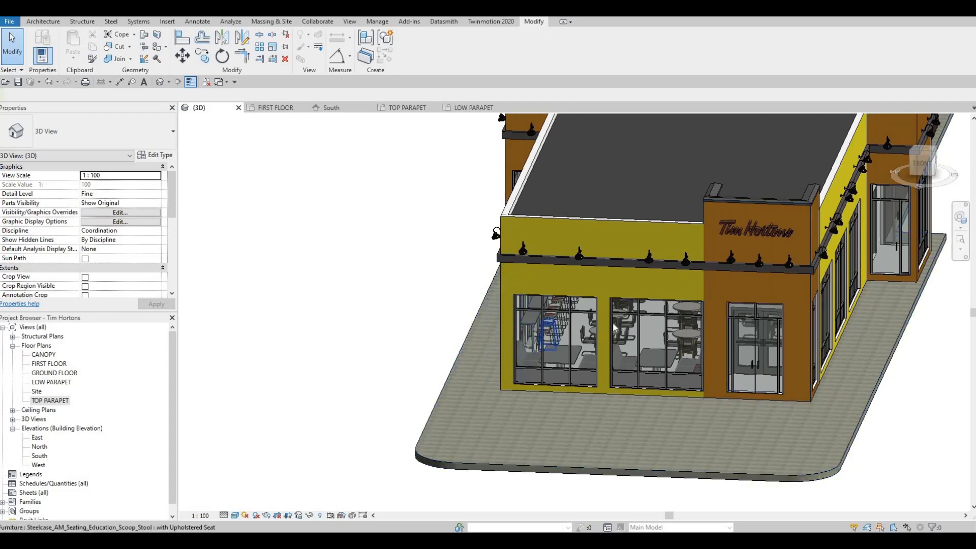
Step: Open the South building elevation and bring the storefront with the Tim Hortons sign into view
{"action": "middle_click_drag", "start_coordinate": [545, 329], "coordinate": [614, 327], "text": "shift"}
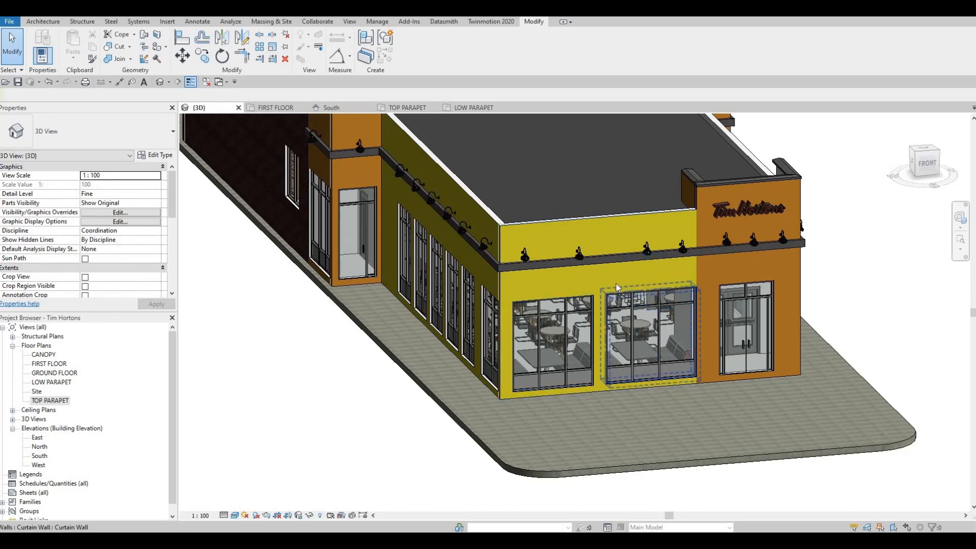
{"action": "middle_click_drag", "start_coordinate": [638, 348], "coordinate": [32, 451], "text": "shift"}
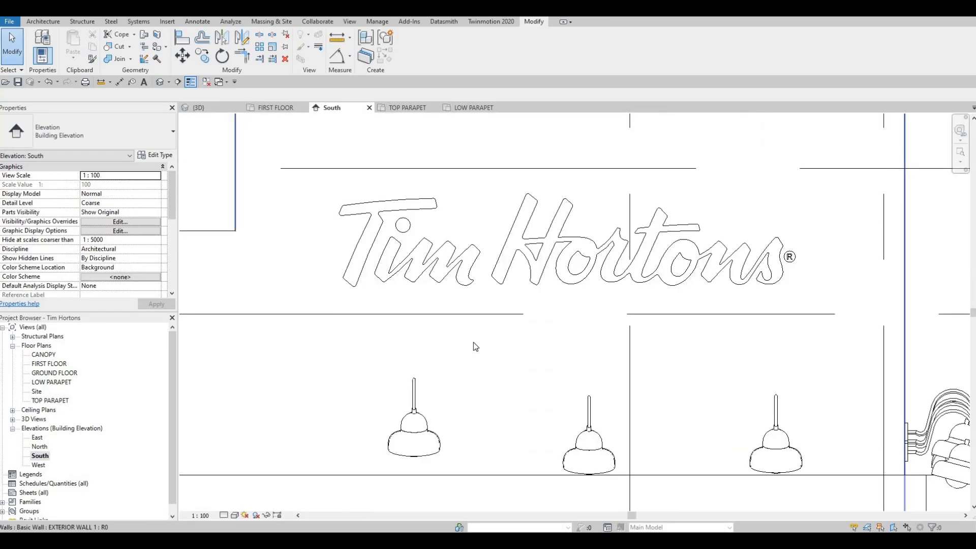
{"action": "scroll", "coordinate": [472, 344], "scroll_direction": "down", "scroll_amount": 5}
{"action": "middle_click_drag", "start_coordinate": [541, 321], "coordinate": [614, 245]}
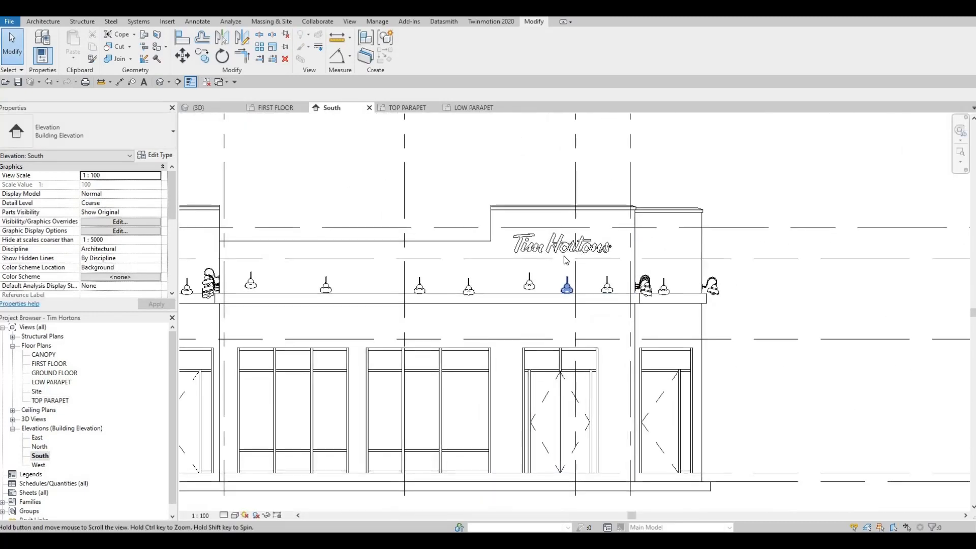
Step: Nudge the Tim Hortons sign down by about 200 mm and slightly to the right on the entrance wall
{"action": "left_click", "coordinate": [561, 254]}
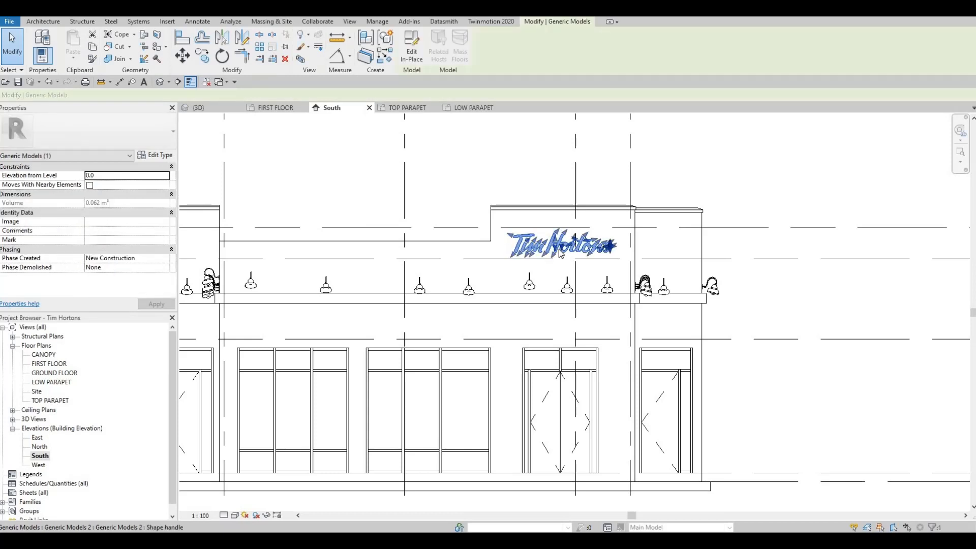
{"action": "key", "text": "Down"}
{"action": "key", "text": "Down"}
{"action": "key", "text": "Down"}
{"action": "key", "text": "Down"}
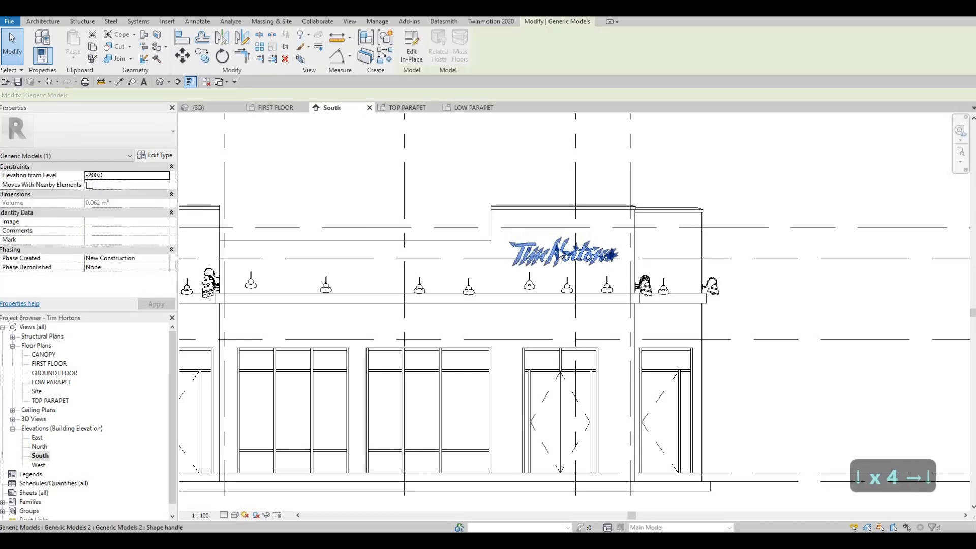
{"action": "key", "text": "Down"}
{"action": "key", "text": "Right"}
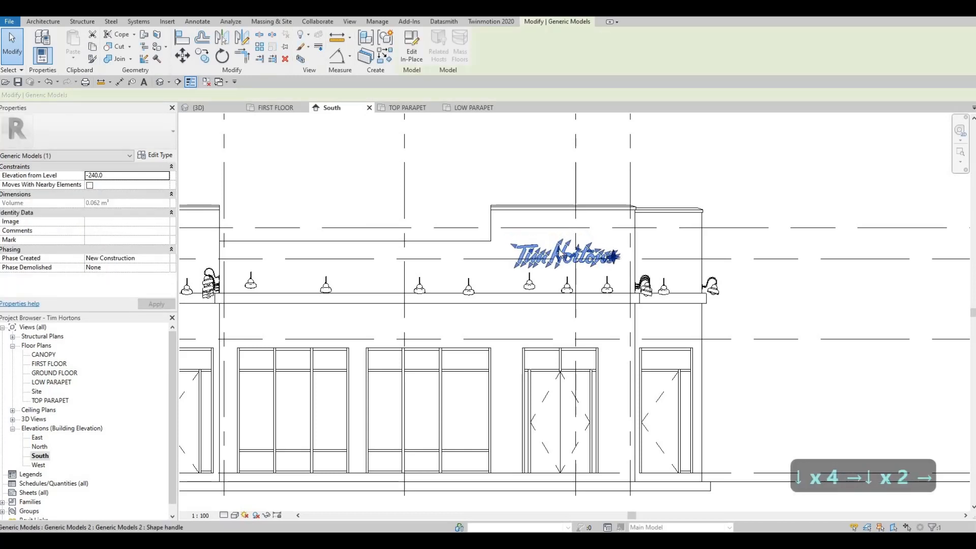
{"action": "key", "text": "Up"}
{"action": "key", "text": "Escape"}
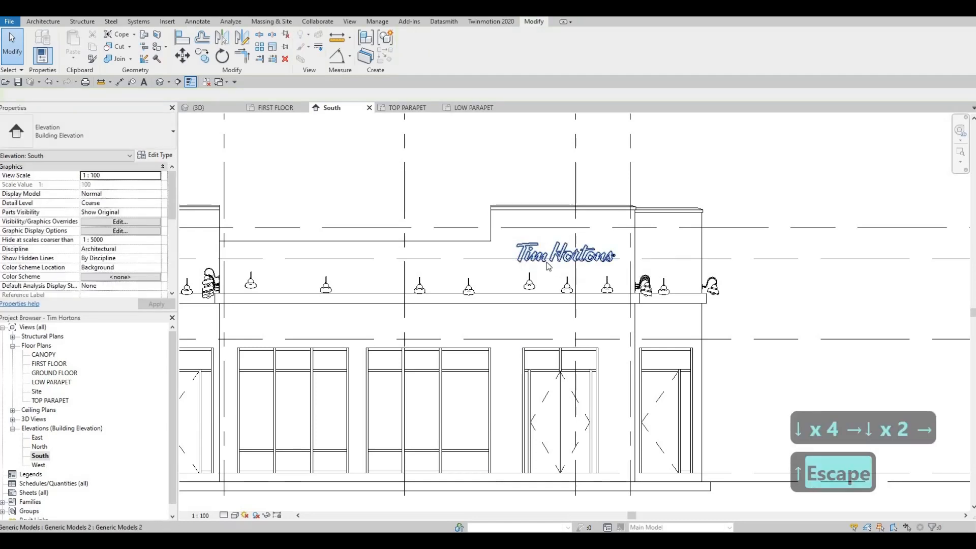
{"action": "middle_click_drag", "start_coordinate": [470, 293], "coordinate": [526, 297]}
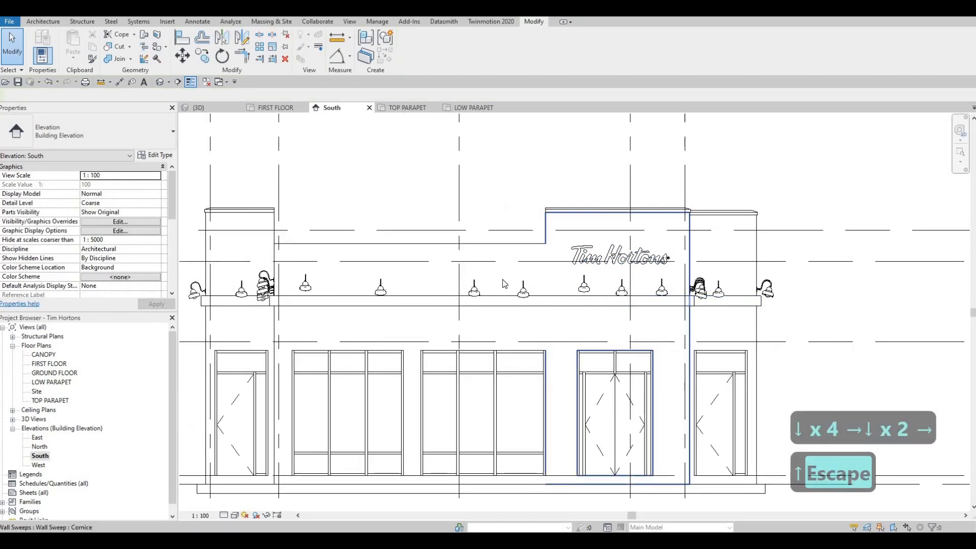
{"action": "scroll", "coordinate": [432, 295], "scroll_direction": "up", "scroll_amount": 1}
{"action": "middle_click_drag", "start_coordinate": [432, 295], "coordinate": [469, 267]}
{"action": "scroll", "coordinate": [475, 276], "scroll_direction": "down", "scroll_amount": 1}
{"action": "key", "text": "a"}
{"action": "key", "text": "l"}
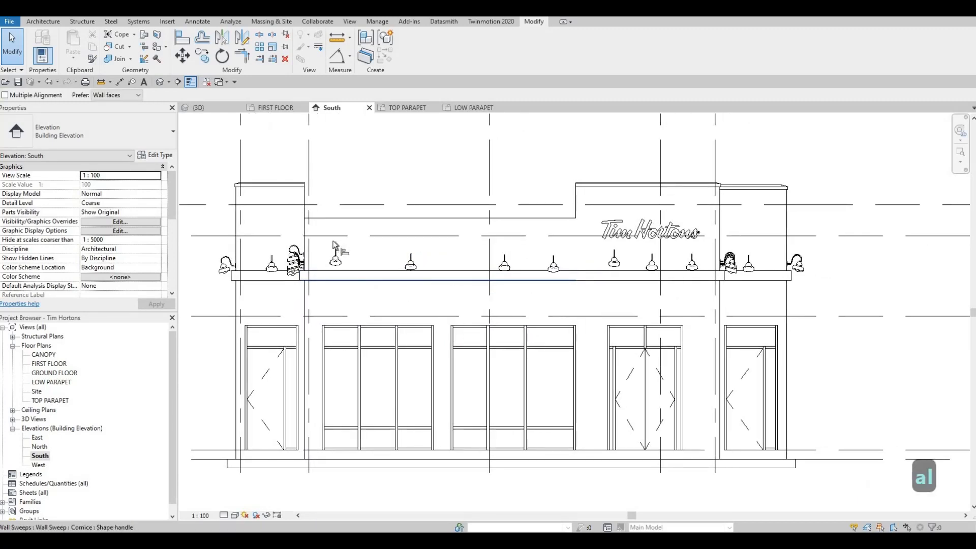
{"action": "scroll", "coordinate": [341, 260], "scroll_direction": "up", "scroll_amount": 2}
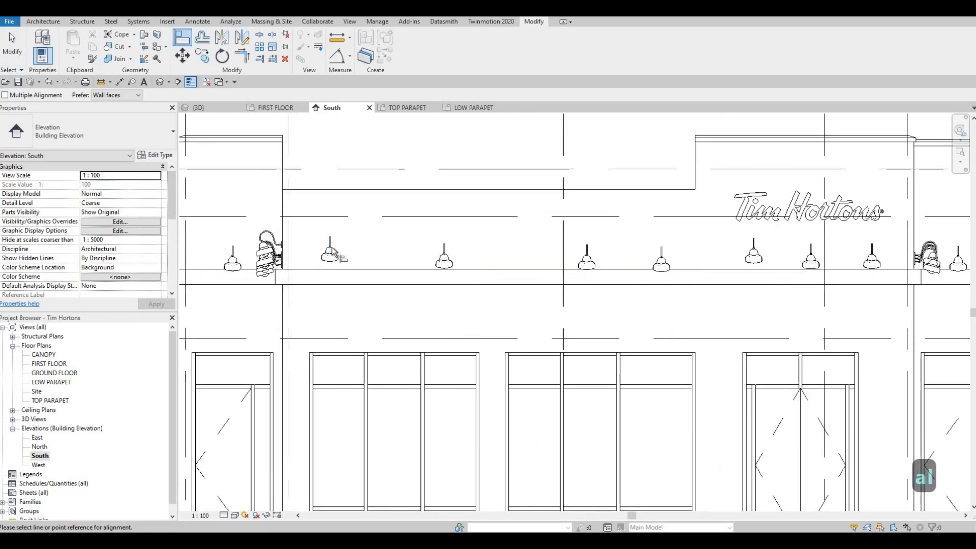
{"action": "key", "text": "Tab"}
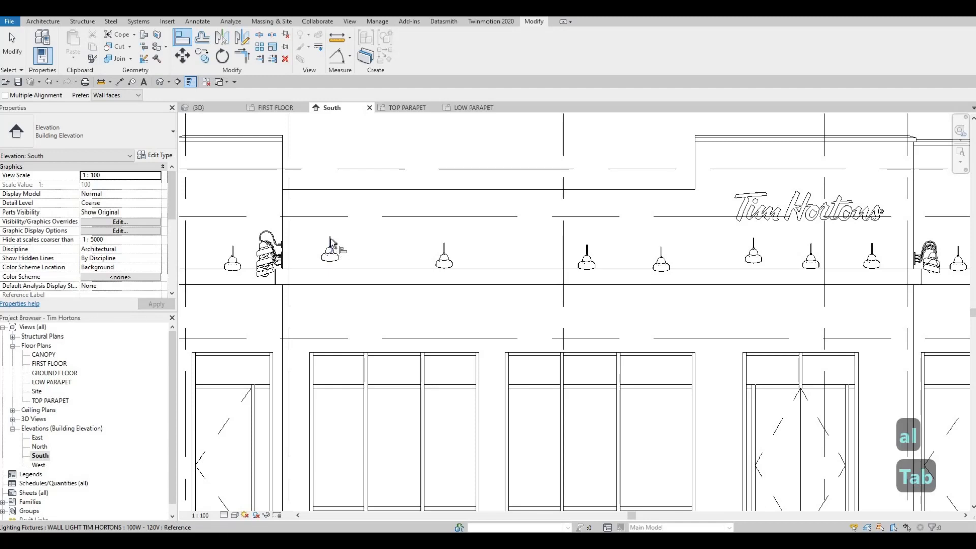
{"action": "key", "text": "Tab"}
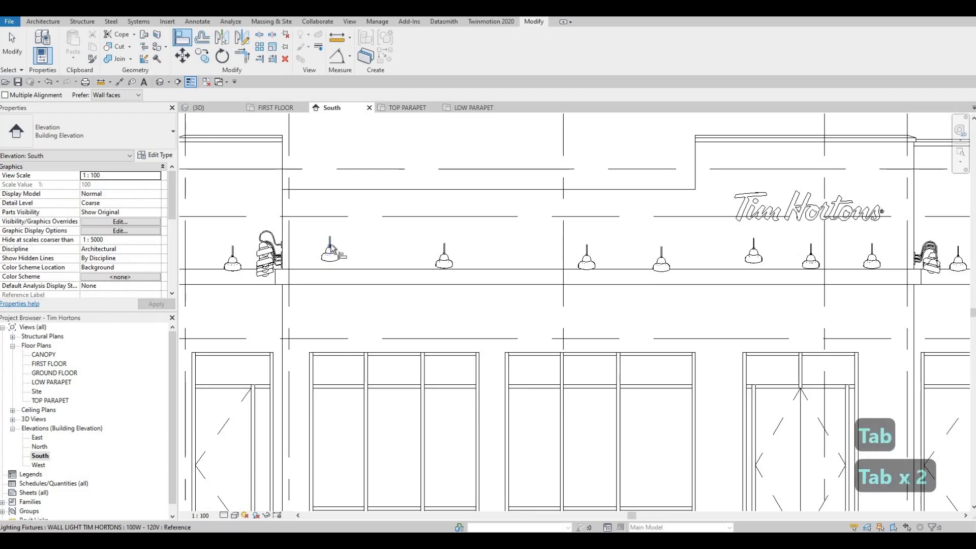
{"action": "key", "text": "Tab"}
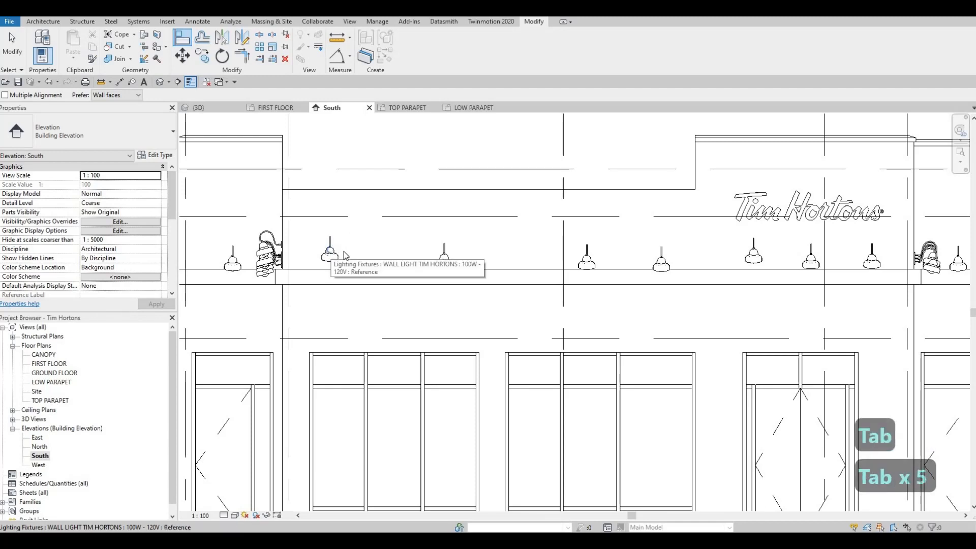
{"action": "scroll", "coordinate": [344, 251], "scroll_direction": "up", "scroll_amount": 2}
{"action": "key", "text": "Escape"}
{"action": "key", "text": "Escape"}
{"action": "key", "text": "a"}
{"action": "key", "text": "l"}
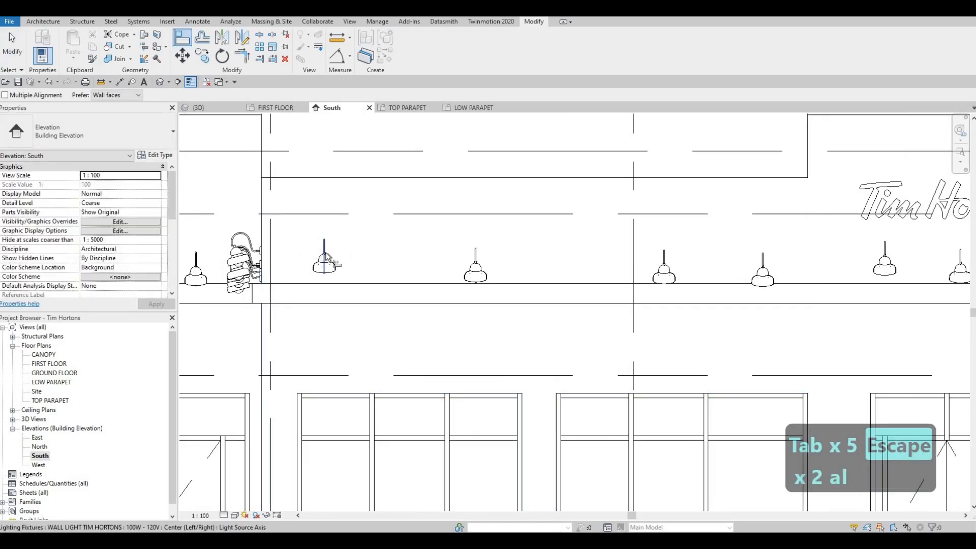
{"action": "scroll", "coordinate": [486, 264], "scroll_direction": "down", "scroll_amount": 2}
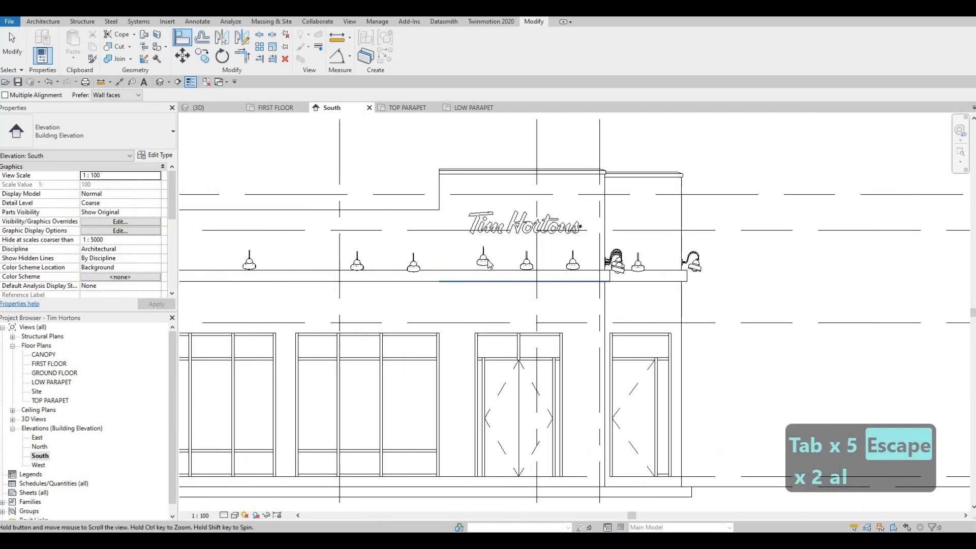
{"action": "key", "text": "Escape"}
{"action": "key", "text": "Escape"}
Step: Set the Elevation from Level of the leftmost wall light below the Tim Hortons sign to 1110
{"action": "left_click", "coordinate": [486, 261]}
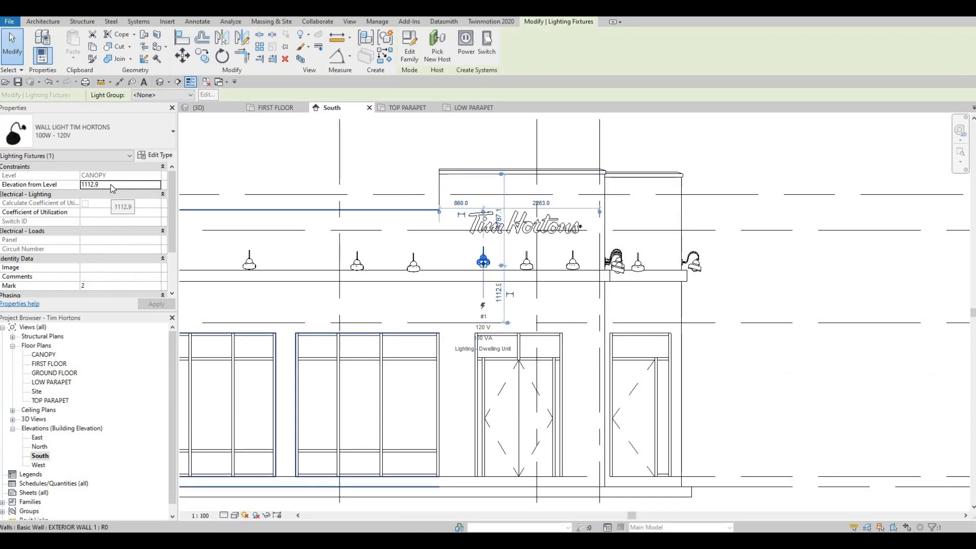
{"action": "left_click", "coordinate": [111, 184]}
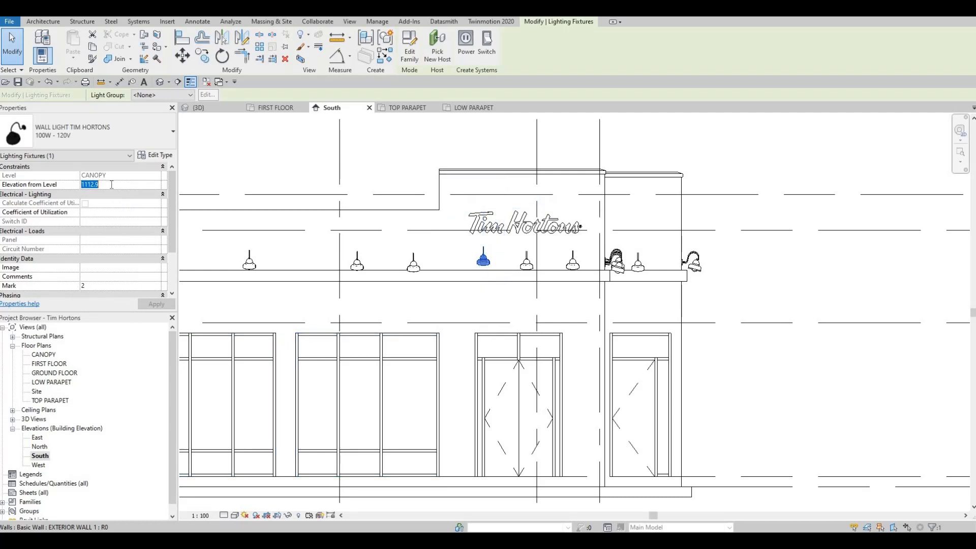
{"action": "type", "text": "1"}
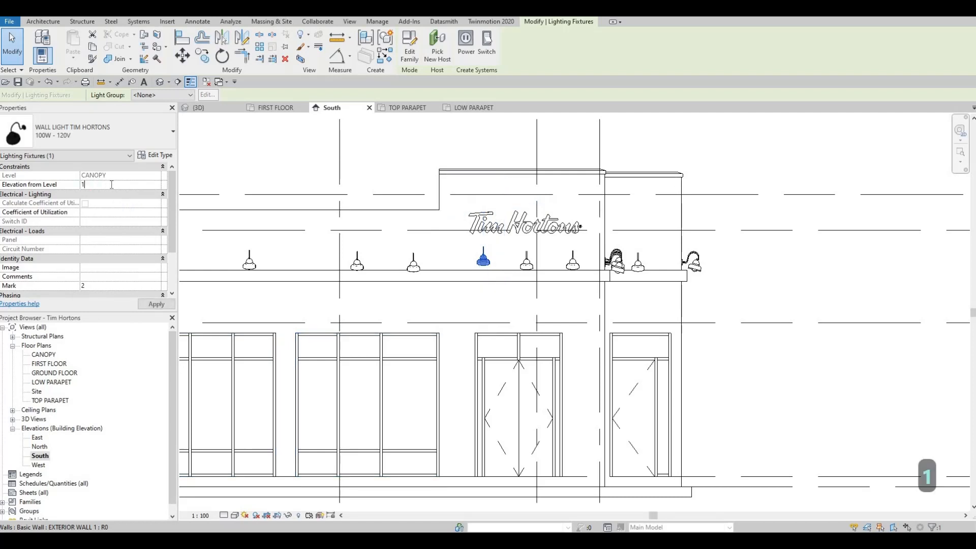
{"action": "type", "text": "1"}
{"action": "type", "text": "10"}
{"action": "key", "text": "Return"}
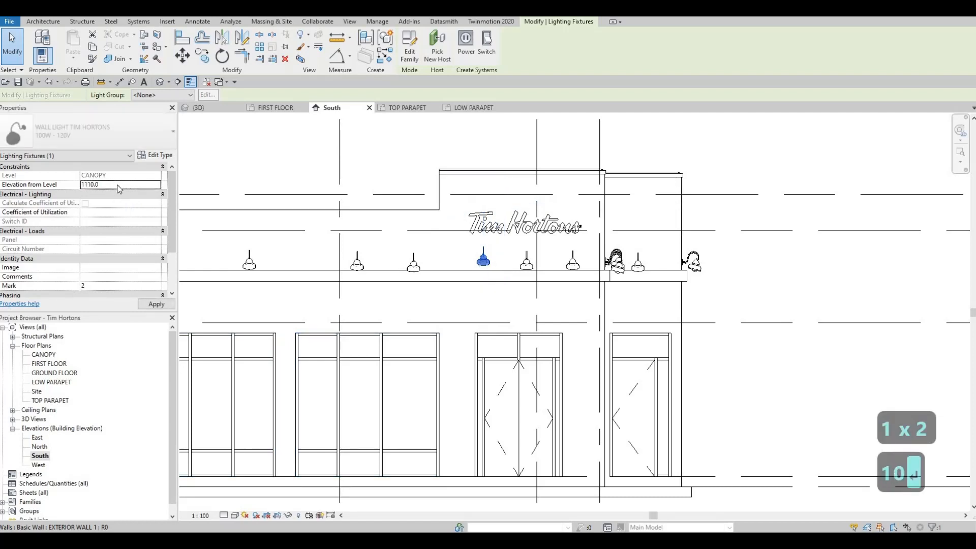
Step: Select all instances of that wall light visible in the view and set their Elevation from Level to 1110
{"action": "left_click", "coordinate": [483, 261]}
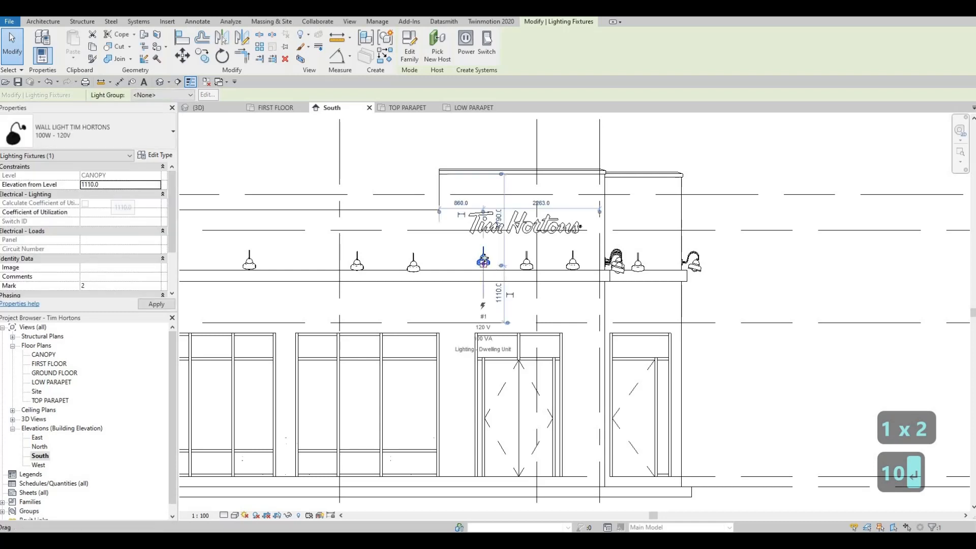
{"action": "right_click", "coordinate": [484, 262]}
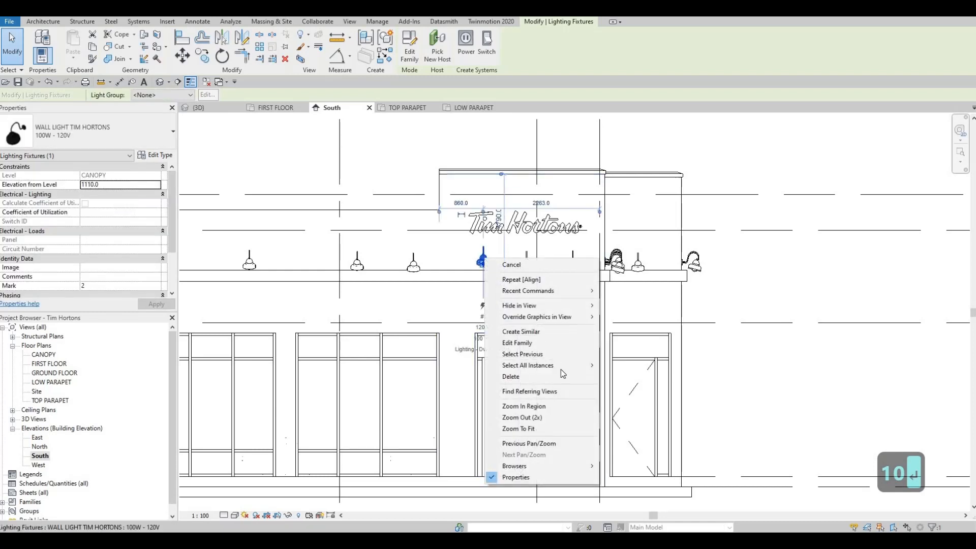
{"action": "mouse_move", "coordinate": [559, 365]}
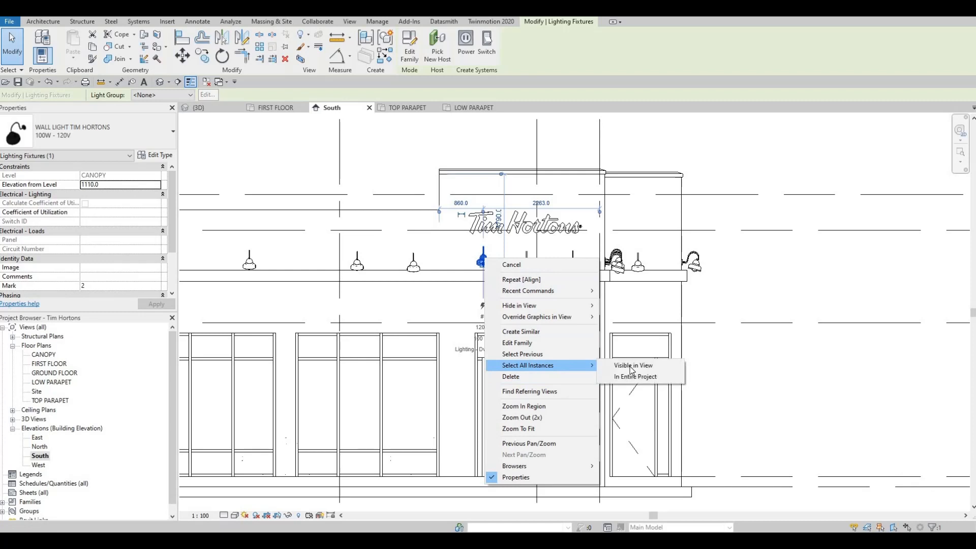
{"action": "left_click", "coordinate": [630, 365]}
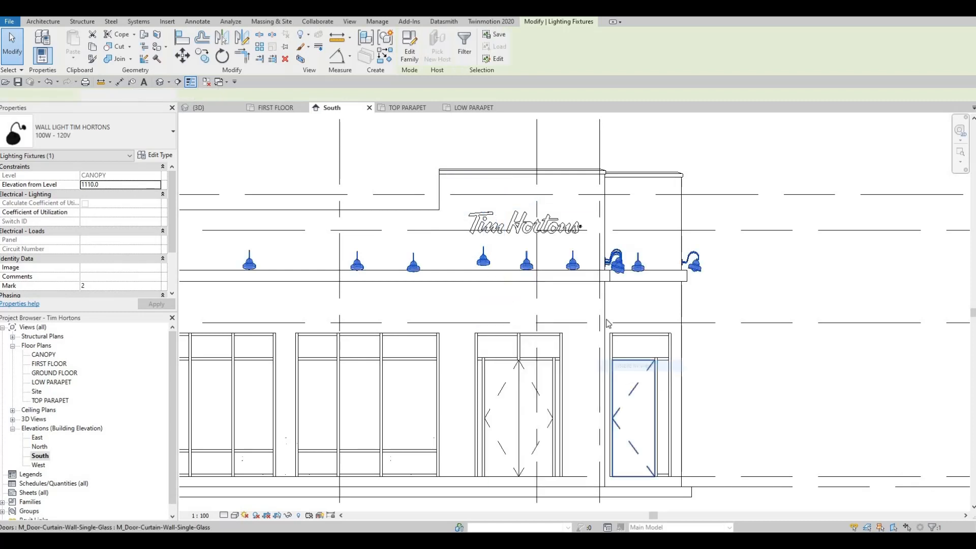
{"action": "left_click", "coordinate": [103, 184]}
{"action": "type", "text": "11"}
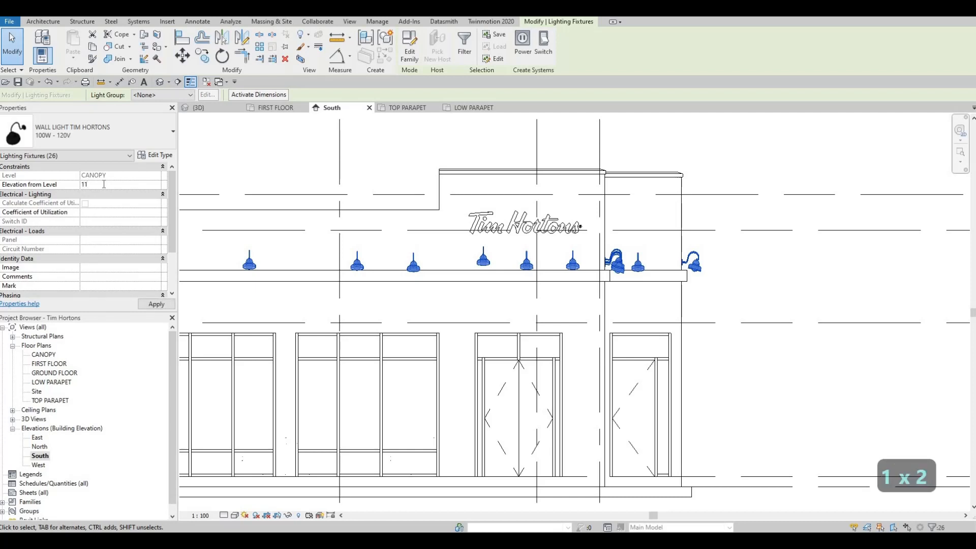
{"action": "type", "text": "10"}
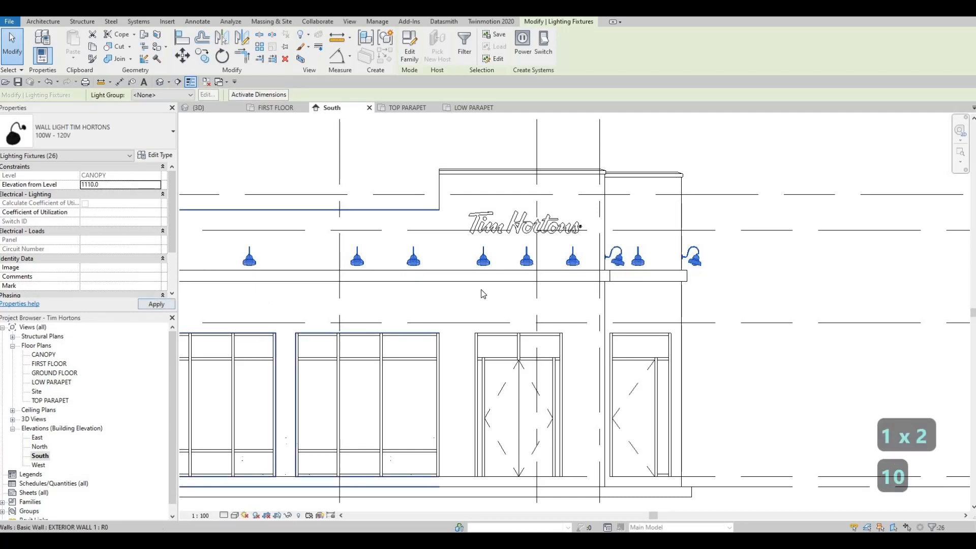
{"action": "left_click", "coordinate": [148, 306]}
{"action": "scroll", "coordinate": [497, 273], "scroll_direction": "down", "scroll_amount": 1}
{"action": "middle_click_drag", "start_coordinate": [497, 273], "coordinate": [501, 238]}
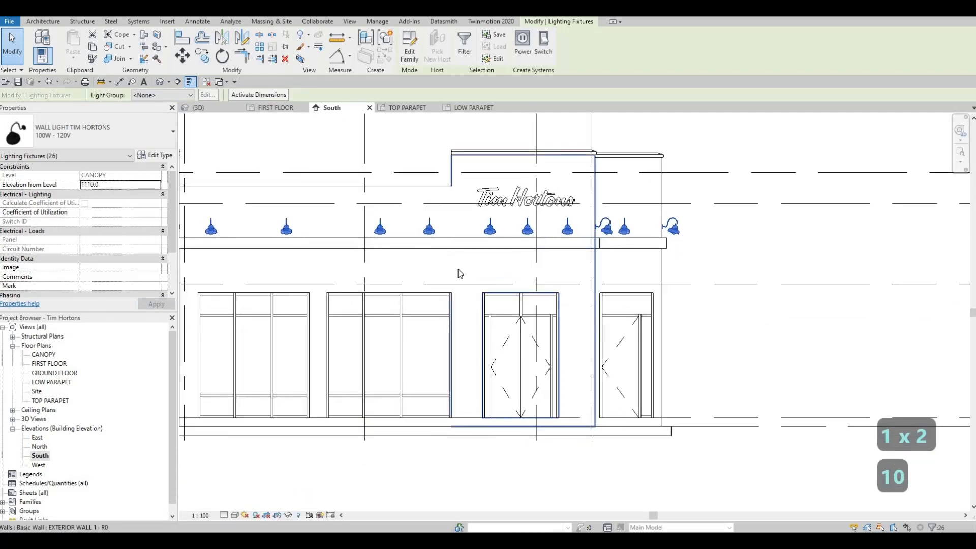
{"action": "middle_click_drag", "start_coordinate": [468, 268], "coordinate": [498, 246]}
{"action": "key", "text": "Escape"}
{"action": "key", "text": "Escape"}
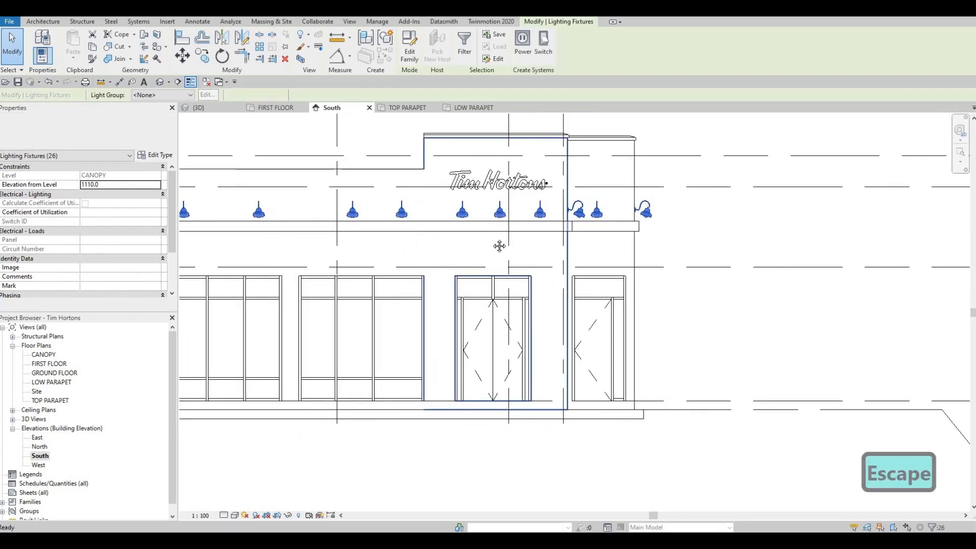
Step: Nudge the leftmost wall light under the Tim Hortons sign about 280 mm to the left
{"action": "middle_click_drag", "start_coordinate": [466, 218], "coordinate": [455, 217]}
{"action": "left_click", "coordinate": [454, 217]}
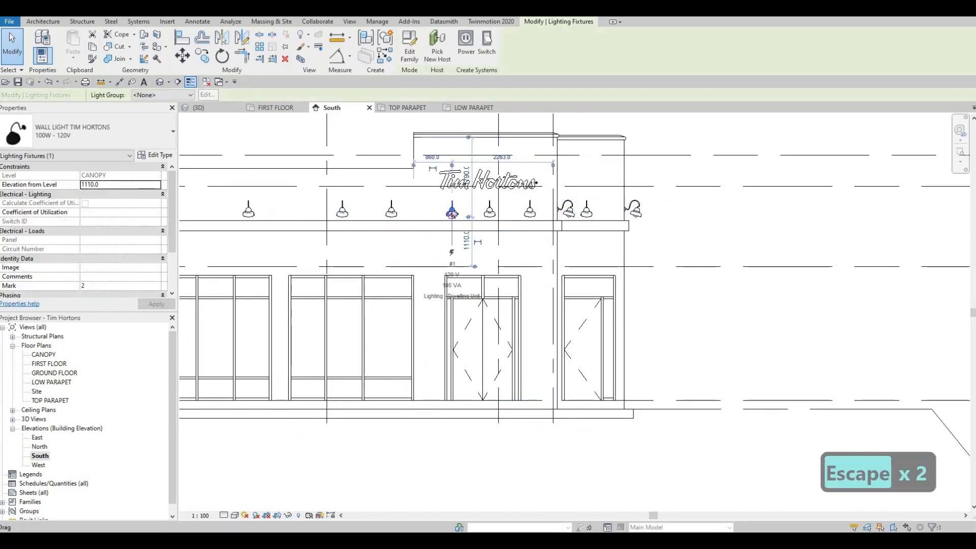
{"action": "key", "text": "Left"}
{"action": "key", "text": "Left"}
{"action": "key", "text": "Left"}
{"action": "key", "text": "Left"}
{"action": "key", "text": "Left"}
{"action": "key", "text": "Left"}
{"action": "key", "text": "Left"}
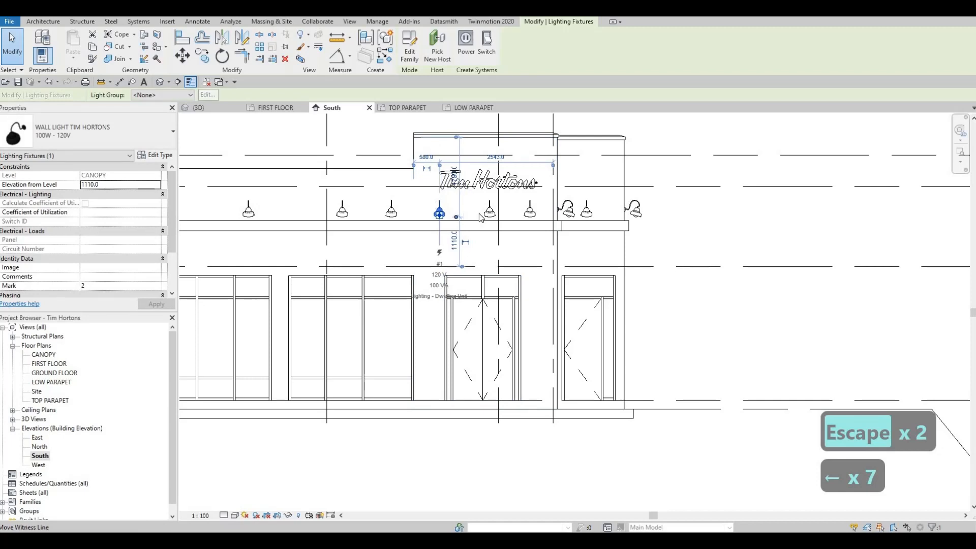
Step: Nudge the middle wall light under the Tim Hortons sign about 120 mm left, centring it over the double door
{"action": "left_click", "coordinate": [491, 211]}
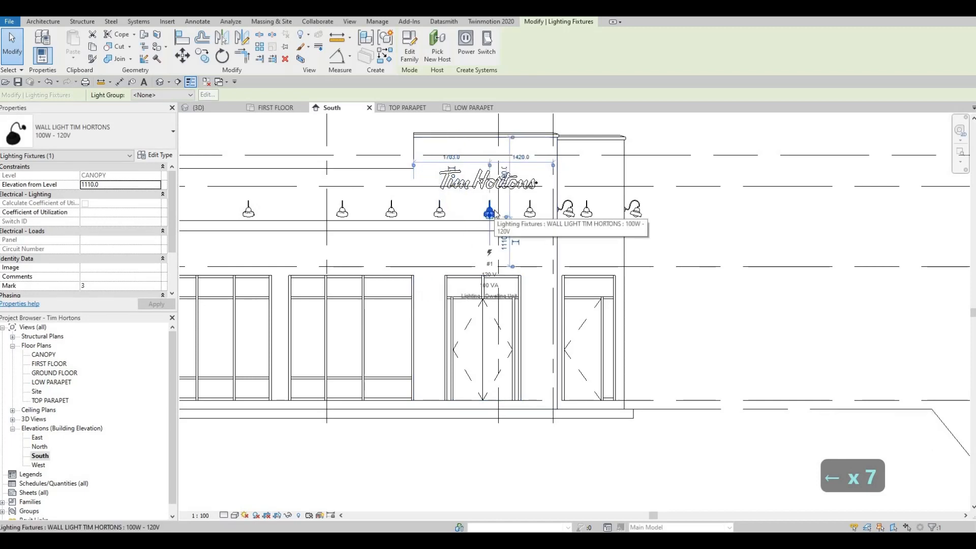
{"action": "key", "text": "Left"}
{"action": "key", "text": "Left"}
{"action": "key", "text": "Left"}
{"action": "key", "text": "Left"}
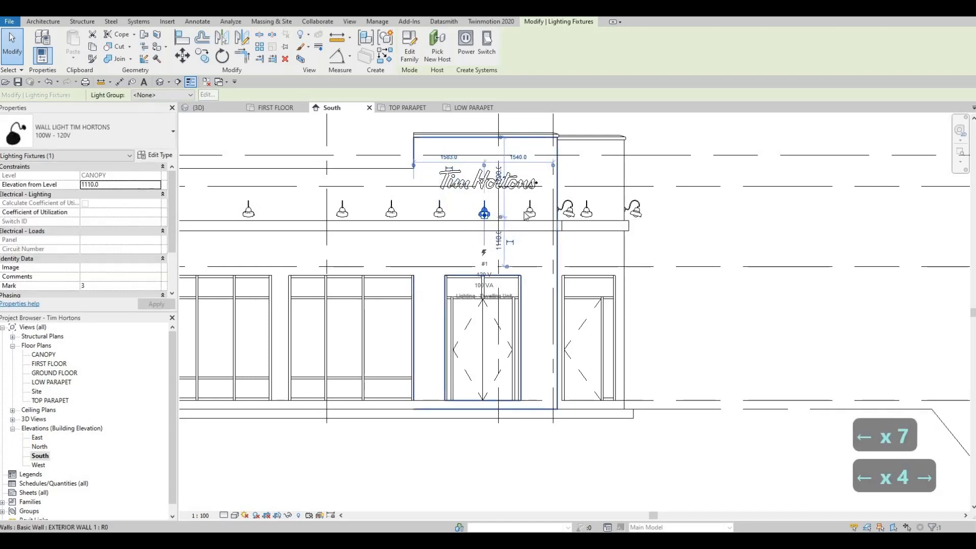
{"action": "key", "text": "Escape"}
{"action": "left_click", "coordinate": [531, 213]}
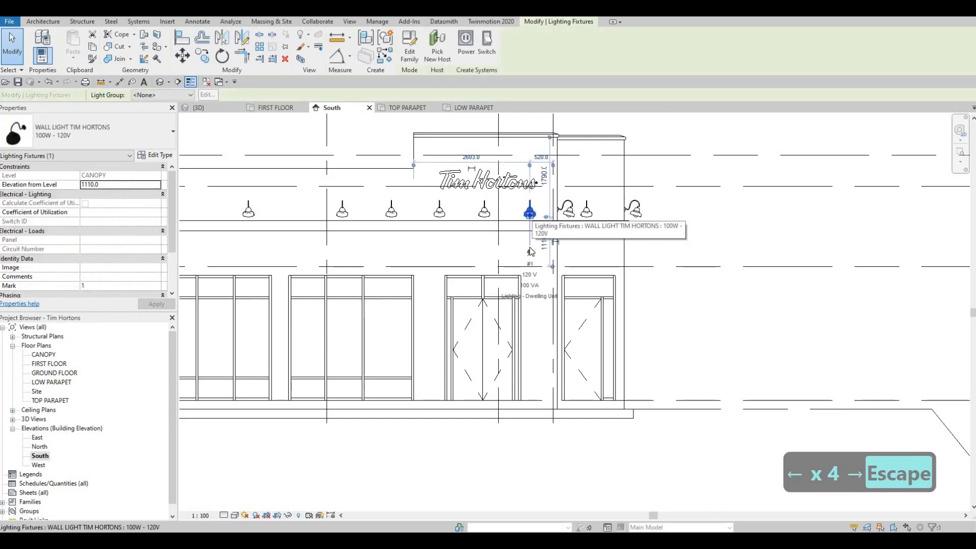
{"action": "key", "text": "Escape"}
Step: Nudge the wall light above the window beside the entrance left to line up with the vertical grid line
{"action": "middle_click_drag", "start_coordinate": [486, 241], "coordinate": [499, 220]}
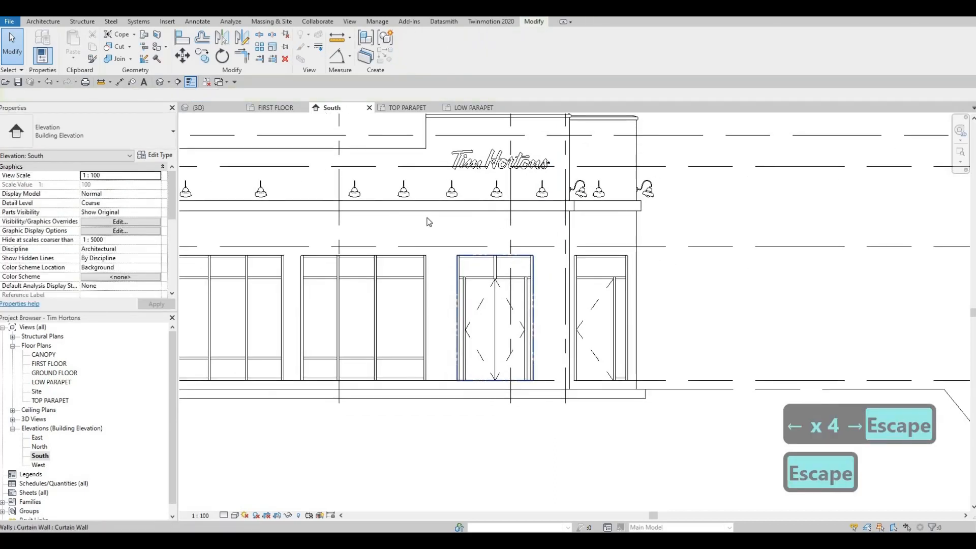
{"action": "middle_click_drag", "start_coordinate": [353, 197], "coordinate": [427, 186]}
{"action": "left_click", "coordinate": [427, 186]}
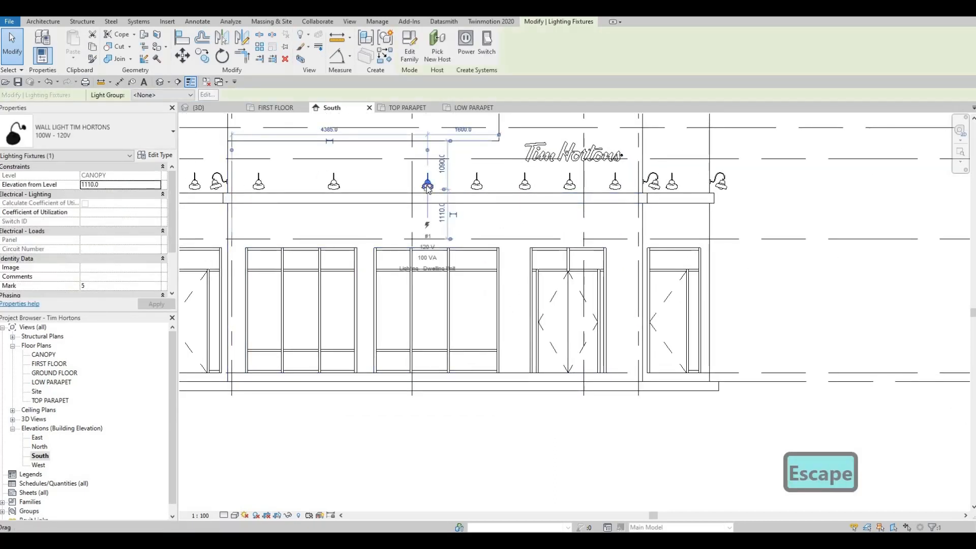
{"action": "key", "text": "Left"}
{"action": "key", "text": "Left"}
{"action": "key", "text": "Left"}
{"action": "key", "text": "Left"}
{"action": "key", "text": "Left"}
{"action": "key", "text": "Left"}
{"action": "key", "text": "Left"}
{"action": "key", "text": "Left"}
{"action": "key", "text": "Left"}
{"action": "key", "text": "Left"}
{"action": "key", "text": "Left"}
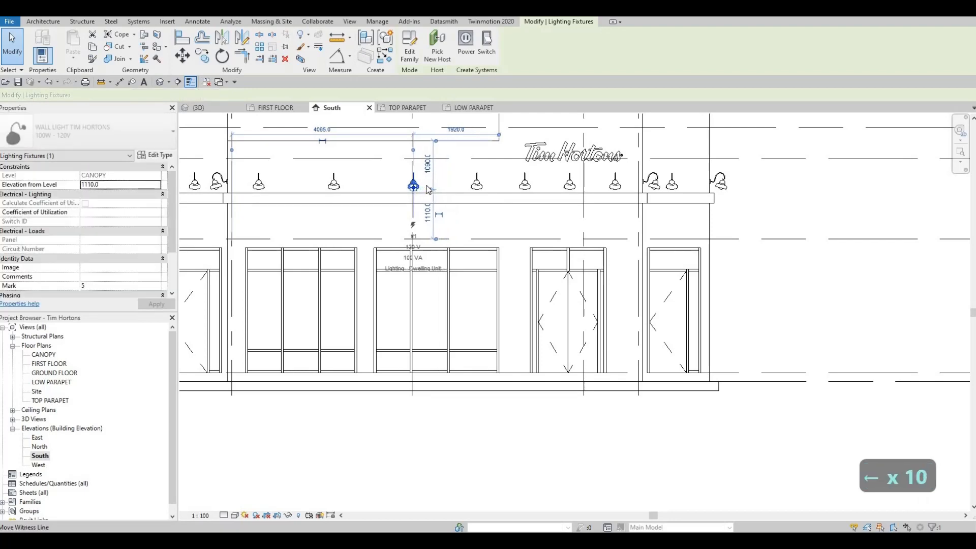
Step: Nudge the wall light between the vertical grid line and the Tim Hortons sign about 160 mm to the left
{"action": "key", "text": "Escape"}
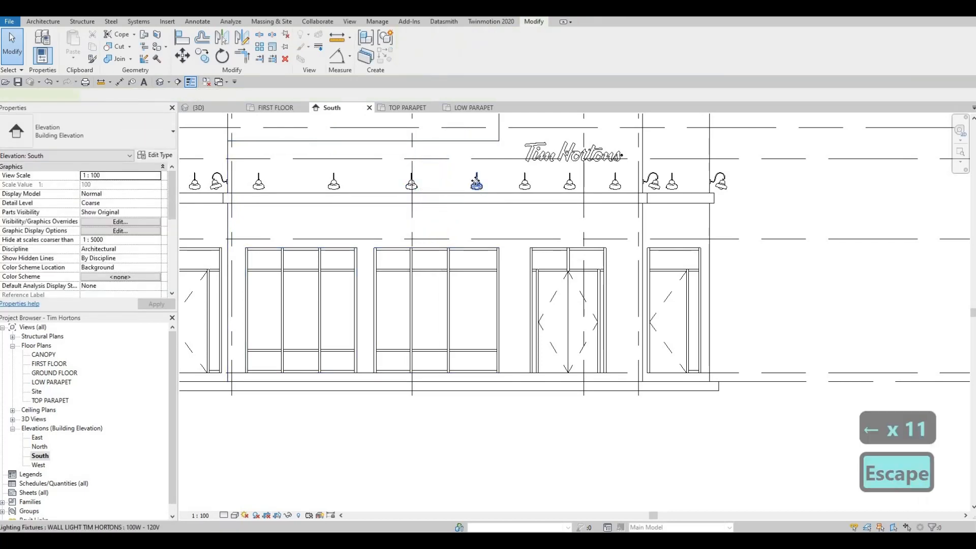
{"action": "left_click", "coordinate": [476, 182]}
{"action": "key", "text": "Left"}
{"action": "key", "text": "Left"}
{"action": "key", "text": "Left"}
{"action": "key", "text": "Left"}
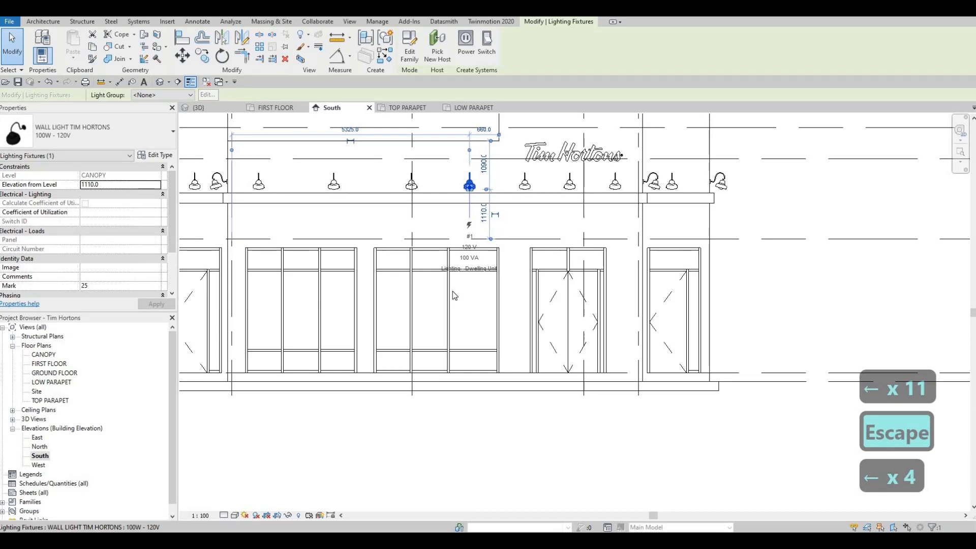
{"action": "key", "text": "Escape"}
Step: Select the right vertical curtain grid line of the window beside the entrance and nudge it 160 mm to the right
{"action": "left_click", "coordinate": [449, 280]}
{"action": "key", "text": "Escape"}
{"action": "key", "text": "Tab"}
{"action": "key", "text": "Tab"}
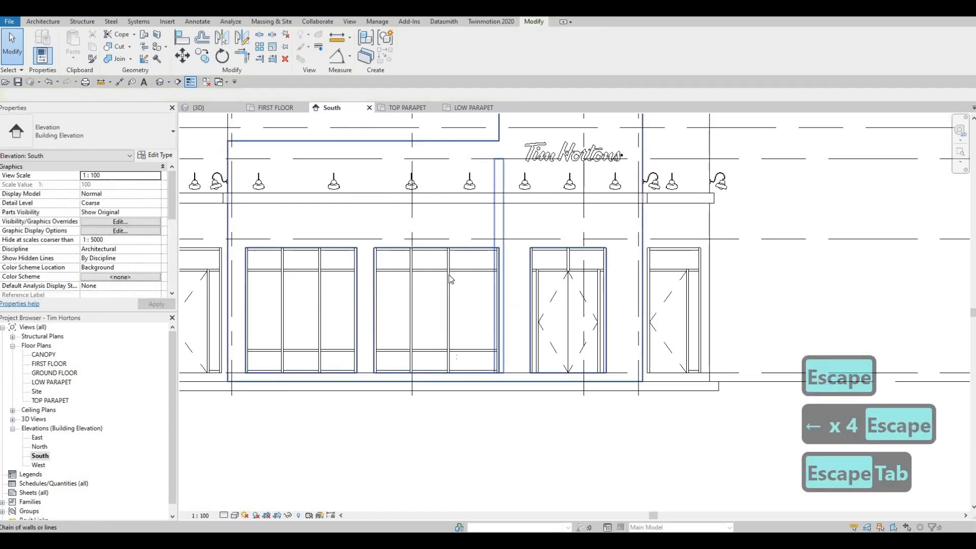
{"action": "left_click", "coordinate": [450, 279]}
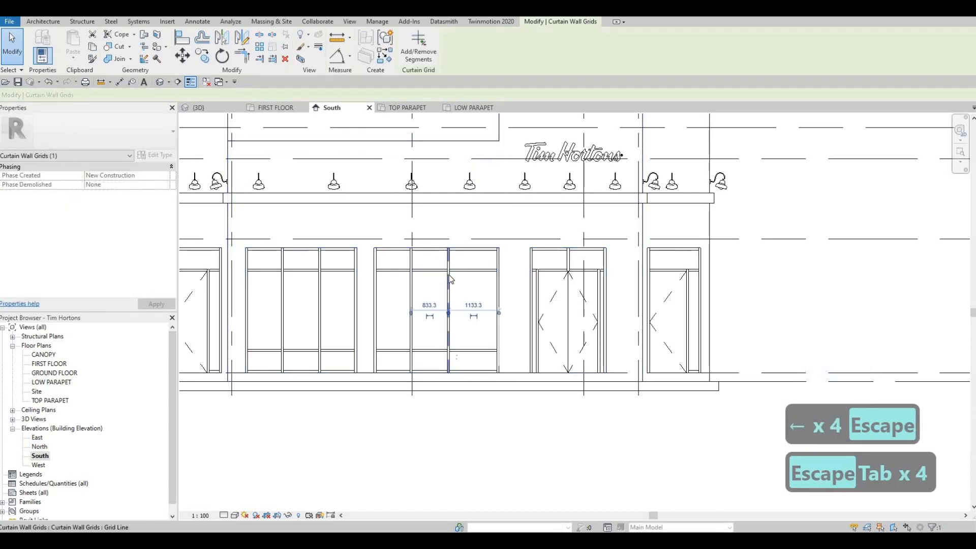
{"action": "key", "text": "Right"}
{"action": "key", "text": "Right"}
{"action": "key", "text": "Right"}
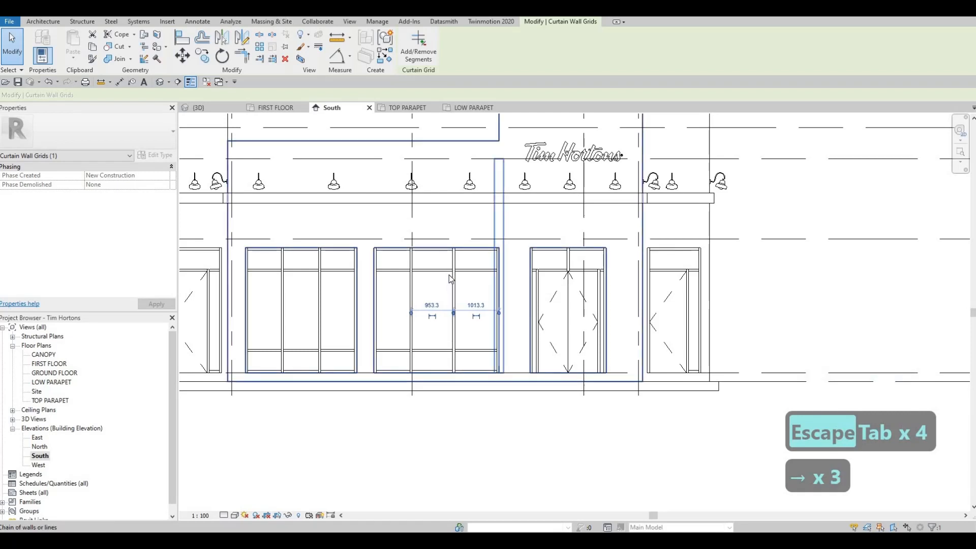
{"action": "key", "text": "Right"}
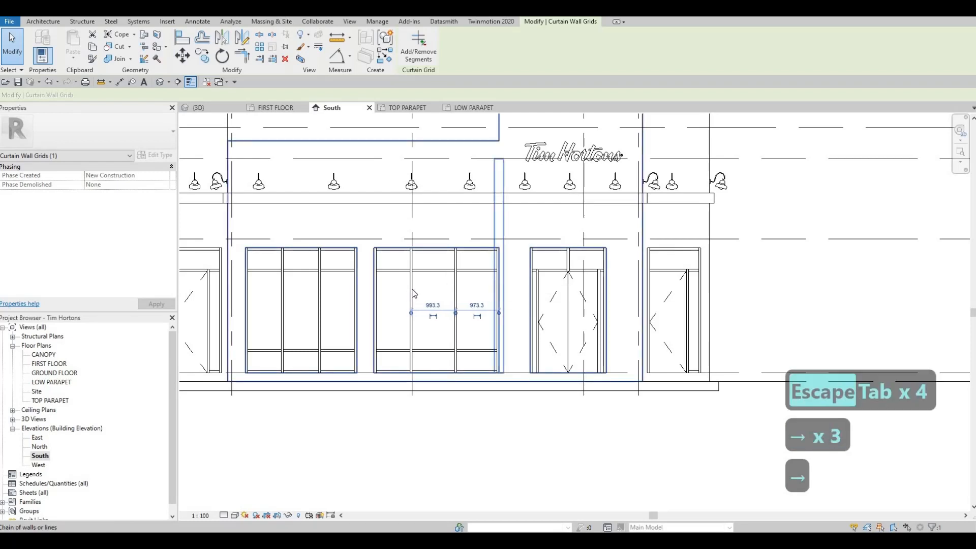
Step: Nudge the left curtain grid line of the same window 80 mm right, equalising the left and middle panes at 913.3
{"action": "key", "text": "Tab"}
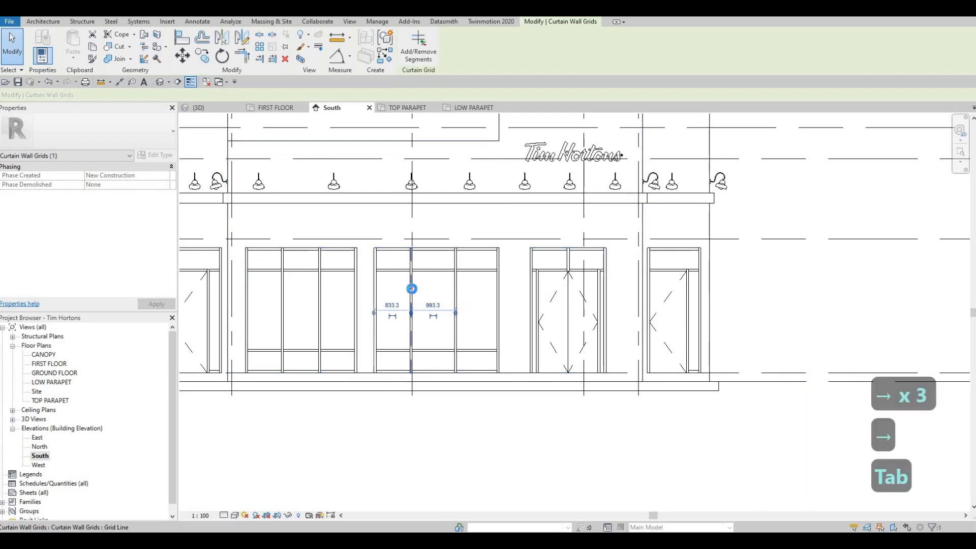
{"action": "key", "text": "Right"}
{"action": "key", "text": "Right"}
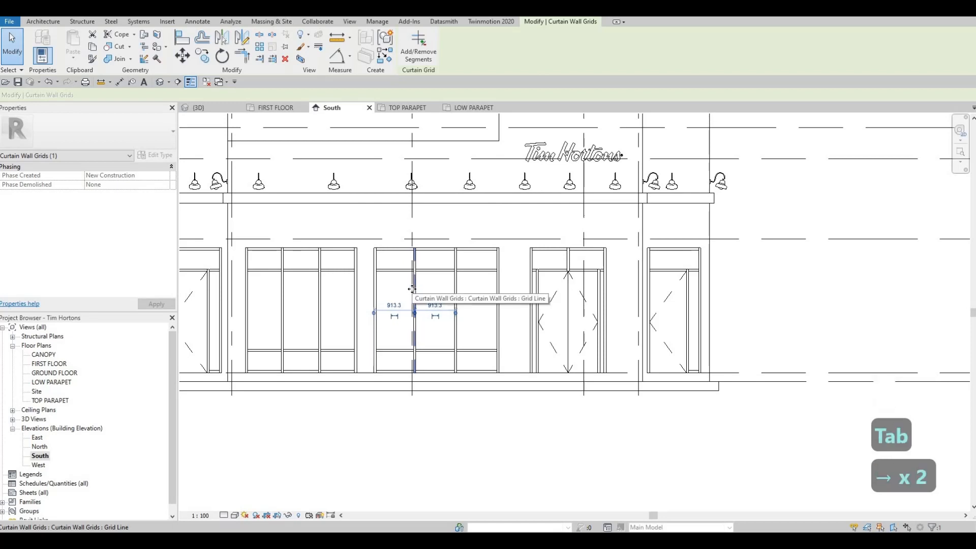
{"action": "key", "text": "Tab"}
{"action": "left_click", "coordinate": [459, 296]}
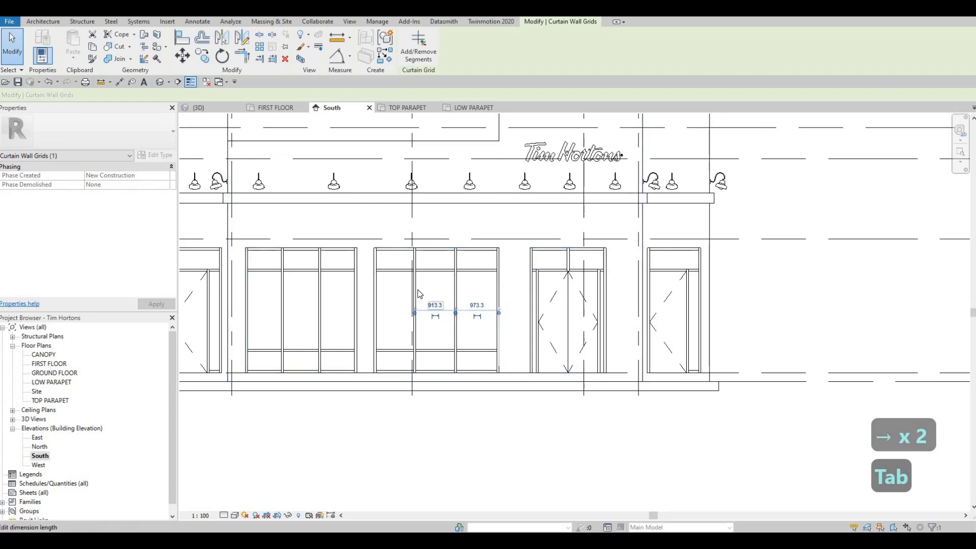
Step: Nudge that window's left curtain grid line another 40 mm right, making the left pane 953.3 wide
{"action": "key", "text": "Tab"}
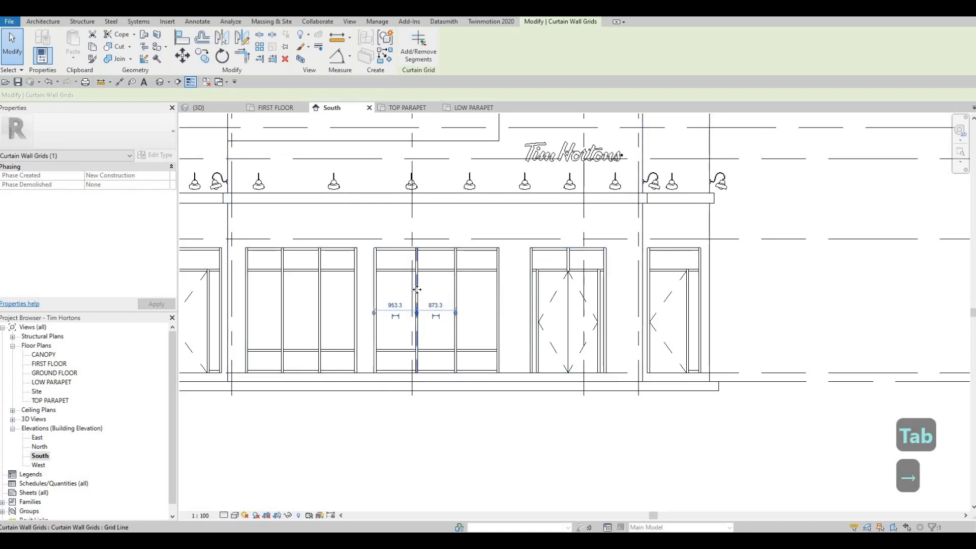
{"action": "key", "text": "Right"}
{"action": "key", "text": "Right"}
{"action": "key", "text": "Left"}
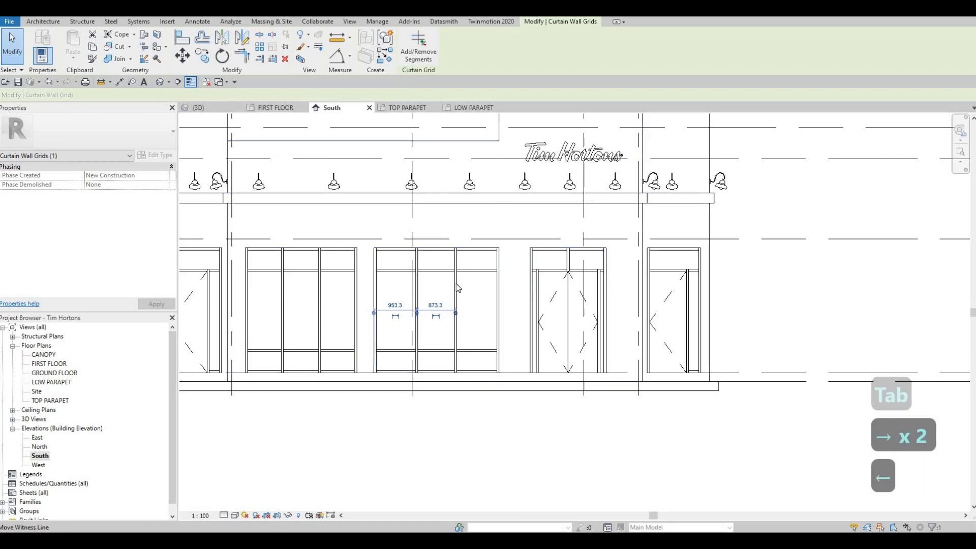
Step: Nudge the window's right curtain grid line 40 mm right, making the middle pane 913.3 wide, and clear the selection
{"action": "key", "text": "Tab"}
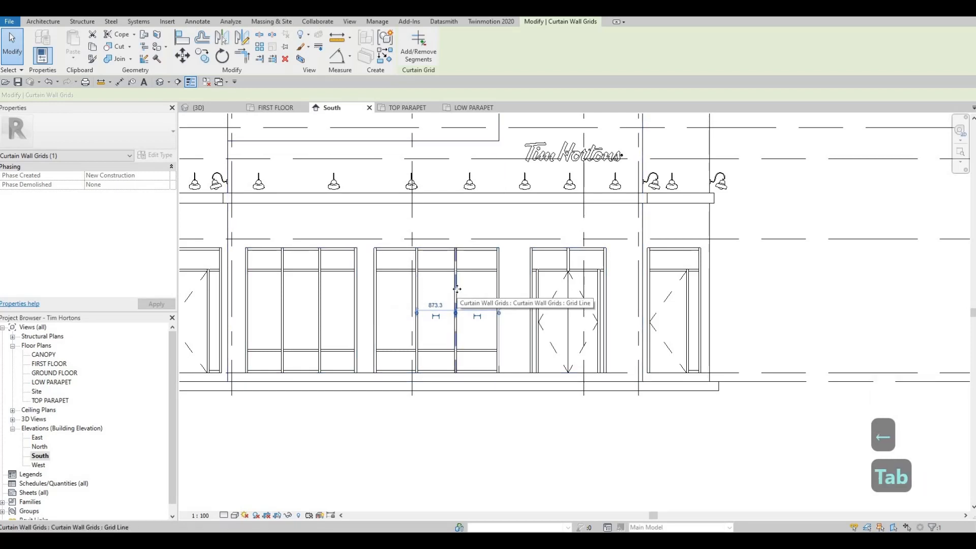
{"action": "left_click", "coordinate": [457, 288]}
{"action": "key", "text": "Right"}
{"action": "key", "text": "Right"}
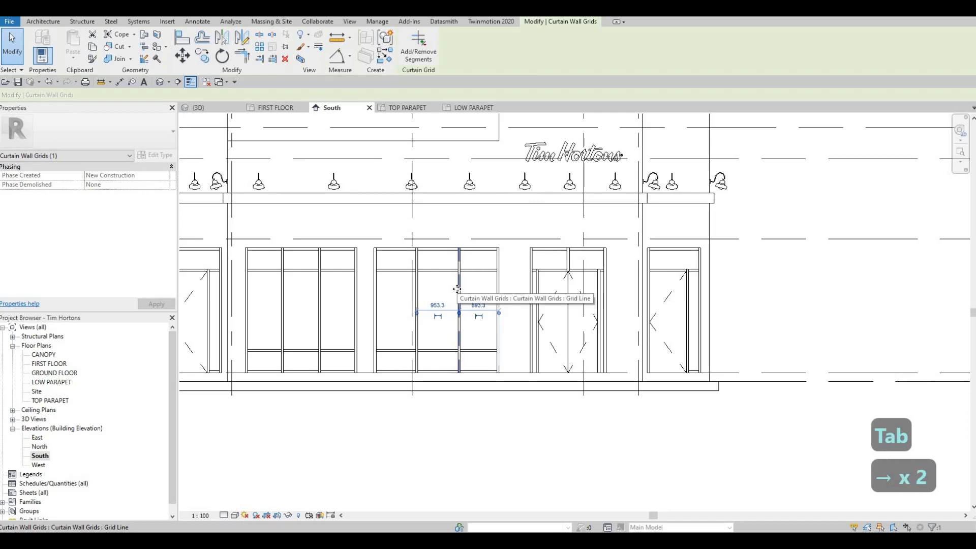
{"action": "key", "text": "Left"}
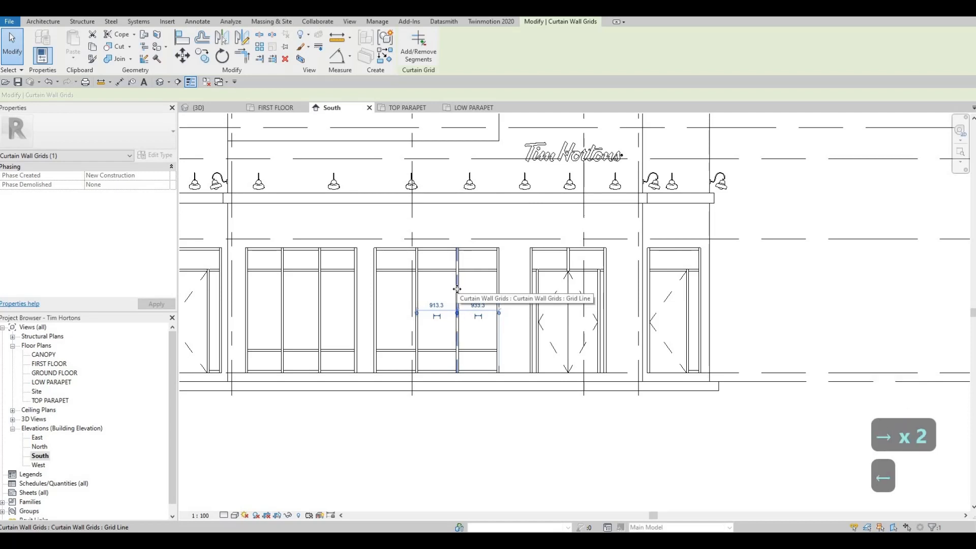
{"action": "scroll", "coordinate": [453, 295], "scroll_direction": "up", "scroll_amount": 2}
{"action": "key", "text": "Escape"}
{"action": "key", "text": "Escape"}
Step: Select the two wall lights above the window beside the entrance and nudge them together about 60 mm left
{"action": "scroll", "coordinate": [421, 321], "scroll_direction": "down", "scroll_amount": 3}
{"action": "middle_click_drag", "start_coordinate": [419, 316], "coordinate": [517, 305]}
{"action": "scroll", "coordinate": [517, 305], "scroll_direction": "down", "scroll_amount": 1}
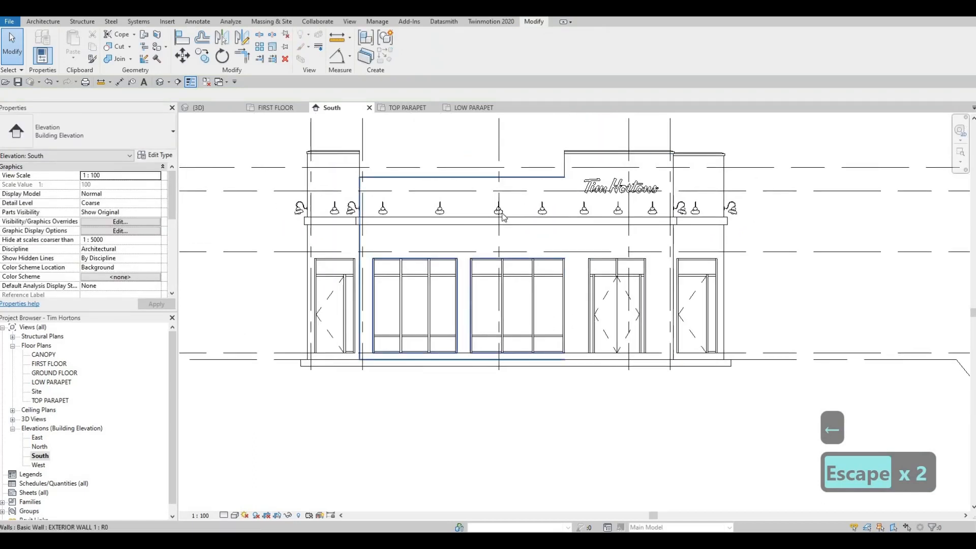
{"action": "left_click", "coordinate": [545, 212]}
{"action": "left_click", "coordinate": [542, 209], "text": "ctrl"}
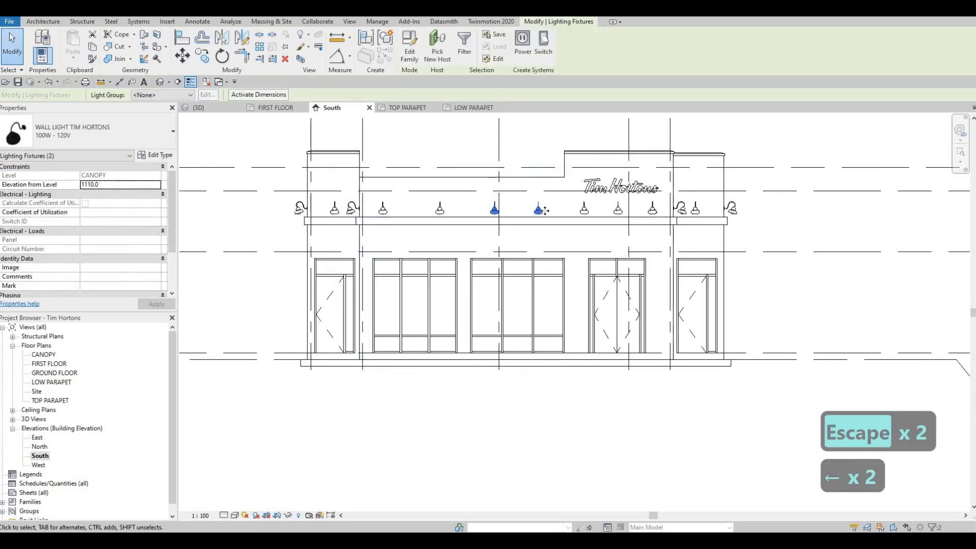
{"action": "key", "text": "Escape"}
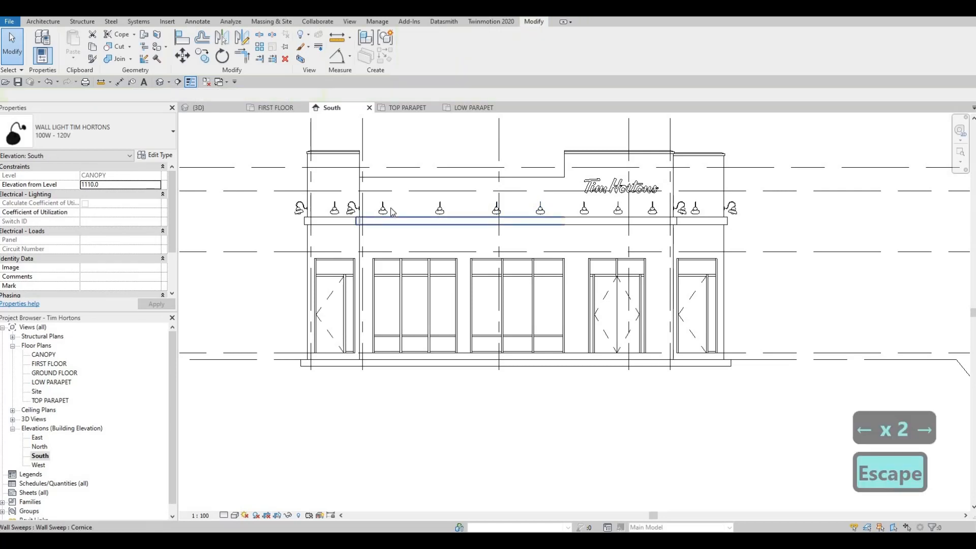
Step: Nudge the left wall light above the left storefront window about 300 mm to the right
{"action": "left_click", "coordinate": [385, 207]}
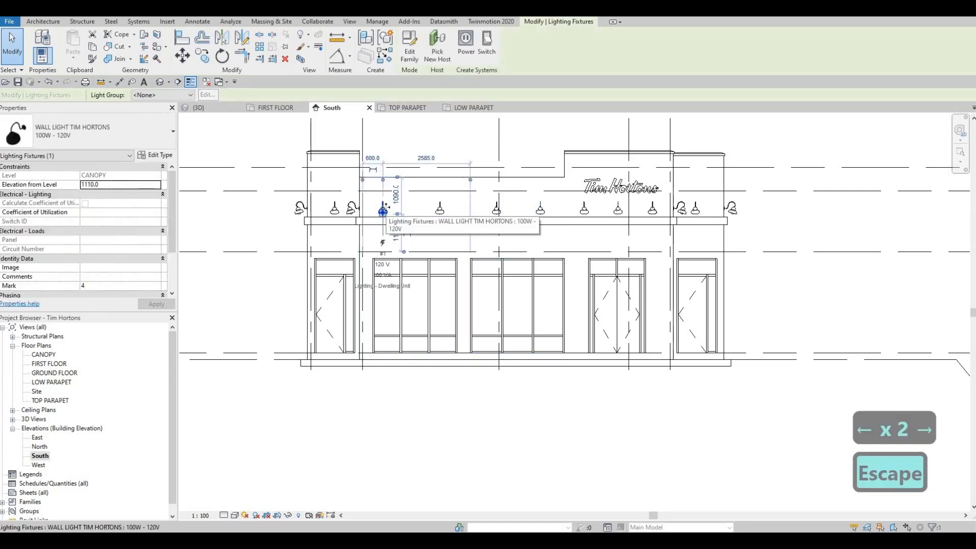
{"action": "key", "text": "Right"}
{"action": "key", "text": "Right"}
{"action": "key", "text": "Right"}
{"action": "key", "text": "Right"}
{"action": "key", "text": "Right"}
{"action": "key", "text": "Right"}
{"action": "key", "text": "Right"}
{"action": "key", "text": "Right"}
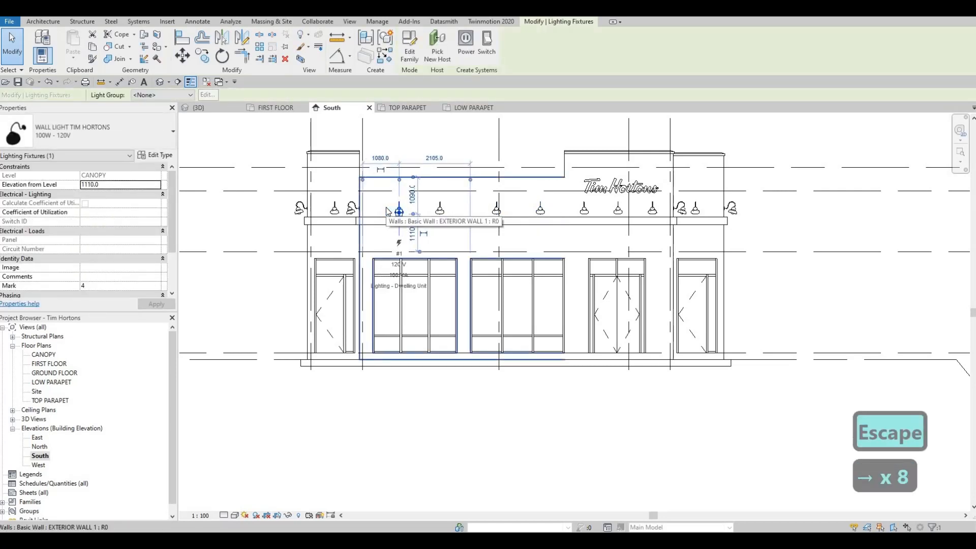
{"action": "key", "text": "Left"}
{"action": "key", "text": "Left"}
{"action": "key", "text": "Left"}
{"action": "key", "text": "Escape"}
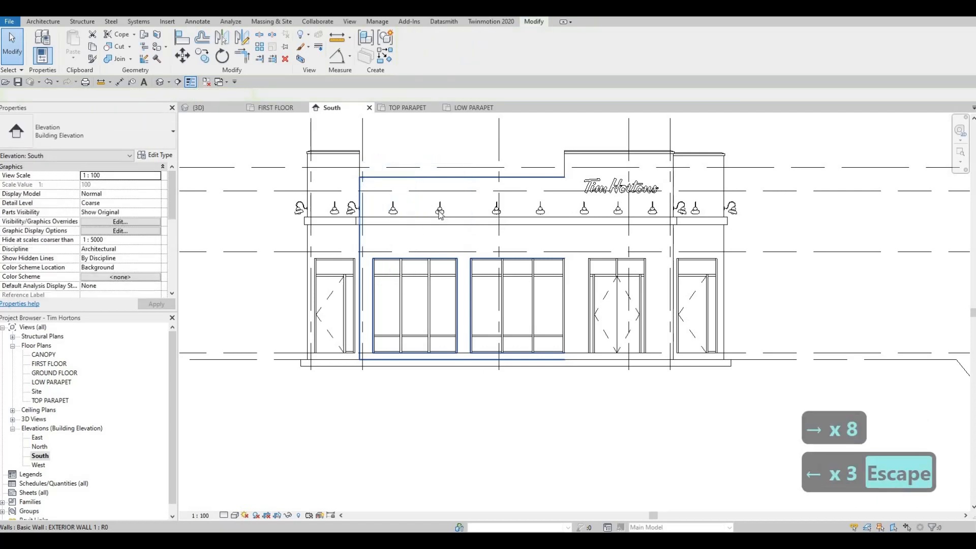
Step: Nudge the right wall light above the left storefront window about 60 mm to the left
{"action": "left_click", "coordinate": [439, 211]}
{"action": "key", "text": "Left"}
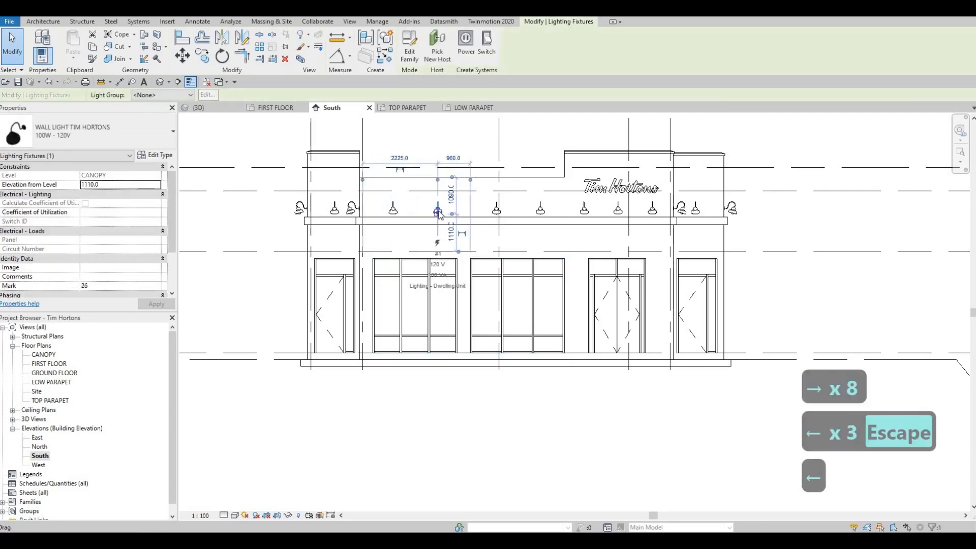
{"action": "key", "text": "Right"}
{"action": "key", "text": "Left"}
{"action": "key", "text": "Escape"}
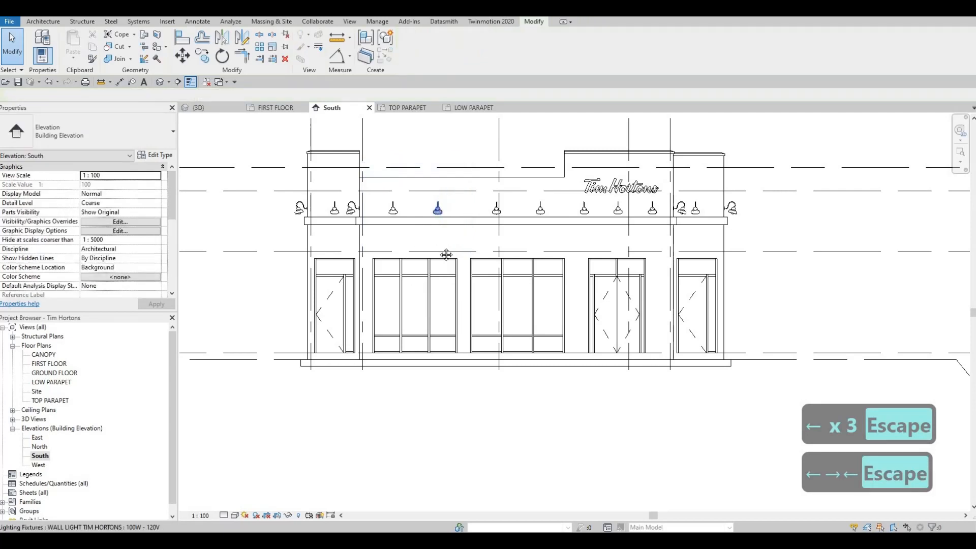
Step: Nudge the wall light above the single door at the facade's left end about 60 mm to the left
{"action": "middle_click_drag", "start_coordinate": [417, 243], "coordinate": [432, 230]}
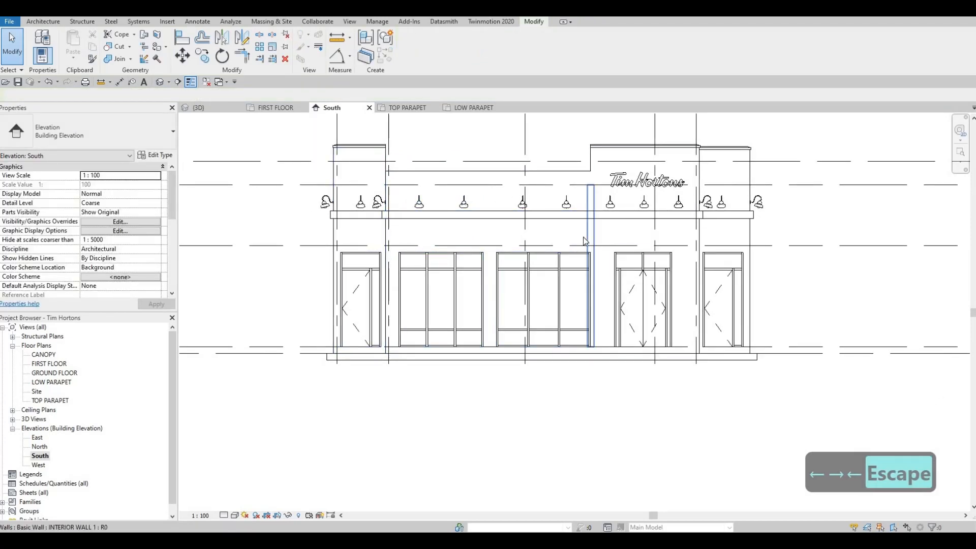
{"action": "middle_click_drag", "start_coordinate": [583, 236], "coordinate": [572, 237]}
{"action": "middle_click_drag", "start_coordinate": [391, 222], "coordinate": [411, 217]}
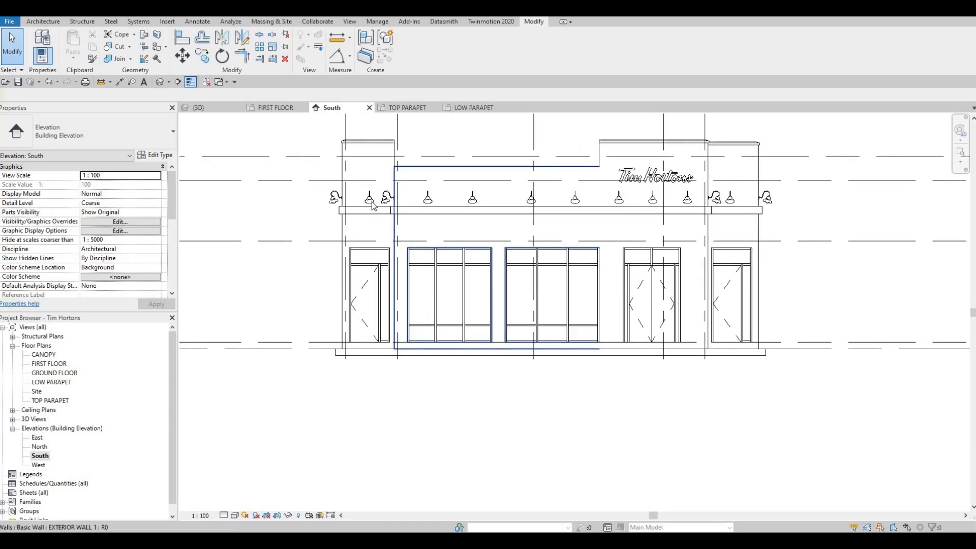
{"action": "left_click", "coordinate": [370, 201]}
{"action": "key", "text": "Left"}
{"action": "key", "text": "Left"}
{"action": "key", "text": "Left"}
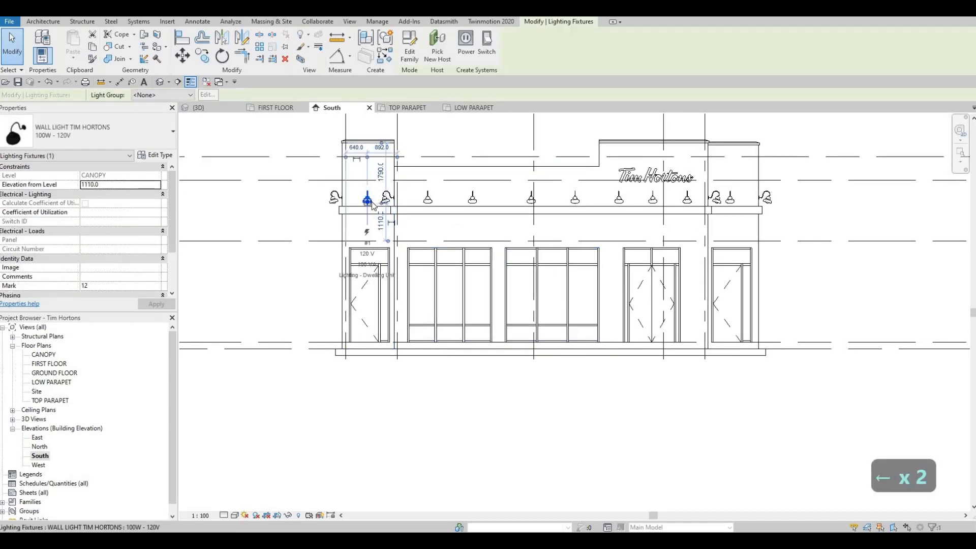
{"action": "key", "text": "Right"}
{"action": "key", "text": "Right"}
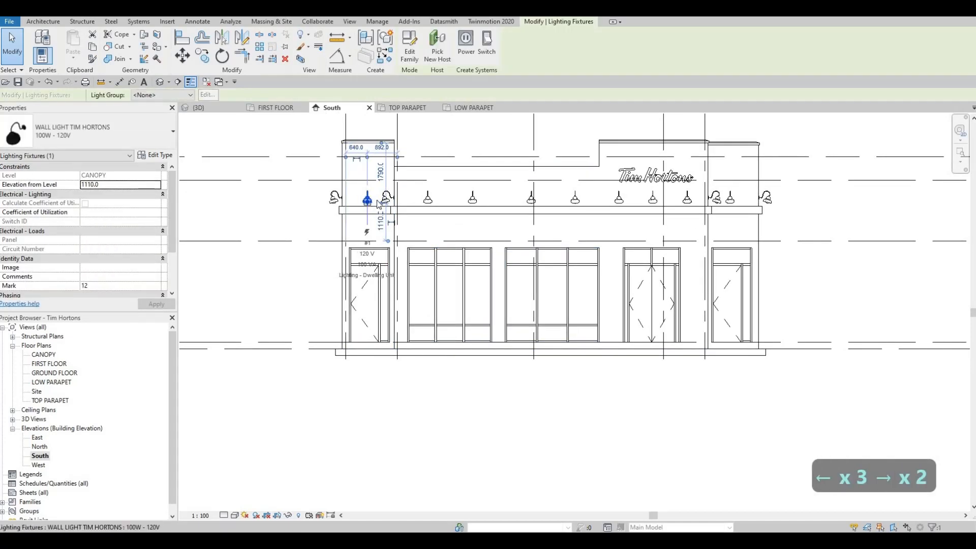
{"action": "key", "text": "Escape"}
Step: Try nudging the wall light above the single door at the facade's right end 60 mm to the right
{"action": "left_click", "coordinate": [732, 203]}
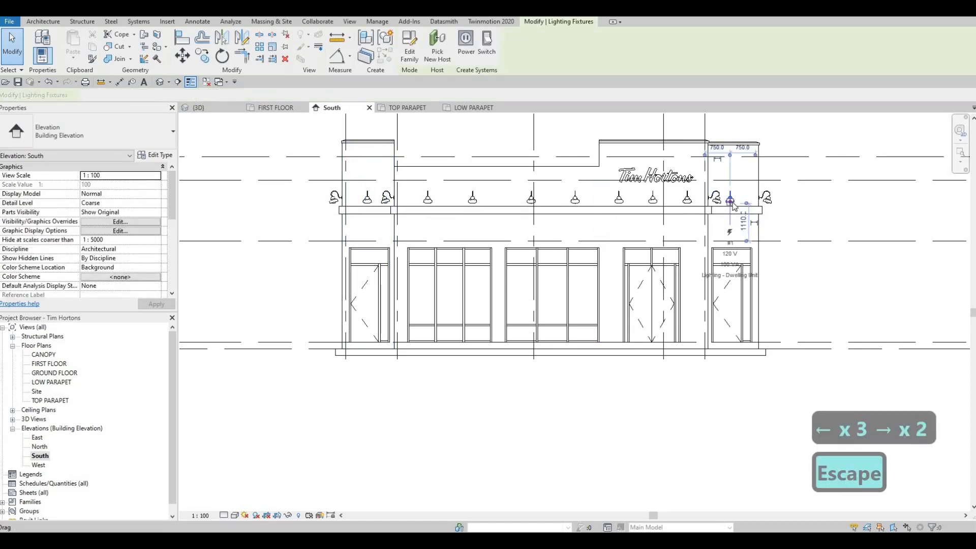
{"action": "key", "text": "Right"}
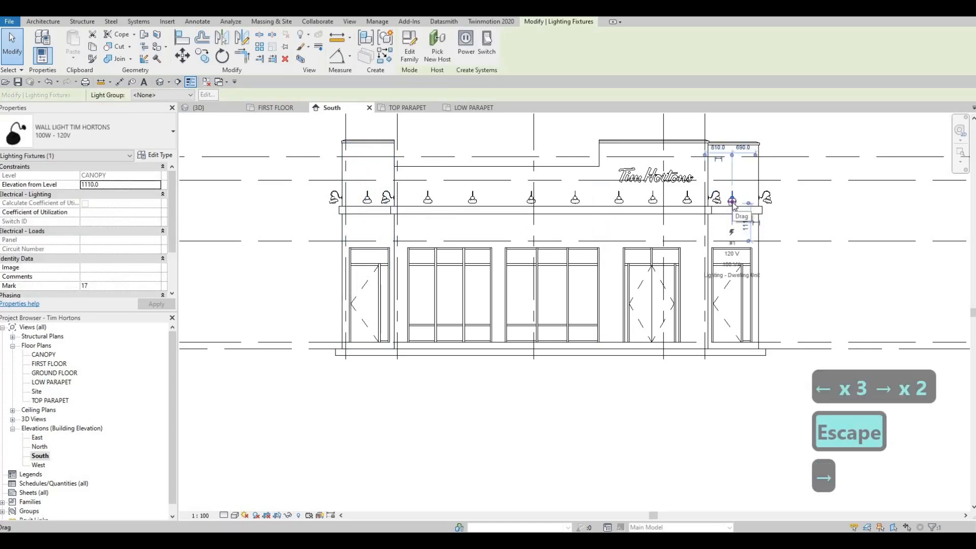
{"action": "key", "text": "Left"}
{"action": "key", "text": "Escape"}
{"action": "key", "text": "Escape"}
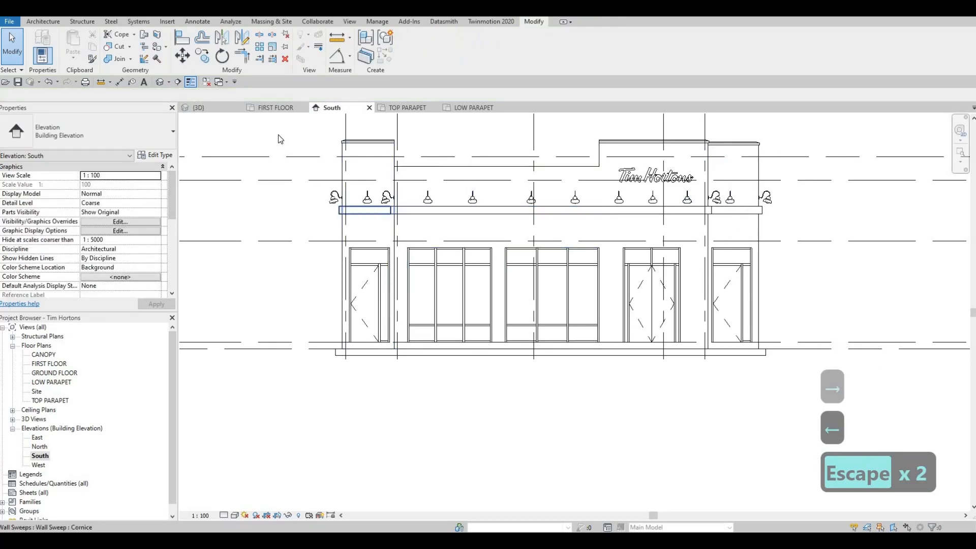
Step: Open the North elevation and nudge the wall light above the projecting bay's door 40 mm to the left
{"action": "double_click", "coordinate": [43, 447]}
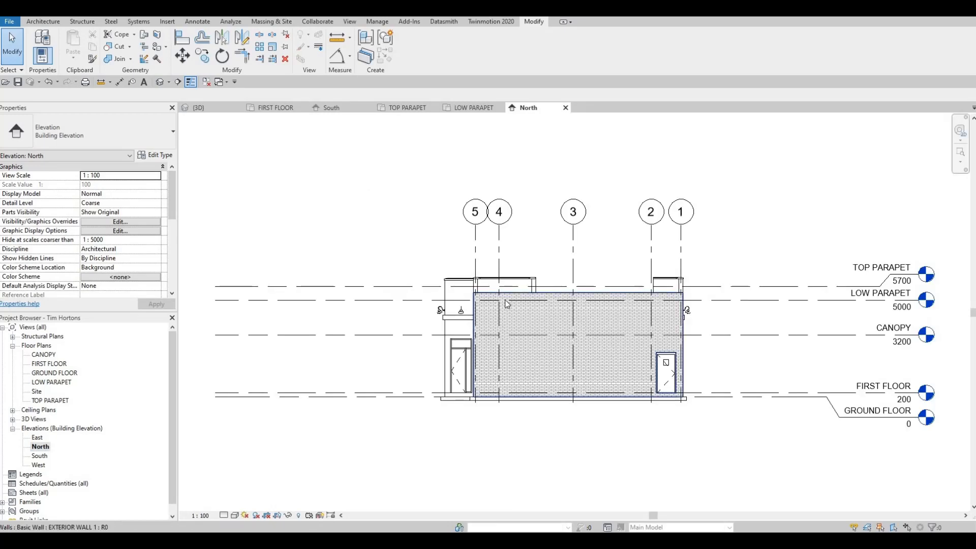
{"action": "scroll", "coordinate": [462, 310], "scroll_direction": "up", "scroll_amount": 5}
{"action": "left_click", "coordinate": [463, 311]}
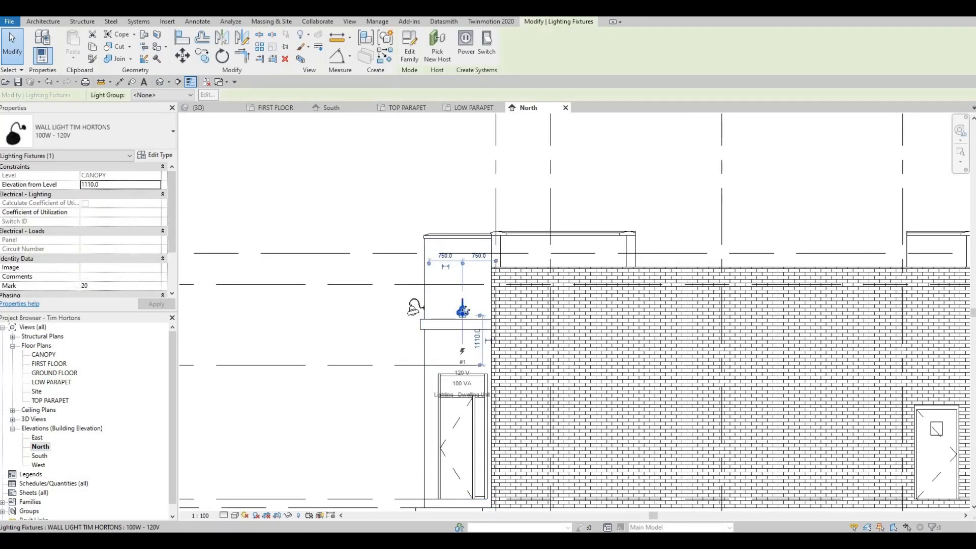
{"action": "key", "text": "Left"}
{"action": "key", "text": "Left"}
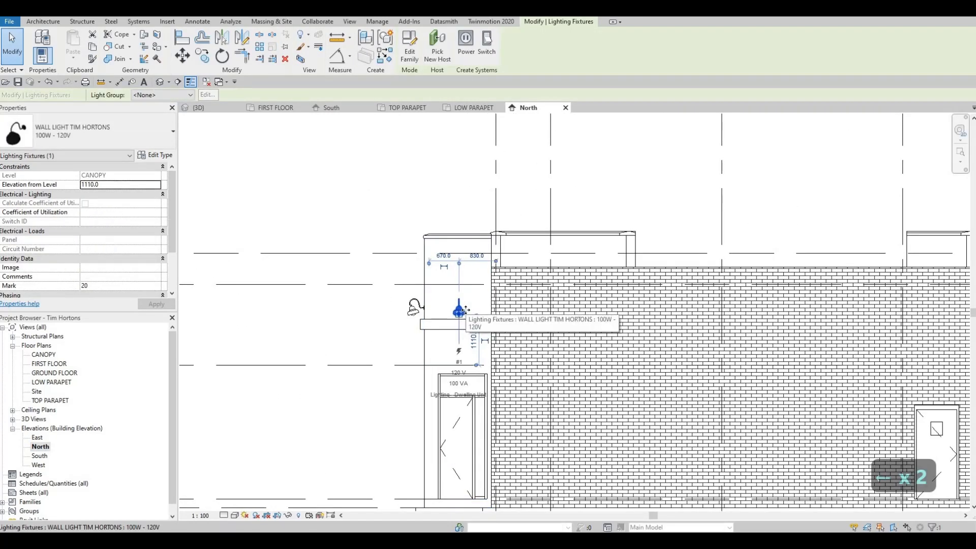
{"action": "key", "text": "Right"}
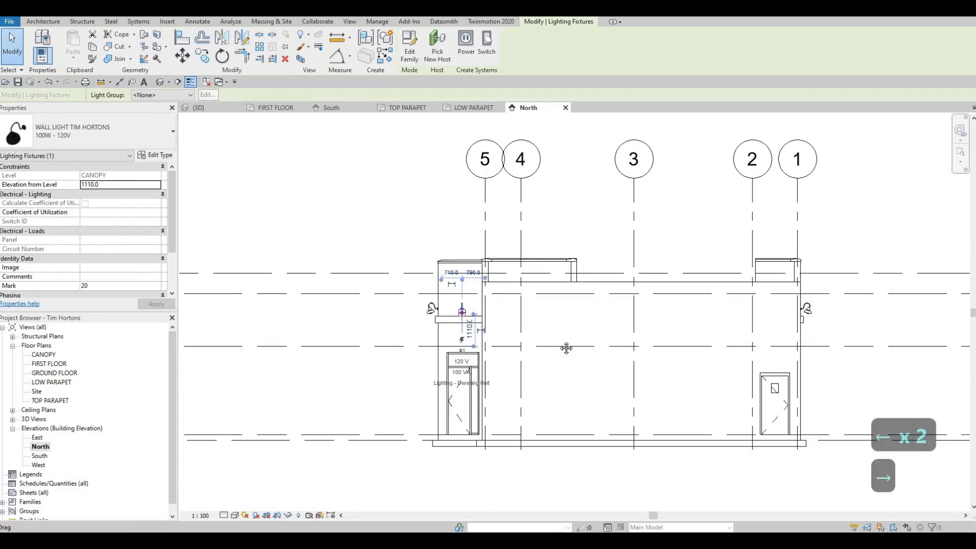
{"action": "scroll", "coordinate": [605, 349], "scroll_direction": "down", "scroll_amount": 3}
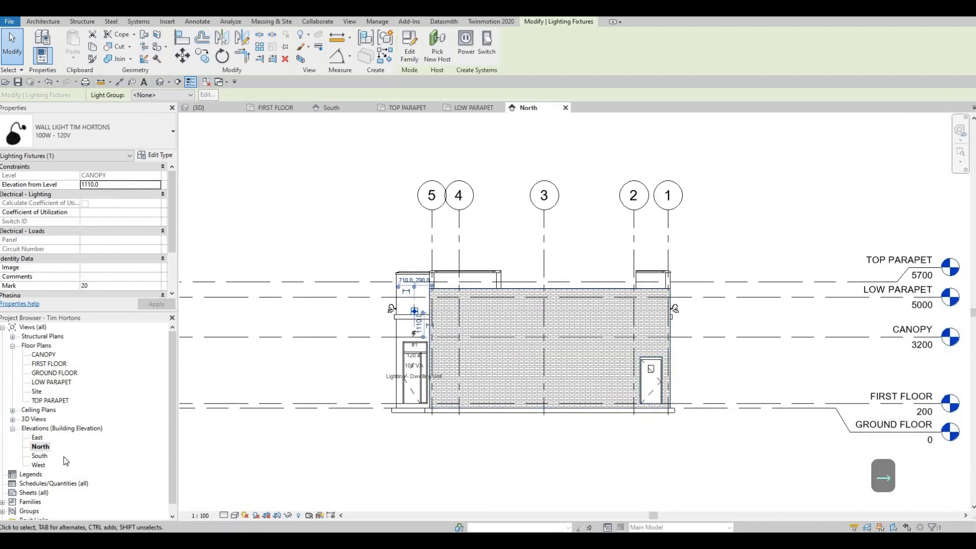
Step: Open the West elevation and nudge the wall light above the projecting bay's storefront window 780 mm to the left
{"action": "double_click", "coordinate": [38, 465]}
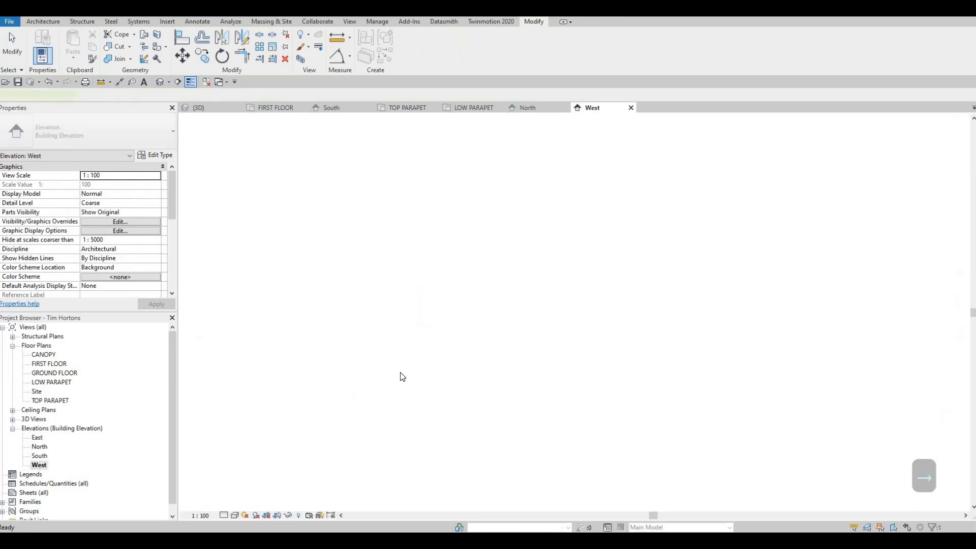
{"action": "scroll", "coordinate": [527, 325], "scroll_direction": "up", "scroll_amount": 3}
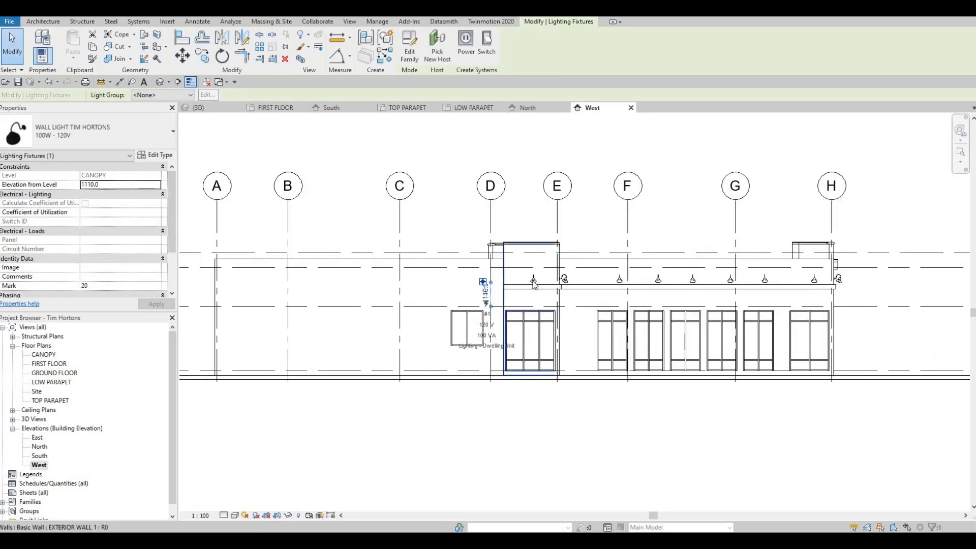
{"action": "scroll", "coordinate": [533, 285], "scroll_direction": "up", "scroll_amount": 2}
{"action": "left_click", "coordinate": [532, 283]}
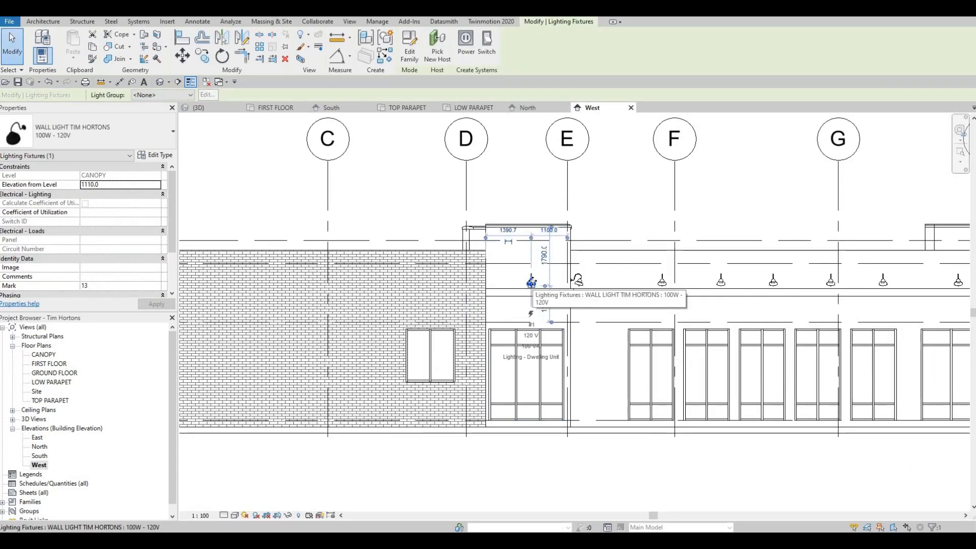
{"action": "key", "text": "Left"}
{"action": "key", "text": "Left"}
{"action": "key", "text": "Left"}
{"action": "key", "text": "Left"}
{"action": "key", "text": "Left"}
{"action": "key", "text": "Left"}
{"action": "key", "text": "Left"}
{"action": "key", "text": "Left"}
{"action": "key", "text": "Left"}
{"action": "key", "text": "Left"}
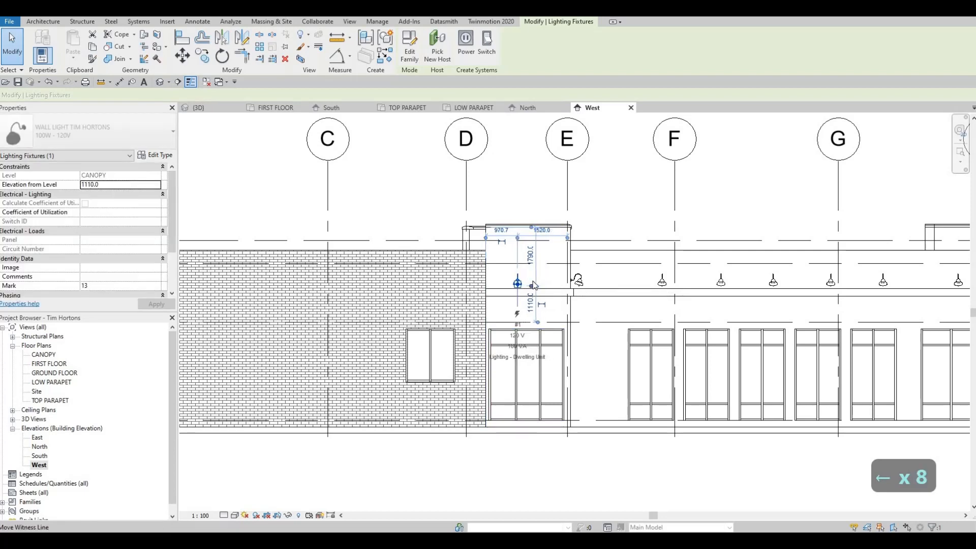
{"action": "key", "text": "Left"}
{"action": "key", "text": "Left"}
{"action": "key", "text": "Left"}
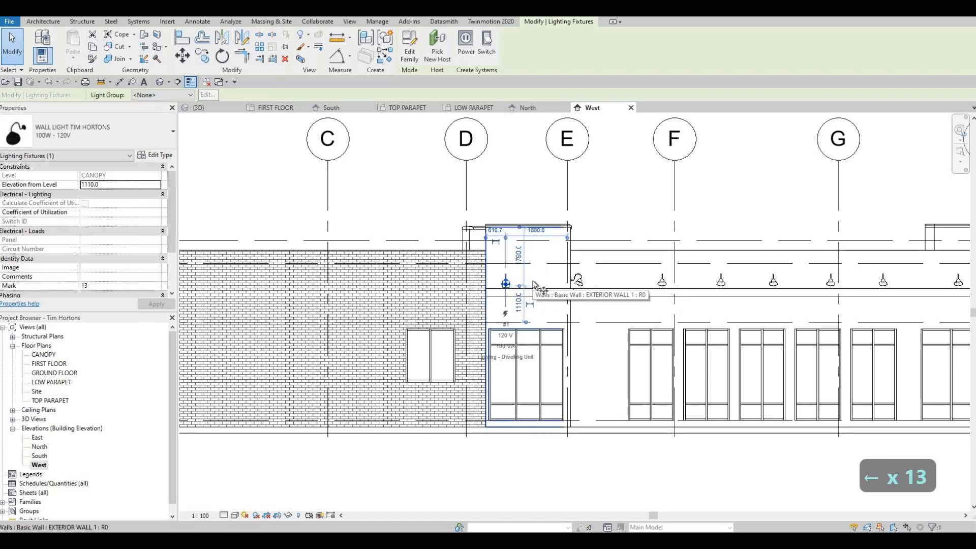
Step: Copy the bay's wall light 1300 mm to the right, keeping it at the same height above the storefront window
{"action": "key", "text": "c"}
{"action": "key", "text": "o"}
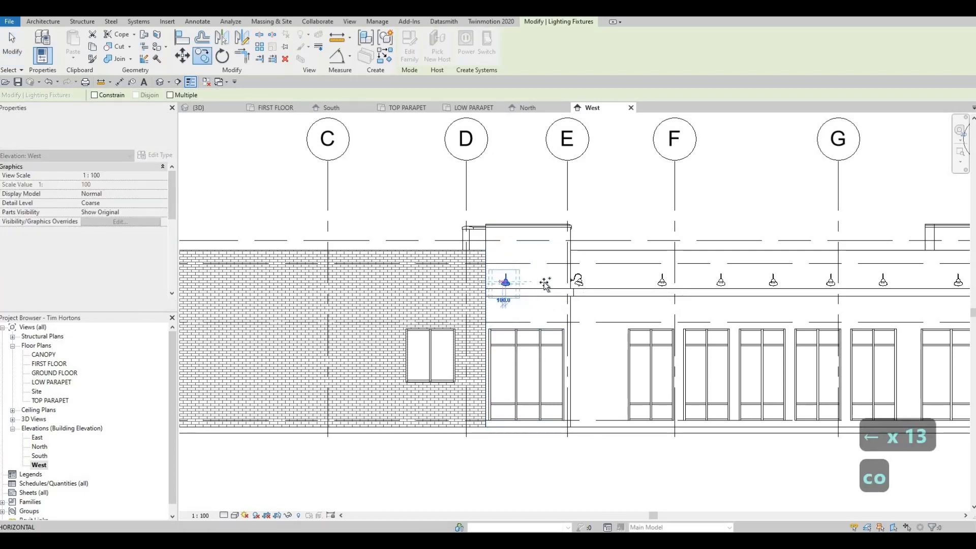
{"action": "left_click", "coordinate": [506, 281]}
{"action": "left_click", "coordinate": [546, 315]}
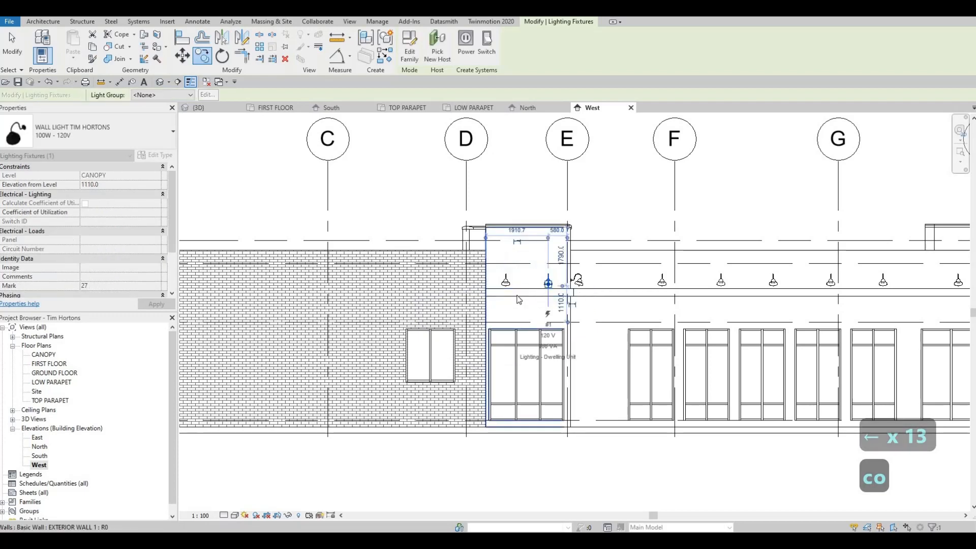
{"action": "key", "text": "Escape"}
{"action": "key", "text": "Escape"}
{"action": "key", "text": "Escape"}
Step: Nudge the wall light above the leftmost window of the six-window row about 320 mm to the left
{"action": "scroll", "coordinate": [533, 305], "scroll_direction": "up", "scroll_amount": 2}
{"action": "middle_click_drag", "start_coordinate": [528, 305], "coordinate": [443, 320]}
{"action": "scroll", "coordinate": [444, 319], "scroll_direction": "down", "scroll_amount": 1}
{"action": "middle_click_drag", "start_coordinate": [537, 277], "coordinate": [478, 265]}
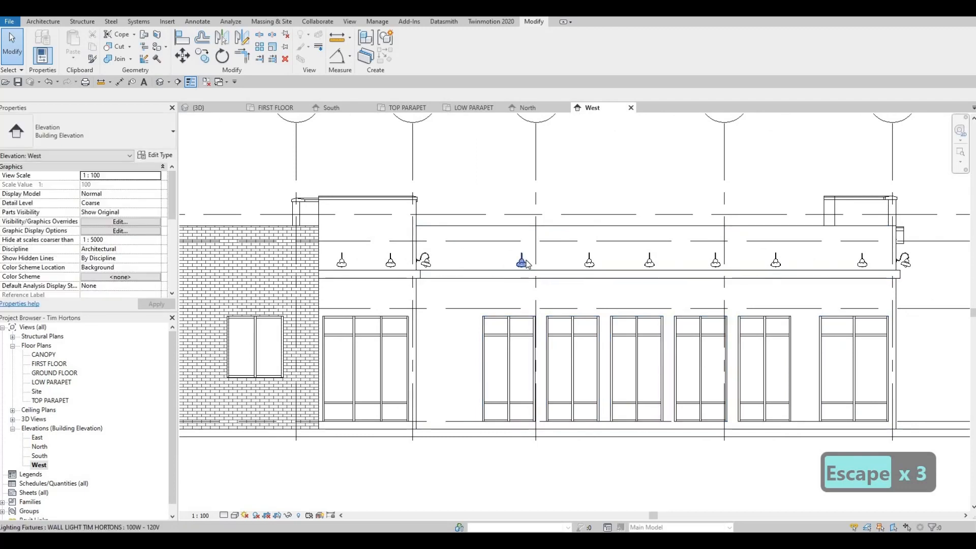
{"action": "left_click", "coordinate": [523, 261]}
{"action": "key", "text": "Left"}
{"action": "key", "text": "Left"}
{"action": "key", "text": "Left"}
{"action": "key", "text": "Left"}
{"action": "key", "text": "Left"}
{"action": "key", "text": "Left"}
{"action": "key", "text": "Left"}
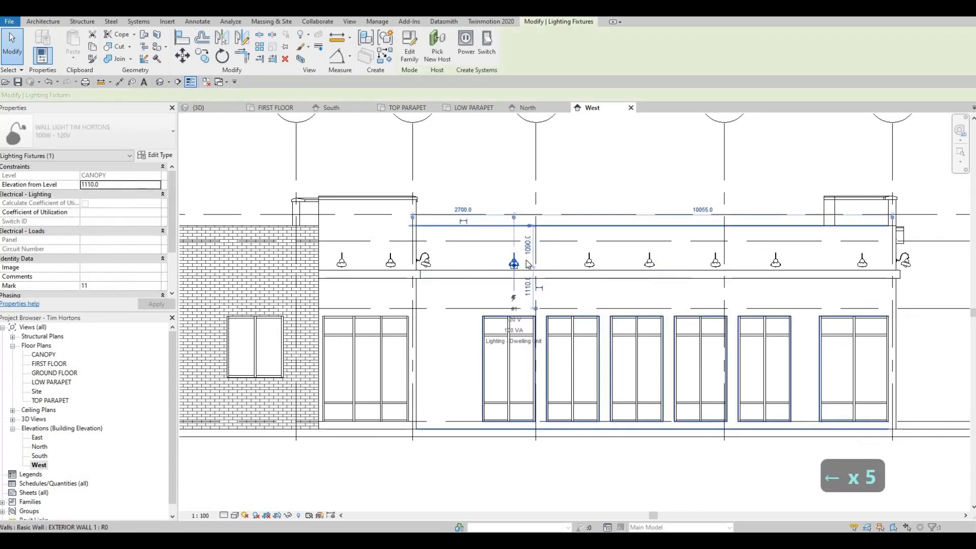
{"action": "key", "text": "Escape"}
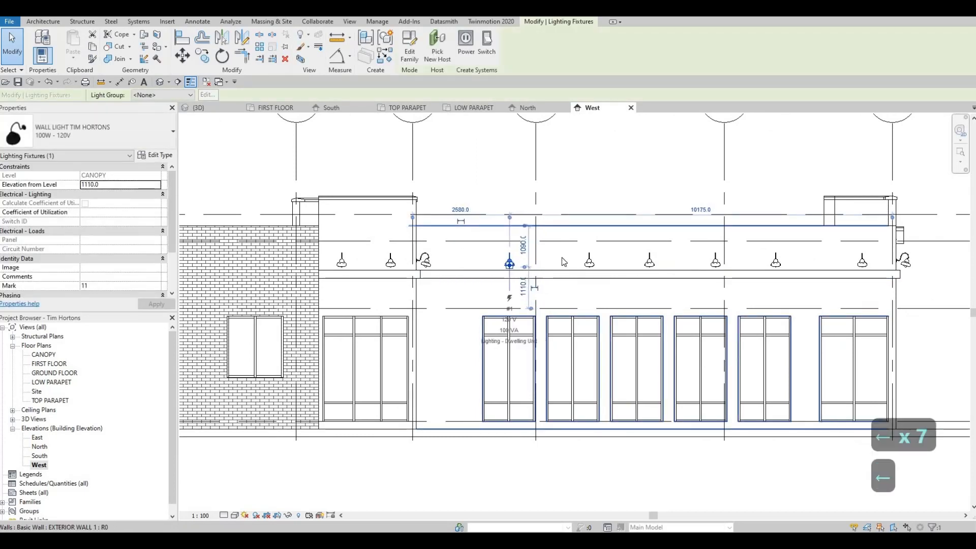
Step: Align the wall lights above the second and first windows of the row with their windows' vertical mullions
{"action": "key", "text": "a"}
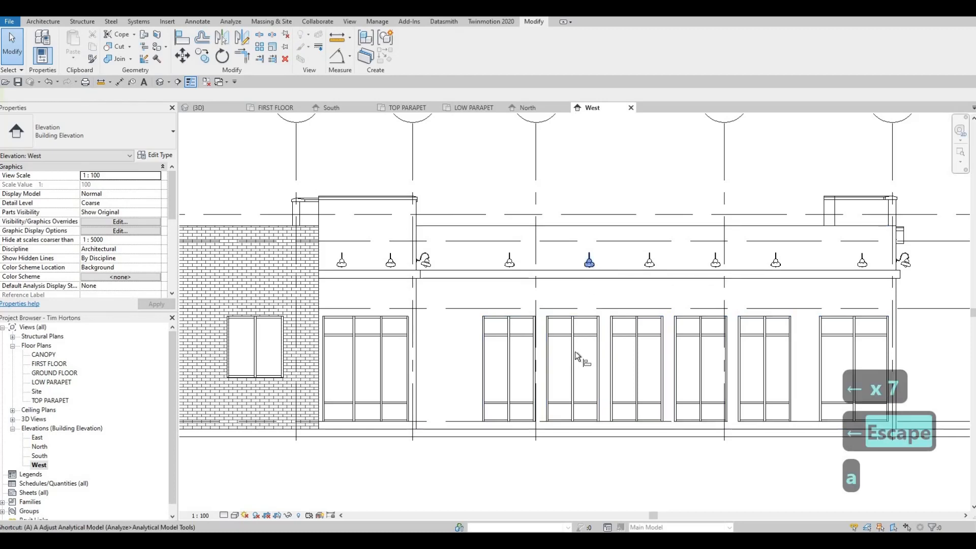
{"action": "key", "text": "l"}
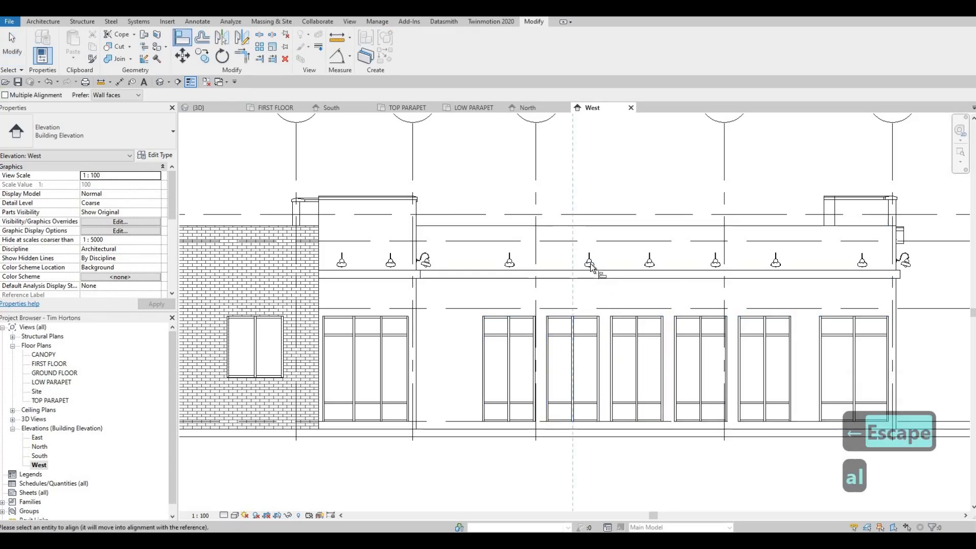
{"action": "left_click", "coordinate": [589, 260]}
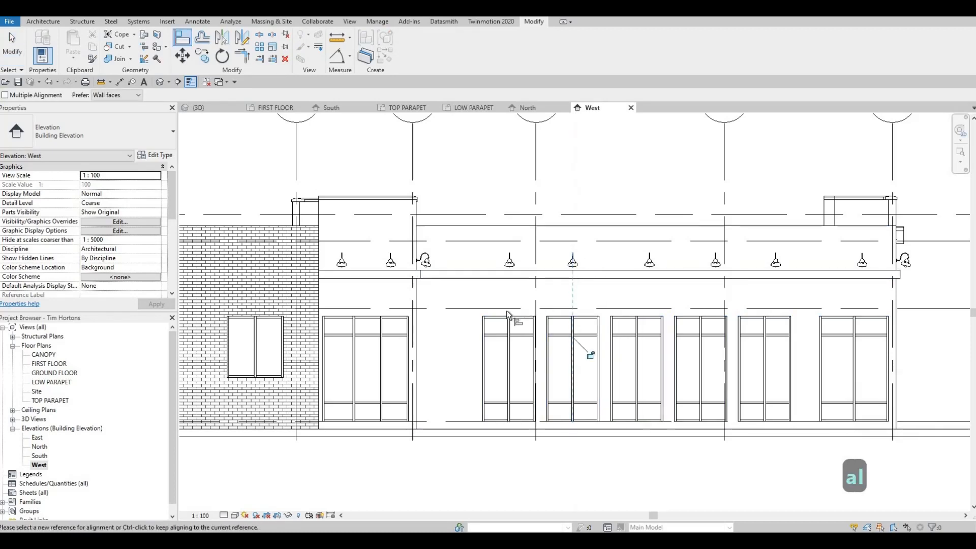
{"action": "left_click", "coordinate": [508, 331]}
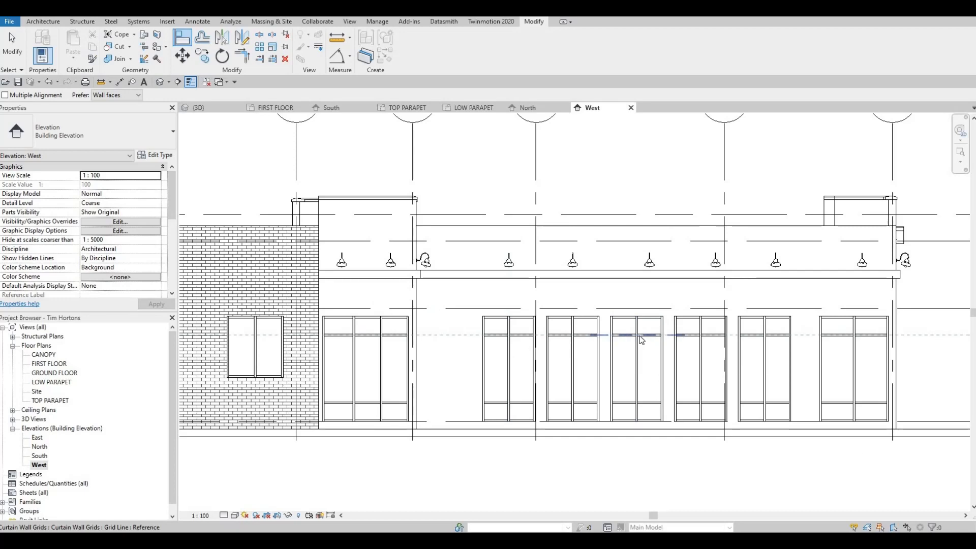
Step: Align the wall lights above the third and fourth windows of the row with their windows' vertical mullions
{"action": "key", "text": "Escape"}
{"action": "key", "text": "a"}
{"action": "key", "text": "l"}
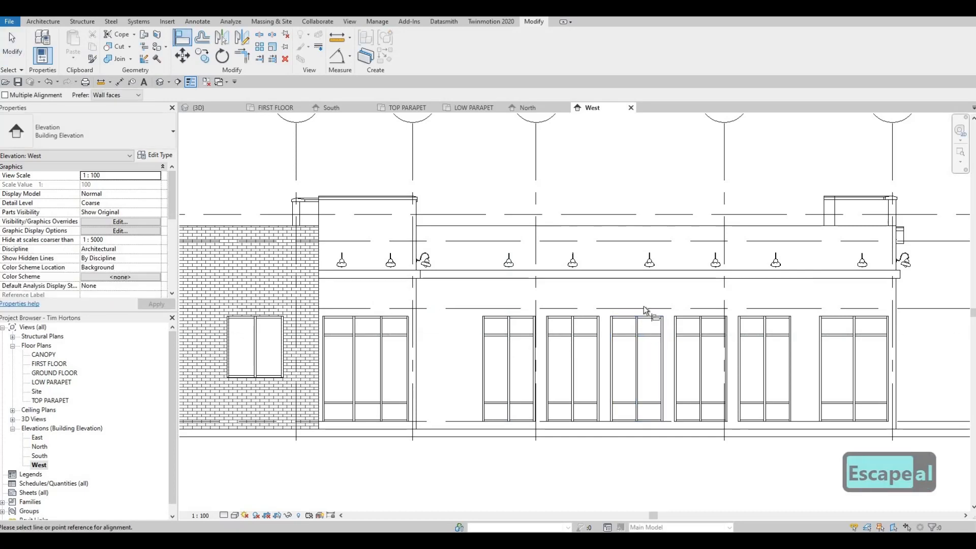
{"action": "left_click", "coordinate": [652, 279]}
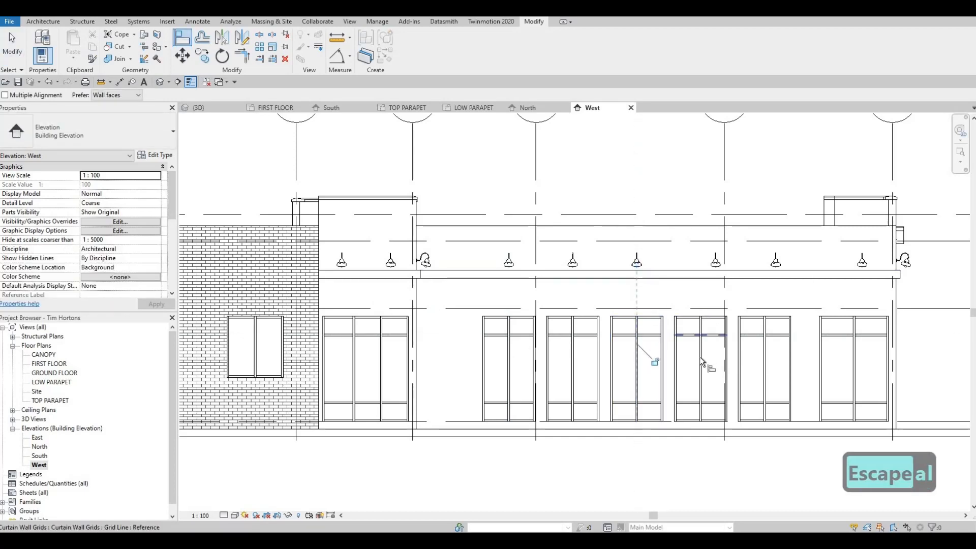
{"action": "left_click", "coordinate": [716, 281]}
{"action": "left_click", "coordinate": [716, 269]}
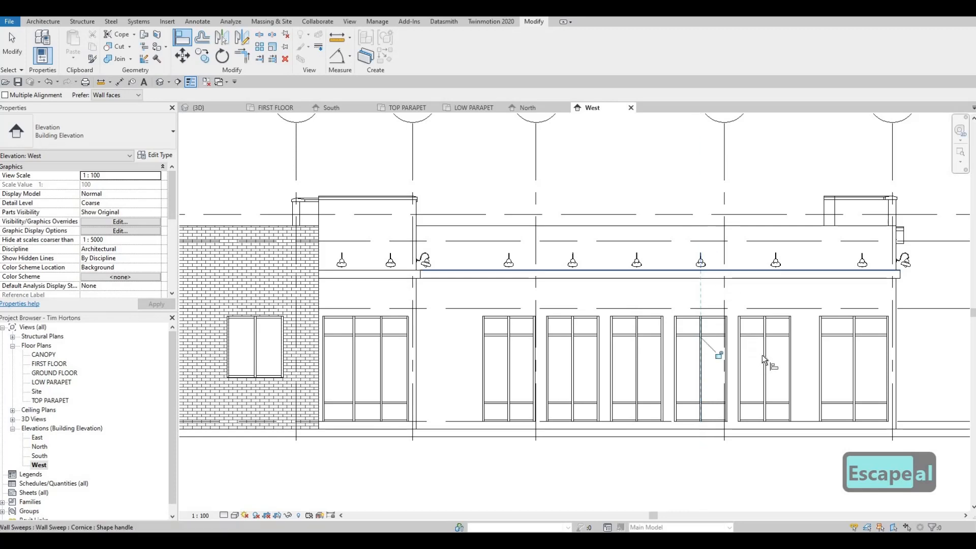
Step: Align the wall lights above the fifth and sixth windows of the row with their windows' vertical mullions
{"action": "left_click", "coordinate": [776, 260]}
{"action": "scroll", "coordinate": [711, 350], "scroll_direction": "right", "scroll_amount": 3, "text": "shift"}
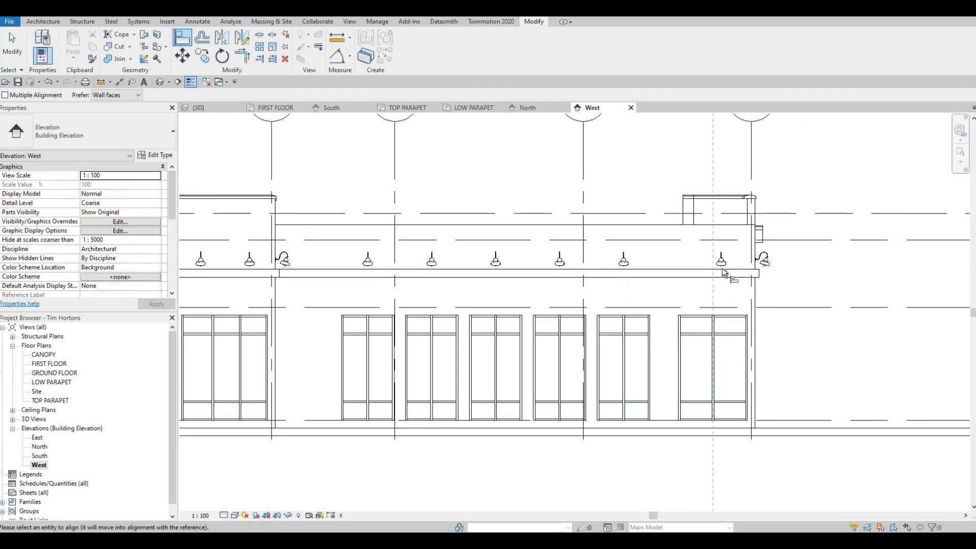
{"action": "left_click", "coordinate": [722, 273]}
{"action": "key", "text": "Escape"}
{"action": "key", "text": "Escape"}
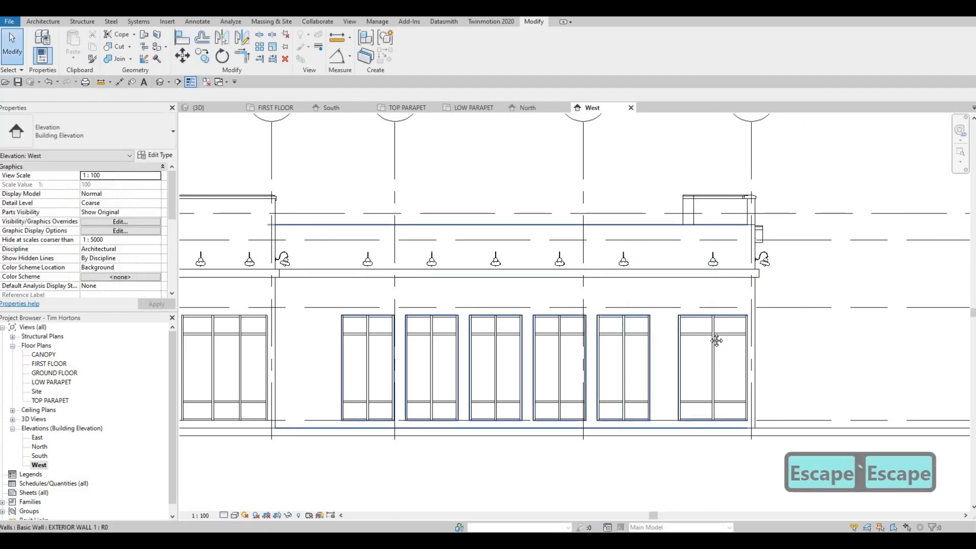
{"action": "key", "text": "Escape"}
Step: Copy the projecting bay's pair of wall lights onto the brick wall above the small two-panel window
{"action": "scroll", "coordinate": [693, 353], "scroll_direction": "down", "scroll_amount": 1}
{"action": "scroll", "coordinate": [692, 353], "scroll_direction": "down", "scroll_amount": 2}
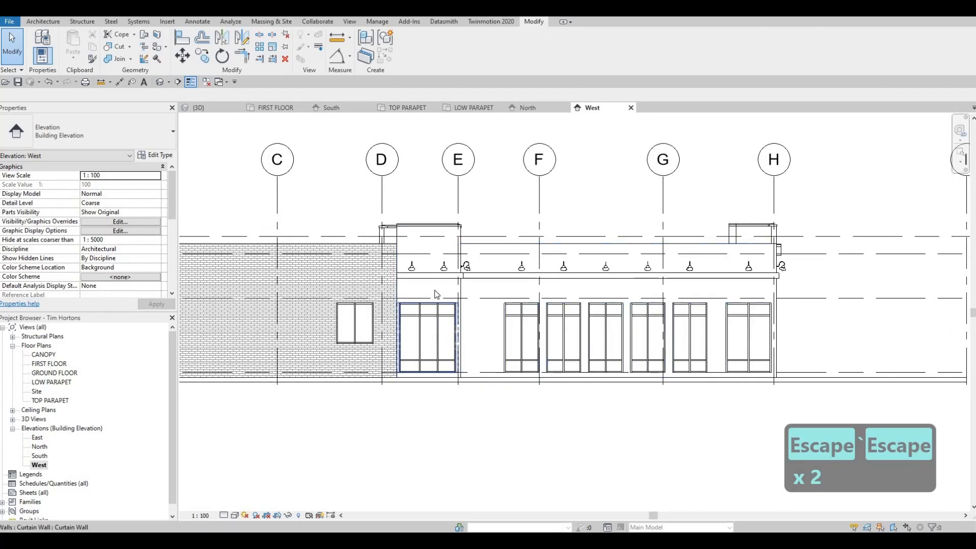
{"action": "middle_click_drag", "start_coordinate": [416, 276], "coordinate": [439, 262]}
{"action": "key", "text": "Escape"}
{"action": "scroll", "coordinate": [438, 261], "scroll_direction": "up", "scroll_amount": 1}
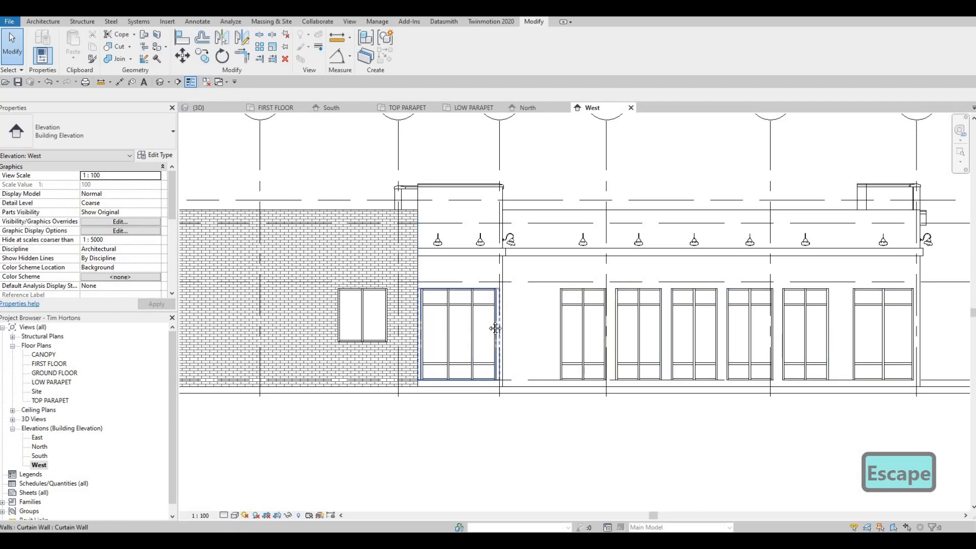
{"action": "middle_click_drag", "start_coordinate": [494, 329], "coordinate": [501, 314]}
{"action": "middle_click_drag", "start_coordinate": [445, 229], "coordinate": [497, 245]}
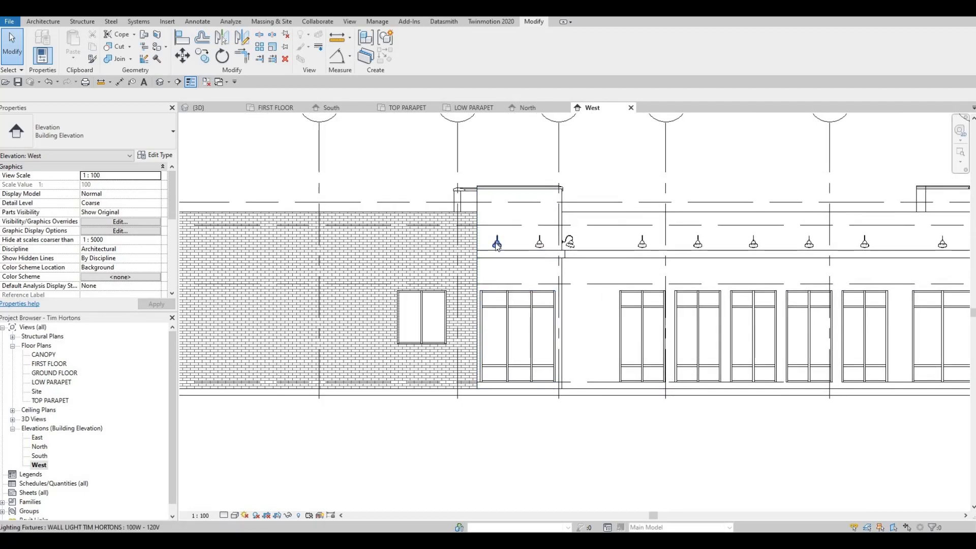
{"action": "left_click", "coordinate": [518, 248]}
{"action": "left_click", "coordinate": [539, 244], "text": "ctrl"}
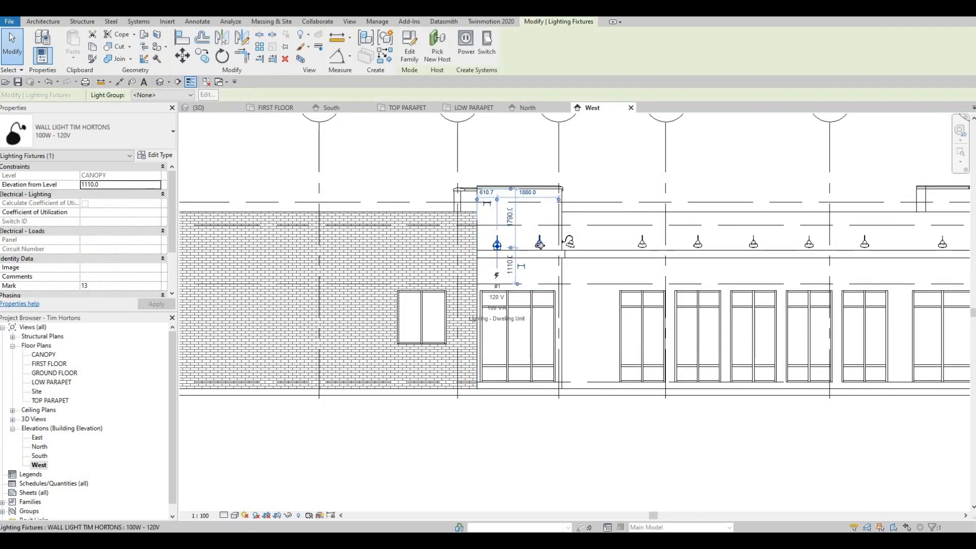
{"action": "key", "text": "c"}
{"action": "key", "text": "o"}
{"action": "left_click", "coordinate": [537, 243]}
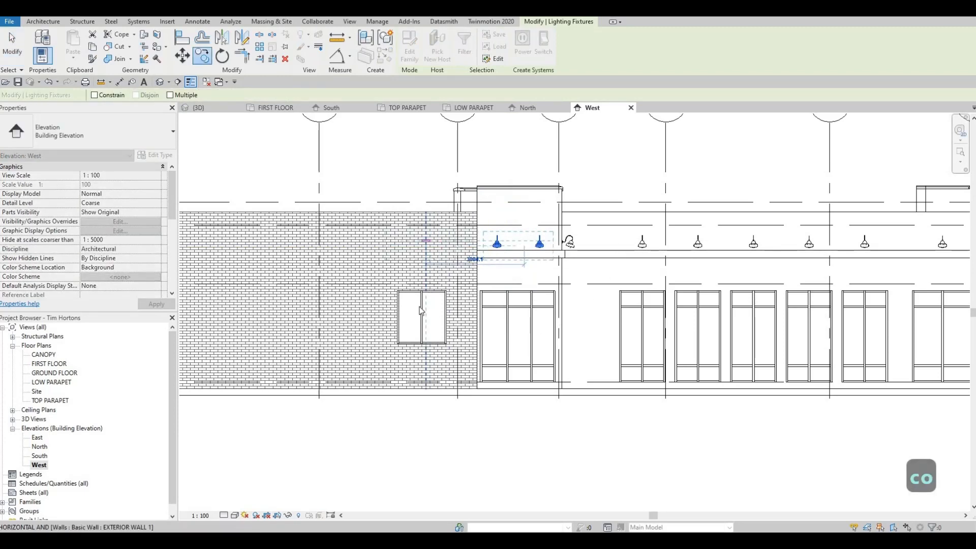
{"action": "left_click", "coordinate": [434, 305]}
{"action": "scroll", "coordinate": [432, 303], "scroll_direction": "up", "scroll_amount": 1}
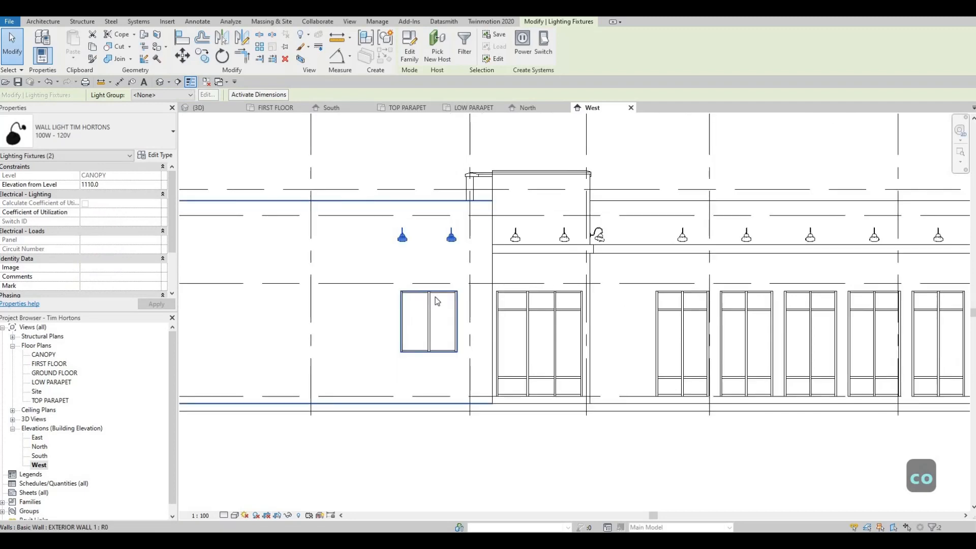
{"action": "key", "text": "Escape"}
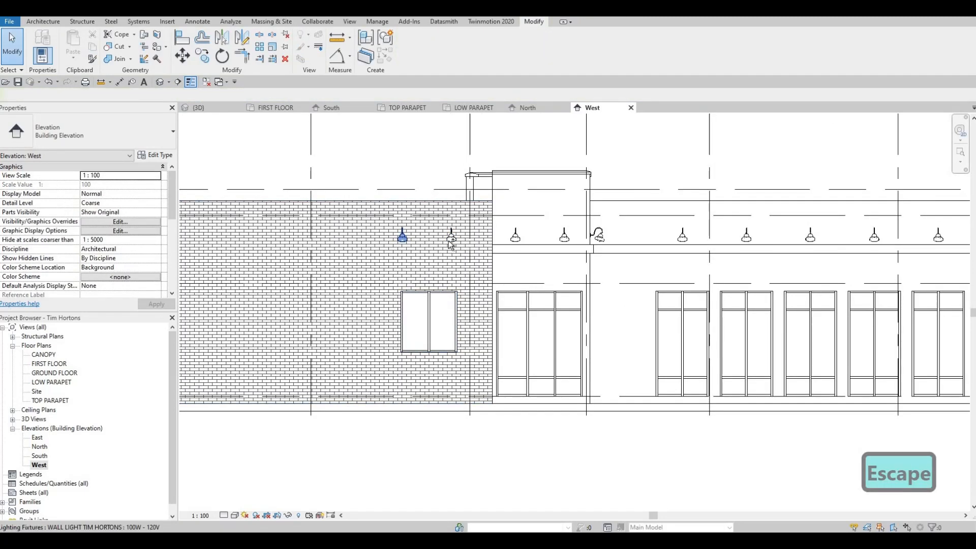
Step: Nudge the copied pair of wall lights on the brick wall about 80 mm to the right
{"action": "left_click", "coordinate": [450, 239], "text": "ctrl"}
{"action": "key", "text": "Right"}
{"action": "key", "text": "Right"}
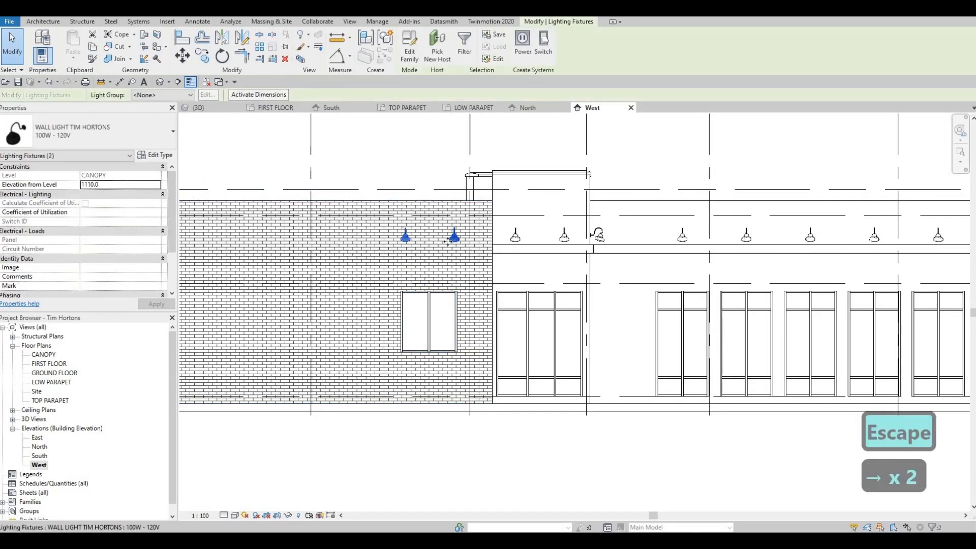
{"action": "key", "text": "Escape"}
{"action": "key", "text": "Escape"}
Step: Open the East elevation and try to align the wall light above the narrow left-end window with its vertical mullion
{"action": "scroll", "coordinate": [445, 259], "scroll_direction": "down", "scroll_amount": 1}
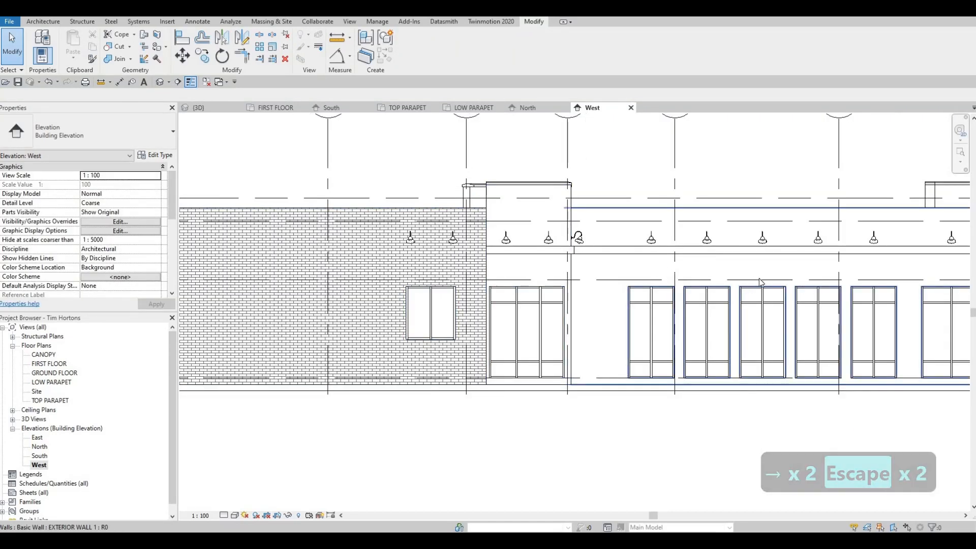
{"action": "scroll", "coordinate": [554, 304], "scroll_direction": "down", "scroll_amount": 3}
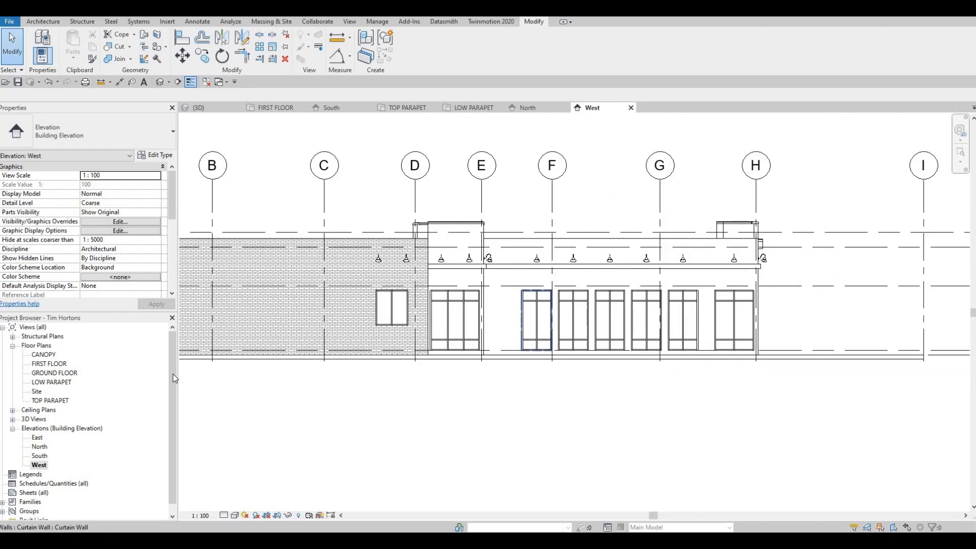
{"action": "double_click", "coordinate": [36, 438]}
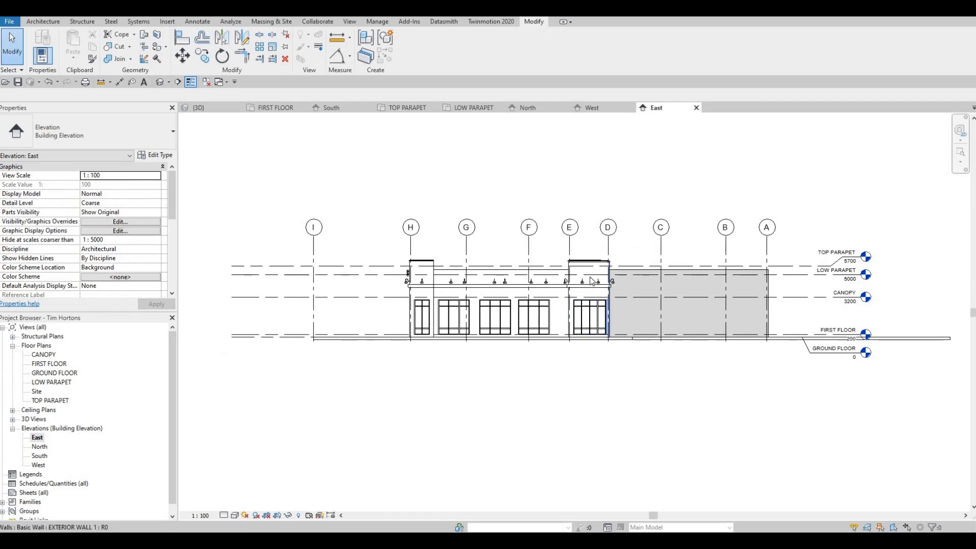
{"action": "scroll", "coordinate": [586, 289], "scroll_direction": "up", "scroll_amount": 5}
{"action": "middle_click_drag", "start_coordinate": [476, 293], "coordinate": [578, 287]}
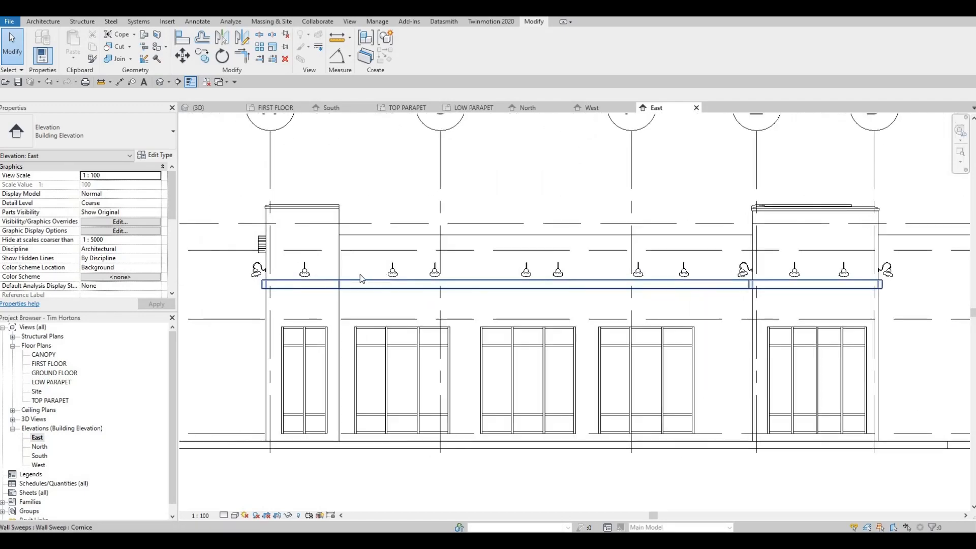
{"action": "key", "text": "a"}
{"action": "key", "text": "l"}
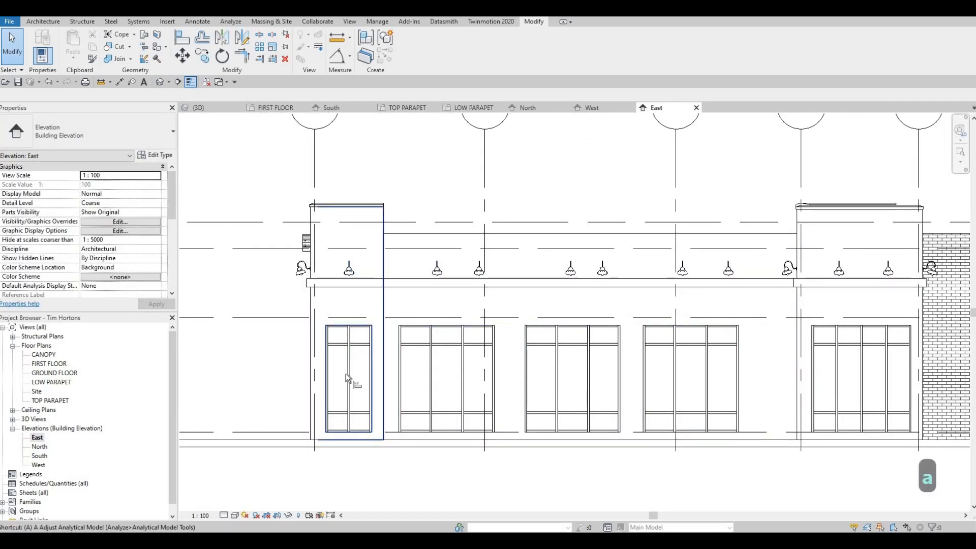
{"action": "left_click", "coordinate": [350, 375]}
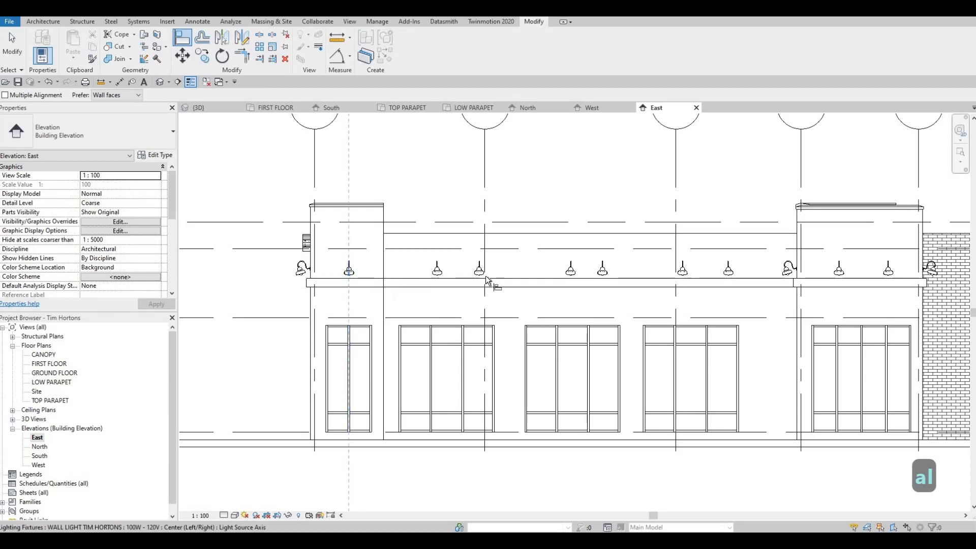
{"action": "key", "text": "Escape"}
{"action": "key", "text": "Escape"}
{"action": "key", "text": "Escape"}
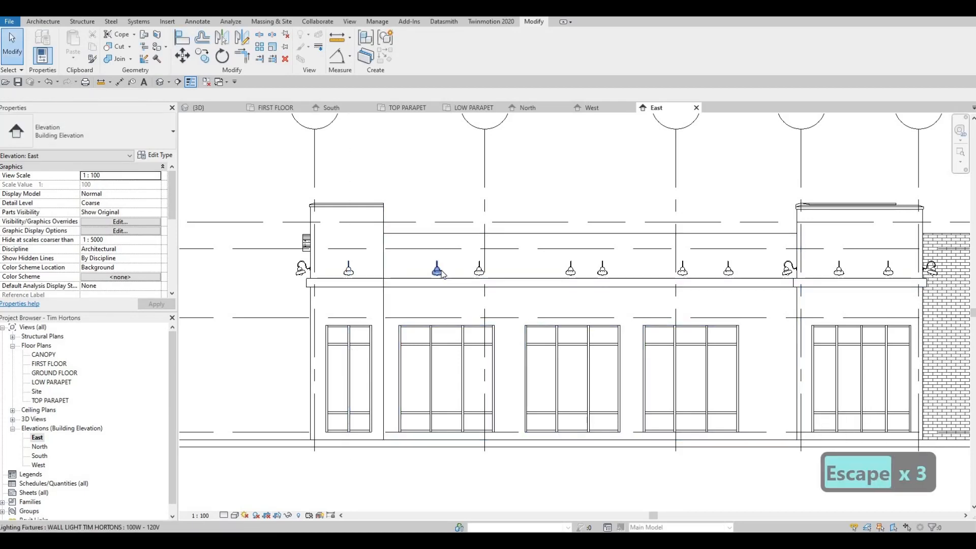
Step: Nudge the left wall light above the first wide window about 550 mm left, centring it over the window's left pane
{"action": "left_click", "coordinate": [440, 273]}
{"action": "key", "text": "Left"}
{"action": "key", "text": "Left"}
{"action": "key", "text": "Left"}
{"action": "key", "text": "Left"}
{"action": "key", "text": "Left"}
{"action": "key", "text": "Left"}
{"action": "key", "text": "Left"}
{"action": "key", "text": "Left"}
{"action": "key", "text": "Left"}
{"action": "key", "text": "Left"}
{"action": "key", "text": "Left"}
{"action": "key", "text": "Left"}
{"action": "key", "text": "Left"}
{"action": "key", "text": "Left"}
{"action": "key", "text": "Left"}
{"action": "key", "text": "Left"}
{"action": "key", "text": "Left"}
{"action": "key", "text": "Left"}
{"action": "key", "text": "Left"}
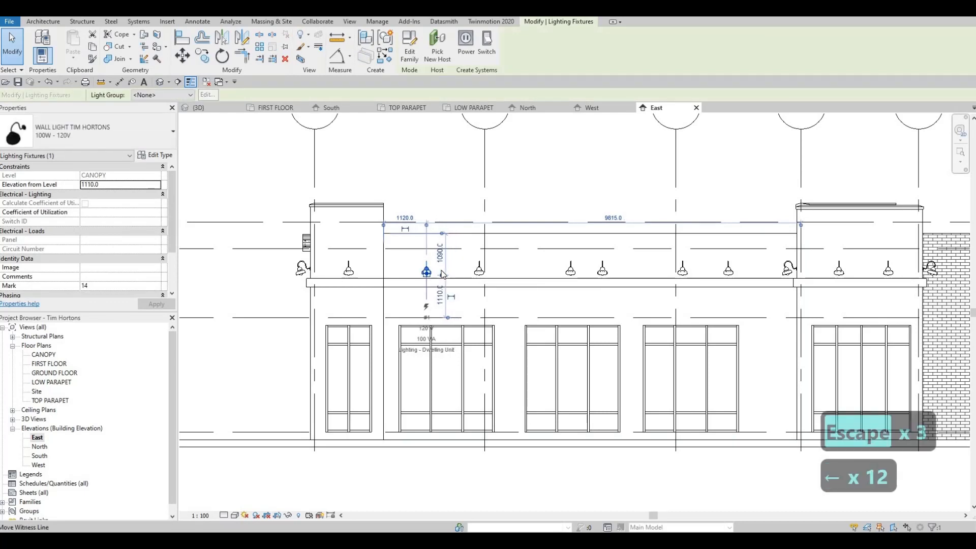
{"action": "key", "text": "Escape"}
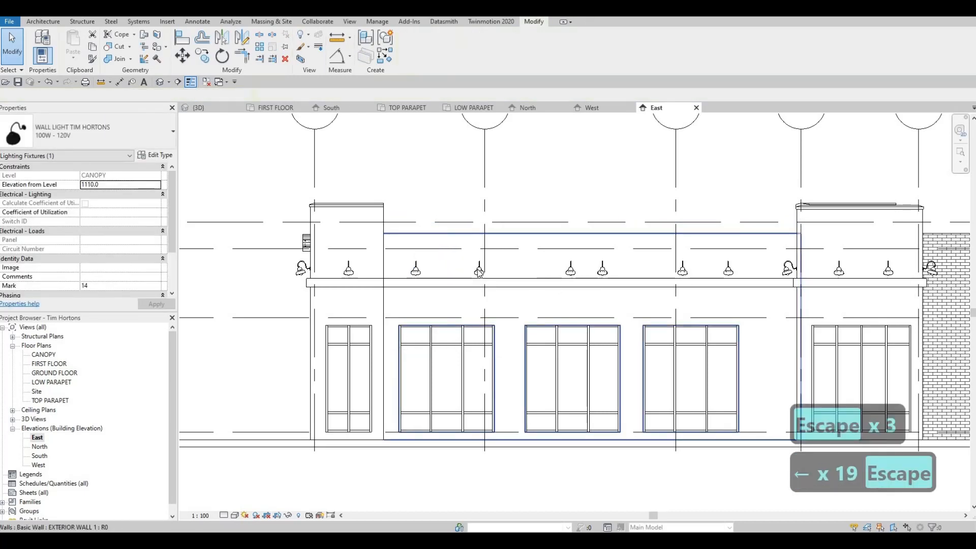
Step: Nudge the right wall light above the first wide window one increment left, over the window's right pane
{"action": "left_click", "coordinate": [478, 270]}
{"action": "key", "text": "Escape"}
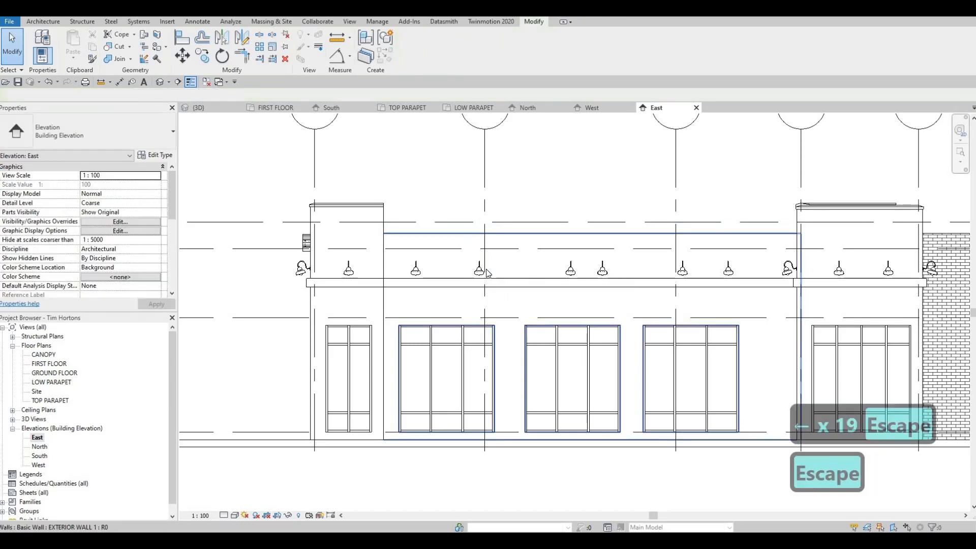
{"action": "left_click", "coordinate": [478, 269]}
{"action": "key", "text": "Left"}
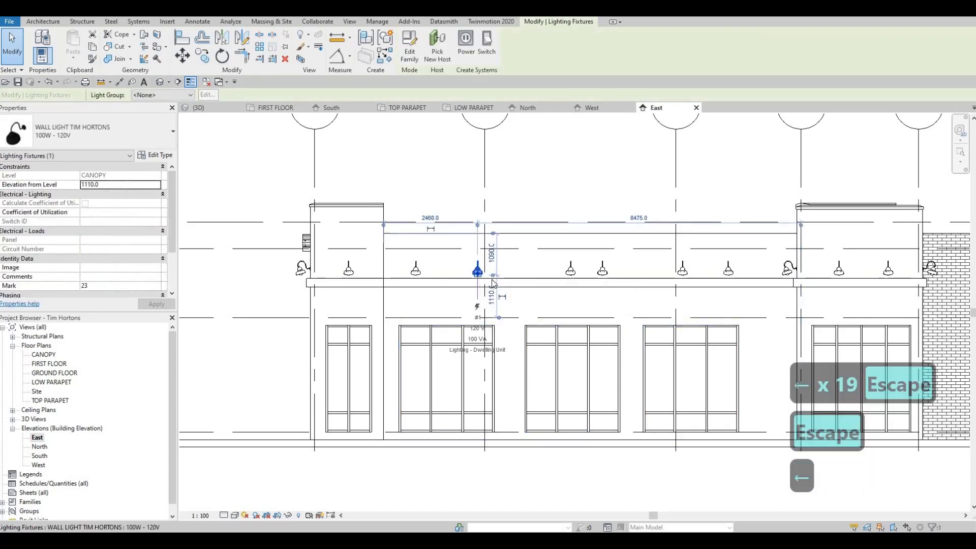
{"action": "key", "text": "Escape"}
Step: Nudge the left wall light above the second wide window 760 mm left, centring it over the window's left pane
{"action": "left_click", "coordinate": [570, 269]}
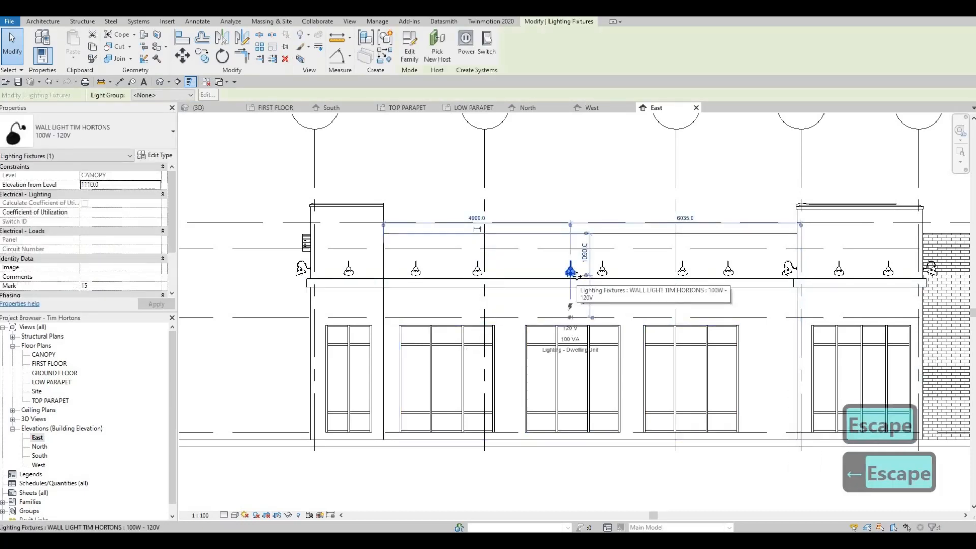
{"action": "key", "text": "Left"}
{"action": "key", "text": "Left"}
{"action": "key", "text": "Left"}
{"action": "key", "text": "Left"}
{"action": "key", "text": "Left"}
{"action": "key", "text": "Left"}
{"action": "key", "text": "Left"}
{"action": "key", "text": "Left"}
{"action": "key", "text": "Left"}
{"action": "key", "text": "Left"}
{"action": "key", "text": "Left"}
{"action": "key", "text": "Left"}
{"action": "key", "text": "Left"}
{"action": "key", "text": "Left"}
{"action": "key", "text": "Left"}
{"action": "key", "text": "Left"}
{"action": "key", "text": "Left"}
{"action": "key", "text": "Left"}
{"action": "key", "text": "Left"}
{"action": "key", "text": "Left"}
{"action": "key", "text": "Left"}
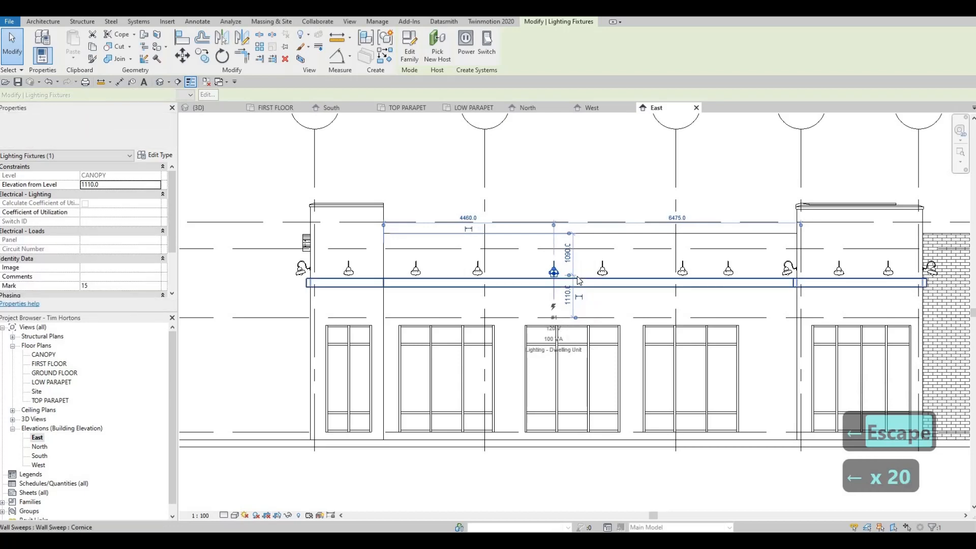
{"action": "key", "text": "Left"}
{"action": "key", "text": "Left"}
{"action": "key", "text": "Left"}
{"action": "key", "text": "Left"}
{"action": "key", "text": "Left"}
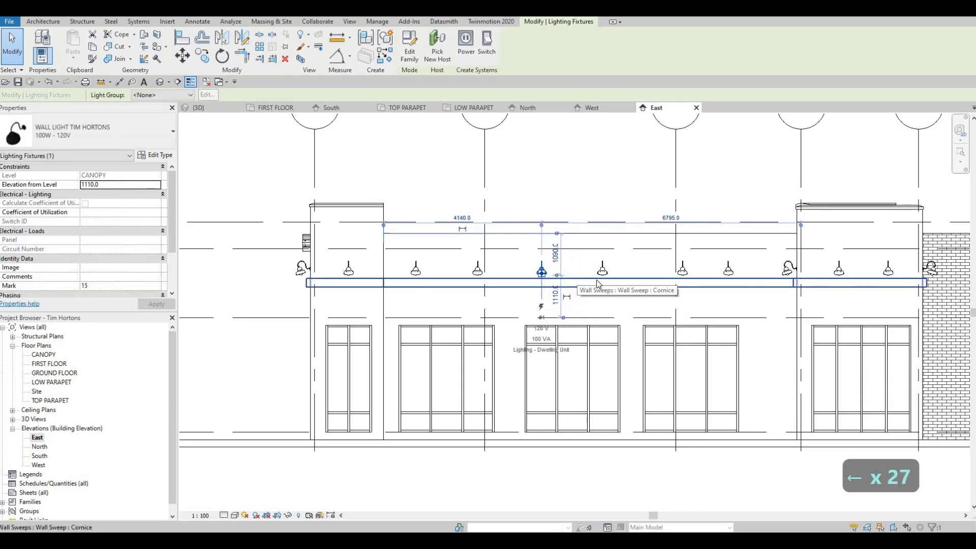
{"action": "key", "text": "Escape"}
Step: Nudge the left wall light above the third wide window about 600 mm left, centring it over the window's left pane
{"action": "left_click", "coordinate": [686, 273]}
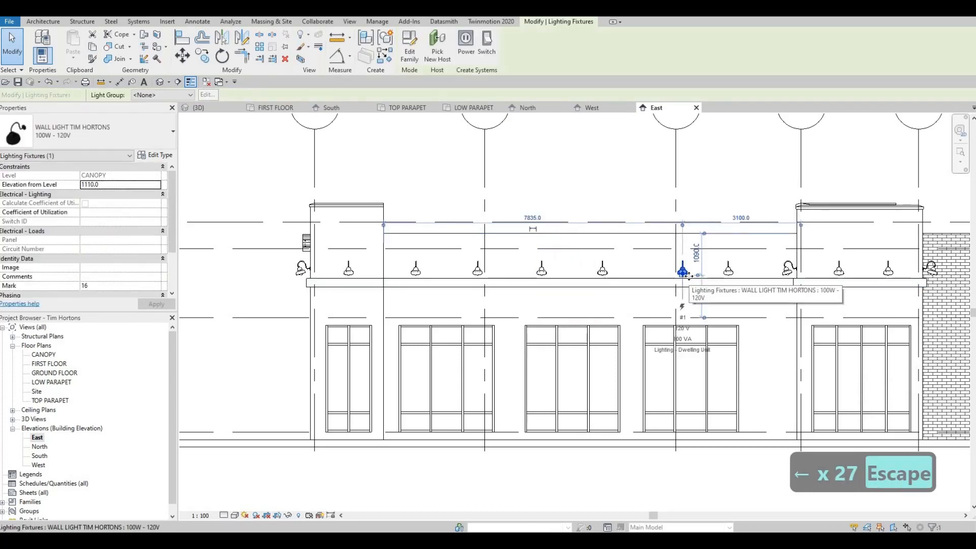
{"action": "key", "text": "Left"}
{"action": "key", "text": "Left"}
{"action": "key", "text": "Left"}
{"action": "key", "text": "Left"}
{"action": "key", "text": "Left"}
{"action": "key", "text": "Left"}
{"action": "key", "text": "Left"}
{"action": "key", "text": "Left"}
{"action": "key", "text": "Left"}
{"action": "key", "text": "Left"}
{"action": "key", "text": "Left"}
{"action": "key", "text": "Left"}
{"action": "key", "text": "Left"}
{"action": "key", "text": "Left"}
{"action": "key", "text": "Left"}
{"action": "key", "text": "Left"}
{"action": "key", "text": "Left"}
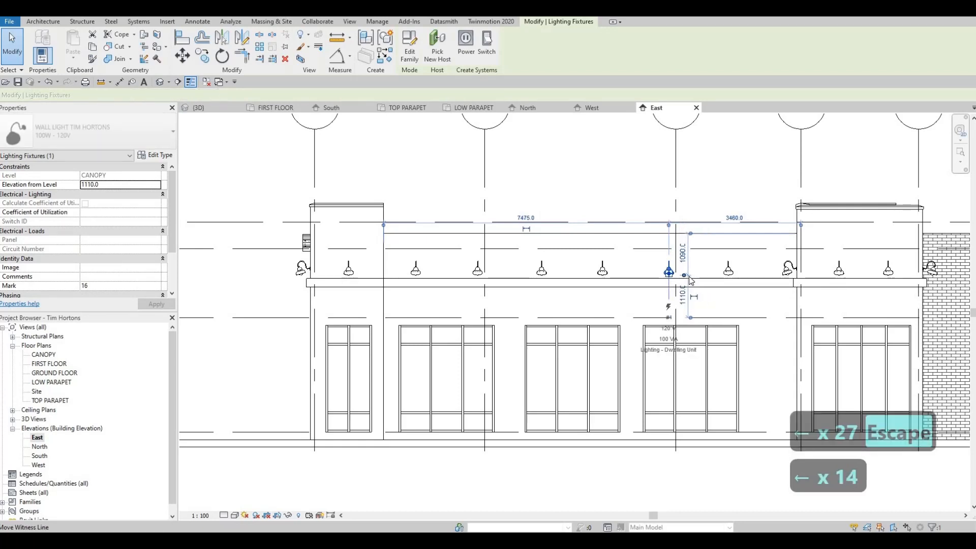
{"action": "key", "text": "Left"}
{"action": "key", "text": "Left"}
{"action": "key", "text": "Left"}
{"action": "key", "text": "Escape"}
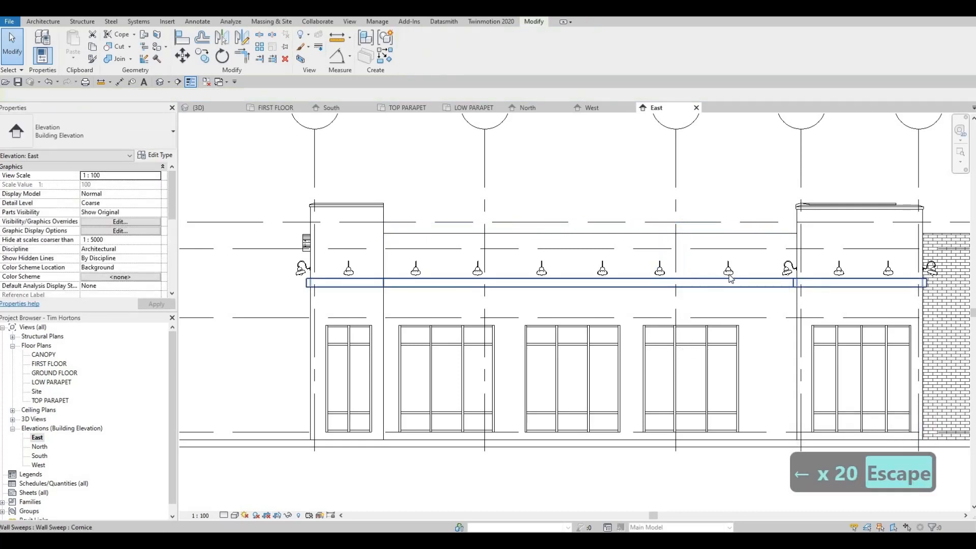
Step: Nudge the right wall light above the third wide window four increments left, over the window's right pane
{"action": "left_click", "coordinate": [729, 275]}
{"action": "key", "text": "Left"}
{"action": "key", "text": "Left"}
{"action": "key", "text": "Left"}
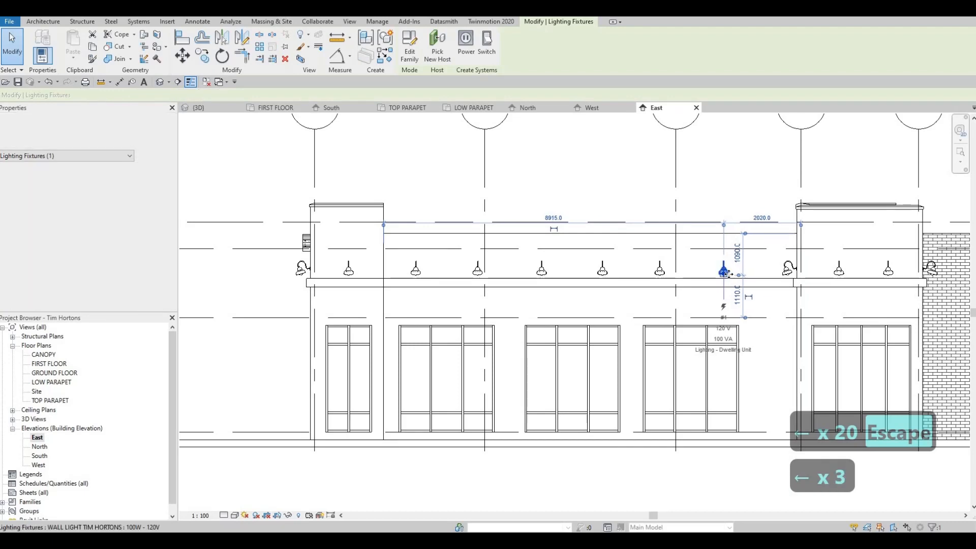
{"action": "key", "text": "Left"}
{"action": "key", "text": "Escape"}
{"action": "key", "text": "Escape"}
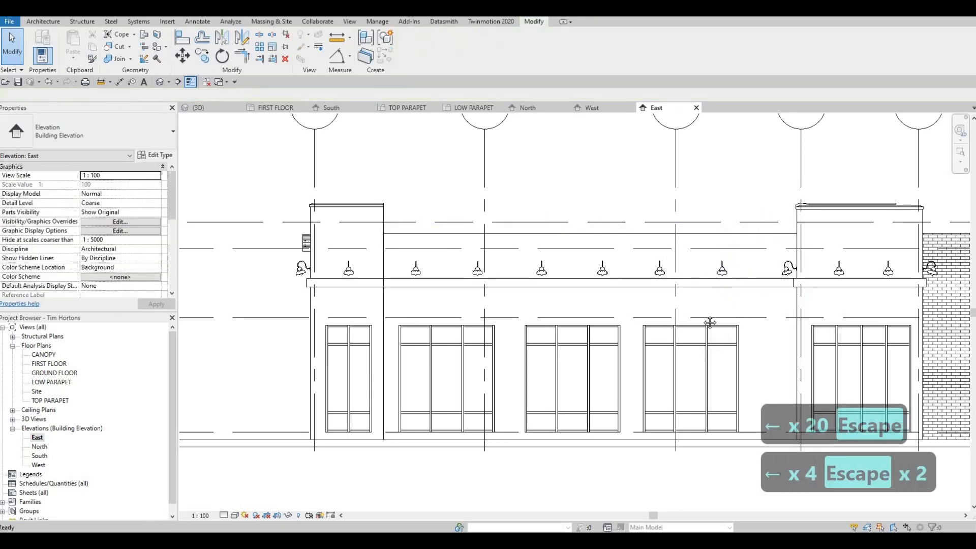
Step: Align the two wall lights on the bay beside the brick wall with the outer vertical mullions of its four-pane window
{"action": "middle_click_drag", "start_coordinate": [838, 269], "coordinate": [666, 256]}
{"action": "left_click", "coordinate": [666, 257]}
{"action": "key", "text": "Escape"}
{"action": "key", "text": "Escape"}
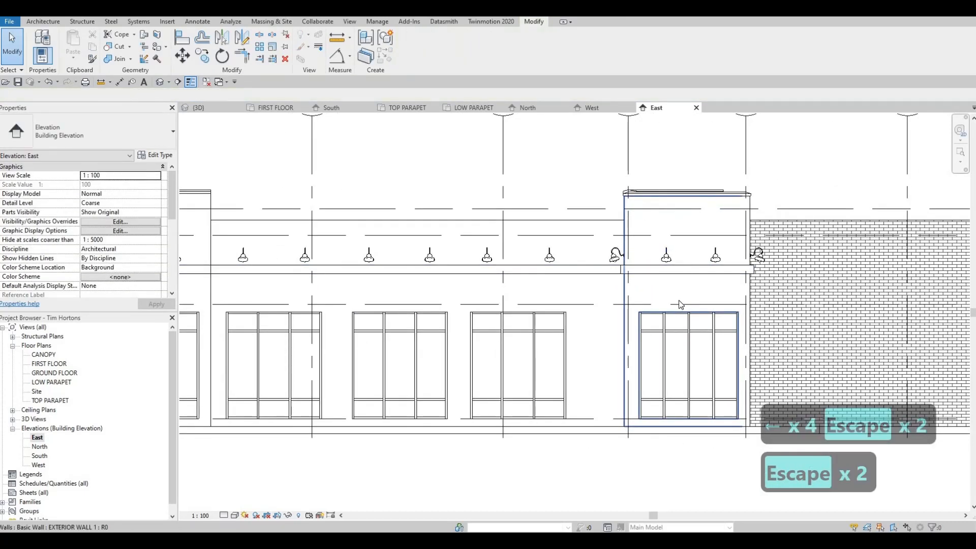
{"action": "key", "text": "a"}
{"action": "key", "text": "l"}
{"action": "left_click", "coordinate": [666, 270]}
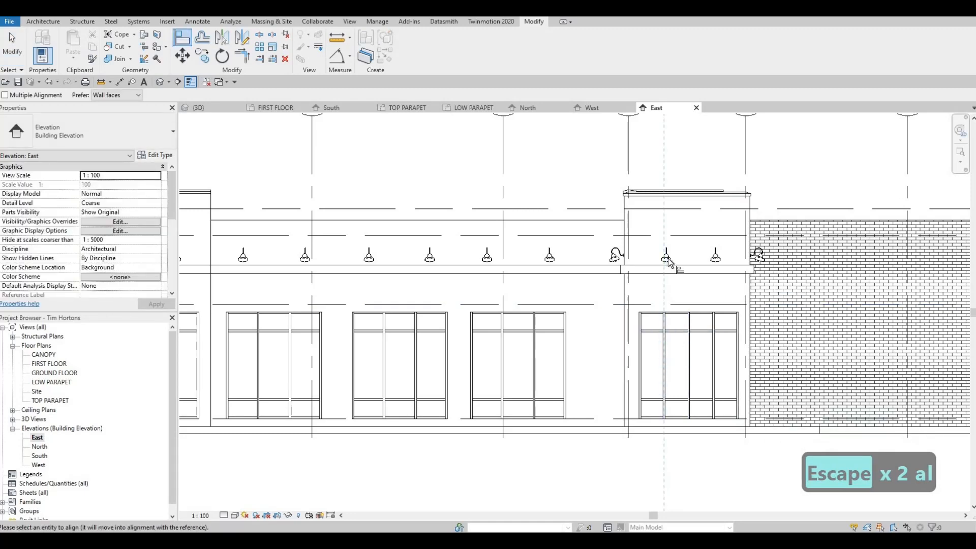
{"action": "left_click", "coordinate": [667, 259]}
{"action": "left_click", "coordinate": [714, 330]}
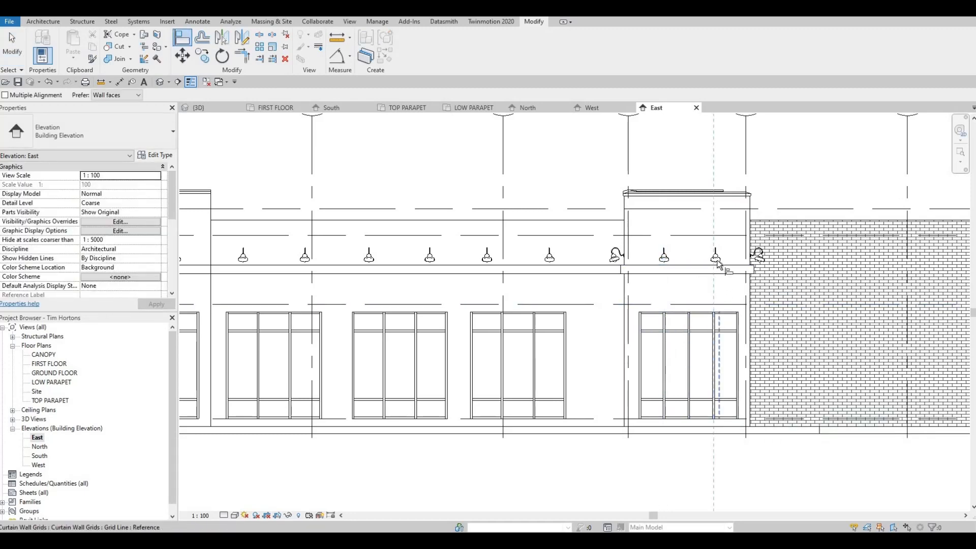
{"action": "left_click", "coordinate": [718, 274]}
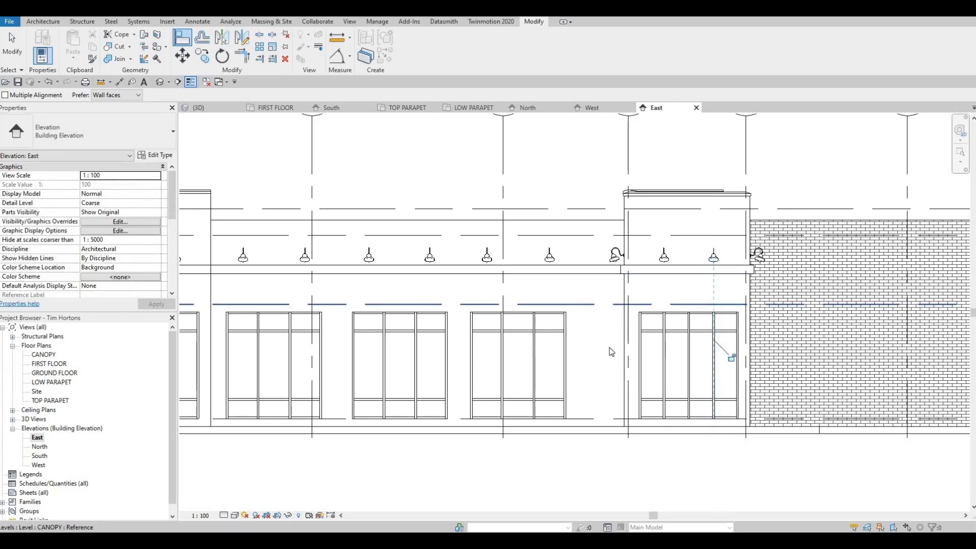
{"action": "key", "text": "Escape"}
{"action": "key", "text": "Escape"}
{"action": "scroll", "coordinate": [638, 343], "scroll_direction": "down", "scroll_amount": 2}
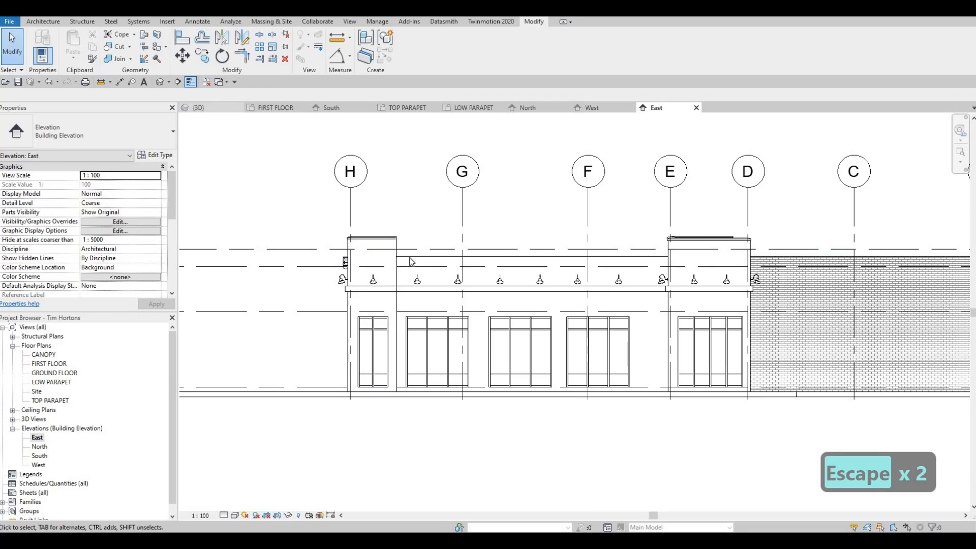
Step: Open the 3D view and show the type properties of the horizontal cornice on the yellow front wall
{"action": "left_click", "coordinate": [198, 107]}
{"action": "left_click", "coordinate": [481, 258]}
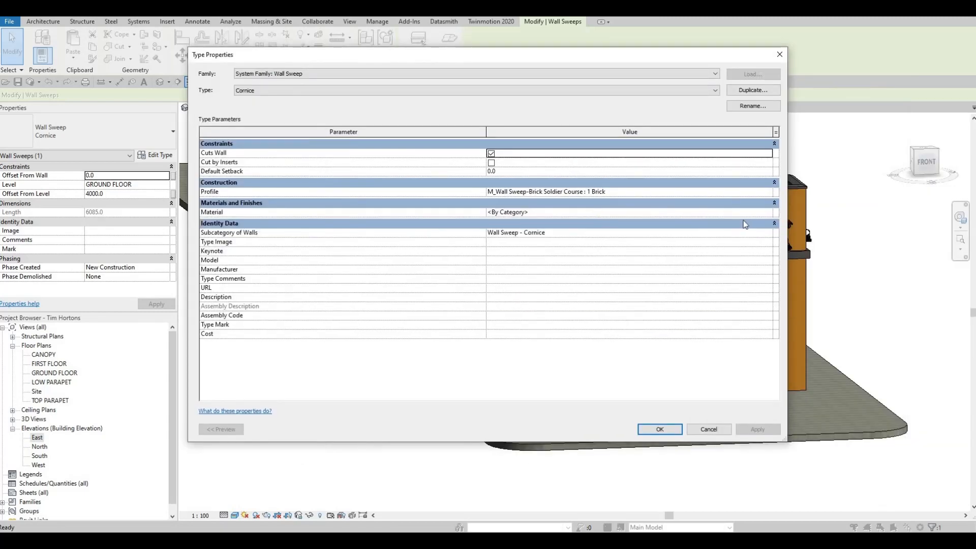
Step: Set the Cornice wall sweep type's material to Aluminum
{"action": "left_click", "coordinate": [771, 212]}
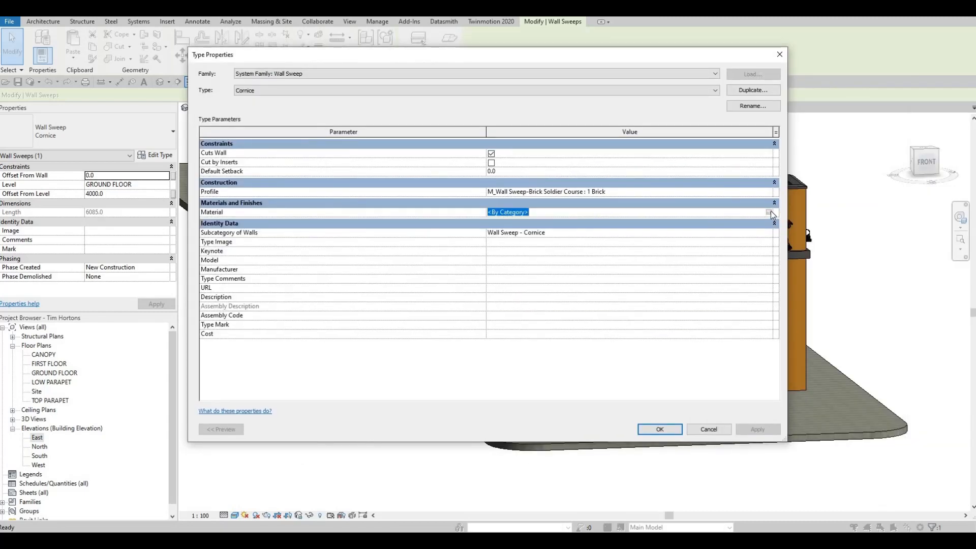
{"action": "left_click", "coordinate": [769, 212]}
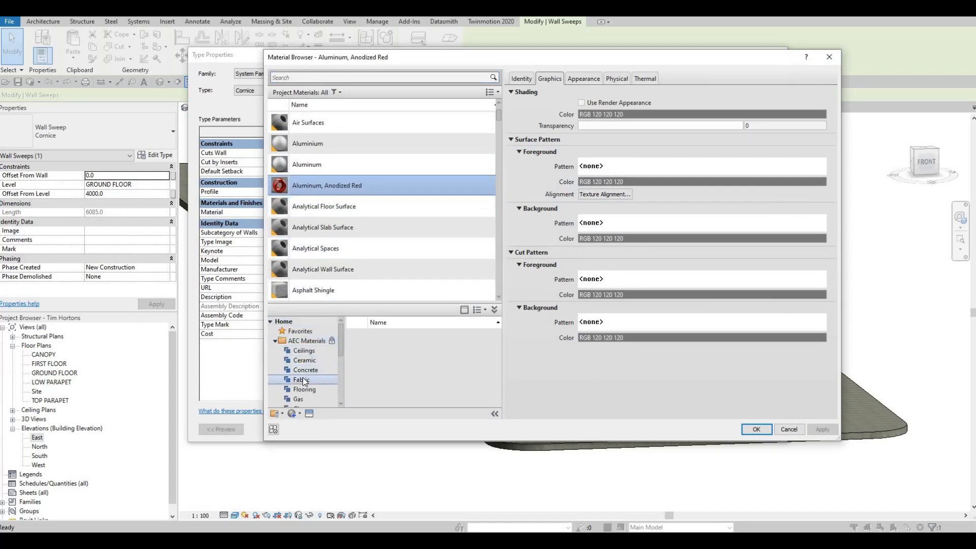
{"action": "scroll", "coordinate": [303, 377], "scroll_direction": "down", "scroll_amount": 4}
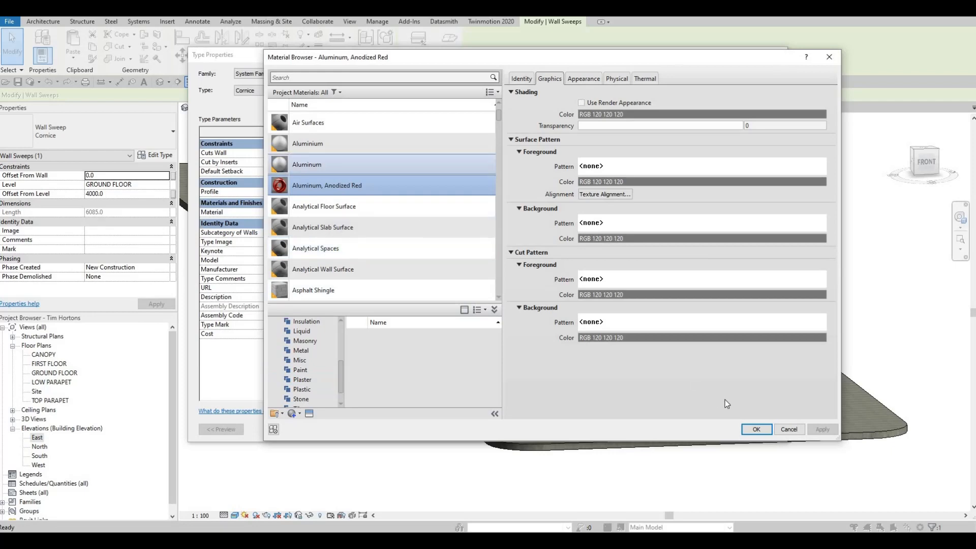
{"action": "left_click", "coordinate": [316, 164]}
{"action": "left_click", "coordinate": [756, 429]}
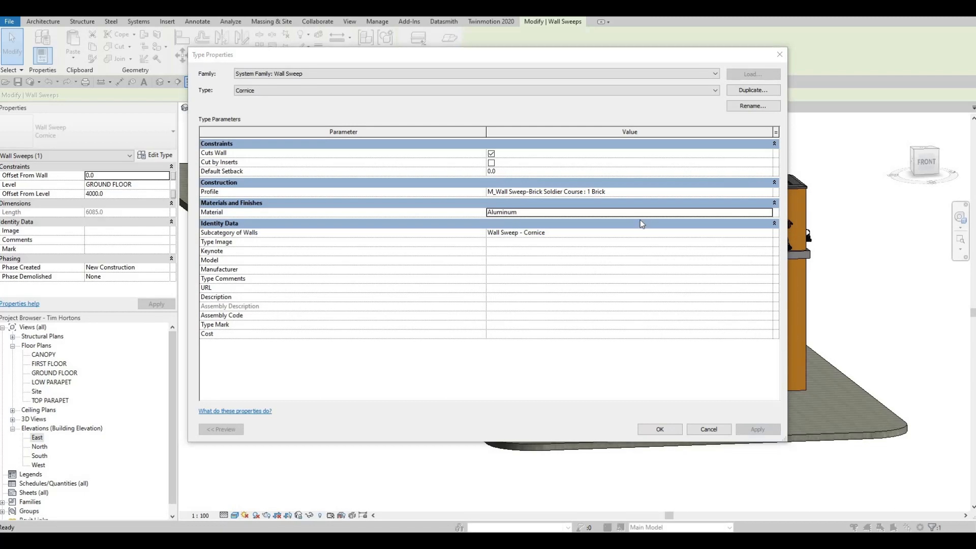
Step: Set the Cornice type's material to Iron, Cast from the Metal category of the AEC Materials library and apply the type changes
{"action": "left_click", "coordinate": [765, 213]}
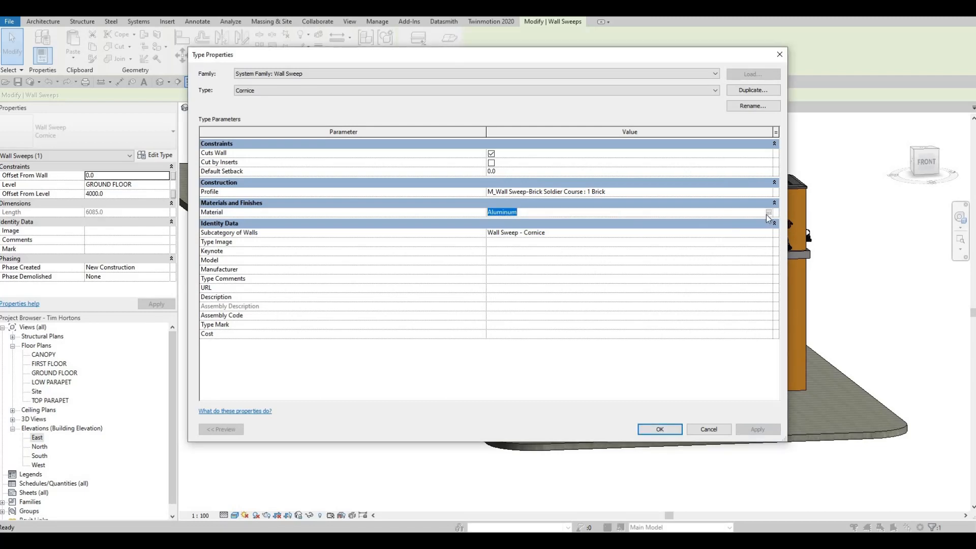
{"action": "left_click", "coordinate": [769, 213]}
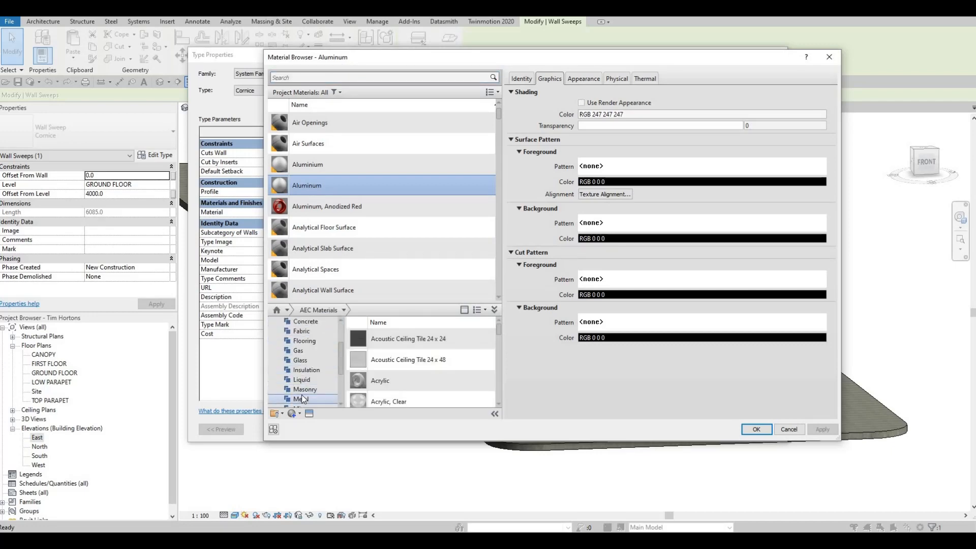
{"action": "scroll", "coordinate": [302, 389], "scroll_direction": "down", "scroll_amount": 4}
{"action": "scroll", "coordinate": [303, 386], "scroll_direction": "up", "scroll_amount": 2}
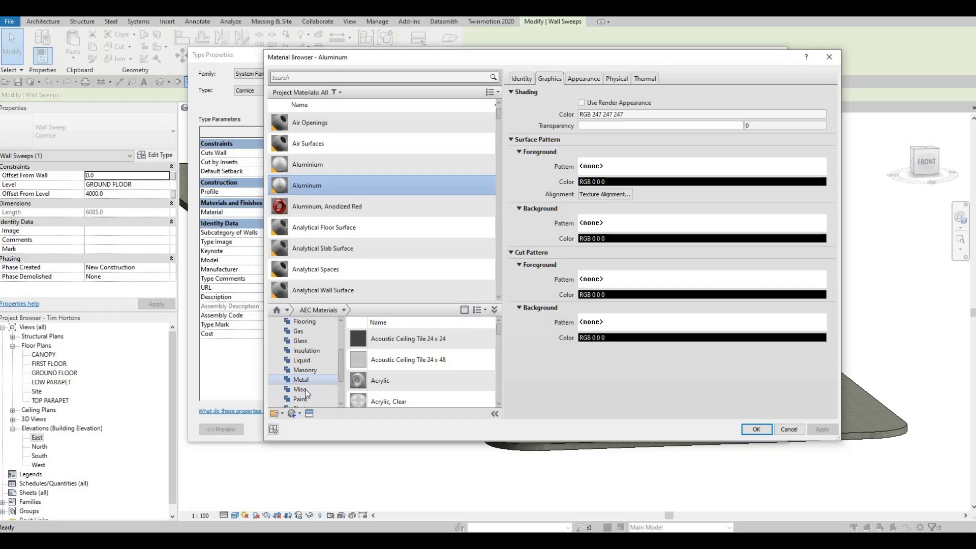
{"action": "scroll", "coordinate": [306, 393], "scroll_direction": "down", "scroll_amount": 2}
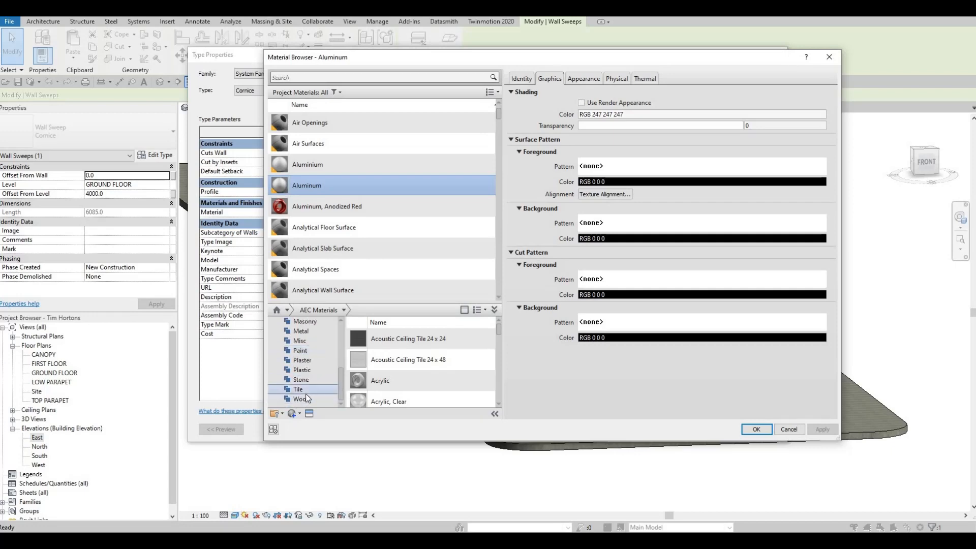
{"action": "scroll", "coordinate": [307, 390], "scroll_direction": "up", "scroll_amount": 2}
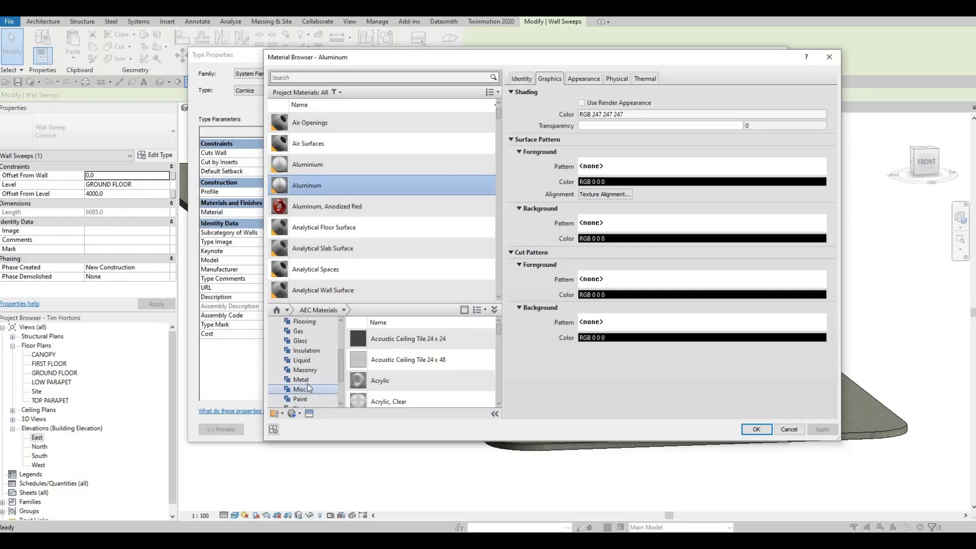
{"action": "left_click", "coordinate": [307, 380]}
{"action": "scroll", "coordinate": [445, 377], "scroll_direction": "down", "scroll_amount": 1}
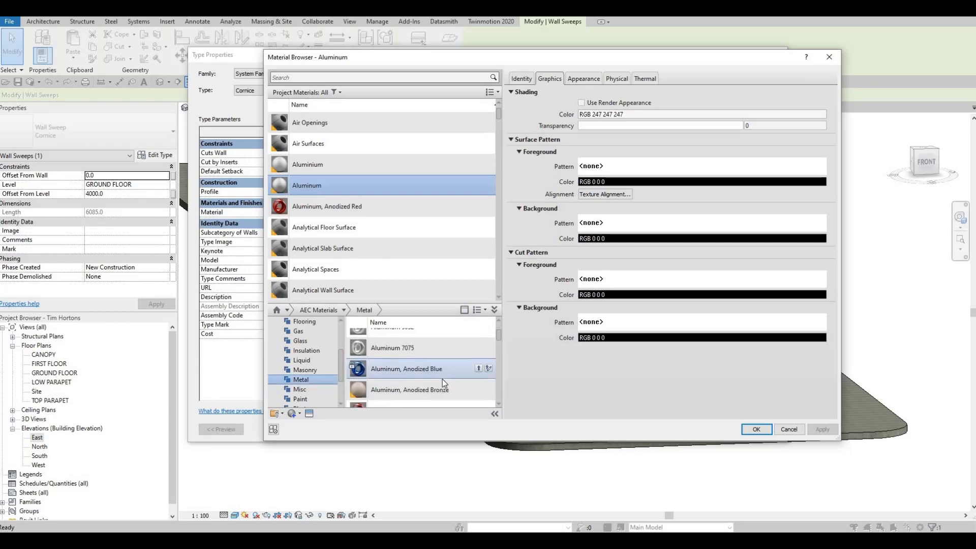
{"action": "scroll", "coordinate": [441, 387], "scroll_direction": "down", "scroll_amount": 4}
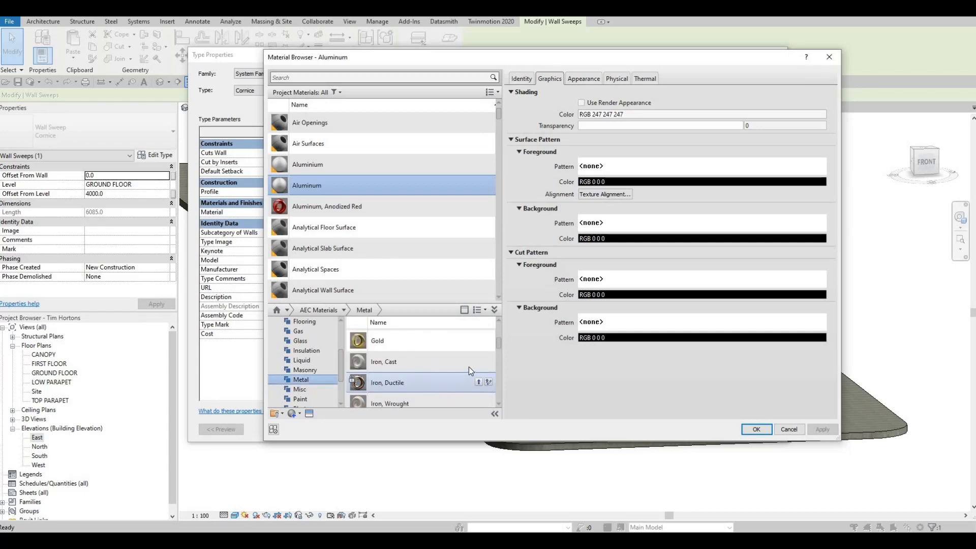
{"action": "left_click", "coordinate": [478, 361]}
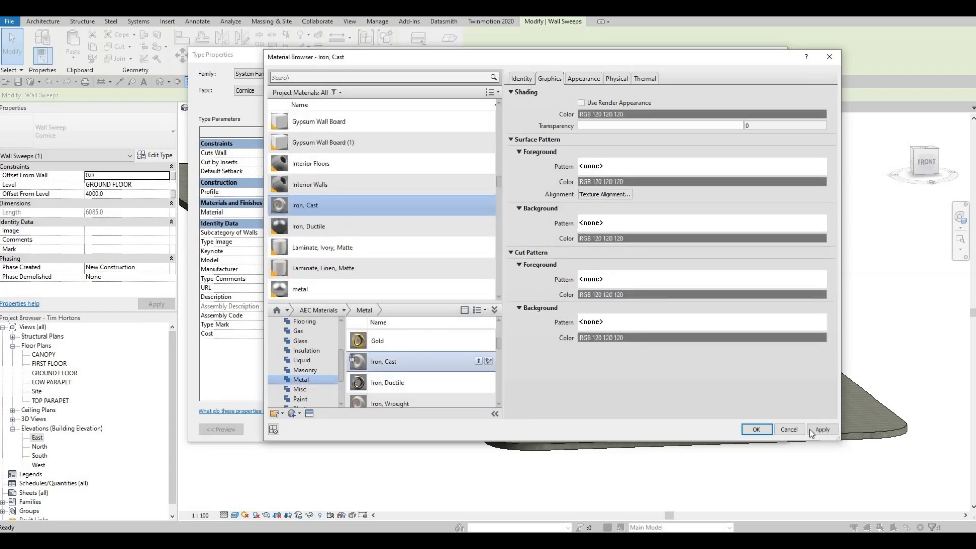
{"action": "left_click", "coordinate": [757, 429]}
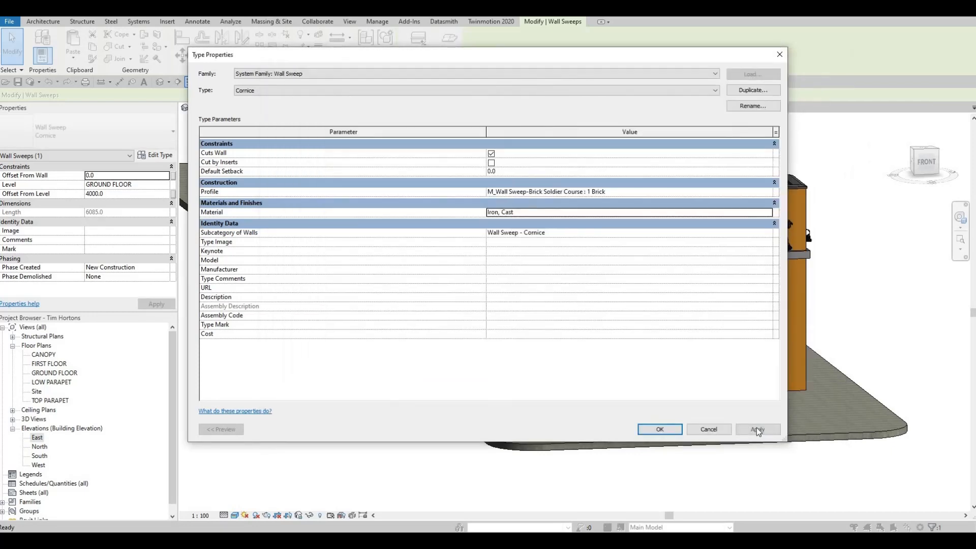
{"action": "left_click", "coordinate": [661, 431]}
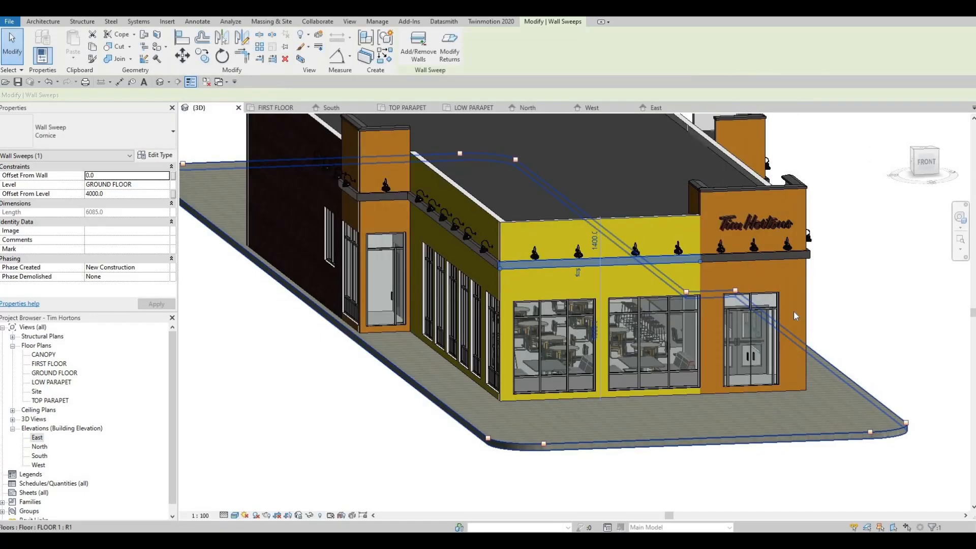
Step: Open the material choice for the orange corner tower's Cornice 2 parapet cap type and show the AEC Materials library's Metal category
{"action": "middle_click_drag", "start_coordinate": [624, 304], "coordinate": [614, 357]}
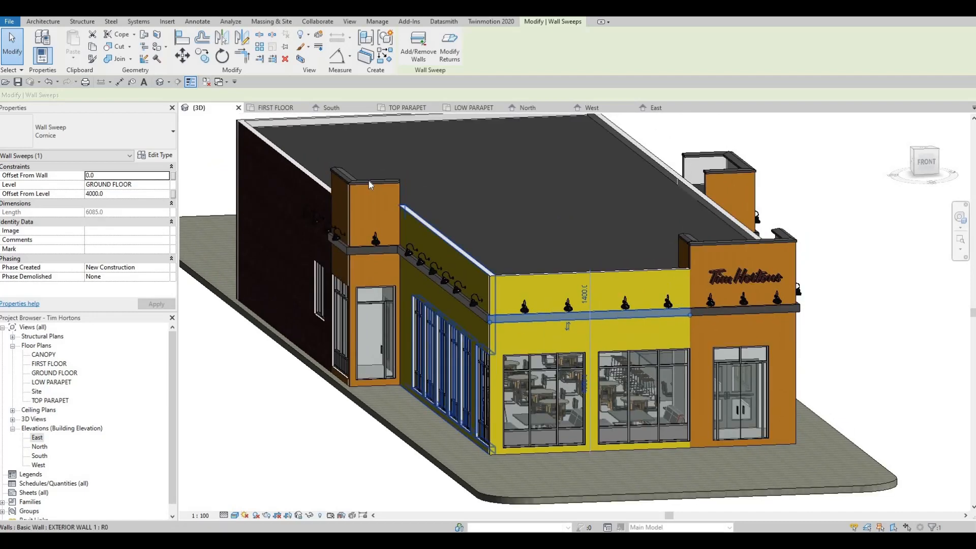
{"action": "left_click", "coordinate": [158, 155]}
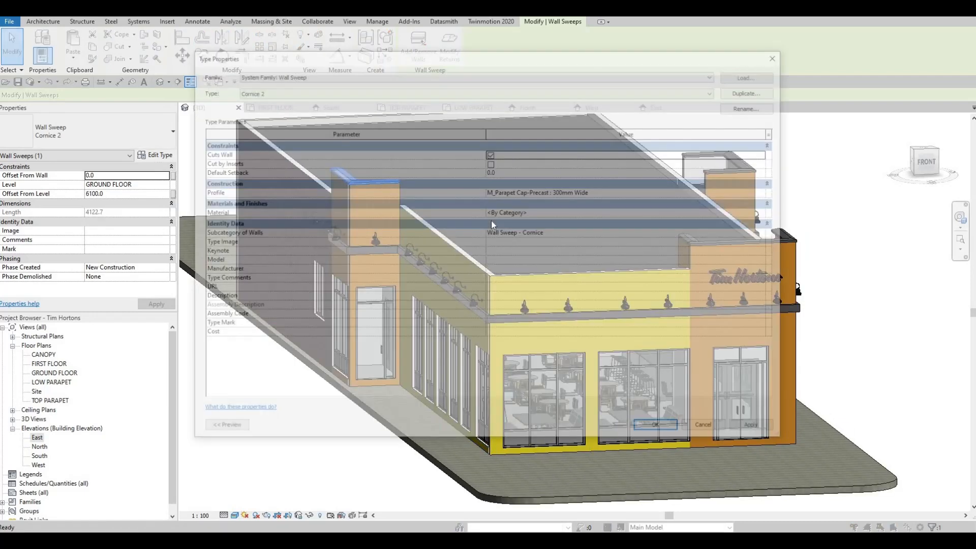
{"action": "left_click", "coordinate": [770, 212]}
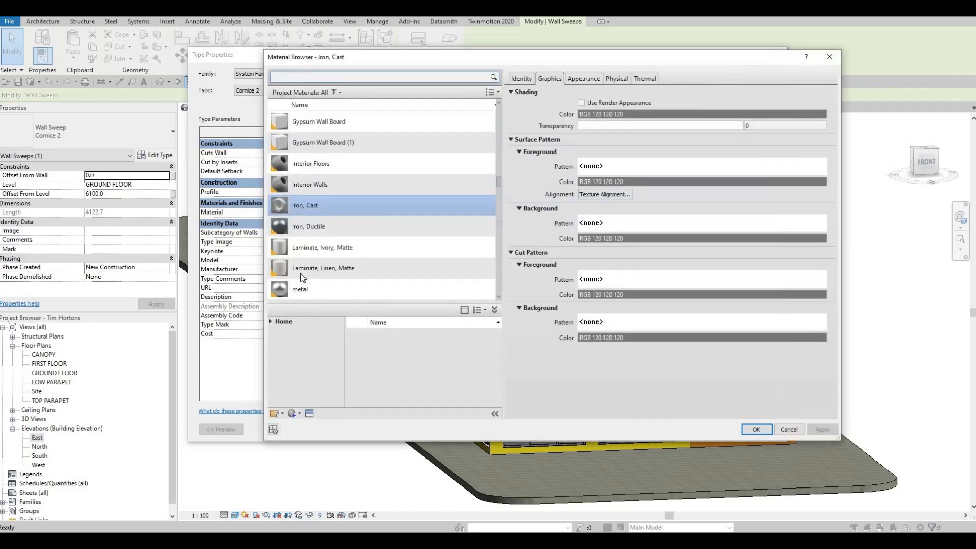
{"action": "left_click", "coordinate": [271, 323]}
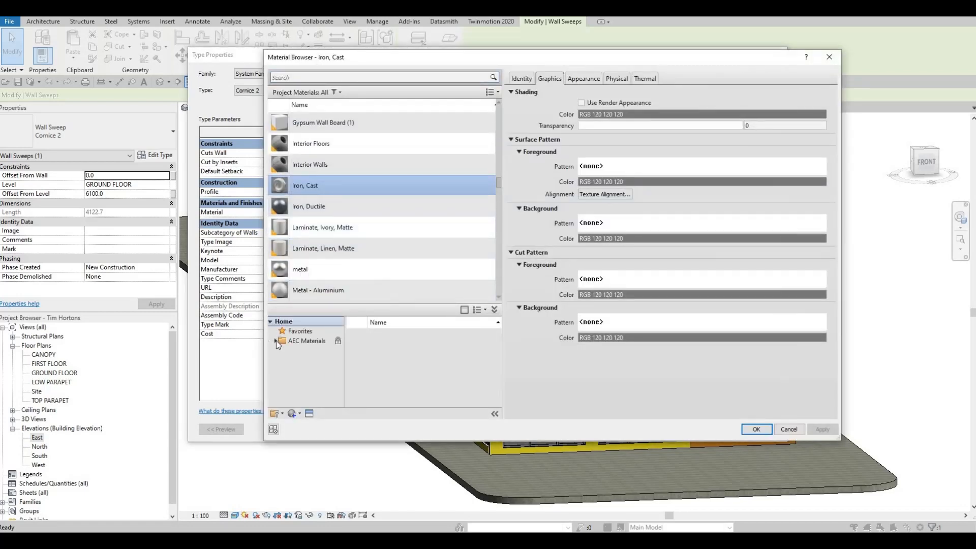
{"action": "left_click", "coordinate": [276, 340]}
{"action": "scroll", "coordinate": [309, 385], "scroll_direction": "down", "scroll_amount": 2}
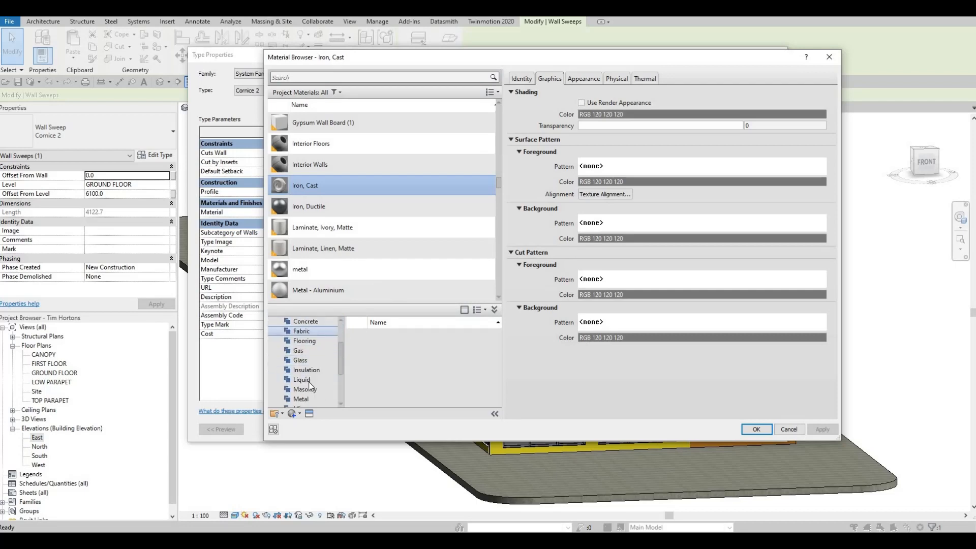
{"action": "scroll", "coordinate": [310, 382], "scroll_direction": "down", "scroll_amount": 2}
{"action": "left_click", "coordinate": [301, 350]}
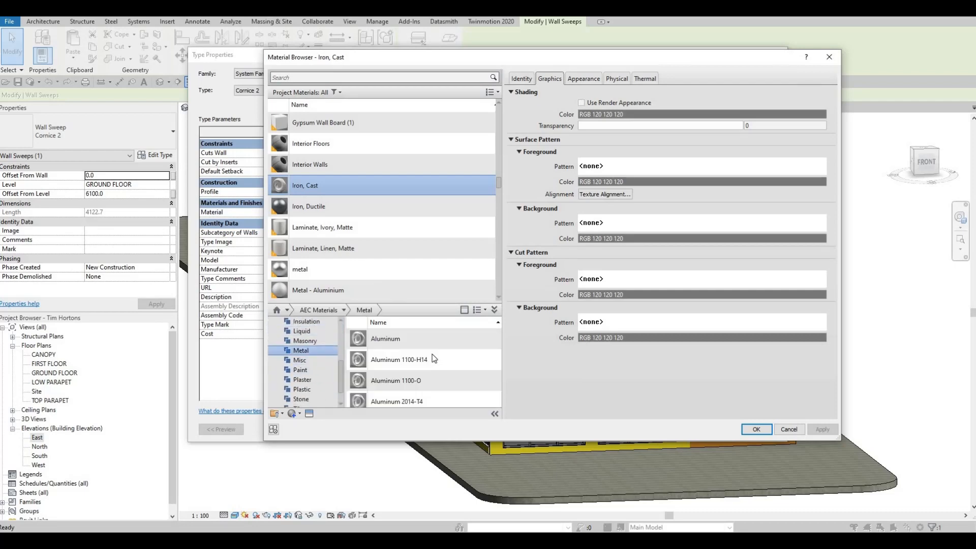
Step: Set the Cornice 2 type's material to Brass, apply the type changes and deselect the parapet cap
{"action": "scroll", "coordinate": [417, 374], "scroll_direction": "down", "scroll_amount": 1}
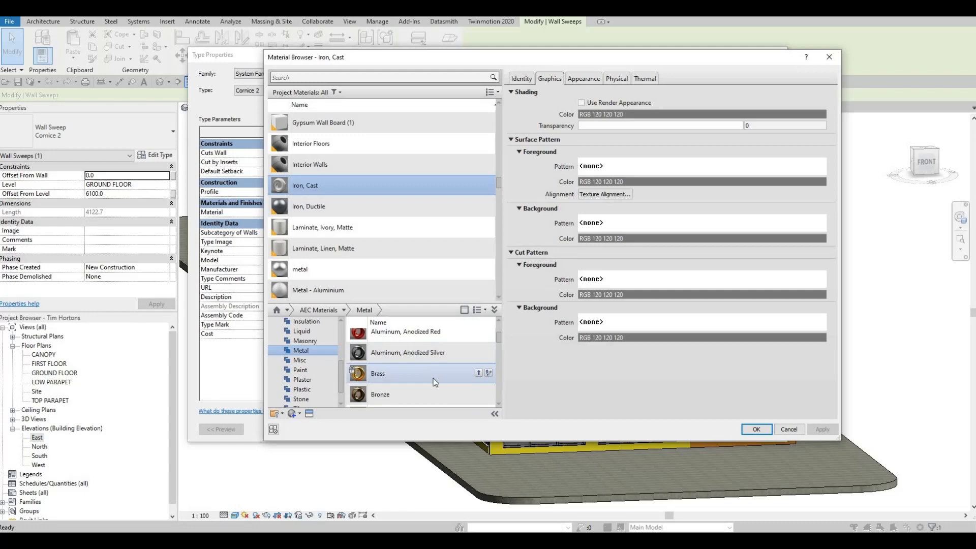
{"action": "scroll", "coordinate": [434, 379], "scroll_direction": "down", "scroll_amount": 1}
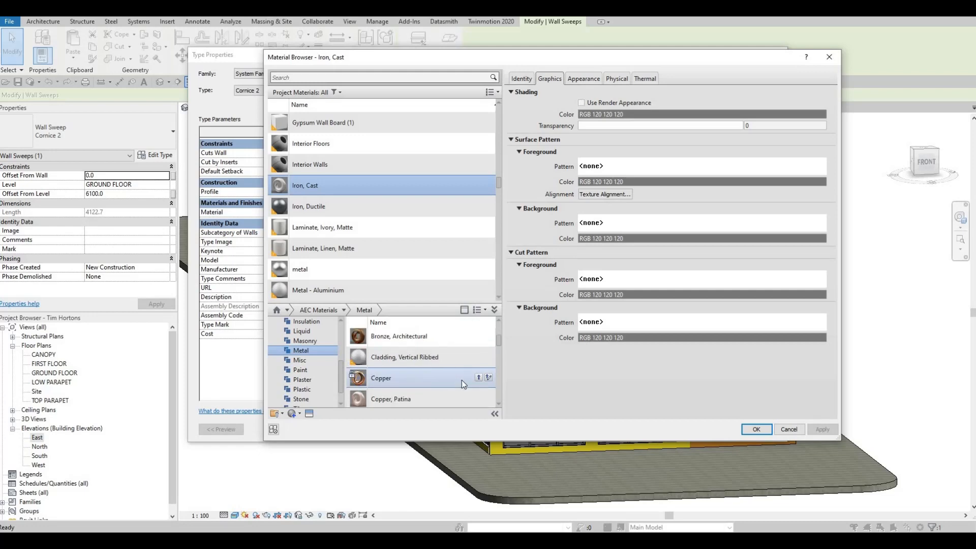
{"action": "scroll", "coordinate": [462, 379], "scroll_direction": "up", "scroll_amount": 1}
{"action": "left_click", "coordinate": [478, 373]}
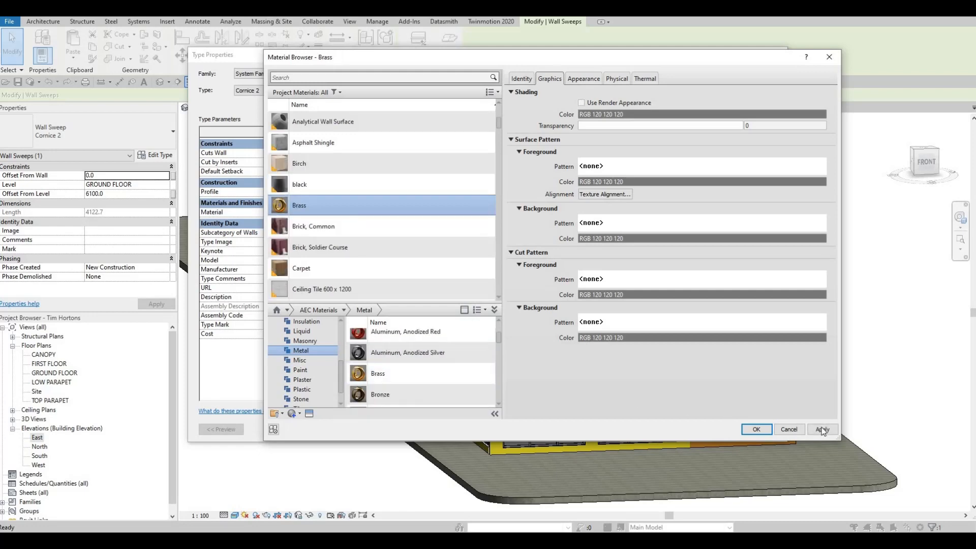
{"action": "left_click", "coordinate": [755, 429]}
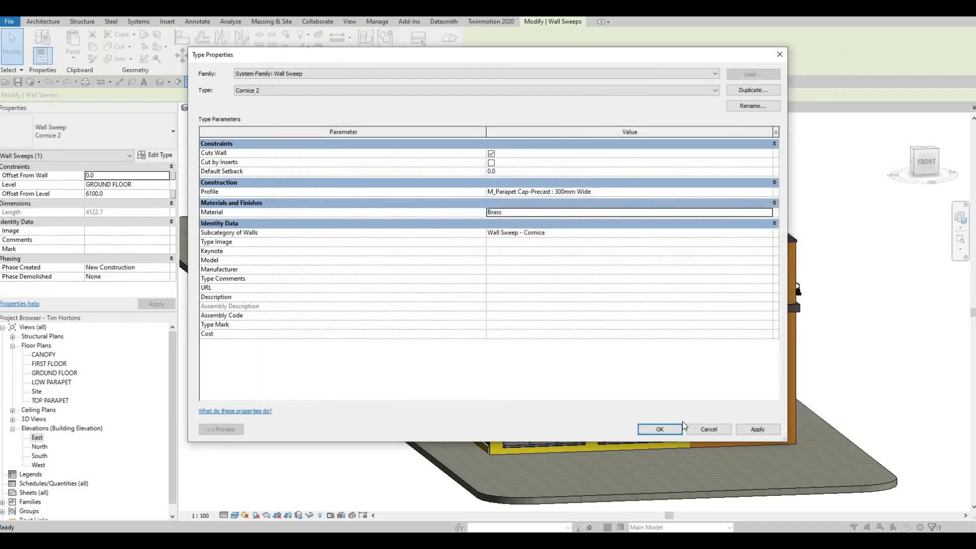
{"action": "key", "text": "Return"}
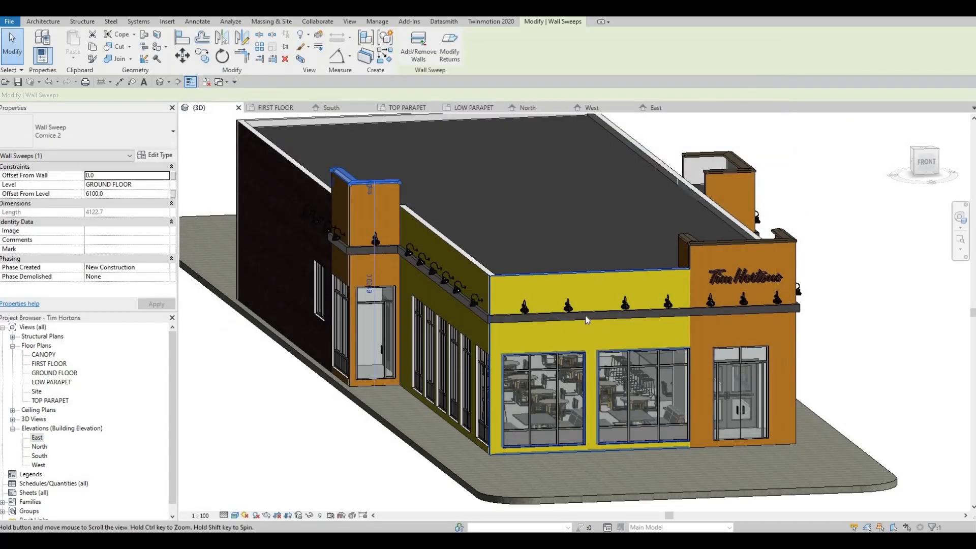
{"action": "key", "text": "Escape"}
{"action": "key", "text": "Escape"}
Step: Place matching Cornice 2 wall sweeps along the top edges of the yellow front wall and the adjoining long yellow side wall
{"action": "middle_click_drag", "start_coordinate": [558, 331], "coordinate": [560, 301]}
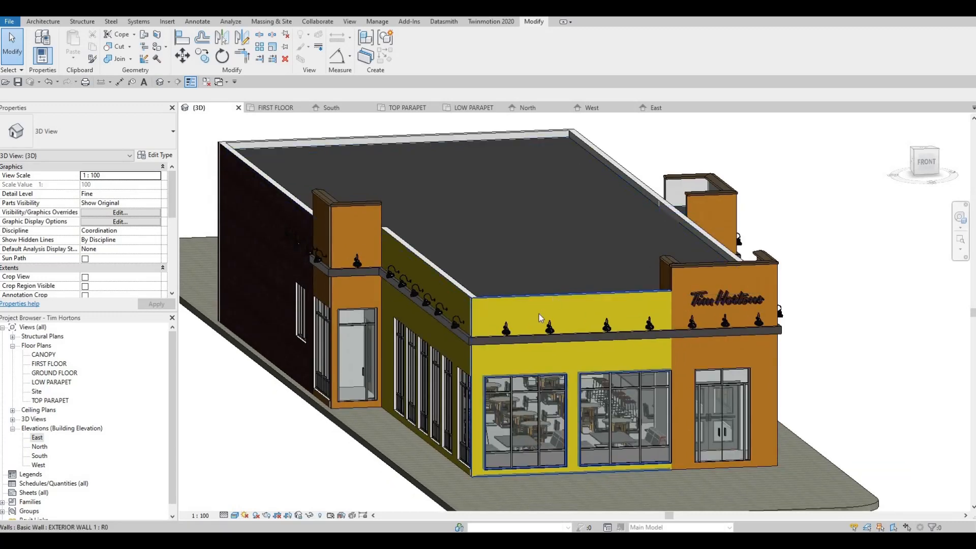
{"action": "middle_click_drag", "start_coordinate": [532, 332], "coordinate": [734, 279], "text": "shift"}
{"action": "left_click", "coordinate": [728, 270]}
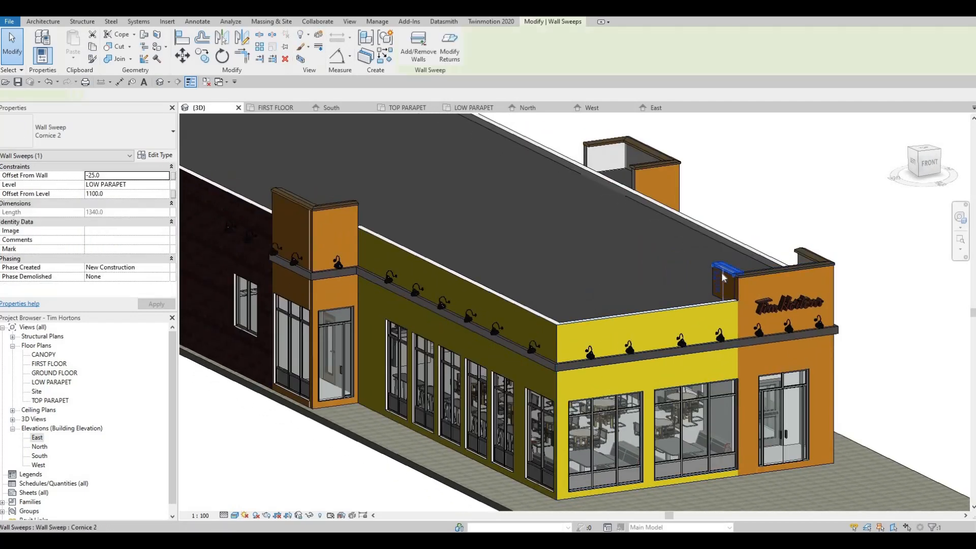
{"action": "key", "text": "c"}
{"action": "key", "text": "s"}
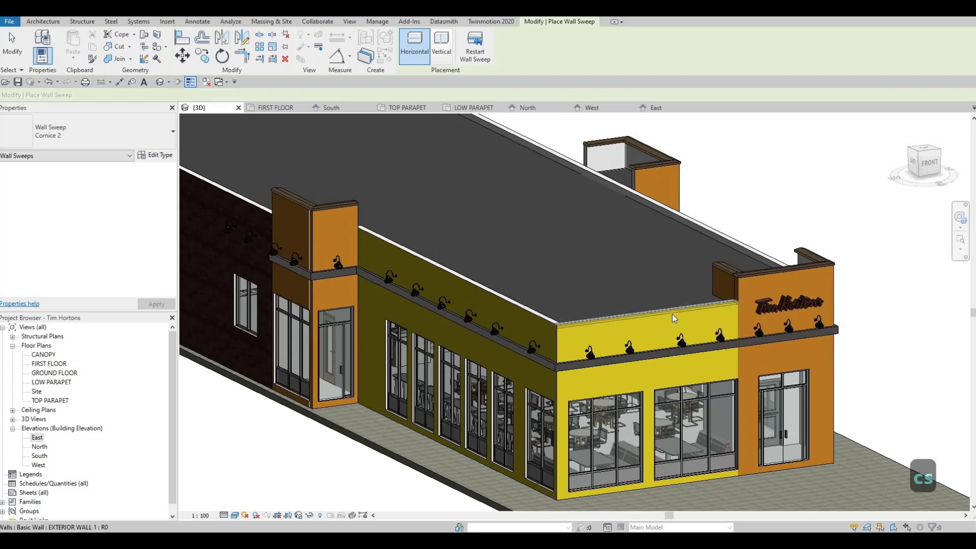
{"action": "scroll", "coordinate": [672, 314], "scroll_direction": "up", "scroll_amount": 5}
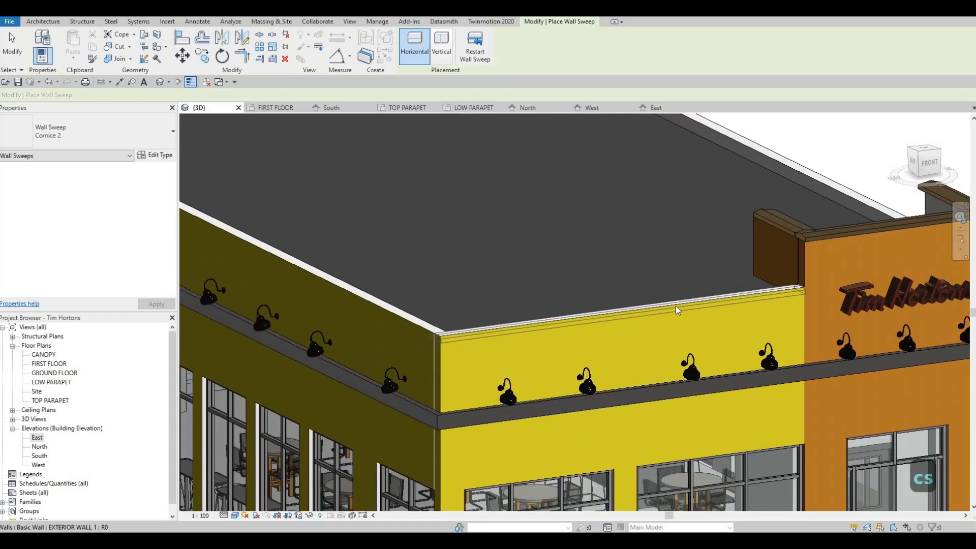
{"action": "left_click", "coordinate": [676, 307]}
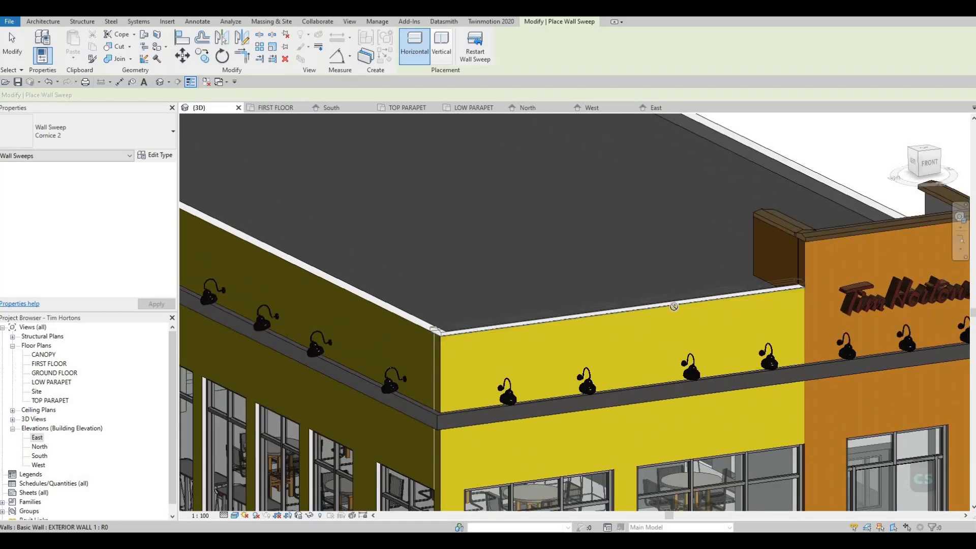
{"action": "left_click", "coordinate": [401, 318]}
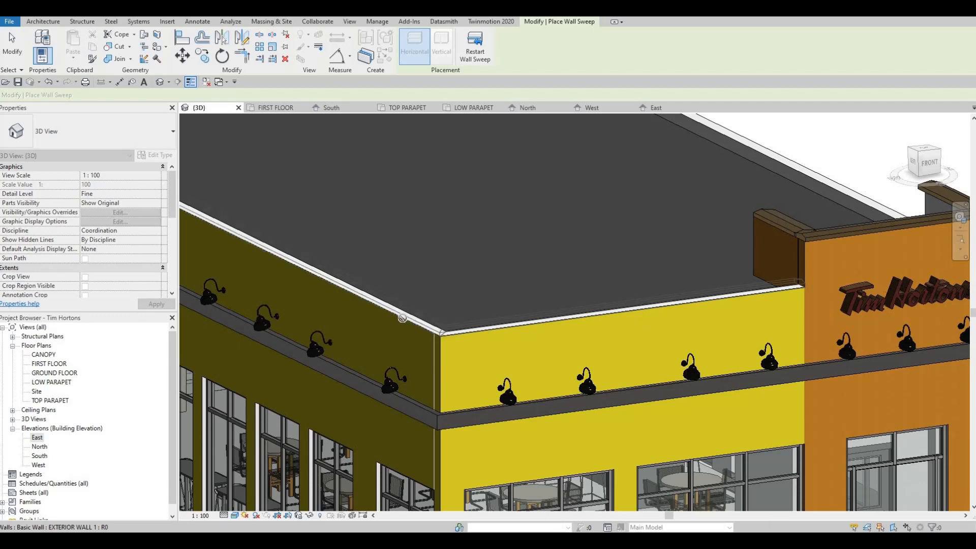
{"action": "scroll", "coordinate": [556, 344], "scroll_direction": "down", "scroll_amount": 2}
{"action": "middle_click_drag", "start_coordinate": [467, 339], "coordinate": [587, 356]}
{"action": "key", "text": "Escape"}
Step: Add a similar Cornice 2 wall sweep along the top of the yellow wall on the building's opposite long side
{"action": "scroll", "coordinate": [699, 364], "scroll_direction": "down", "scroll_amount": 4}
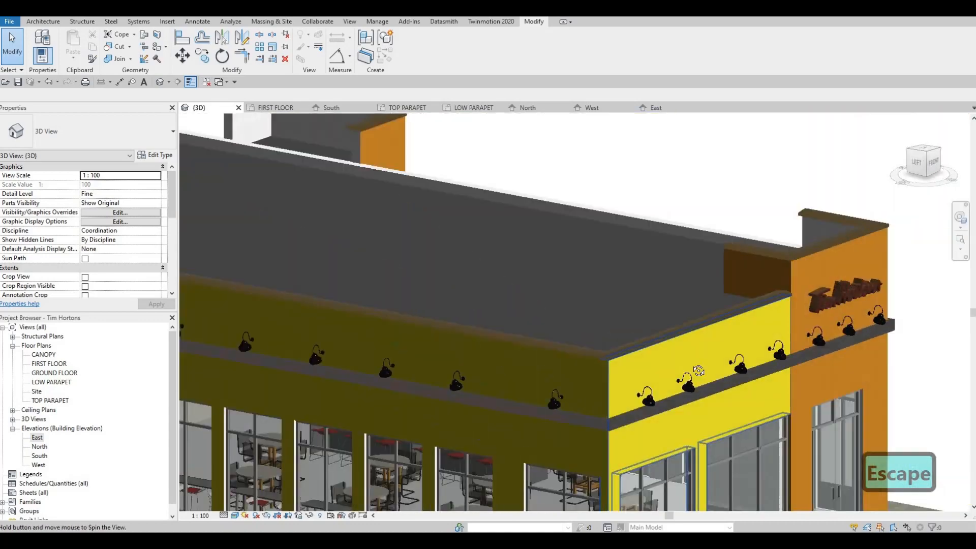
{"action": "scroll", "coordinate": [584, 349], "scroll_direction": "up", "scroll_amount": 5}
{"action": "scroll", "coordinate": [562, 318], "scroll_direction": "down", "scroll_amount": 1}
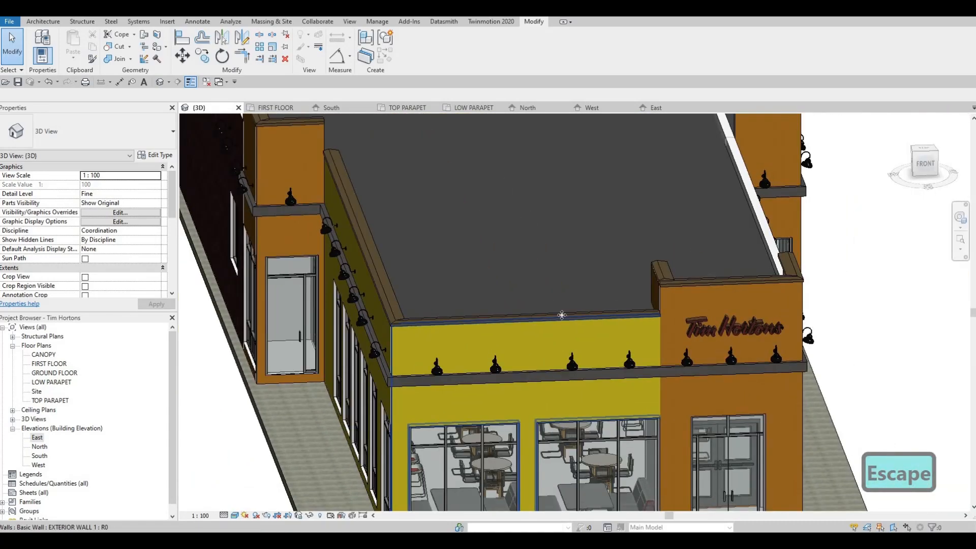
{"action": "key", "text": "Escape"}
{"action": "left_click", "coordinate": [562, 316]}
{"action": "key", "text": "c"}
{"action": "key", "text": "s"}
{"action": "middle_click_drag", "start_coordinate": [717, 397], "coordinate": [743, 404], "text": "shift"}
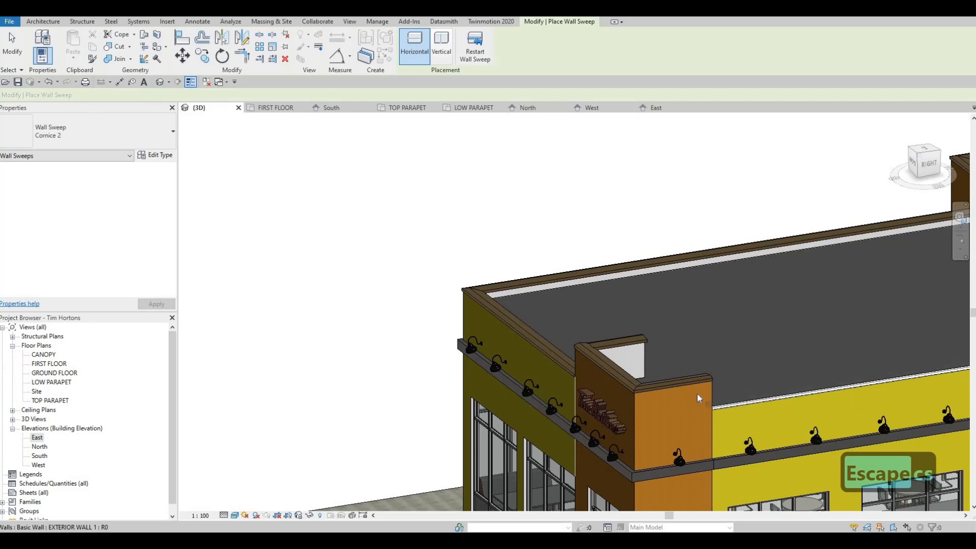
{"action": "key", "text": "Escape"}
{"action": "scroll", "coordinate": [733, 373], "scroll_direction": "down", "scroll_amount": 3}
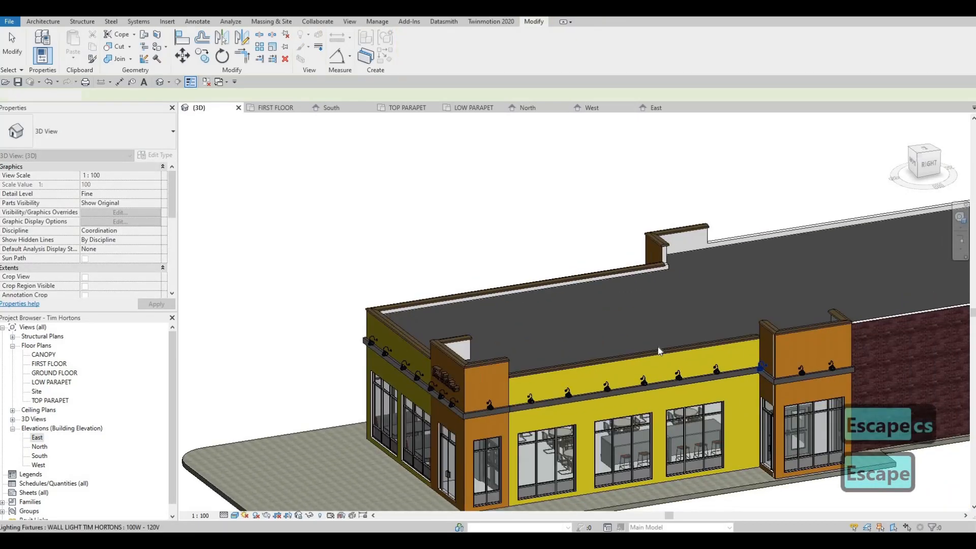
{"action": "middle_click_drag", "start_coordinate": [767, 313], "coordinate": [635, 308]}
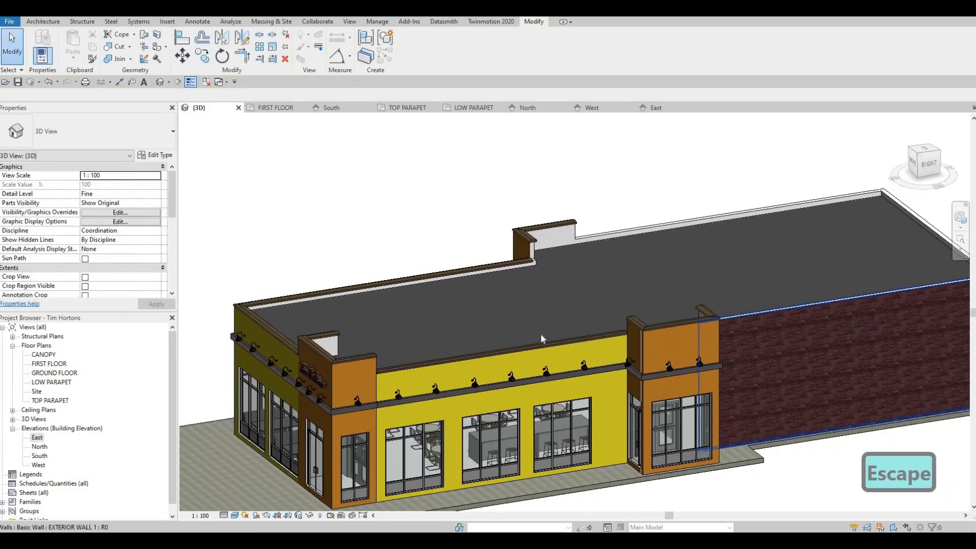
Step: Create a similar Cornice 2 wall sweep along the top of the long brick wall next to the orange tower
{"action": "key", "text": "Escape"}
{"action": "left_click", "coordinate": [747, 322]}
{"action": "key", "text": "c"}
{"action": "key", "text": "s"}
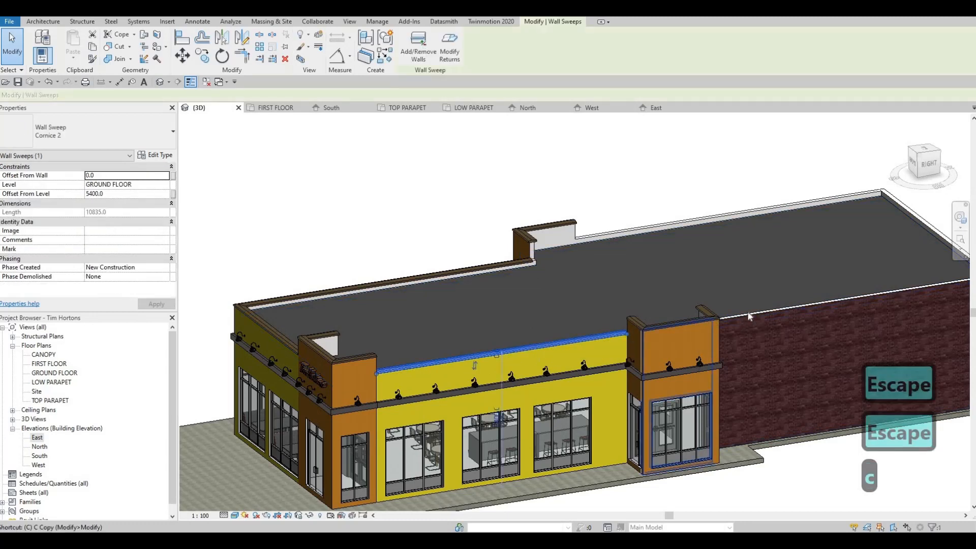
{"action": "scroll", "coordinate": [761, 316], "scroll_direction": "up", "scroll_amount": 3}
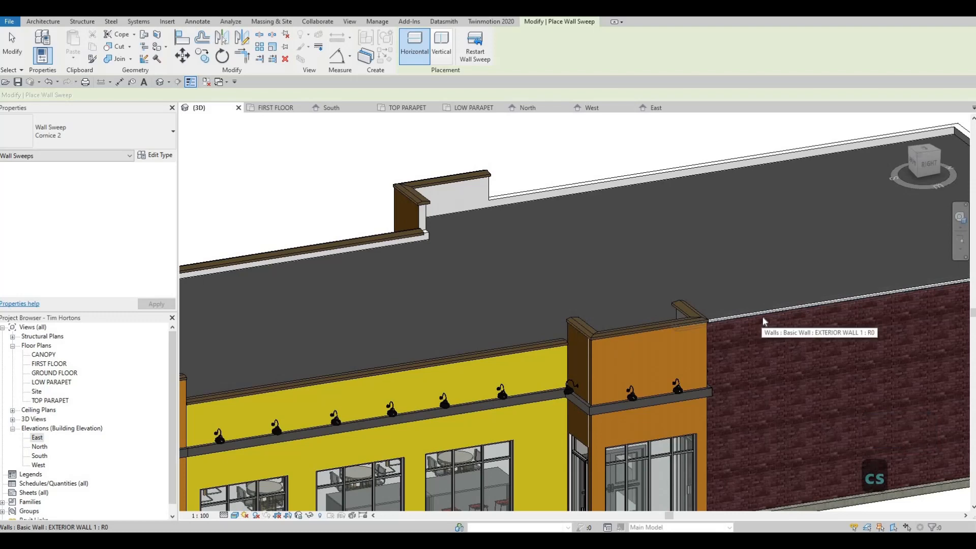
{"action": "left_click", "coordinate": [761, 316]}
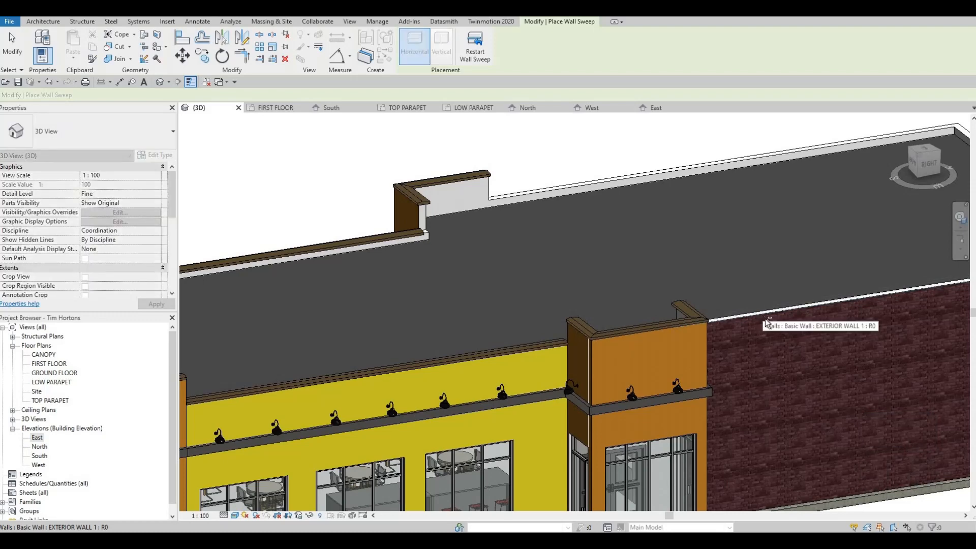
{"action": "key", "text": "Escape"}
Step: Create a similar Cornice 2 wall sweep along the top of the rear brick wall with the door
{"action": "middle_click_drag", "start_coordinate": [767, 324], "coordinate": [790, 398], "text": "shift"}
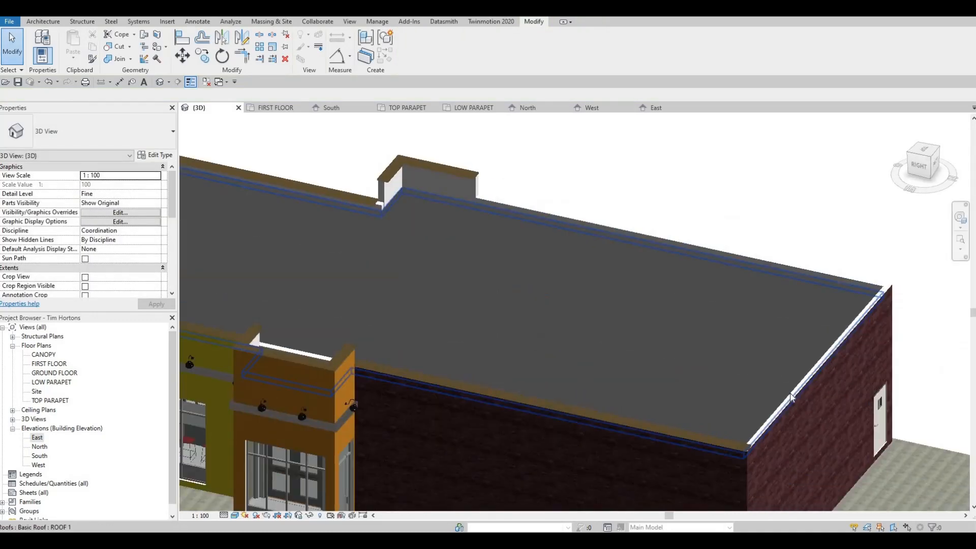
{"action": "key", "text": "Escape"}
{"action": "left_click", "coordinate": [783, 415]}
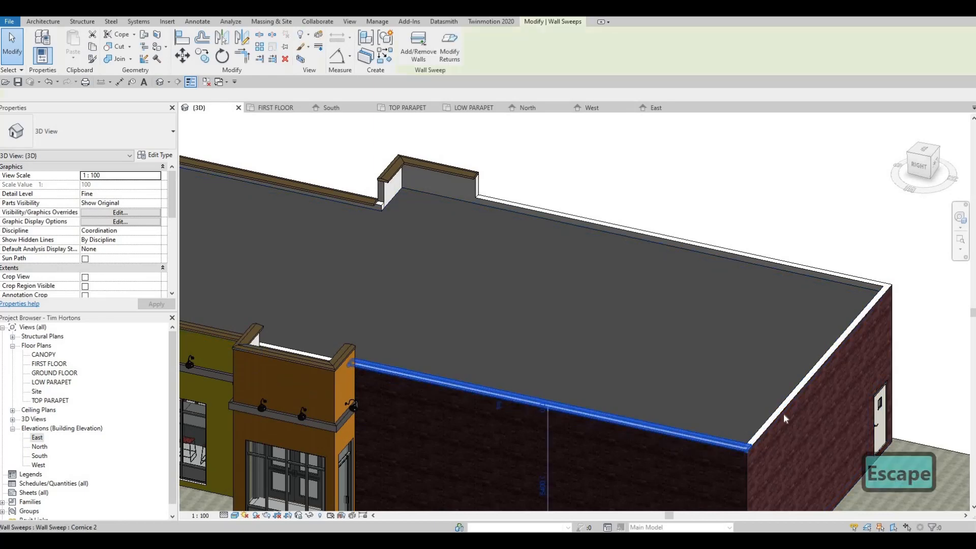
{"action": "key", "text": "c"}
{"action": "key", "text": "s"}
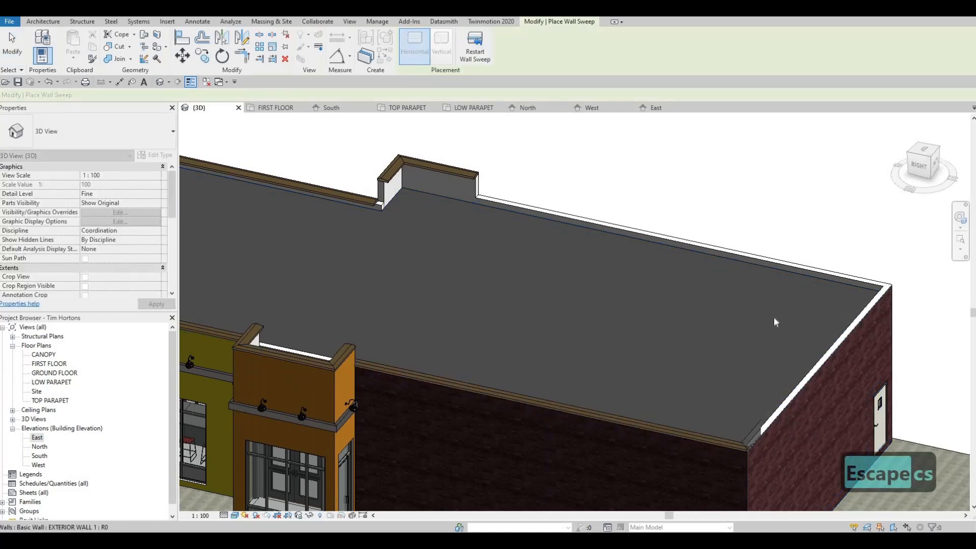
{"action": "left_click", "coordinate": [774, 319]}
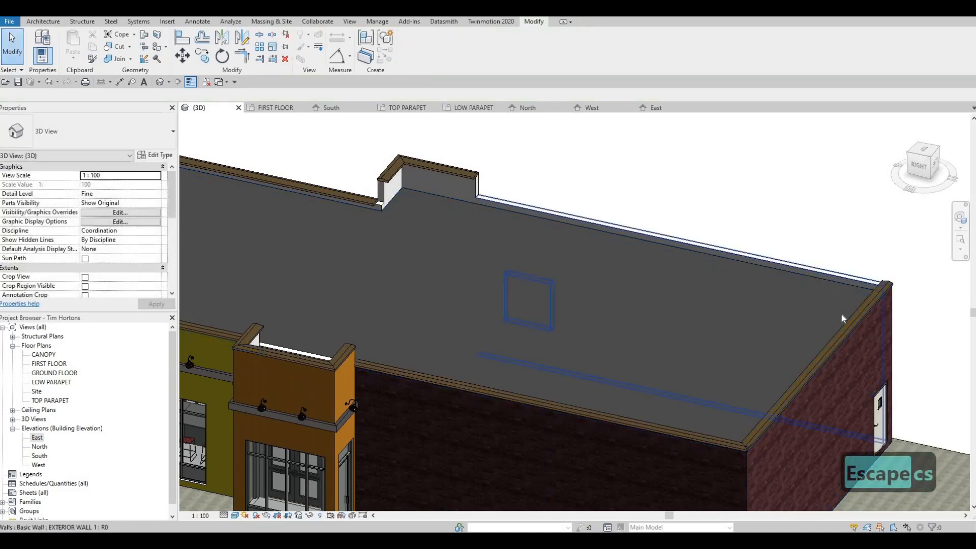
Step: Cap the remaining long brick parapet on the far side of the roof with a similar Cornice 2 wall sweep
{"action": "left_click", "coordinate": [852, 323]}
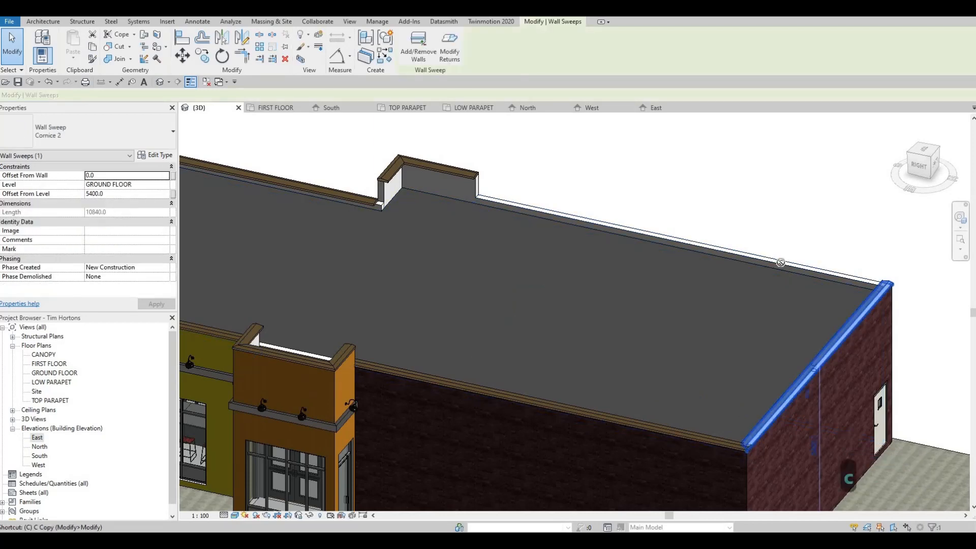
{"action": "key", "text": "s"}
{"action": "left_click", "coordinate": [779, 265]}
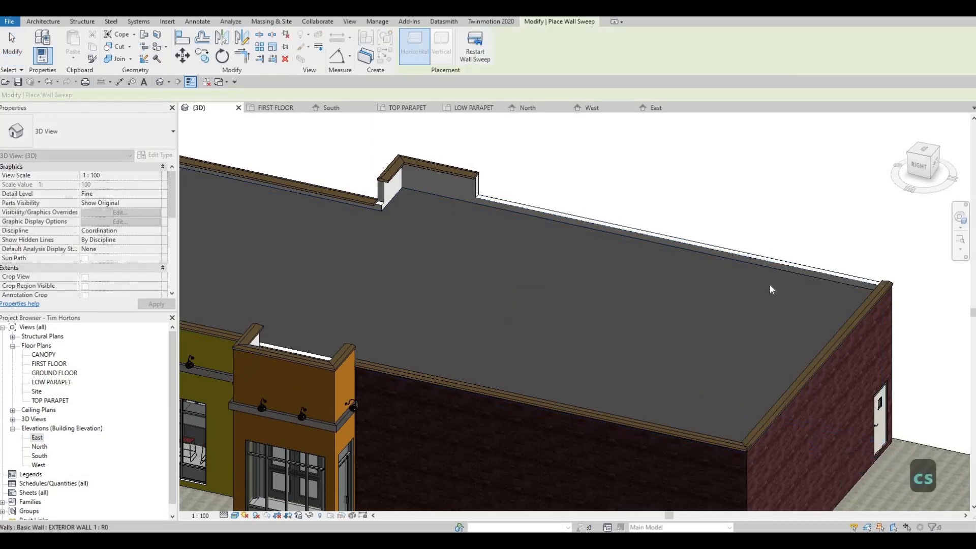
{"action": "key", "text": "Escape"}
{"action": "key", "text": "Escape"}
Step: Finish placing wall sweeps and examine the parapet corners around the brick part of the building
{"action": "scroll", "coordinate": [883, 278], "scroll_direction": "up", "scroll_amount": 5}
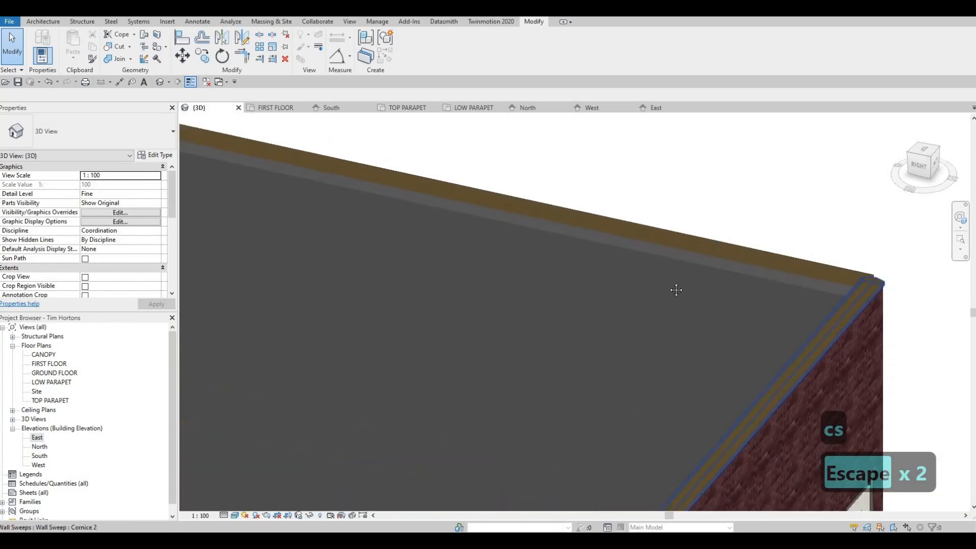
{"action": "middle_click_drag", "start_coordinate": [676, 290], "coordinate": [556, 389], "text": "shift"}
{"action": "scroll", "coordinate": [425, 390], "scroll_direction": "up", "scroll_amount": 5}
{"action": "scroll", "coordinate": [737, 279], "scroll_direction": "down", "scroll_amount": 3}
{"action": "key", "text": "Escape"}
{"action": "middle_click_drag", "start_coordinate": [745, 276], "coordinate": [725, 280], "text": "shift"}
{"action": "key", "text": "Escape"}
{"action": "middle_click_drag", "start_coordinate": [488, 272], "coordinate": [410, 229], "text": "shift"}
{"action": "scroll", "coordinate": [468, 270], "scroll_direction": "up", "scroll_amount": 8}
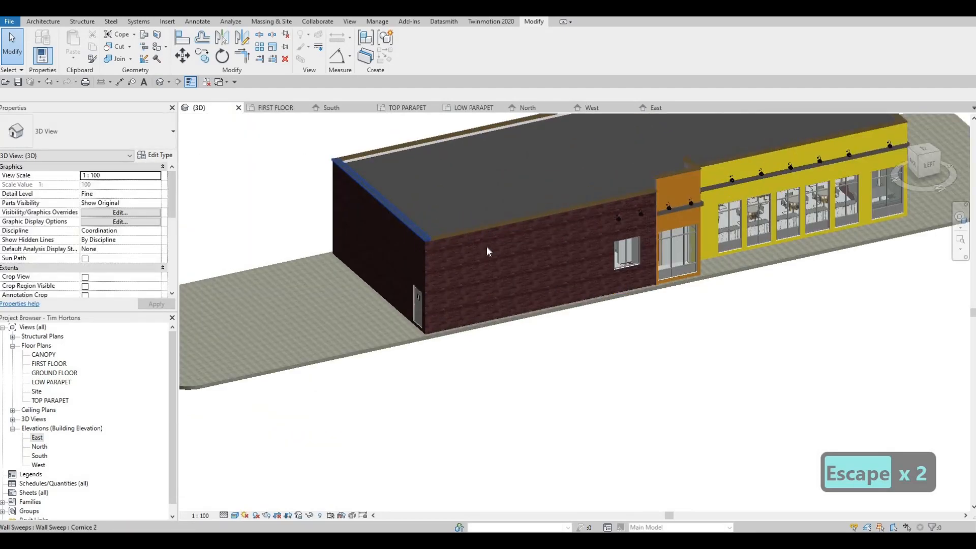
{"action": "key", "text": "Escape"}
{"action": "key", "text": "a"}
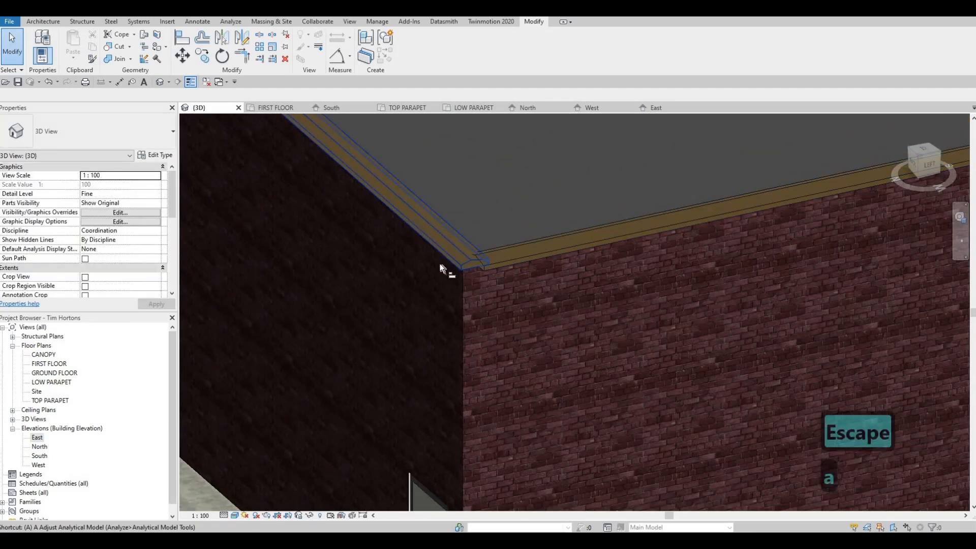
{"action": "key", "text": "l"}
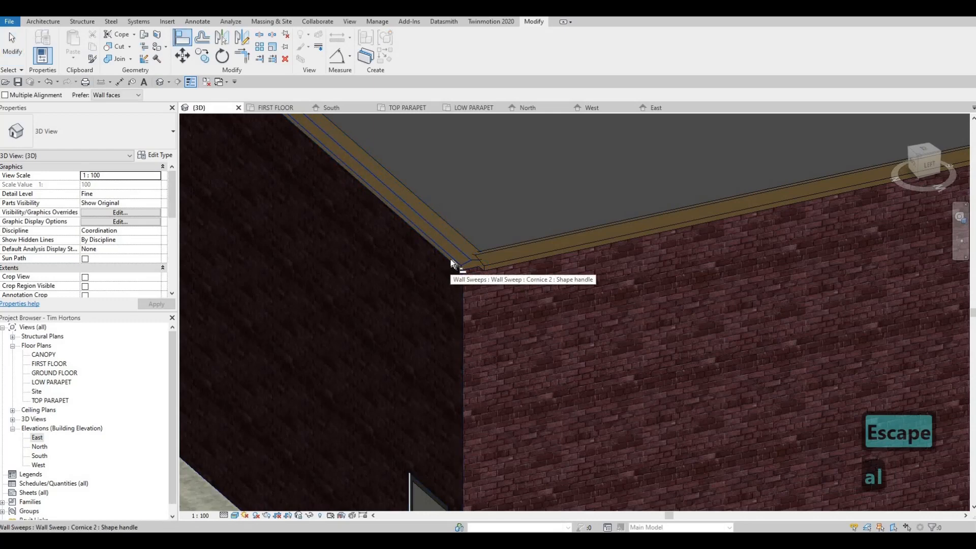
{"action": "left_click", "coordinate": [450, 261]}
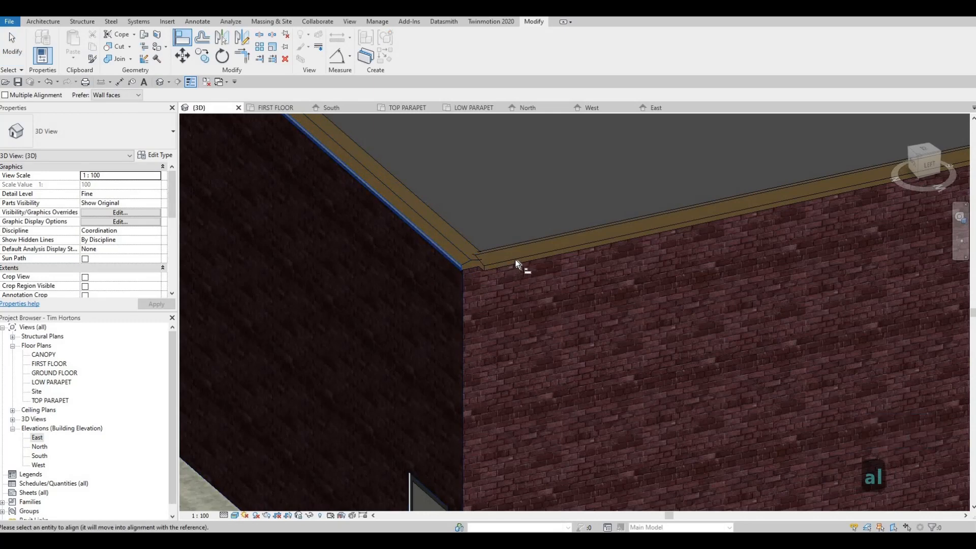
{"action": "key", "text": "Escape"}
{"action": "key", "text": "Escape"}
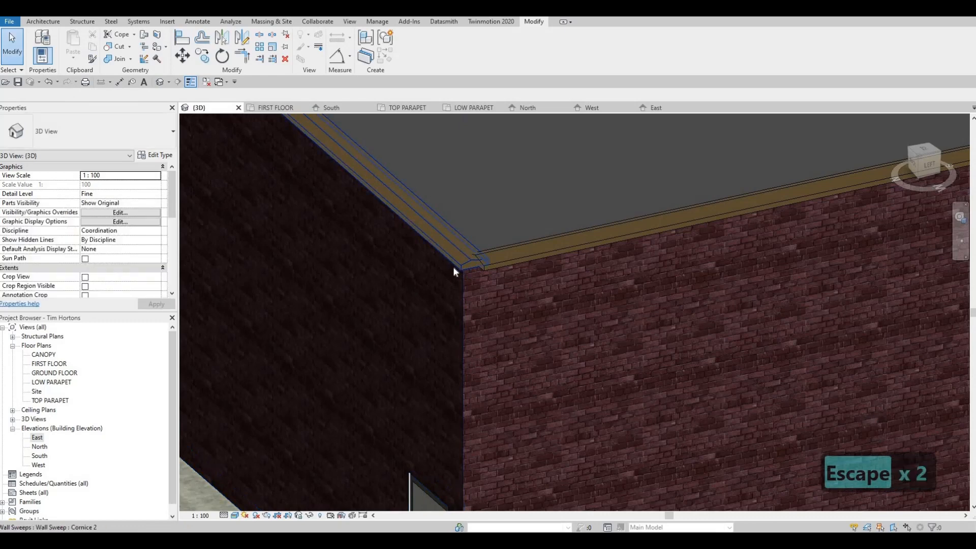
Step: Try to align the long brick wall's Cornice 2 sweep with the rear wall's cornice at their shared corner
{"action": "key", "text": "a"}
{"action": "key", "text": "l"}
{"action": "key", "text": "Tab"}
{"action": "key", "text": "Tab"}
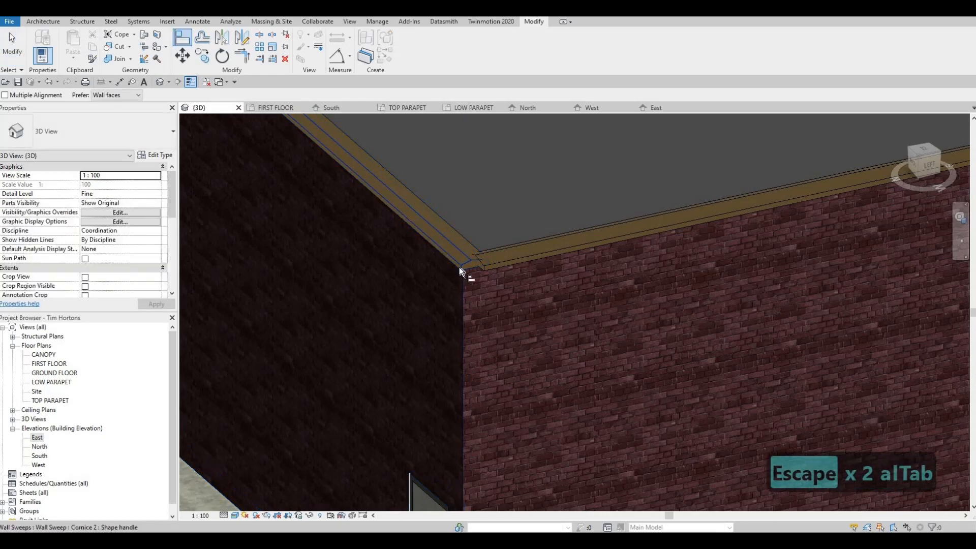
{"action": "key", "text": "Tab"}
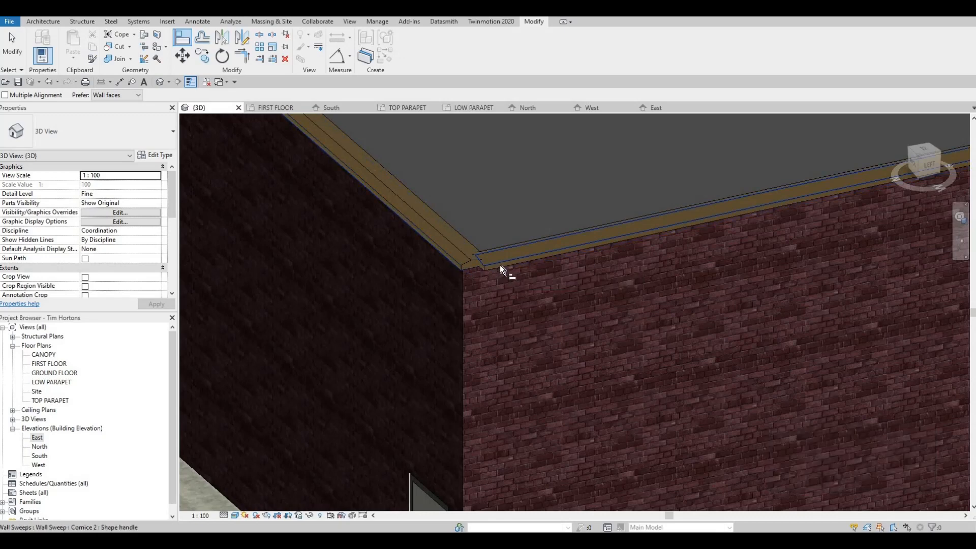
{"action": "key", "text": "Tab"}
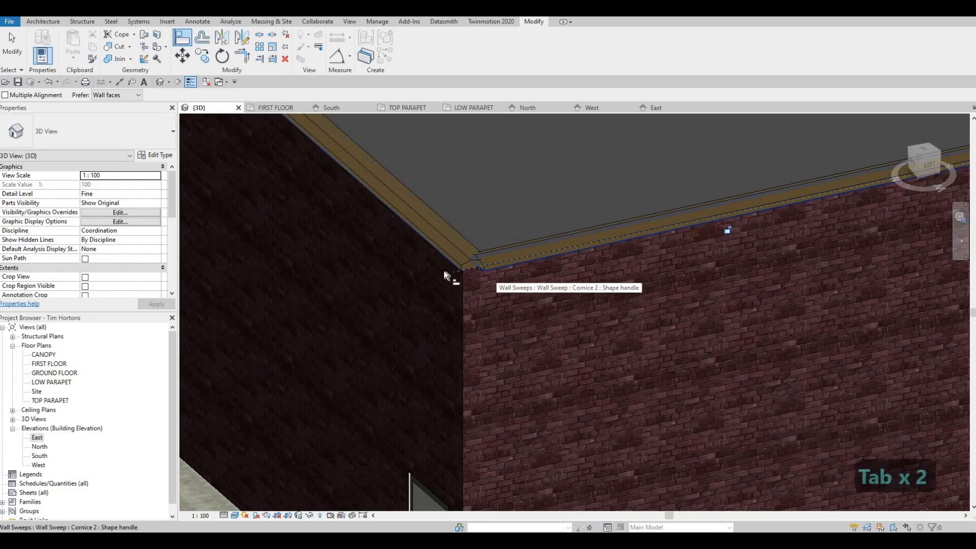
{"action": "key", "text": "Escape"}
{"action": "key", "text": "Escape"}
{"action": "key", "text": "a"}
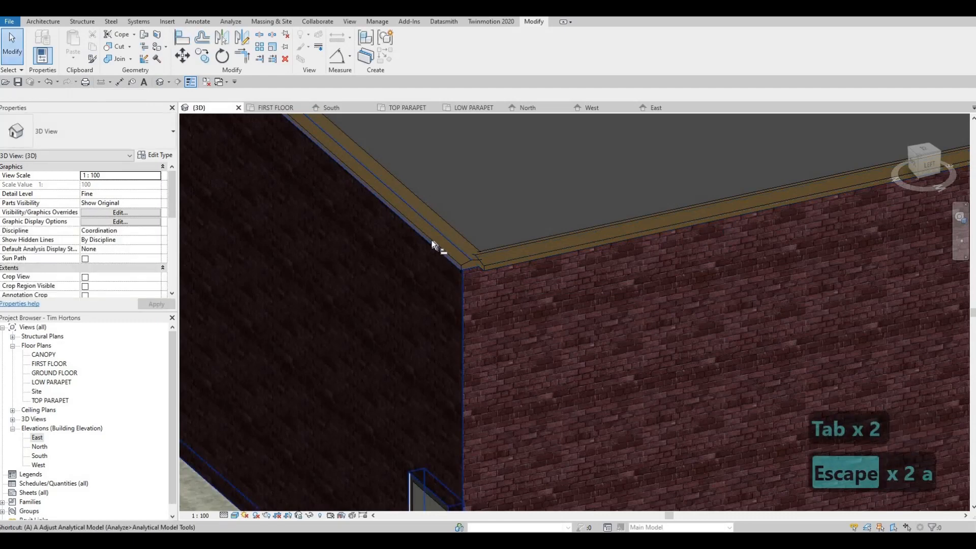
{"action": "key", "text": "l"}
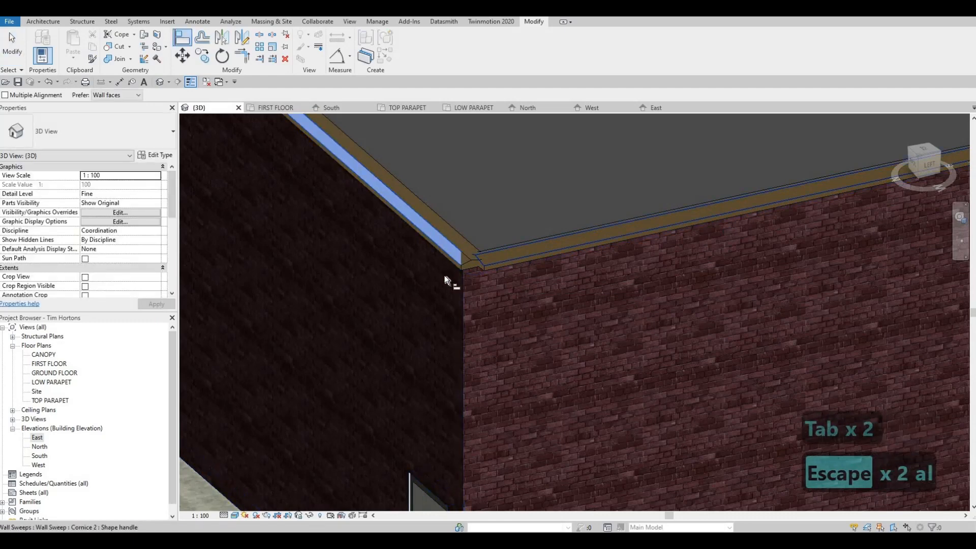
{"action": "key", "text": "Escape"}
{"action": "key", "text": "Escape"}
Step: Examine how the two Cornice 2 sweeps meet at the brick corner beside the rear door
{"action": "scroll", "coordinate": [559, 331], "scroll_direction": "up", "scroll_amount": 5}
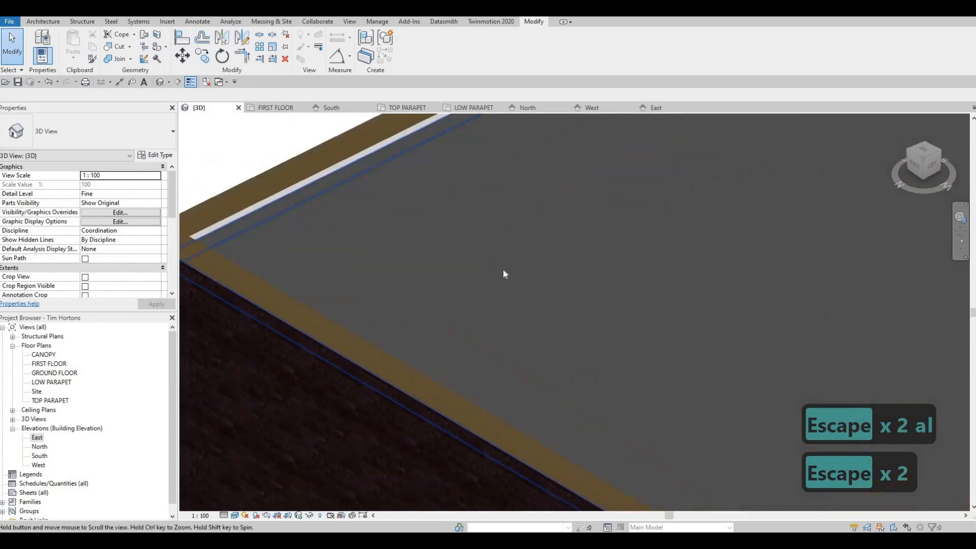
{"action": "scroll", "coordinate": [502, 268], "scroll_direction": "down", "scroll_amount": 3}
{"action": "scroll", "coordinate": [535, 374], "scroll_direction": "up", "scroll_amount": 3}
{"action": "middle_click_drag", "start_coordinate": [535, 373], "coordinate": [549, 319]}
{"action": "scroll", "coordinate": [551, 311], "scroll_direction": "up", "scroll_amount": 1}
{"action": "key", "text": "Escape"}
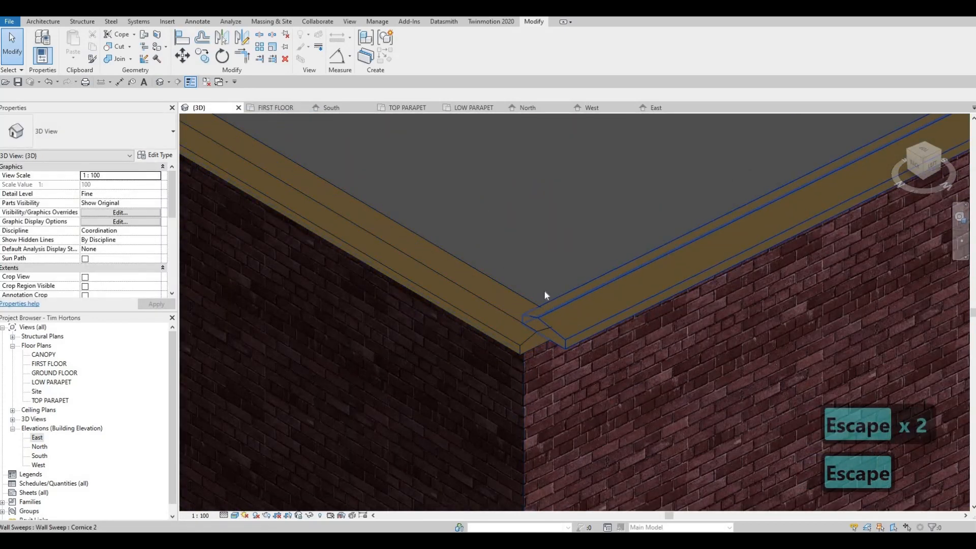
{"action": "left_click", "coordinate": [545, 295]}
{"action": "scroll", "coordinate": [670, 284], "scroll_direction": "down", "scroll_amount": 4}
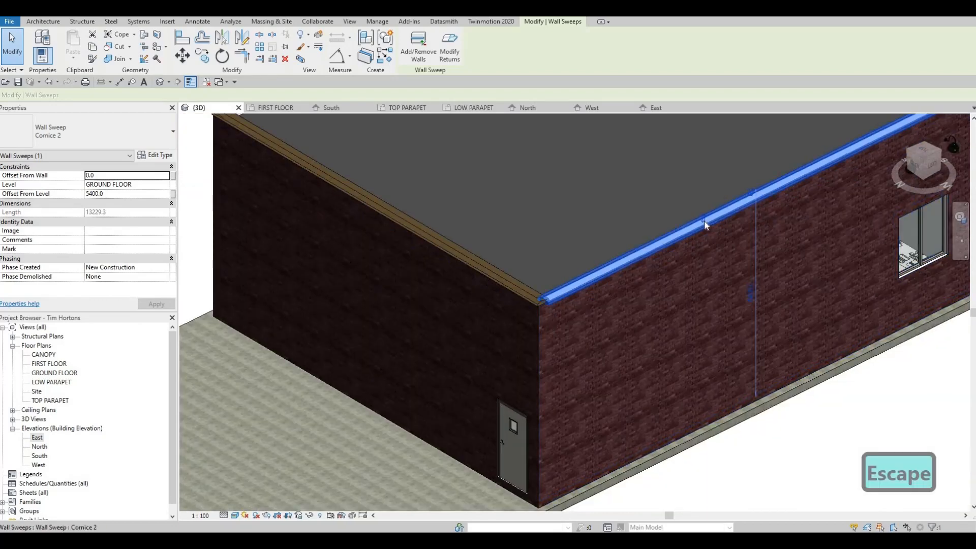
{"action": "key", "text": "Escape"}
{"action": "scroll", "coordinate": [547, 312], "scroll_direction": "up", "scroll_amount": 2}
{"action": "key", "text": "Escape"}
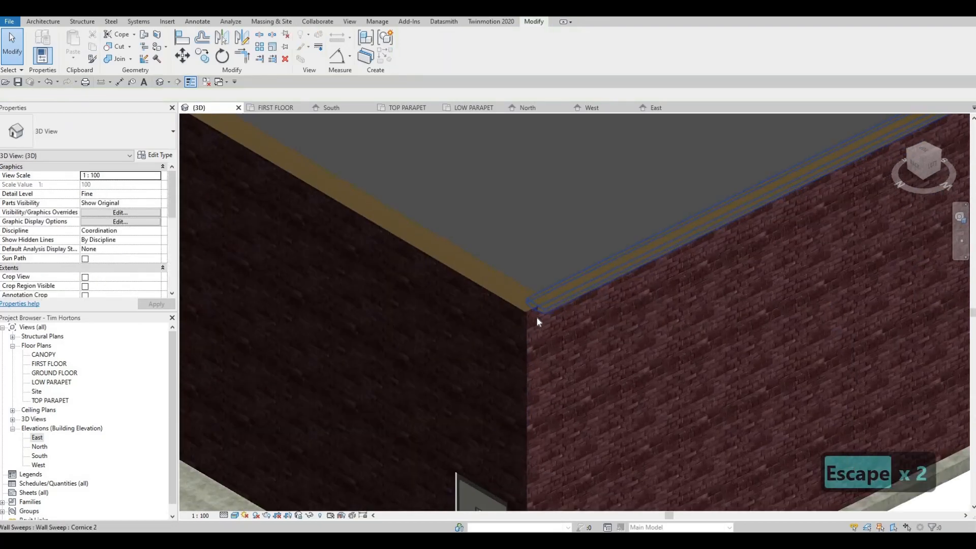
{"action": "scroll", "coordinate": [573, 298], "scroll_direction": "up", "scroll_amount": 1}
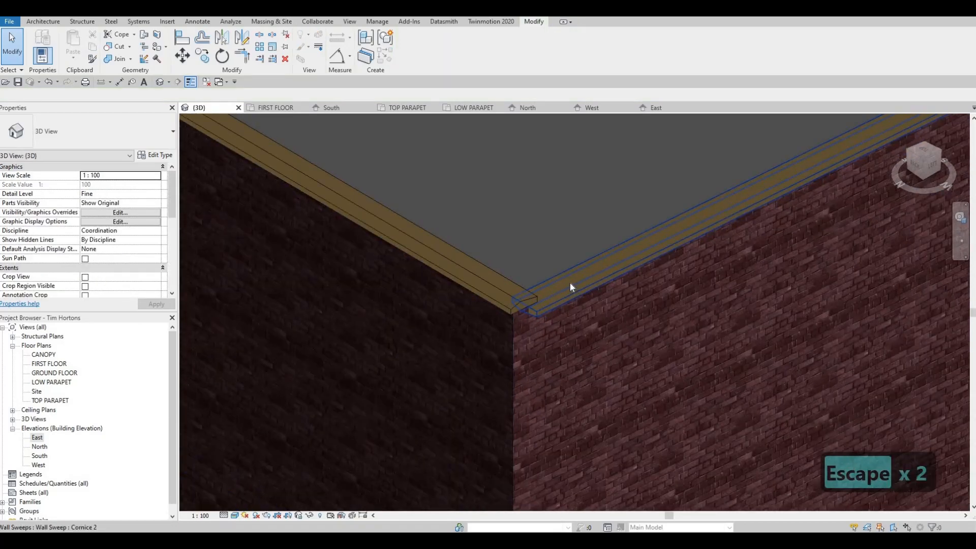
{"action": "left_click", "coordinate": [585, 278]}
{"action": "key", "text": "Escape"}
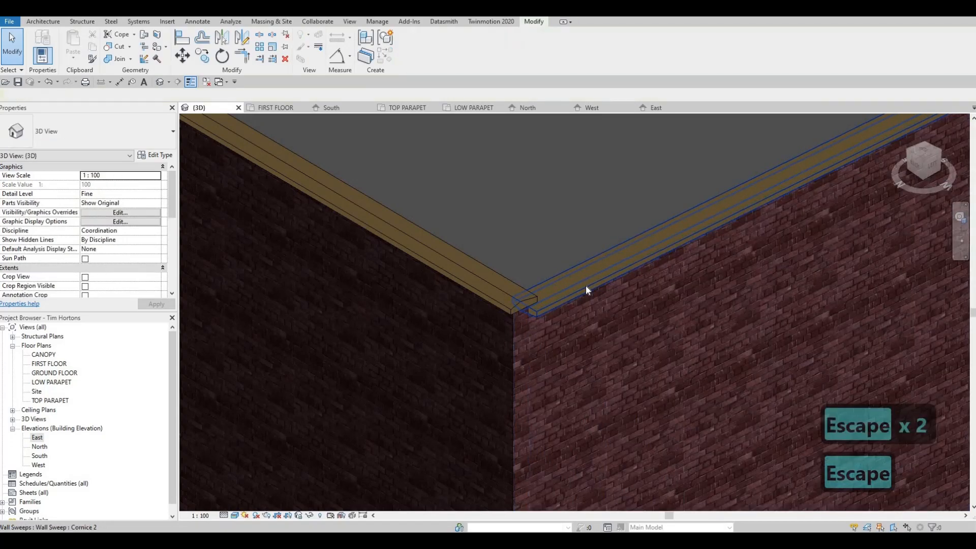
Step: Try shortening the long brick wall's Cornice 2 sweep to about 9300 mm by pulling its end away from the orange tower
{"action": "left_click", "coordinate": [586, 286]}
{"action": "scroll", "coordinate": [681, 257], "scroll_direction": "down", "scroll_amount": 2}
{"action": "scroll", "coordinate": [698, 218], "scroll_direction": "up", "scroll_amount": 2}
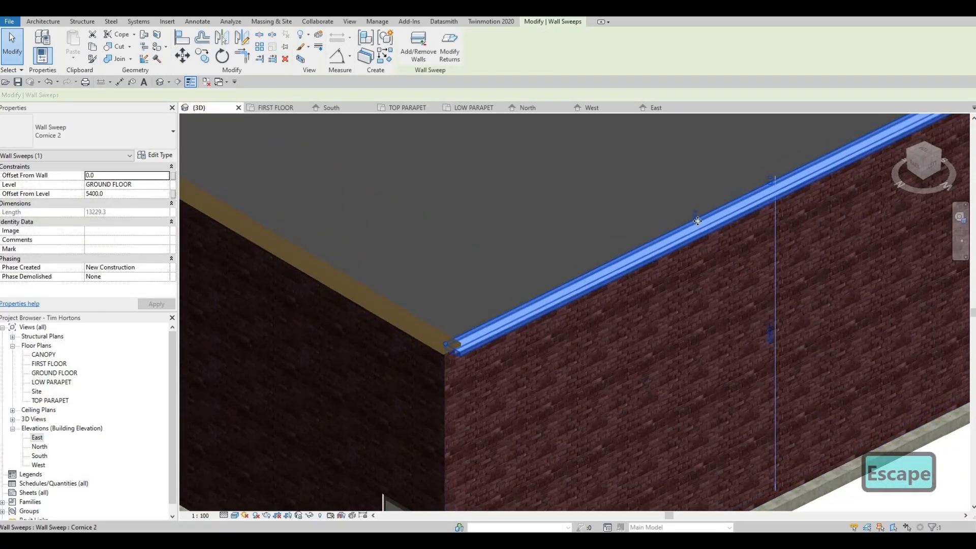
{"action": "scroll", "coordinate": [642, 289], "scroll_direction": "down", "scroll_amount": 3}
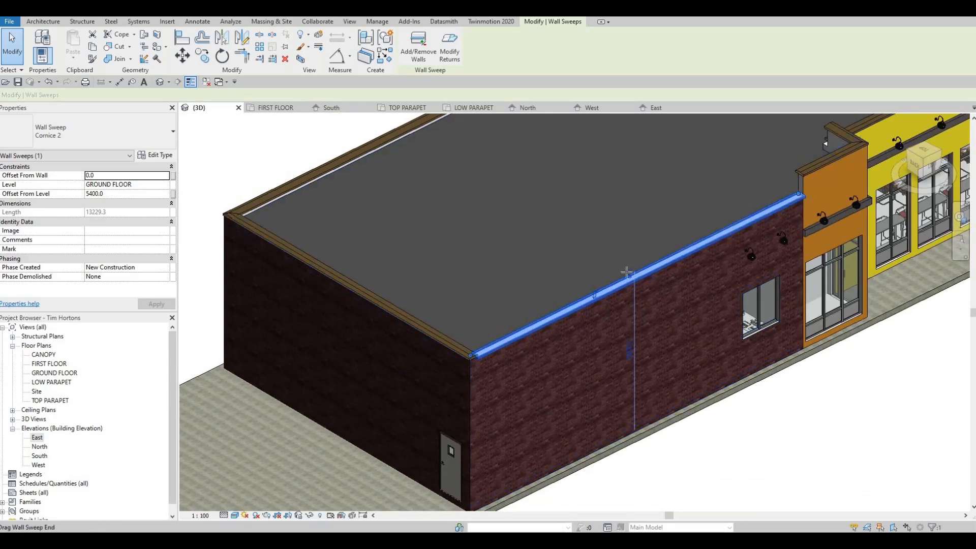
{"action": "left_click_drag", "start_coordinate": [627, 272], "coordinate": [627, 275]}
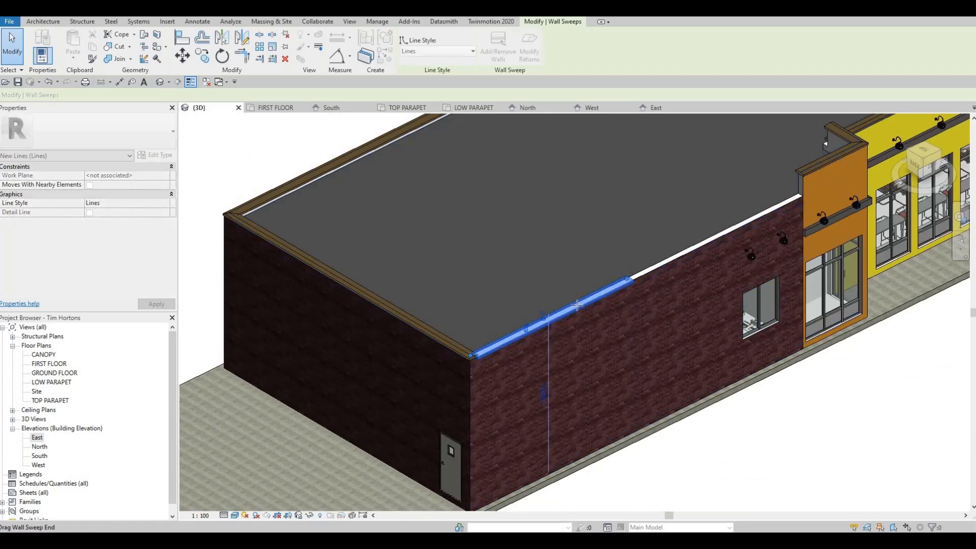
{"action": "left_click_drag", "start_coordinate": [715, 249], "coordinate": [706, 255]}
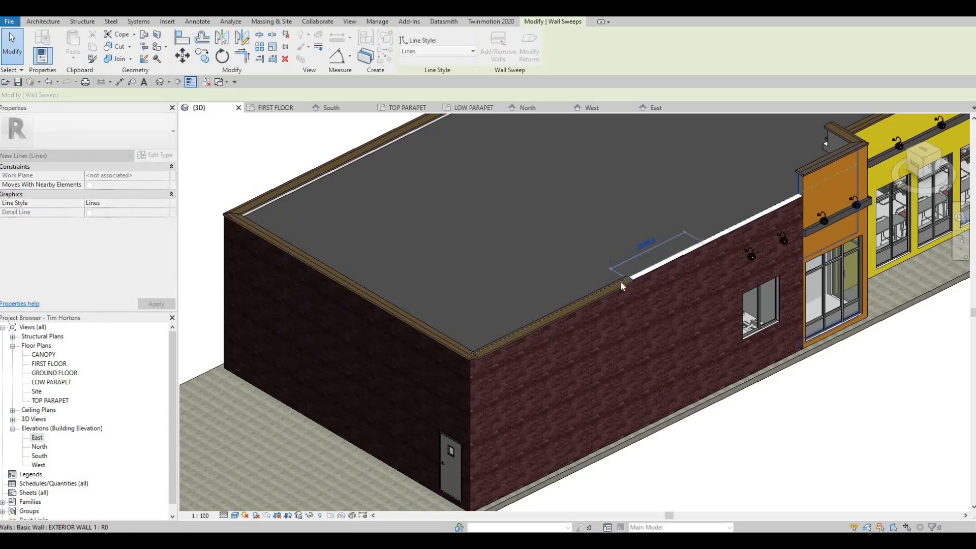
{"action": "left_click_drag", "start_coordinate": [627, 278], "coordinate": [465, 352]}
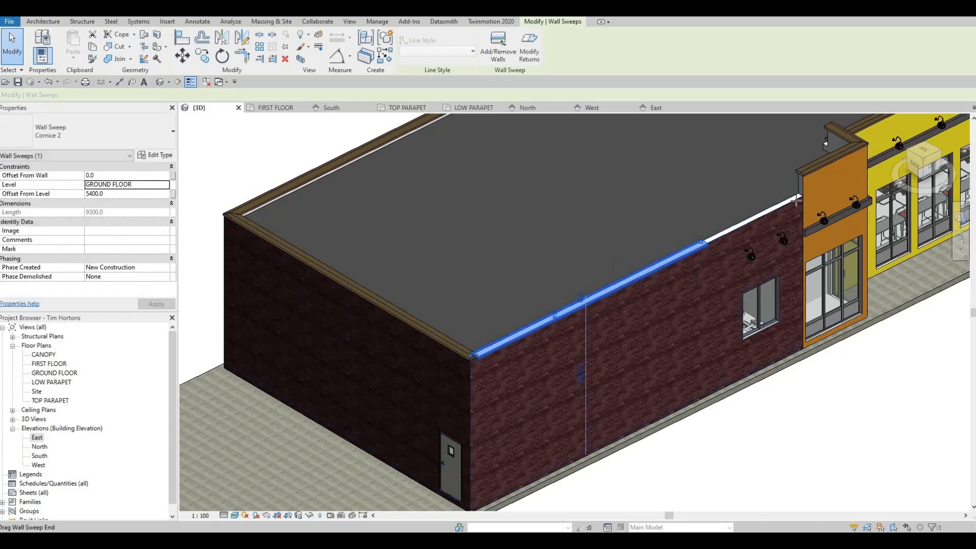
Step: Extend the shortened Cornice 2 sweep back to the orange tower and inspect its opposite end at the brick corner
{"action": "left_click_drag", "start_coordinate": [702, 242], "coordinate": [801, 198]}
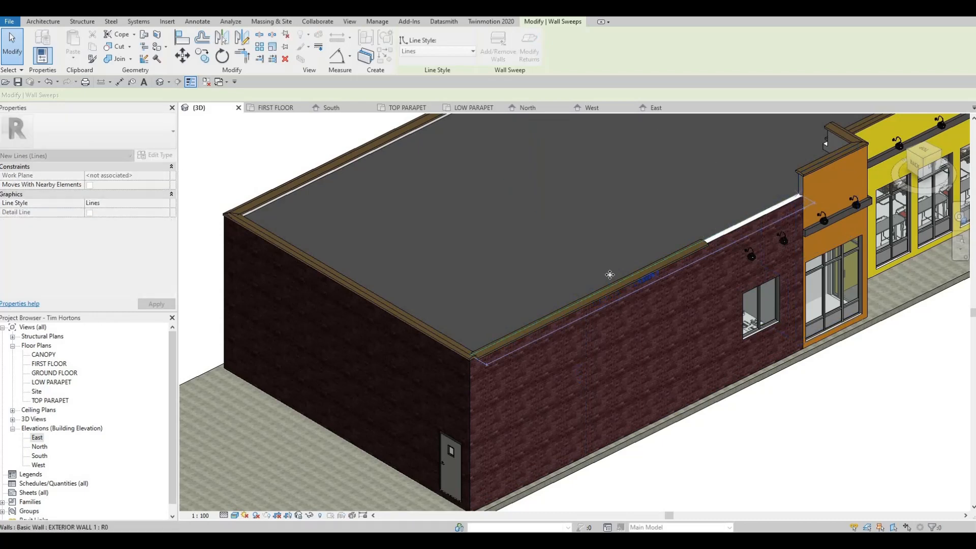
{"action": "key", "text": "Escape"}
{"action": "scroll", "coordinate": [488, 365], "scroll_direction": "up", "scroll_amount": 4}
{"action": "scroll", "coordinate": [493, 352], "scroll_direction": "up", "scroll_amount": 2}
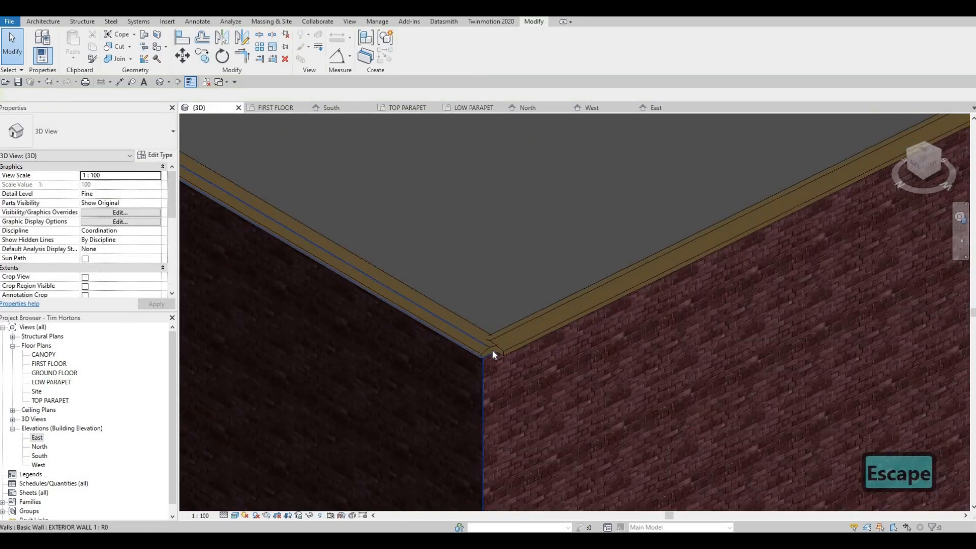
{"action": "scroll", "coordinate": [536, 355], "scroll_direction": "up", "scroll_amount": 3}
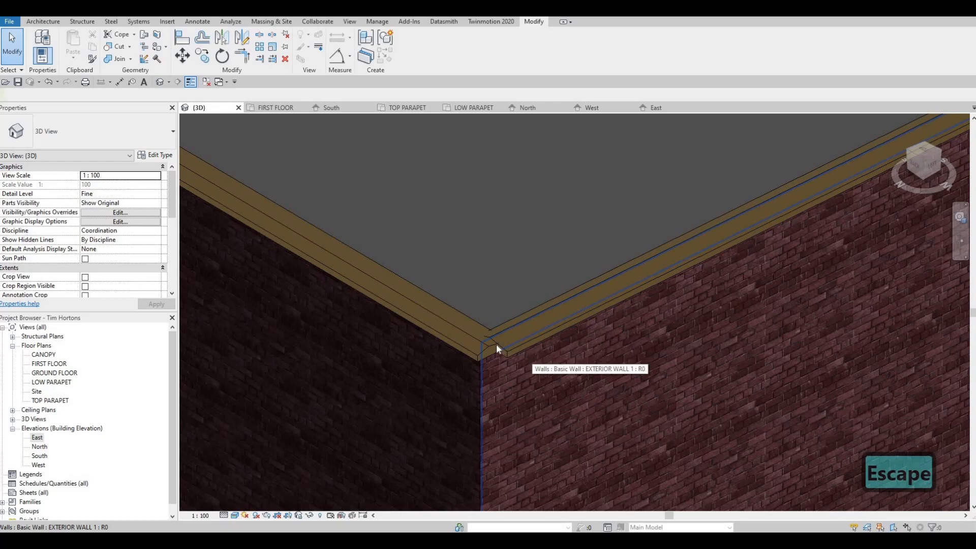
{"action": "middle_click_drag", "start_coordinate": [517, 347], "coordinate": [416, 262], "text": "shift"}
{"action": "scroll", "coordinate": [416, 262], "scroll_direction": "up", "scroll_amount": 2}
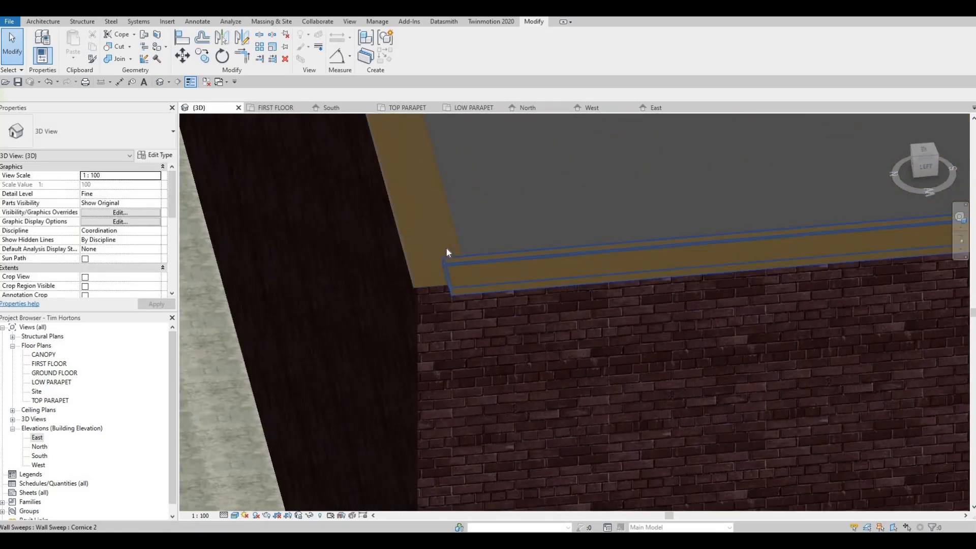
Step: Undo the end adjustments made to the long brick wall's Cornice 2 sweep
{"action": "key", "text": "ctrl+z"}
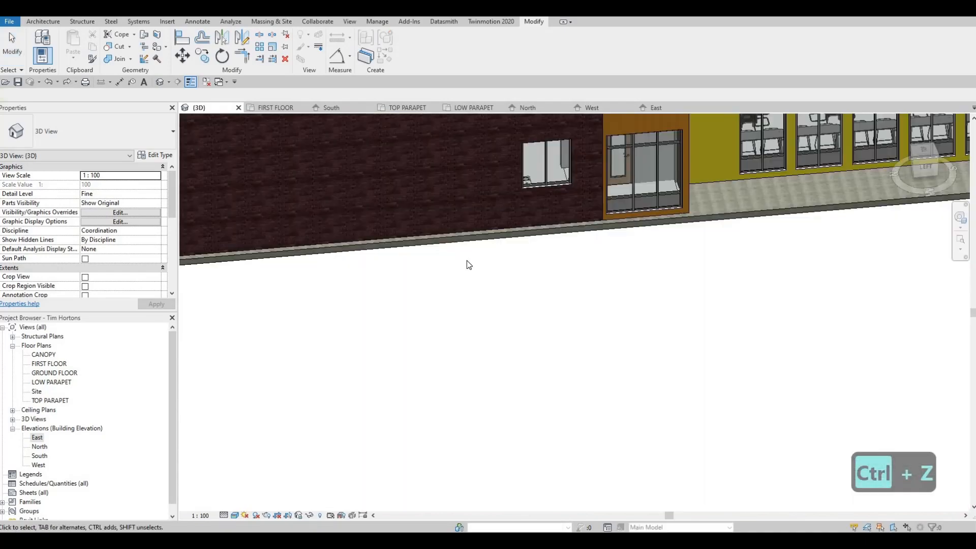
{"action": "key", "text": "ctrl+z"}
{"action": "middle_click_drag", "start_coordinate": [296, 132], "coordinate": [415, 269]}
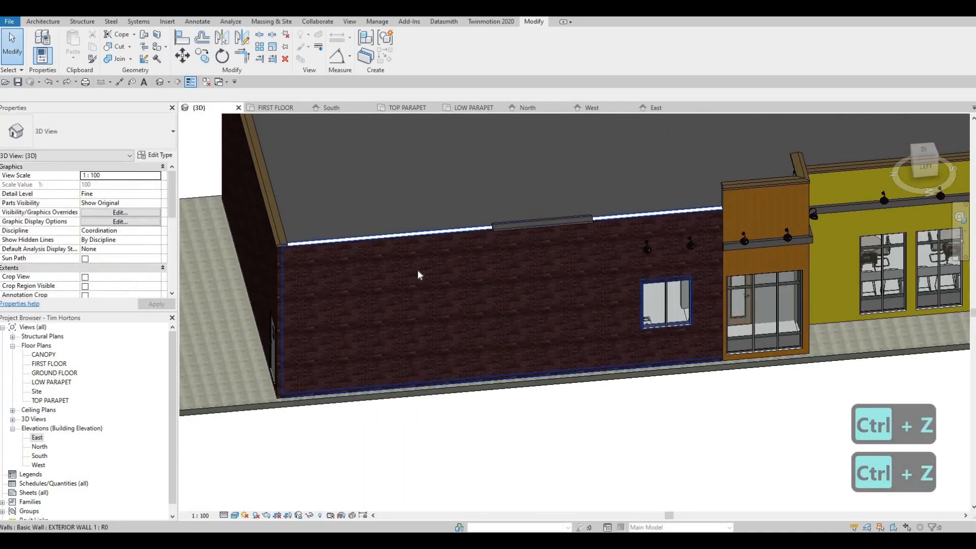
{"action": "key", "text": "ctrl+z"}
{"action": "middle_click_drag", "start_coordinate": [295, 161], "coordinate": [390, 279]}
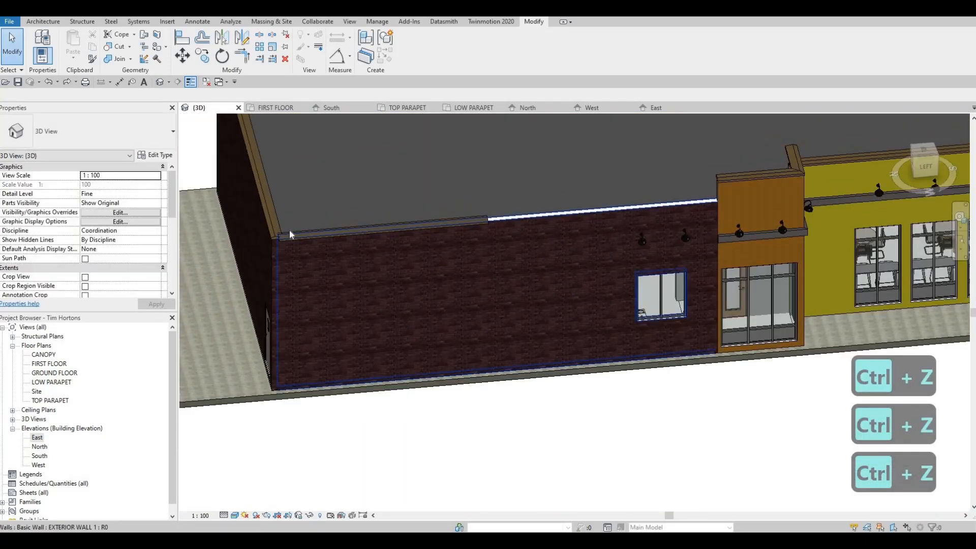
{"action": "scroll", "coordinate": [286, 235], "scroll_direction": "up", "scroll_amount": 4}
{"action": "middle_click_drag", "start_coordinate": [299, 246], "coordinate": [440, 360]}
{"action": "key", "text": "ctrl+z"}
{"action": "key", "text": "ctrl+z"}
{"action": "scroll", "coordinate": [466, 395], "scroll_direction": "down", "scroll_amount": 5}
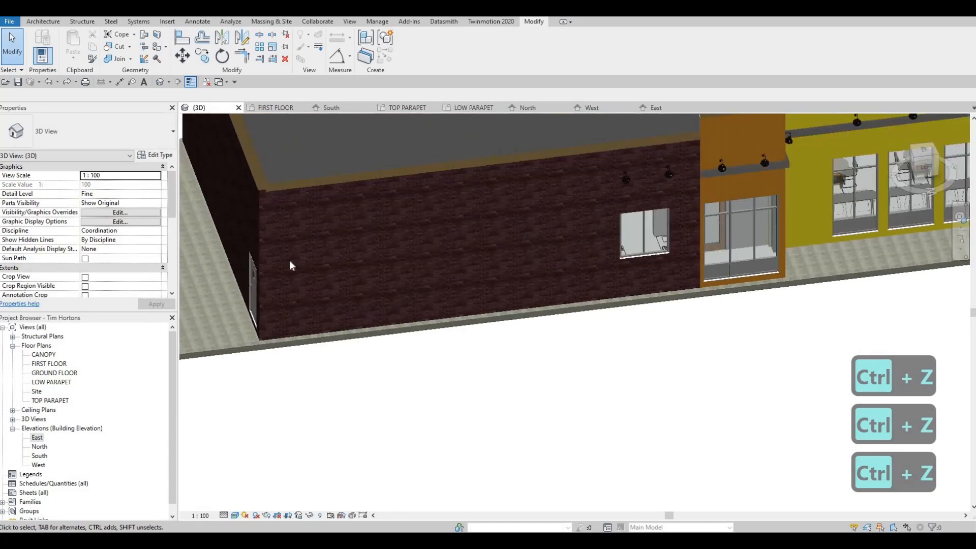
Step: Select the long brick wall's Cornice 2 sweep and examine it in the West elevation
{"action": "scroll", "coordinate": [290, 261], "scroll_direction": "up", "scroll_amount": 5}
{"action": "scroll", "coordinate": [307, 261], "scroll_direction": "up", "scroll_amount": 2}
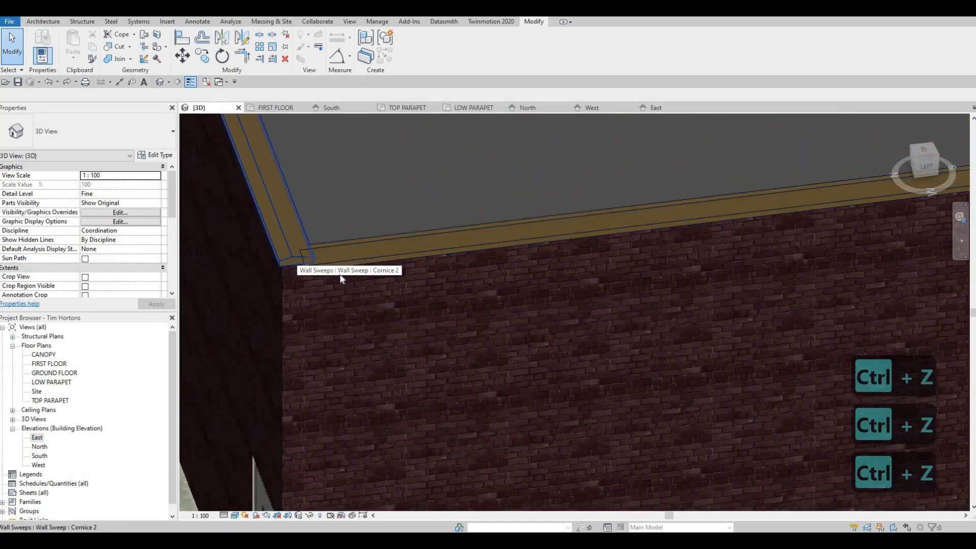
{"action": "middle_click_drag", "start_coordinate": [318, 260], "coordinate": [337, 271]}
{"action": "left_click", "coordinate": [328, 267]}
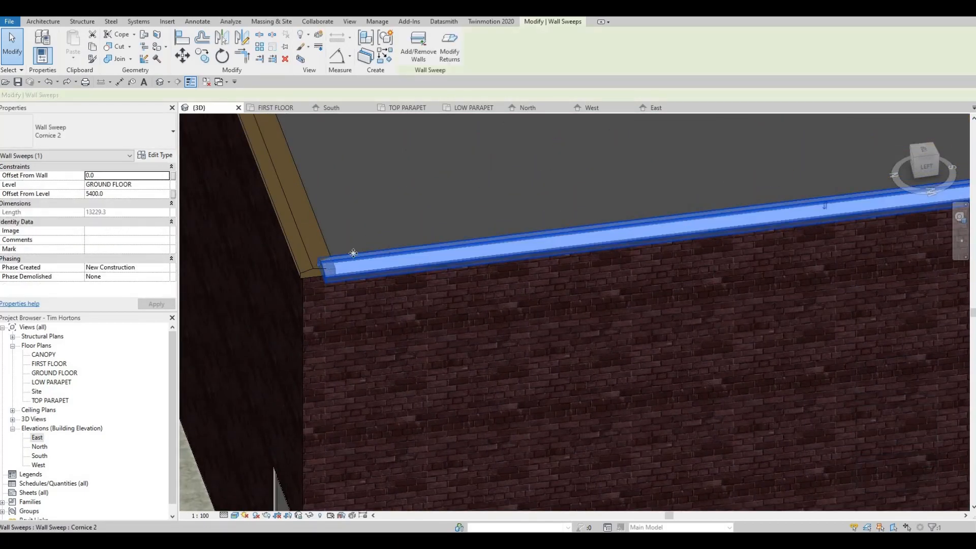
{"action": "scroll", "coordinate": [360, 264], "scroll_direction": "down", "scroll_amount": 5}
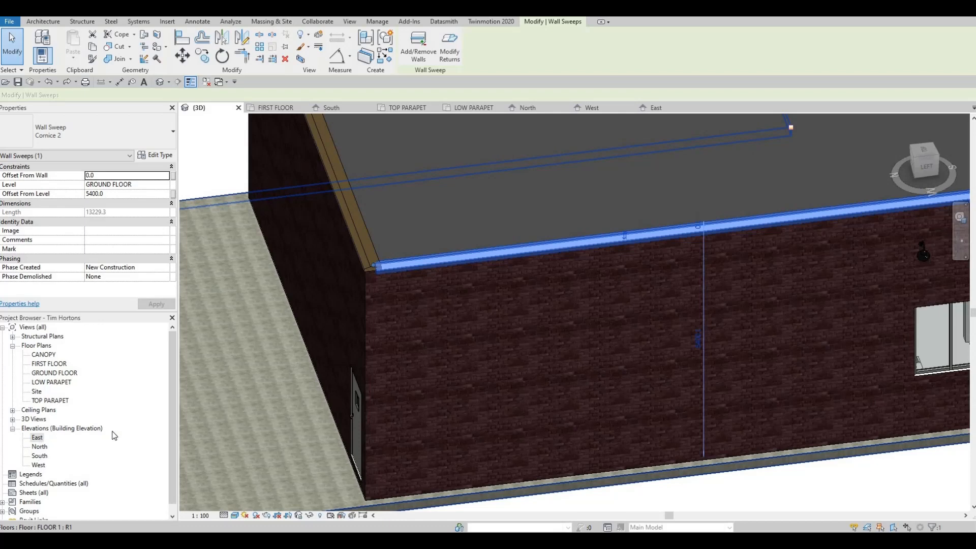
{"action": "double_click", "coordinate": [37, 437]}
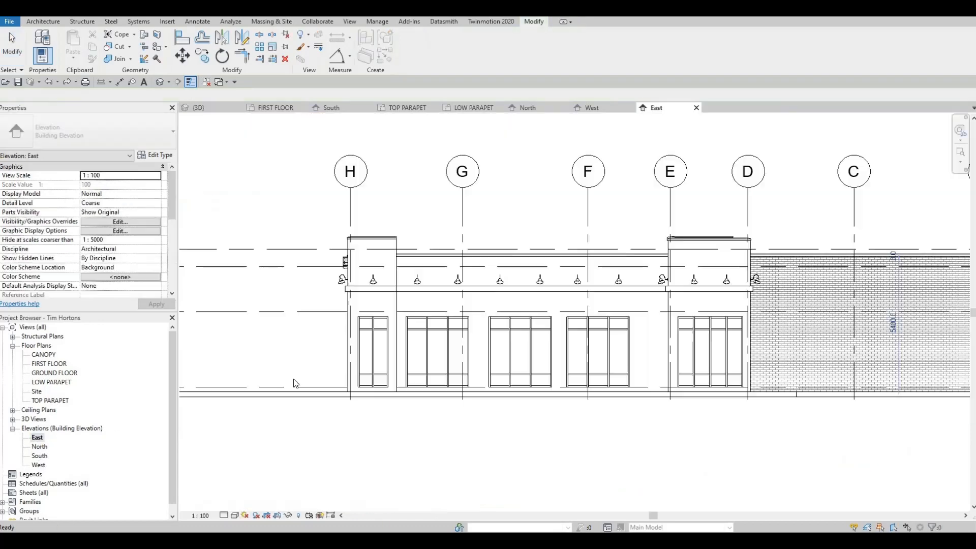
{"action": "double_click", "coordinate": [39, 464]}
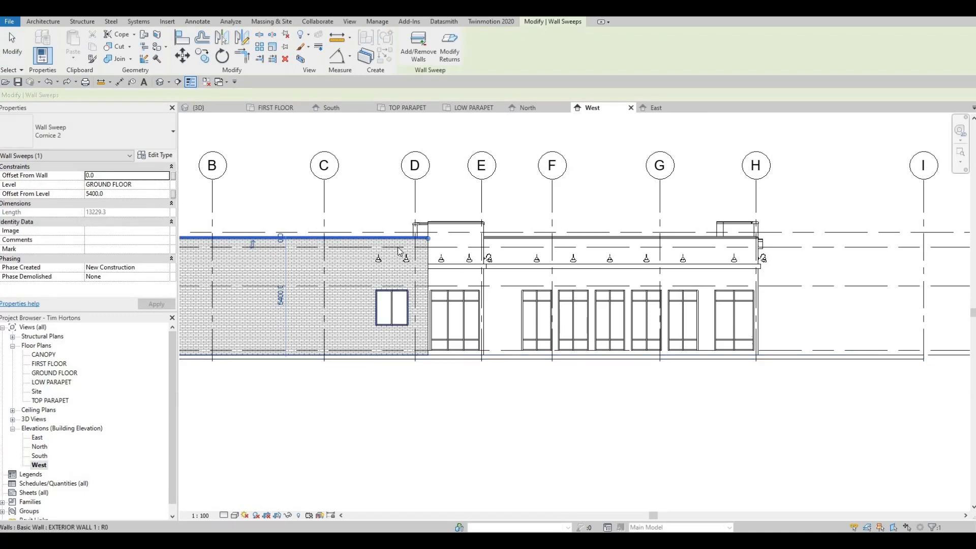
{"action": "scroll", "coordinate": [390, 277], "scroll_direction": "up", "scroll_amount": 4}
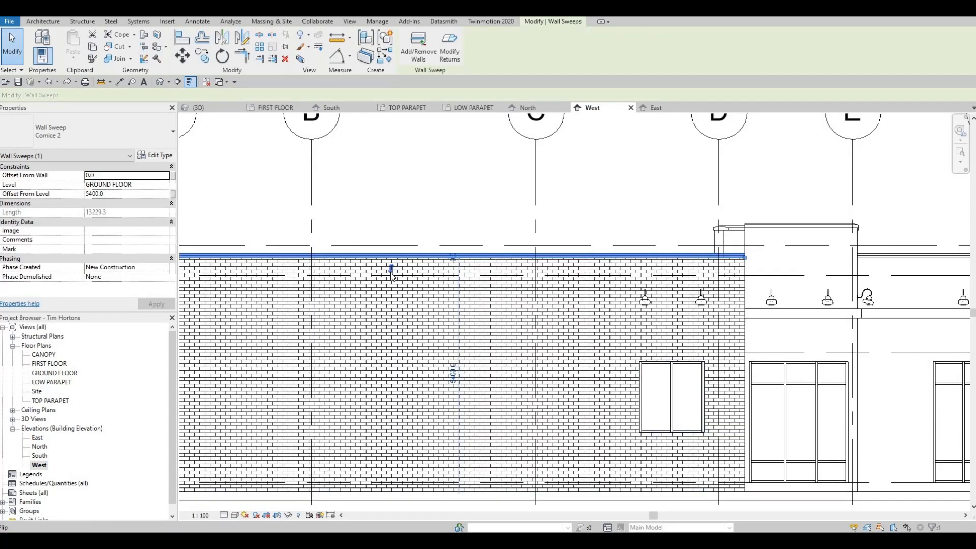
Step: Try flipping the long brick wall's Cornice 2 sweep in the West elevation
{"action": "left_click", "coordinate": [392, 272]}
{"action": "left_click", "coordinate": [391, 276]}
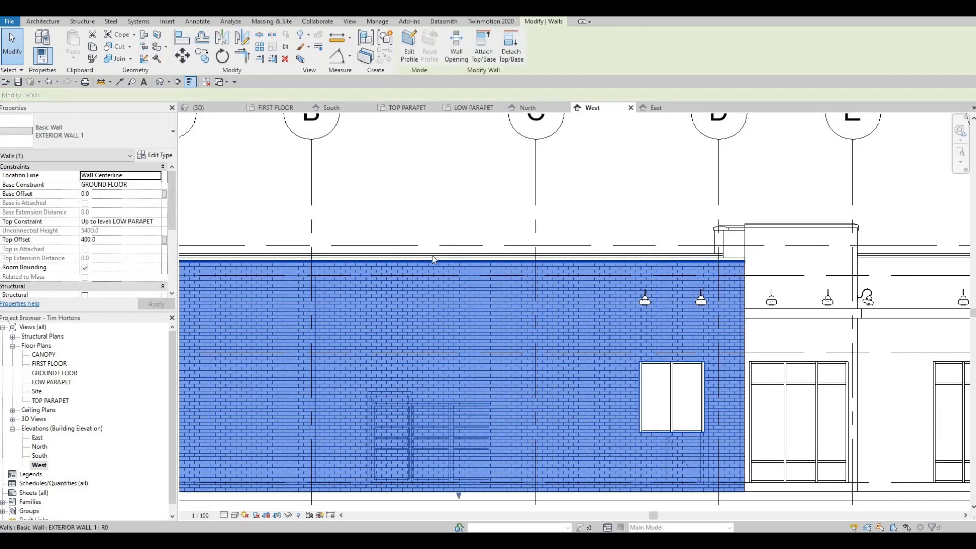
{"action": "key", "text": "Escape"}
{"action": "left_click", "coordinate": [426, 260]}
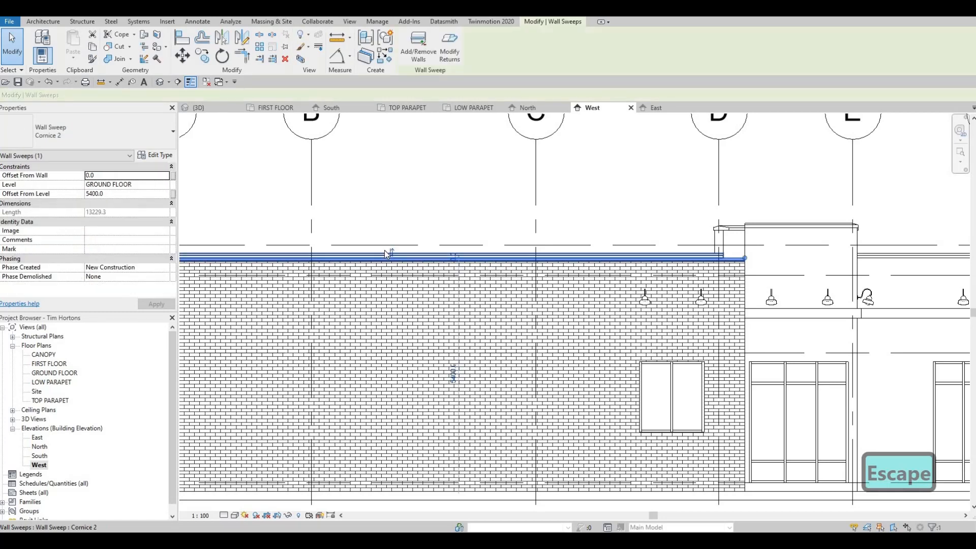
{"action": "key", "text": "Escape"}
{"action": "middle_click_drag", "start_coordinate": [188, 262], "coordinate": [381, 303]}
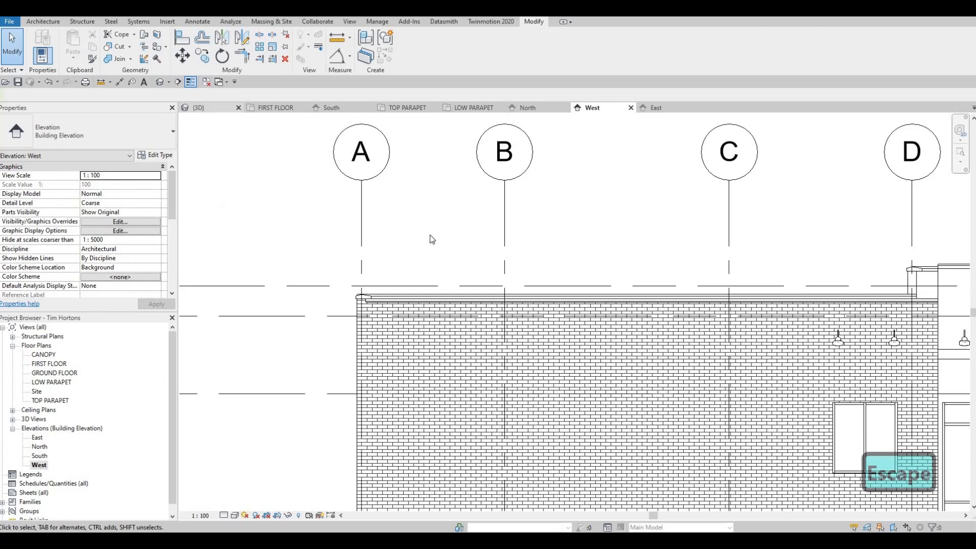
Step: Delete the Cornice 2 sweep along the long brick wall in the 3D view
{"action": "key", "text": "ctrl+Tab"}
{"action": "left_click", "coordinate": [422, 264]}
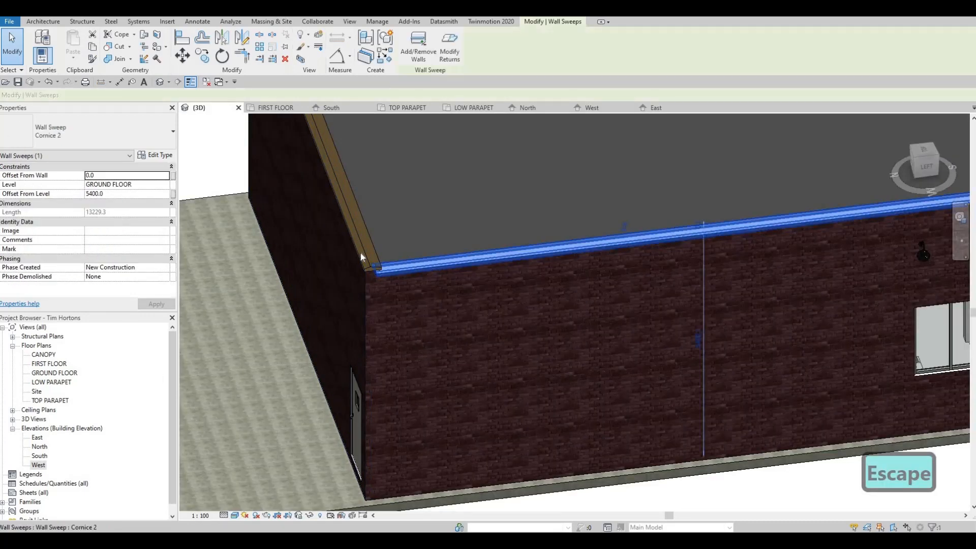
{"action": "key", "text": "Delete"}
{"action": "left_click", "coordinate": [359, 224]}
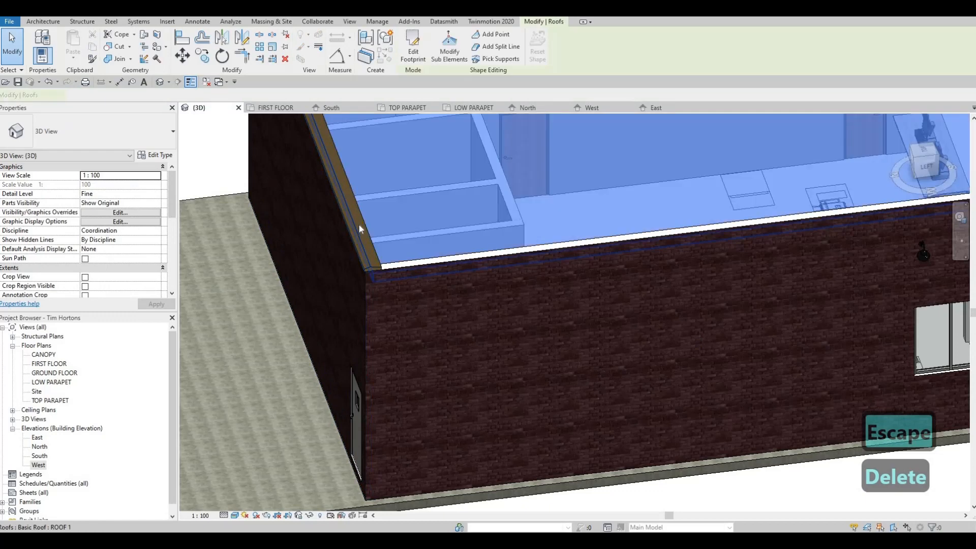
{"action": "key", "text": "Escape"}
Step: Place a new Cornice 2 sweep along the top of the long brick wall, matching the adjoining rear sweep
{"action": "left_click", "coordinate": [359, 225]}
{"action": "key", "text": "c"}
{"action": "key", "text": "s"}
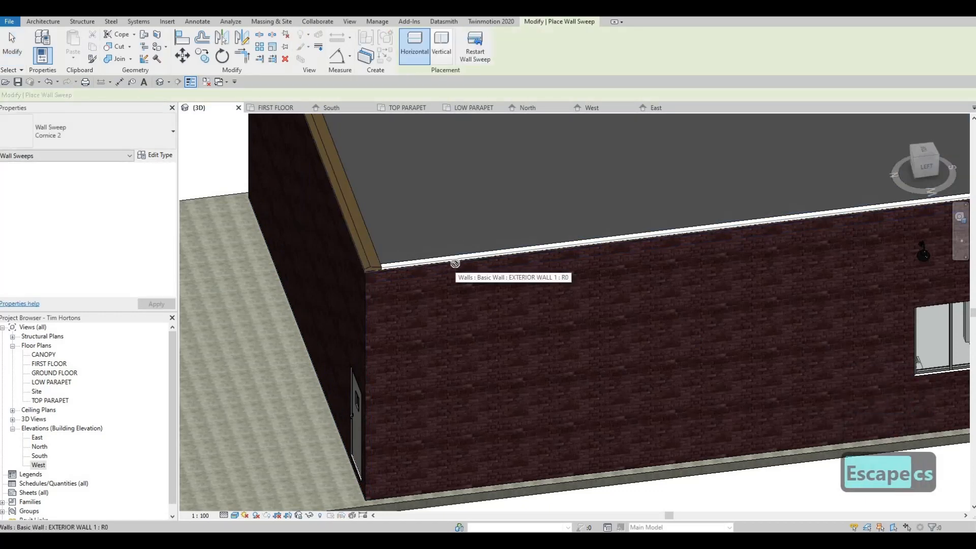
{"action": "left_click", "coordinate": [455, 263]}
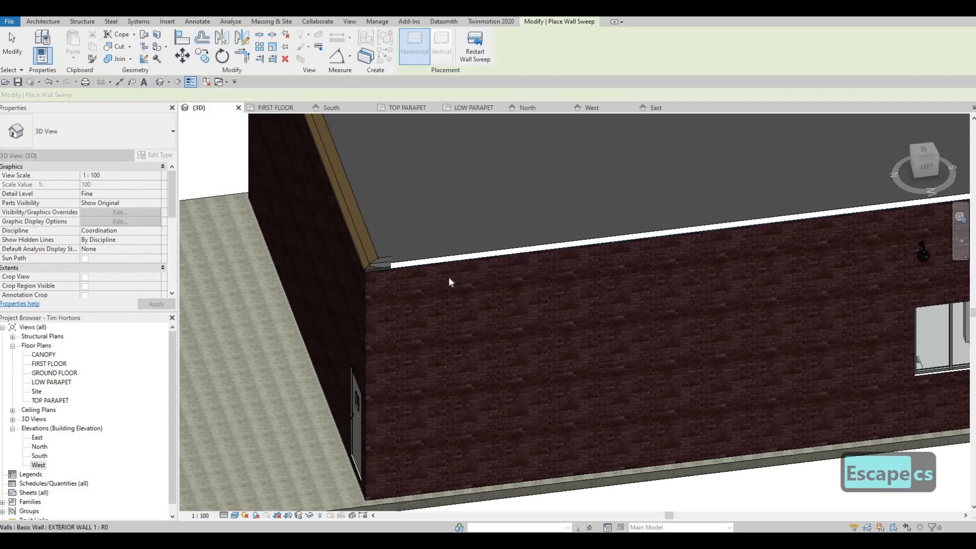
{"action": "key", "text": "Escape"}
{"action": "key", "text": "Escape"}
Step: Delete the Cornice 2 sweep on the short return wall of the orange corner tower
{"action": "scroll", "coordinate": [577, 292], "scroll_direction": "down", "scroll_amount": 3}
{"action": "middle_click_drag", "start_coordinate": [884, 176], "coordinate": [432, 299]}
{"action": "scroll", "coordinate": [608, 198], "scroll_direction": "down", "scroll_amount": 1}
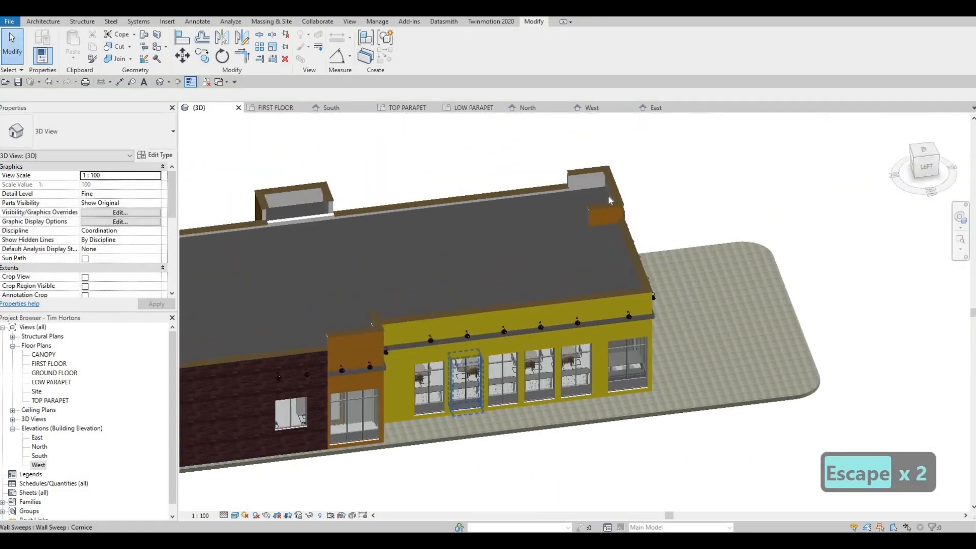
{"action": "scroll", "coordinate": [602, 193], "scroll_direction": "up", "scroll_amount": 5}
{"action": "key", "text": "Escape"}
{"action": "left_click", "coordinate": [599, 195]}
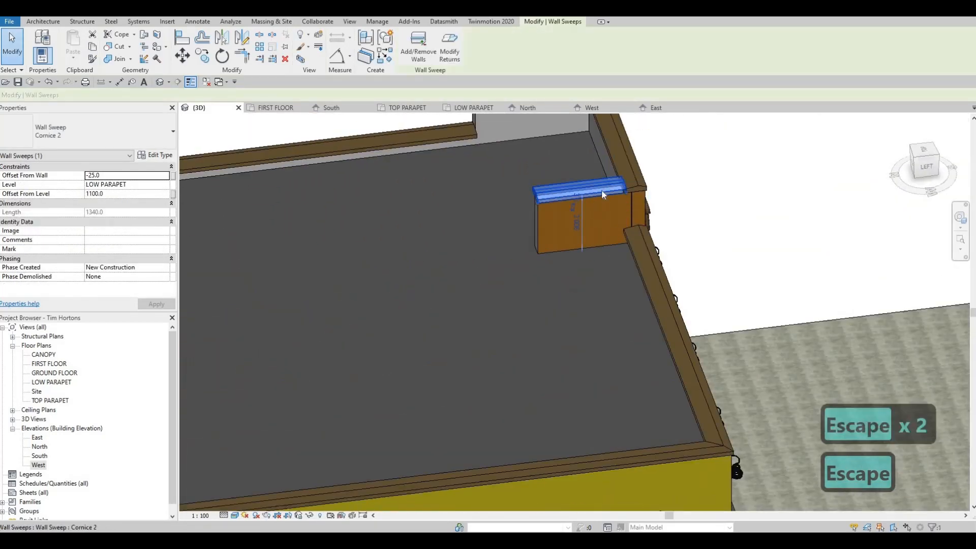
{"action": "key", "text": "Delete"}
Step: Place a new Cornice 2 sweep on top of the corner tower's short return wall, matching the adjoining tower sweep
{"action": "key", "text": "c"}
{"action": "key", "text": "s"}
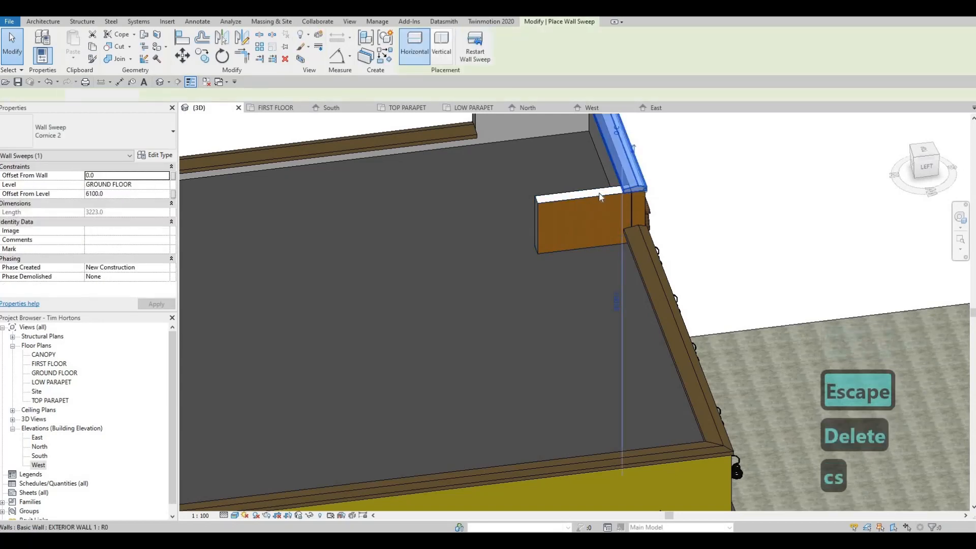
{"action": "left_click", "coordinate": [598, 194]}
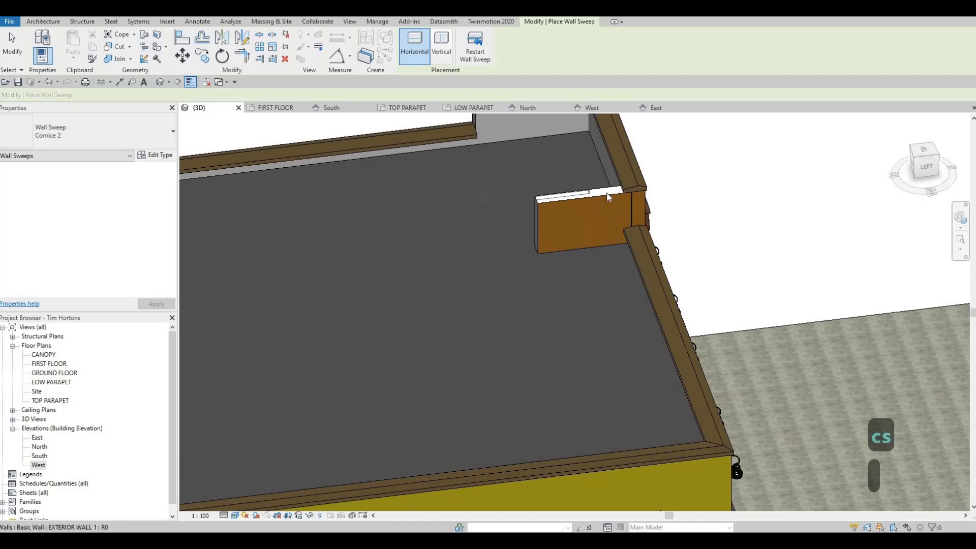
{"action": "scroll", "coordinate": [608, 197], "scroll_direction": "up", "scroll_amount": 3}
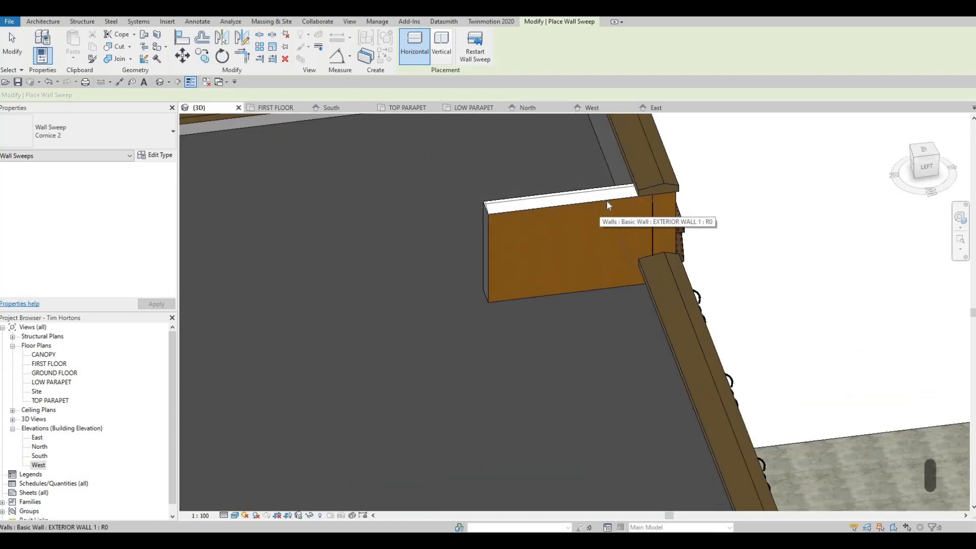
{"action": "key", "text": "Escape"}
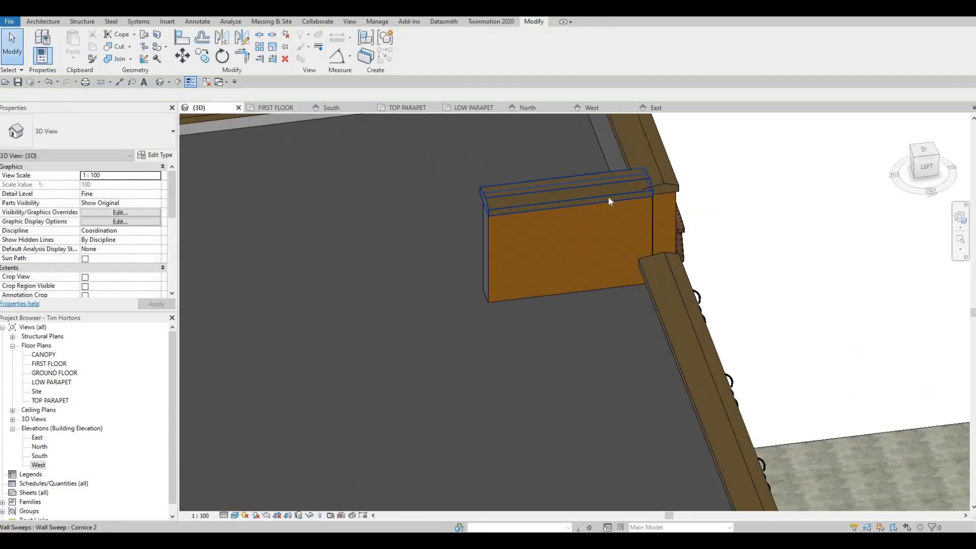
{"action": "key", "text": "Escape"}
{"action": "key", "text": "Escape"}
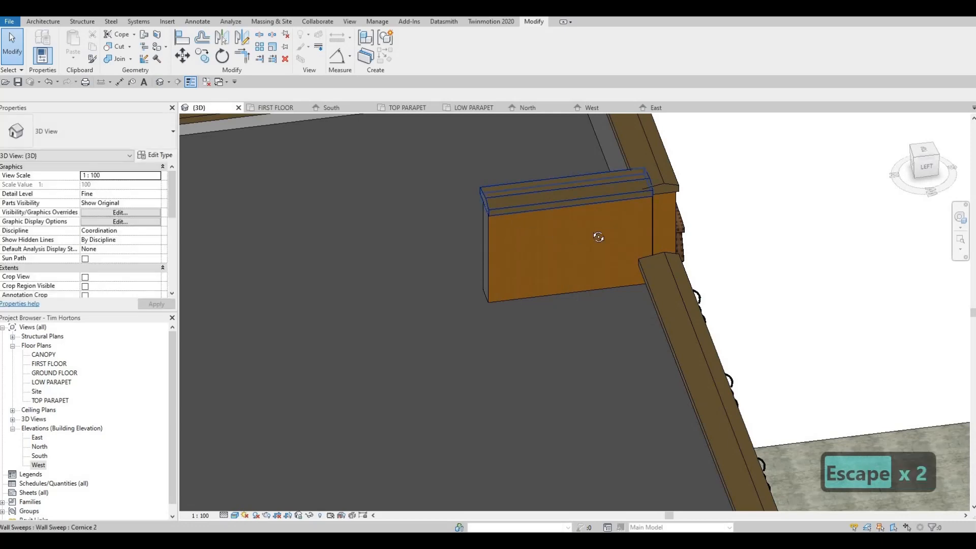
Step: Try to align the short return wall's sweep with the adjoining Cornice 2 sweep at the orange tower's corner
{"action": "middle_click_drag", "start_coordinate": [595, 234], "coordinate": [479, 329], "text": "shift"}
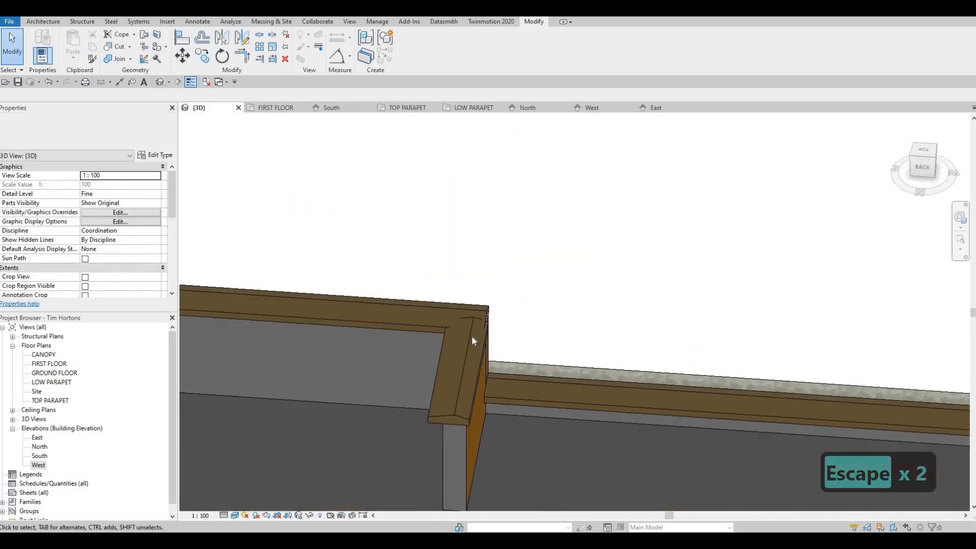
{"action": "left_click", "coordinate": [472, 356]}
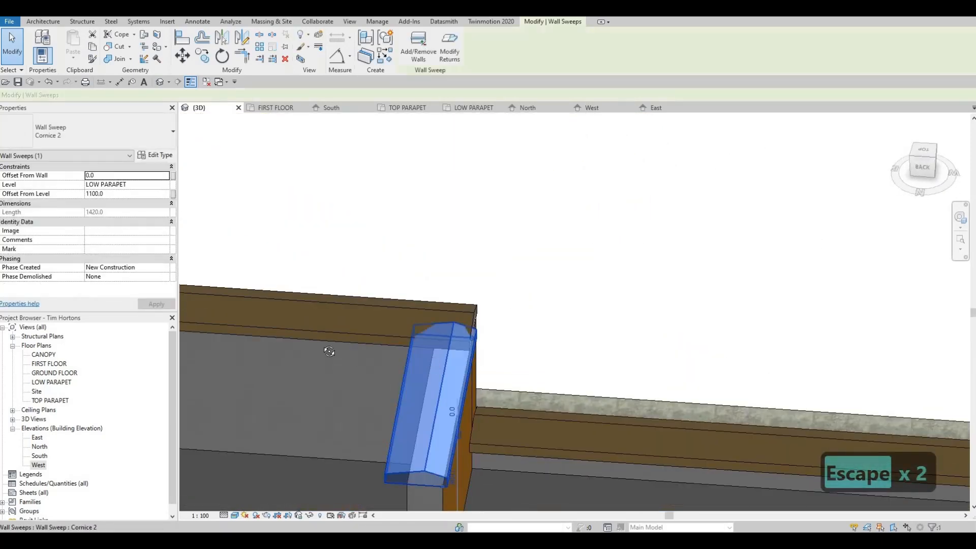
{"action": "middle_click_drag", "start_coordinate": [329, 350], "coordinate": [535, 425], "text": "shift"}
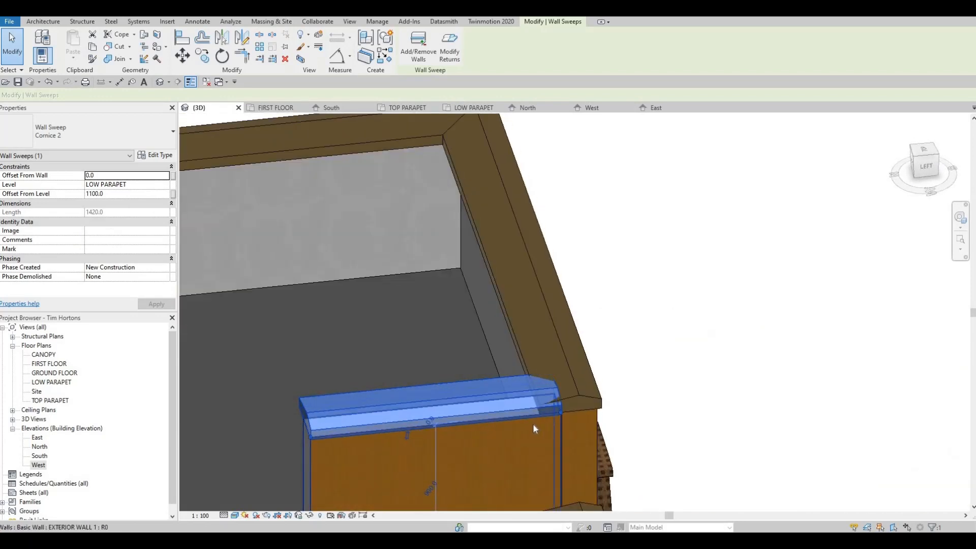
{"action": "key", "text": "Escape"}
{"action": "key", "text": "Escape"}
{"action": "key", "text": "a"}
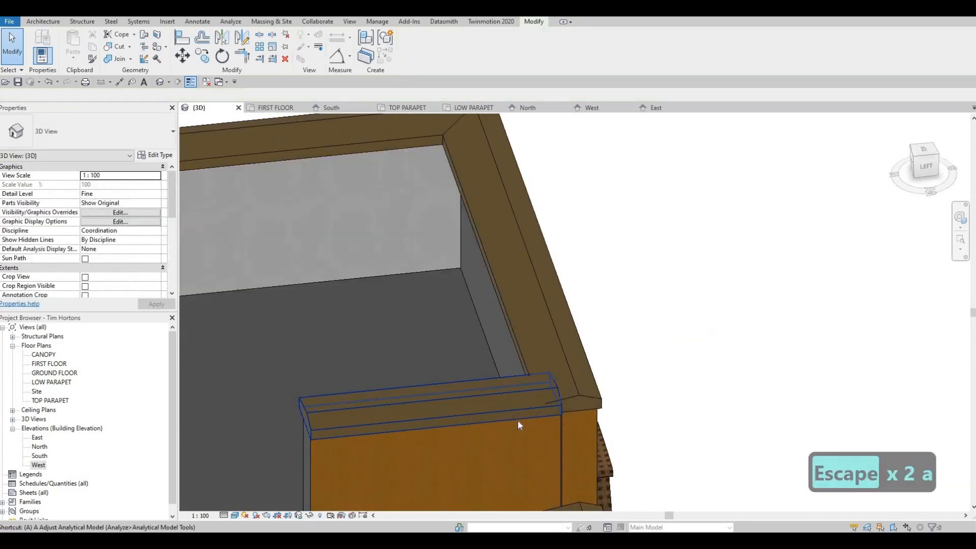
{"action": "key", "text": "l"}
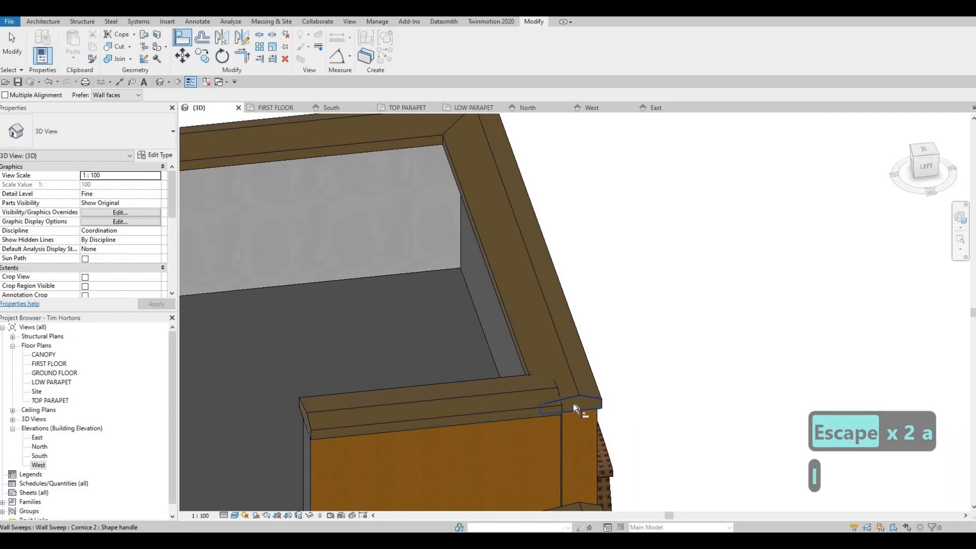
{"action": "middle_click_drag", "start_coordinate": [557, 427], "coordinate": [588, 447], "text": "shift"}
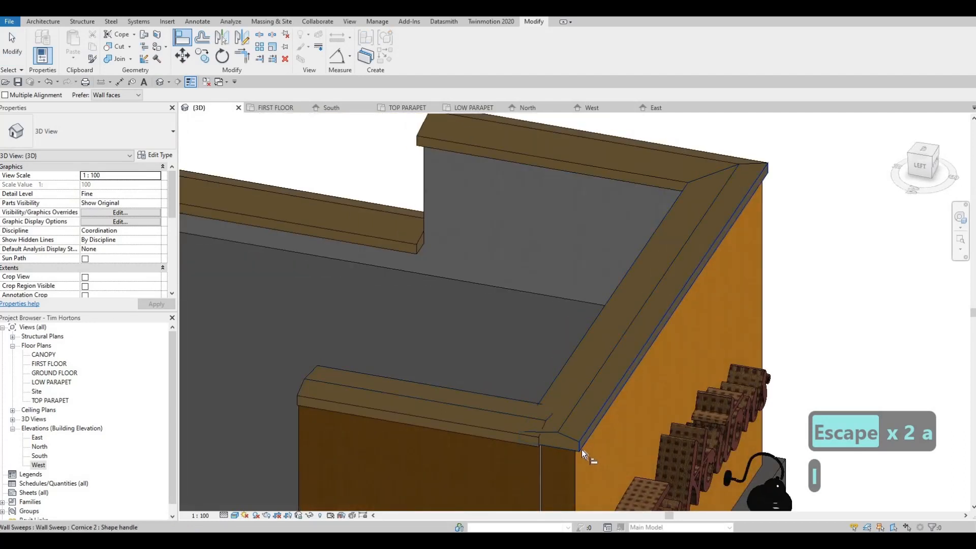
{"action": "left_click", "coordinate": [499, 441]}
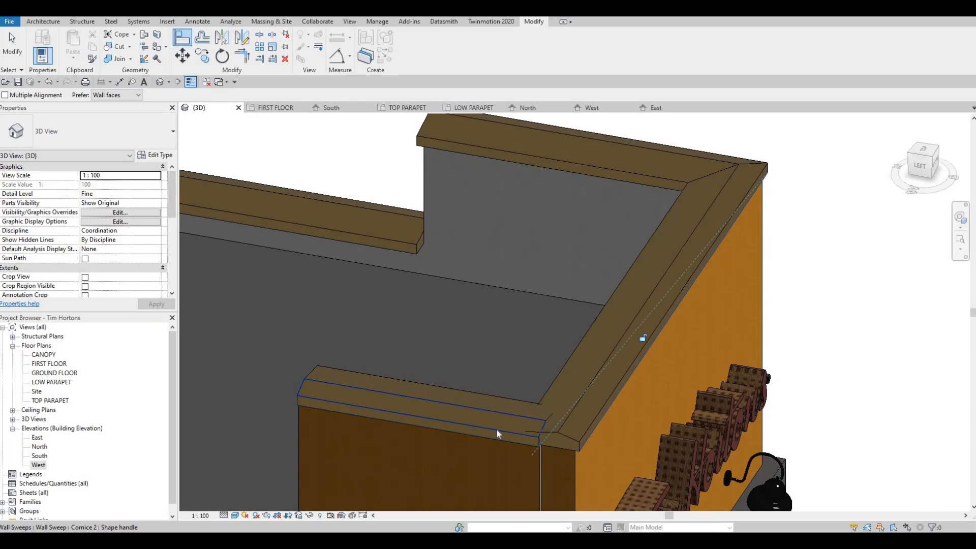
{"action": "key", "text": "Escape"}
{"action": "key", "text": "Escape"}
Step: Adjust the end of the short return wall's Cornice 2 sweep to meet the adjoining sweep at the orange tower's corner
{"action": "left_click", "coordinate": [535, 440]}
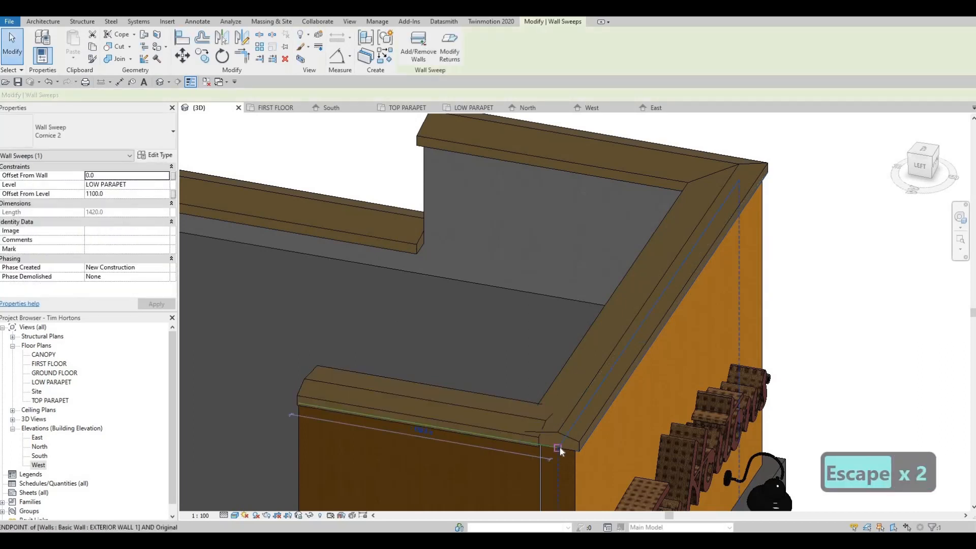
{"action": "left_click_drag", "start_coordinate": [559, 447], "coordinate": [523, 447]}
{"action": "key", "text": "Escape"}
{"action": "key", "text": "Escape"}
{"action": "middle_click_drag", "start_coordinate": [524, 447], "coordinate": [480, 435], "text": "shift"}
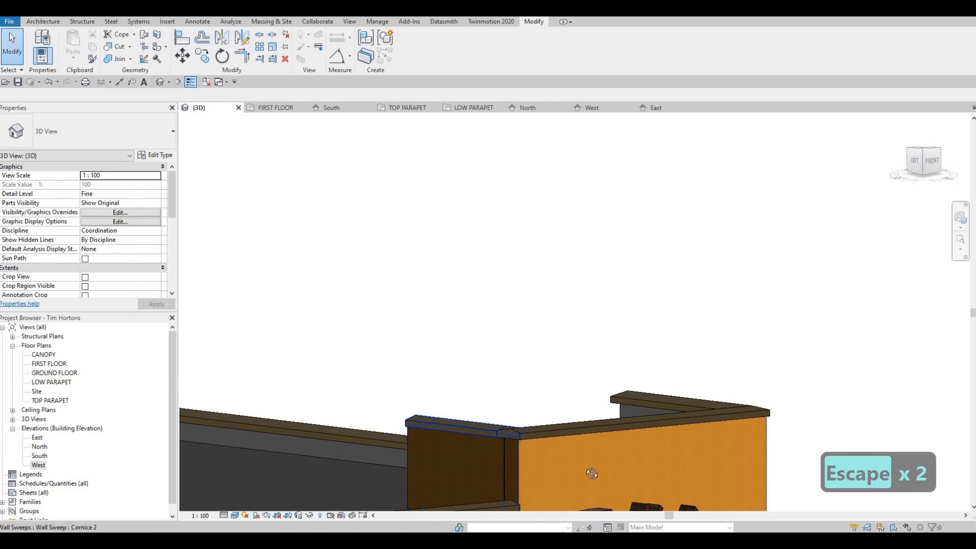
{"action": "middle_click_drag", "start_coordinate": [591, 473], "coordinate": [551, 413], "text": "shift"}
{"action": "scroll", "coordinate": [552, 371], "scroll_direction": "down", "scroll_amount": 2}
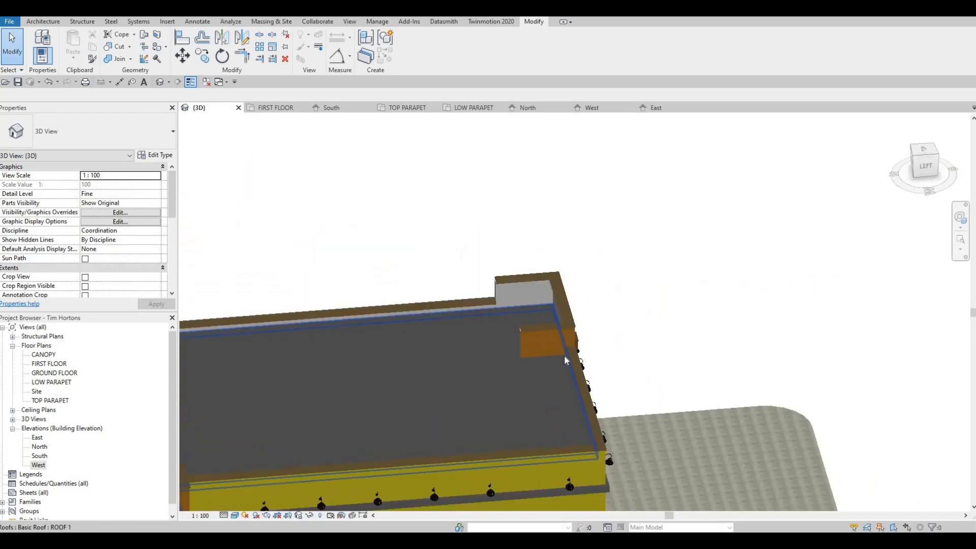
Step: Extend the front parapet's Cornice 2 sweep past the orange corner tower's return wall to a length of 19040 mm
{"action": "scroll", "coordinate": [570, 342], "scroll_direction": "up", "scroll_amount": 5}
{"action": "middle_click_drag", "start_coordinate": [535, 359], "coordinate": [511, 255], "text": "shift"}
{"action": "scroll", "coordinate": [562, 258], "scroll_direction": "down", "scroll_amount": 2}
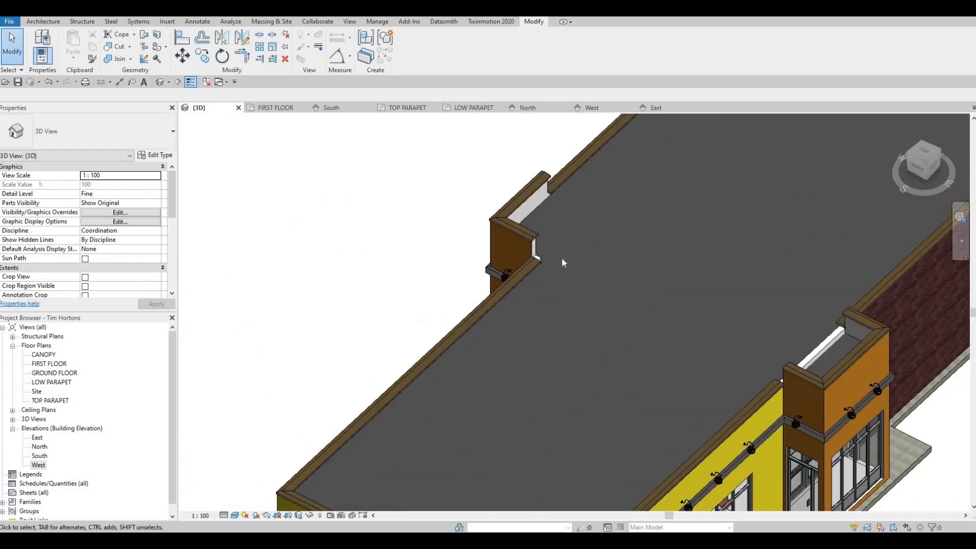
{"action": "scroll", "coordinate": [563, 273], "scroll_direction": "up", "scroll_amount": 4}
{"action": "left_click", "coordinate": [556, 265]}
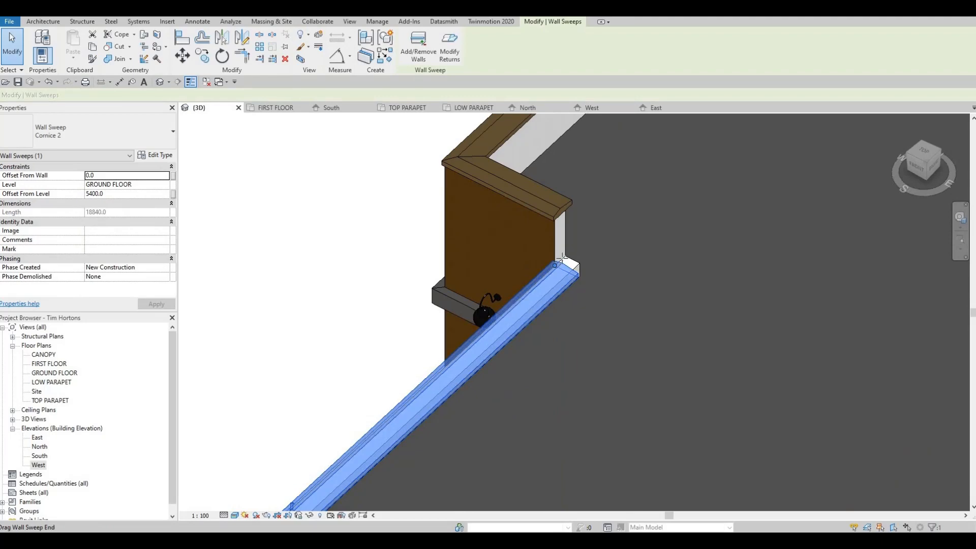
{"action": "key", "text": "l"}
{"action": "key", "text": "i"}
{"action": "left_click_drag", "start_coordinate": [613, 287], "coordinate": [612, 288]}
{"action": "scroll", "coordinate": [597, 307], "scroll_direction": "down", "scroll_amount": 5}
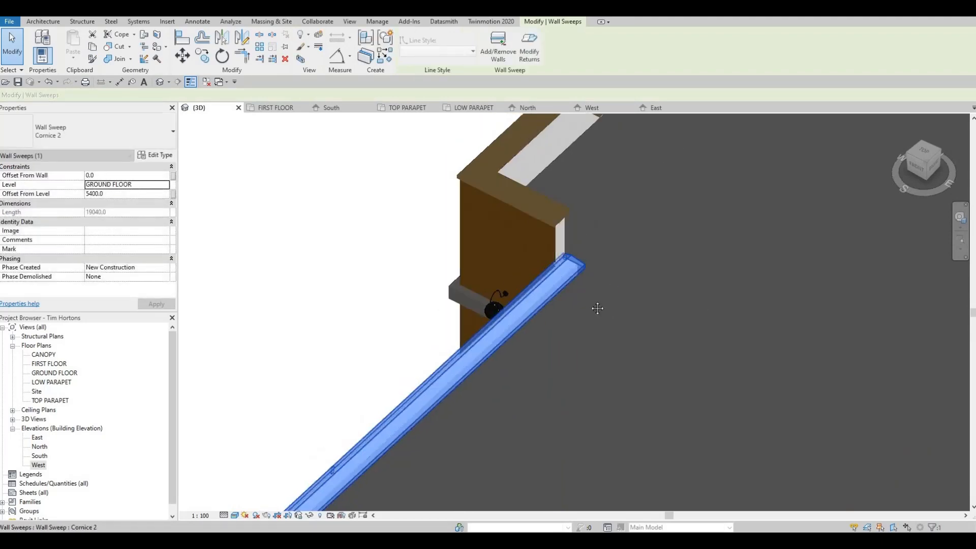
Step: Extend the yellow wall's Cornice 2 sweep behind the orange entrance tower up to the tower's far return wall
{"action": "middle_click_drag", "start_coordinate": [729, 359], "coordinate": [620, 358]}
{"action": "scroll", "coordinate": [676, 416], "scroll_direction": "up", "scroll_amount": 2}
{"action": "key", "text": "Escape"}
{"action": "scroll", "coordinate": [673, 419], "scroll_direction": "up", "scroll_amount": 2}
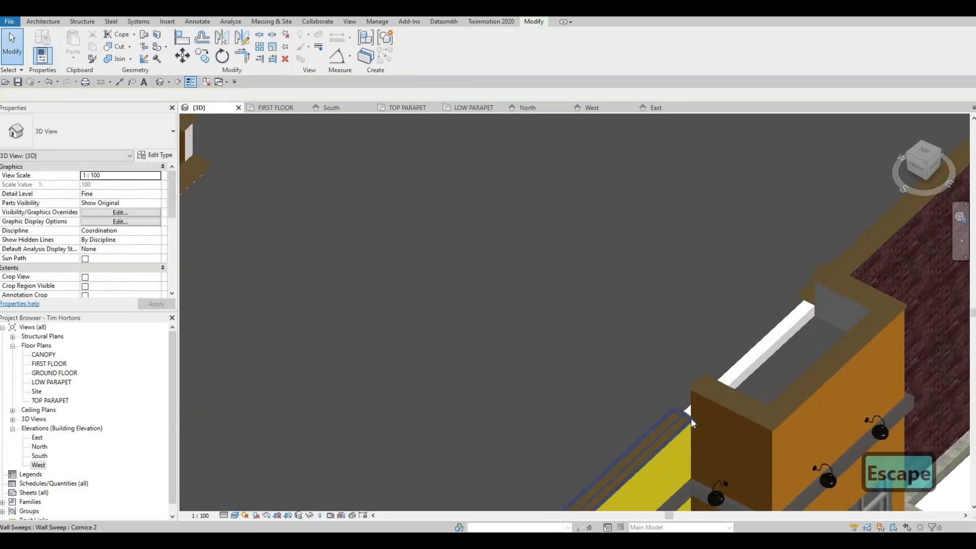
{"action": "left_click", "coordinate": [683, 424]}
{"action": "left_click_drag", "start_coordinate": [813, 307], "coordinate": [813, 306]}
{"action": "key", "text": "Escape"}
{"action": "key", "text": "Escape"}
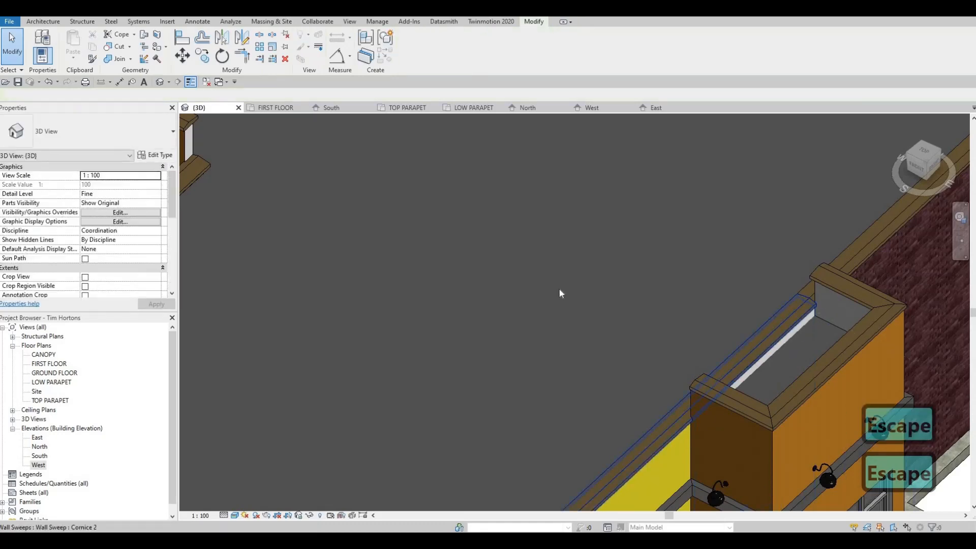
Step: Duplicate the Cornice 2 wall sweep type as a new type named Cornice 3
{"action": "scroll", "coordinate": [559, 289], "scroll_direction": "down", "scroll_amount": 2}
{"action": "middle_click_drag", "start_coordinate": [544, 282], "coordinate": [596, 325]}
{"action": "scroll", "coordinate": [558, 340], "scroll_direction": "down", "scroll_amount": 3}
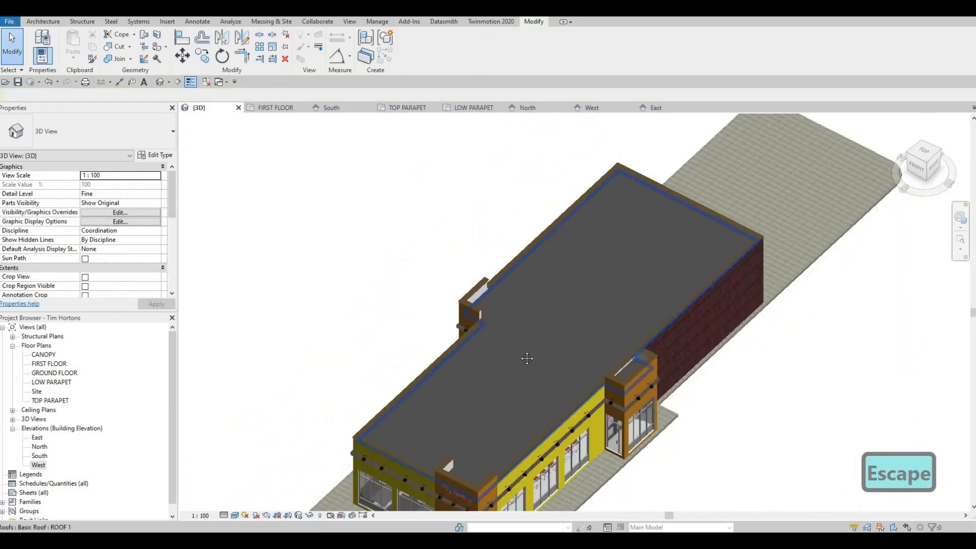
{"action": "middle_click_drag", "start_coordinate": [527, 358], "coordinate": [473, 362], "text": "shift"}
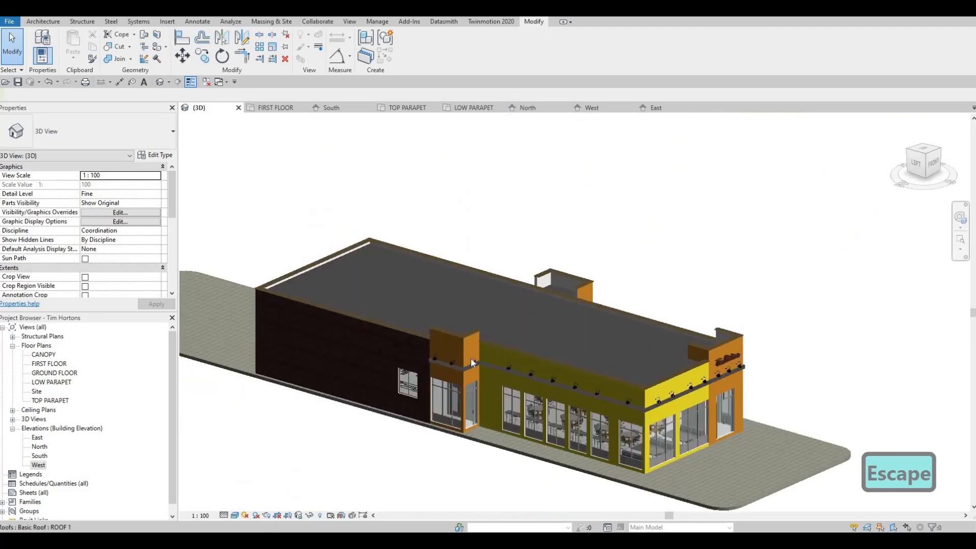
{"action": "scroll", "coordinate": [473, 363], "scroll_direction": "up", "scroll_amount": 5}
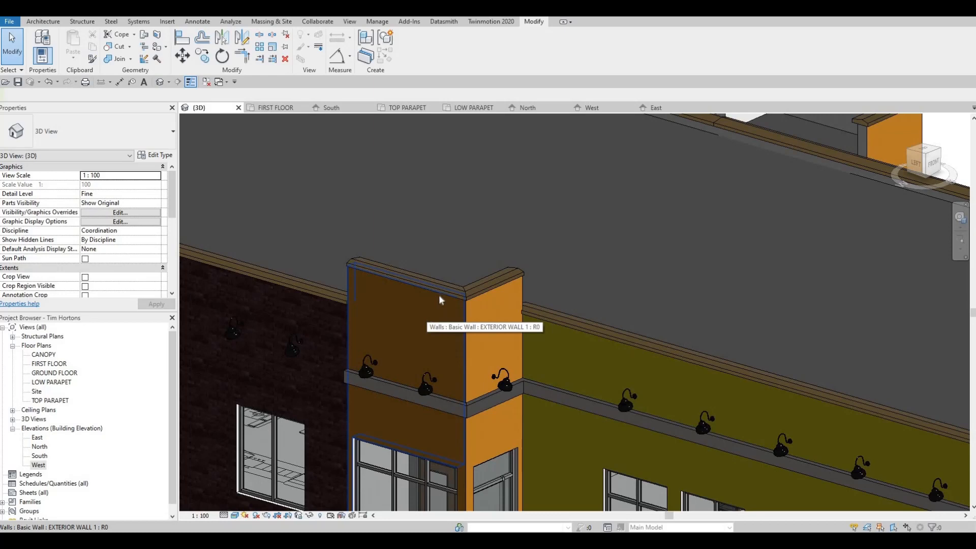
{"action": "scroll", "coordinate": [484, 350], "scroll_direction": "down", "scroll_amount": 3}
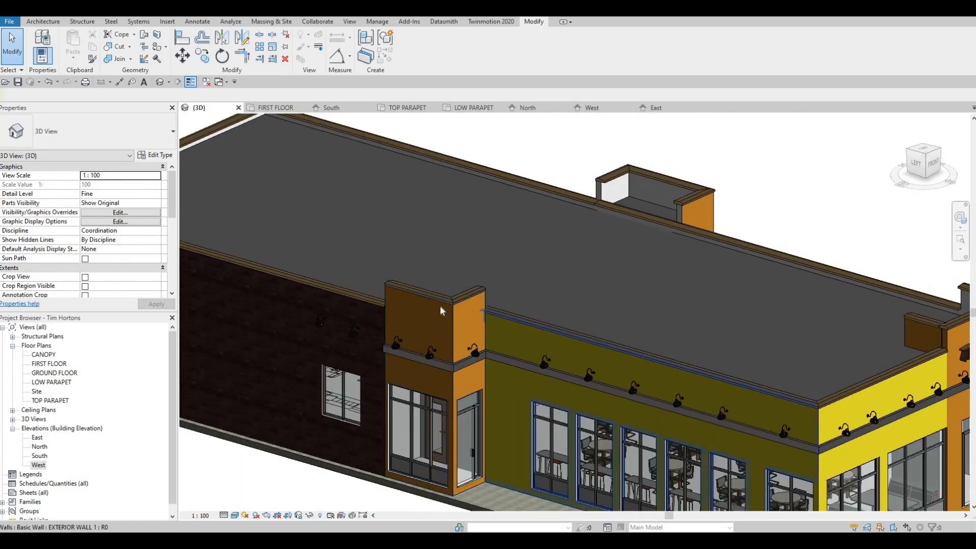
{"action": "scroll", "coordinate": [440, 306], "scroll_direction": "up", "scroll_amount": 2}
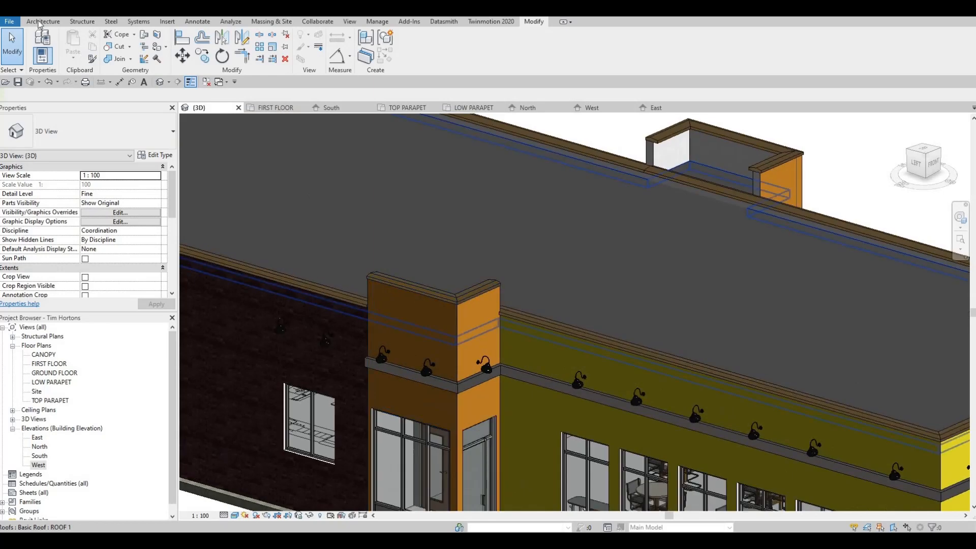
{"action": "left_click", "coordinate": [37, 59]}
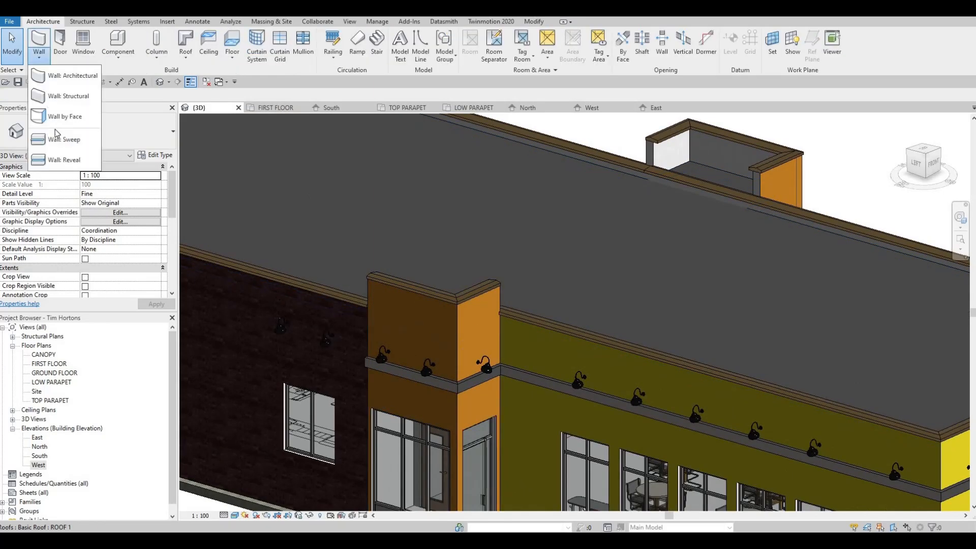
{"action": "left_click", "coordinate": [65, 139]}
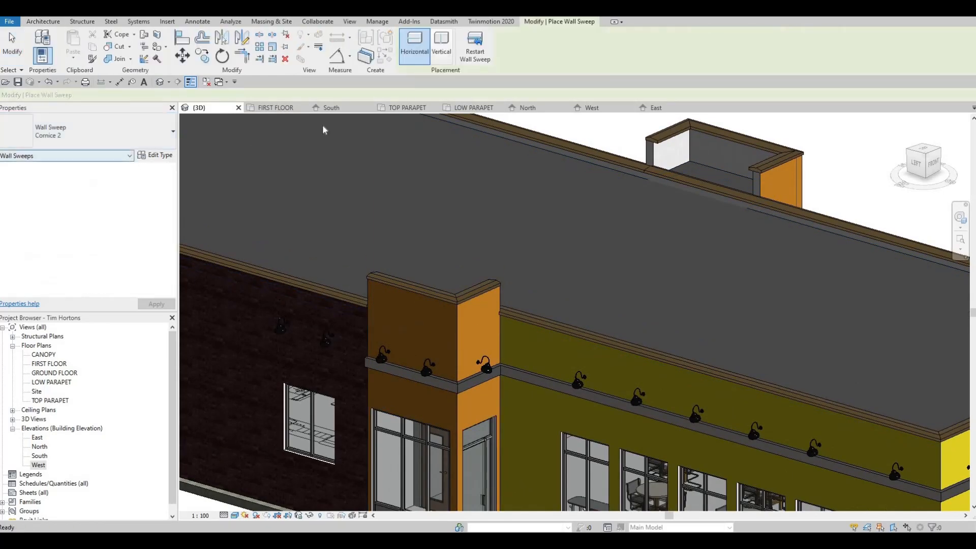
{"action": "left_click", "coordinate": [161, 155]}
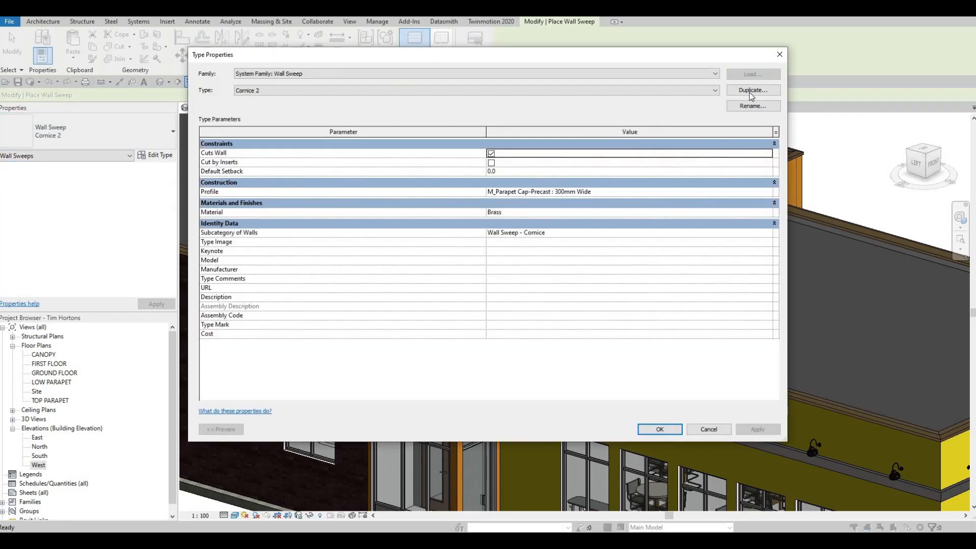
{"action": "left_click", "coordinate": [753, 90]}
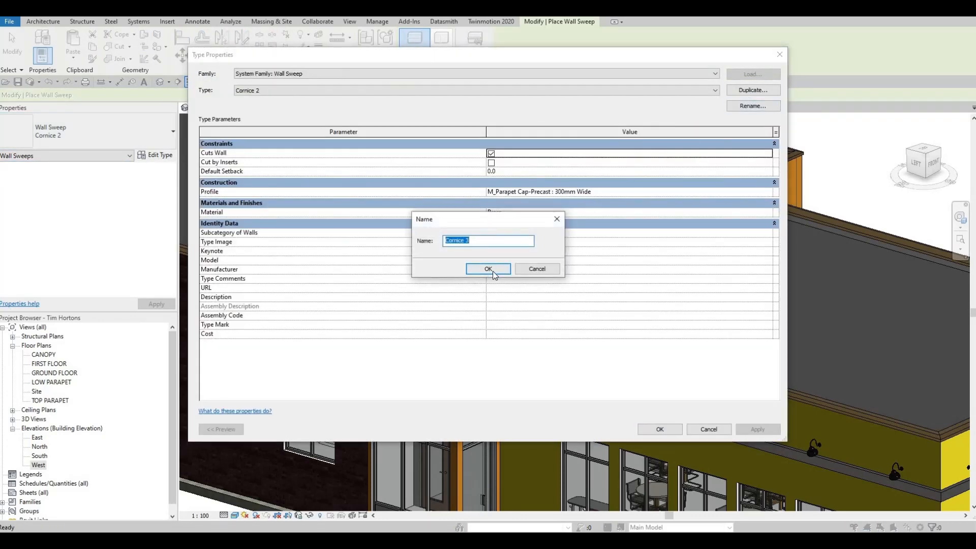
{"action": "left_click", "coordinate": [488, 269]}
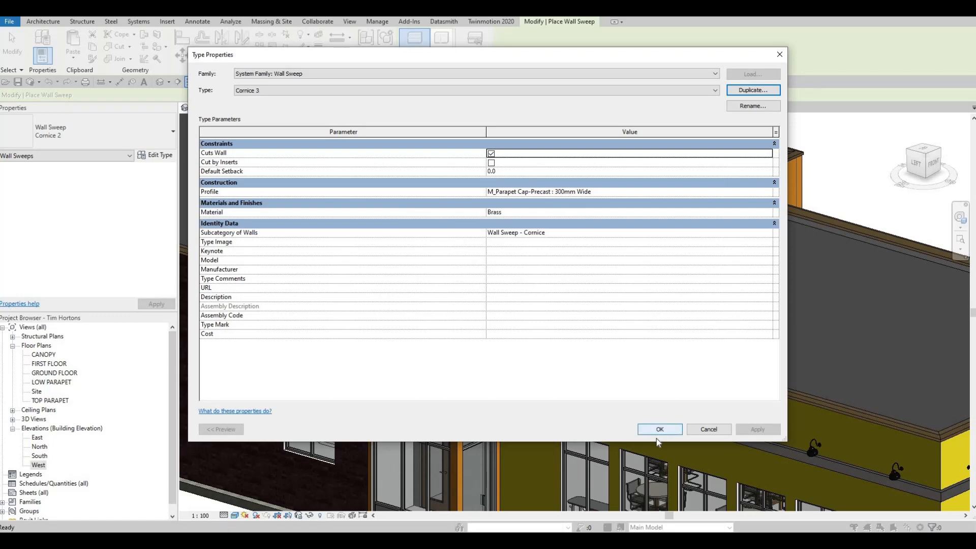
Step: Set the Cornice 3 wall sweep type's profile to M_C Shapes-Profile : C250X30
{"action": "left_click", "coordinate": [772, 236]}
{"action": "left_click", "coordinate": [767, 234]}
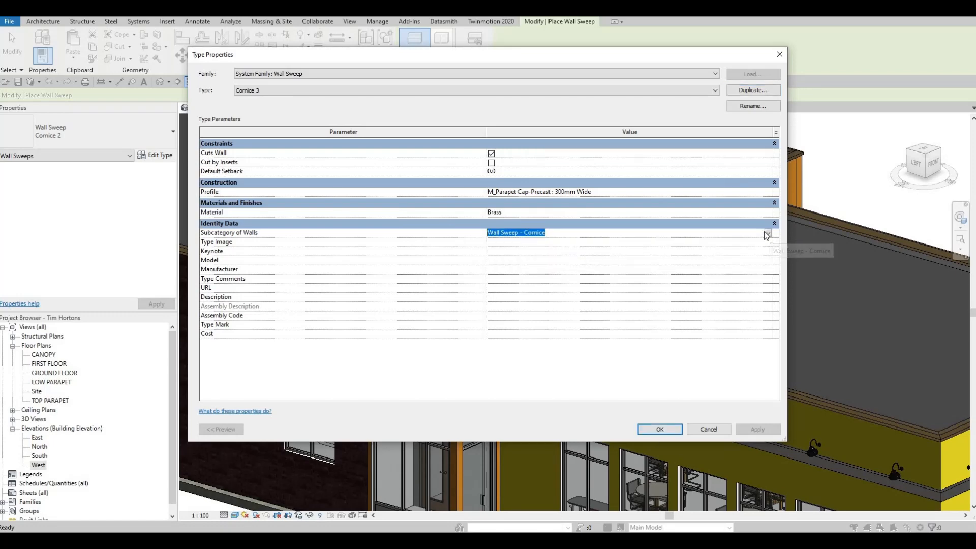
{"action": "left_click", "coordinate": [764, 224]}
{"action": "left_click", "coordinate": [765, 226]}
{"action": "left_click", "coordinate": [766, 234]}
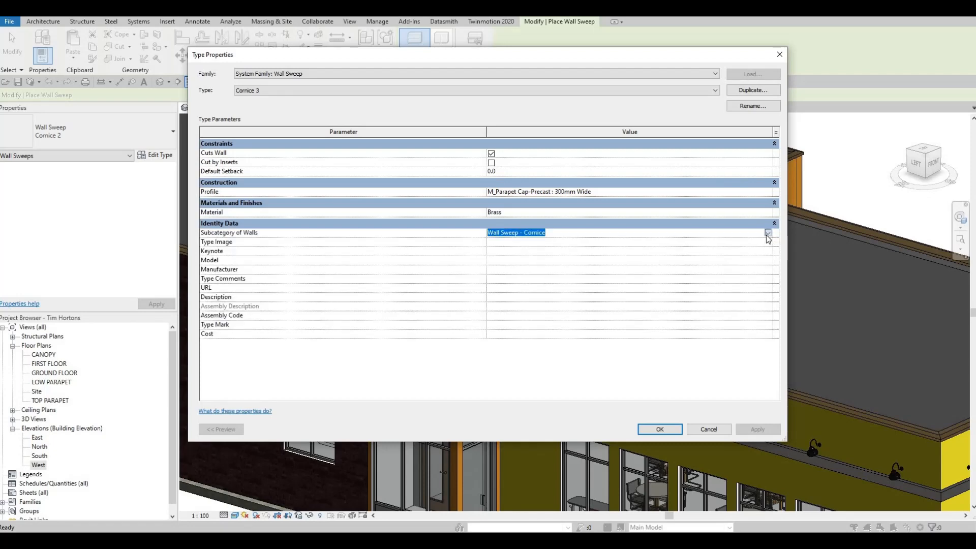
{"action": "left_click", "coordinate": [767, 234]}
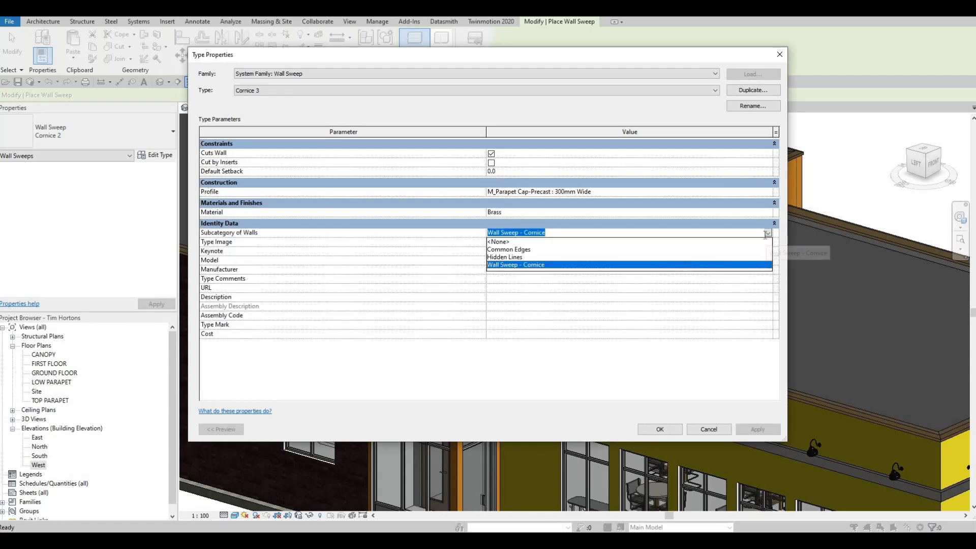
{"action": "left_click", "coordinate": [768, 193]}
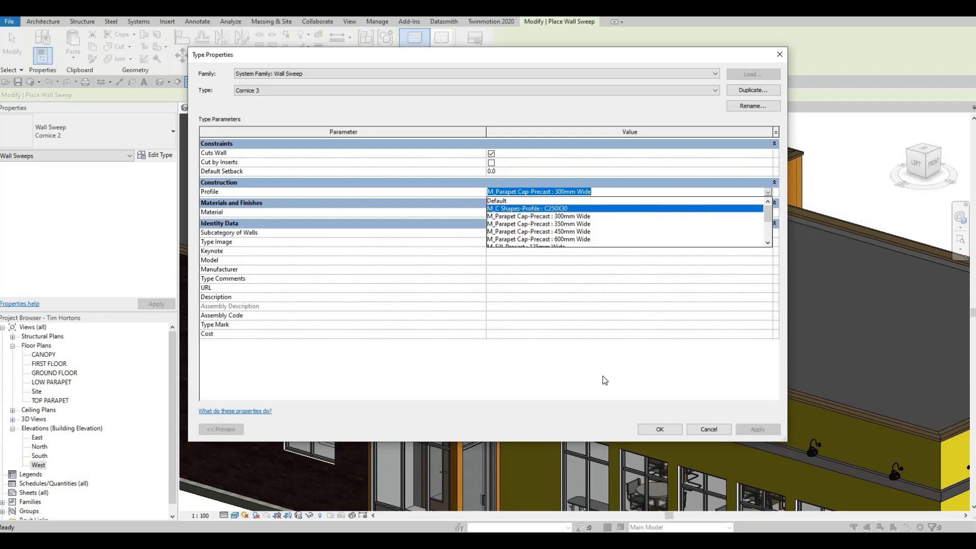
{"action": "left_click", "coordinate": [540, 209]}
{"action": "key", "text": "Return"}
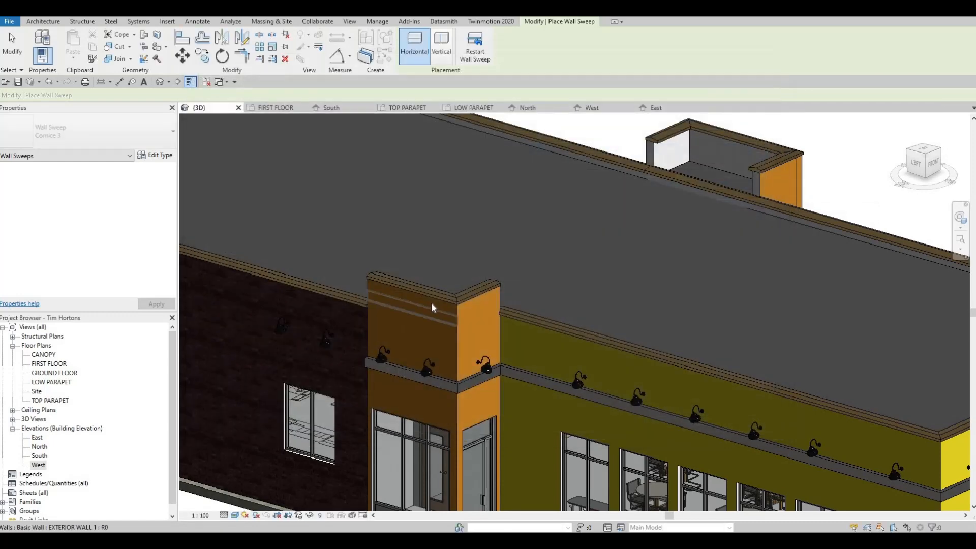
Step: Place a horizontal Cornice 3 sweep just below the cap on the orange tower's wider, shaded wall
{"action": "scroll", "coordinate": [431, 303], "scroll_direction": "up", "scroll_amount": 4}
{"action": "scroll", "coordinate": [431, 300], "scroll_direction": "up", "scroll_amount": 3}
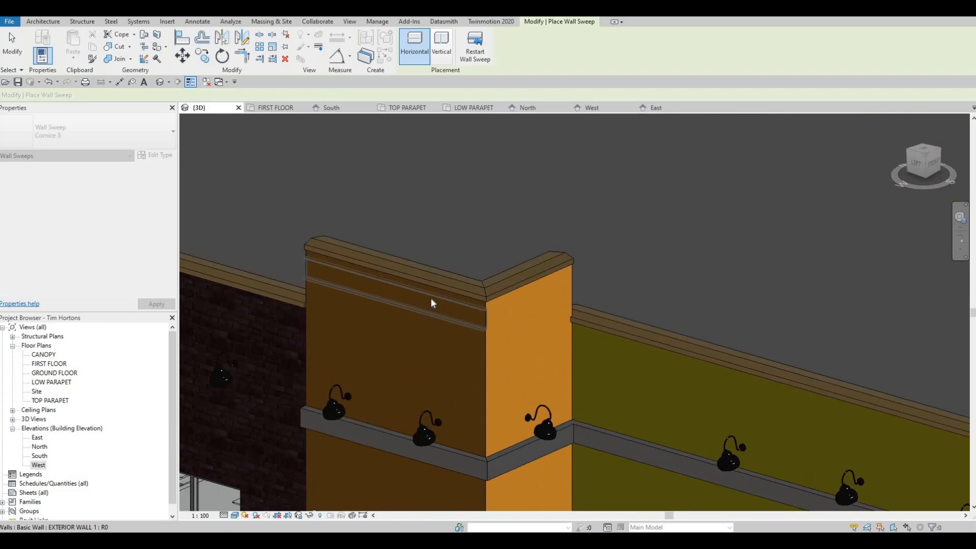
{"action": "left_click", "coordinate": [430, 297]}
{"action": "key", "text": "Escape"}
{"action": "key", "text": "Escape"}
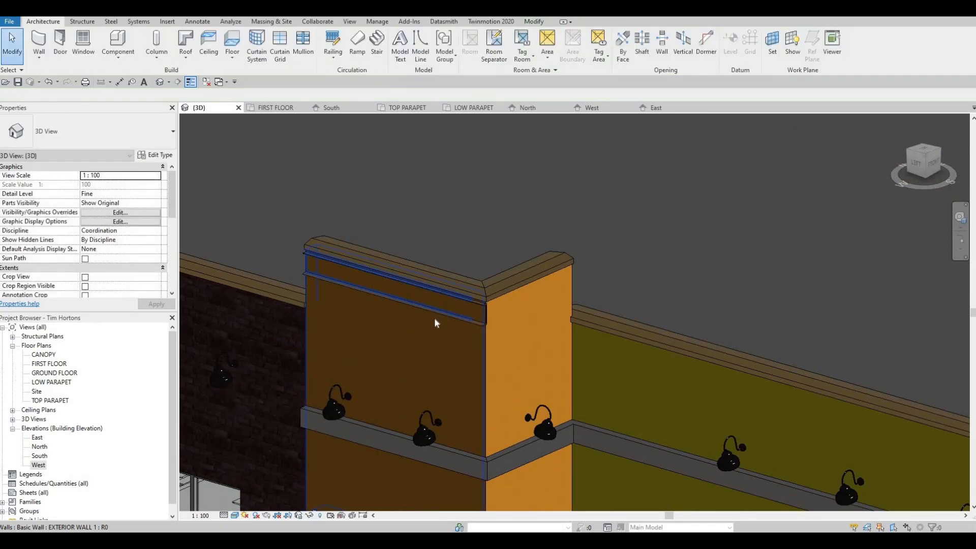
Step: Delete the Cornice 3 sweep from below the orange tower's parapet cap
{"action": "scroll", "coordinate": [535, 316], "scroll_direction": "up", "scroll_amount": 5}
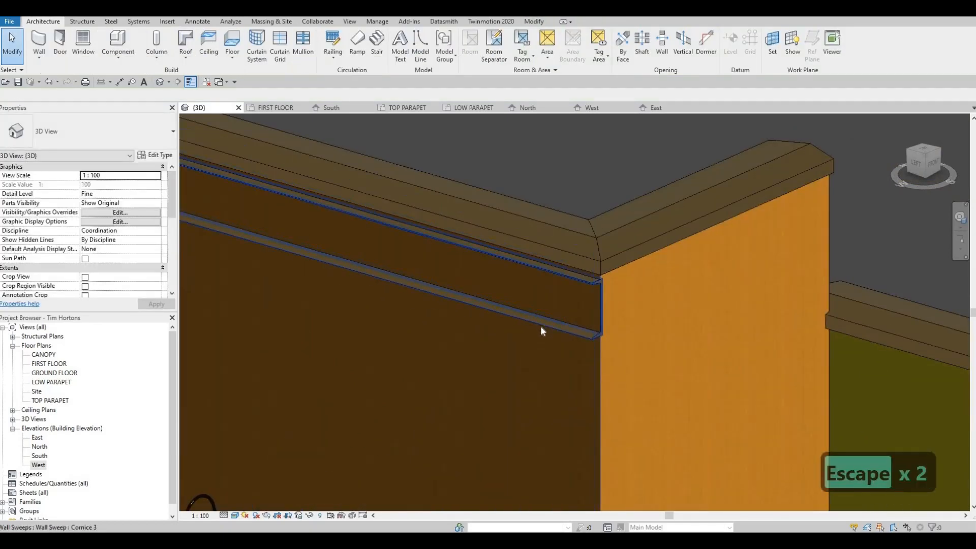
{"action": "left_click", "coordinate": [486, 301]}
{"action": "key", "text": "Delete"}
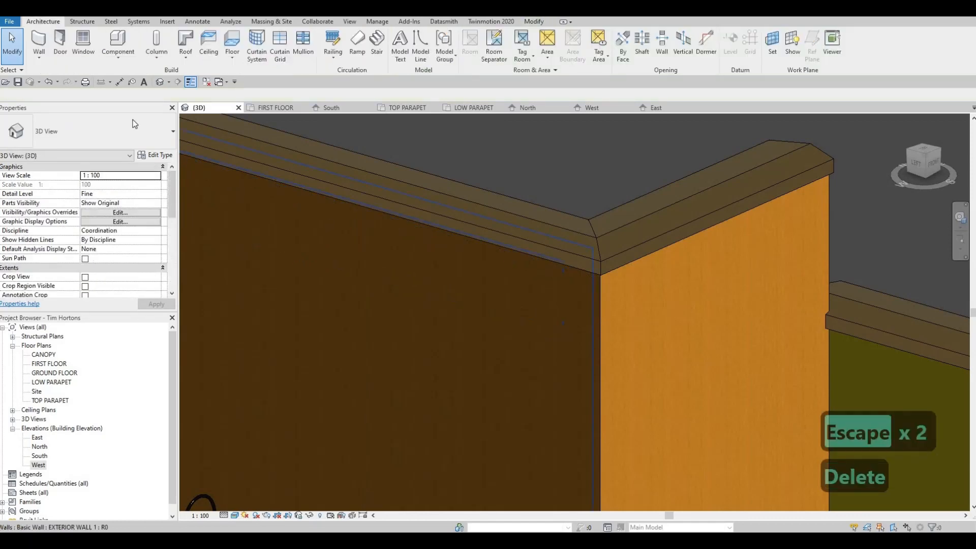
Step: Examine the profiles available for the Cornice 3 wall sweep type without changing its settings
{"action": "left_click", "coordinate": [39, 57]}
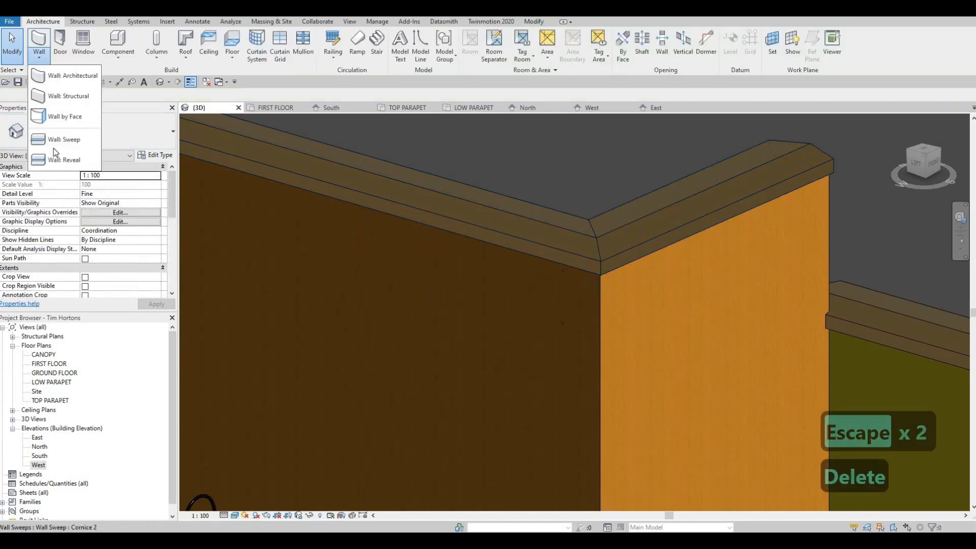
{"action": "left_click", "coordinate": [51, 138]}
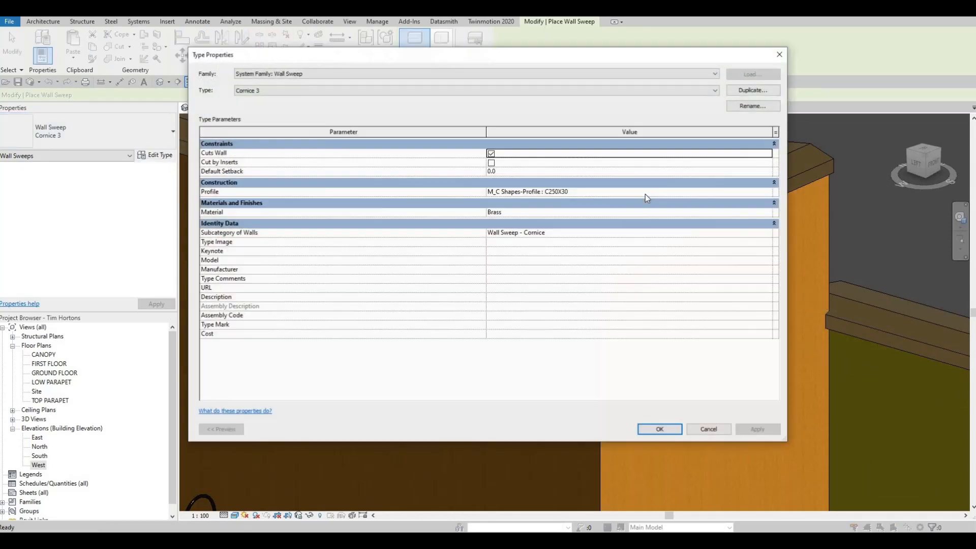
{"action": "left_click", "coordinate": [755, 192]}
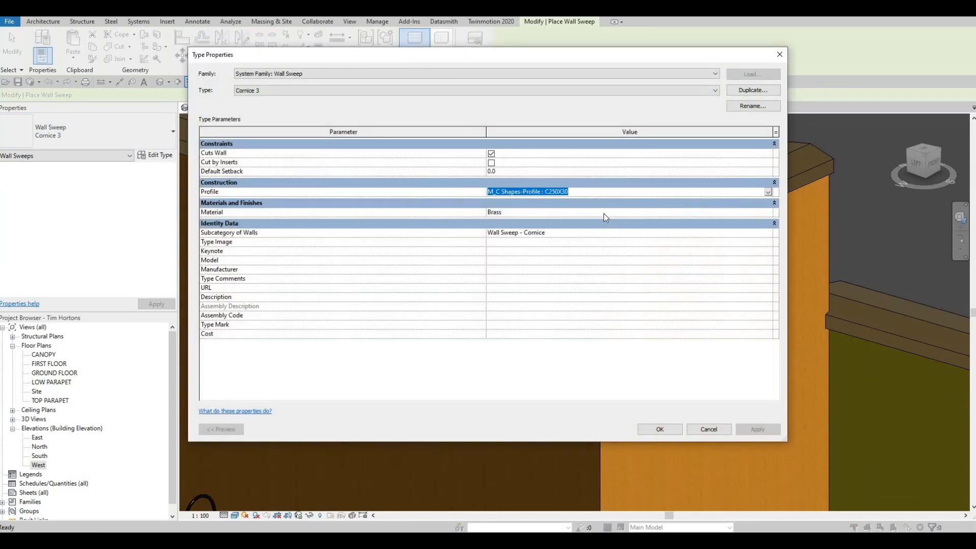
{"action": "scroll", "coordinate": [570, 232], "scroll_direction": "down", "scroll_amount": 2}
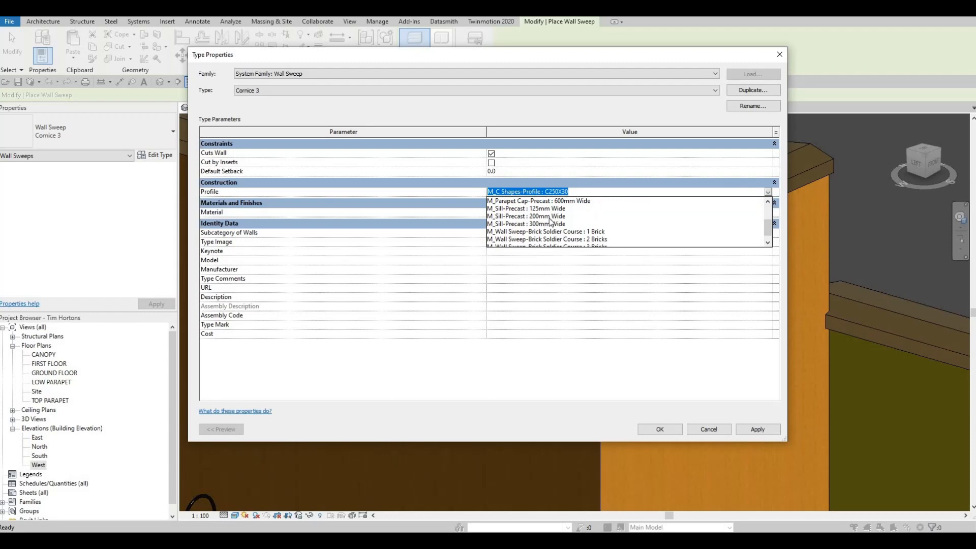
{"action": "scroll", "coordinate": [549, 229], "scroll_direction": "down", "scroll_amount": 1}
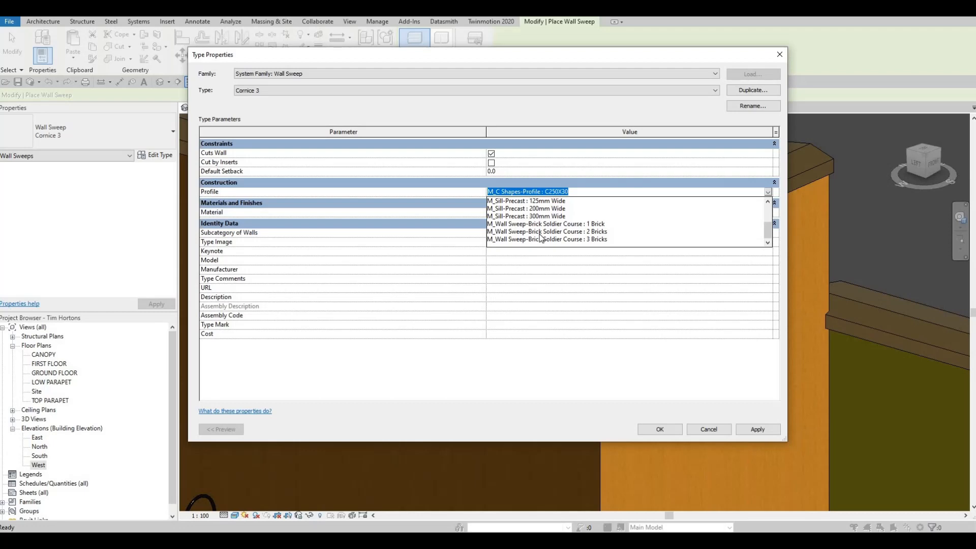
{"action": "key", "text": "Escape"}
{"action": "key", "text": "Escape"}
{"action": "key", "text": "Escape"}
{"action": "key", "text": "Escape"}
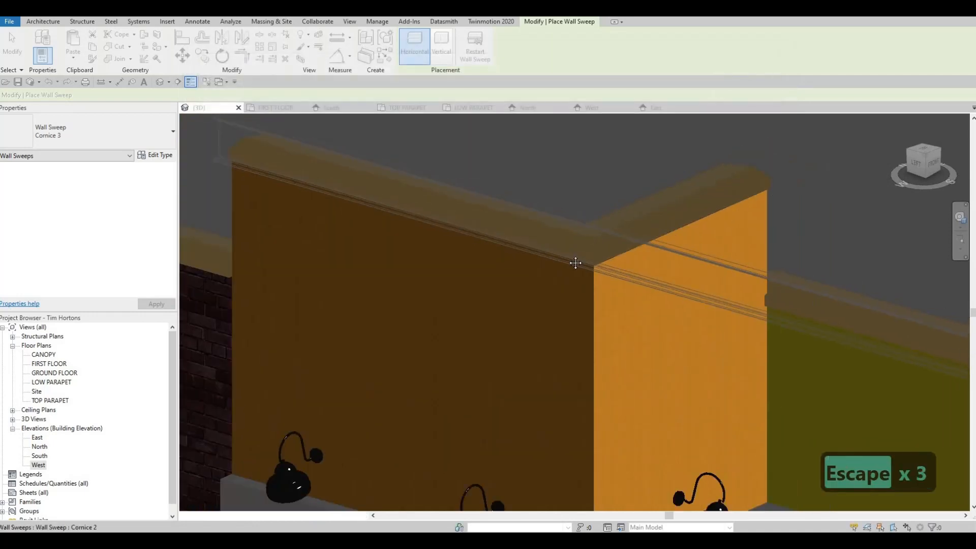
{"action": "key", "text": "Escape"}
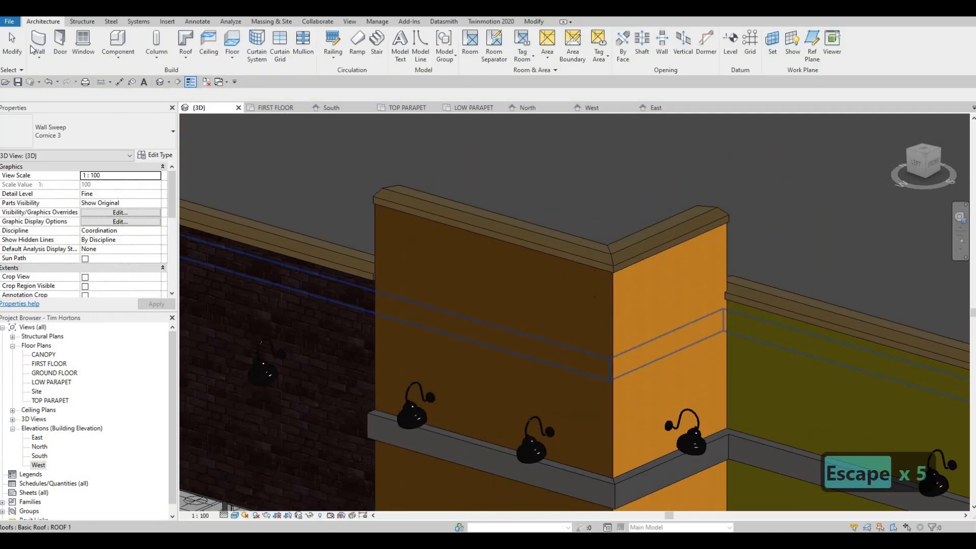
Step: Save the Tim Hortons project
{"action": "left_click", "coordinate": [18, 82]}
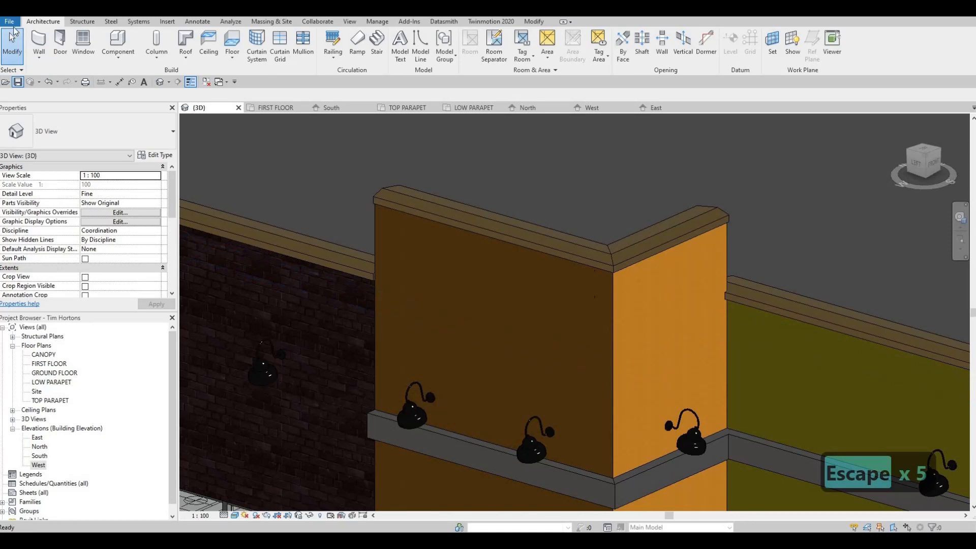
{"action": "left_click", "coordinate": [9, 21]}
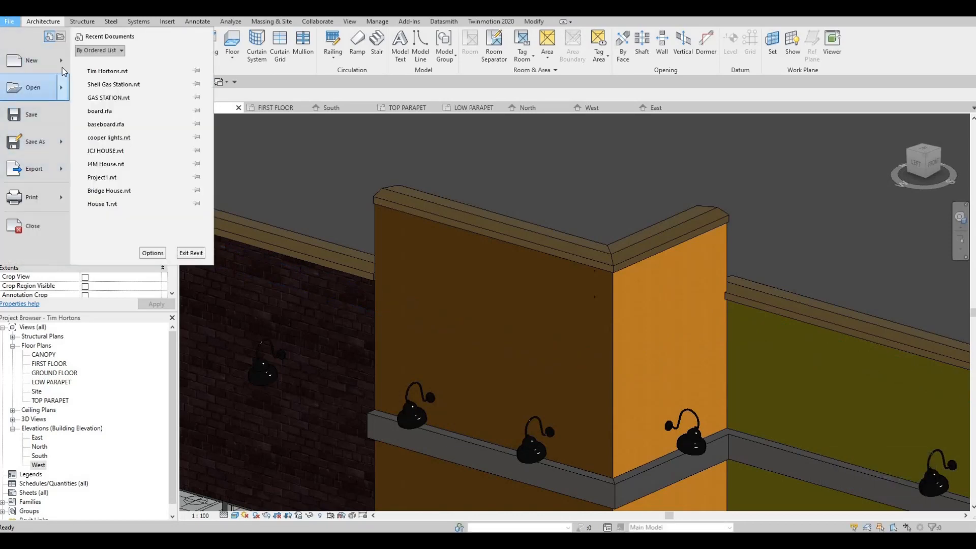
{"action": "mouse_move", "coordinate": [65, 66]}
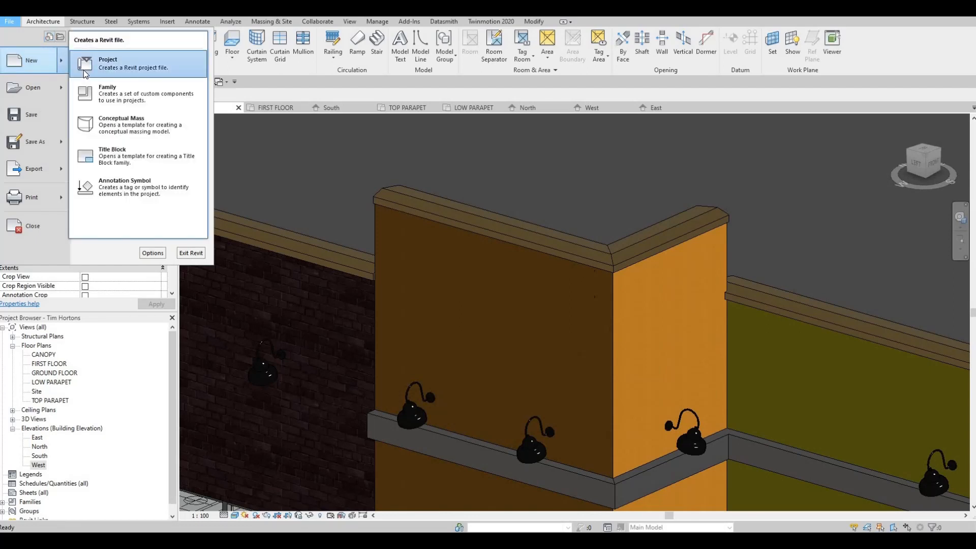
{"action": "mouse_move", "coordinate": [63, 88]}
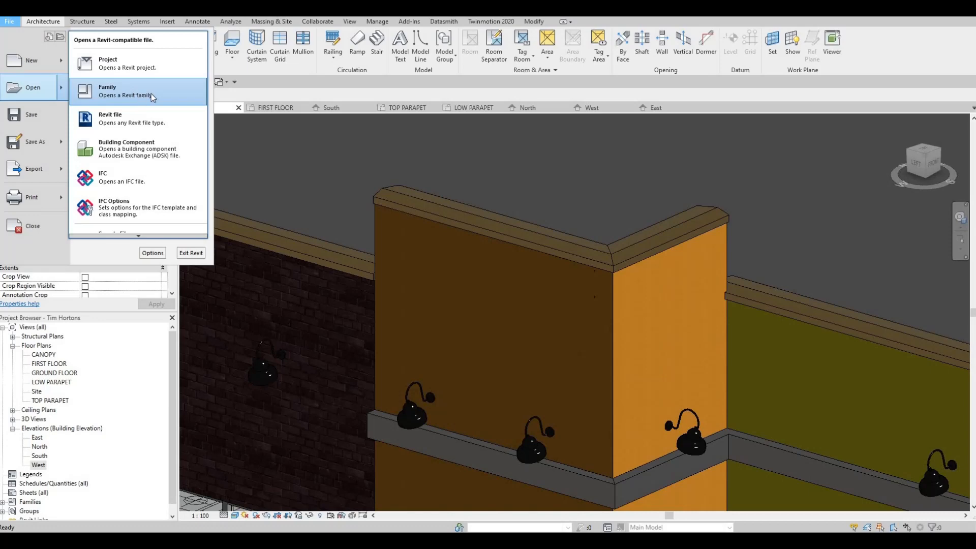
{"action": "left_click", "coordinate": [364, 162]}
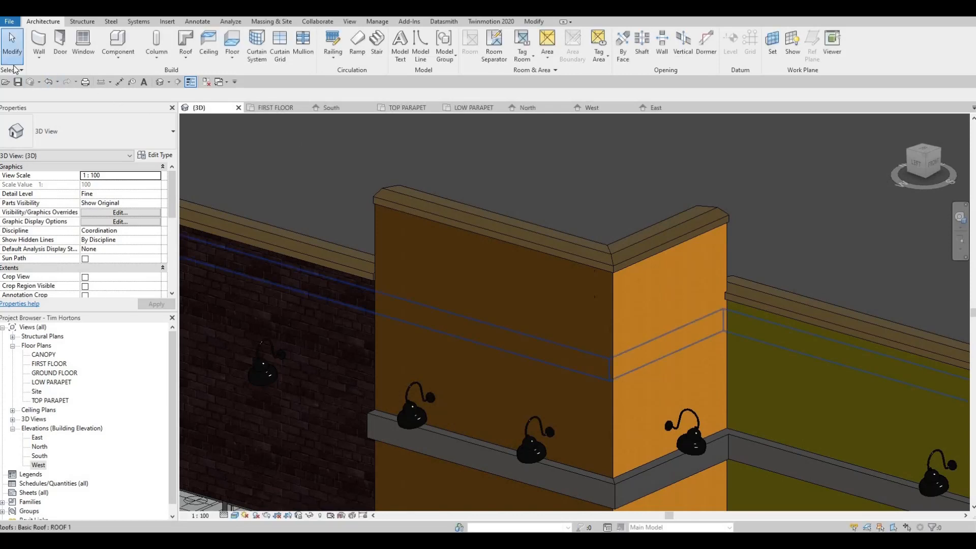
{"action": "left_click", "coordinate": [10, 21]}
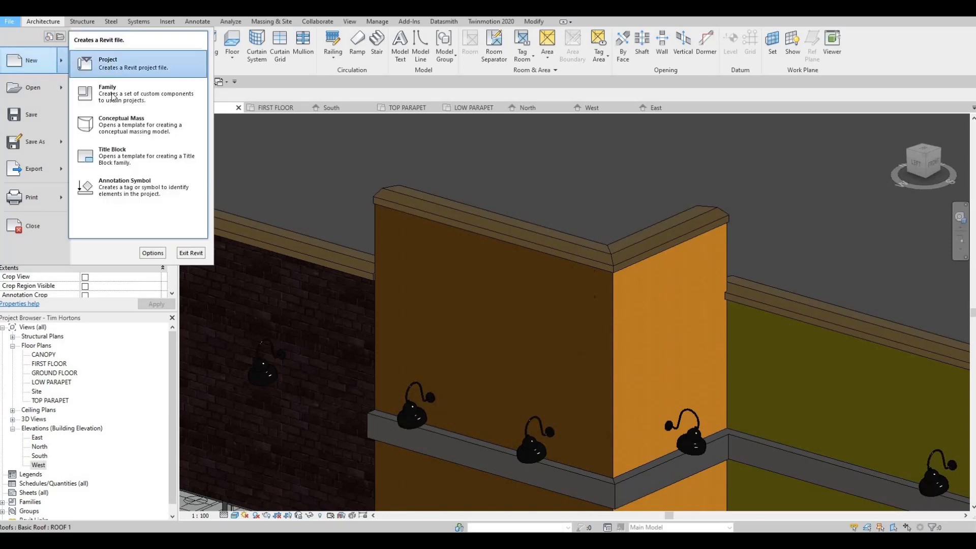
{"action": "left_click", "coordinate": [111, 93]}
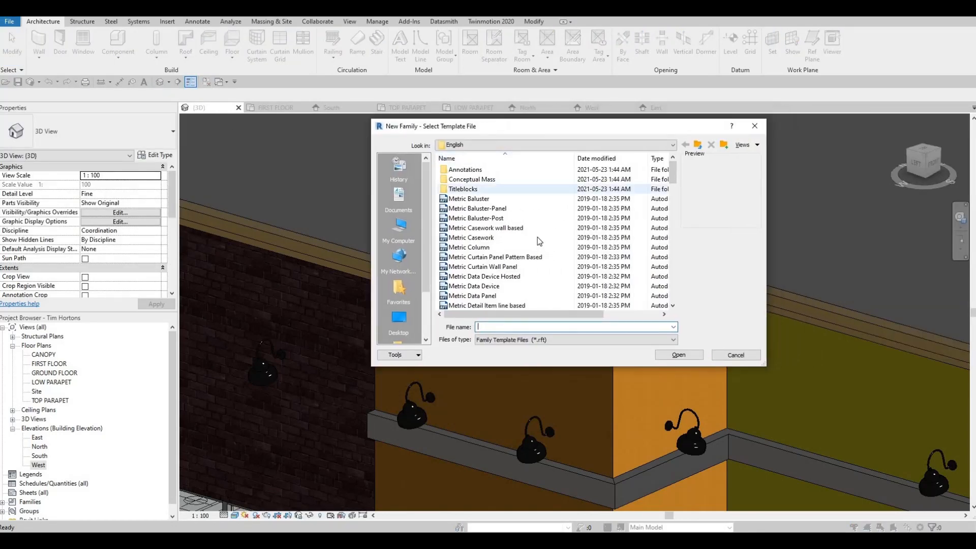
{"action": "scroll", "coordinate": [519, 285], "scroll_direction": "down", "scroll_amount": 1}
{"action": "scroll", "coordinate": [519, 289], "scroll_direction": "down", "scroll_amount": 3}
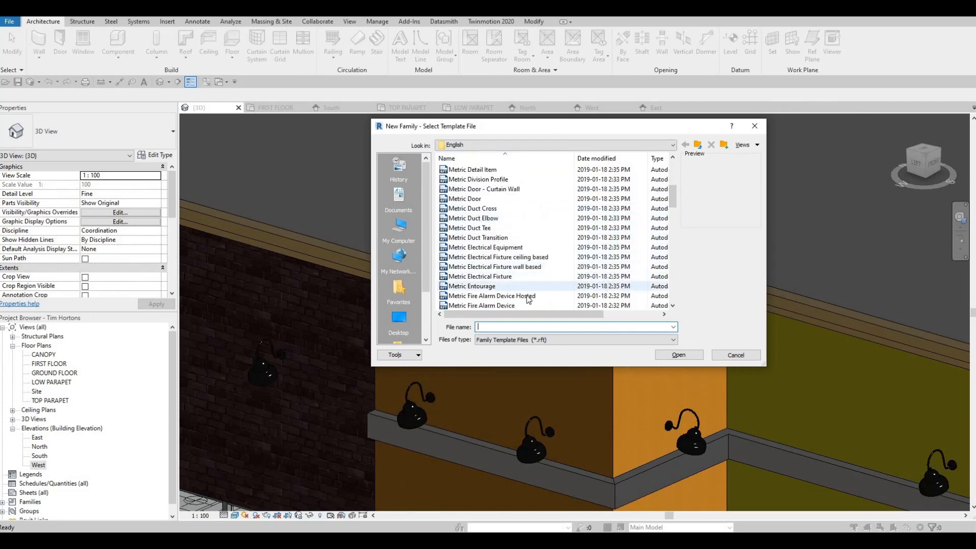
{"action": "scroll", "coordinate": [529, 300], "scroll_direction": "down", "scroll_amount": 8}
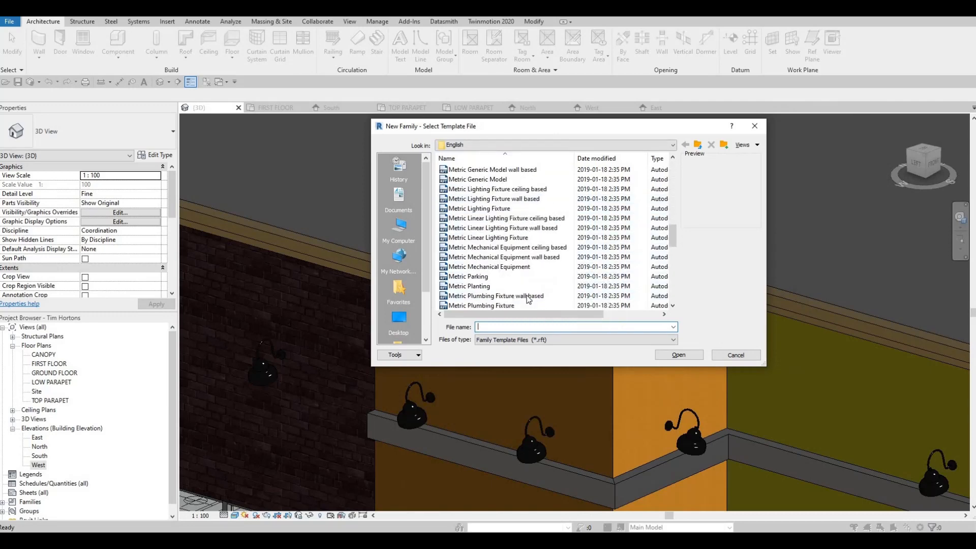
{"action": "scroll", "coordinate": [529, 299], "scroll_direction": "down", "scroll_amount": 2}
{"action": "left_click", "coordinate": [559, 267]}
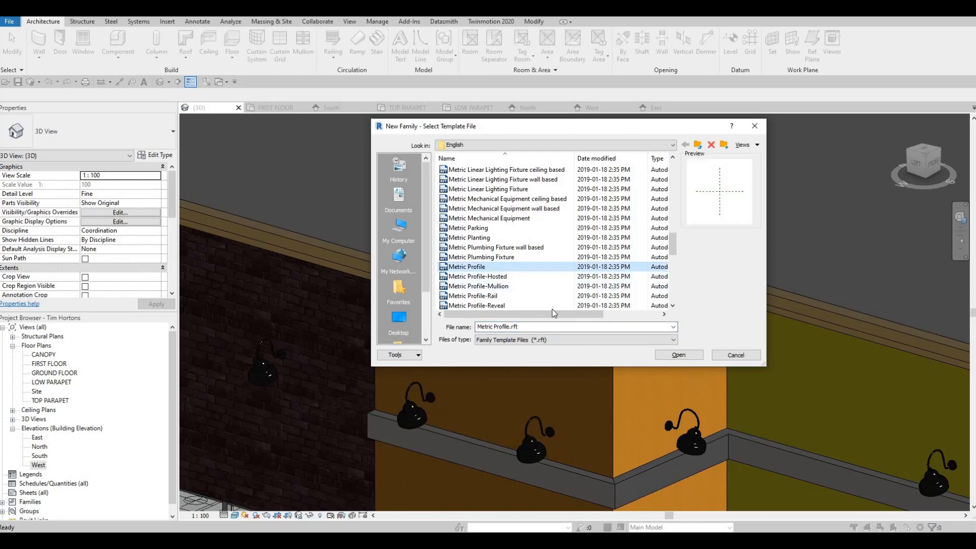
{"action": "scroll", "coordinate": [526, 299], "scroll_direction": "down", "scroll_amount": 2}
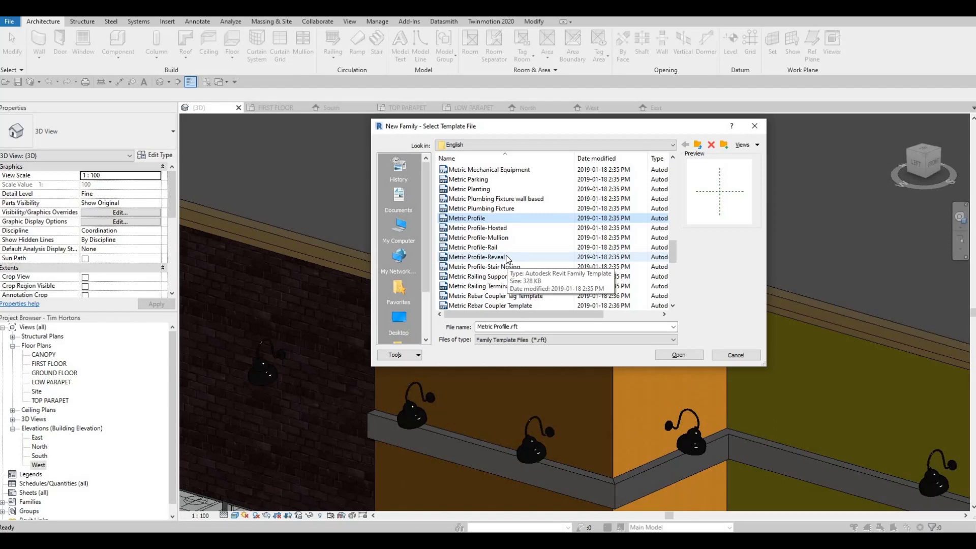
{"action": "key", "text": "Escape"}
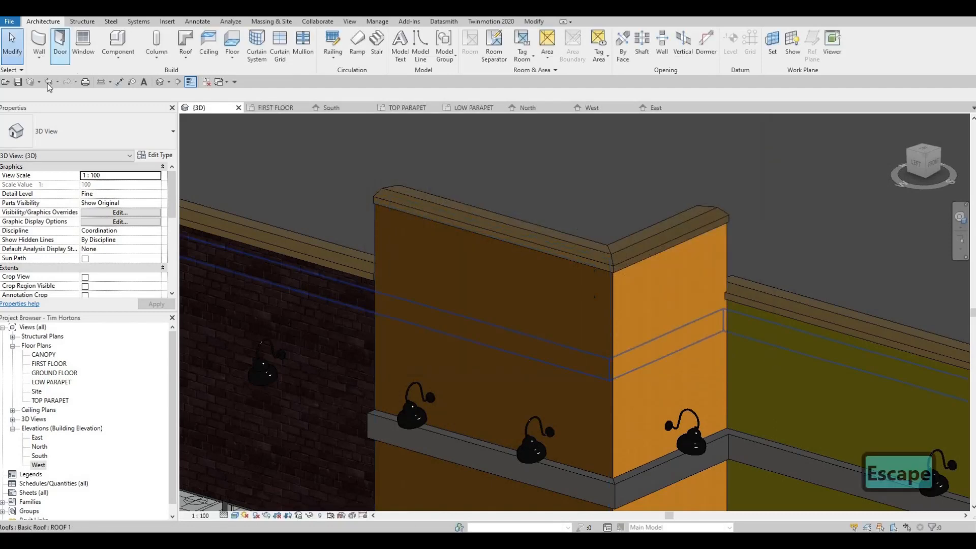
{"action": "left_click", "coordinate": [39, 57]}
{"action": "left_click", "coordinate": [65, 142]}
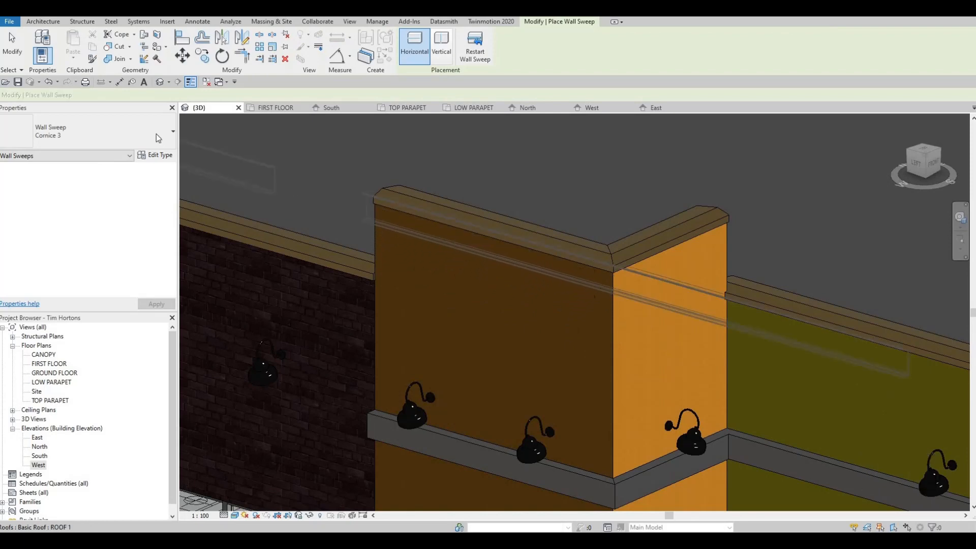
{"action": "key", "text": "Escape"}
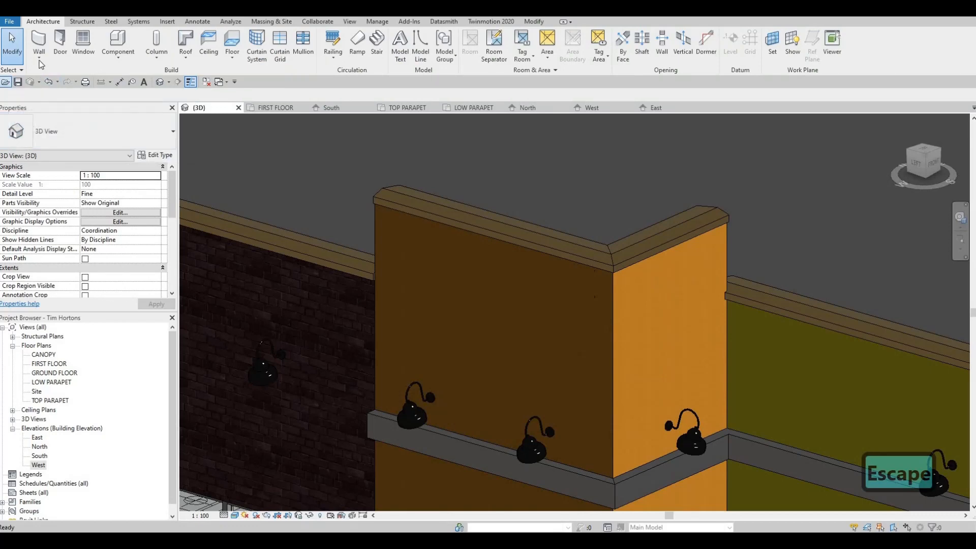
Step: Open the East elevation at the tower's parapet cap
{"action": "scroll", "coordinate": [577, 255], "scroll_direction": "down", "scroll_amount": 5}
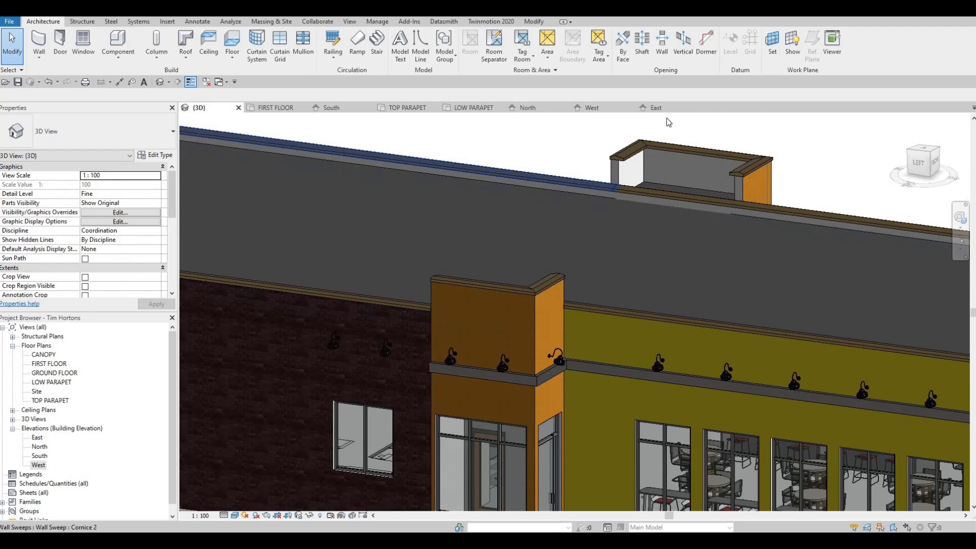
{"action": "left_click", "coordinate": [663, 108]}
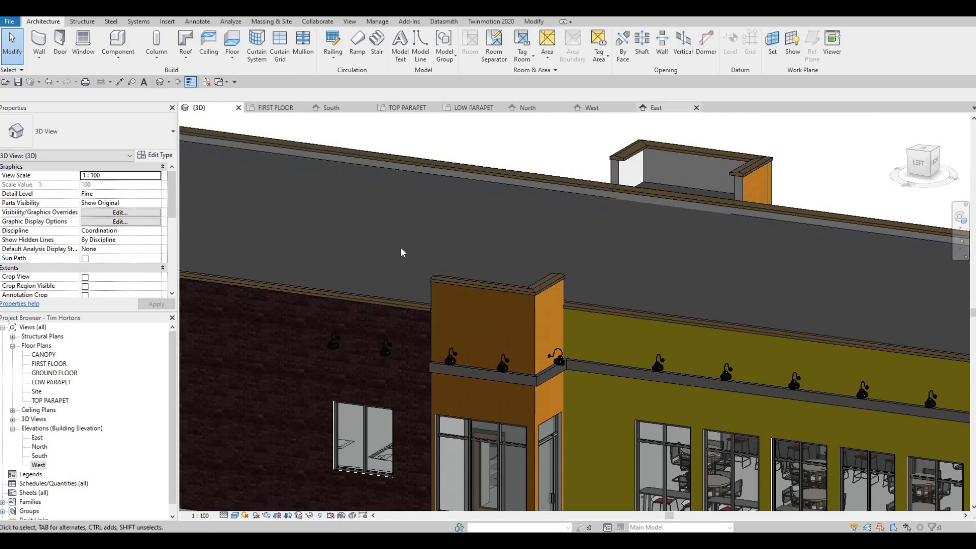
{"action": "scroll", "coordinate": [301, 202], "scroll_direction": "up", "scroll_amount": 7}
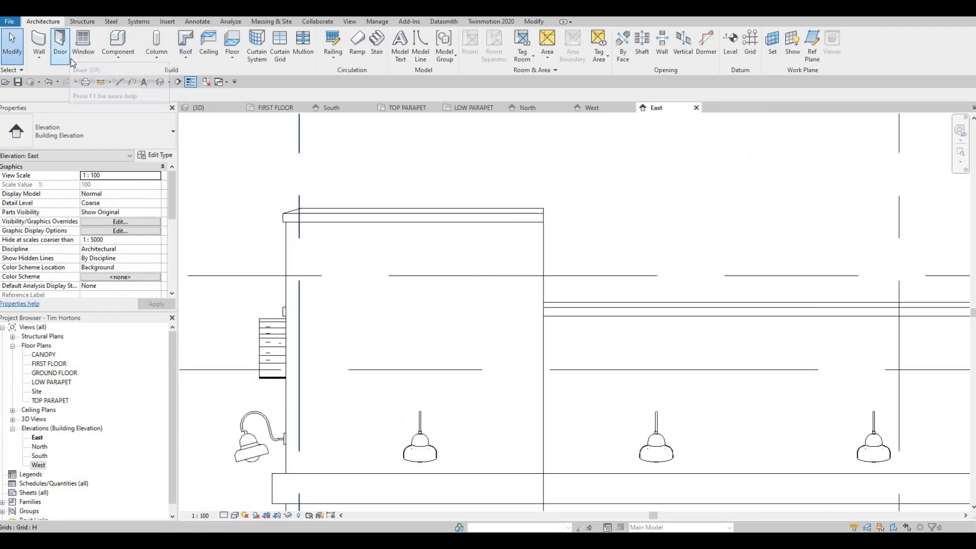
Step: Measure how far the tower's Cornice 2 cap overhangs the wall face in the East elevation, using a temporary detail line
{"action": "left_click", "coordinate": [117, 82]}
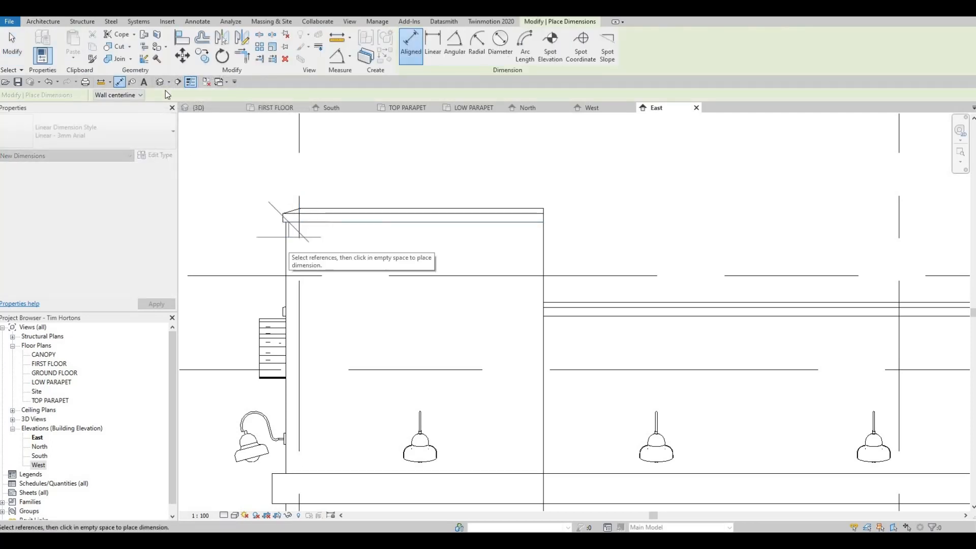
{"action": "key", "text": "Escape"}
{"action": "left_click", "coordinate": [196, 22]}
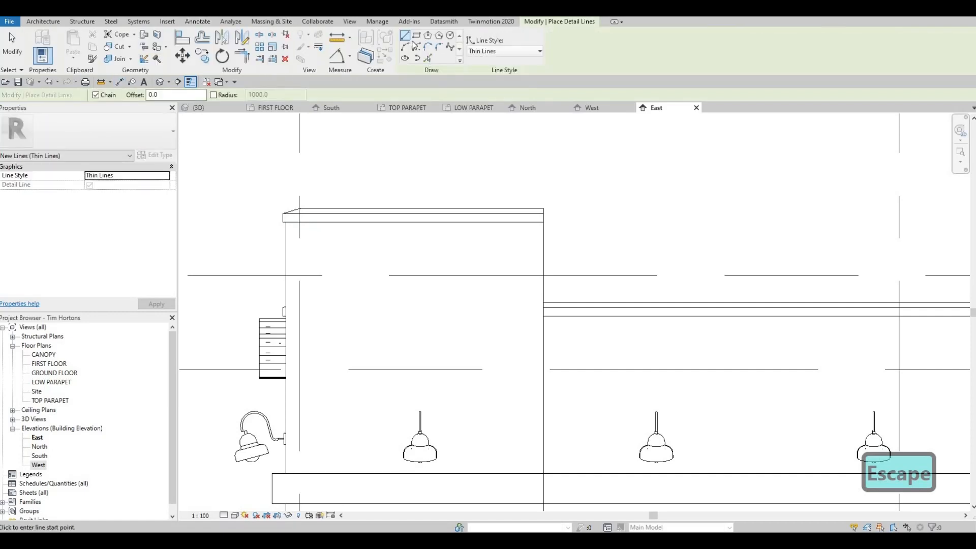
{"action": "left_click", "coordinate": [361, 223]}
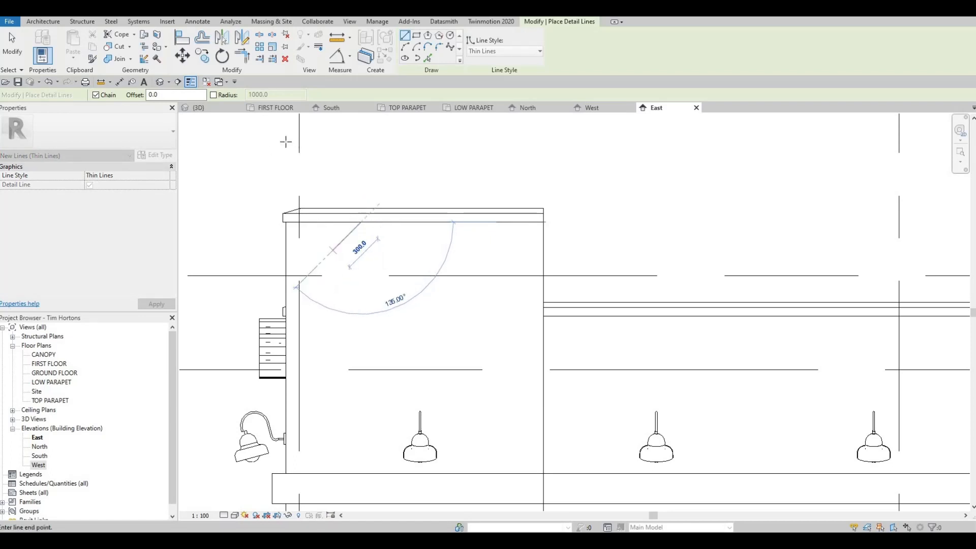
{"action": "key", "text": "Escape"}
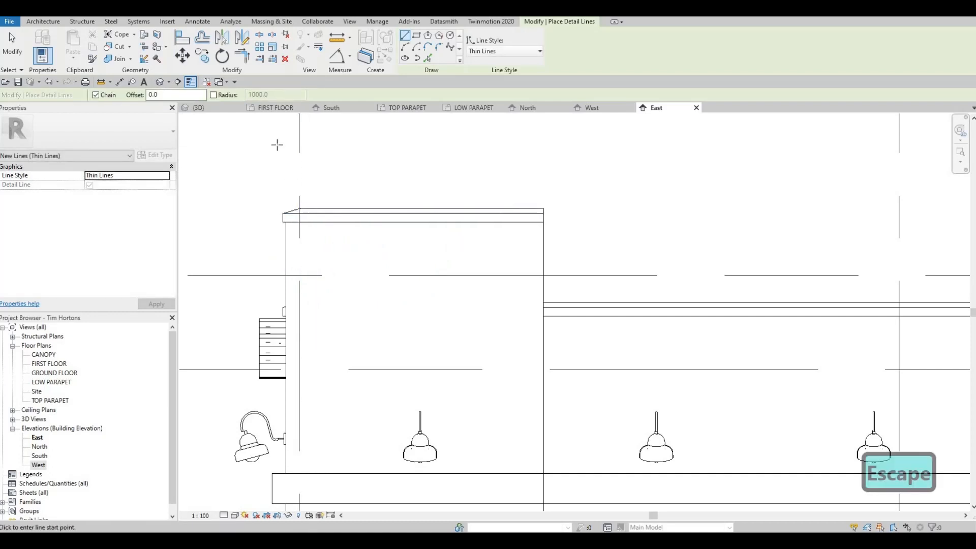
{"action": "scroll", "coordinate": [320, 219], "scroll_direction": "down", "scroll_amount": 2}
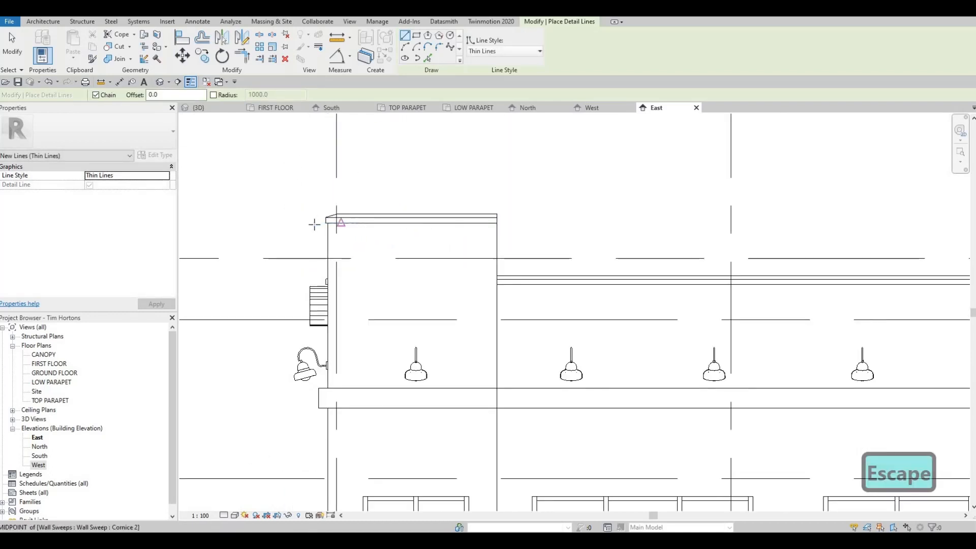
{"action": "scroll", "coordinate": [315, 224], "scroll_direction": "up", "scroll_amount": 5}
{"action": "left_click", "coordinate": [315, 224]}
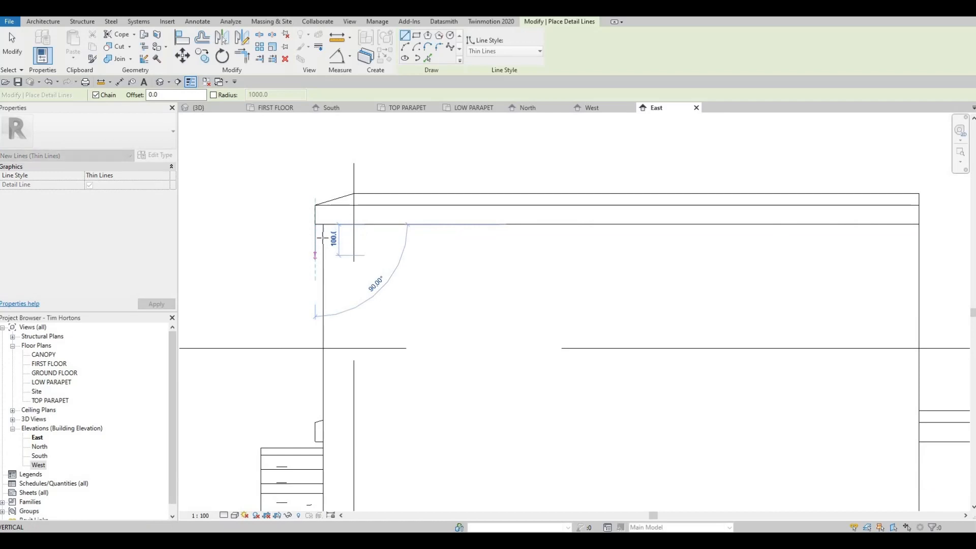
{"action": "key", "text": "Escape"}
{"action": "left_click", "coordinate": [315, 224]}
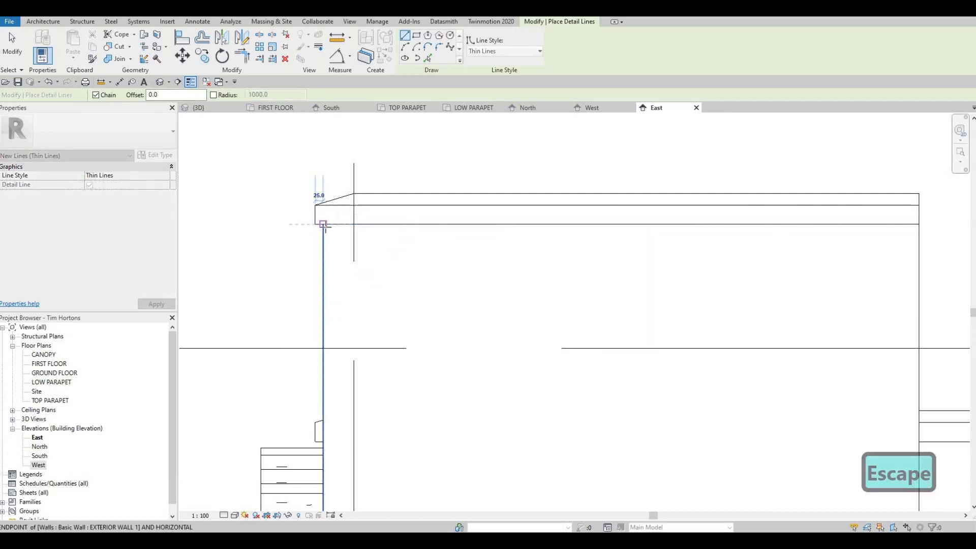
{"action": "scroll", "coordinate": [325, 223], "scroll_direction": "up", "scroll_amount": 3}
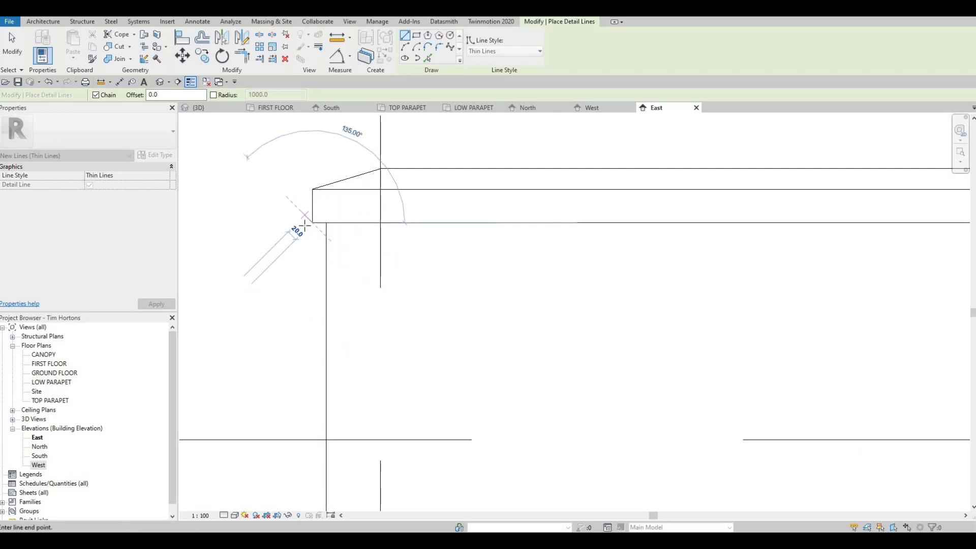
{"action": "key", "text": "Escape"}
{"action": "key", "text": "Escape"}
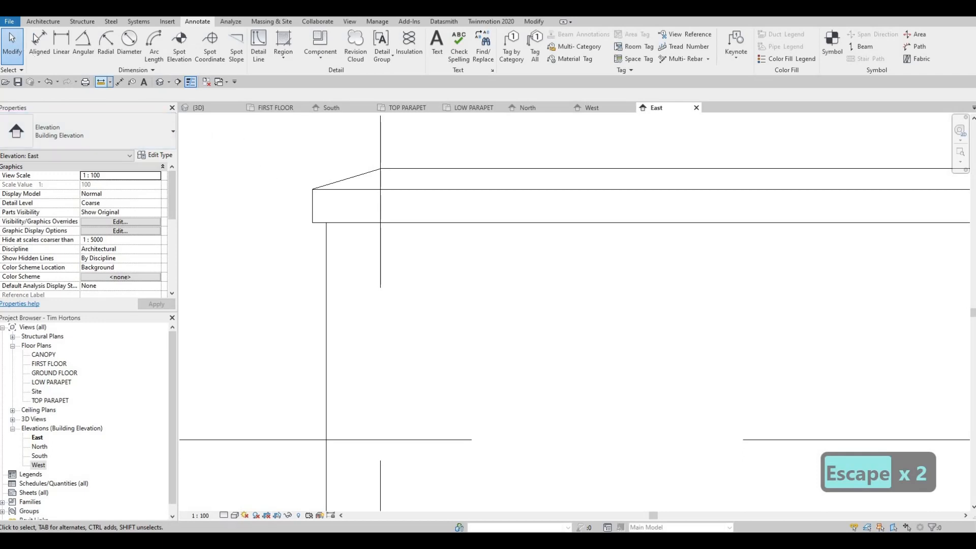
{"action": "key", "text": "Escape"}
Step: Return to the 3D view and close all inactive views
{"action": "left_click", "coordinate": [9, 21]}
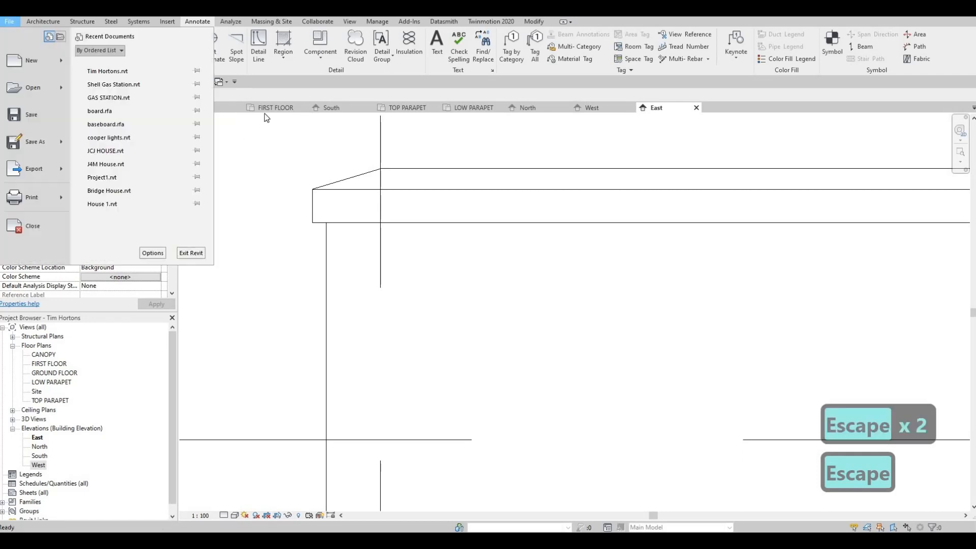
{"action": "key", "text": "Escape"}
{"action": "left_click", "coordinate": [203, 107]}
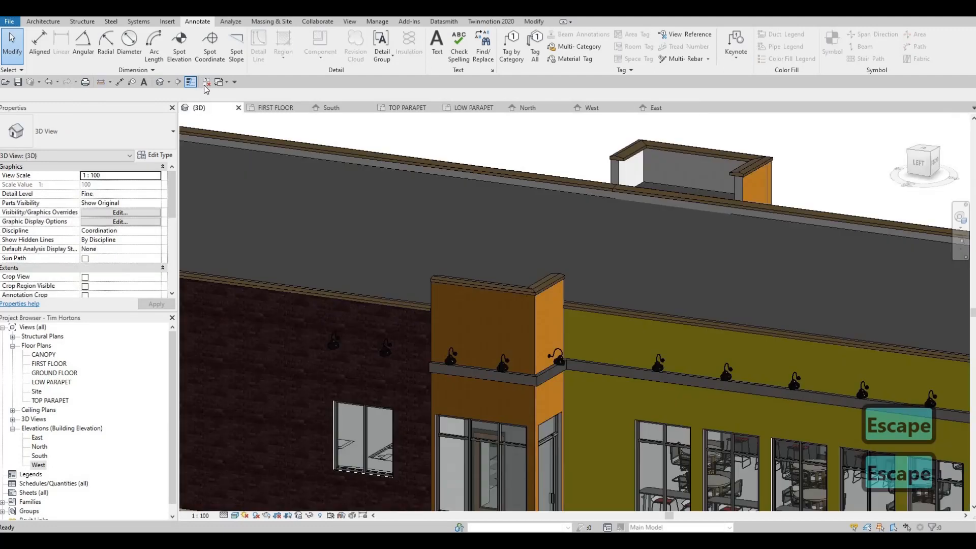
{"action": "left_click", "coordinate": [206, 82]}
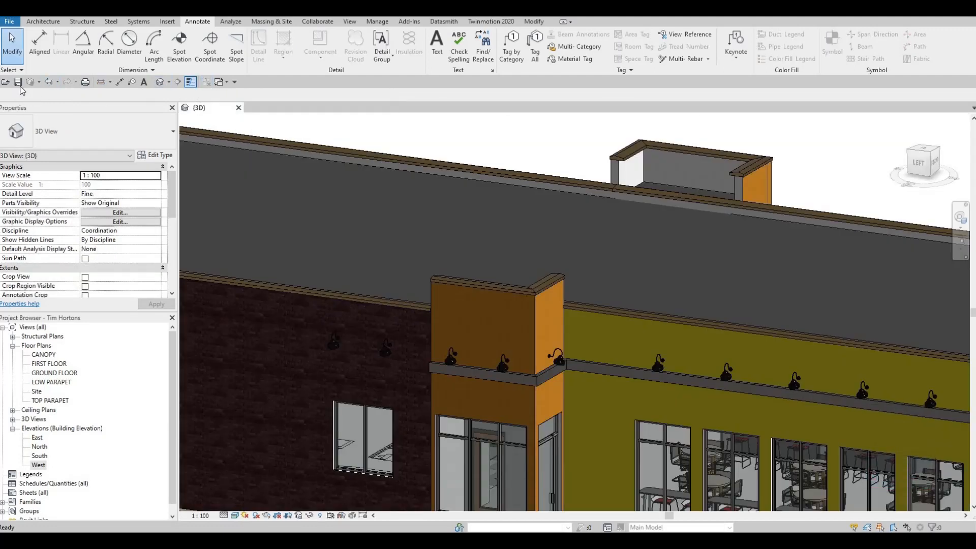
Step: Create a new family from the Metric Profile-Hosted template
{"action": "left_click", "coordinate": [11, 23]}
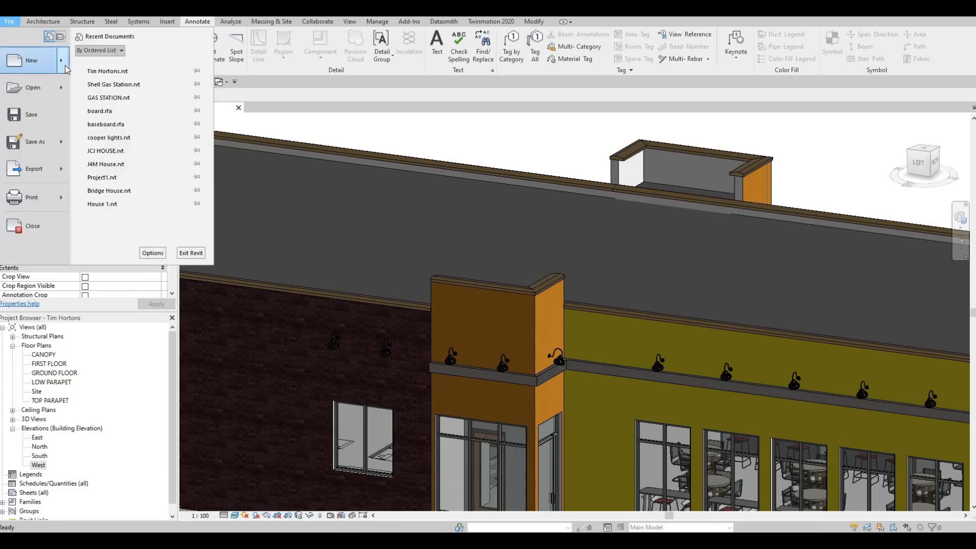
{"action": "mouse_move", "coordinate": [34, 60]}
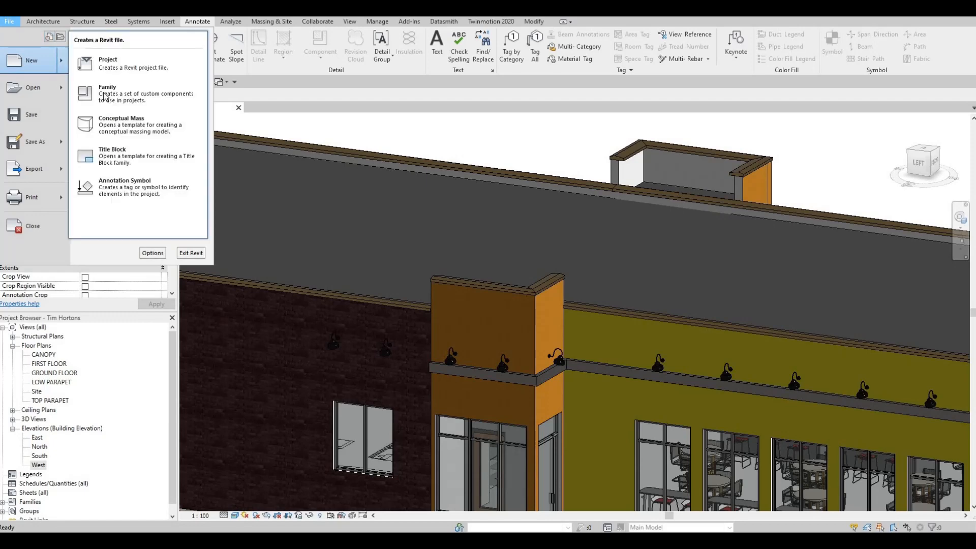
{"action": "left_click", "coordinate": [129, 110]}
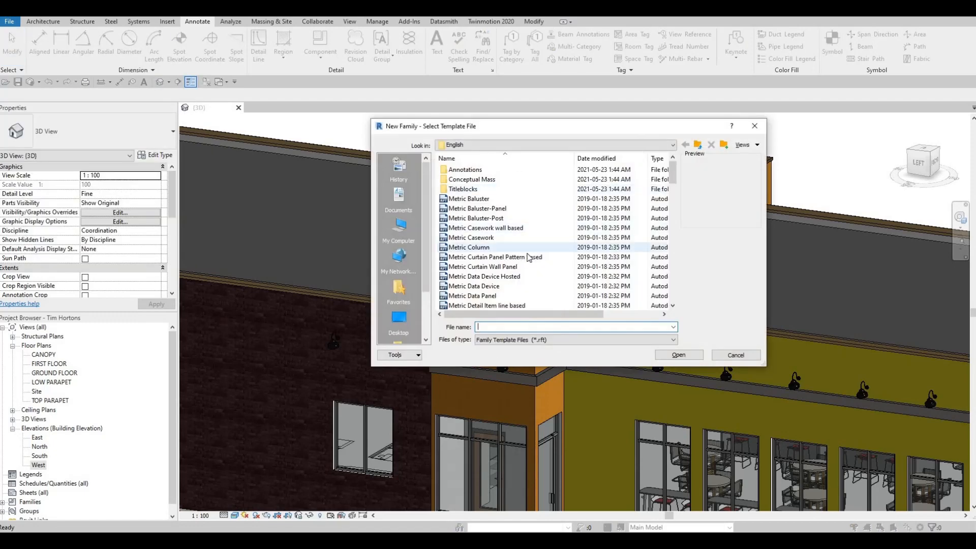
{"action": "scroll", "coordinate": [528, 257], "scroll_direction": "down", "scroll_amount": 7}
{"action": "scroll", "coordinate": [505, 283], "scroll_direction": "down", "scroll_amount": 4}
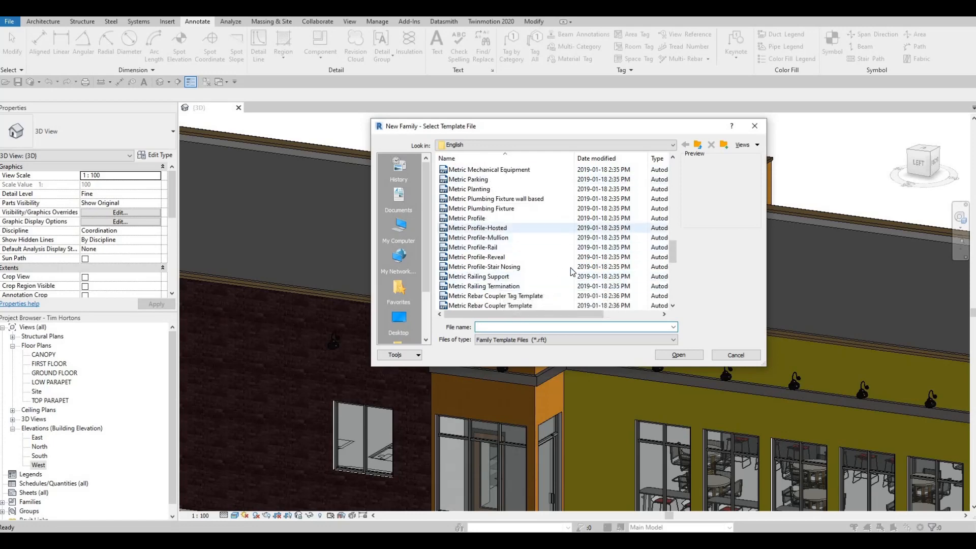
{"action": "left_click", "coordinate": [488, 228]}
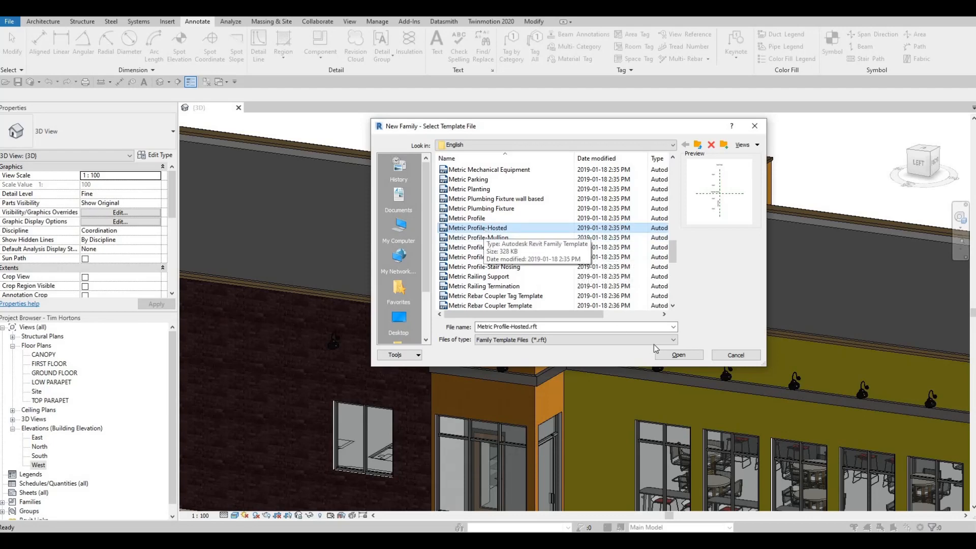
{"action": "left_click", "coordinate": [678, 355]}
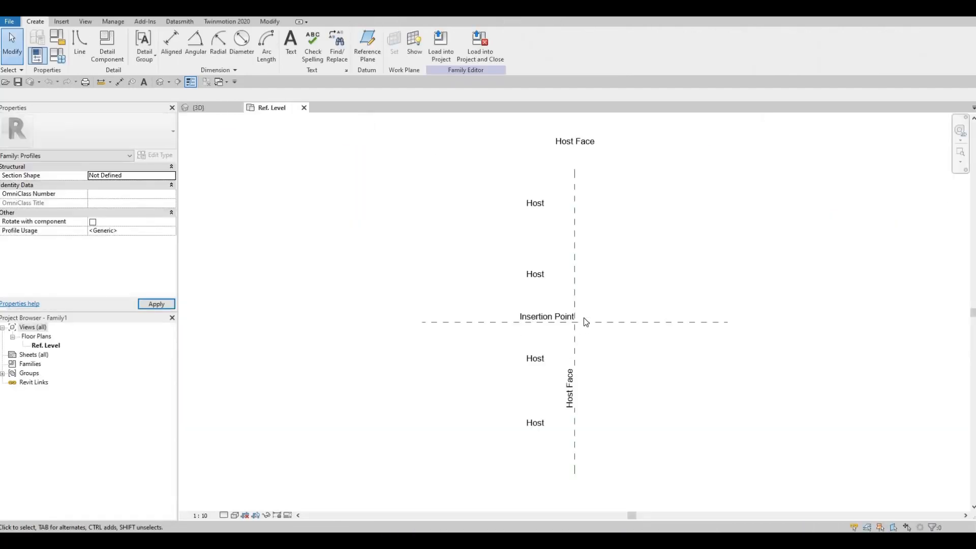
Step: Draw a rectangular profile about 25 mm wide and 85 mm high below the insertion point, against the host side of the host face
{"action": "scroll", "coordinate": [582, 323], "scroll_direction": "up", "scroll_amount": 1}
{"action": "scroll", "coordinate": [574, 318], "scroll_direction": "down", "scroll_amount": 1}
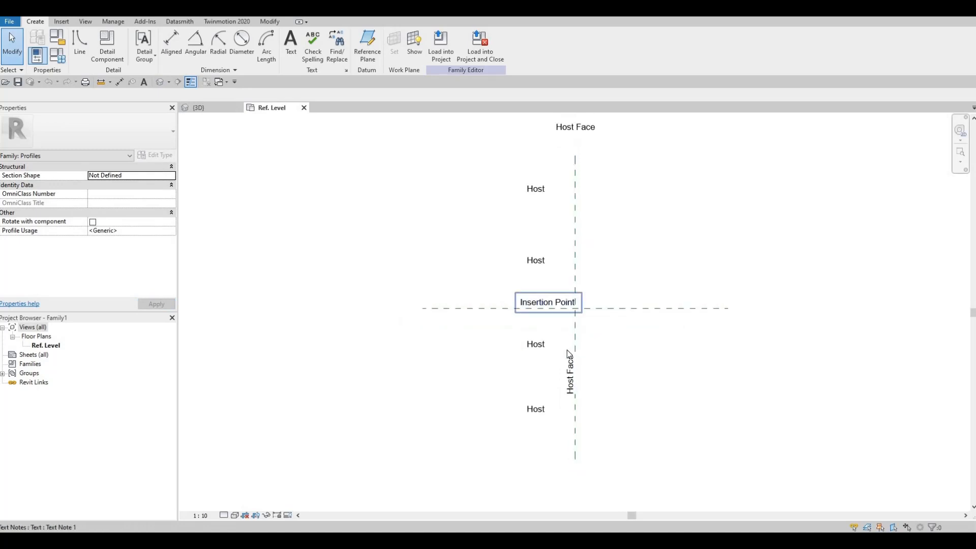
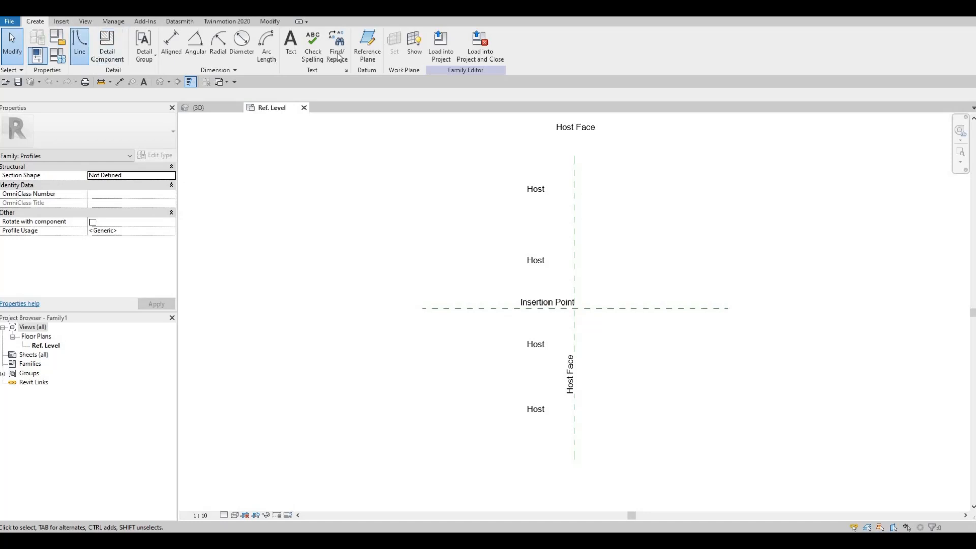
{"action": "left_click", "coordinate": [80, 44]}
{"action": "key", "text": "r"}
{"action": "key", "text": "e"}
{"action": "scroll", "coordinate": [583, 324], "scroll_direction": "up", "scroll_amount": 4}
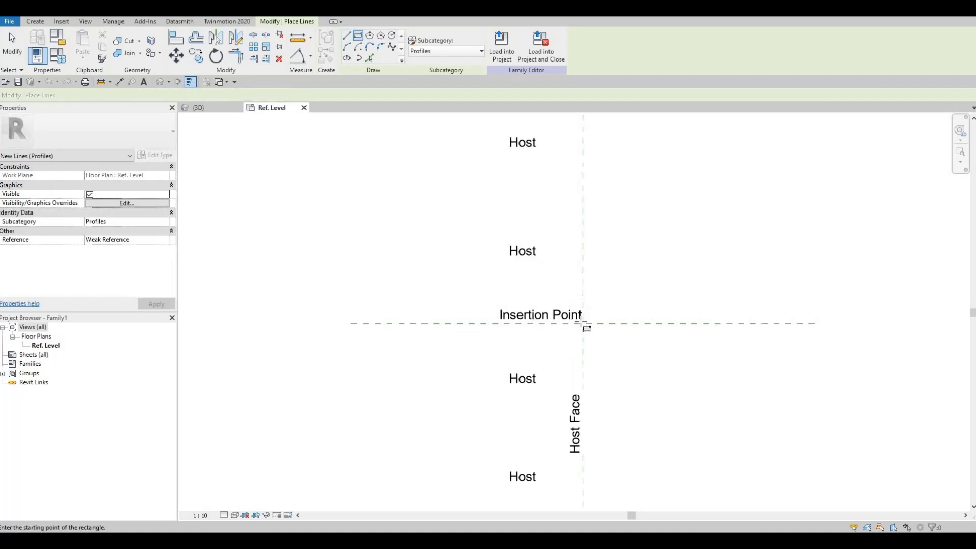
{"action": "left_click", "coordinate": [568, 365]}
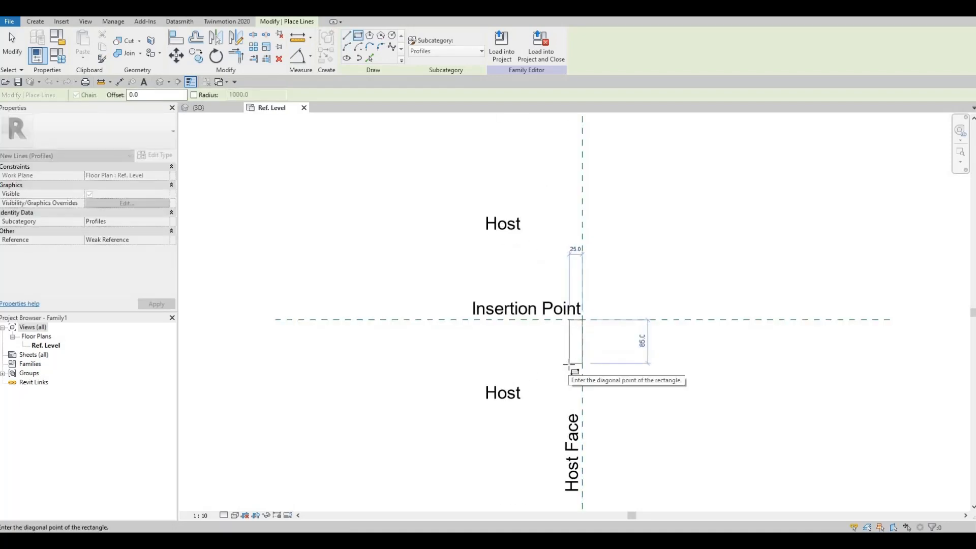
{"action": "left_click", "coordinate": [569, 365]}
{"action": "key", "text": "Escape"}
{"action": "key", "text": "Escape"}
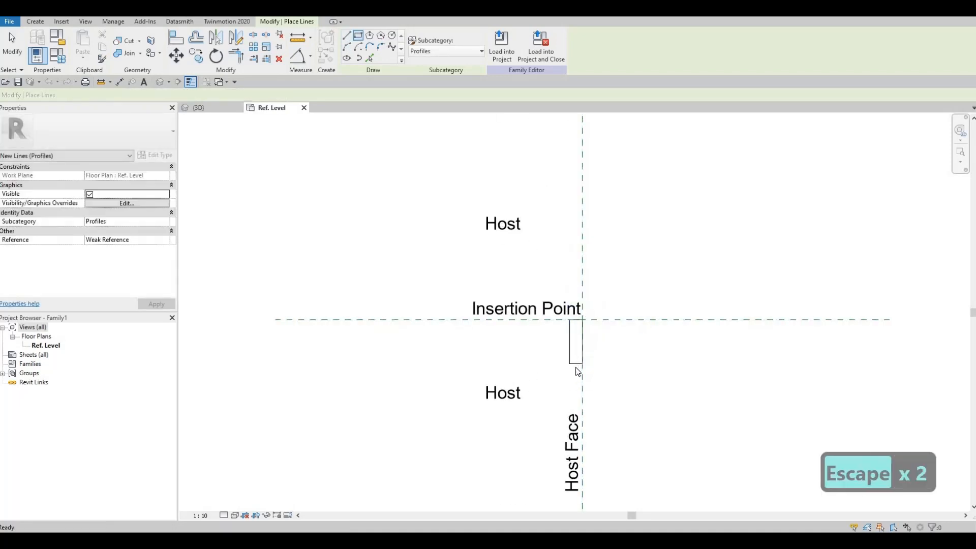
Step: Set the height of the profile rectangle to 200 mm by moving its lower edge
{"action": "left_click", "coordinate": [579, 362]}
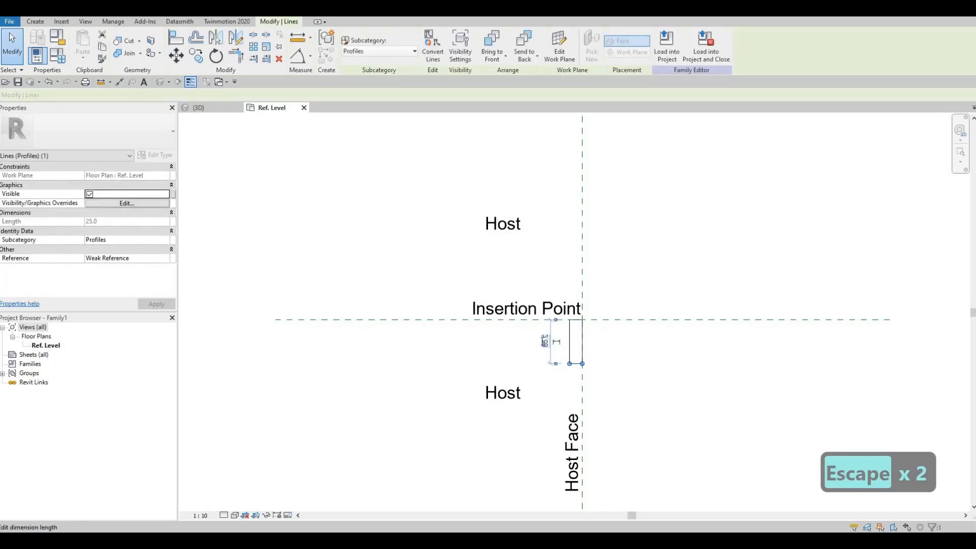
{"action": "left_click", "coordinate": [544, 341]}
{"action": "type", "text": "200"}
{"action": "key", "text": "Return"}
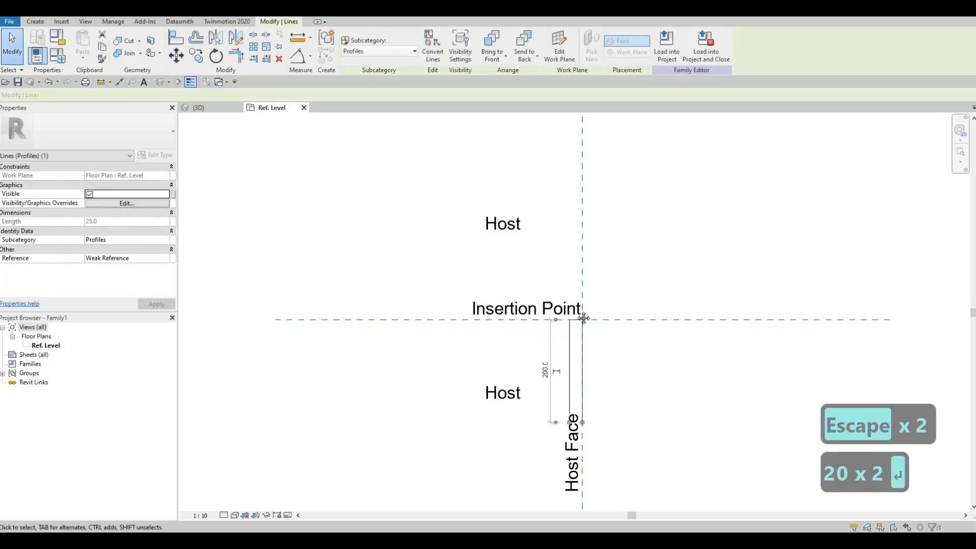
{"action": "key", "text": "Escape"}
Step: Move the Host Face text note further down along the host face, clear of the profile rectangle
{"action": "middle_click_drag", "start_coordinate": [563, 381], "coordinate": [546, 296]}
{"action": "key", "text": "Escape"}
{"action": "left_click", "coordinate": [548, 408]}
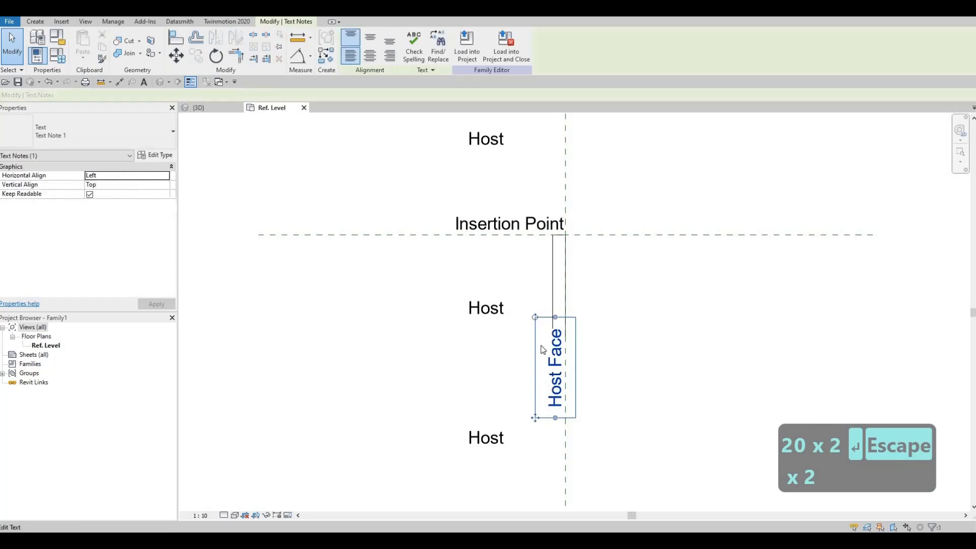
{"action": "left_click_drag", "start_coordinate": [555, 367], "coordinate": [555, 430]}
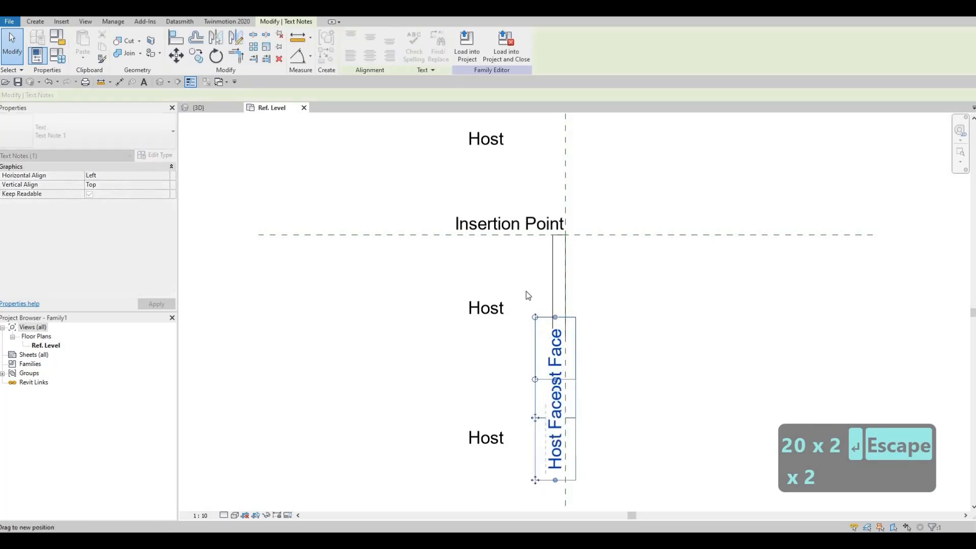
{"action": "key", "text": "Escape"}
Step: Draw the upper moulding outline from the rectangle's outer edge: inward slope, 25 mm vertical, 15 mm outward slope and about 15 mm vertical
{"action": "left_click", "coordinate": [36, 22]}
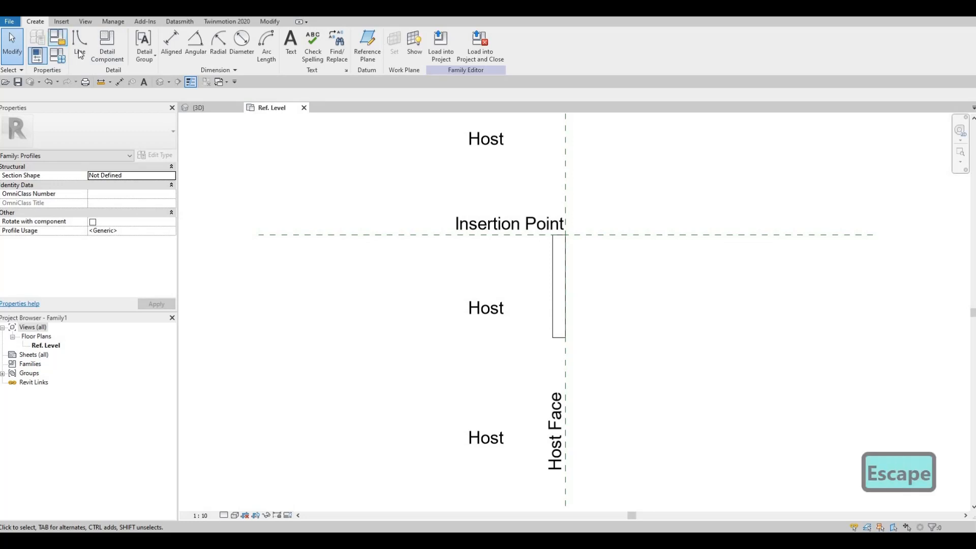
{"action": "left_click", "coordinate": [80, 55]}
{"action": "scroll", "coordinate": [584, 252], "scroll_direction": "up", "scroll_amount": 2}
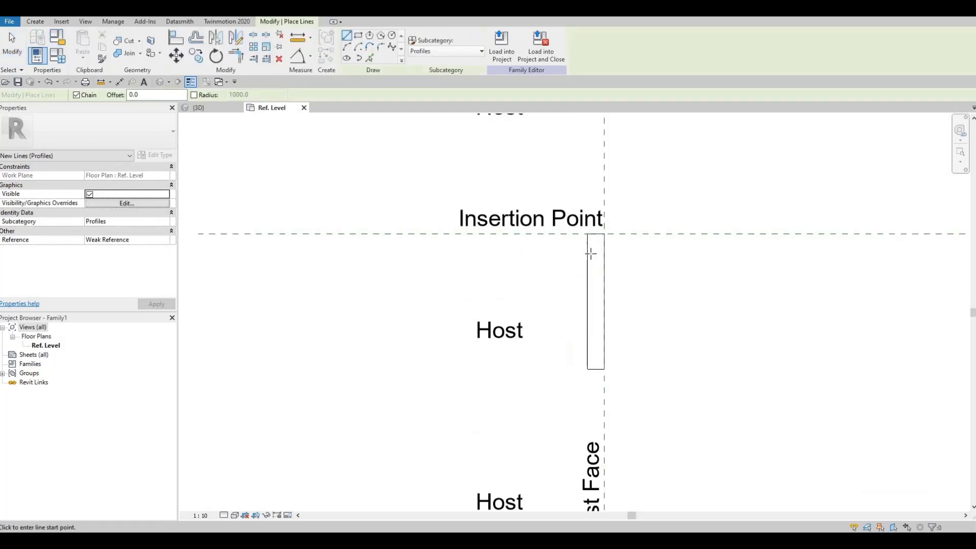
{"action": "left_click", "coordinate": [589, 253]}
{"action": "left_click", "coordinate": [597, 281]}
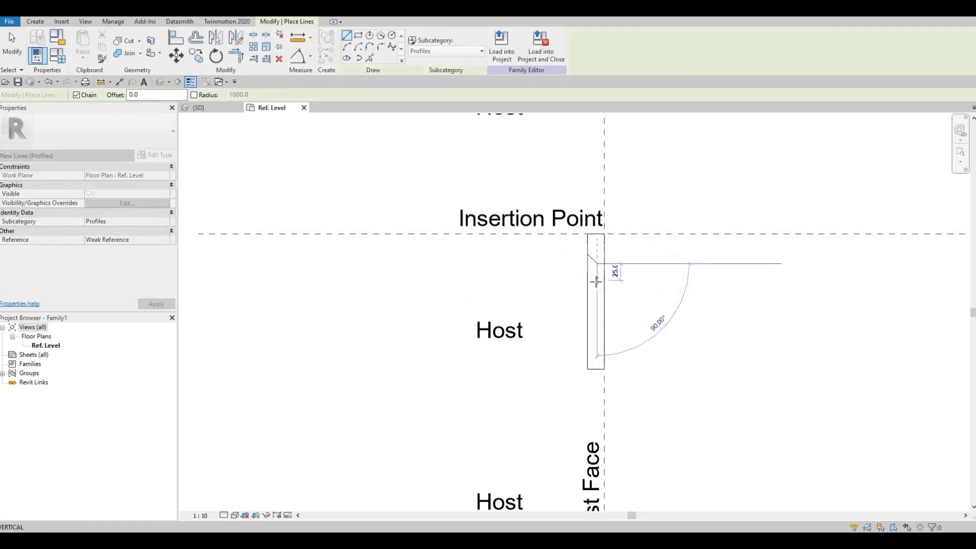
{"action": "left_click", "coordinate": [596, 279]}
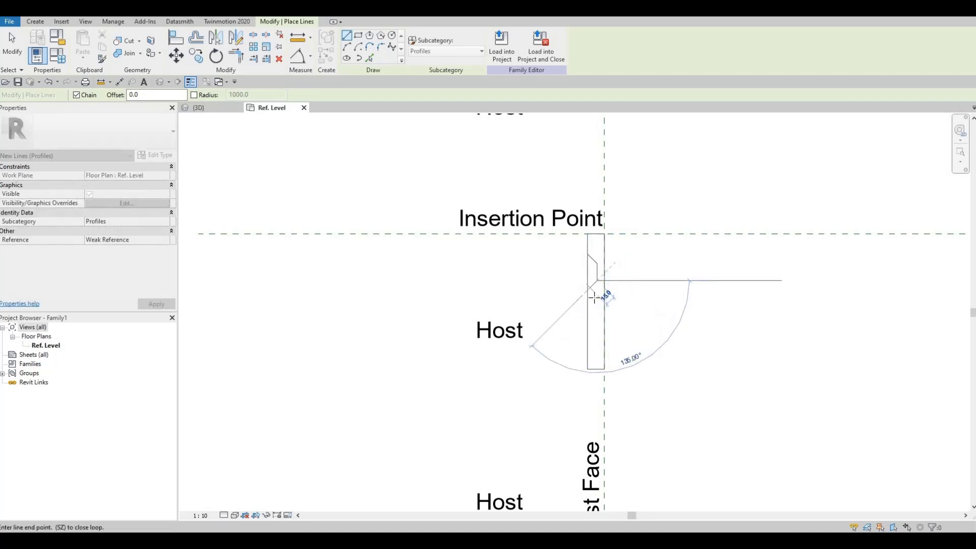
{"action": "left_click", "coordinate": [591, 288]}
{"action": "scroll", "coordinate": [593, 297], "scroll_direction": "up", "scroll_amount": 3}
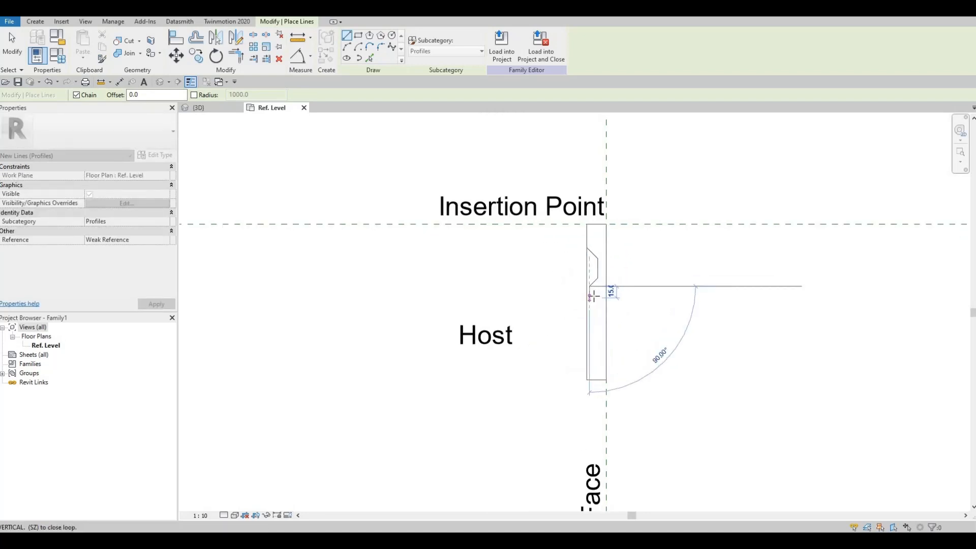
{"action": "left_click", "coordinate": [586, 299]}
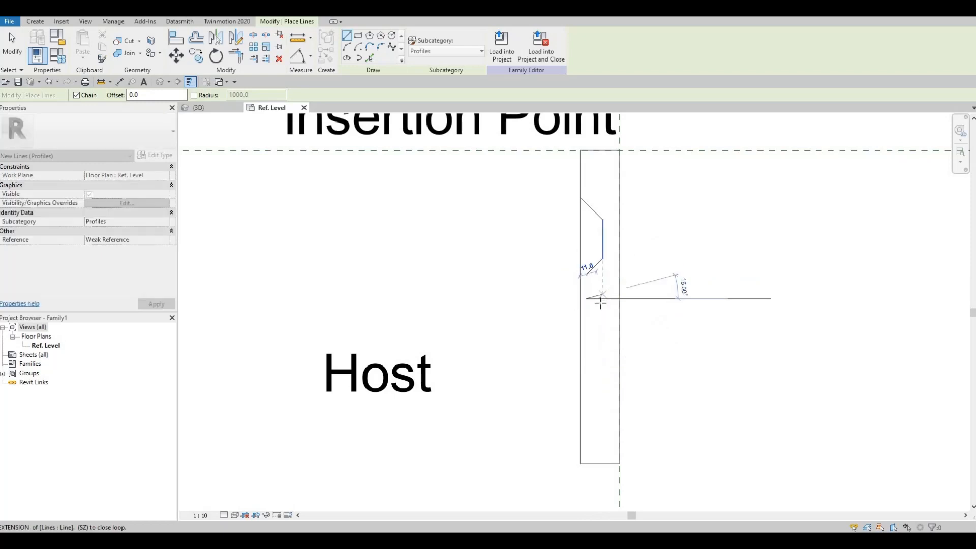
Step: Continue the line chain with an inward ledge, a vertical, a shallow hollow and an outward slope ending on the rectangle's lower edge
{"action": "left_click", "coordinate": [603, 298]}
{"action": "left_click", "coordinate": [603, 330]}
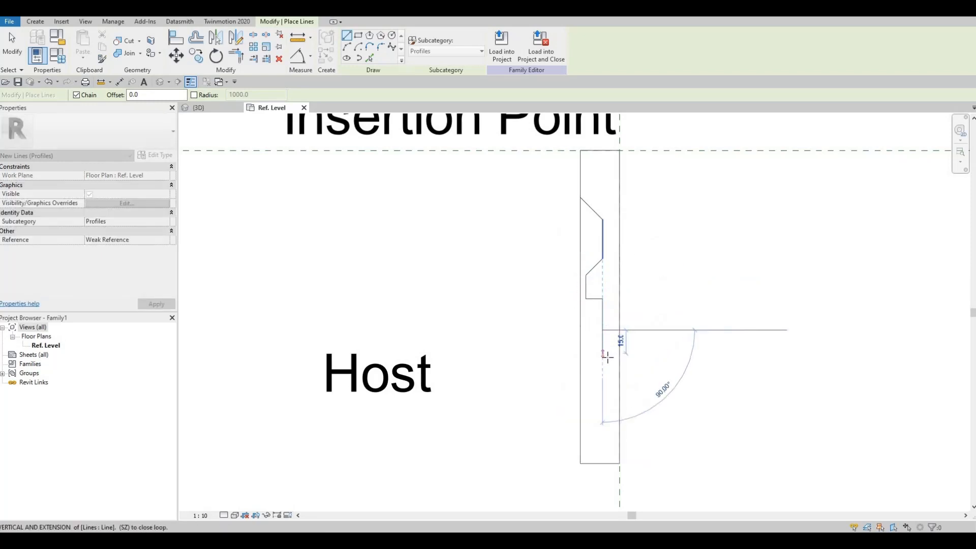
{"action": "left_click", "coordinate": [607, 361]}
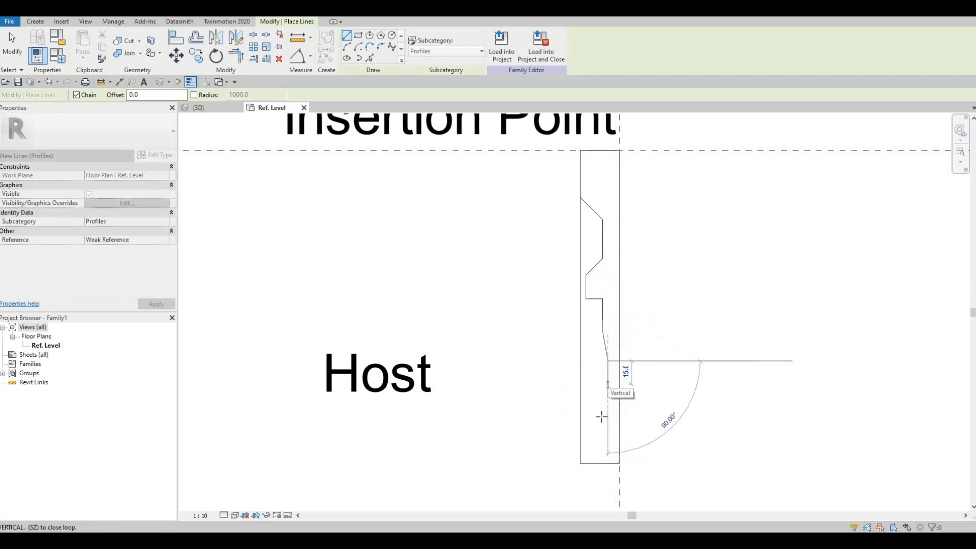
{"action": "left_click", "coordinate": [608, 384]}
{"action": "left_click", "coordinate": [595, 421]}
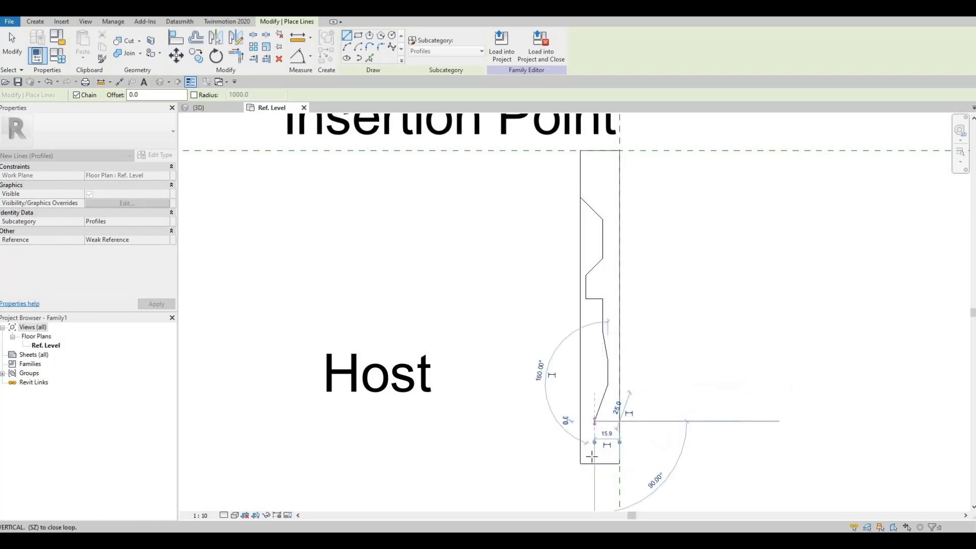
{"action": "left_click", "coordinate": [587, 462]}
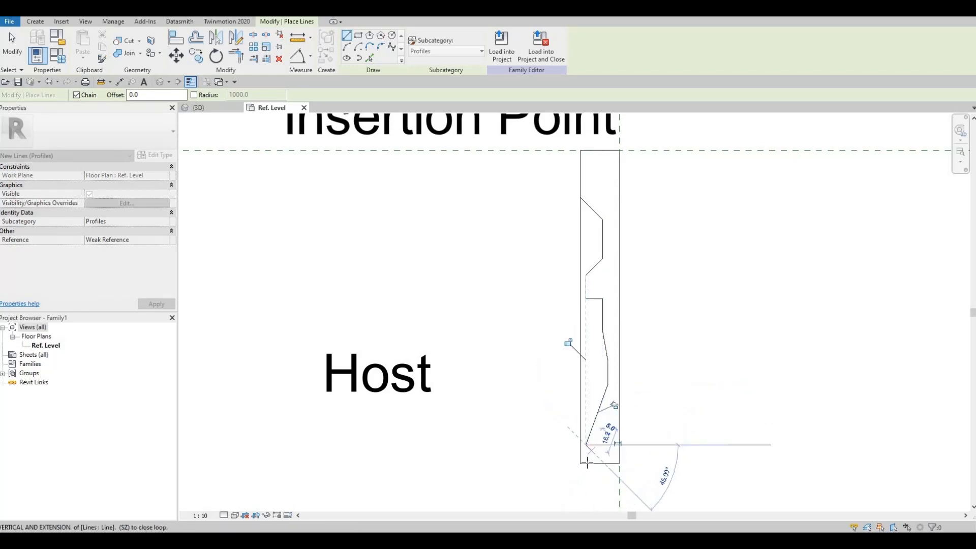
{"action": "left_click", "coordinate": [585, 464]}
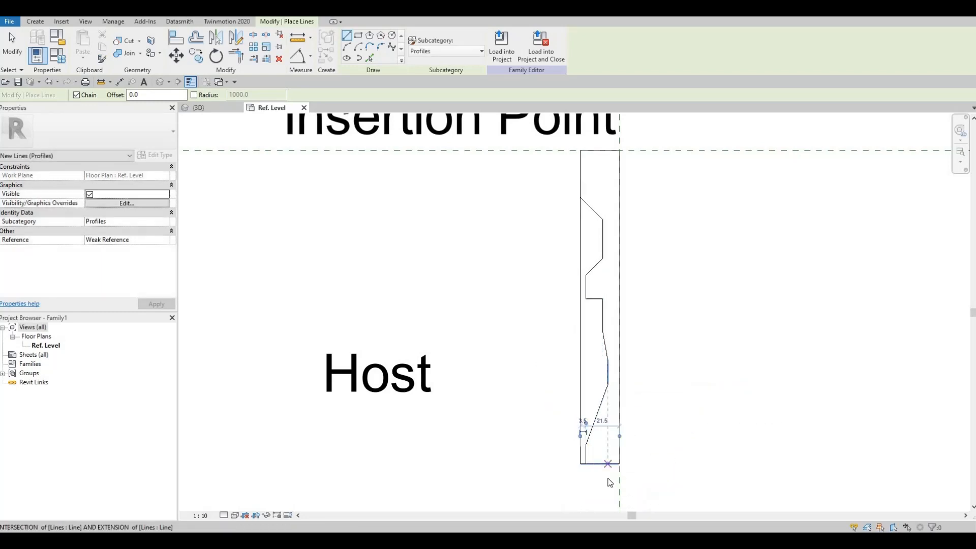
Step: Trim the rectangle's outer and lower edges to the moulding lines so that the profile forms one closed outline
{"action": "key", "text": "Escape"}
{"action": "key", "text": "Escape"}
{"action": "key", "text": "t"}
{"action": "key", "text": "r"}
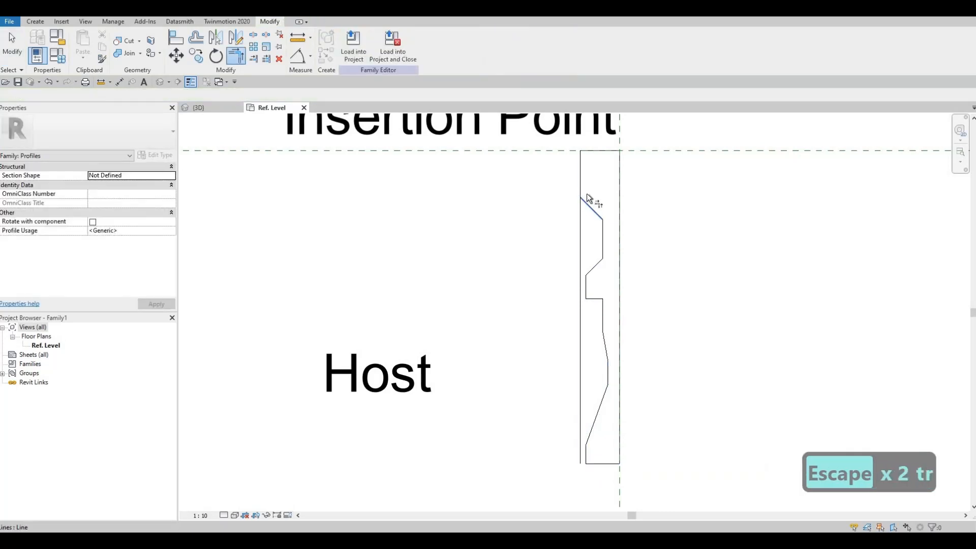
{"action": "key", "text": "Escape"}
{"action": "scroll", "coordinate": [563, 316], "scroll_direction": "down", "scroll_amount": 2}
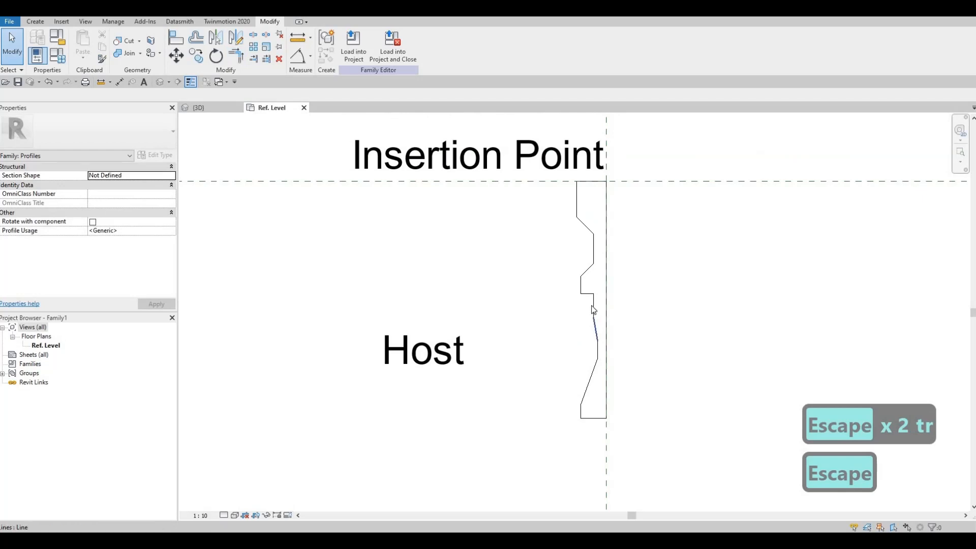
Step: Shift the vertical line below the ledge slightly outward, extend it downward and reconnect the adjoining sloped line to its lower end
{"action": "scroll", "coordinate": [590, 305], "scroll_direction": "up", "scroll_amount": 2}
{"action": "left_click", "coordinate": [590, 305]}
{"action": "key", "text": "Left"}
{"action": "key", "text": "Left"}
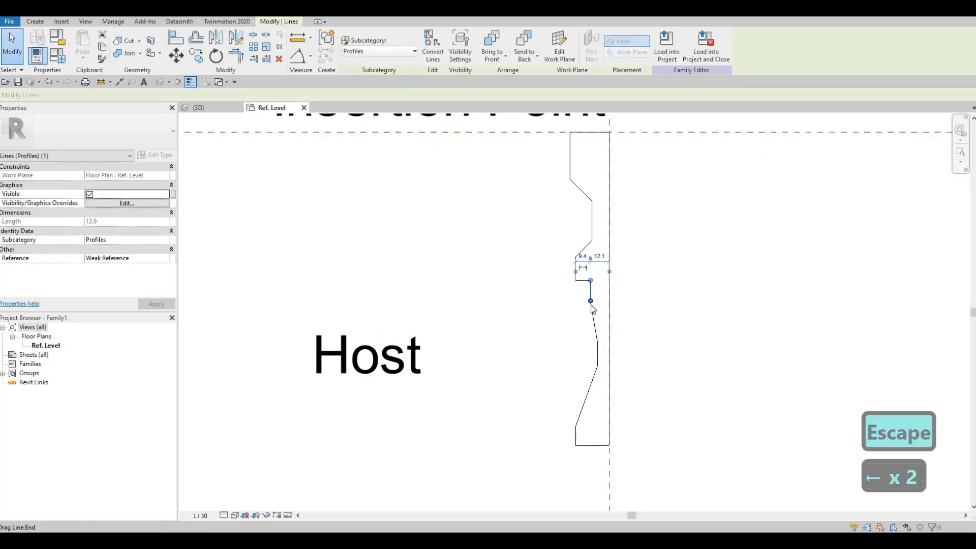
{"action": "scroll", "coordinate": [593, 286], "scroll_direction": "up", "scroll_amount": 3}
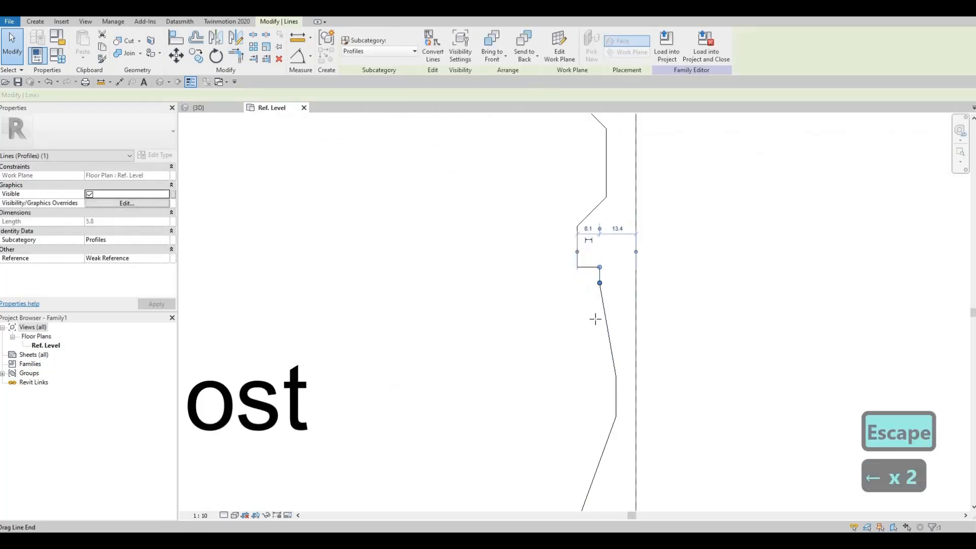
{"action": "left_click_drag", "start_coordinate": [600, 285], "coordinate": [611, 327]}
{"action": "left_click", "coordinate": [612, 330]}
{"action": "key", "text": "Escape"}
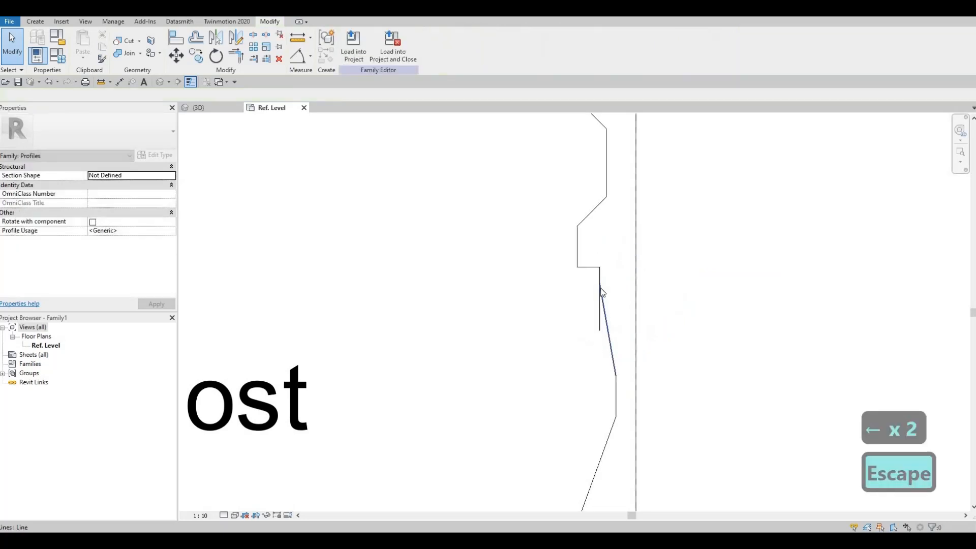
{"action": "left_click", "coordinate": [603, 305]}
{"action": "key", "text": "Escape"}
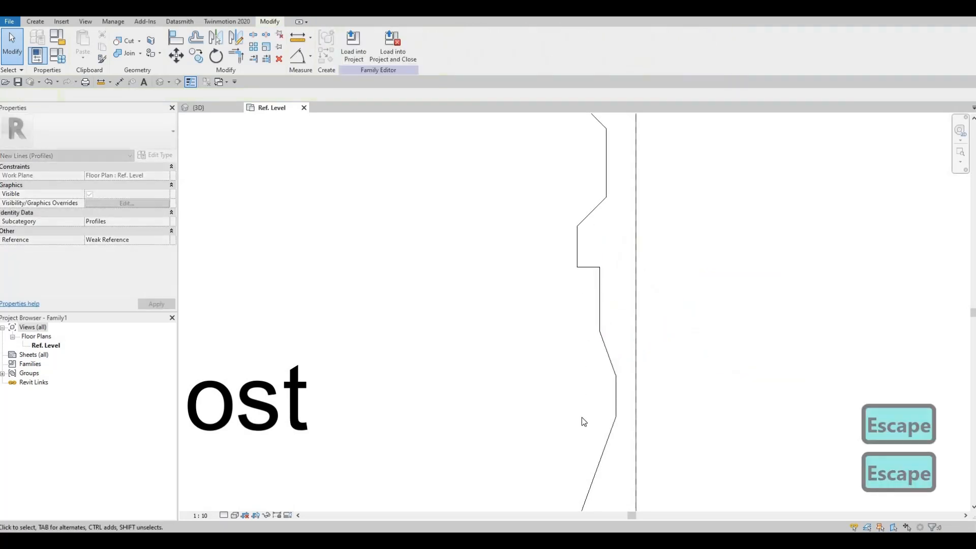
Step: Reshape the profile's foot by moving its short vertical edge inward and breaking the lower slope into two segments
{"action": "scroll", "coordinate": [583, 418], "scroll_direction": "down", "scroll_amount": 3}
{"action": "left_click", "coordinate": [580, 438]}
{"action": "scroll", "coordinate": [582, 427], "scroll_direction": "up", "scroll_amount": 2}
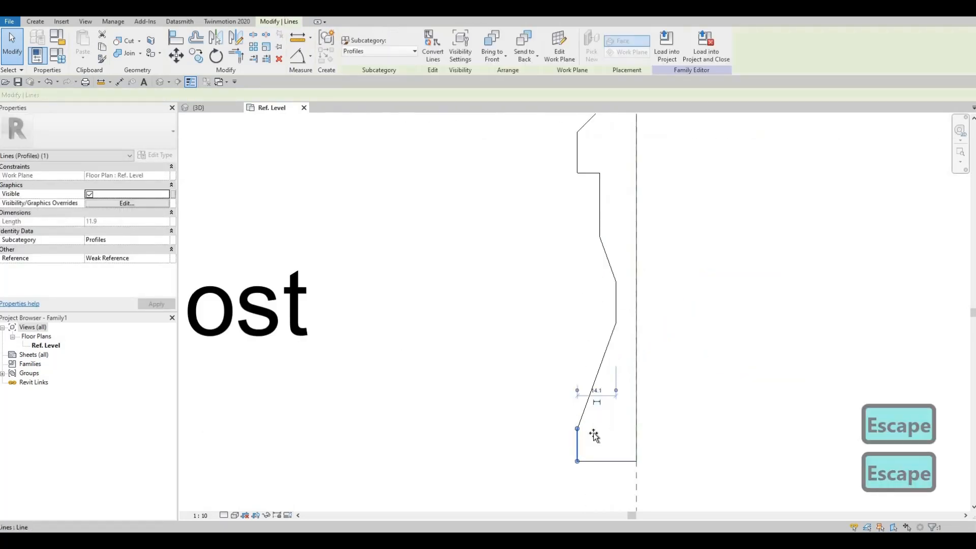
{"action": "key", "text": "Escape"}
{"action": "left_click", "coordinate": [594, 385]}
{"action": "left_click_drag", "start_coordinate": [593, 387], "coordinate": [600, 351]}
{"action": "key", "text": "Escape"}
{"action": "left_click", "coordinate": [592, 390]}
{"action": "key", "text": "Escape"}
{"action": "scroll", "coordinate": [566, 284], "scroll_direction": "down", "scroll_amount": 5}
Step: Raise the upper slope's outer end and trim the top vertical edge to it, leaving that edge about 15 mm long
{"action": "middle_click_drag", "start_coordinate": [568, 160], "coordinate": [561, 212]}
{"action": "scroll", "coordinate": [569, 220], "scroll_direction": "up", "scroll_amount": 3}
{"action": "left_click", "coordinate": [569, 219]}
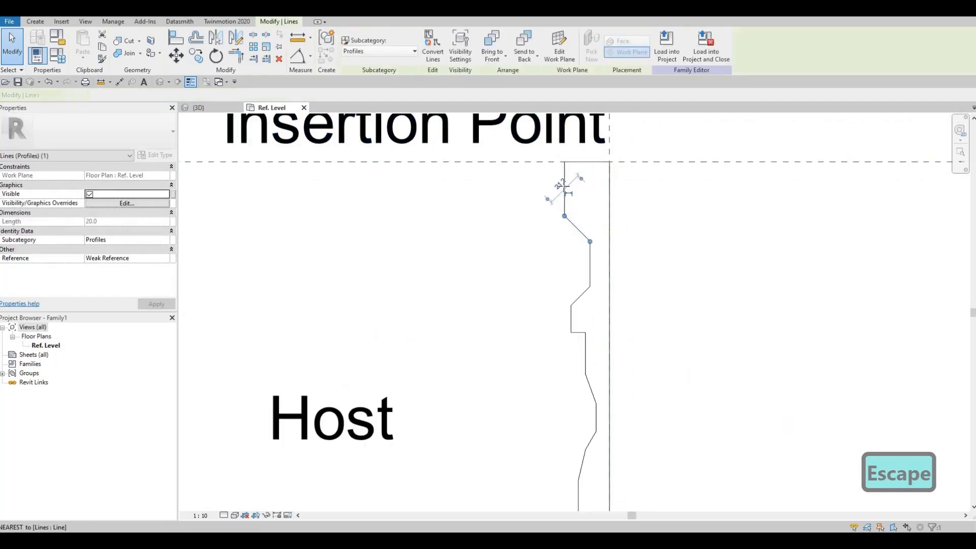
{"action": "mouse_move", "coordinate": [564, 215]}
{"action": "left_mouse_down"}
{"action": "mouse_move", "coordinate": [561, 196]}
{"action": "mouse_move", "coordinate": [562, 207]}
{"action": "left_mouse_up"}
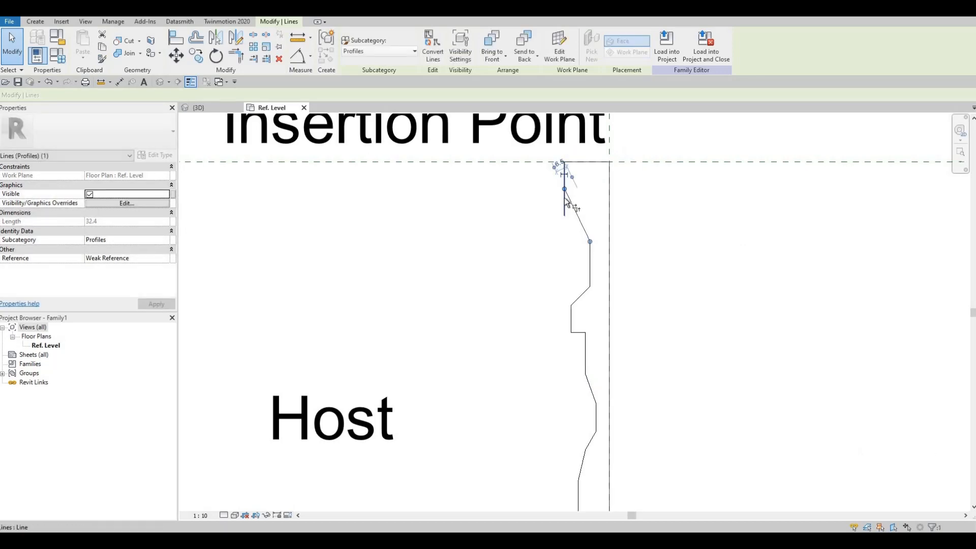
{"action": "key", "text": "Escape"}
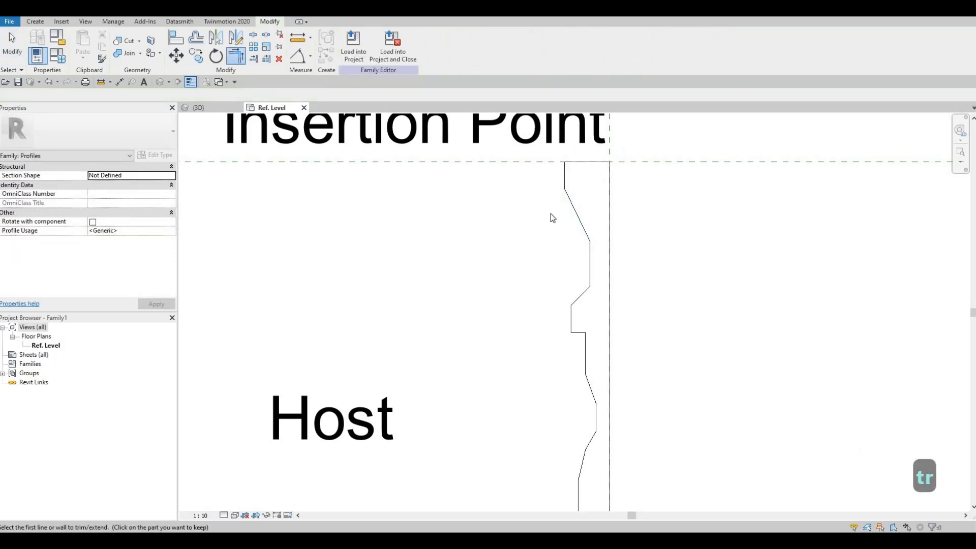
{"action": "key", "text": "Escape"}
Step: Move the profile's top vertical edge inward, in line with the protruding lip above the ledge
{"action": "scroll", "coordinate": [550, 215], "scroll_direction": "down", "scroll_amount": 2}
{"action": "left_click", "coordinate": [557, 184]}
{"action": "scroll", "coordinate": [559, 184], "scroll_direction": "up", "scroll_amount": 3}
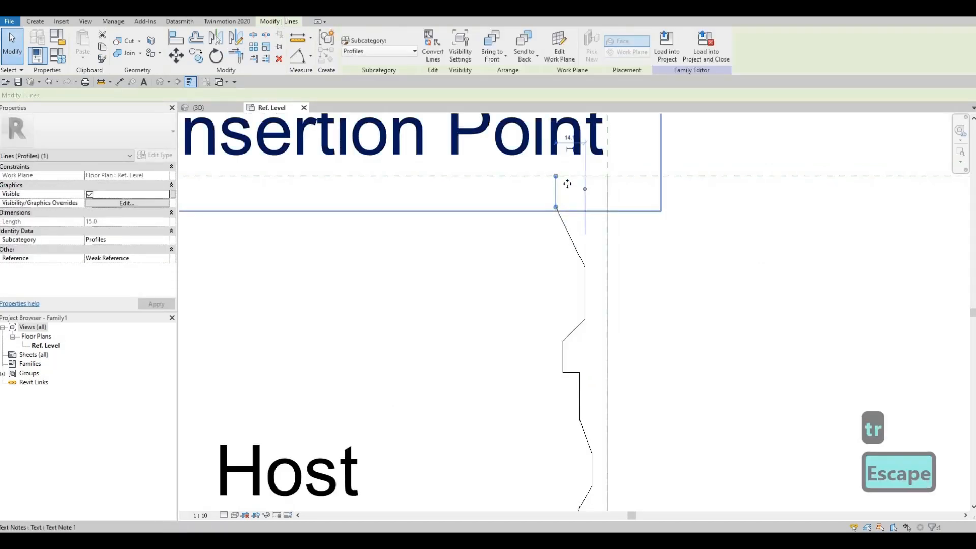
{"action": "left_click_drag", "start_coordinate": [558, 184], "coordinate": [541, 240]}
{"action": "key", "text": "Escape"}
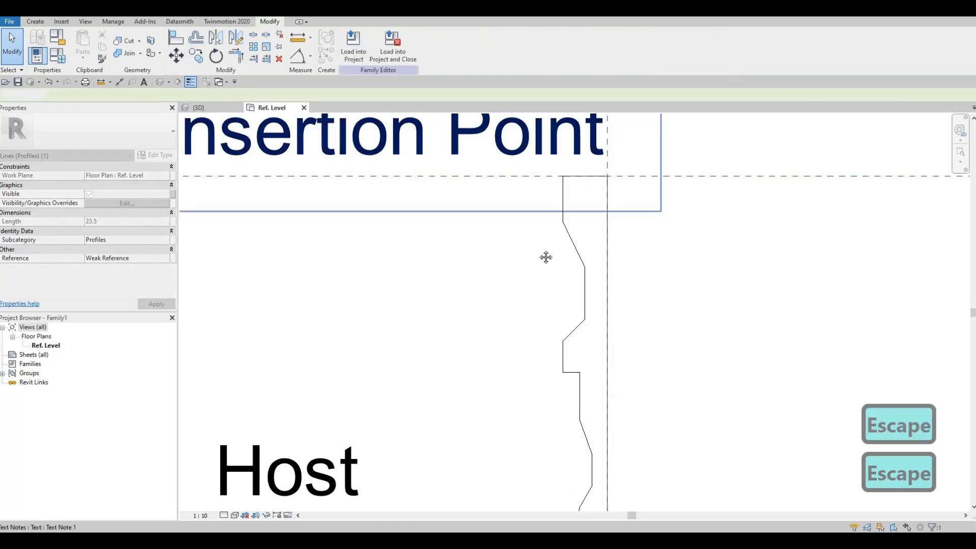
{"action": "scroll", "coordinate": [525, 283], "scroll_direction": "down", "scroll_amount": 4}
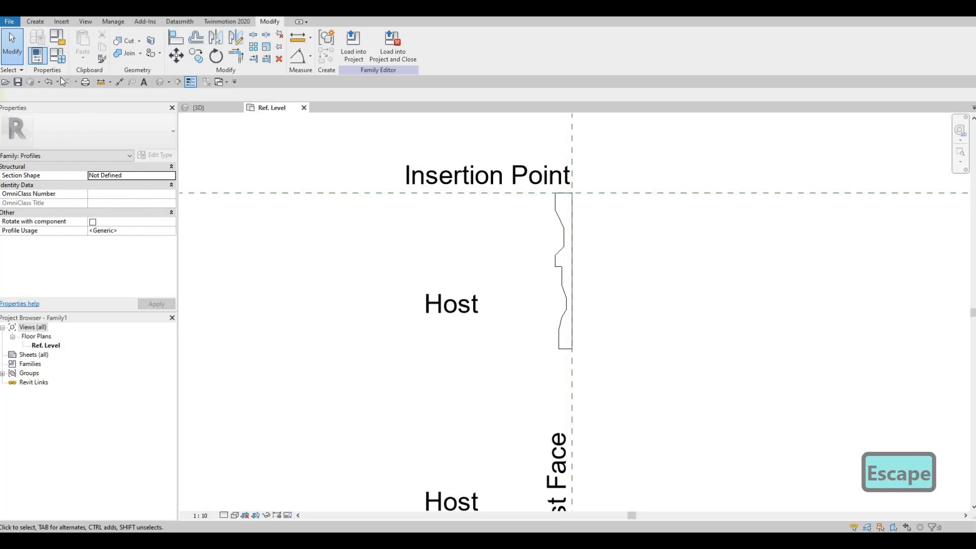
Step: Save the profile family as "tim hortons wall profile", load it into the Tim Hortons project and close the family
{"action": "left_click", "coordinate": [22, 83]}
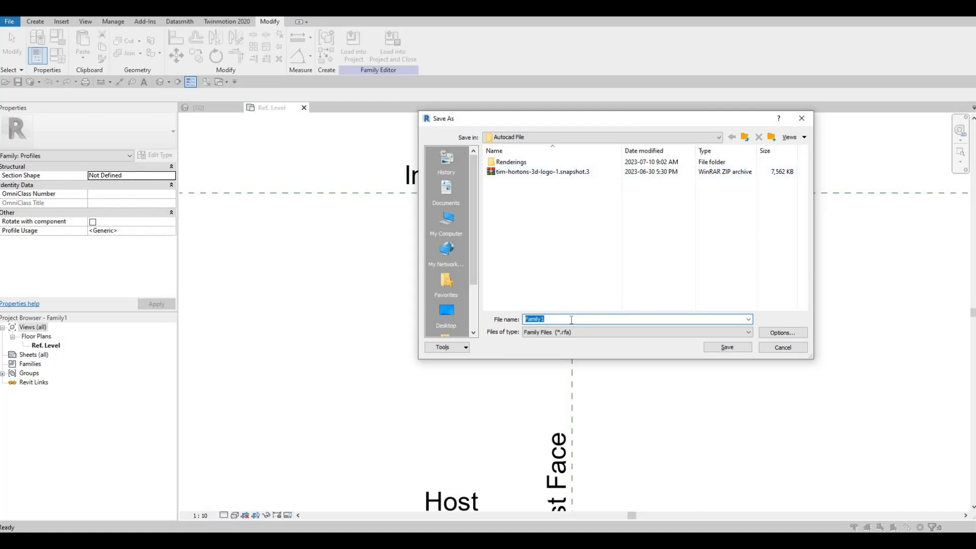
{"action": "type", "text": "progile"}
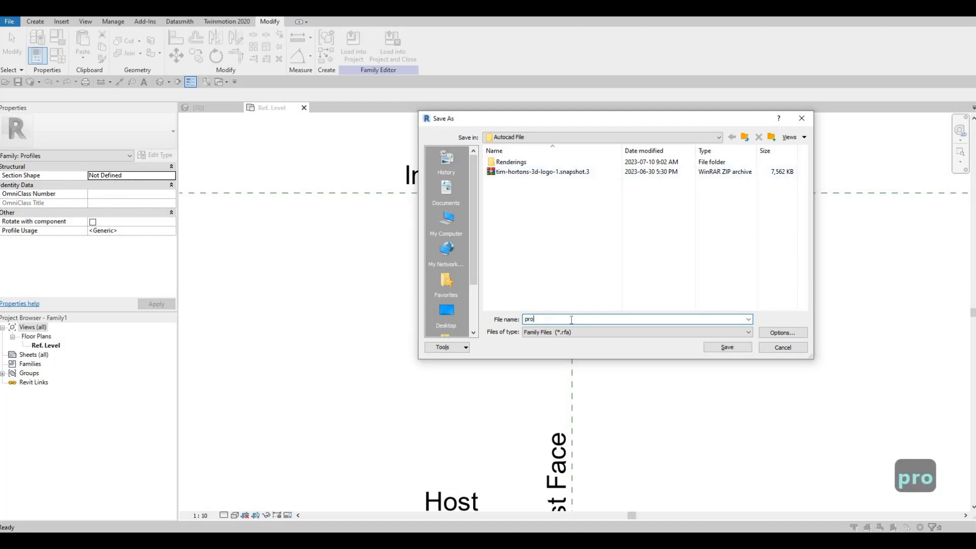
{"action": "key", "text": "BackSpace"}
{"action": "key", "text": "BackSpace"}
{"action": "key", "text": "BackSpace"}
{"action": "key", "text": "BackSpace"}
{"action": "key", "text": "BackSpace"}
{"action": "key", "text": "BackSpace"}
{"action": "key", "text": "BackSpace"}
{"action": "key", "text": "BackSpace"}
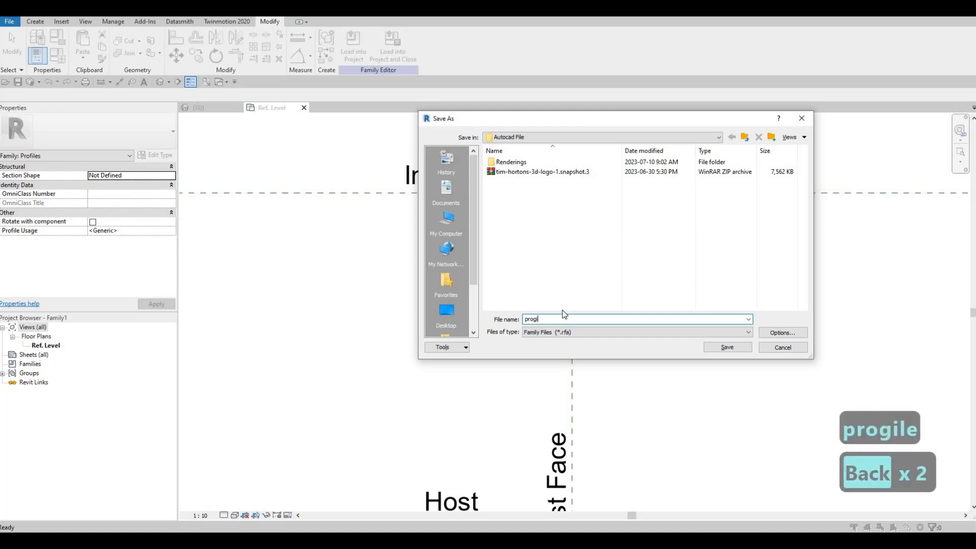
{"action": "type", "text": "p"}
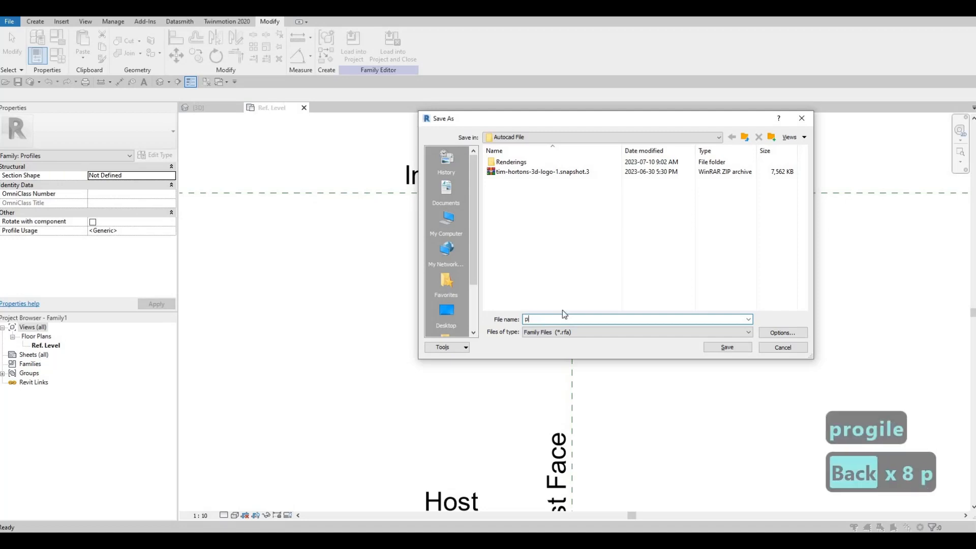
{"action": "key", "text": "BackSpace"}
{"action": "key", "text": "BackSpace"}
{"action": "key", "text": "BackSpace"}
{"action": "type", "text": "tim"}
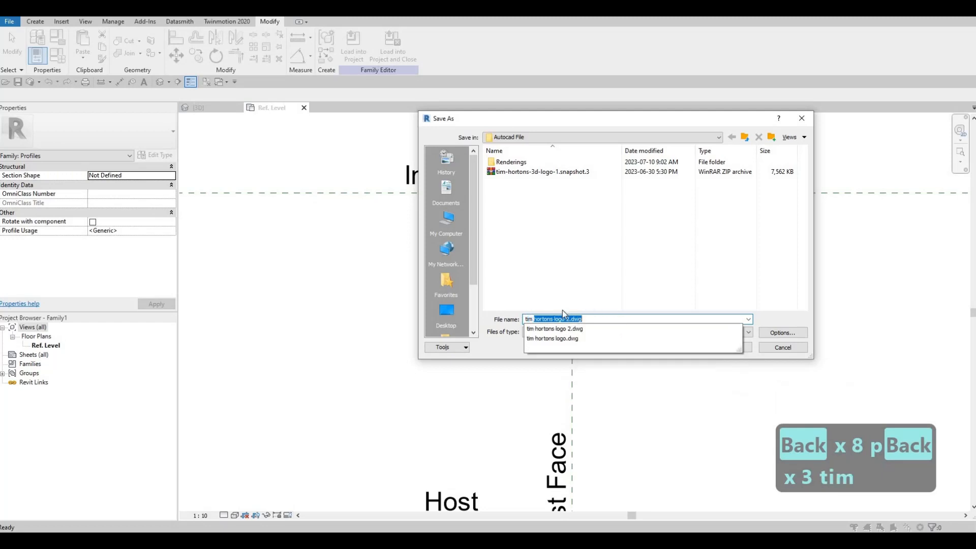
{"action": "type", "text": " hortons"}
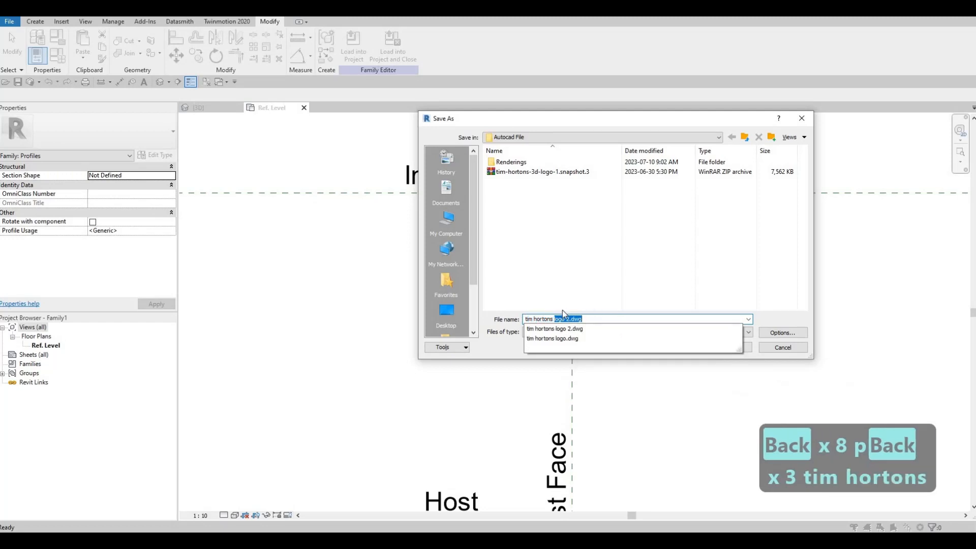
{"action": "type", "text": " wall pro"}
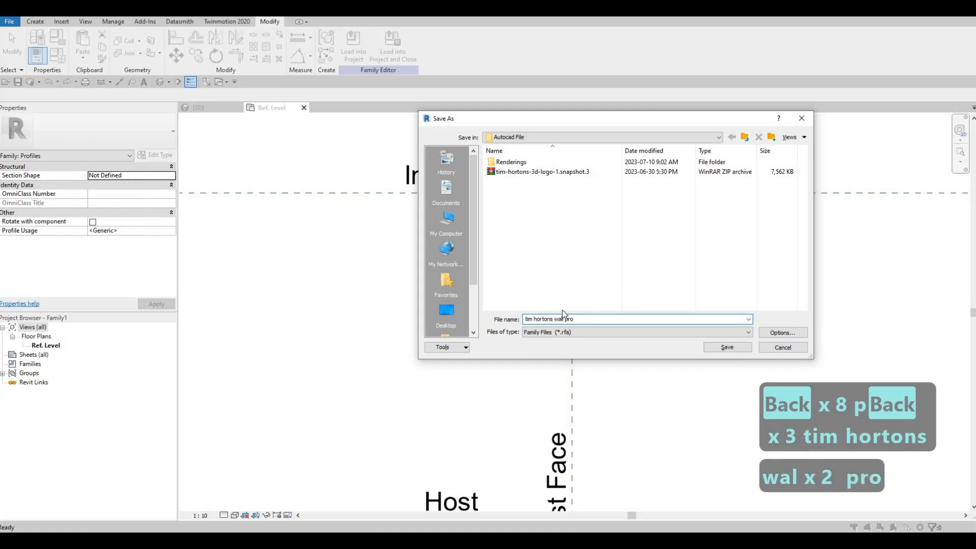
{"action": "type", "text": "file"}
{"action": "left_click", "coordinate": [728, 350]}
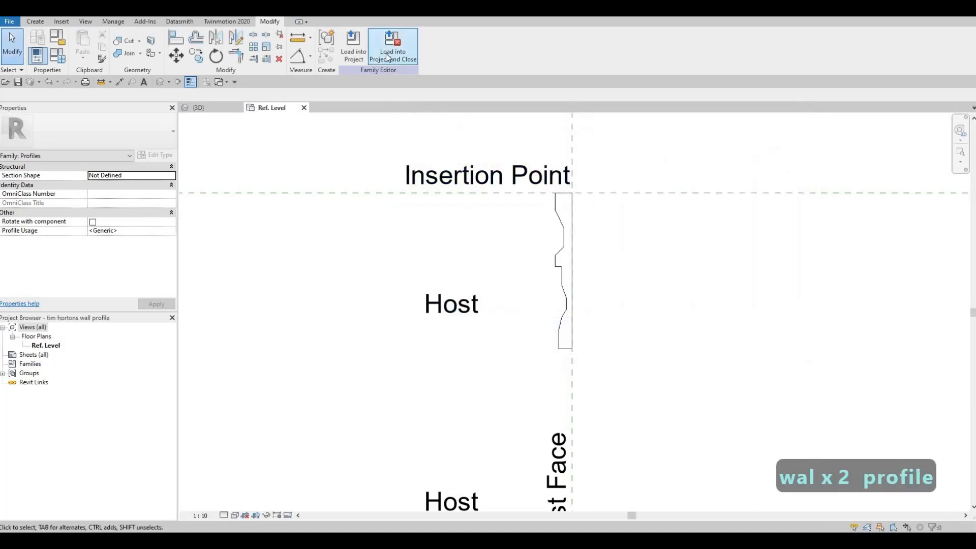
{"action": "left_click", "coordinate": [387, 54]}
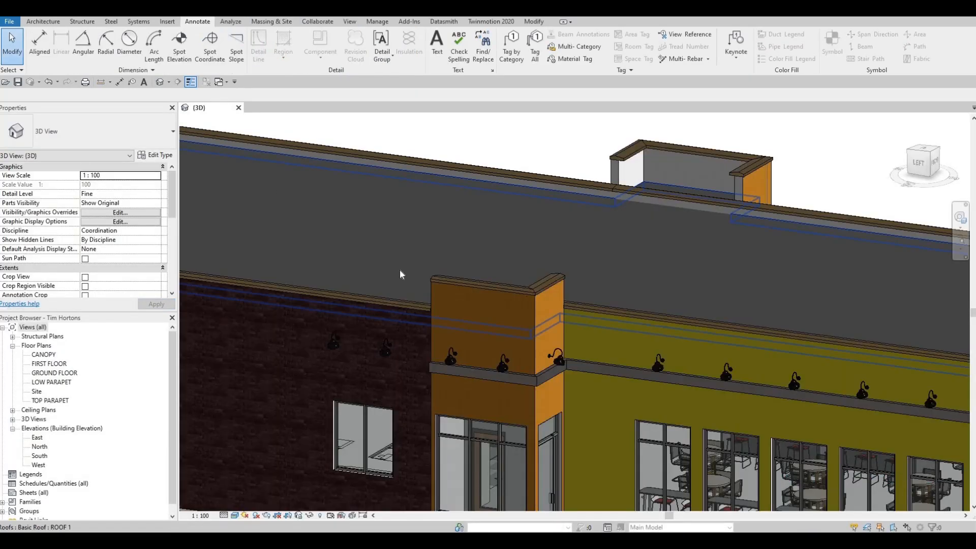
Step: Start the Wall: Sweep command in the 3D view
{"action": "left_click", "coordinate": [42, 22]}
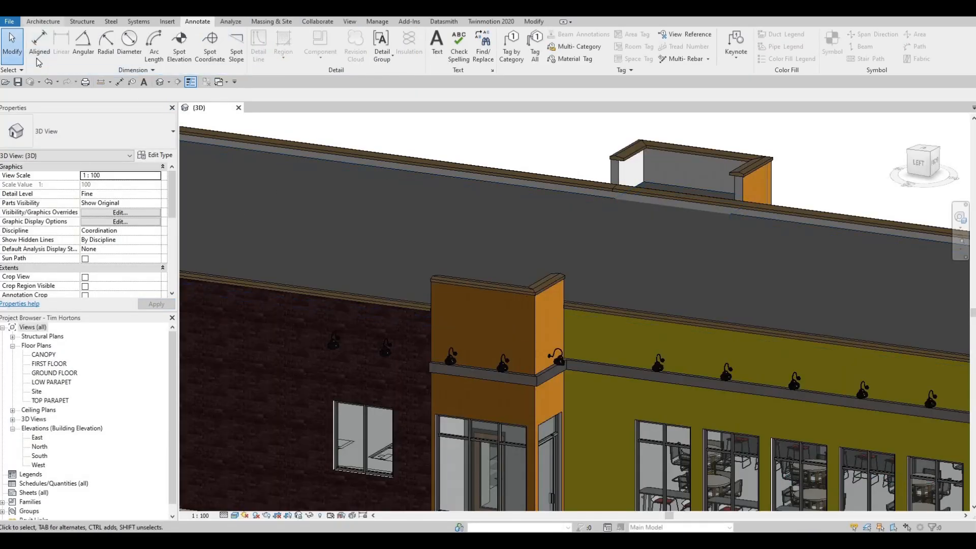
{"action": "left_click", "coordinate": [38, 56]}
{"action": "left_click", "coordinate": [56, 135]}
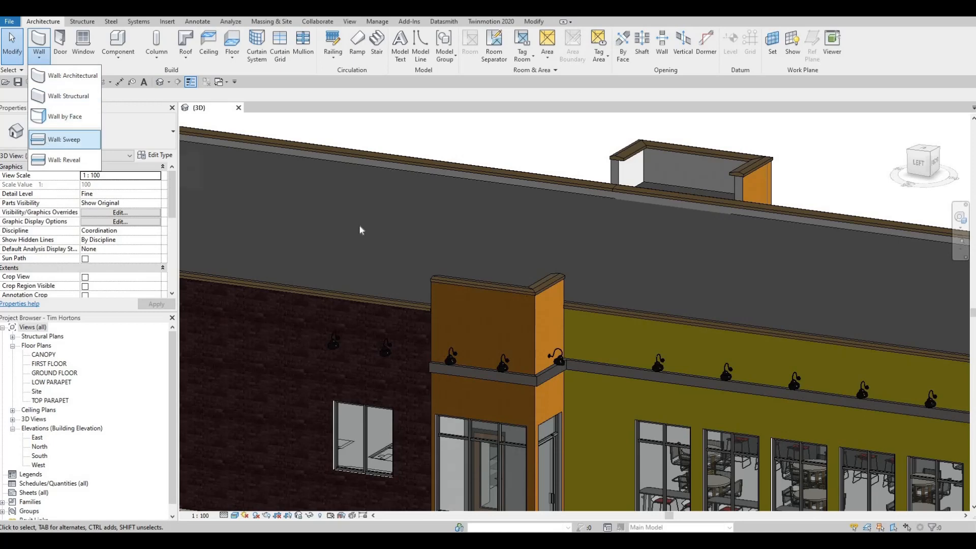
Step: Place a horizontal Cornice 3 wall sweep across the upper part of the orange projecting wall, beneath its parapet cap
{"action": "scroll", "coordinate": [485, 303], "scroll_direction": "up", "scroll_amount": 2}
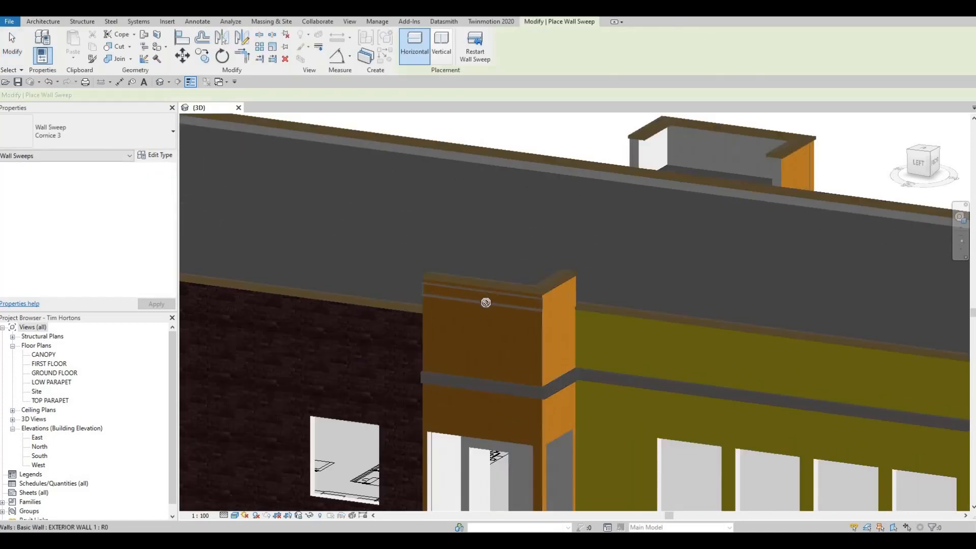
{"action": "scroll", "coordinate": [485, 304], "scroll_direction": "up", "scroll_amount": 4}
{"action": "left_click", "coordinate": [503, 311]}
{"action": "key", "text": "Escape"}
{"action": "key", "text": "Escape"}
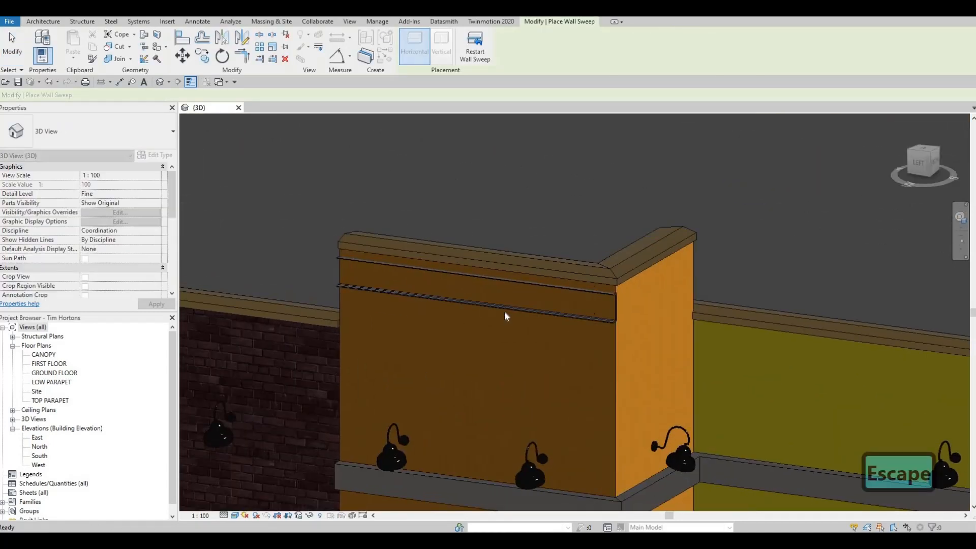
Step: Set the Cornice 3 sweep type's profile to tim hortons wall profile : tim hortons wall profile
{"action": "left_click", "coordinate": [504, 311]}
{"action": "left_click", "coordinate": [162, 157]}
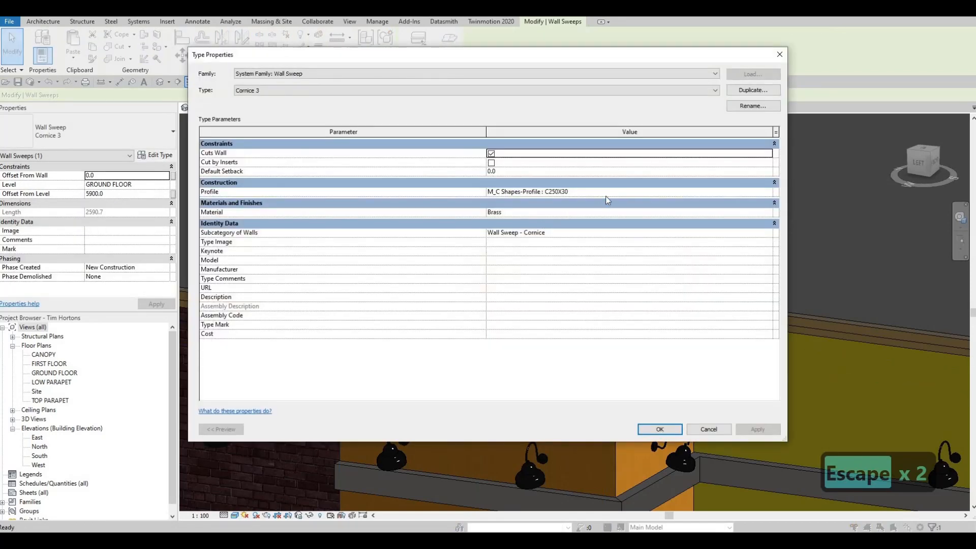
{"action": "left_click", "coordinate": [764, 192]}
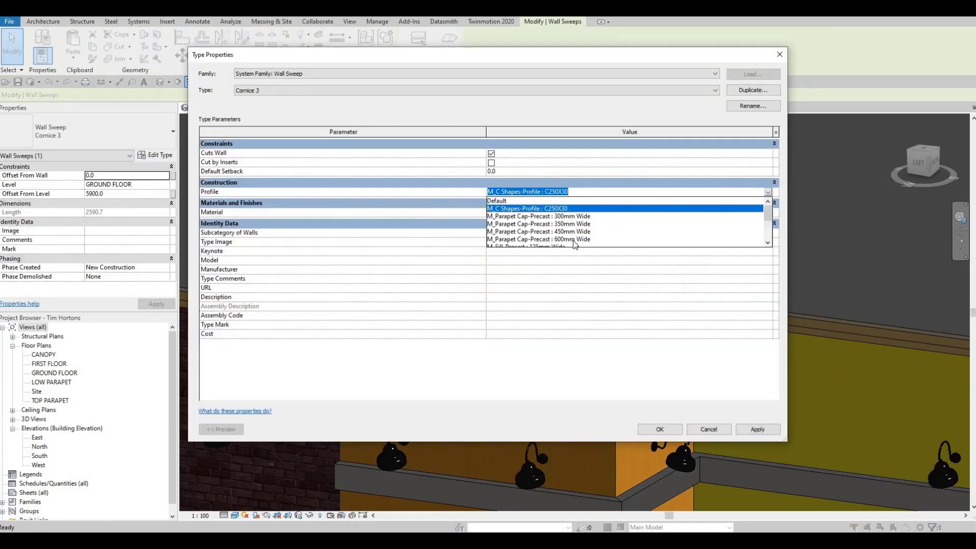
{"action": "scroll", "coordinate": [567, 242], "scroll_direction": "down", "scroll_amount": 3}
{"action": "left_click", "coordinate": [743, 429]}
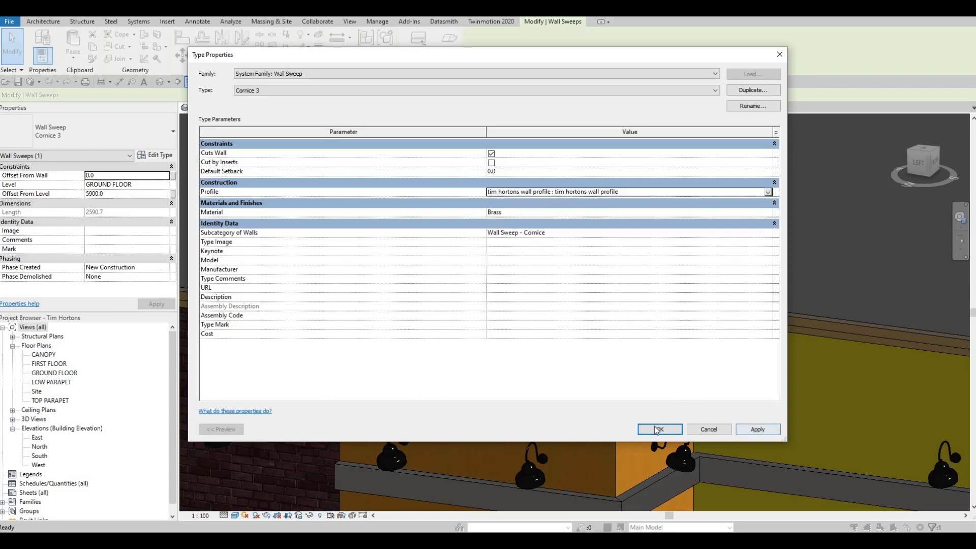
{"action": "left_click", "coordinate": [654, 427]}
{"action": "key", "text": "Escape"}
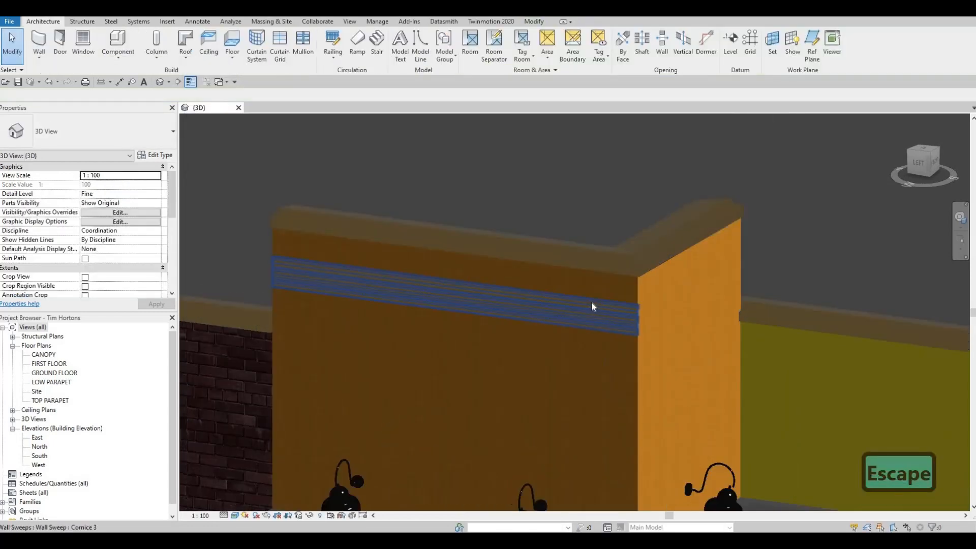
Step: Raise the wall sweep to just below the parapet cap, about 6057 mm above the GROUND FLOOR level
{"action": "scroll", "coordinate": [579, 302], "scroll_direction": "up", "scroll_amount": 4}
{"action": "left_click", "coordinate": [580, 301]}
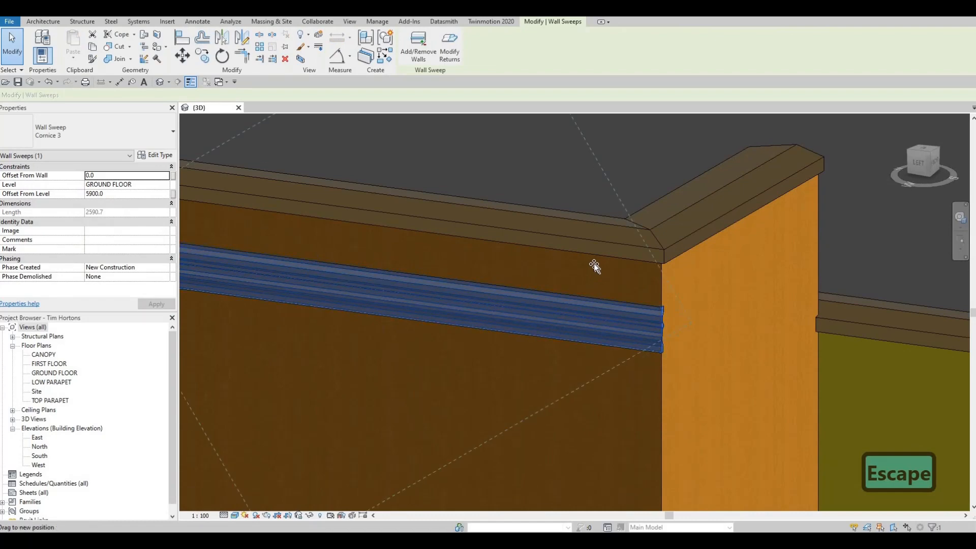
{"action": "left_click_drag", "start_coordinate": [591, 285], "coordinate": [590, 285]}
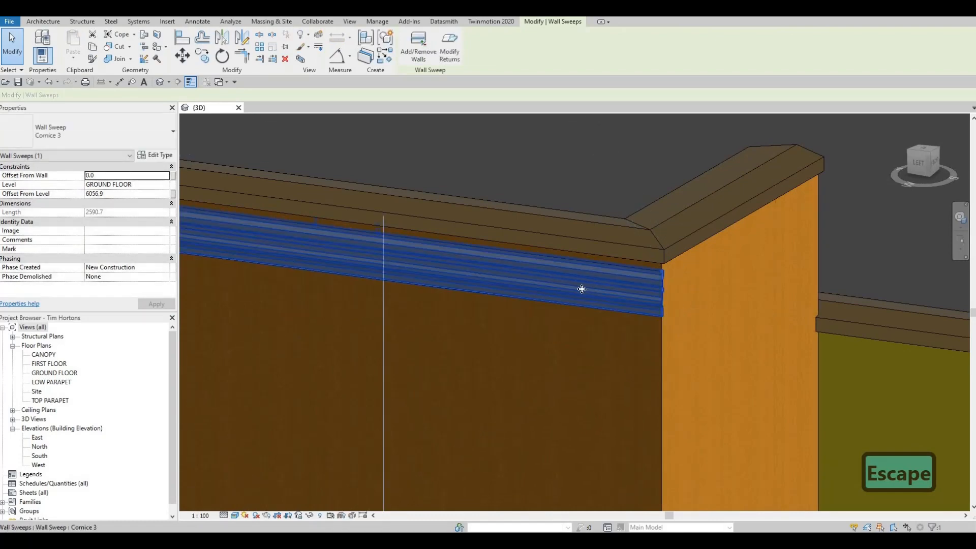
{"action": "scroll", "coordinate": [540, 293], "scroll_direction": "down", "scroll_amount": 2}
{"action": "middle_click_drag", "start_coordinate": [540, 295], "coordinate": [417, 263], "text": "shift"}
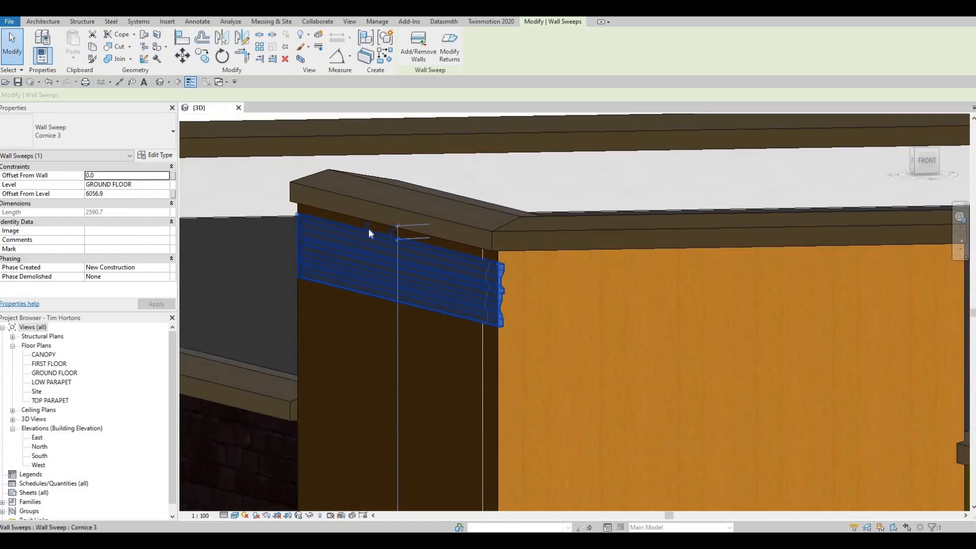
Step: Try to flip the wall sweep's orientation, and delete the sweep from the orange wall
{"action": "left_click", "coordinate": [367, 227]}
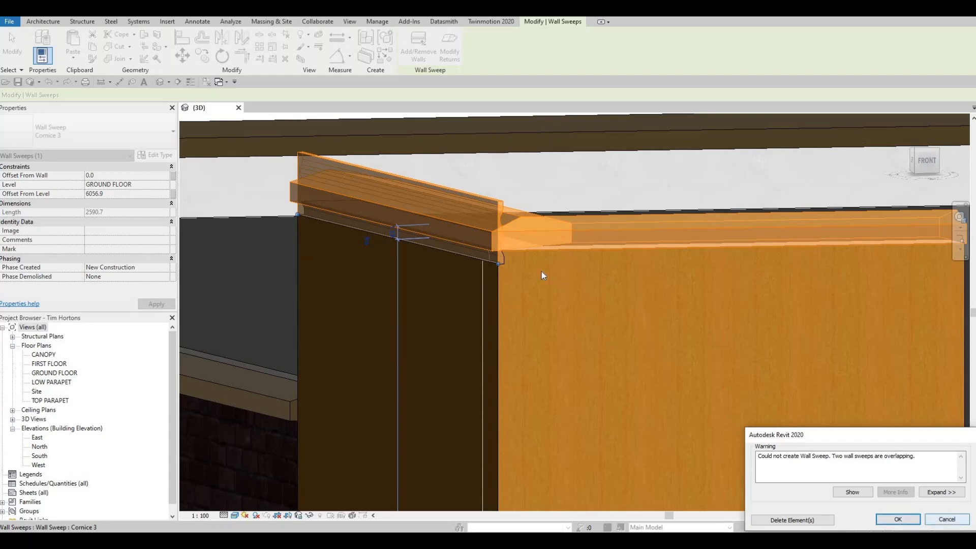
{"action": "key", "text": "Escape"}
{"action": "key", "text": "Escape"}
{"action": "left_click", "coordinate": [490, 276]}
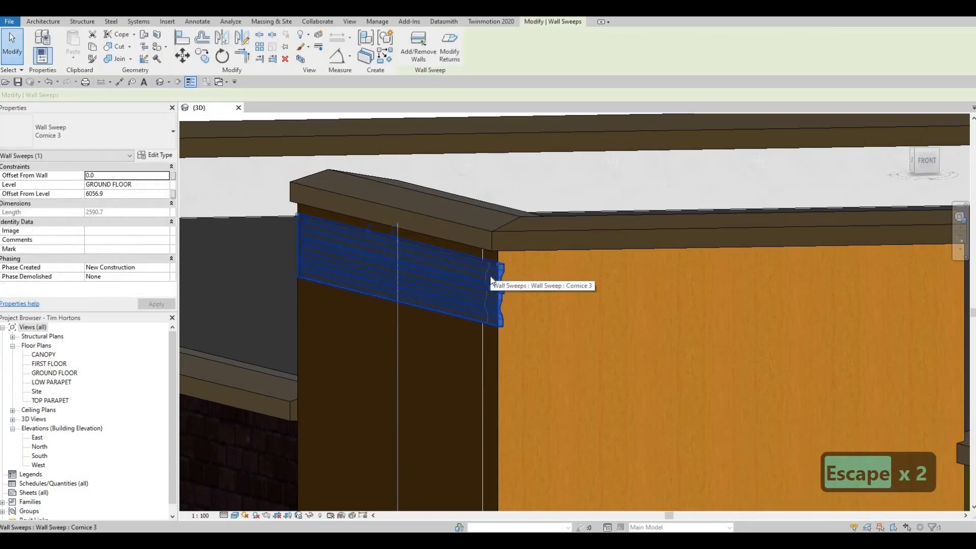
{"action": "key", "text": "Delete"}
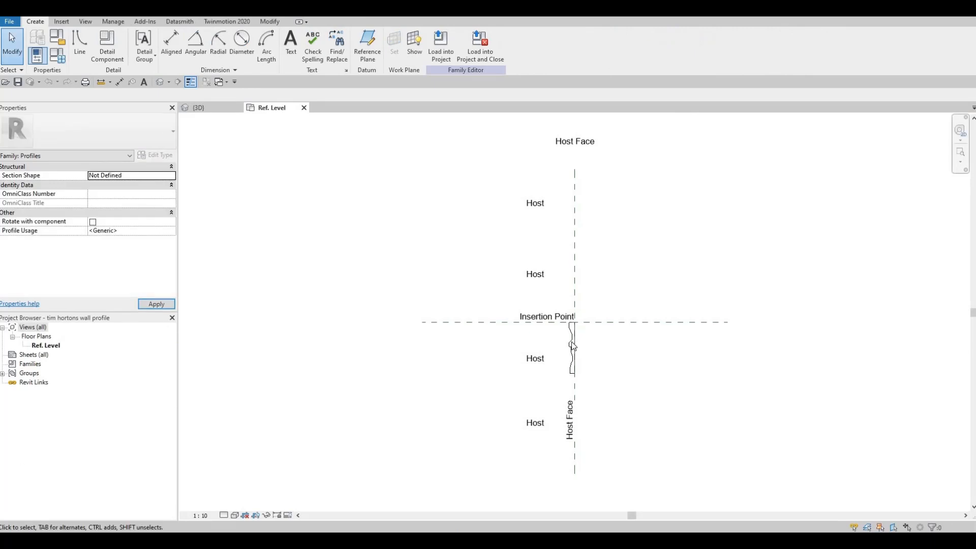
Step: Mirror a copy of the whole tim hortons wall profile outline about the vertical host-face reference plane
{"action": "scroll", "coordinate": [572, 346], "scroll_direction": "up", "scroll_amount": 6}
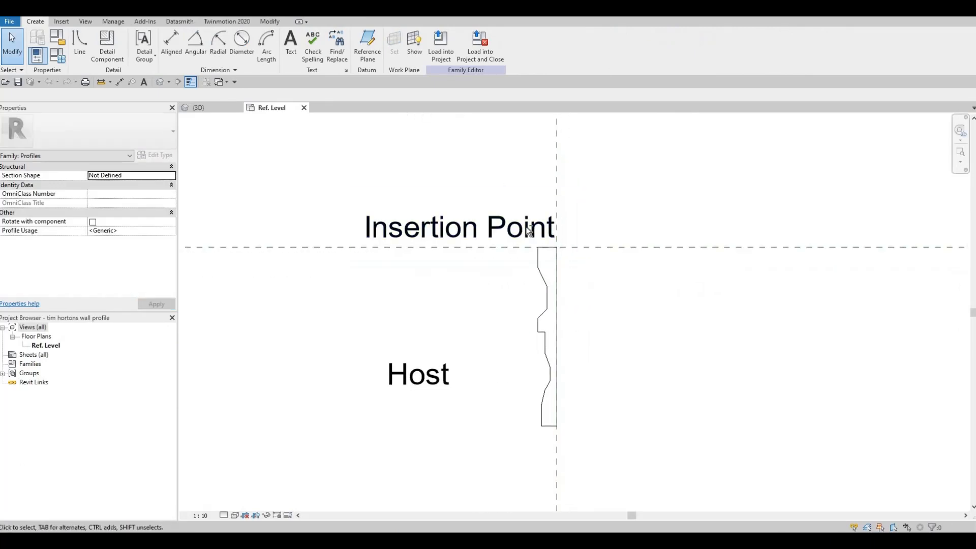
{"action": "left_click_drag", "start_coordinate": [504, 183], "coordinate": [588, 447]}
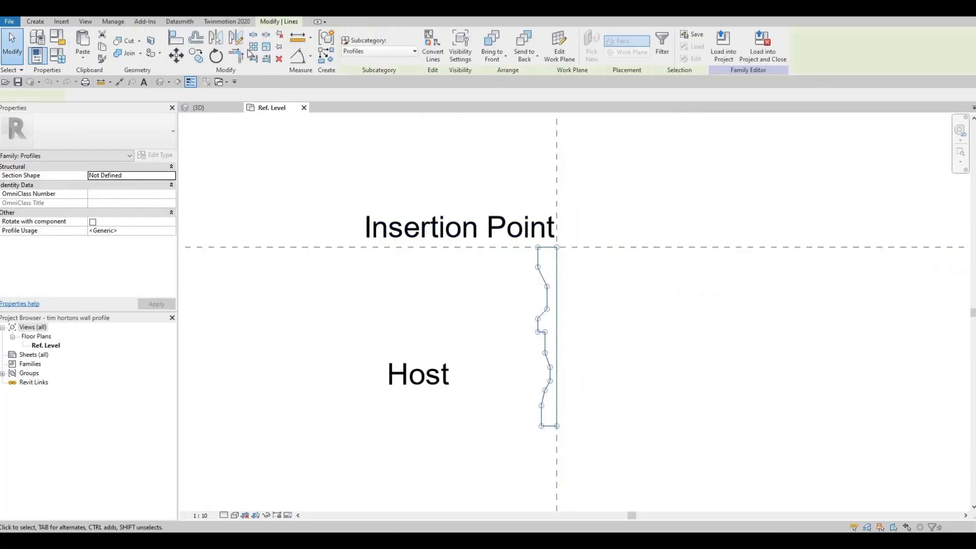
{"action": "left_click", "coordinate": [236, 39]}
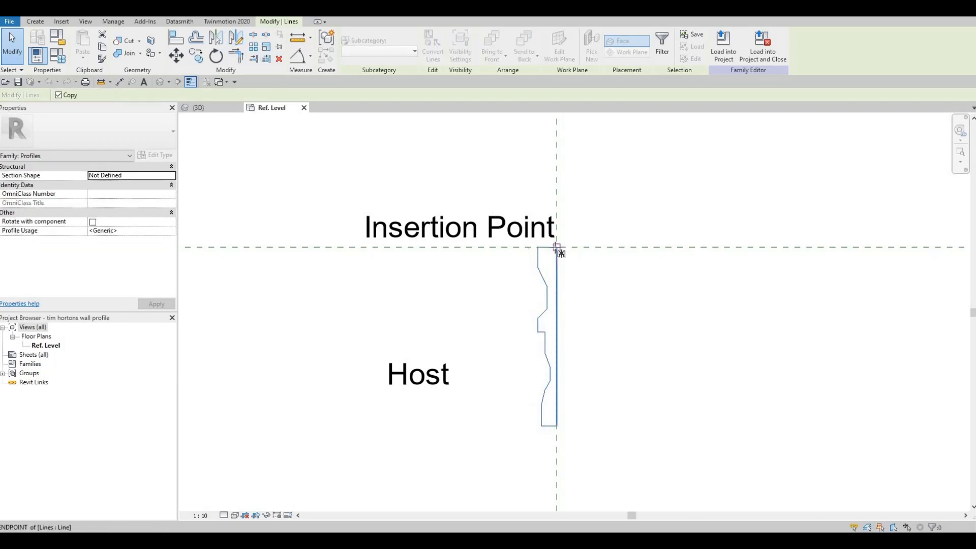
{"action": "left_click", "coordinate": [554, 315]}
{"action": "left_click", "coordinate": [557, 247]}
{"action": "key", "text": "Escape"}
{"action": "key", "text": "Escape"}
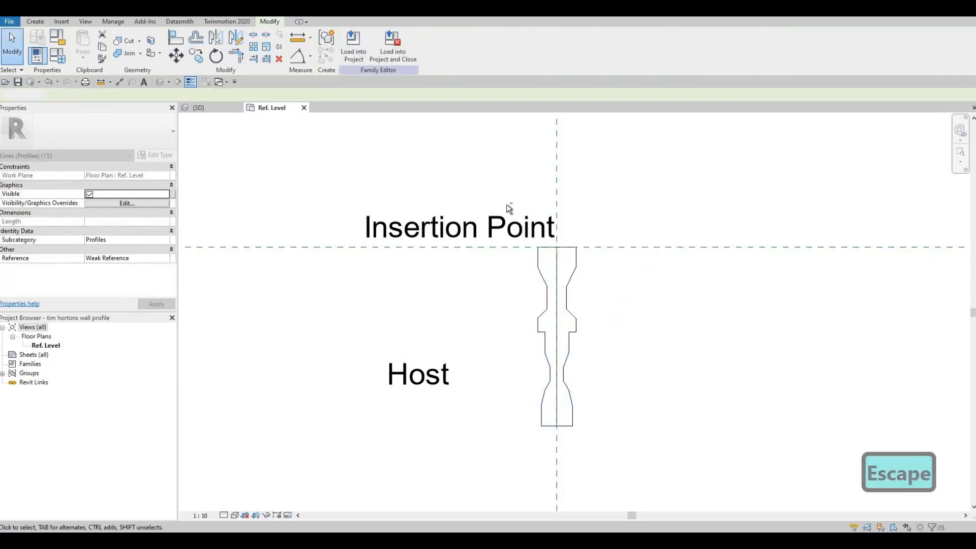
Step: Try to delete the original half of the mirrored profile outline on the host side, and undo the deletion
{"action": "left_click_drag", "start_coordinate": [509, 203], "coordinate": [561, 434]}
{"action": "key", "text": "Delete"}
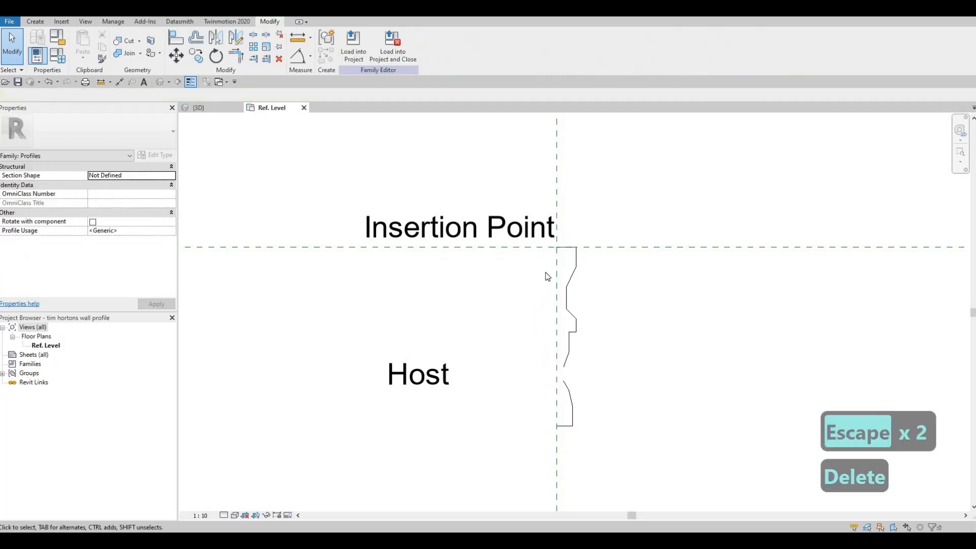
{"action": "key", "text": "Escape"}
{"action": "left_click", "coordinate": [555, 427]}
{"action": "key", "text": "c"}
{"action": "key", "text": "s"}
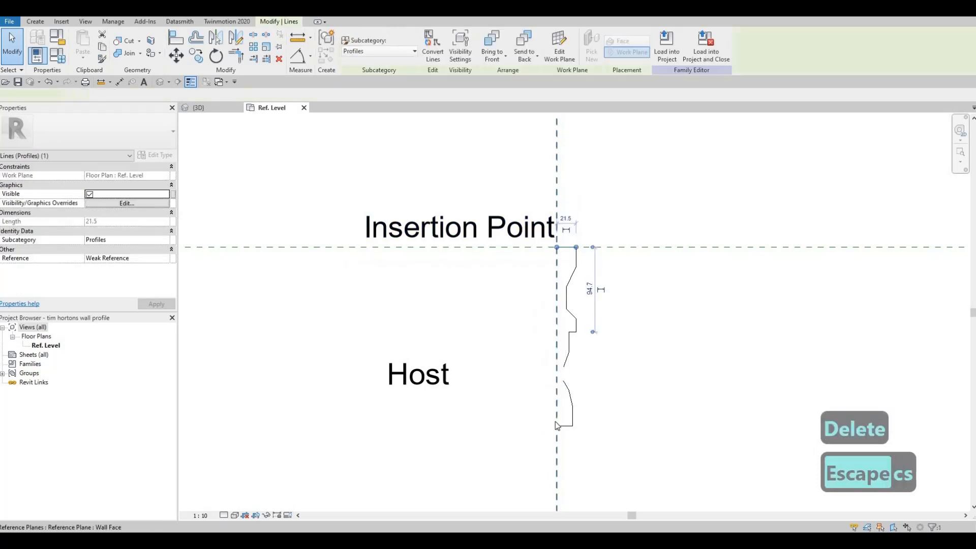
{"action": "key", "text": "ctrl+z"}
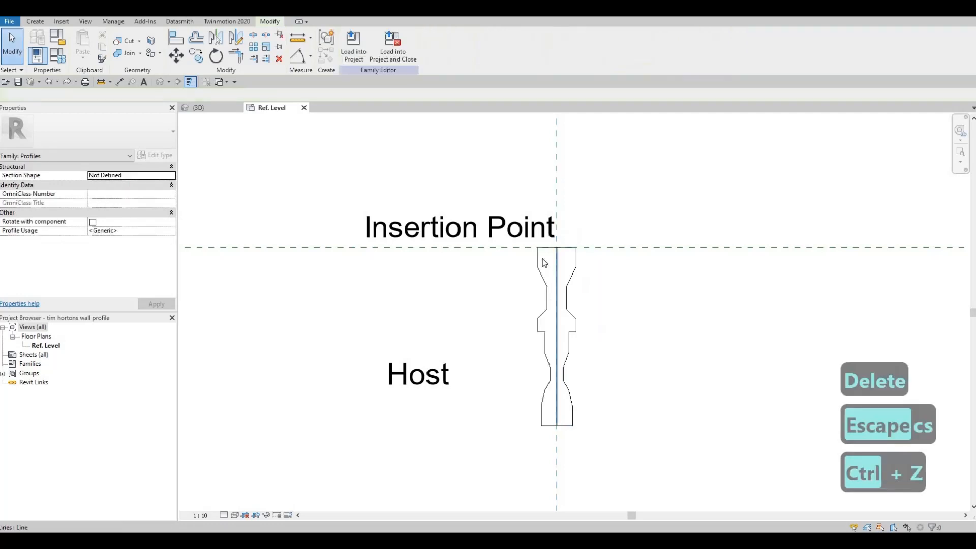
Step: Delete the original profile lines on the host side, keeping the closed mirrored outline beyond the host face
{"action": "key", "text": "Escape"}
{"action": "key", "text": "Escape"}
{"action": "left_click", "coordinate": [511, 207]}
{"action": "key", "text": "Escape"}
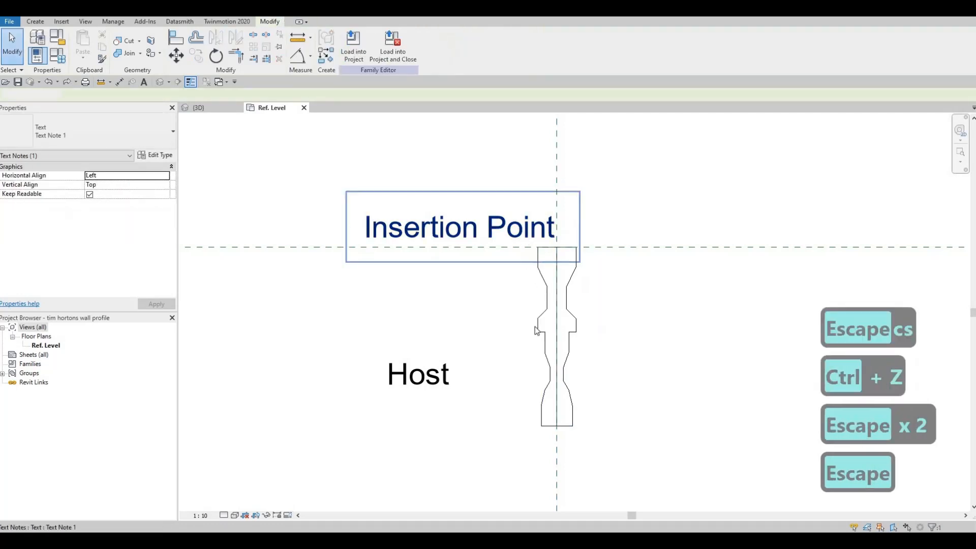
{"action": "left_click_drag", "start_coordinate": [510, 207], "coordinate": [558, 453]}
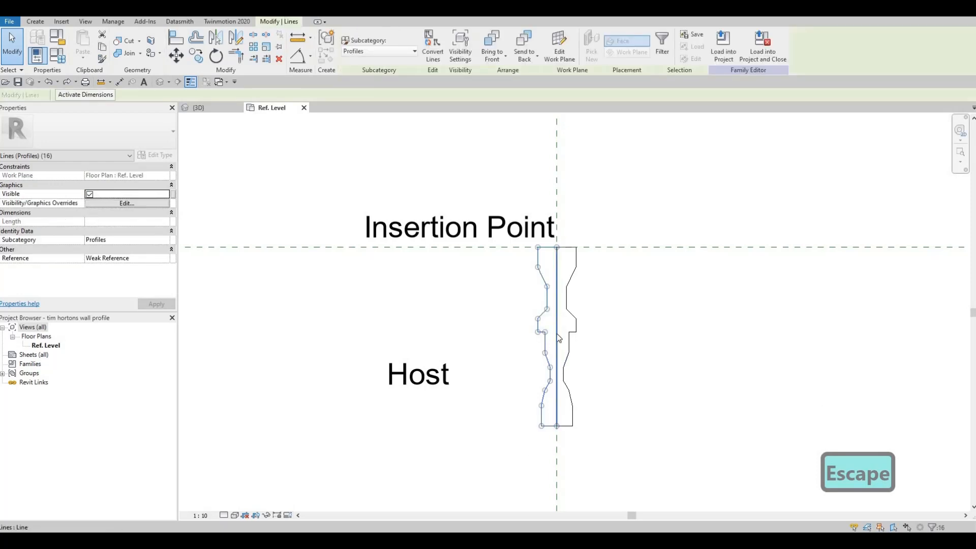
{"action": "key", "text": "Delete"}
Step: Try deleting the vertical profile line along the host face, and undo the deletion
{"action": "left_click", "coordinate": [559, 316]}
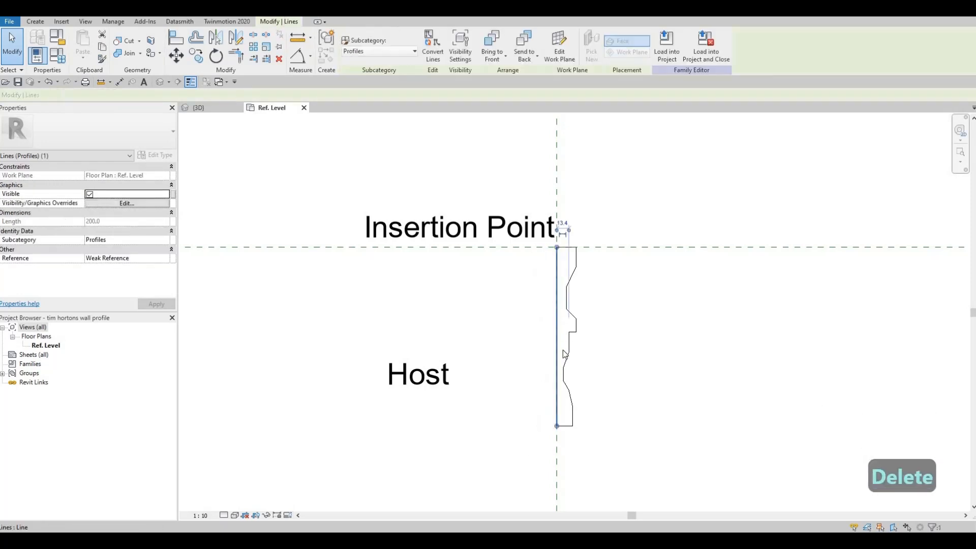
{"action": "key", "text": "Delete"}
{"action": "key", "text": "ctrl+z"}
{"action": "key", "text": "Escape"}
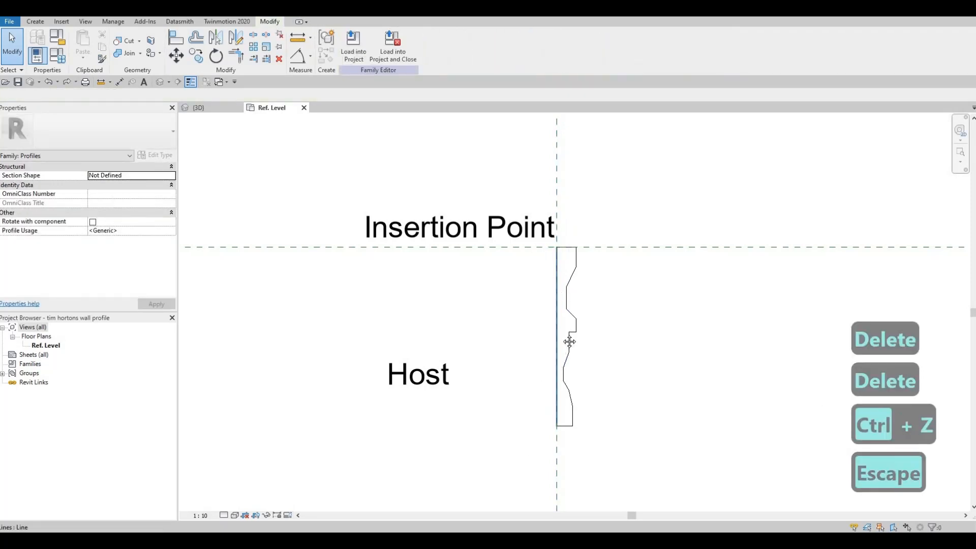
{"action": "key", "text": "Escape"}
Step: Load the edited profile into the Tim Hortons project and close the family, overwriting the existing version and its parameter values
{"action": "middle_click_drag", "start_coordinate": [377, 202], "coordinate": [282, 155]}
{"action": "left_click", "coordinate": [393, 47]}
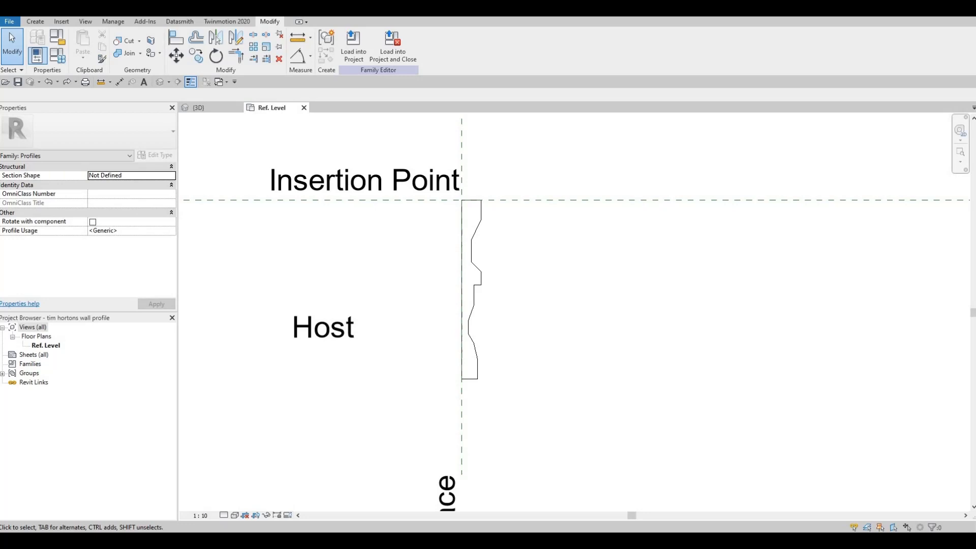
{"action": "key", "text": "Delete"}
{"action": "left_click", "coordinate": [392, 45]}
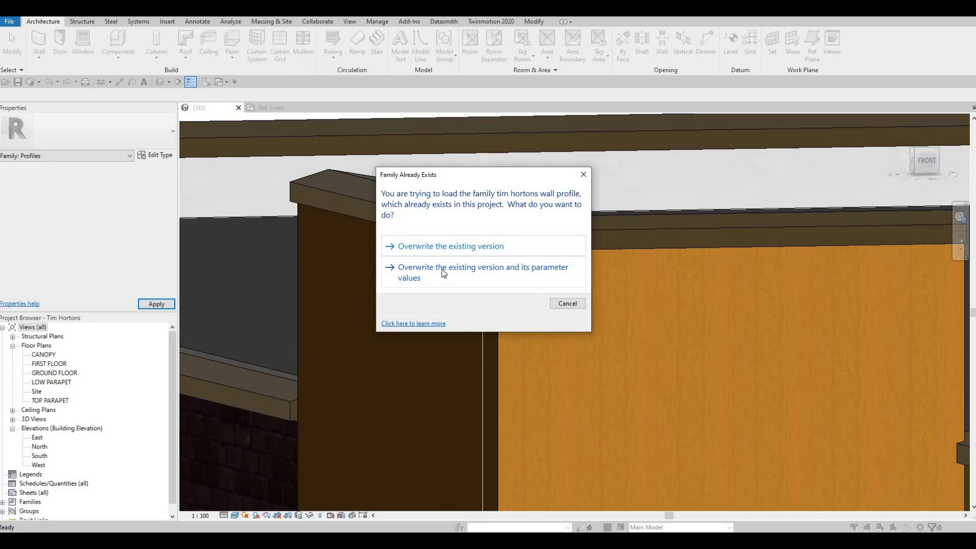
{"action": "left_click", "coordinate": [442, 273]}
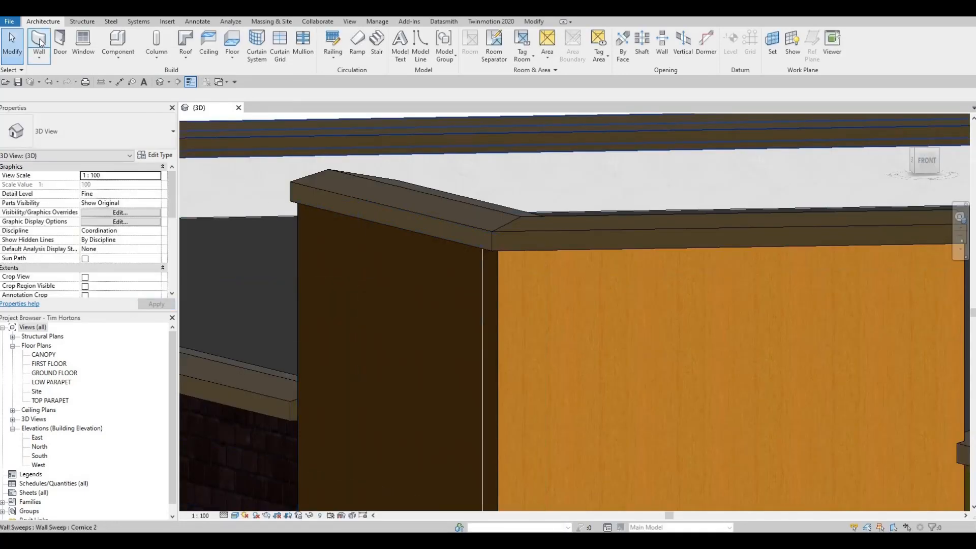
Step: Check the Cornice 3 wall sweep's type profile and place the sweep below the parapet cap on both adjoining orange wall faces
{"action": "left_click", "coordinate": [39, 54]}
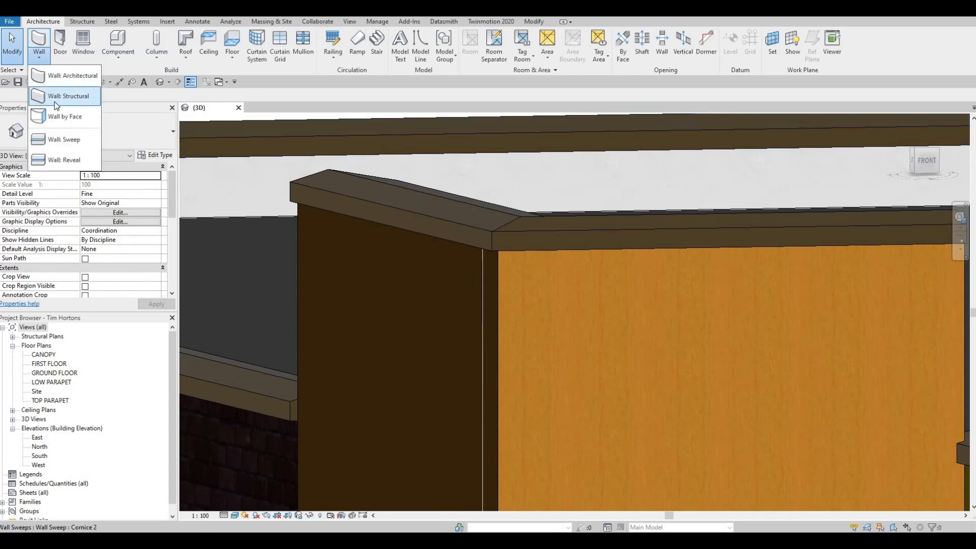
{"action": "left_click", "coordinate": [61, 140]}
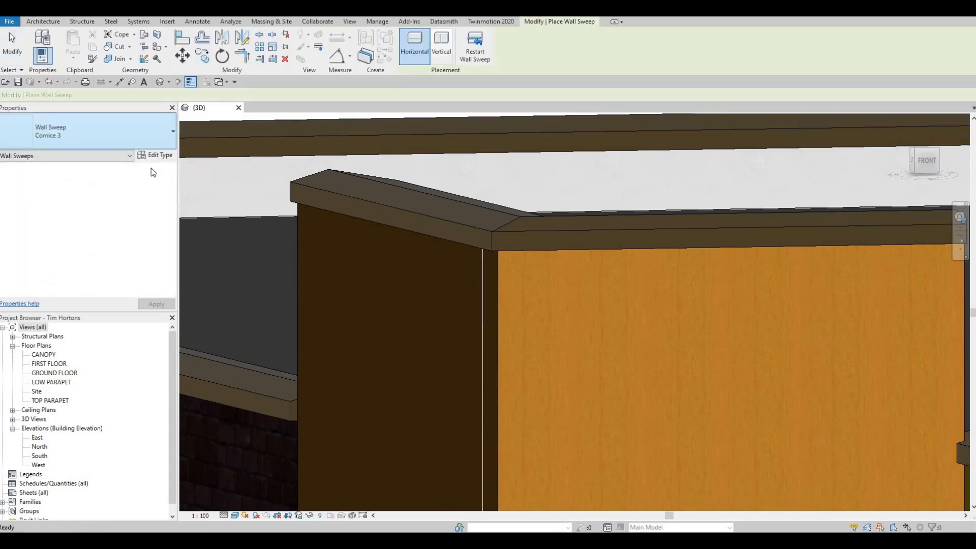
{"action": "left_click", "coordinate": [153, 158]}
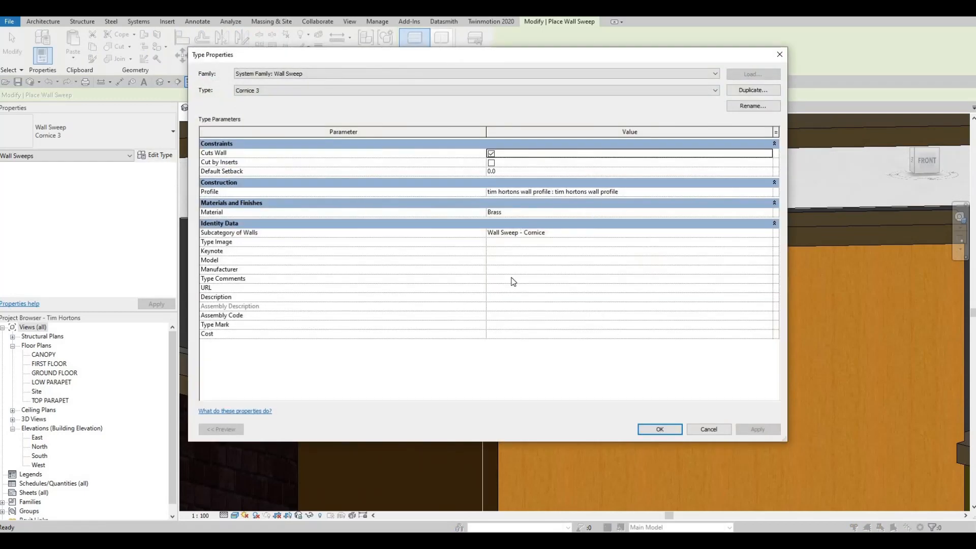
{"action": "key", "text": "Escape"}
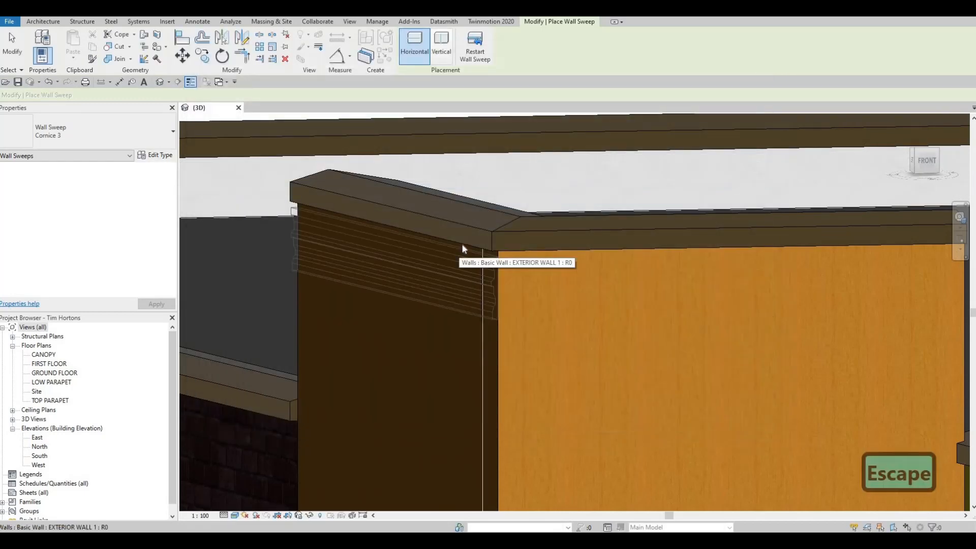
{"action": "left_click", "coordinate": [535, 256]}
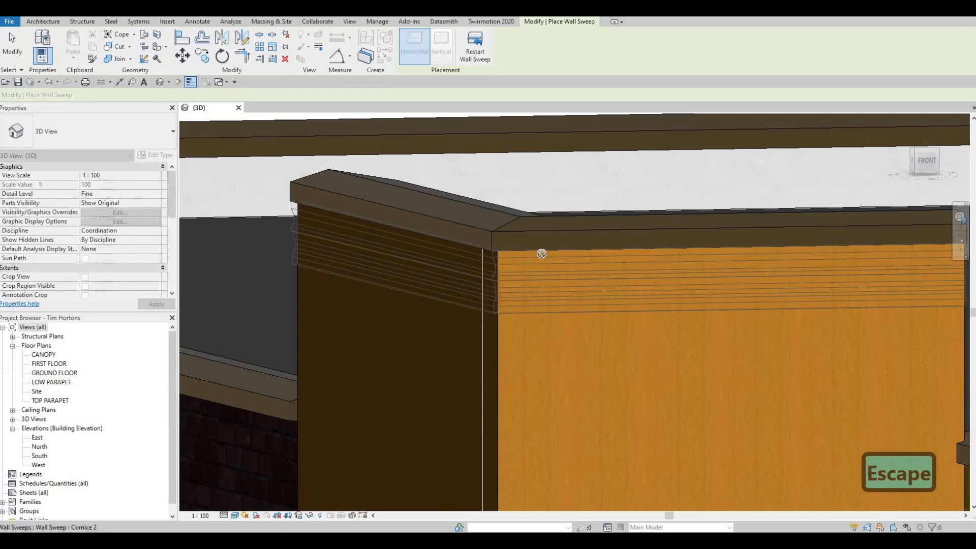
{"action": "middle_click_drag", "start_coordinate": [559, 299], "coordinate": [425, 271], "text": "shift"}
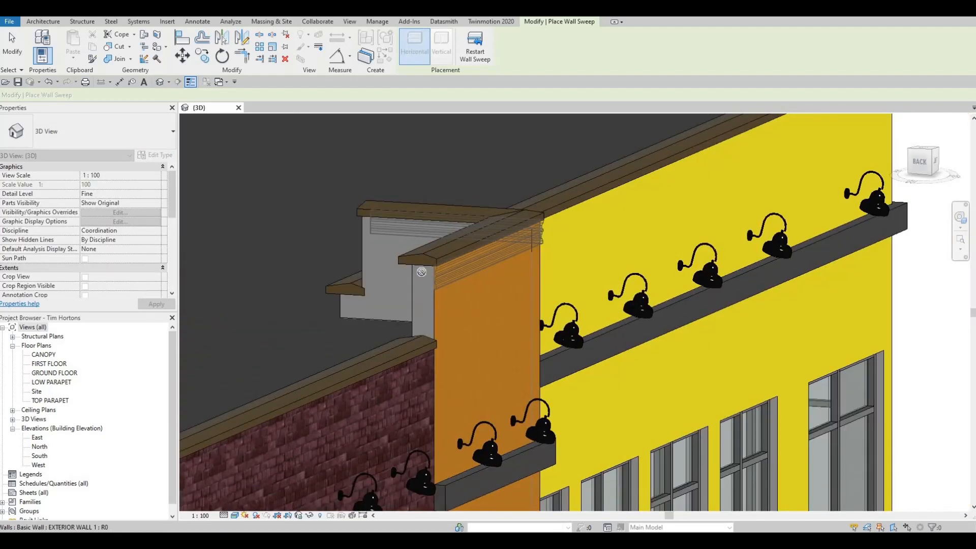
{"action": "middle_click_drag", "start_coordinate": [430, 319], "coordinate": [353, 324], "text": "shift"}
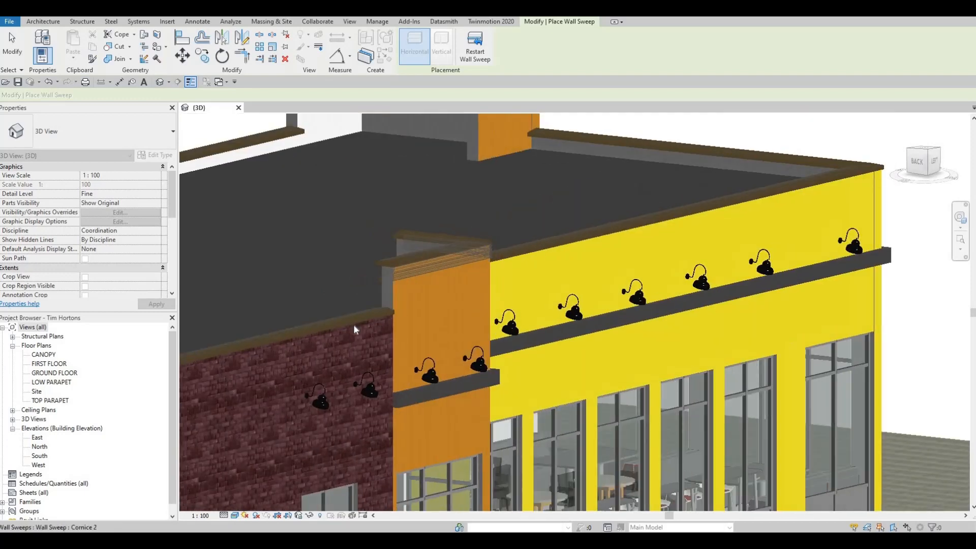
{"action": "key", "text": "Escape"}
Step: Place a Cornice 3 wall sweep beneath the parapet cap along the long yellow wall beside the orange corner block
{"action": "left_click", "coordinate": [439, 271]}
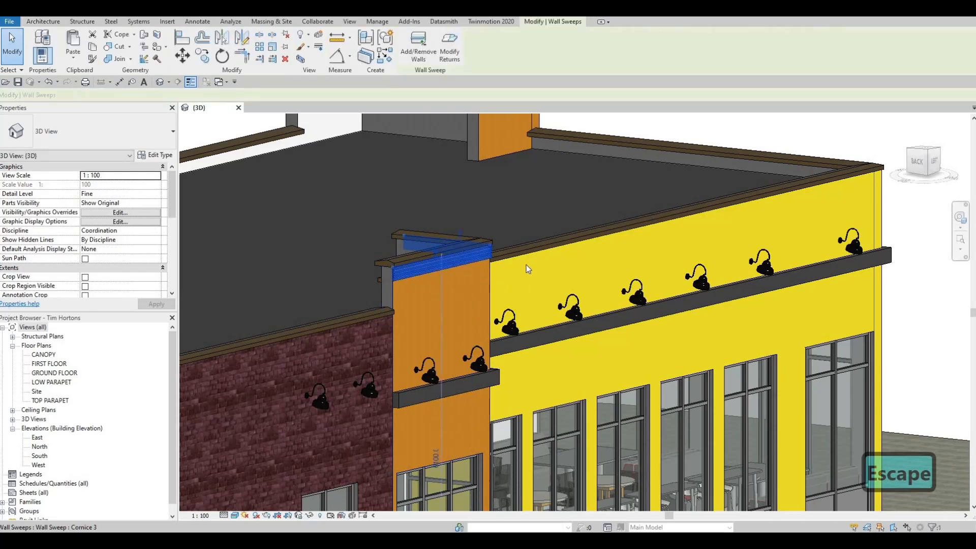
{"action": "key", "text": "c"}
{"action": "key", "text": "s"}
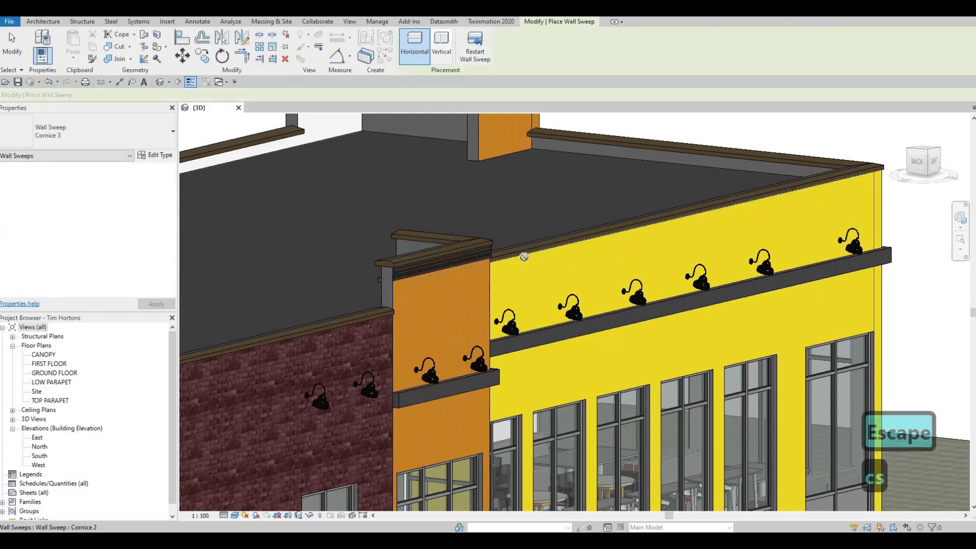
{"action": "key", "text": "Escape"}
{"action": "middle_click_drag", "start_coordinate": [554, 286], "coordinate": [362, 274], "text": "shift"}
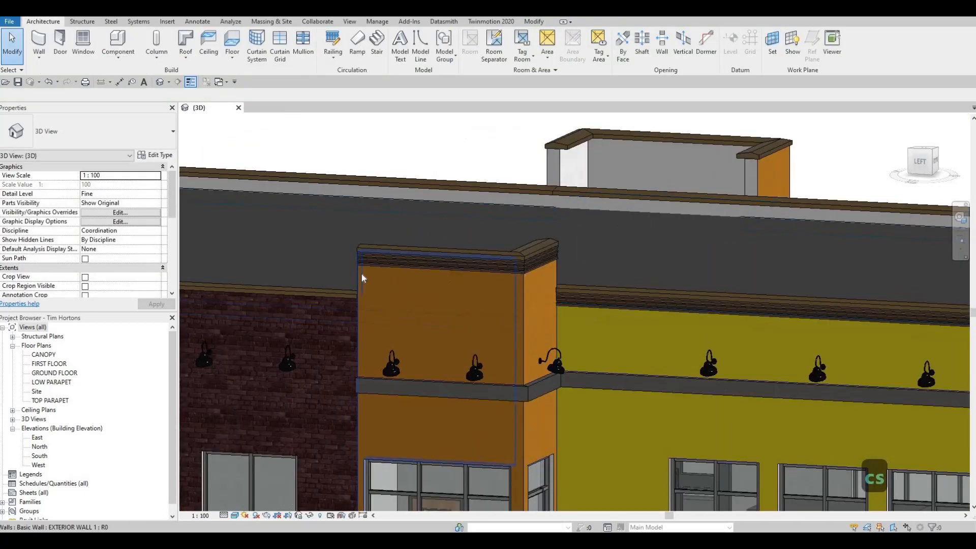
{"action": "middle_click_drag", "start_coordinate": [376, 311], "coordinate": [310, 273]}
{"action": "scroll", "coordinate": [310, 273], "scroll_direction": "down", "scroll_amount": 1}
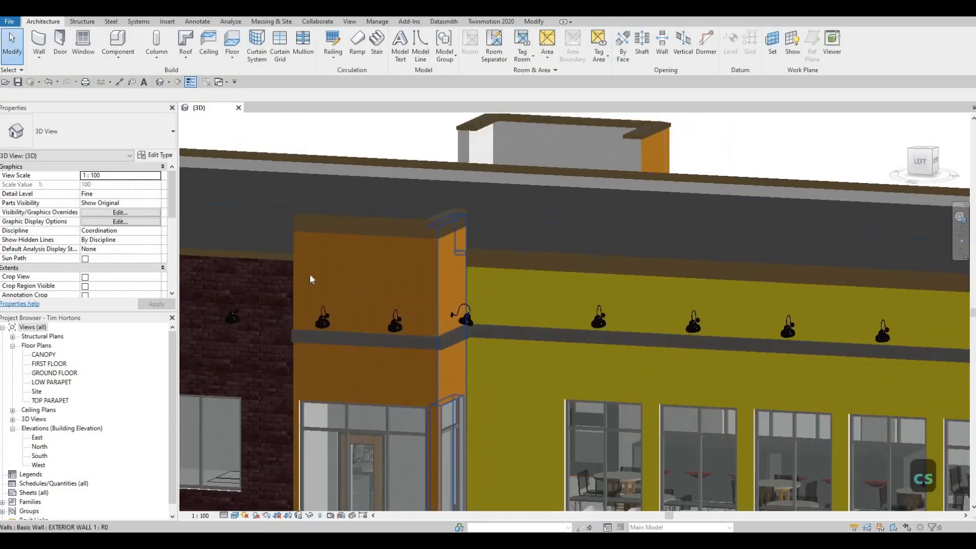
Step: Place another Cornice 3 sweep beneath the cap of the short yellow front wall, between the building corner and the sign wall
{"action": "left_click", "coordinate": [589, 276]}
{"action": "key", "text": "c"}
{"action": "key", "text": "s"}
{"action": "middle_click_drag", "start_coordinate": [663, 308], "coordinate": [380, 273]}
{"action": "scroll", "coordinate": [381, 273], "scroll_direction": "down", "scroll_amount": 2}
{"action": "middle_click_drag", "start_coordinate": [656, 291], "coordinate": [588, 286], "text": "shift"}
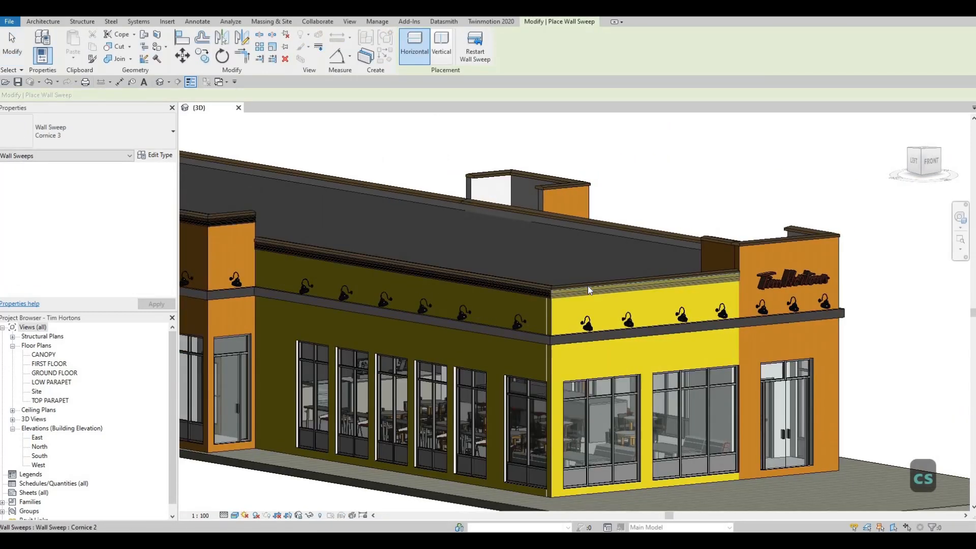
{"action": "scroll", "coordinate": [587, 286], "scroll_direction": "up", "scroll_amount": 3}
{"action": "key", "text": "Escape"}
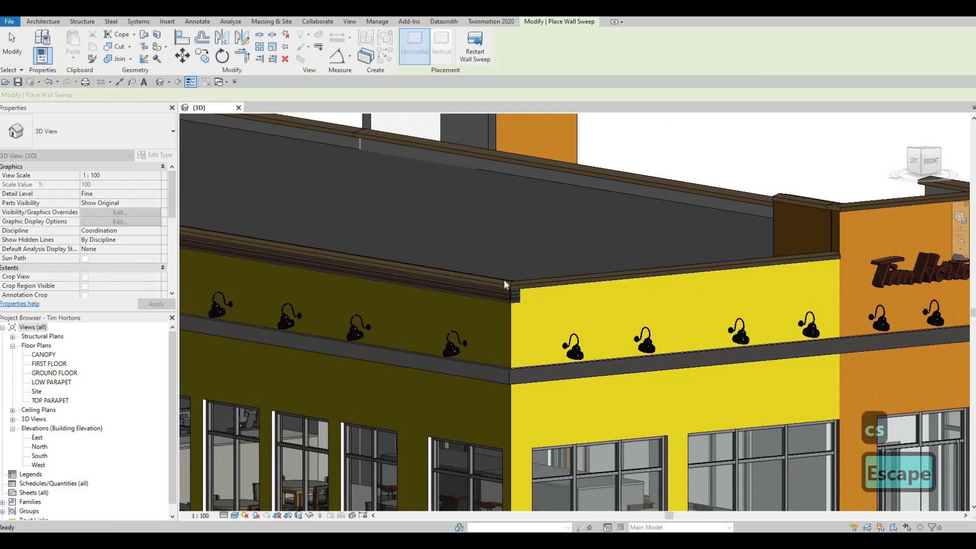
{"action": "scroll", "coordinate": [504, 279], "scroll_direction": "down", "scroll_amount": 4}
{"action": "key", "text": "Escape"}
Step: Place a Cornice 3 sweep beneath the cap on the side return and the Tim Hortons sign face of the orange front block
{"action": "left_click", "coordinate": [553, 265]}
{"action": "key", "text": "c"}
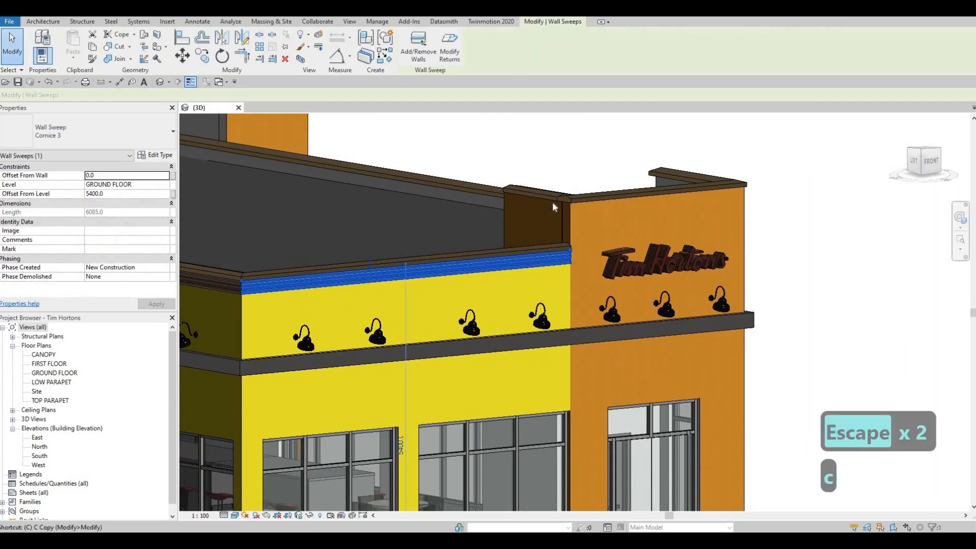
{"action": "key", "text": "s"}
{"action": "scroll", "coordinate": [555, 201], "scroll_direction": "up", "scroll_amount": 2}
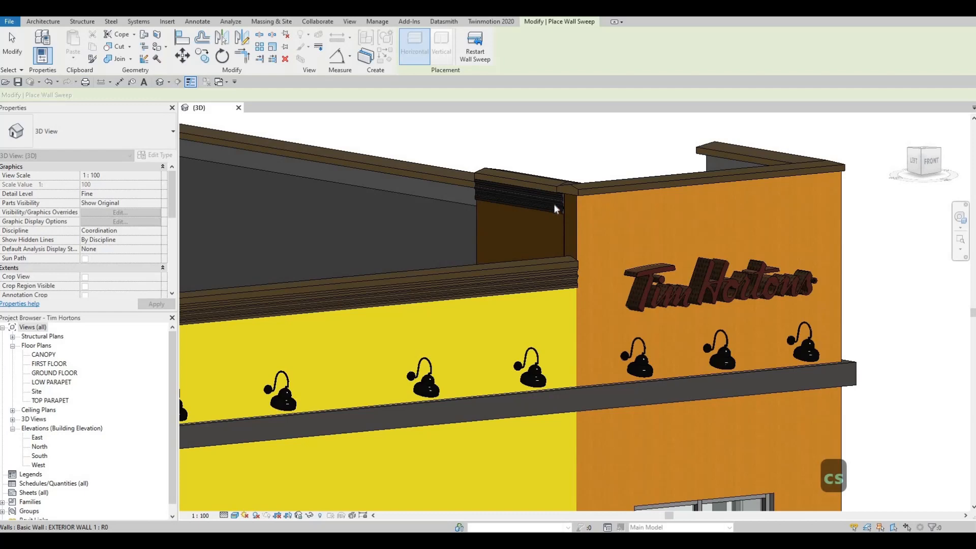
{"action": "key", "text": "Escape"}
{"action": "scroll", "coordinate": [553, 204], "scroll_direction": "up", "scroll_amount": 2}
Step: Extend the cornice sweep's end on the orange side return toward the outer corner with the sign face
{"action": "left_click", "coordinate": [570, 193]}
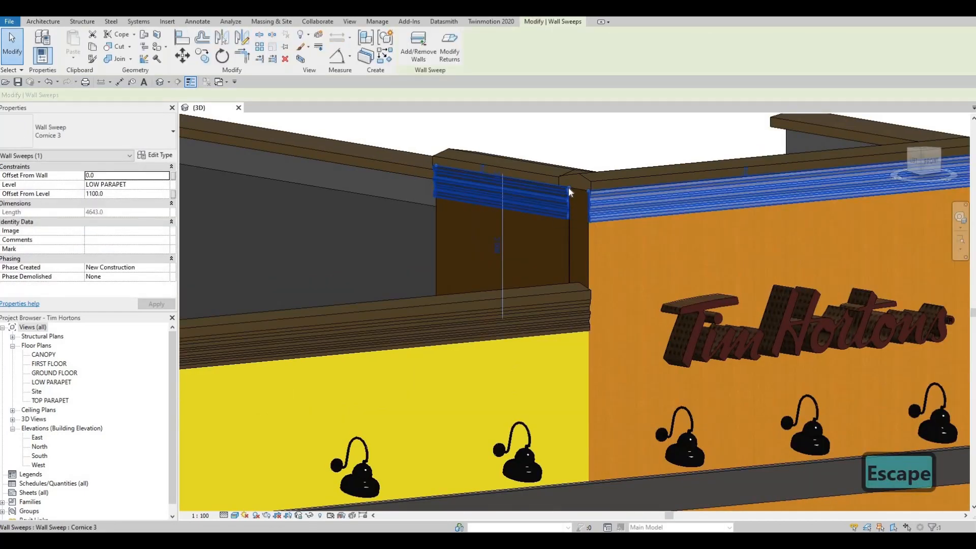
{"action": "mouse_move", "coordinate": [568, 189]}
{"action": "left_mouse_down"}
{"action": "mouse_move", "coordinate": [588, 187]}
{"action": "mouse_move", "coordinate": [586, 196]}
{"action": "left_mouse_up"}
{"action": "scroll", "coordinate": [586, 187], "scroll_direction": "up", "scroll_amount": 2}
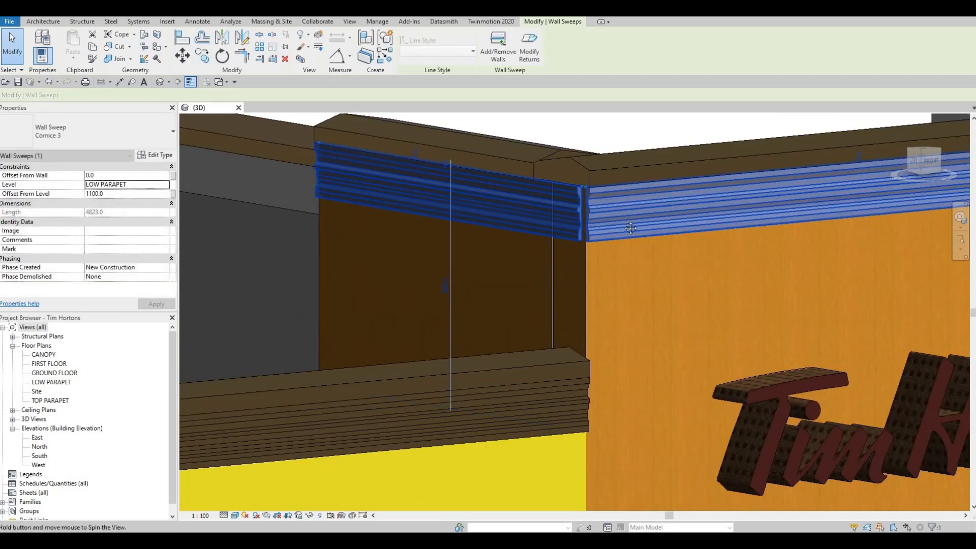
{"action": "middle_click_drag", "start_coordinate": [630, 228], "coordinate": [698, 170], "text": "shift"}
{"action": "middle_click_drag", "start_coordinate": [779, 133], "coordinate": [679, 185]}
{"action": "scroll", "coordinate": [679, 188], "scroll_direction": "up", "scroll_amount": 3}
{"action": "left_click_drag", "start_coordinate": [679, 188], "coordinate": [696, 191]}
{"action": "left_click", "coordinate": [680, 191]}
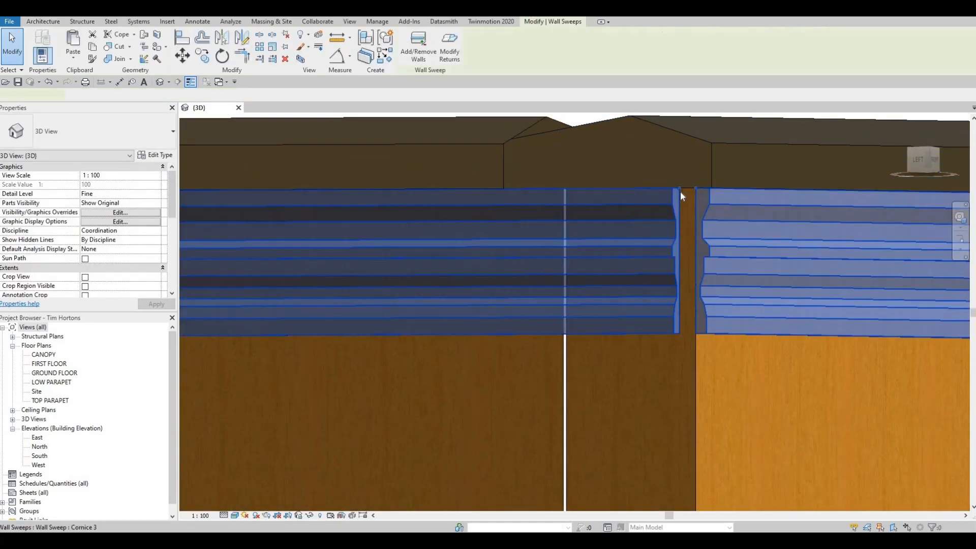
{"action": "mouse_move", "coordinate": [696, 188]}
{"action": "left_mouse_down"}
{"action": "mouse_move", "coordinate": [687, 206]}
{"action": "mouse_move", "coordinate": [759, 232]}
{"action": "left_mouse_up"}
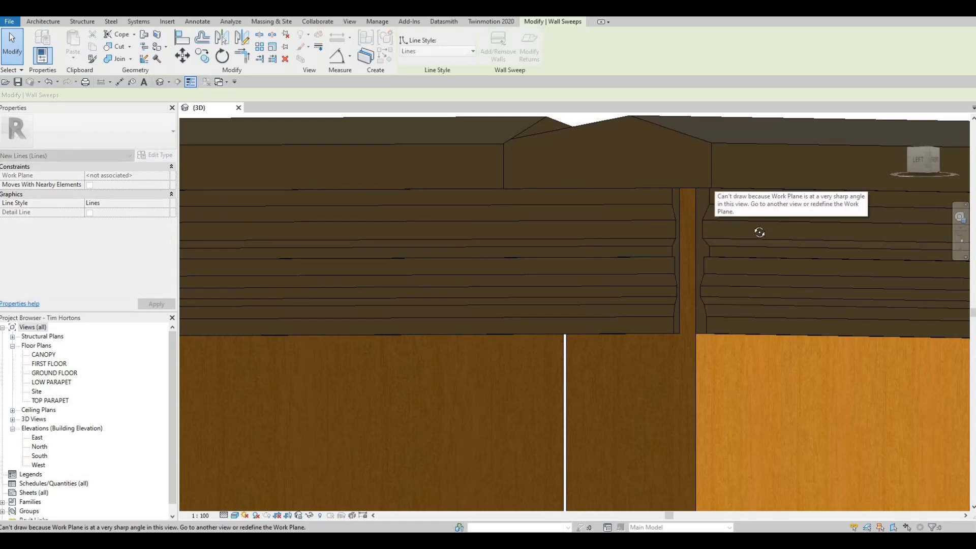
{"action": "key", "text": "Escape"}
{"action": "mouse_move", "coordinate": [519, 186]}
{"action": "middle_mouse_down", "text": "shift"}
{"action": "mouse_move", "coordinate": [653, 220]}
{"action": "mouse_move", "coordinate": [639, 239]}
{"action": "mouse_move", "coordinate": [690, 259]}
{"action": "mouse_move", "coordinate": [670, 259]}
{"action": "middle_mouse_up", "text": "shift"}
{"action": "middle_click_drag", "start_coordinate": [587, 254], "coordinate": [433, 218], "text": "shift"}
{"action": "key", "text": "Escape"}
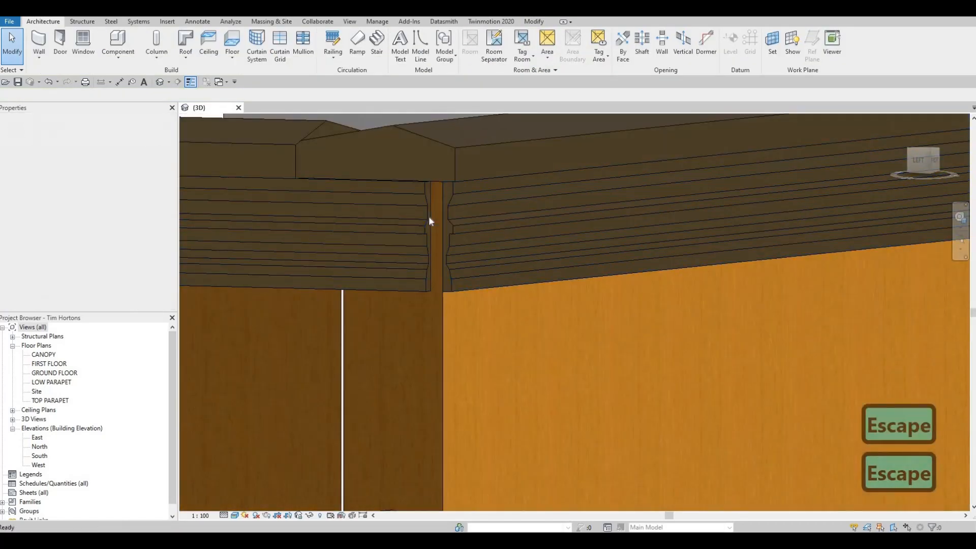
{"action": "left_click", "coordinate": [447, 219]}
{"action": "key", "text": "Escape"}
{"action": "key", "text": "t"}
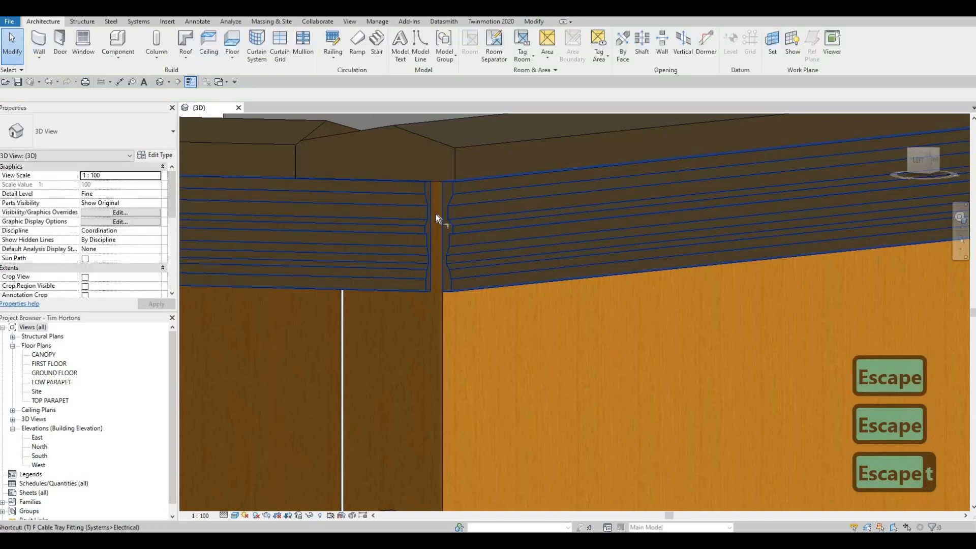
{"action": "key", "text": "r"}
{"action": "key", "text": "Escape"}
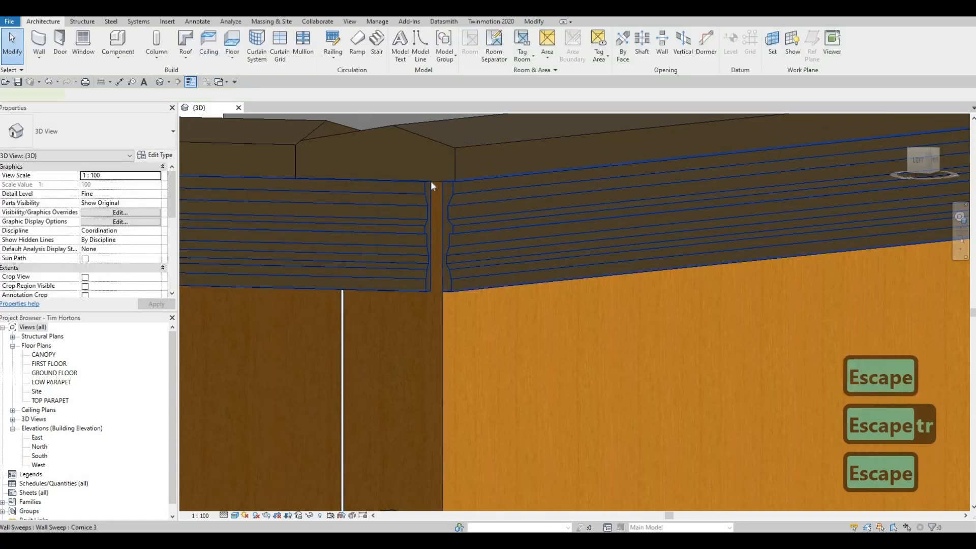
Step: Stretch the side-return cornice end to the outer corner so it meets the sweep on the sign face
{"action": "left_click", "coordinate": [431, 181]}
{"action": "left_click_drag", "start_coordinate": [453, 184], "coordinate": [467, 182]}
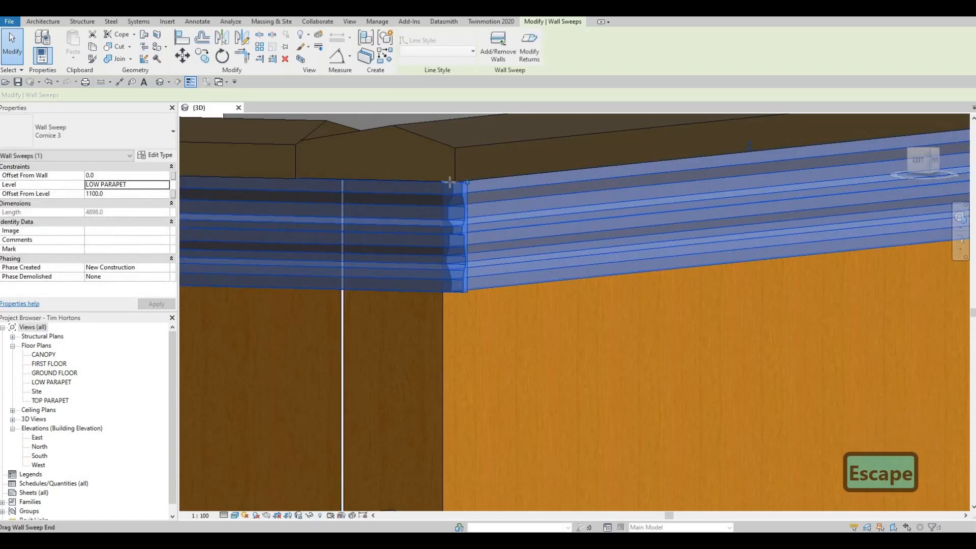
{"action": "key", "text": "Escape"}
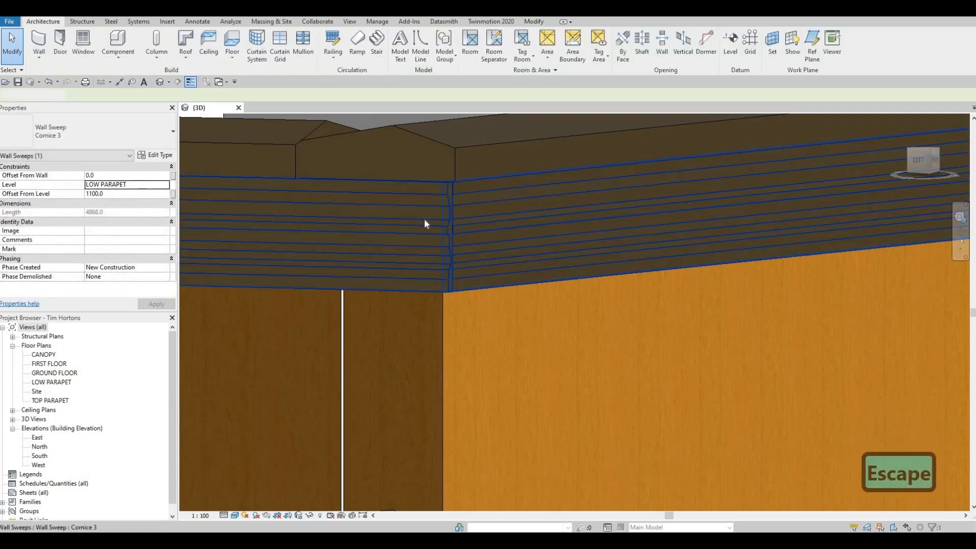
{"action": "scroll", "coordinate": [417, 228], "scroll_direction": "down", "scroll_amount": 3}
{"action": "scroll", "coordinate": [413, 238], "scroll_direction": "down", "scroll_amount": 3}
{"action": "key", "text": "Escape"}
Step: Place a Cornice 3 sweep beneath the parapet cap on the orange block's other side face, around the corner from the sign
{"action": "middle_click_drag", "start_coordinate": [486, 236], "coordinate": [550, 219], "text": "shift"}
{"action": "left_click", "coordinate": [528, 238]}
{"action": "key", "text": "c"}
{"action": "key", "text": "s"}
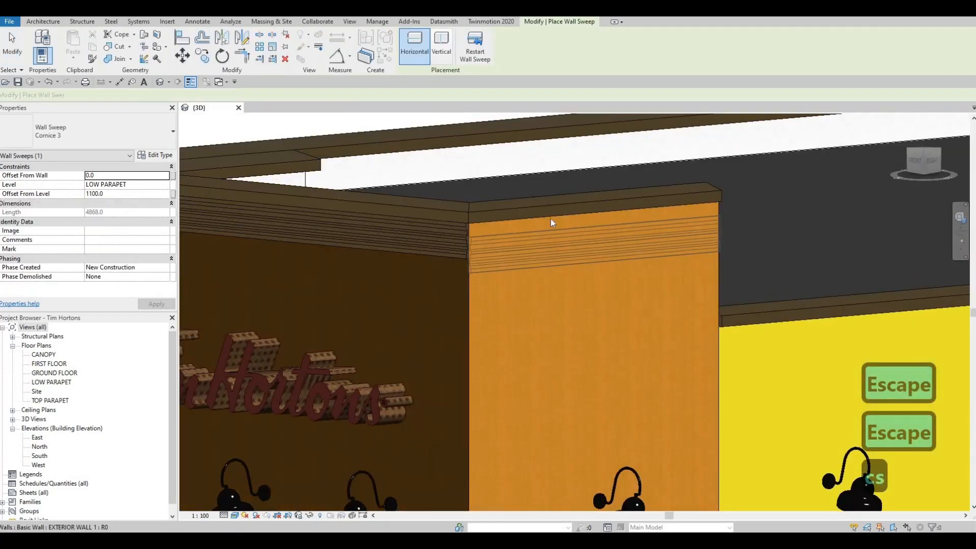
{"action": "left_click", "coordinate": [550, 218]}
{"action": "left_click", "coordinate": [506, 234]}
{"action": "scroll", "coordinate": [579, 267], "scroll_direction": "down", "scroll_amount": 3}
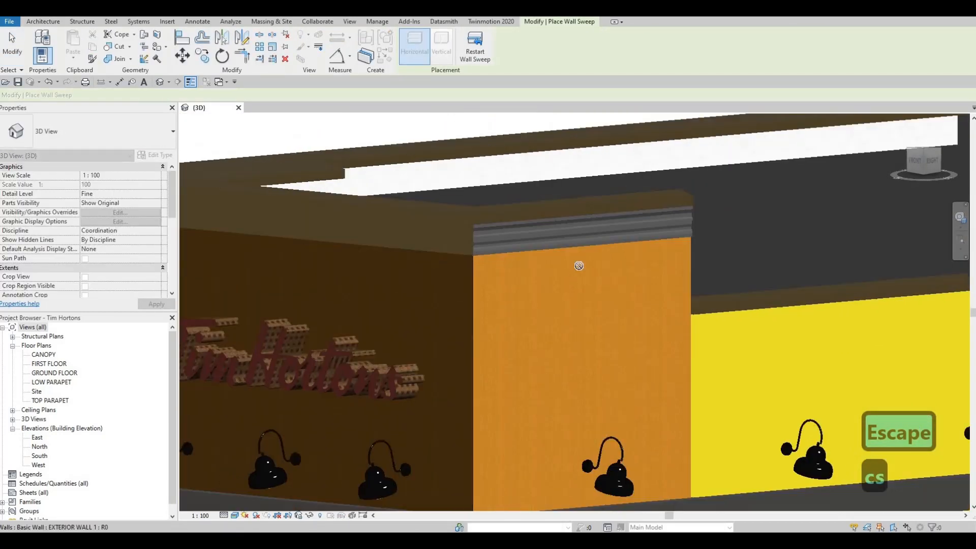
{"action": "middle_click_drag", "start_coordinate": [507, 241], "coordinate": [487, 189]}
{"action": "scroll", "coordinate": [462, 195], "scroll_direction": "up", "scroll_amount": 5}
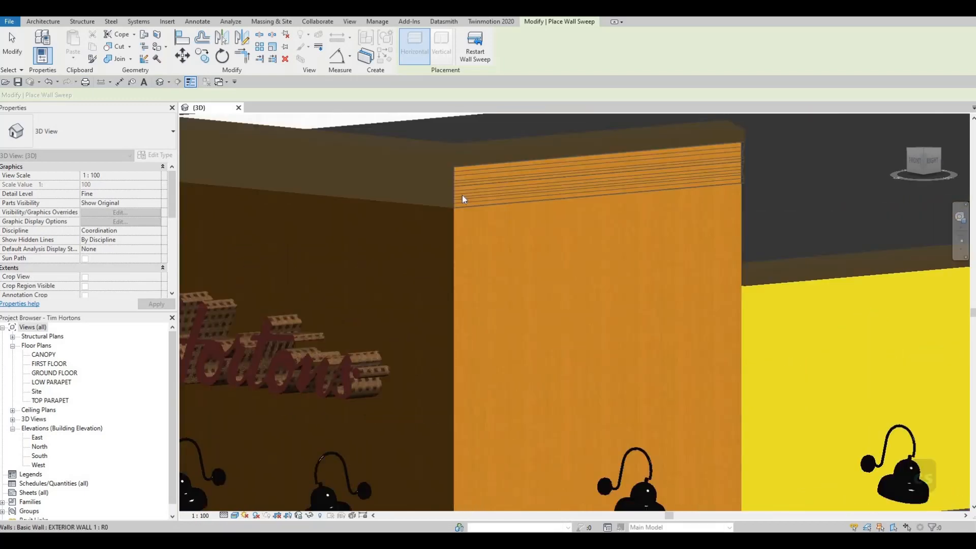
{"action": "scroll", "coordinate": [527, 240], "scroll_direction": "down", "scroll_amount": 3}
{"action": "key", "text": "Escape"}
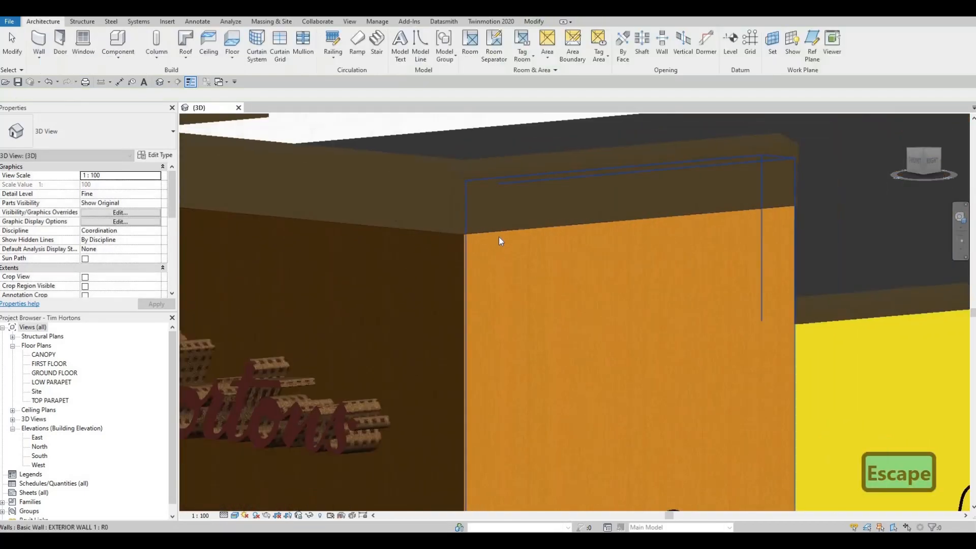
{"action": "key", "text": "Escape"}
Step: Place a Cornice 3 sweep beneath the cap of the long yellow wall between the two orange blocks
{"action": "middle_click_drag", "start_coordinate": [436, 277], "coordinate": [392, 261], "text": "shift"}
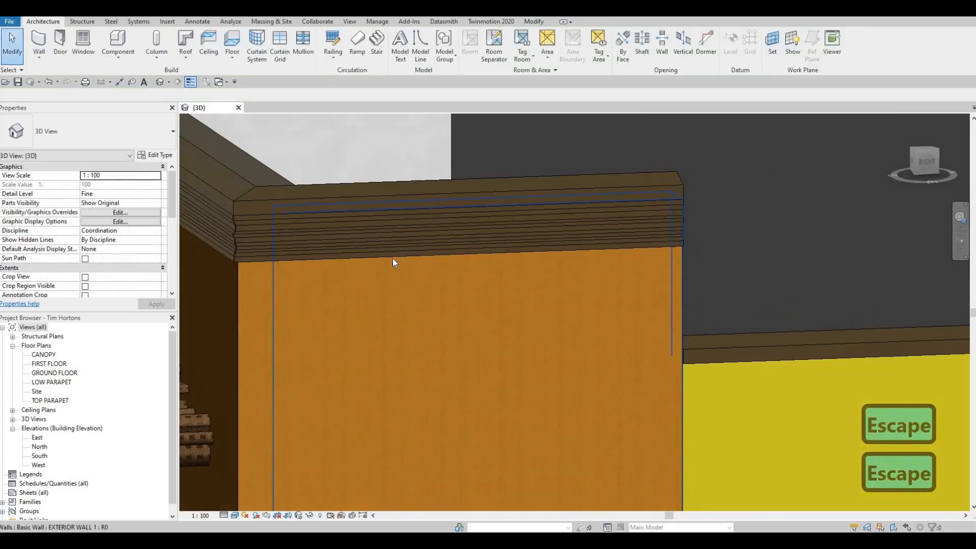
{"action": "key", "text": "Escape"}
{"action": "left_click", "coordinate": [373, 241]}
{"action": "key", "text": "c"}
{"action": "key", "text": "s"}
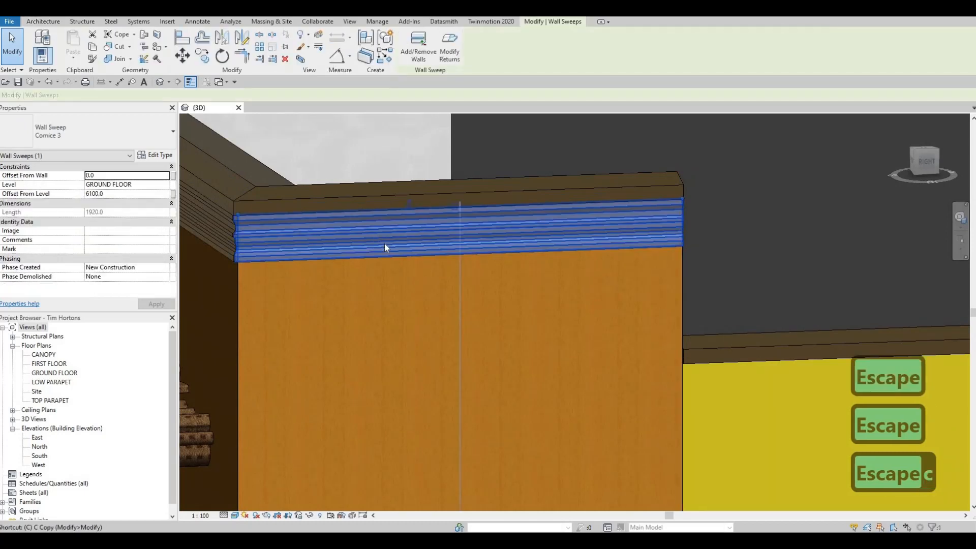
{"action": "scroll", "coordinate": [389, 300], "scroll_direction": "down", "scroll_amount": 2}
{"action": "scroll", "coordinate": [389, 300], "scroll_direction": "down", "scroll_amount": 3}
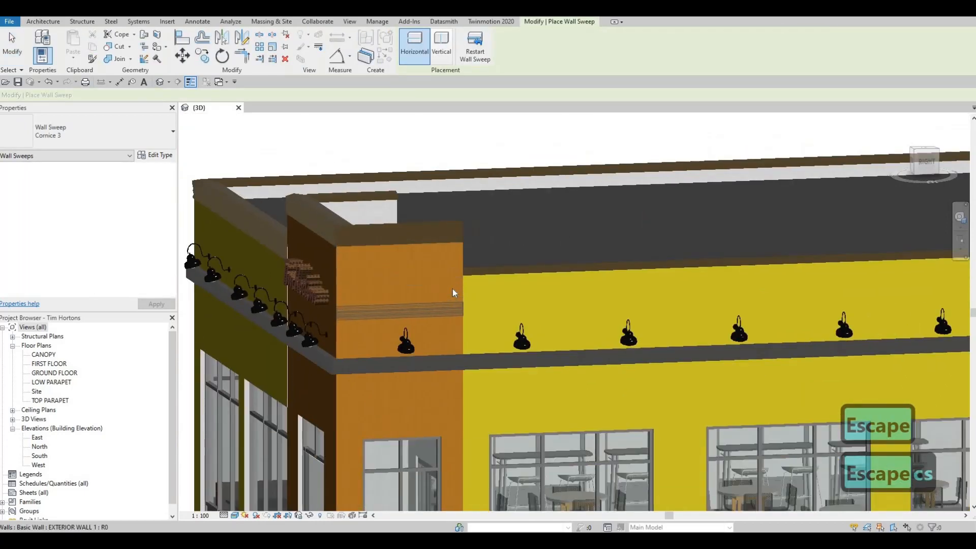
{"action": "left_click", "coordinate": [542, 273]}
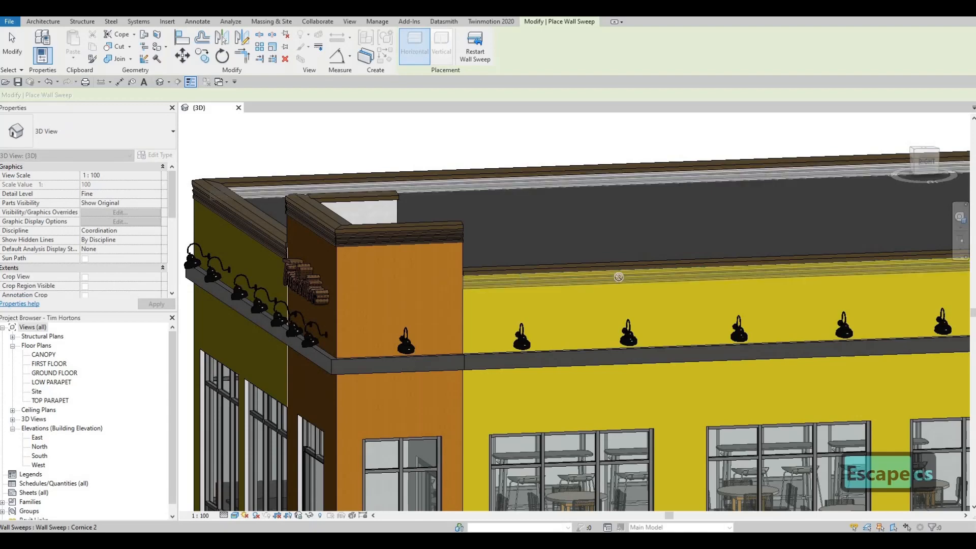
{"action": "scroll", "coordinate": [621, 279], "scroll_direction": "down", "scroll_amount": 2}
{"action": "middle_click_drag", "start_coordinate": [955, 279], "coordinate": [793, 264]}
{"action": "key", "text": "Escape"}
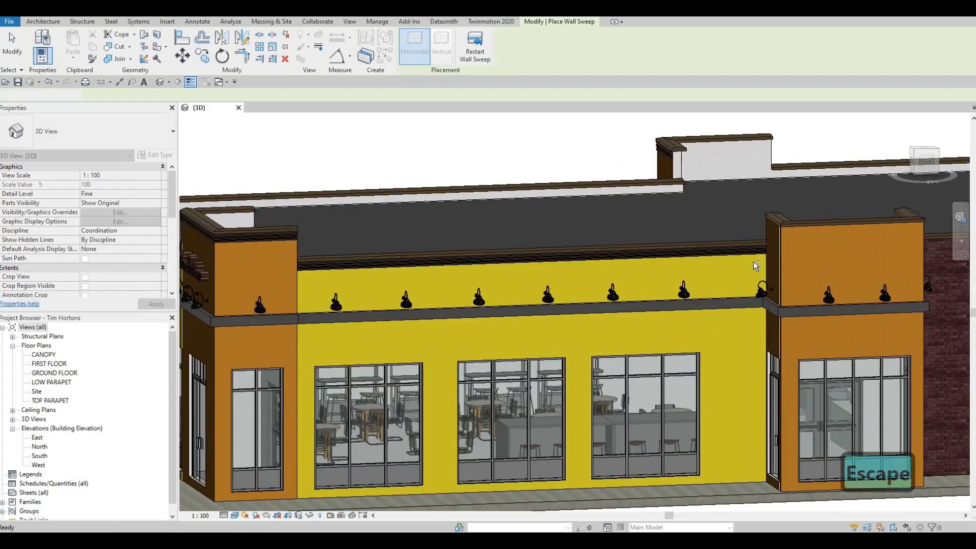
Step: Place a Cornice 3 sweep beneath the cap around all three outer faces of the orange block beside the brick wall
{"action": "scroll", "coordinate": [753, 261], "scroll_direction": "up", "scroll_amount": 2}
{"action": "left_click", "coordinate": [751, 262]}
{"action": "key", "text": "c"}
{"action": "key", "text": "s"}
{"action": "middle_click_drag", "start_coordinate": [803, 221], "coordinate": [621, 145], "text": "shift"}
{"action": "scroll", "coordinate": [622, 144], "scroll_direction": "up", "scroll_amount": 3}
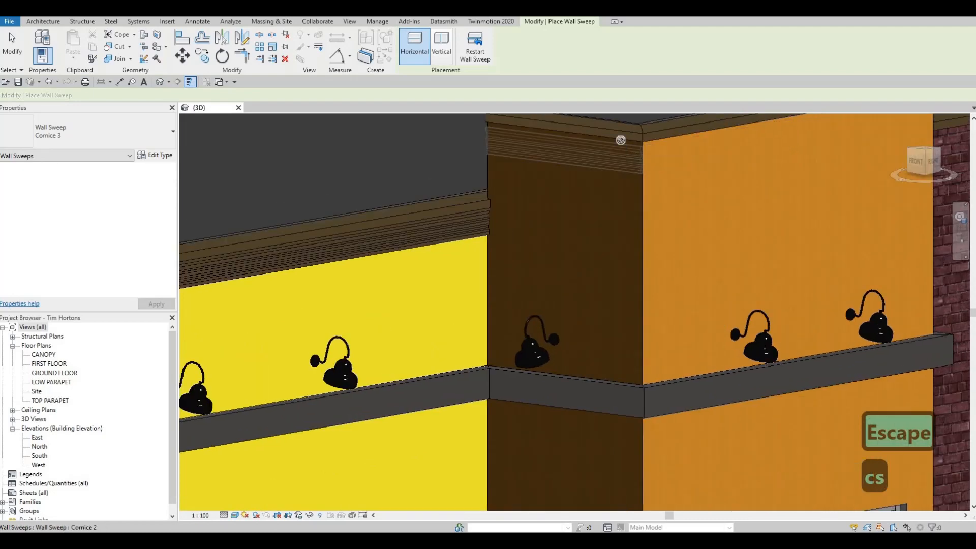
{"action": "left_click", "coordinate": [667, 147]}
{"action": "scroll", "coordinate": [756, 249], "scroll_direction": "down", "scroll_amount": 5}
{"action": "middle_click_drag", "start_coordinate": [755, 249], "coordinate": [383, 318], "text": "shift"}
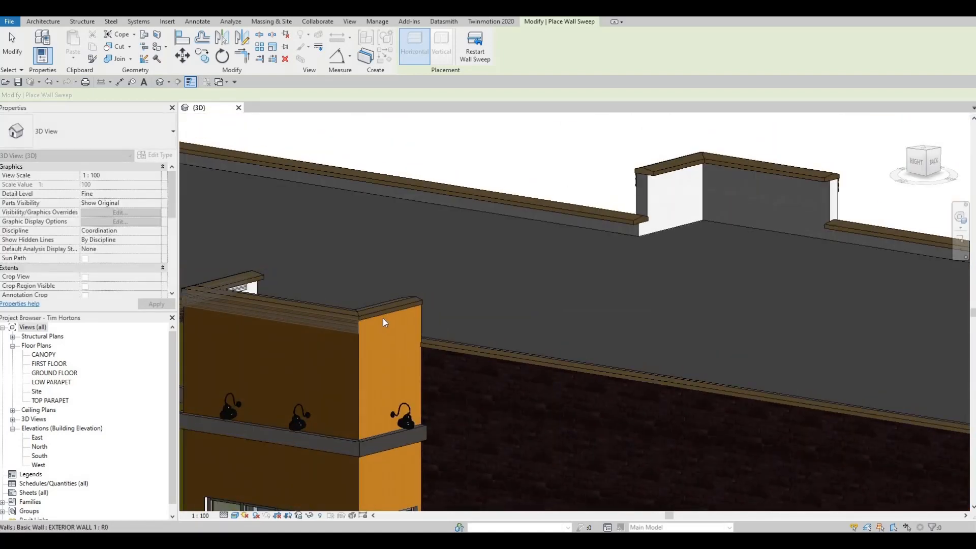
{"action": "scroll", "coordinate": [383, 318], "scroll_direction": "up", "scroll_amount": 4}
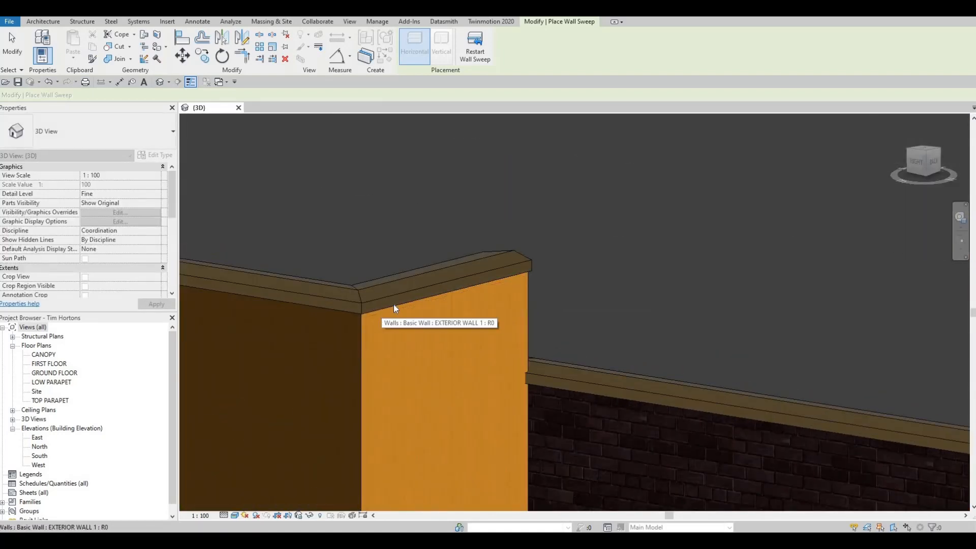
{"action": "key", "text": "Escape"}
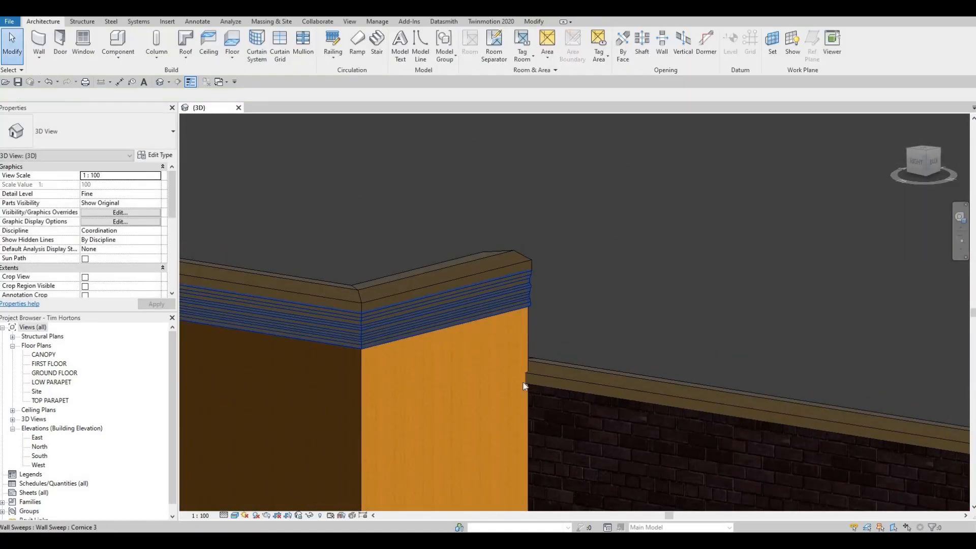
Step: Place a Cornice 3 sweep beneath the parapet cap of the long brick wall adjoining the orange block
{"action": "left_click", "coordinate": [516, 337]}
{"action": "key", "text": "c"}
{"action": "key", "text": "s"}
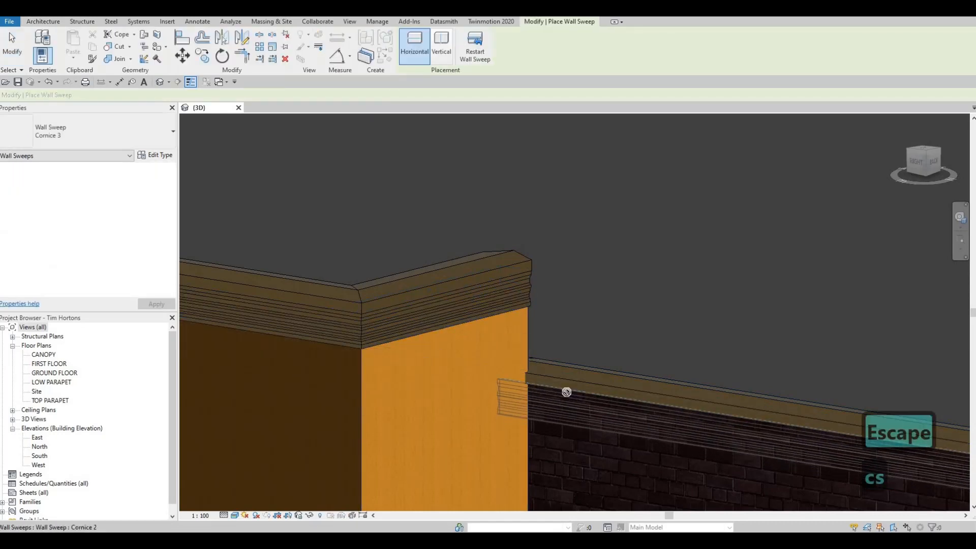
{"action": "left_click", "coordinate": [568, 396]}
{"action": "key", "text": "Escape"}
{"action": "scroll", "coordinate": [527, 353], "scroll_direction": "down", "scroll_amount": 3}
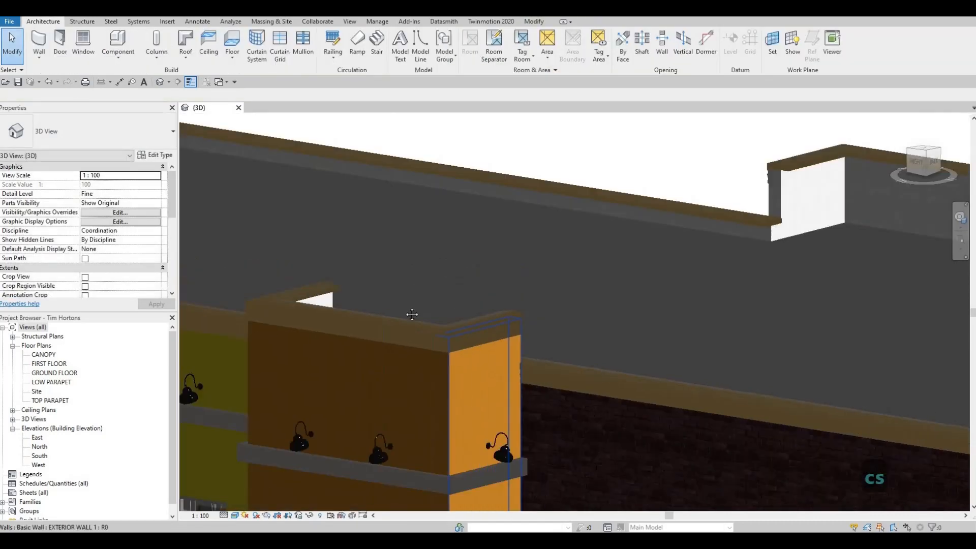
{"action": "middle_click_drag", "start_coordinate": [412, 316], "coordinate": [422, 329]}
{"action": "scroll", "coordinate": [422, 330], "scroll_direction": "down", "scroll_amount": 1}
{"action": "middle_click_drag", "start_coordinate": [739, 377], "coordinate": [701, 368]}
{"action": "scroll", "coordinate": [702, 368], "scroll_direction": "down", "scroll_amount": 1}
{"action": "scroll", "coordinate": [701, 369], "scroll_direction": "up", "scroll_amount": 2}
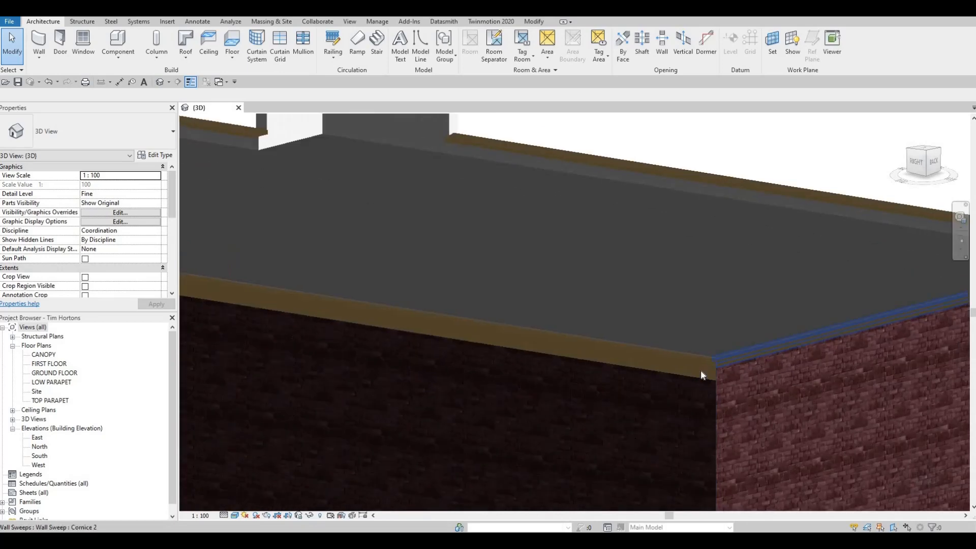
Step: Place a Cornice 3 sweep beneath the parapet cap of the brick end wall around the corner
{"action": "key", "text": "Escape"}
{"action": "left_click", "coordinate": [701, 370]}
{"action": "key", "text": "c"}
{"action": "key", "text": "s"}
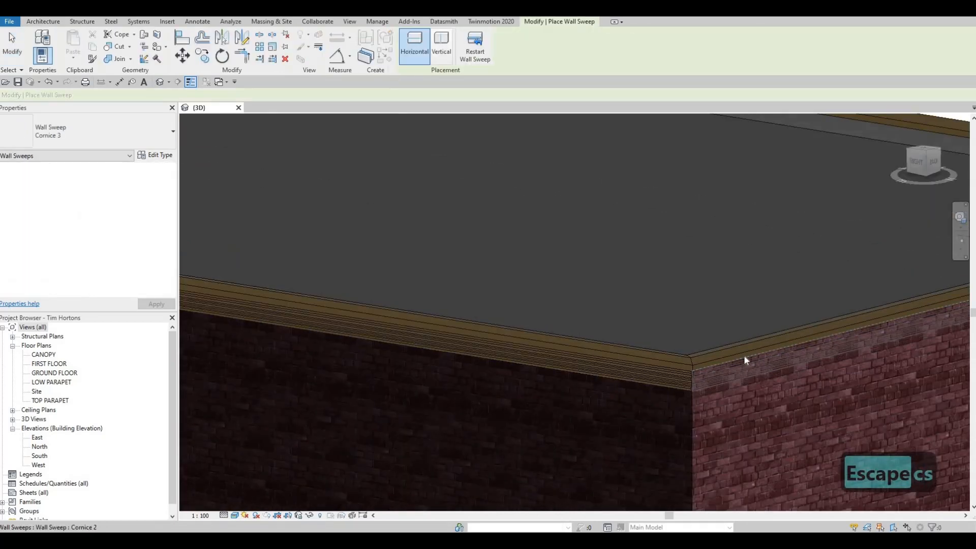
{"action": "scroll", "coordinate": [700, 354], "scroll_direction": "up", "scroll_amount": 2}
{"action": "scroll", "coordinate": [761, 368], "scroll_direction": "down", "scroll_amount": 4}
{"action": "key", "text": "Escape"}
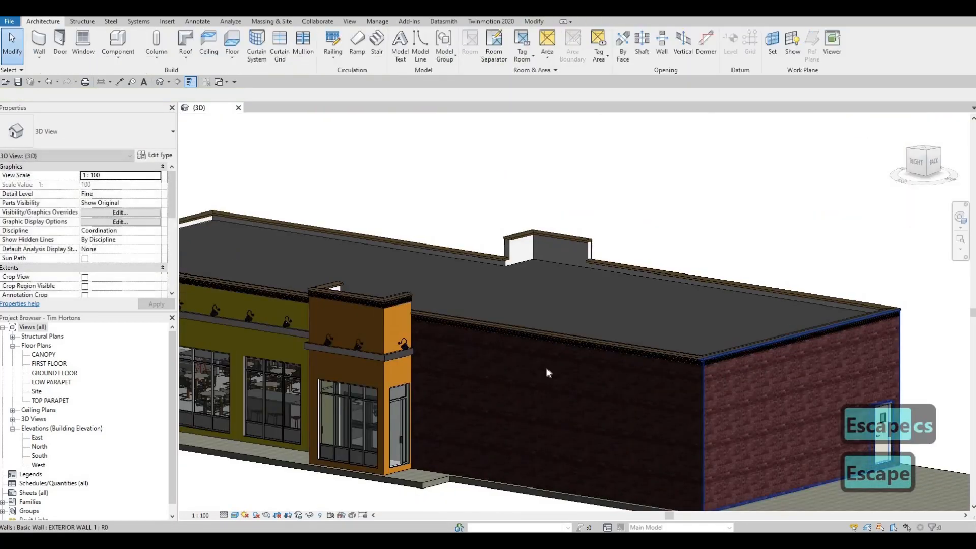
Step: Place a Cornice 3 sweep beneath the parapet cap of the remaining brick side wall, adjoining the brick end wall with the door
{"action": "middle_click_drag", "start_coordinate": [792, 331], "coordinate": [647, 320], "text": "shift"}
{"action": "middle_click_drag", "start_coordinate": [250, 333], "coordinate": [407, 308]}
{"action": "middle_click_drag", "start_coordinate": [833, 333], "coordinate": [651, 326], "text": "shift"}
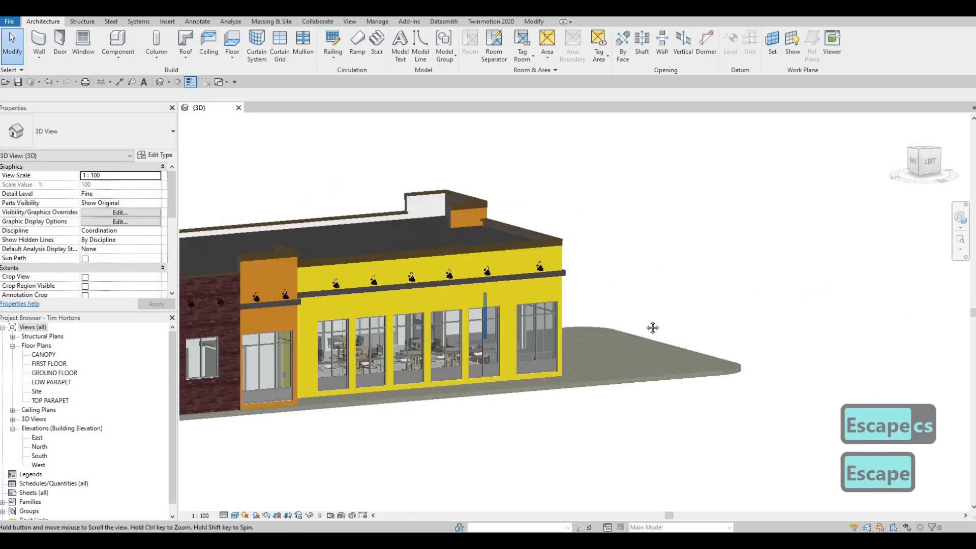
{"action": "middle_click_drag", "start_coordinate": [193, 305], "coordinate": [462, 331]}
{"action": "middle_click_drag", "start_coordinate": [225, 321], "coordinate": [459, 334]}
{"action": "scroll", "coordinate": [459, 334], "scroll_direction": "up", "scroll_amount": 2}
{"action": "key", "text": "Escape"}
{"action": "left_click", "coordinate": [558, 336]}
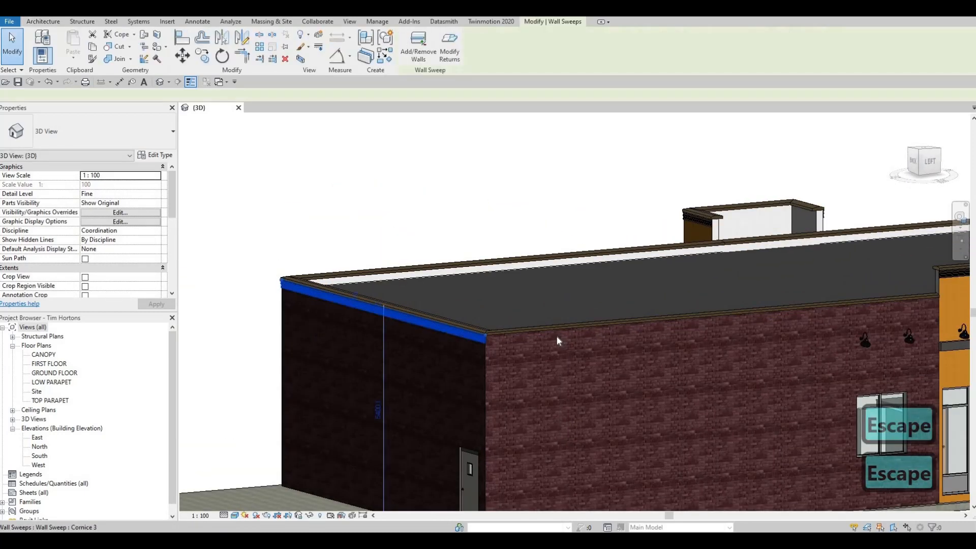
{"action": "key", "text": "c"}
{"action": "key", "text": "s"}
{"action": "scroll", "coordinate": [482, 317], "scroll_direction": "up", "scroll_amount": 2}
{"action": "scroll", "coordinate": [559, 328], "scroll_direction": "down", "scroll_amount": 5}
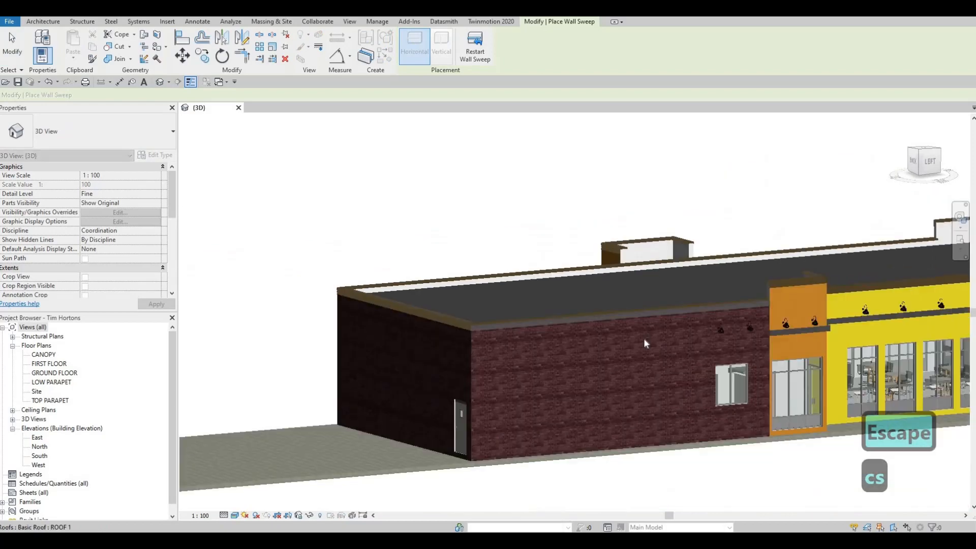
{"action": "key", "text": "Escape"}
{"action": "key", "text": "Escape"}
Step: Try to place model text on the canopy band of the front facade in the South elevation, using a picked work plane
{"action": "middle_click_drag", "start_coordinate": [598, 309], "coordinate": [816, 283], "text": "shift"}
{"action": "scroll", "coordinate": [788, 269], "scroll_direction": "up", "scroll_amount": 4}
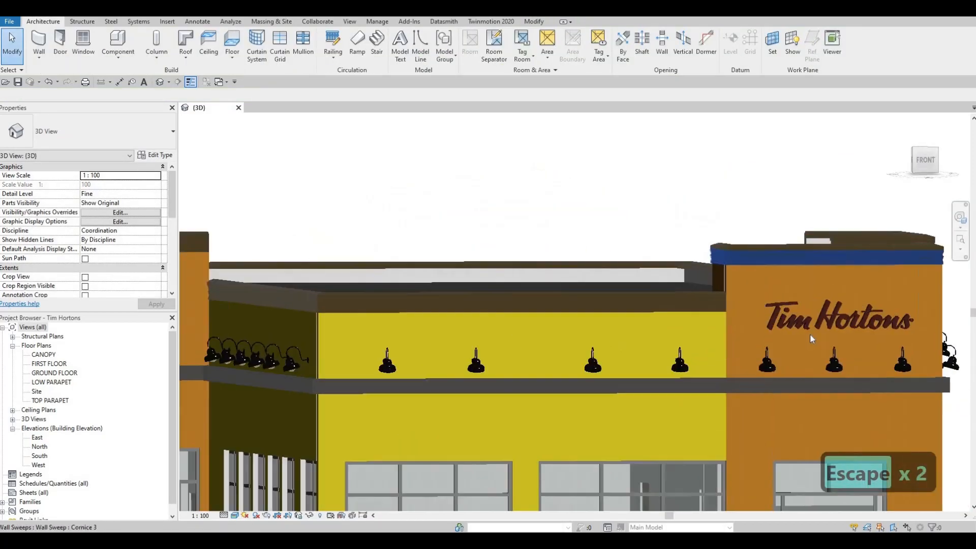
{"action": "middle_click_drag", "start_coordinate": [810, 333], "coordinate": [648, 239], "text": "shift"}
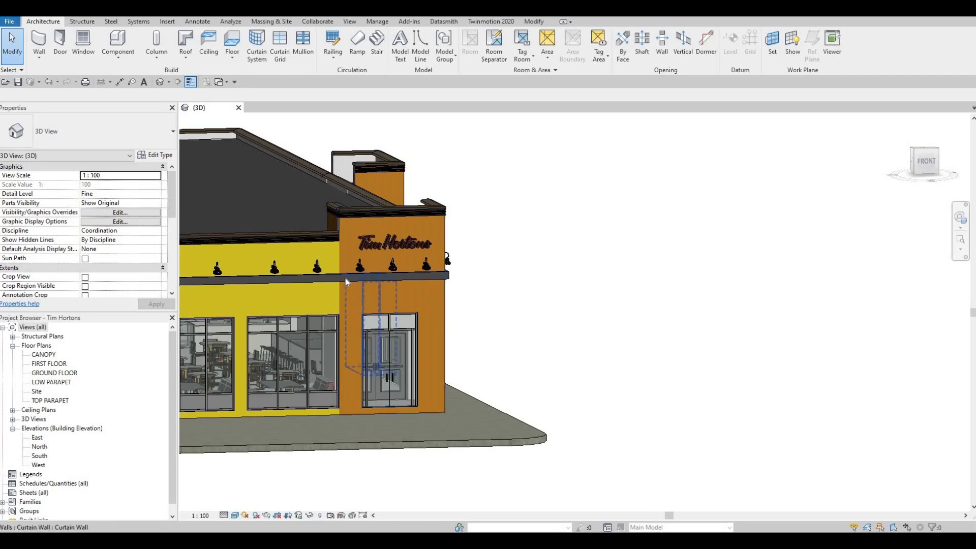
{"action": "scroll", "coordinate": [351, 279], "scroll_direction": "up", "scroll_amount": 4}
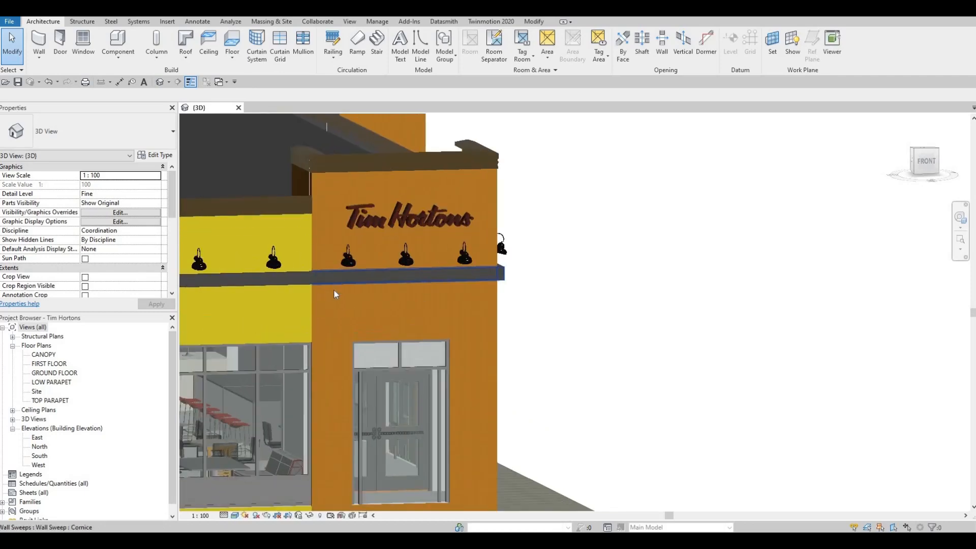
{"action": "double_click", "coordinate": [37, 456]}
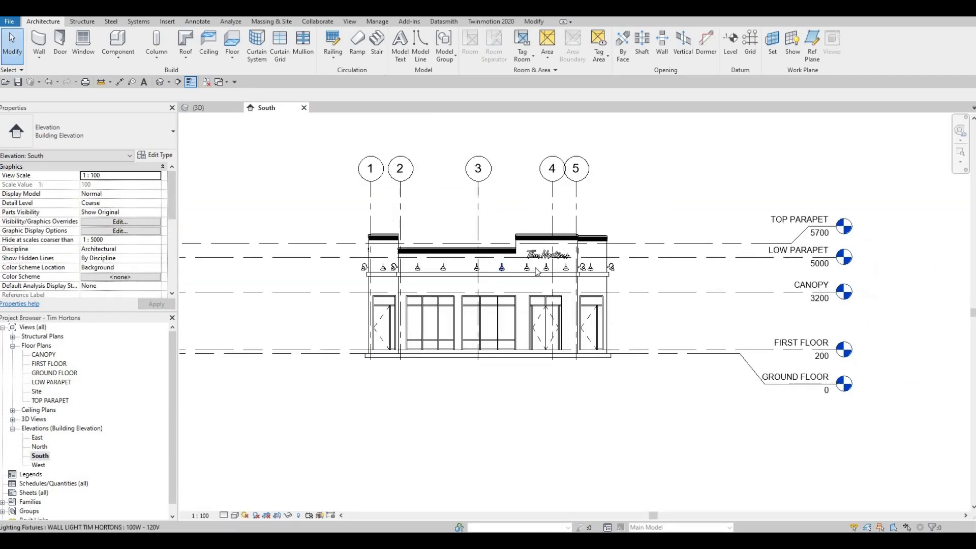
{"action": "scroll", "coordinate": [536, 272], "scroll_direction": "up", "scroll_amount": 5}
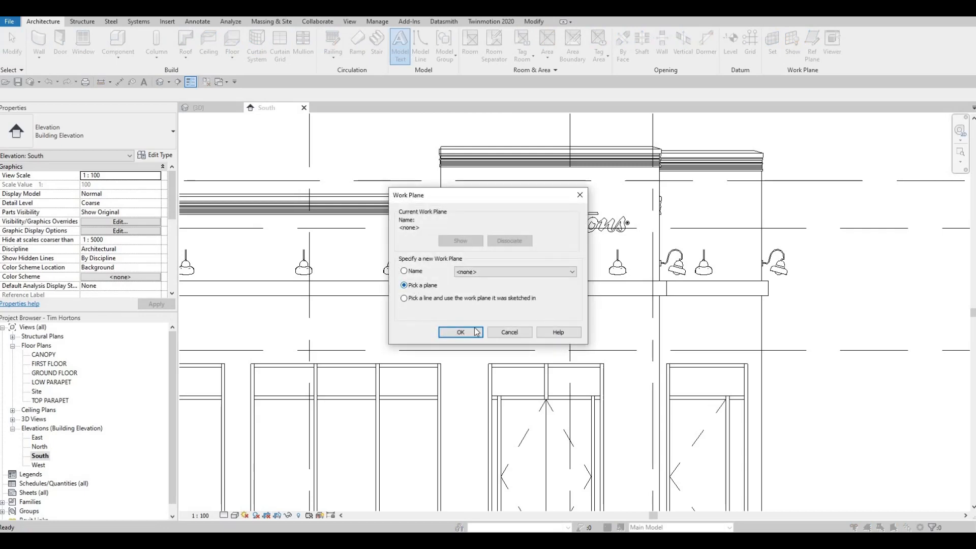
{"action": "key", "text": "Return"}
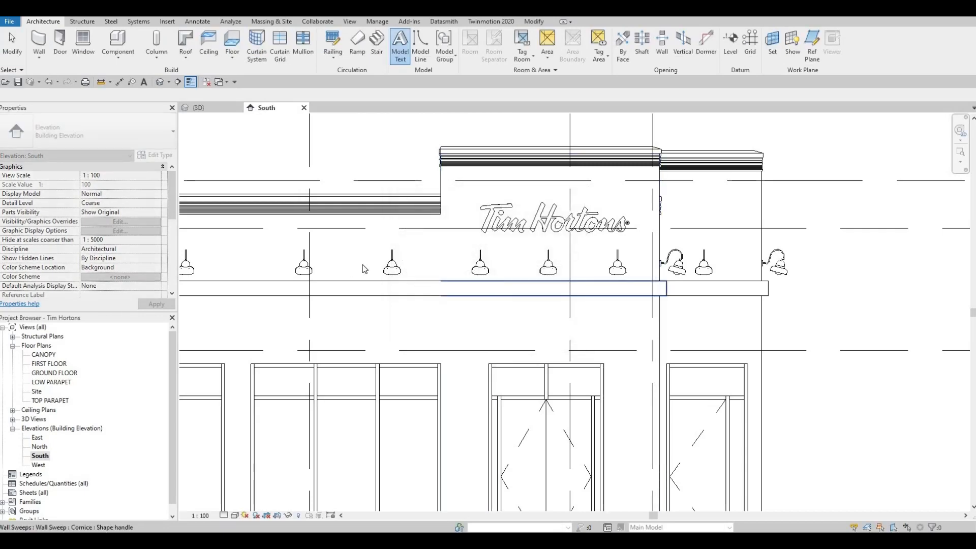
{"action": "left_click", "coordinate": [365, 269]}
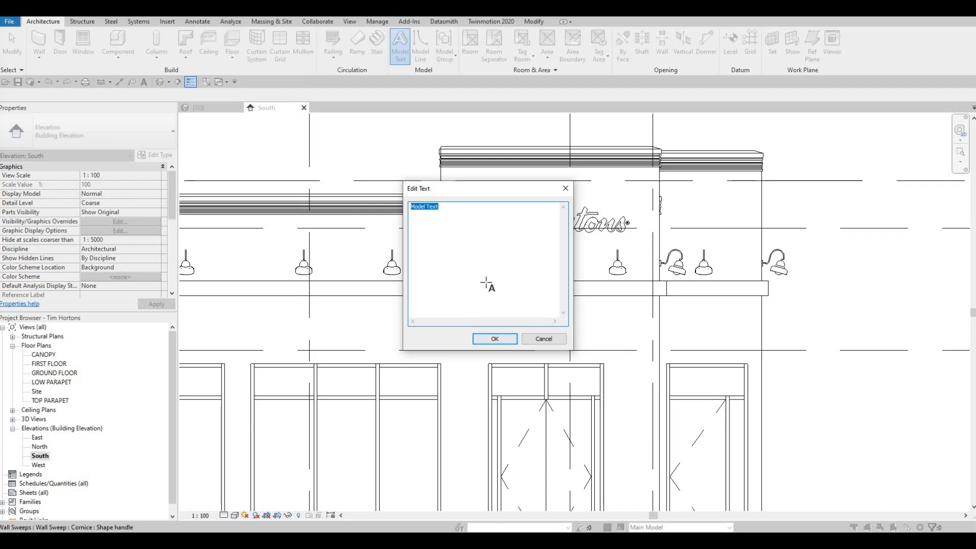
{"action": "left_click", "coordinate": [494, 338]}
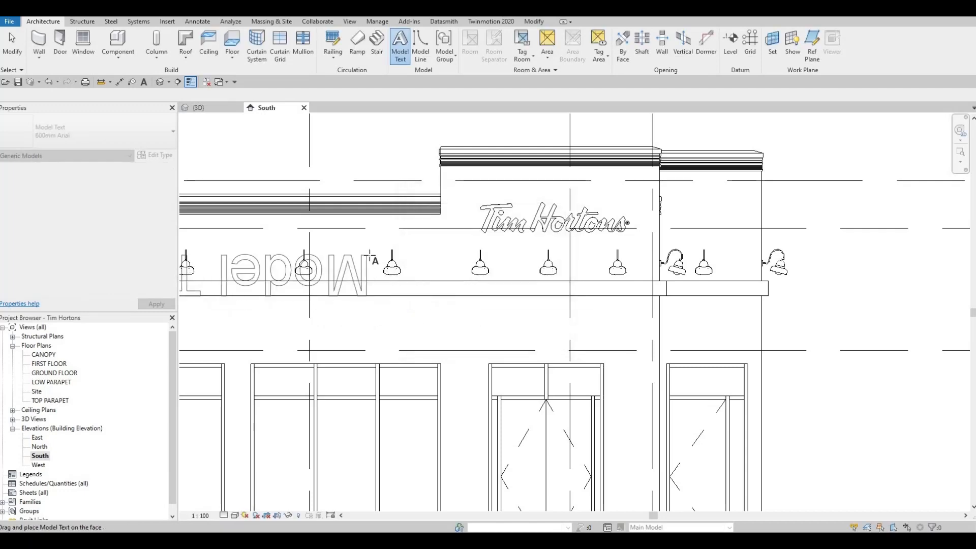
{"action": "scroll", "coordinate": [461, 252], "scroll_direction": "down", "scroll_amount": 1}
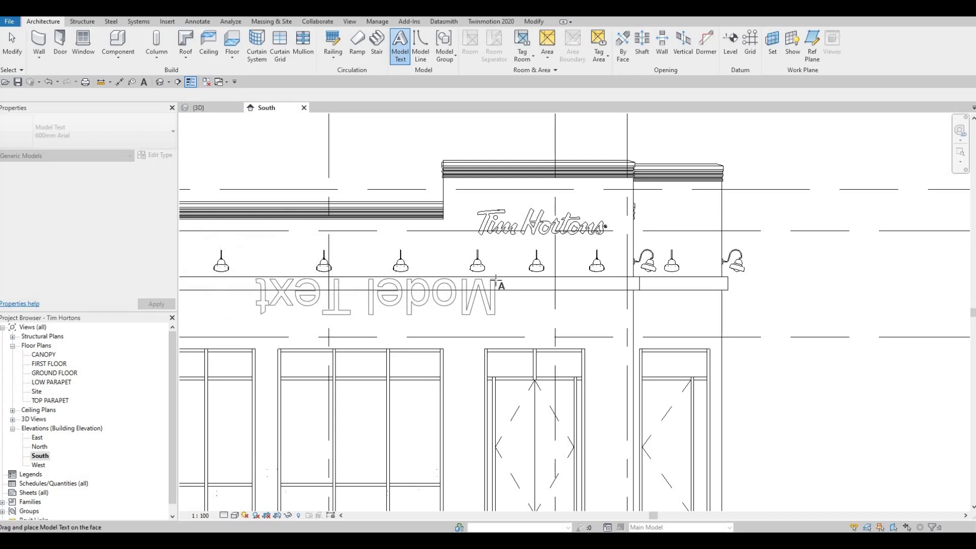
{"action": "scroll", "coordinate": [478, 304], "scroll_direction": "up", "scroll_amount": 2}
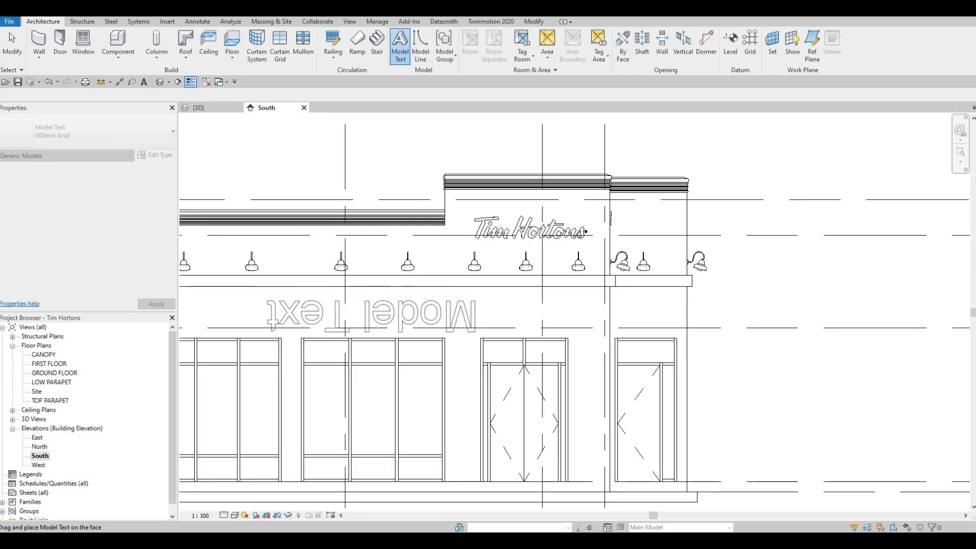
{"action": "key", "text": "Escape"}
{"action": "scroll", "coordinate": [352, 214], "scroll_direction": "down", "scroll_amount": 3}
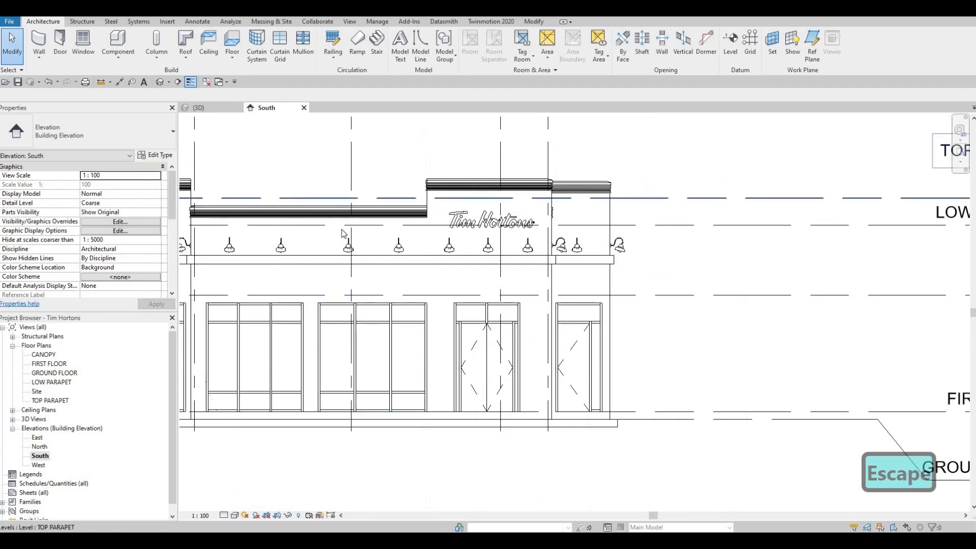
Step: Try to place model text in the 3D view with the work plane picked on the orange entrance block's canopy band
{"action": "left_click", "coordinate": [209, 108]}
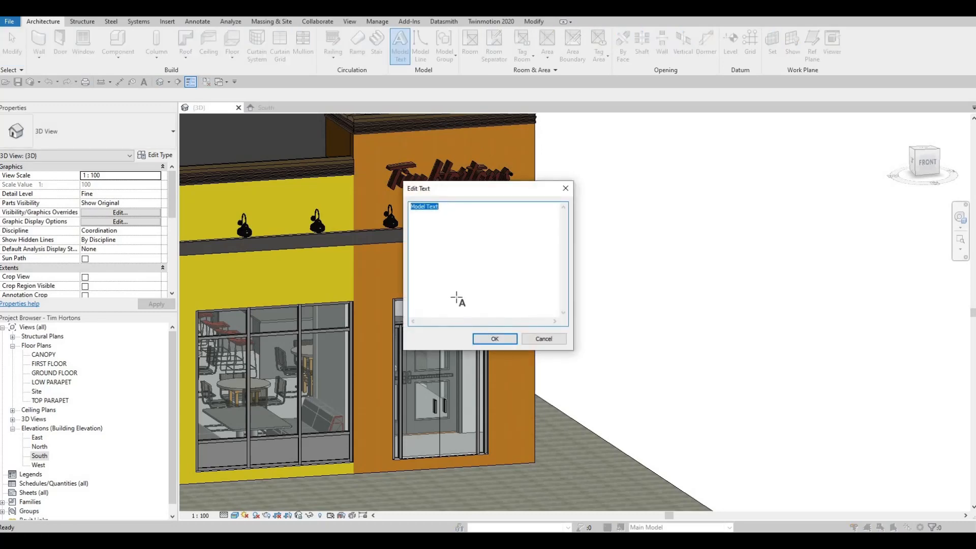
{"action": "left_click", "coordinate": [457, 300]}
{"action": "left_click", "coordinate": [494, 339]}
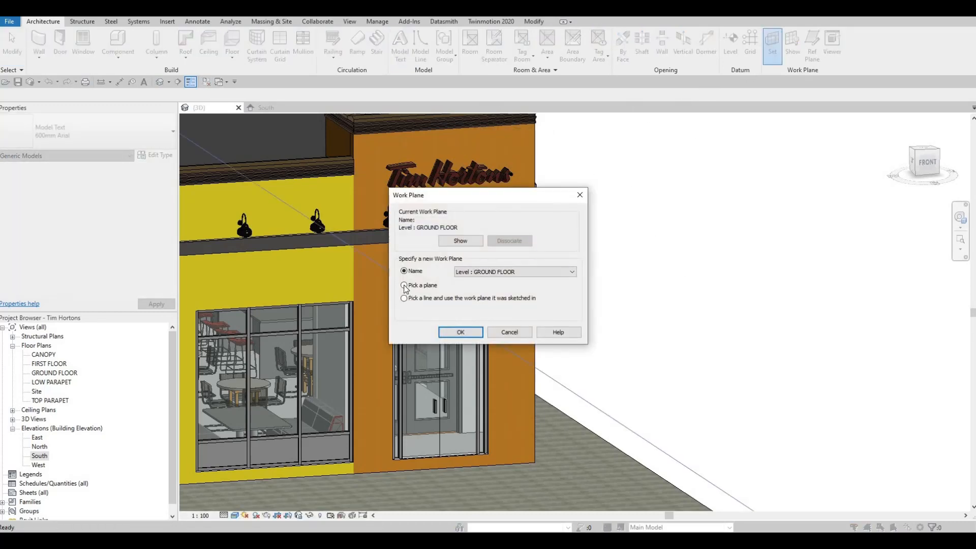
{"action": "left_click", "coordinate": [460, 332]}
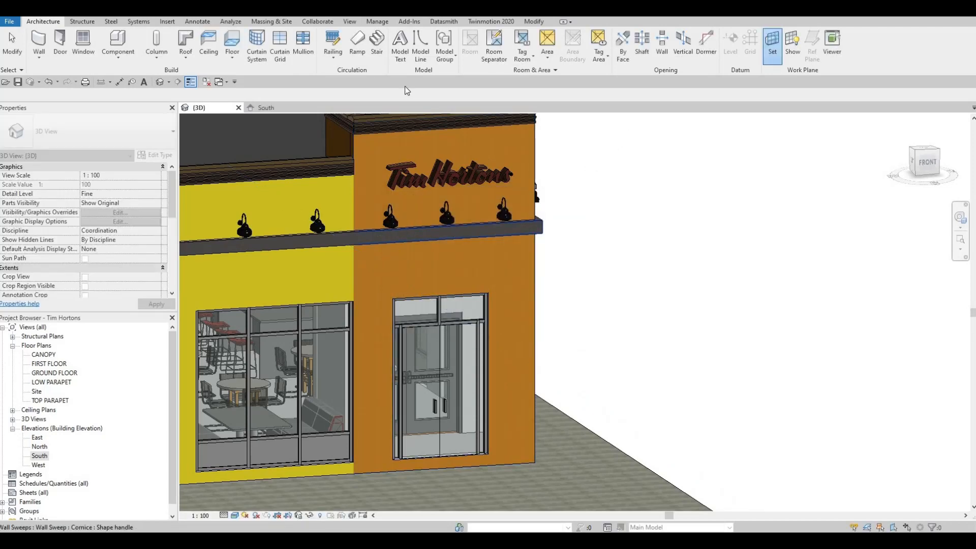
{"action": "left_click", "coordinate": [392, 236]}
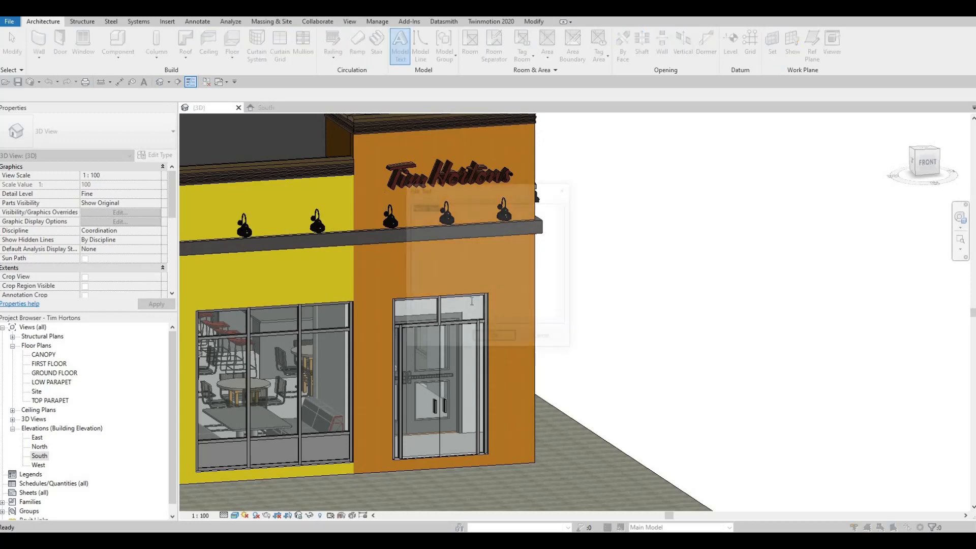
{"action": "left_click", "coordinate": [496, 337]}
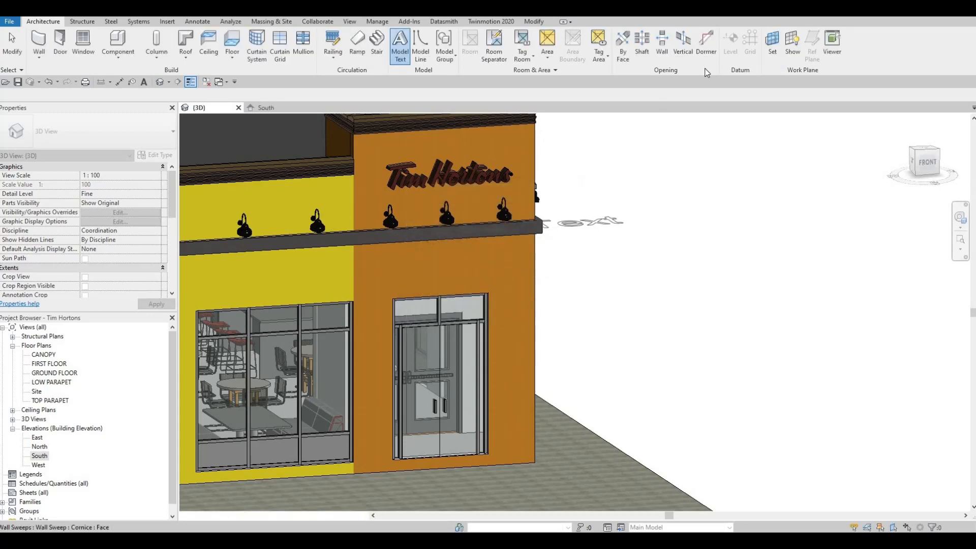
{"action": "left_click", "coordinate": [772, 44]}
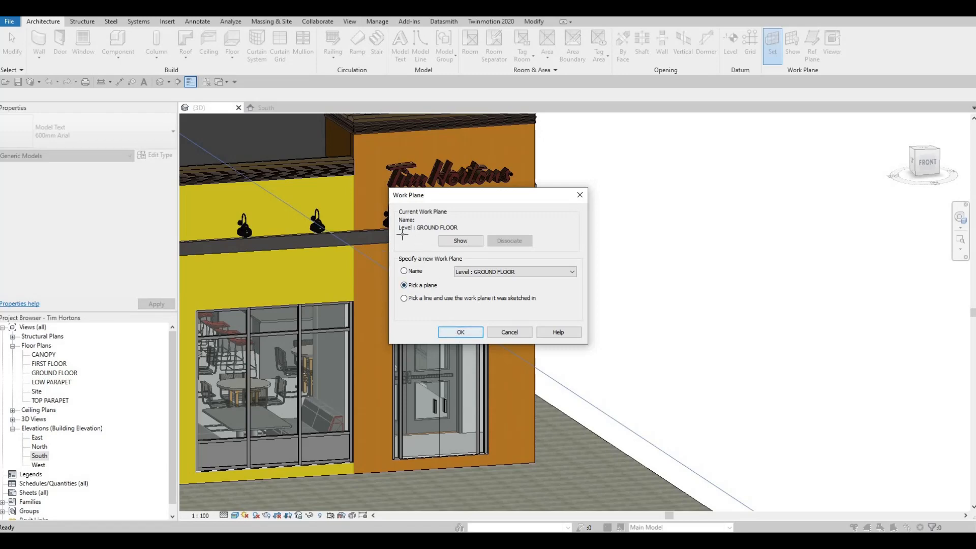
{"action": "key", "text": "Escape"}
{"action": "key", "text": "Escape"}
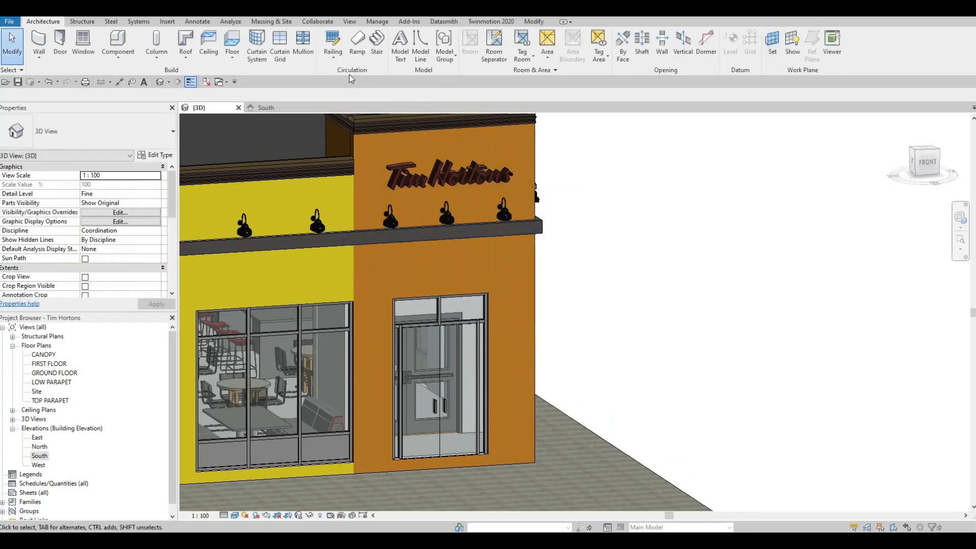
Step: Try to place the default model text on the front facade of the orange entrance block
{"action": "left_click", "coordinate": [400, 44]}
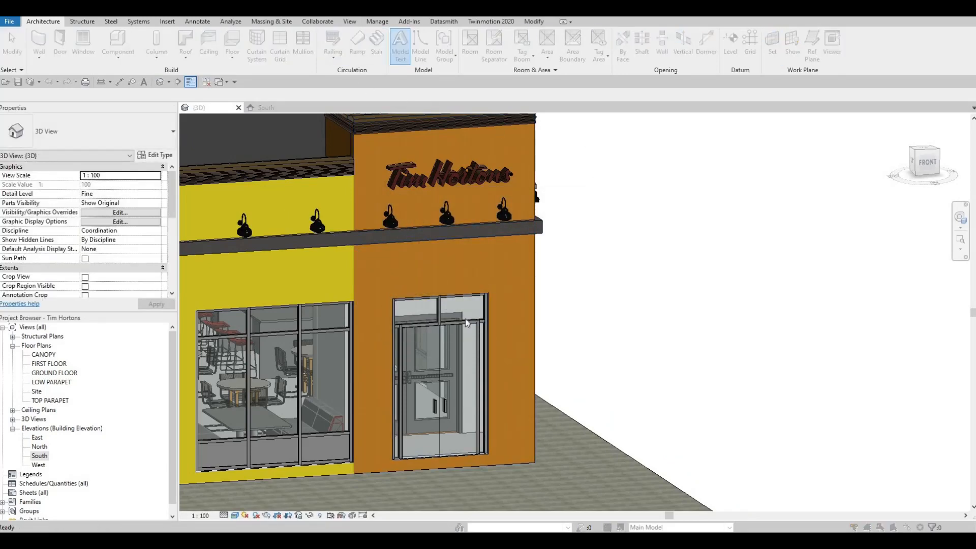
{"action": "left_click", "coordinate": [497, 337]}
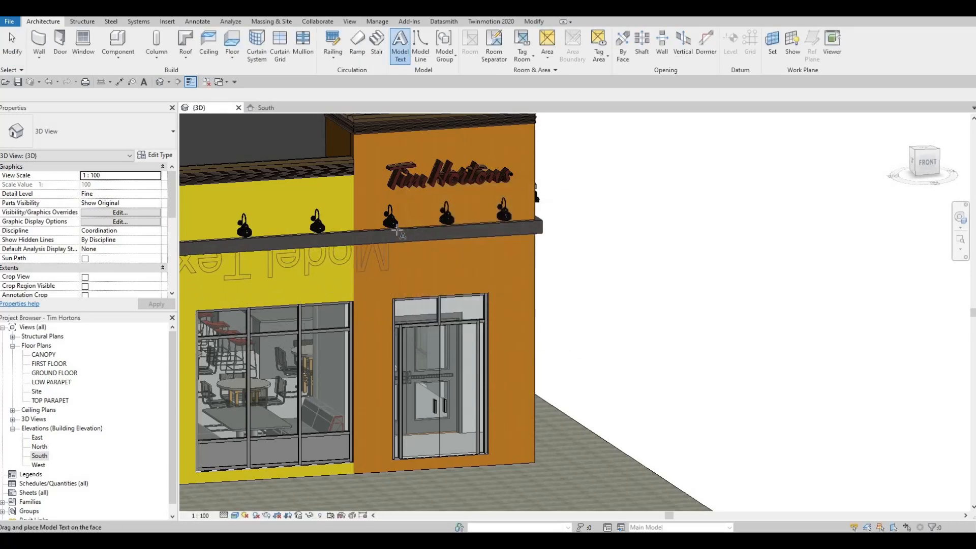
{"action": "key", "text": "Escape"}
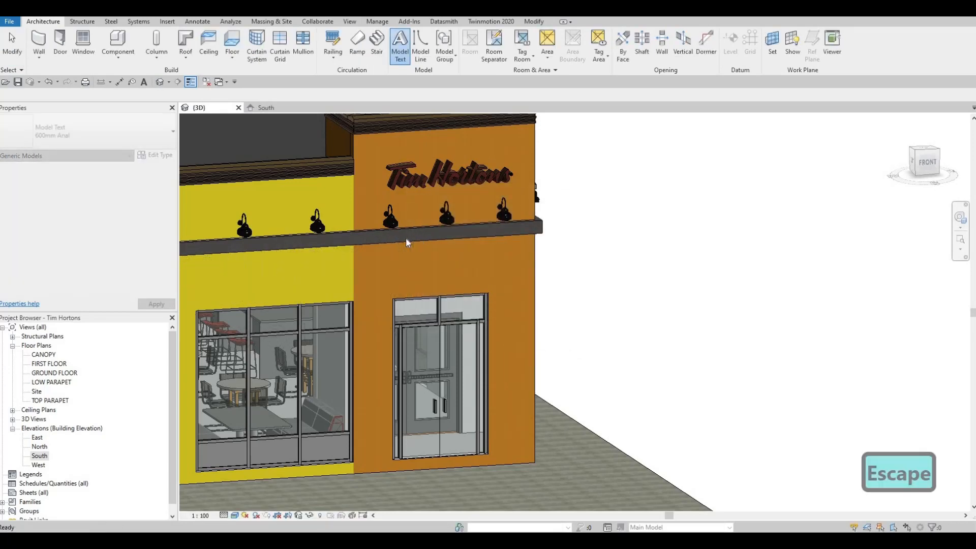
{"action": "key", "text": "Escape"}
Step: Lower the canopy cornice sweep on the orange entrance block's front face to an offset of 4000 from the ground floor
{"action": "left_click", "coordinate": [426, 245]}
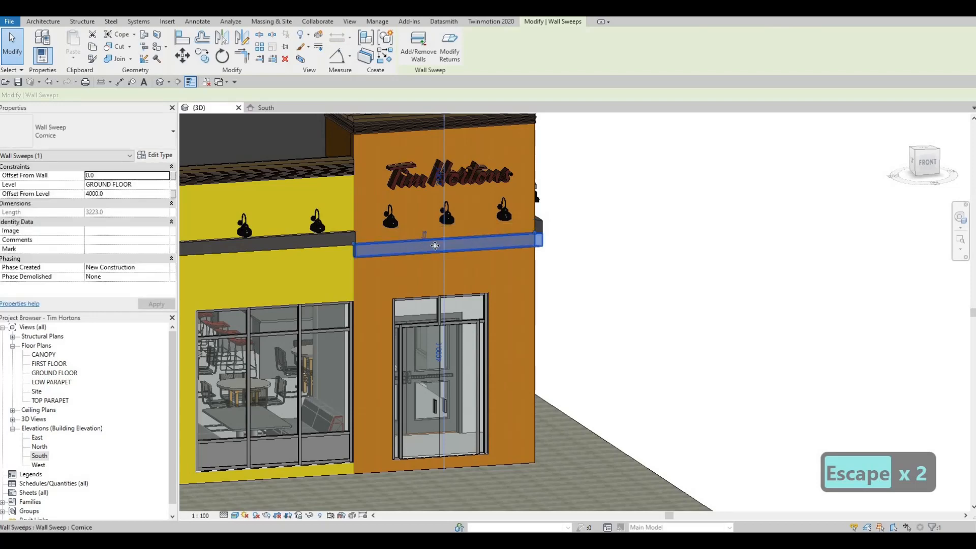
{"action": "scroll", "coordinate": [464, 234], "scroll_direction": "up", "scroll_amount": 2}
{"action": "key", "text": "Escape"}
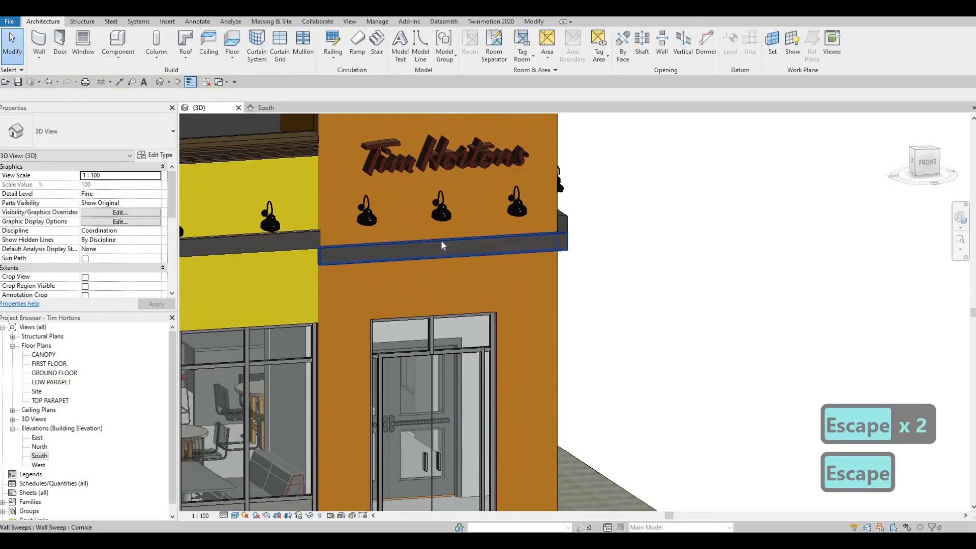
Step: Align the top of the entrance block's front cornice sweep with the top of the adjoining side sweep
{"action": "key", "text": "a"}
{"action": "key", "text": "p"}
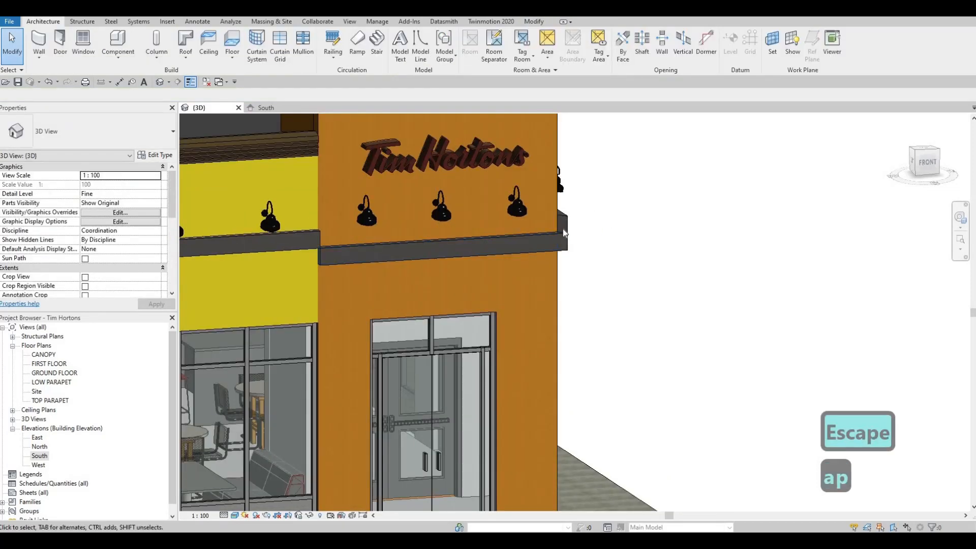
{"action": "key", "text": "Escape"}
{"action": "key", "text": "a"}
{"action": "key", "text": "l"}
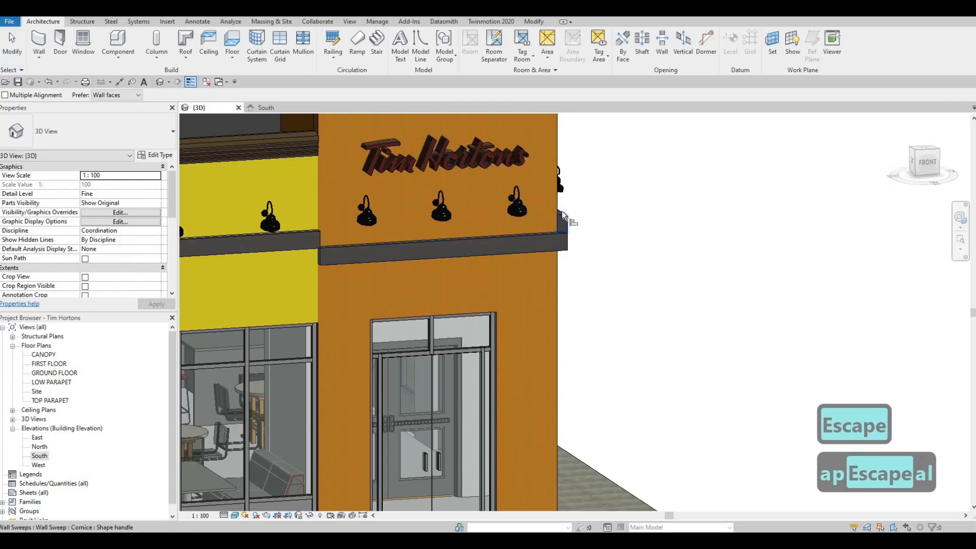
{"action": "left_click", "coordinate": [562, 213]}
{"action": "left_click", "coordinate": [546, 232]}
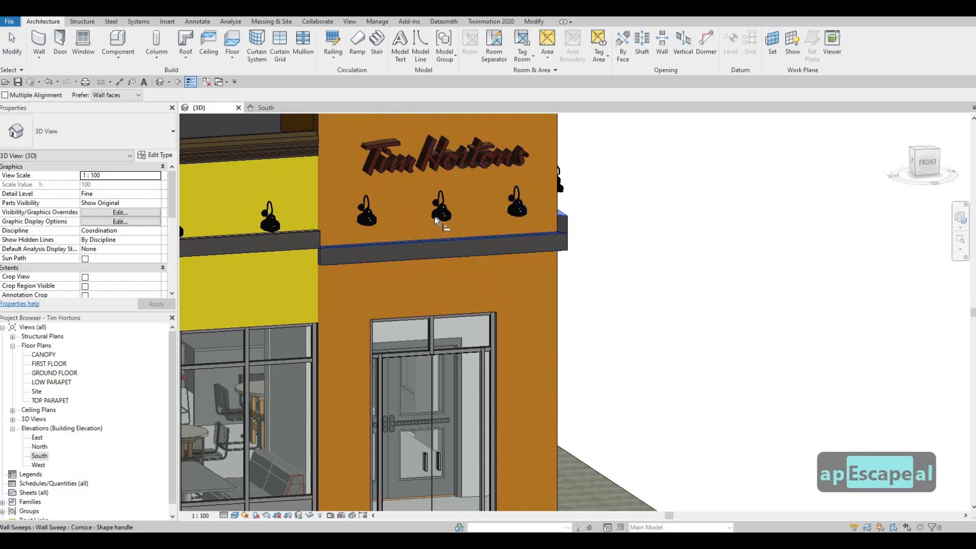
{"action": "key", "text": "Escape"}
{"action": "key", "text": "Escape"}
{"action": "key", "text": "Escape"}
Step: Try to stretch the ends of the front and side cornice sweeps to meet at the orange entrance block's corner
{"action": "middle_click_drag", "start_coordinate": [447, 218], "coordinate": [461, 262], "text": "shift"}
{"action": "scroll", "coordinate": [460, 257], "scroll_direction": "up", "scroll_amount": 2}
{"action": "left_click", "coordinate": [460, 256]}
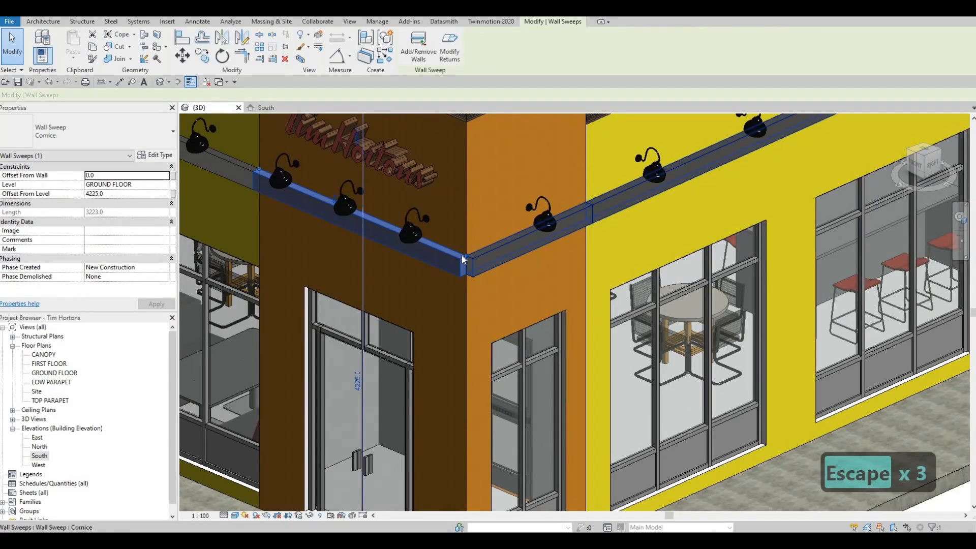
{"action": "scroll", "coordinate": [458, 257], "scroll_direction": "up", "scroll_amount": 2}
{"action": "left_click_drag", "start_coordinate": [453, 258], "coordinate": [451, 281]}
{"action": "key", "text": "Escape"}
{"action": "left_click", "coordinate": [462, 273]}
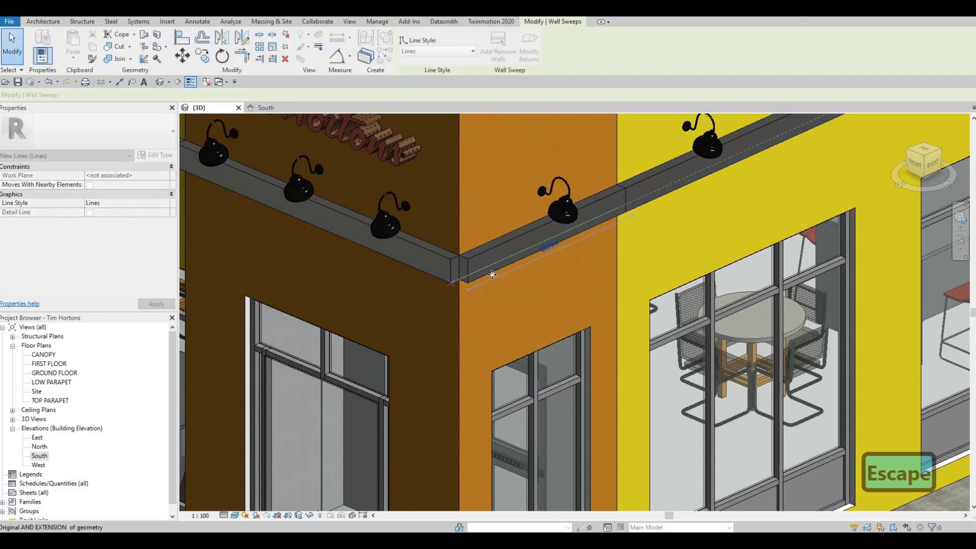
{"action": "key", "text": "Escape"}
Step: Extend the front cornice sweep to a length of about 3340 so it meets the side sweep at the entrance block's corner
{"action": "middle_click_drag", "start_coordinate": [486, 255], "coordinate": [434, 282], "text": "shift"}
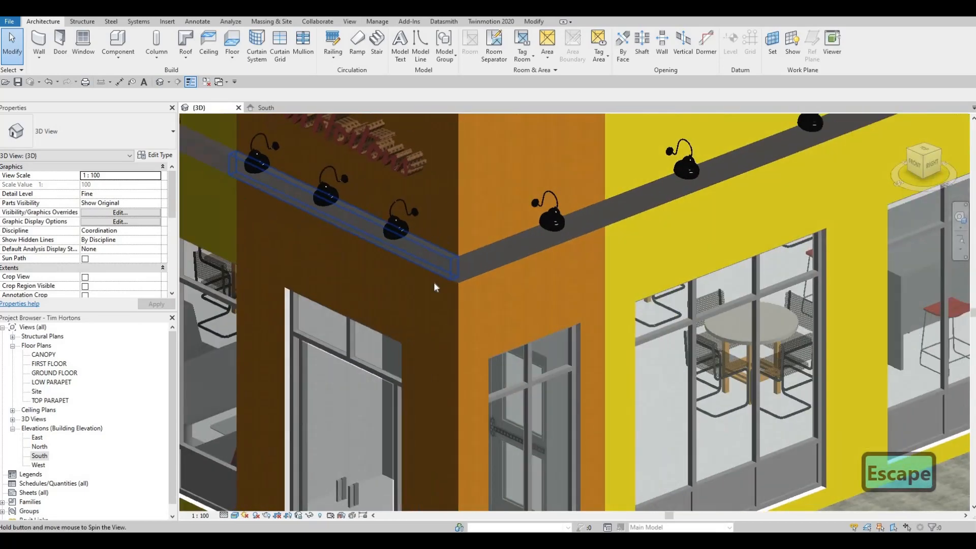
{"action": "left_click", "coordinate": [435, 281]}
{"action": "key", "text": "Escape"}
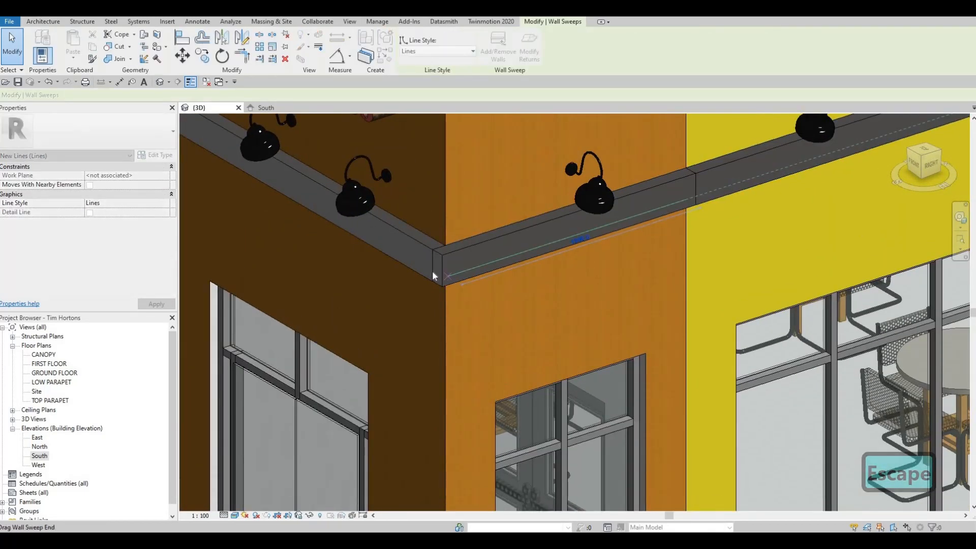
{"action": "left_click", "coordinate": [436, 273]}
{"action": "left_click", "coordinate": [445, 252]}
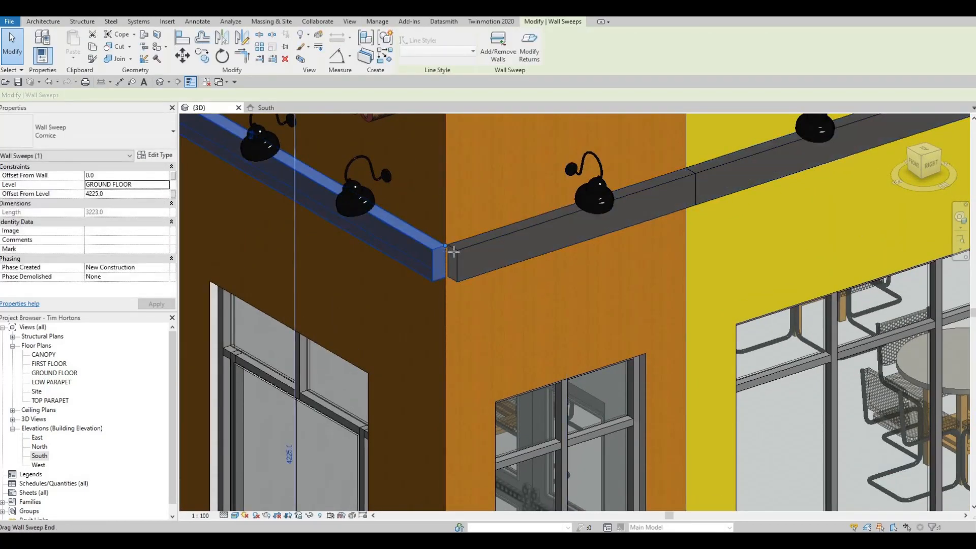
{"action": "left_click_drag", "start_coordinate": [453, 251], "coordinate": [461, 250]}
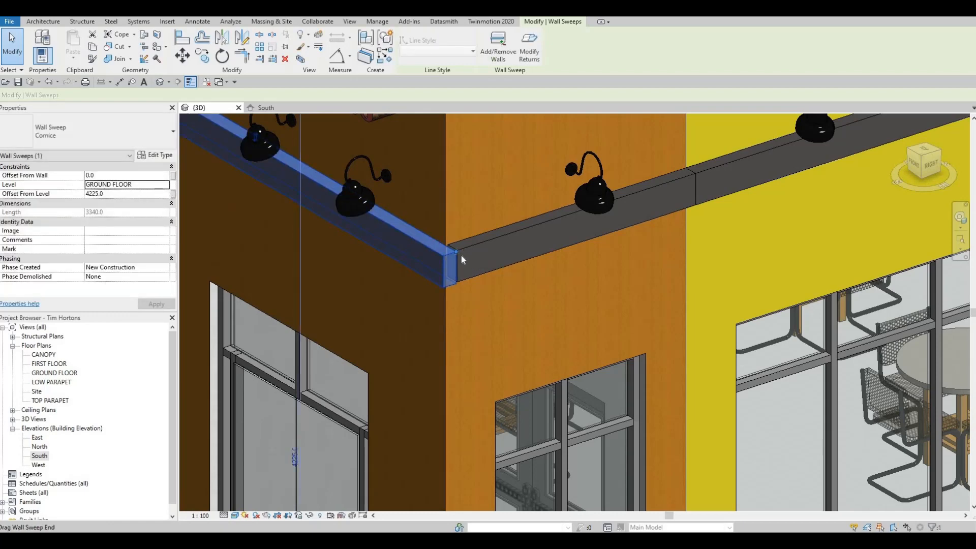
Step: Try to align the end face of the front cornice sweep with the side cornice sweep at the orange entrance block's corner
{"action": "key", "text": "Escape"}
{"action": "scroll", "coordinate": [462, 262], "scroll_direction": "up", "scroll_amount": 2}
{"action": "key", "text": "a"}
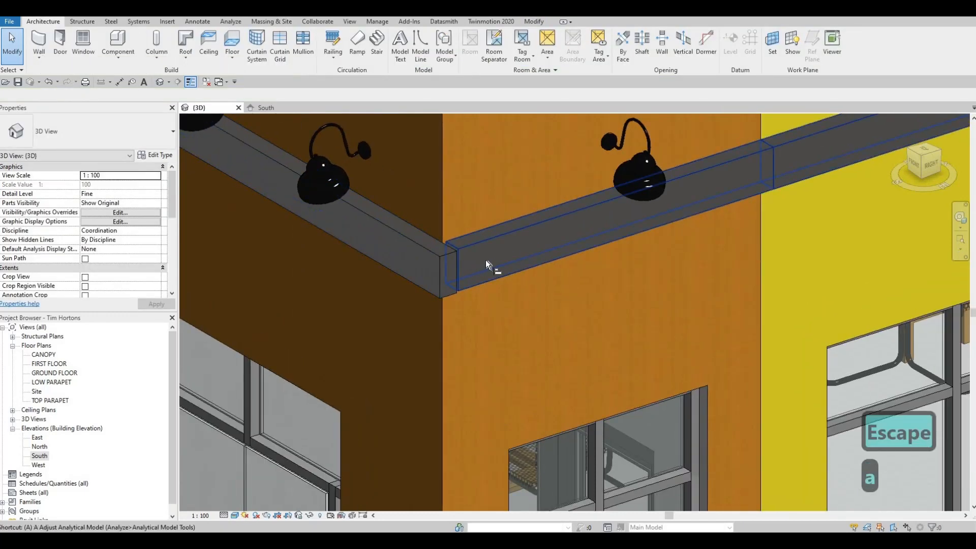
{"action": "key", "text": "l"}
{"action": "left_click", "coordinate": [448, 244]}
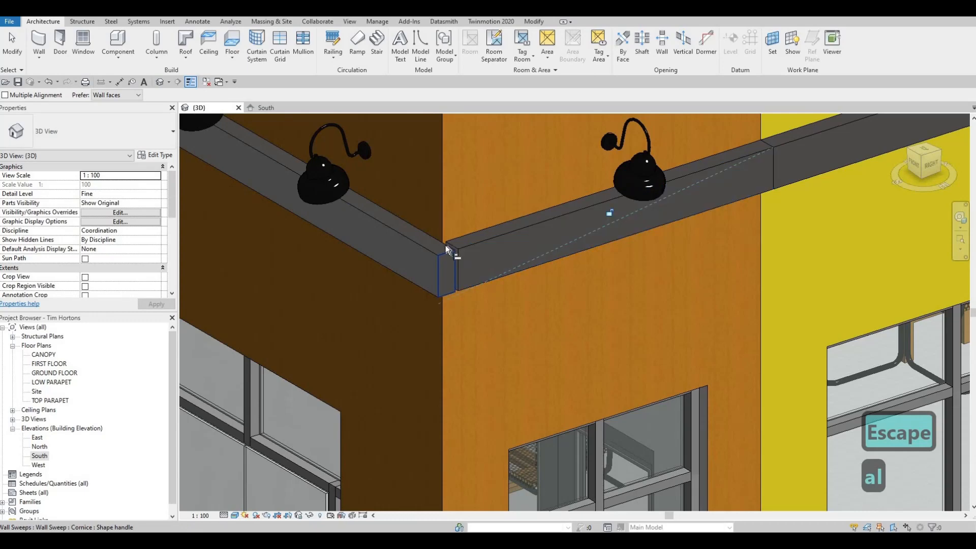
{"action": "left_click", "coordinate": [448, 254]}
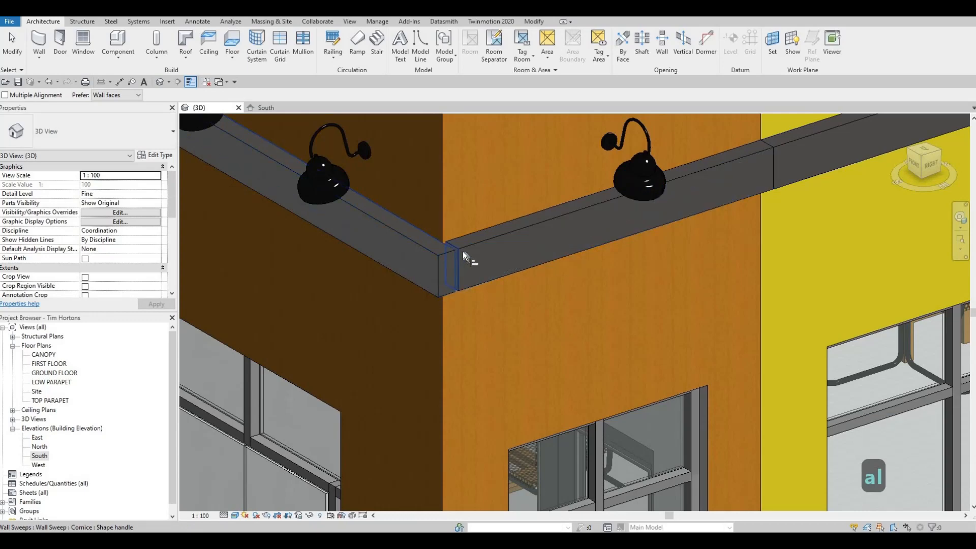
{"action": "key", "text": "Escape"}
{"action": "key", "text": "Escape"}
{"action": "scroll", "coordinate": [490, 257], "scroll_direction": "down", "scroll_amount": 8}
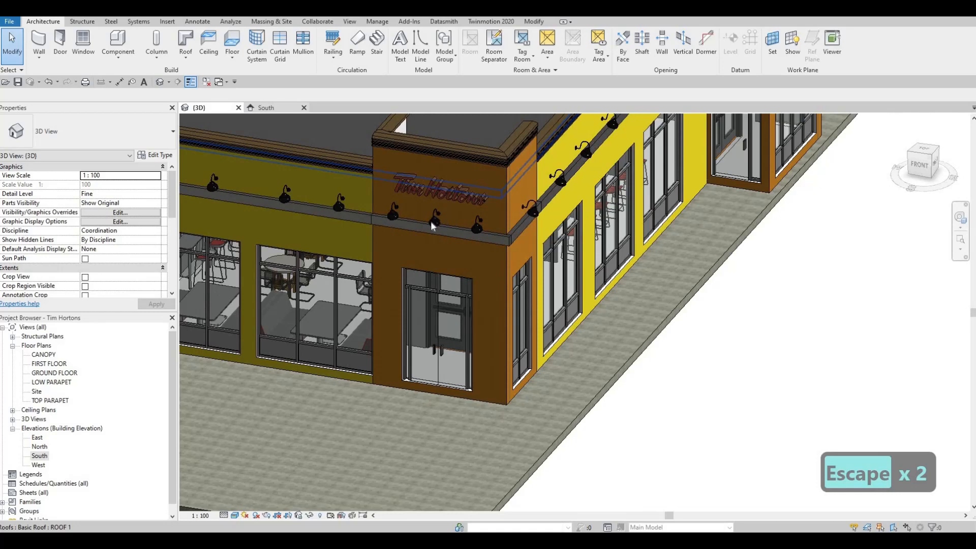
Step: Try to place the default model text on the orange entrance block's front, picking a work plane in the South elevation before returning to 3D
{"action": "left_click", "coordinate": [266, 107]}
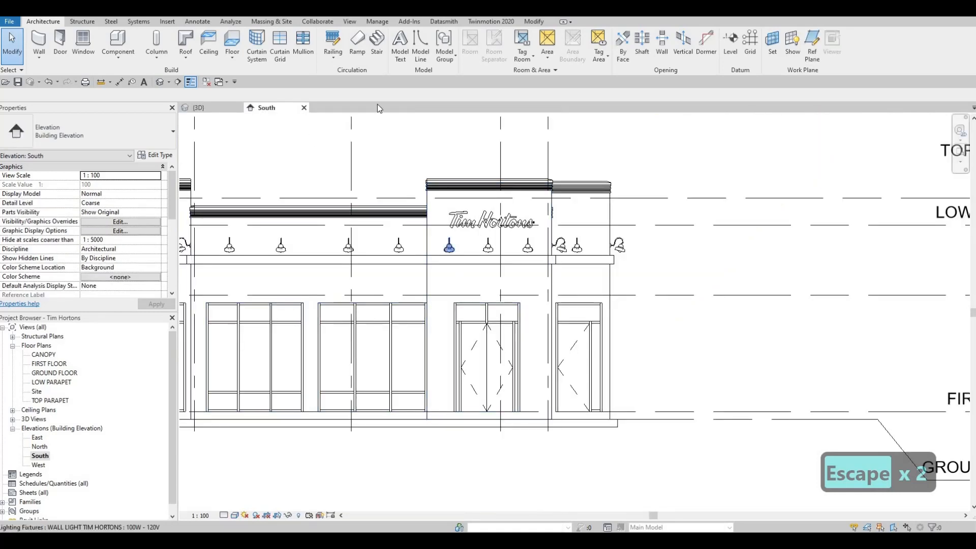
{"action": "scroll", "coordinate": [469, 215], "scroll_direction": "up", "scroll_amount": 3}
{"action": "left_click", "coordinate": [400, 47]}
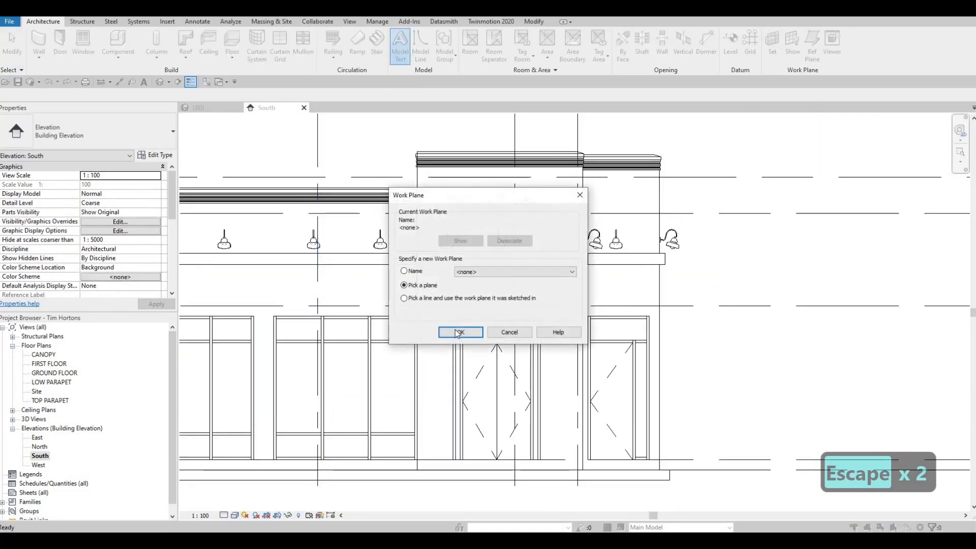
{"action": "key", "text": "Return"}
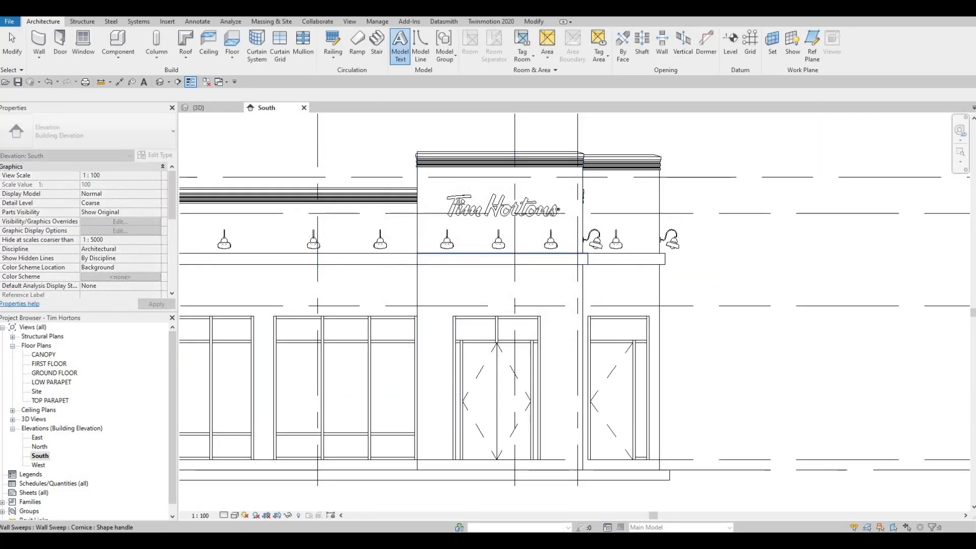
{"action": "scroll", "coordinate": [457, 224], "scroll_direction": "down", "scroll_amount": 1}
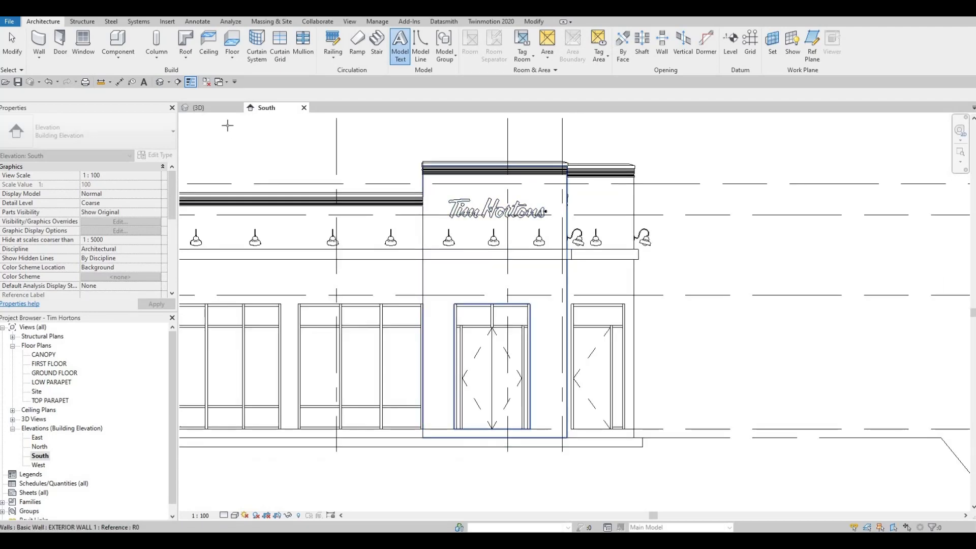
{"action": "left_click", "coordinate": [199, 108]}
{"action": "middle_click_drag", "start_coordinate": [315, 272], "coordinate": [427, 285], "text": "shift"}
{"action": "left_click", "coordinate": [400, 45]}
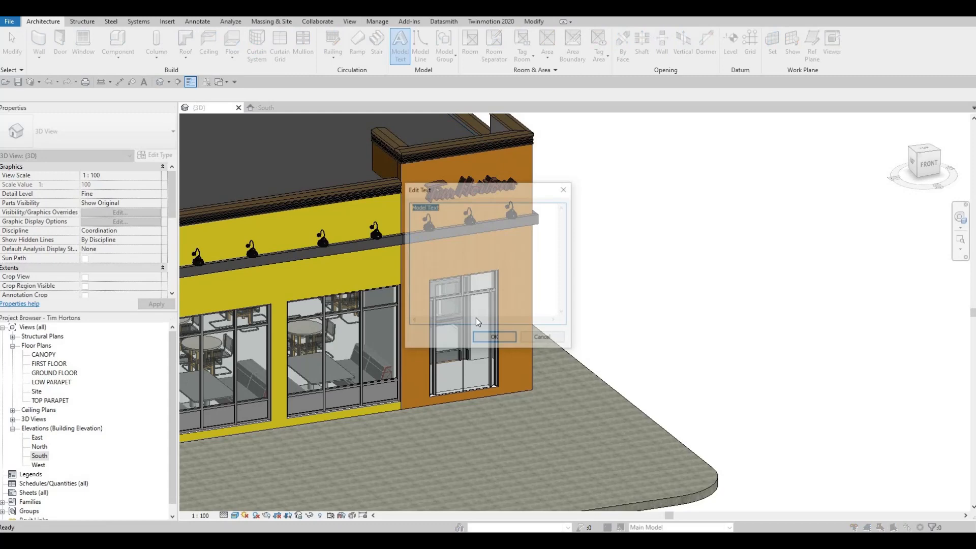
{"action": "left_click", "coordinate": [494, 338]}
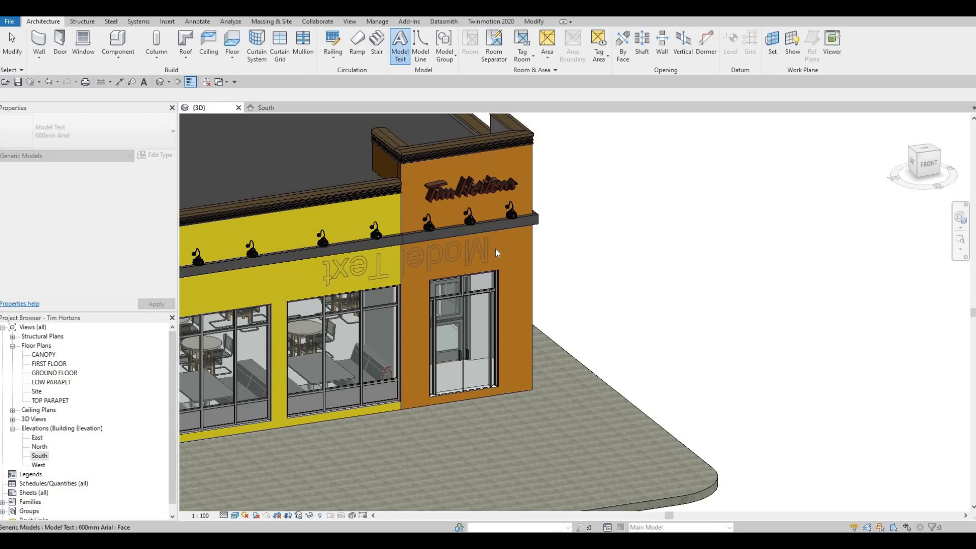
Step: Undo the recent offset, alignment and end-stretch changes to the cornice sweeps around the orange entrance block's corner
{"action": "key", "text": "ctrl+z"}
{"action": "key", "text": "ctrl+z"}
{"action": "key", "text": "ctrl+z"}
{"action": "key", "text": "ctrl+z"}
{"action": "key", "text": "ctrl+z"}
{"action": "key", "text": "ctrl+z"}
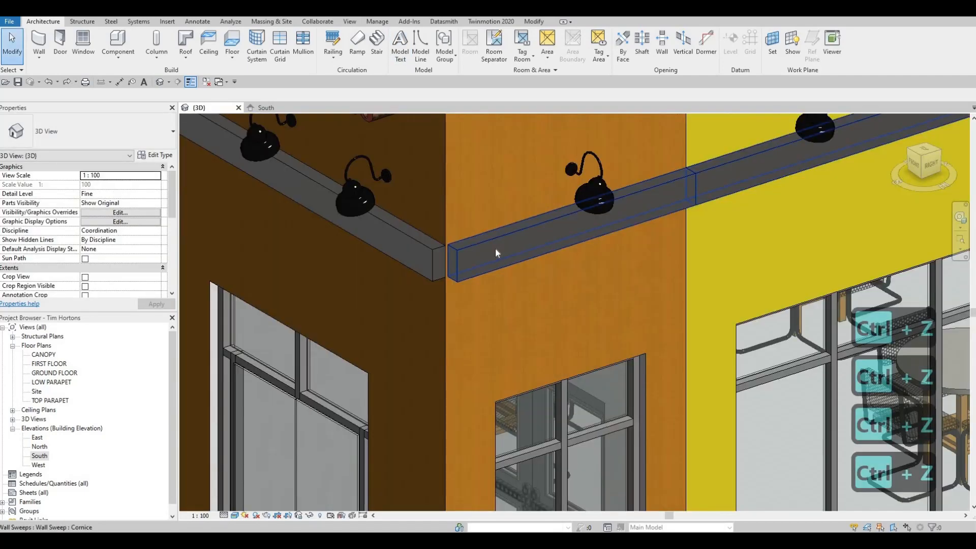
{"action": "key", "text": "ctrl+z"}
{"action": "key", "text": "ctrl+z"}
{"action": "key", "text": "ctrl+z"}
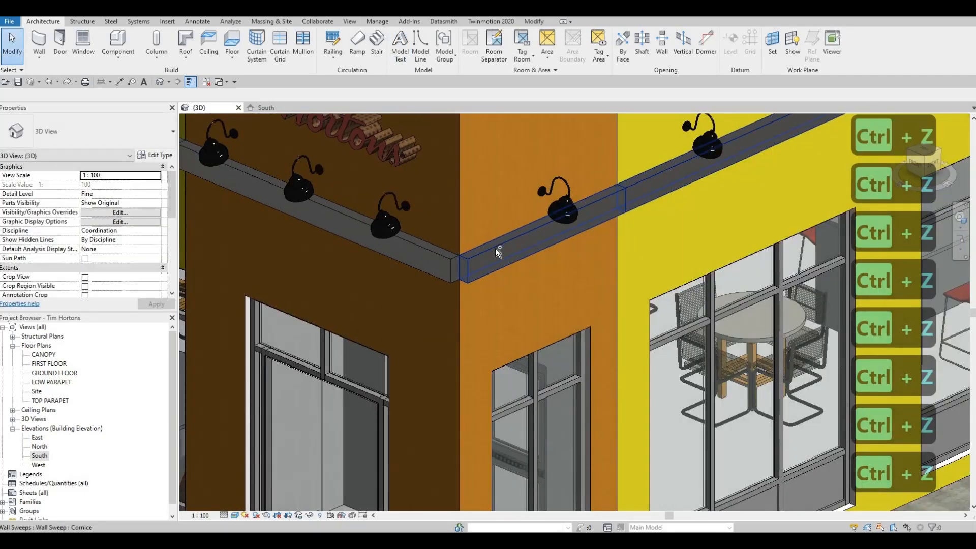
{"action": "key", "text": "ctrl+z"}
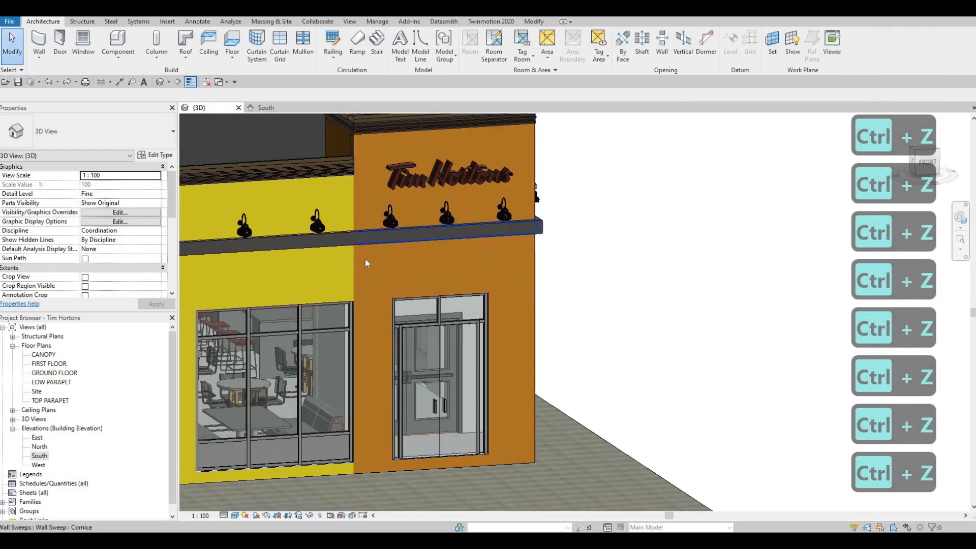
{"action": "key", "text": "Escape"}
{"action": "key", "text": "Escape"}
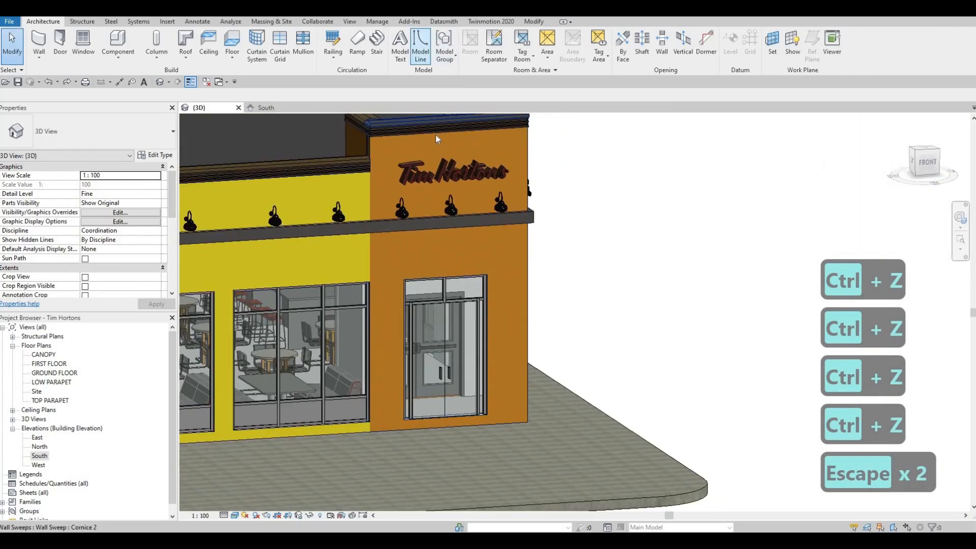
{"action": "left_click", "coordinate": [400, 42]}
{"action": "left_click", "coordinate": [473, 254]}
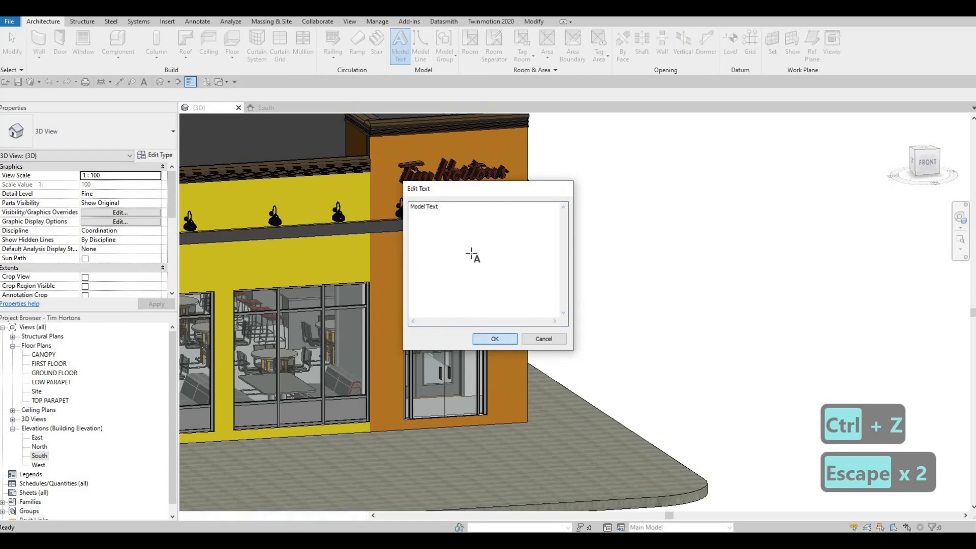
{"action": "left_click", "coordinate": [494, 338]}
Step: Set the orange entrance block's front wall as the work plane and place the default model text just above the entrance door
{"action": "left_click", "coordinate": [771, 55]}
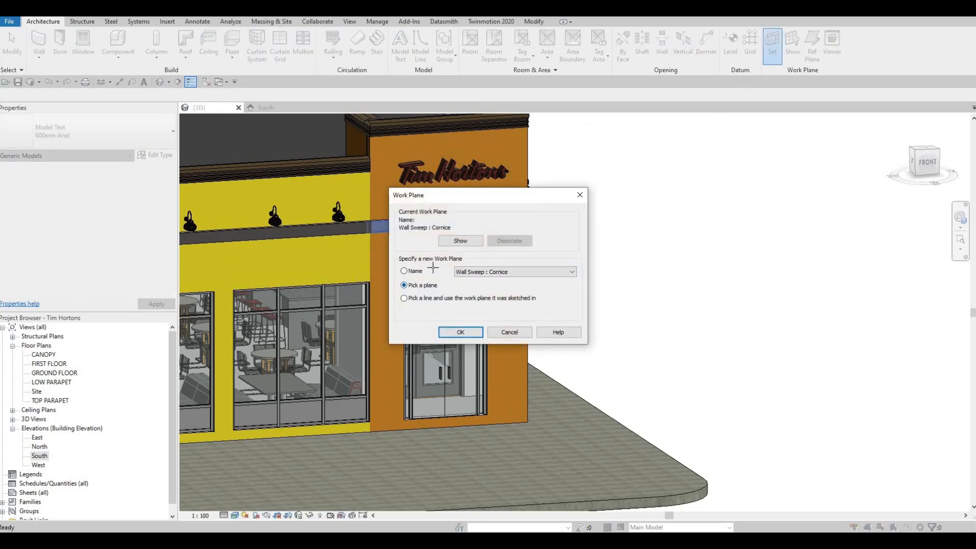
{"action": "left_click", "coordinate": [461, 332]}
{"action": "left_click", "coordinate": [420, 254]}
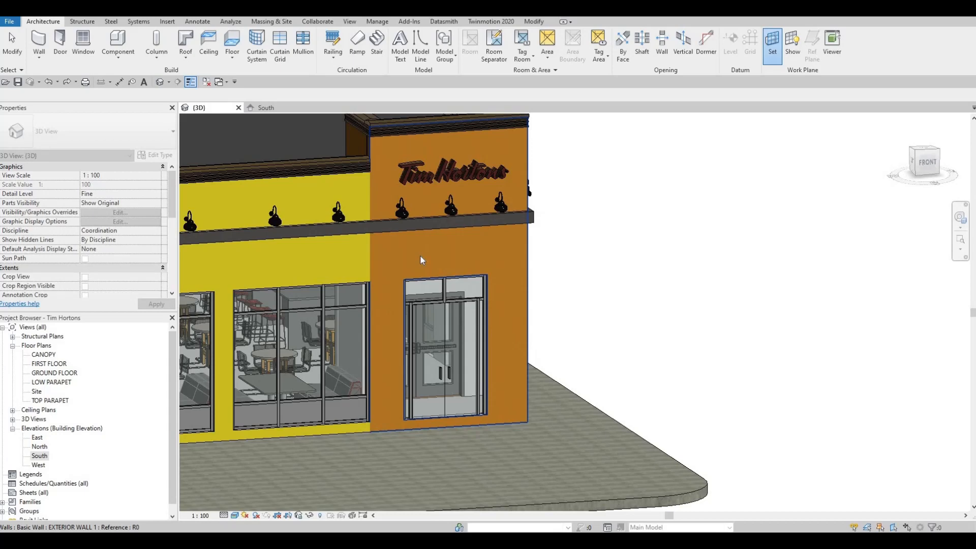
{"action": "left_click", "coordinate": [400, 47]}
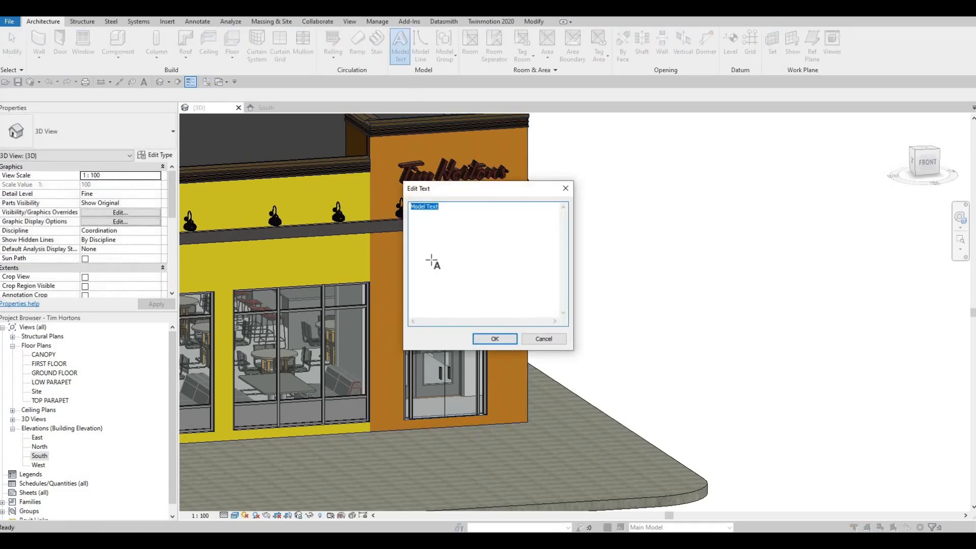
{"action": "left_click", "coordinate": [495, 339]}
{"action": "left_click", "coordinate": [409, 272]}
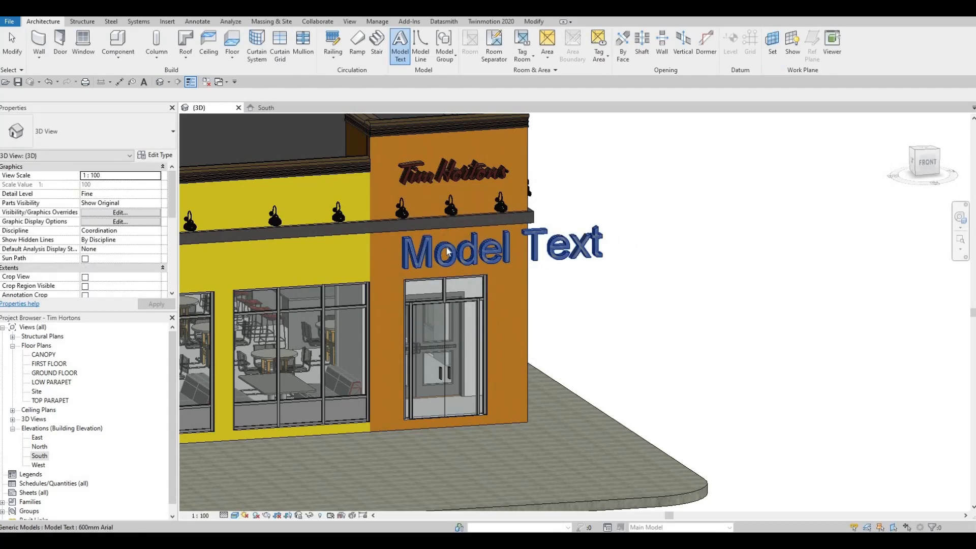
{"action": "key", "text": "Escape"}
{"action": "key", "text": "Escape"}
Step: Duplicate the placed model text's type as "tim logos" and set its text size to 150
{"action": "left_click", "coordinate": [402, 249]}
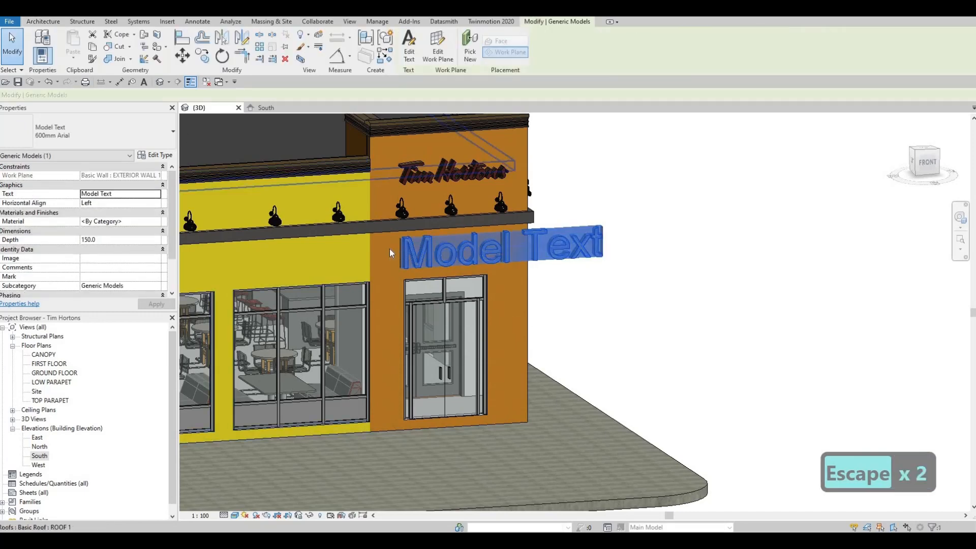
{"action": "left_click", "coordinate": [155, 154]}
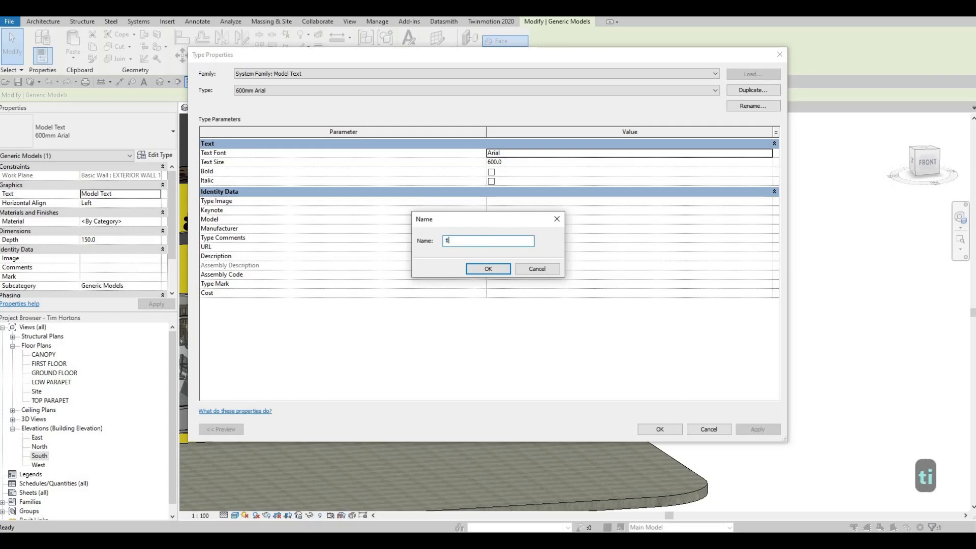
{"action": "type", "text": "m"}
{"action": "key", "text": "BackSpace"}
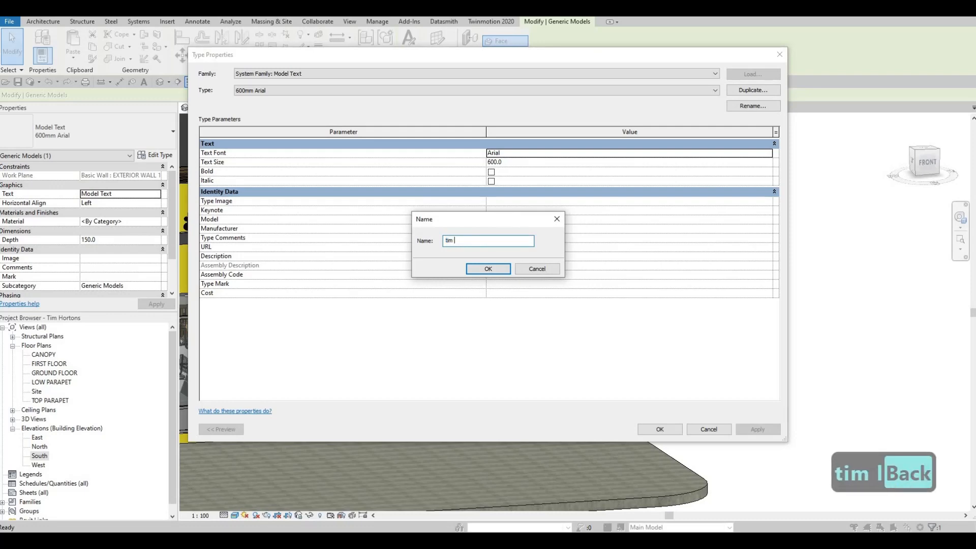
{"action": "type", "text": "logos"}
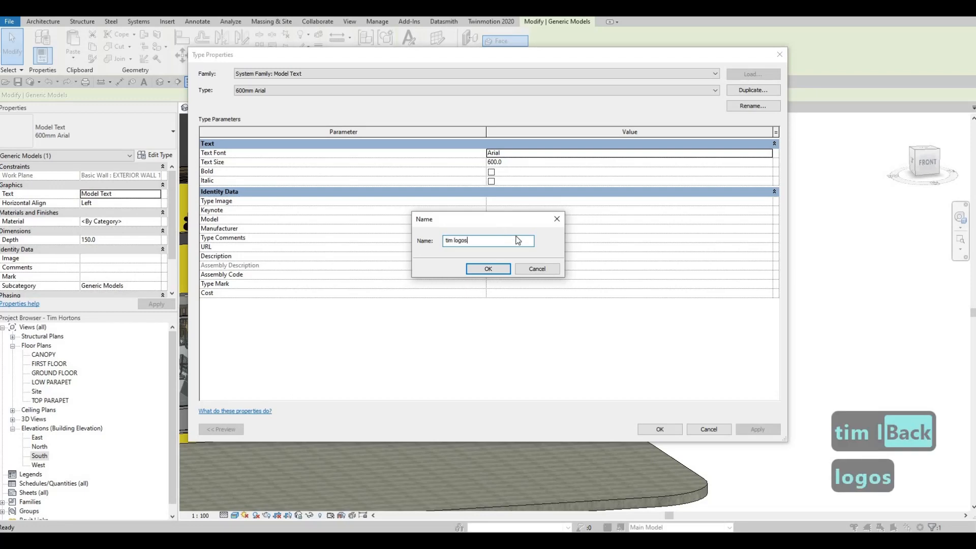
{"action": "left_click", "coordinate": [488, 268]}
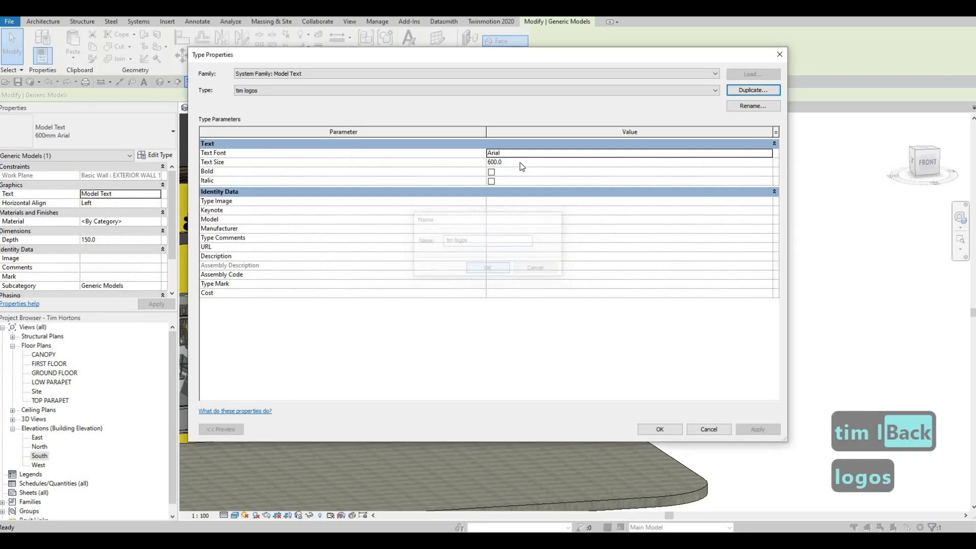
{"action": "left_click", "coordinate": [448, 164]}
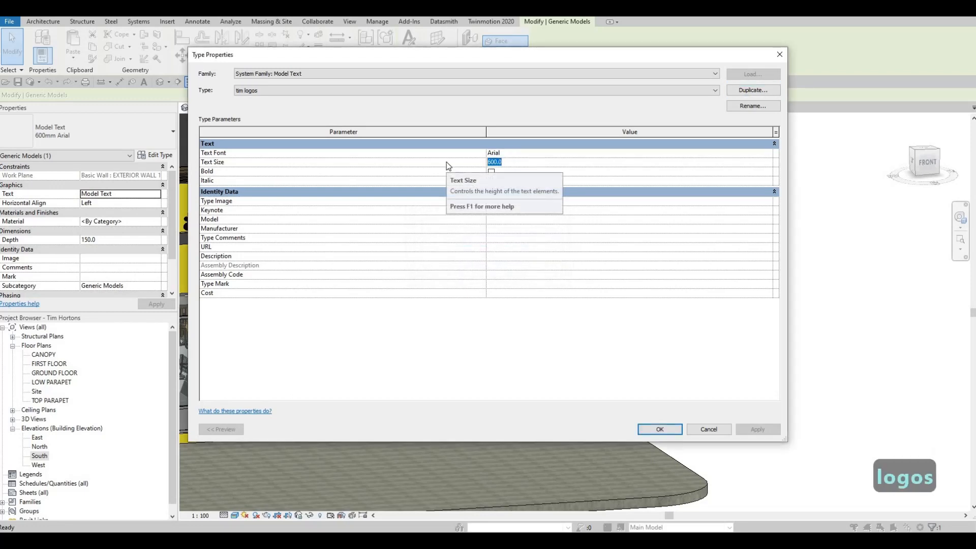
{"action": "type", "text": "150"}
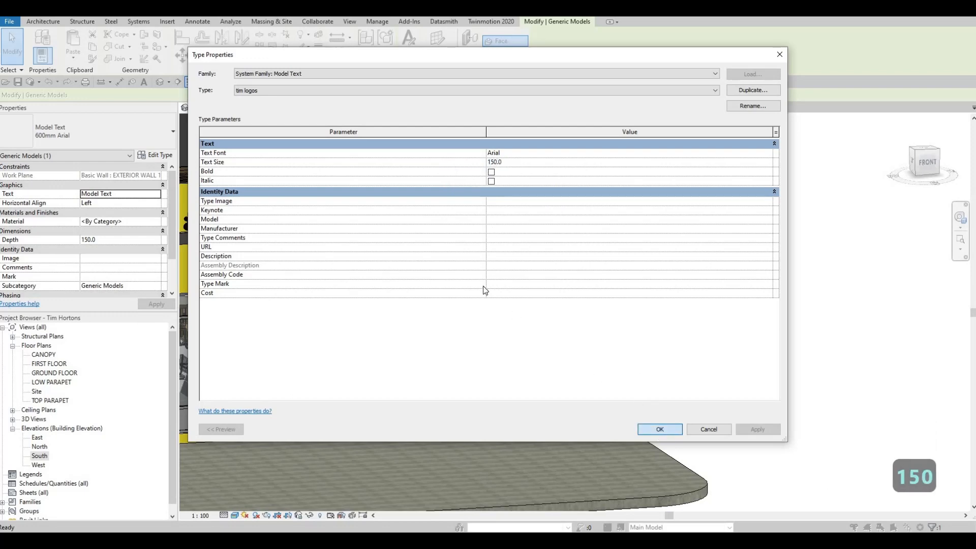
{"action": "left_click", "coordinate": [659, 429]}
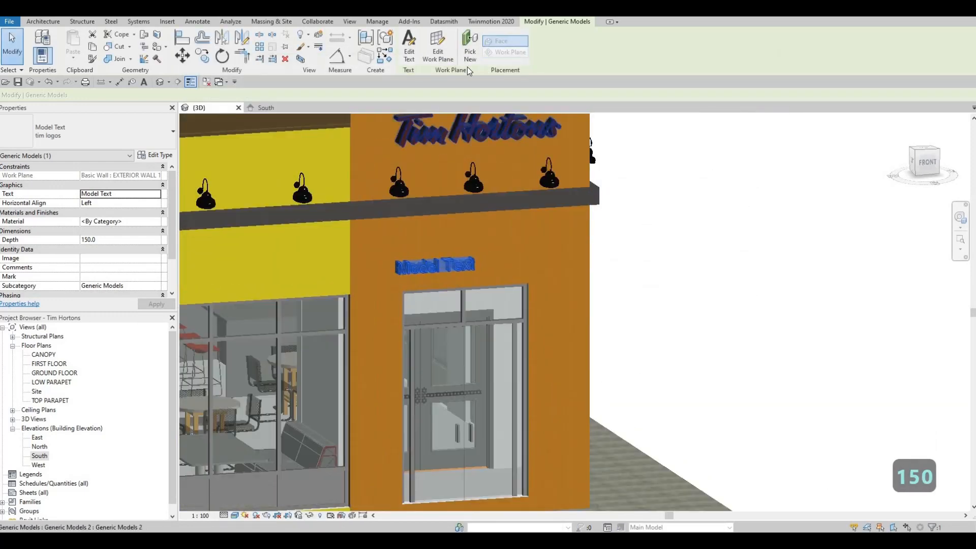
Step: Rehost the model text onto the front face of the cornice sweep on the orange entrance block, below the lamps
{"action": "left_click", "coordinate": [468, 60]}
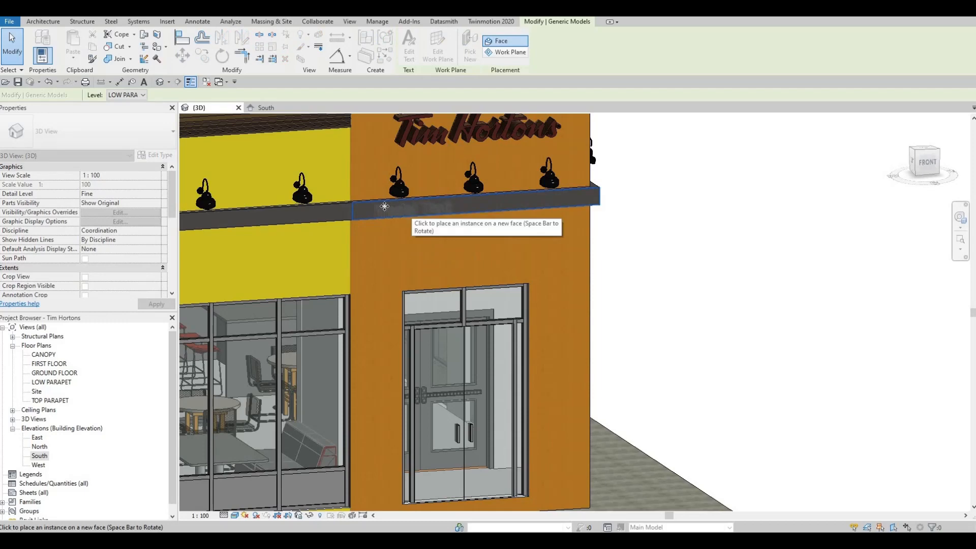
{"action": "left_click", "coordinate": [409, 210]}
{"action": "scroll", "coordinate": [388, 222], "scroll_direction": "up", "scroll_amount": 3}
{"action": "key", "text": "Escape"}
{"action": "scroll", "coordinate": [402, 226], "scroll_direction": "up", "scroll_amount": 2}
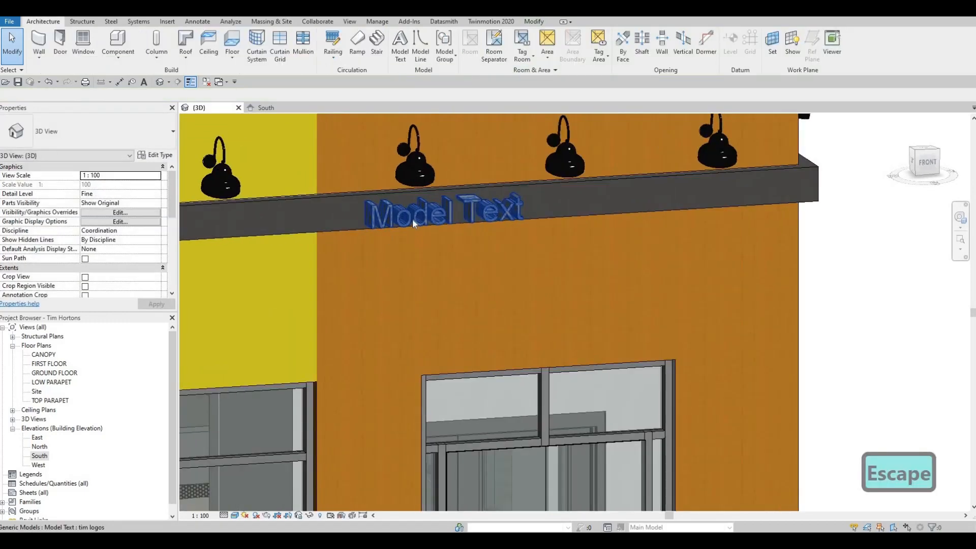
Step: Set the depth of the model text on the cornice band to 25
{"action": "left_click", "coordinate": [413, 216]}
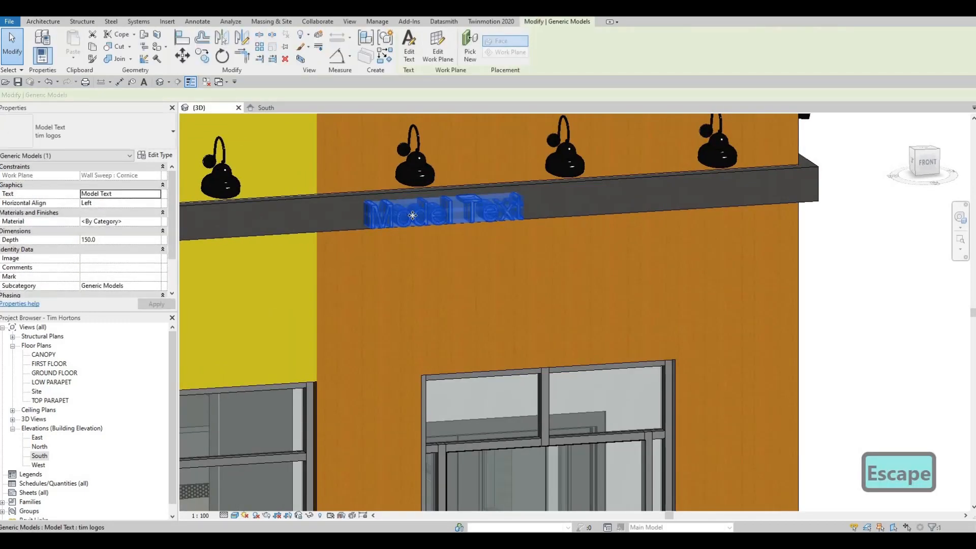
{"action": "middle_click_drag", "start_coordinate": [417, 262], "coordinate": [441, 276]}
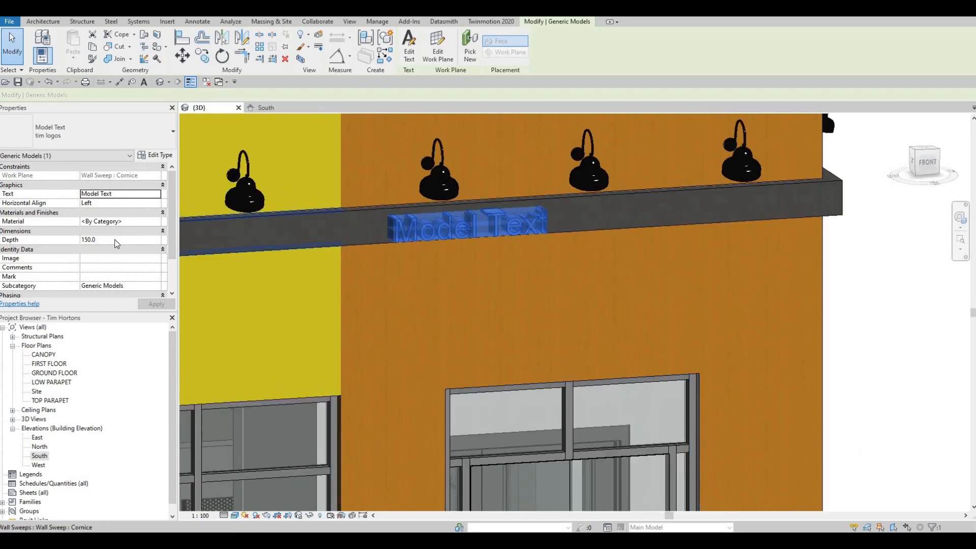
{"action": "key", "text": "Escape"}
{"action": "key", "text": "Escape"}
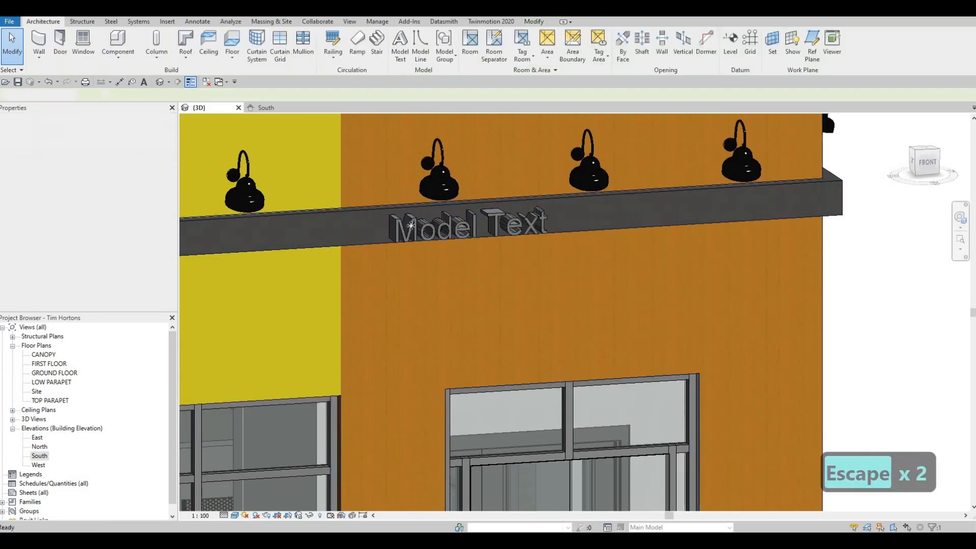
{"action": "left_click", "coordinate": [419, 231]}
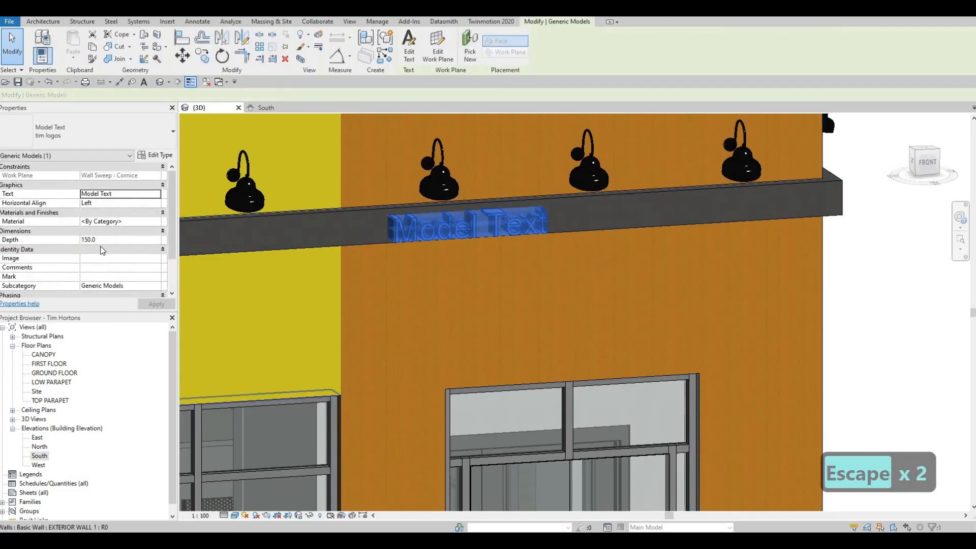
{"action": "left_click", "coordinate": [100, 242]}
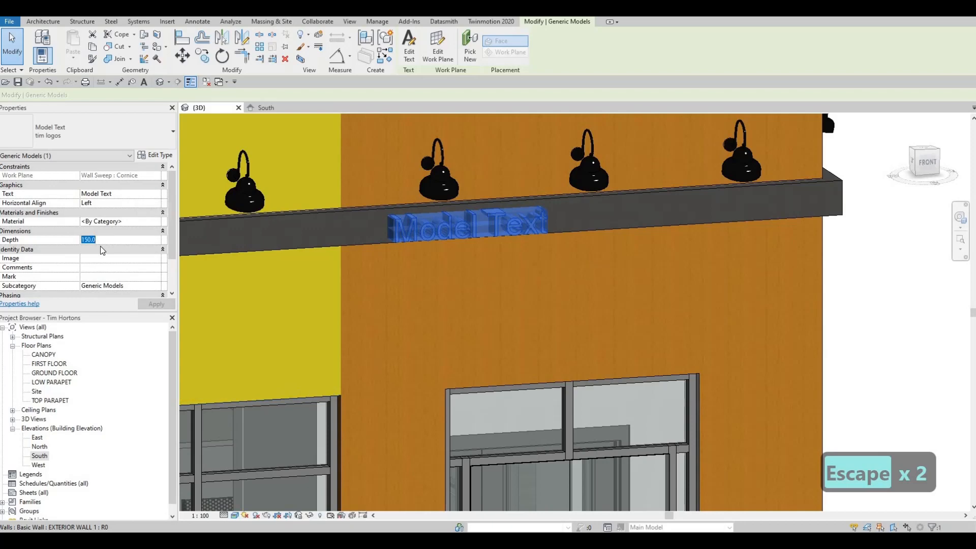
{"action": "type", "text": "25"}
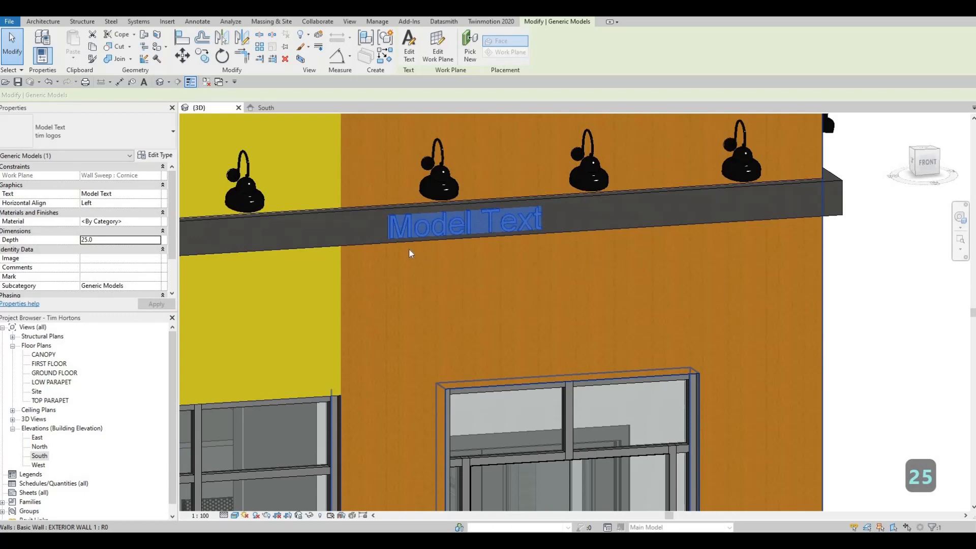
{"action": "middle_click_drag", "start_coordinate": [424, 225], "coordinate": [440, 236]}
{"action": "key", "text": "Escape"}
{"action": "left_click", "coordinate": [411, 233]}
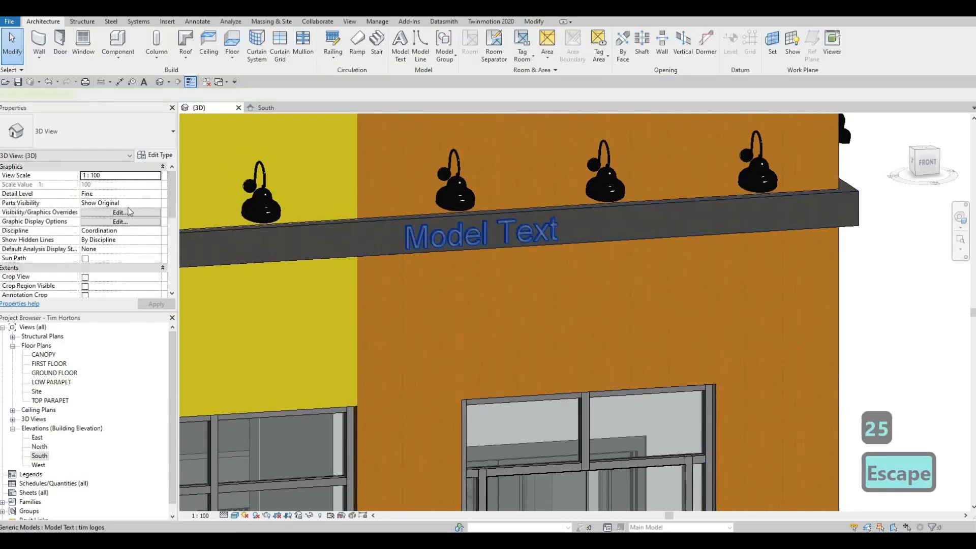
{"action": "left_click", "coordinate": [156, 222]}
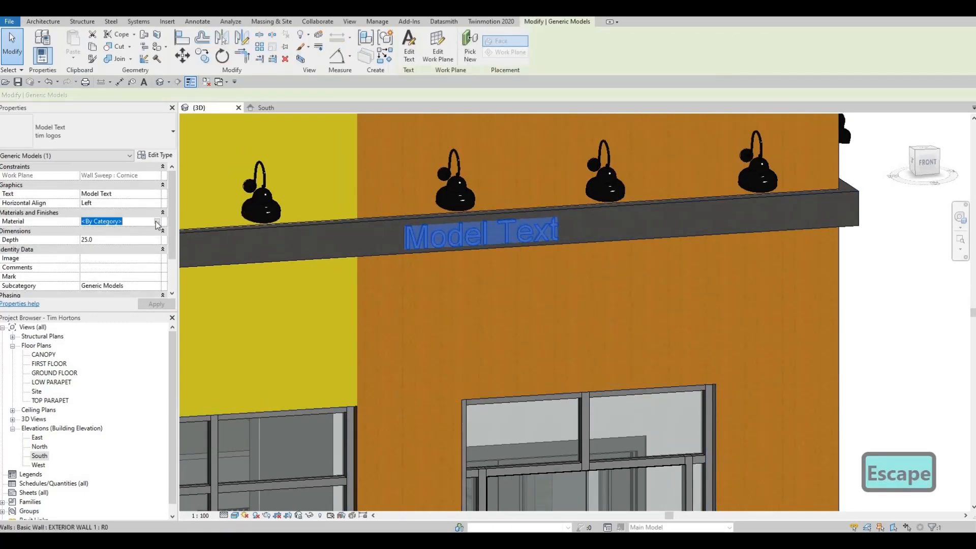
{"action": "key", "text": "Escape"}
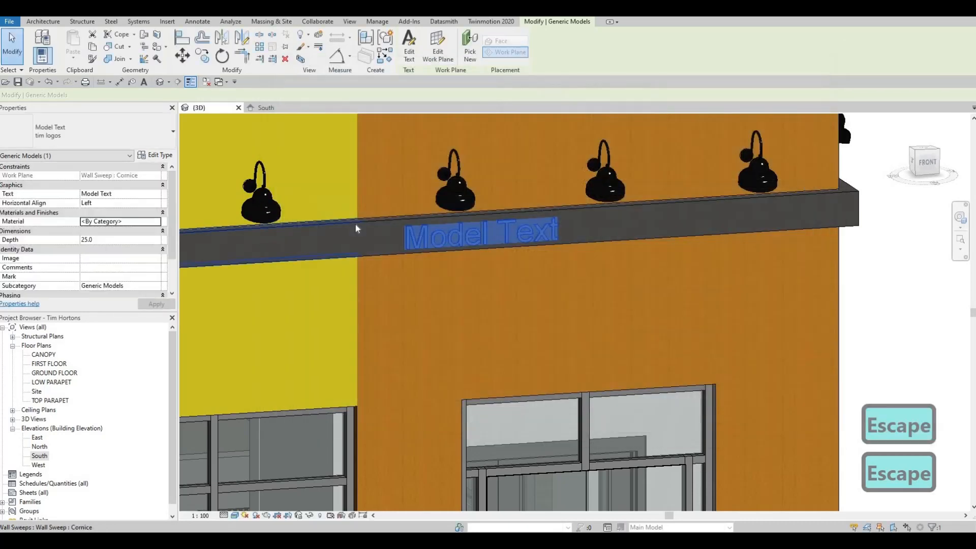
{"action": "left_click", "coordinate": [356, 224]}
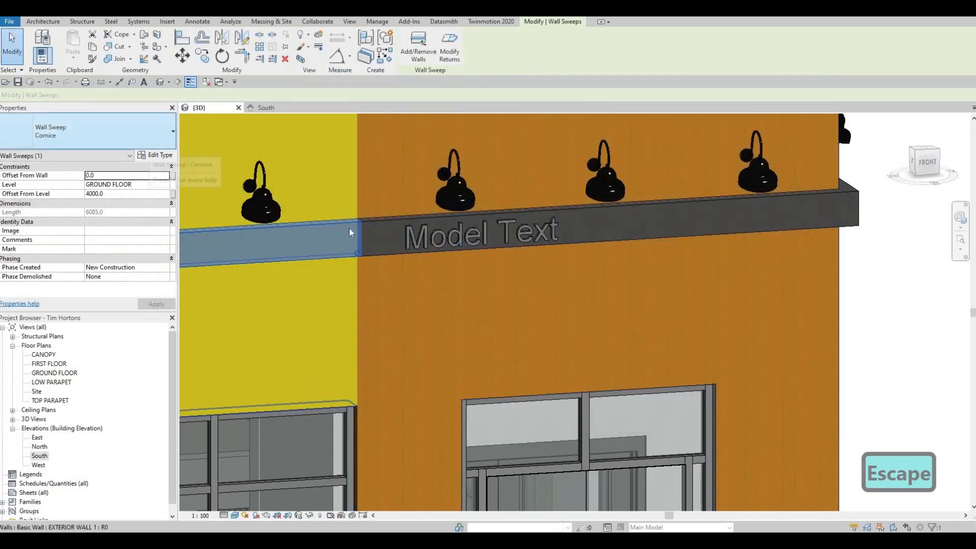
{"action": "key", "text": "Escape"}
{"action": "left_click", "coordinate": [477, 235]}
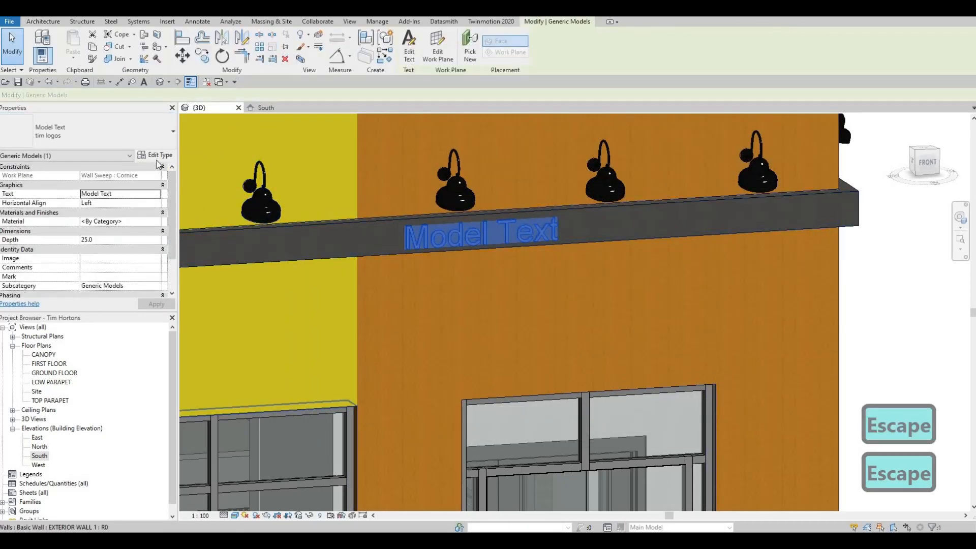
{"action": "left_click", "coordinate": [155, 155]}
{"action": "key", "text": "Escape"}
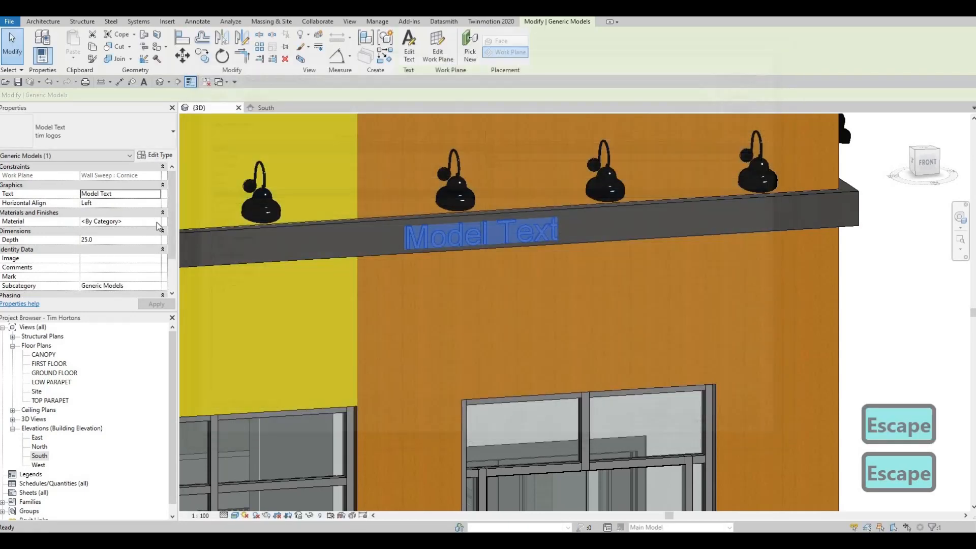
Step: Browse the material options for the cornice band's model text to the Metal category of the AEC Materials library
{"action": "left_click", "coordinate": [156, 222]}
{"action": "left_click", "coordinate": [158, 221]}
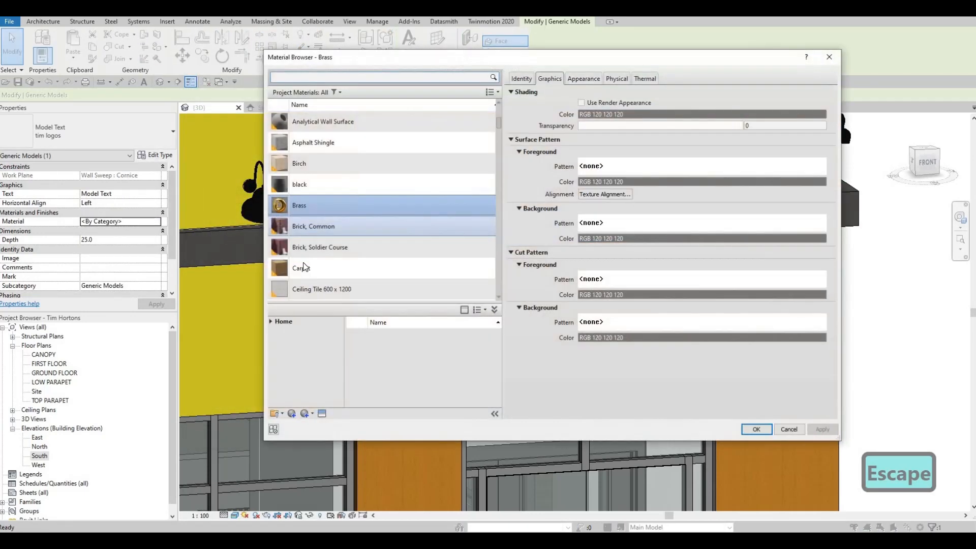
{"action": "scroll", "coordinate": [283, 273], "scroll_direction": "down", "scroll_amount": 10}
{"action": "scroll", "coordinate": [279, 288], "scroll_direction": "down", "scroll_amount": 8}
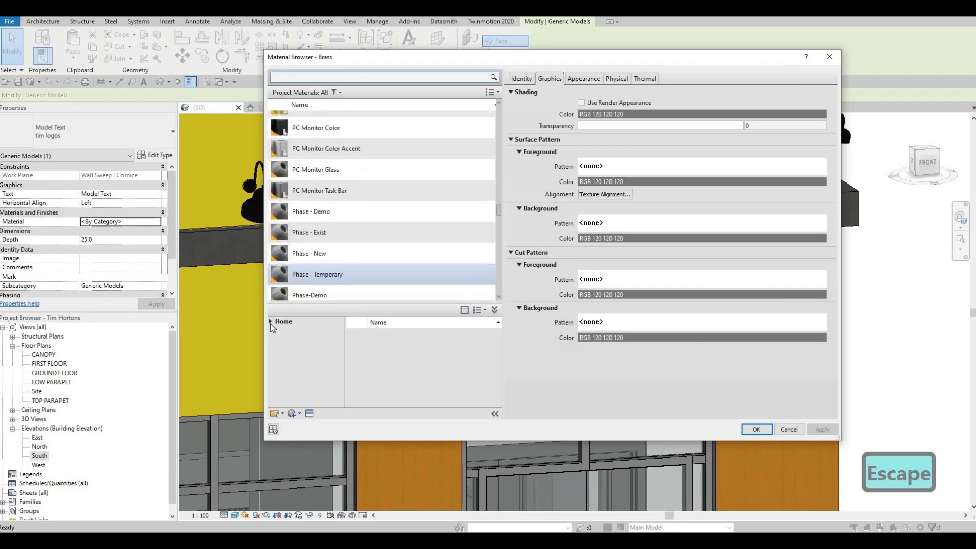
{"action": "left_click", "coordinate": [270, 322]}
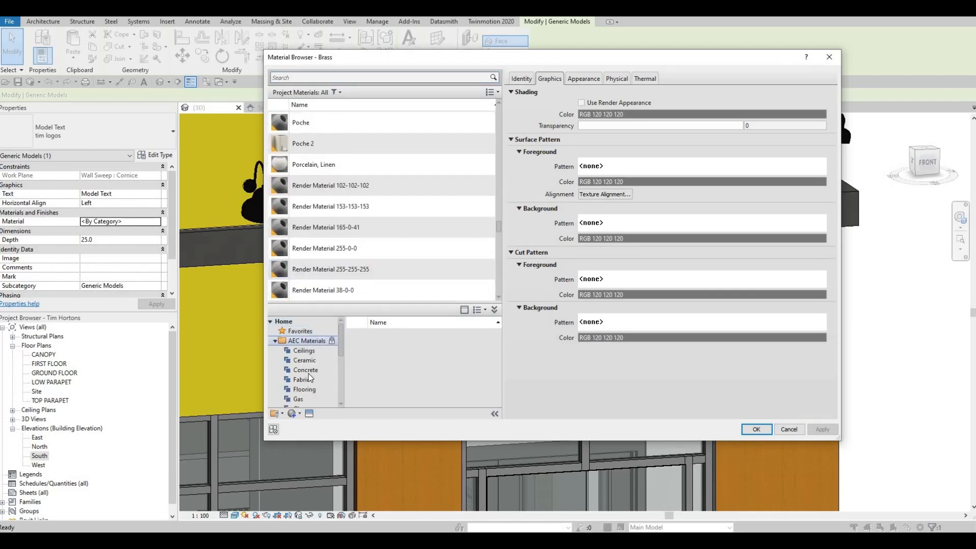
{"action": "scroll", "coordinate": [303, 374], "scroll_direction": "down", "scroll_amount": 4}
{"action": "left_click", "coordinate": [301, 331]}
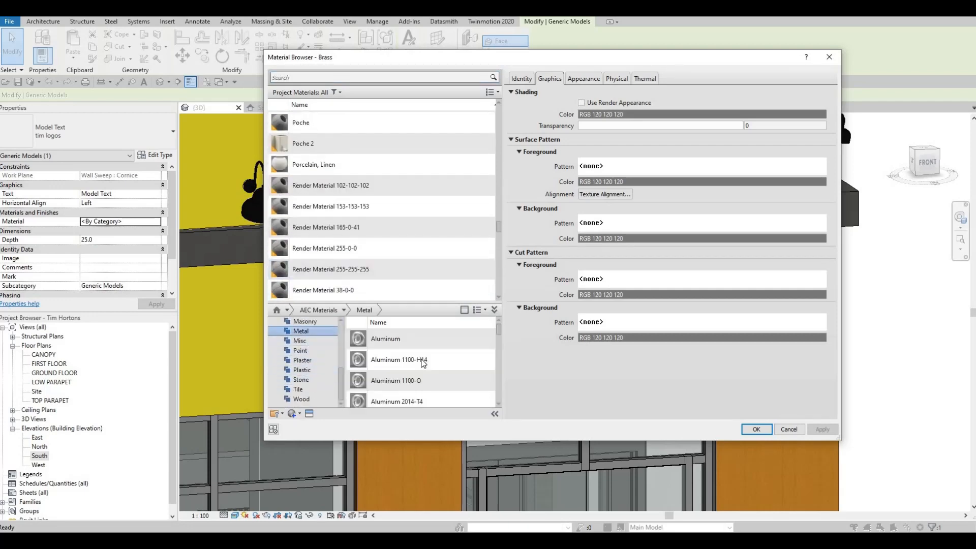
Step: Add Platinum from the metal library to the project and assign it as the model text's material
{"action": "scroll", "coordinate": [422, 361], "scroll_direction": "down", "scroll_amount": 3}
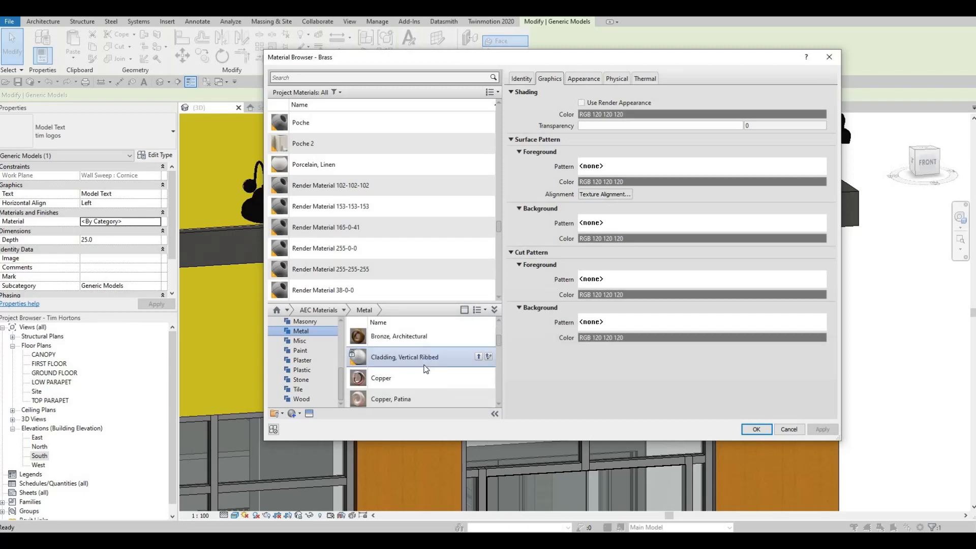
{"action": "scroll", "coordinate": [427, 370], "scroll_direction": "down", "scroll_amount": 5}
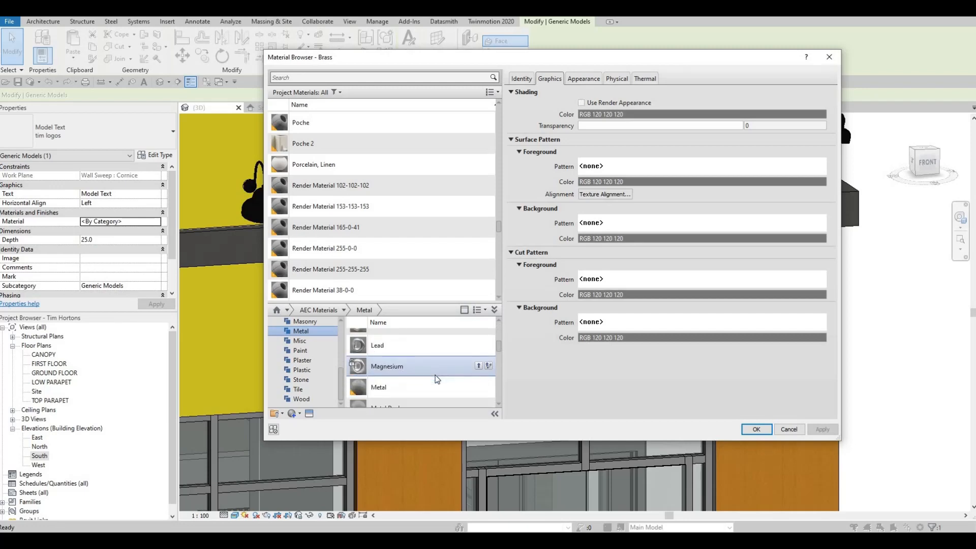
{"action": "scroll", "coordinate": [435, 375], "scroll_direction": "up", "scroll_amount": 2}
{"action": "scroll", "coordinate": [435, 373], "scroll_direction": "down", "scroll_amount": 2}
{"action": "scroll", "coordinate": [458, 381], "scroll_direction": "up", "scroll_amount": 2}
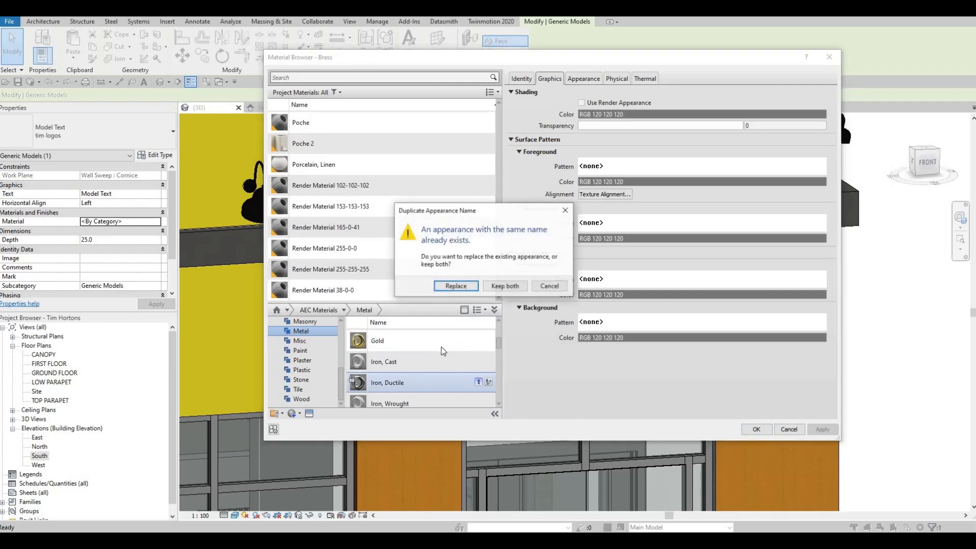
{"action": "key", "text": "Escape"}
{"action": "scroll", "coordinate": [441, 358], "scroll_direction": "down", "scroll_amount": 5}
{"action": "scroll", "coordinate": [441, 361], "scroll_direction": "down", "scroll_amount": 3}
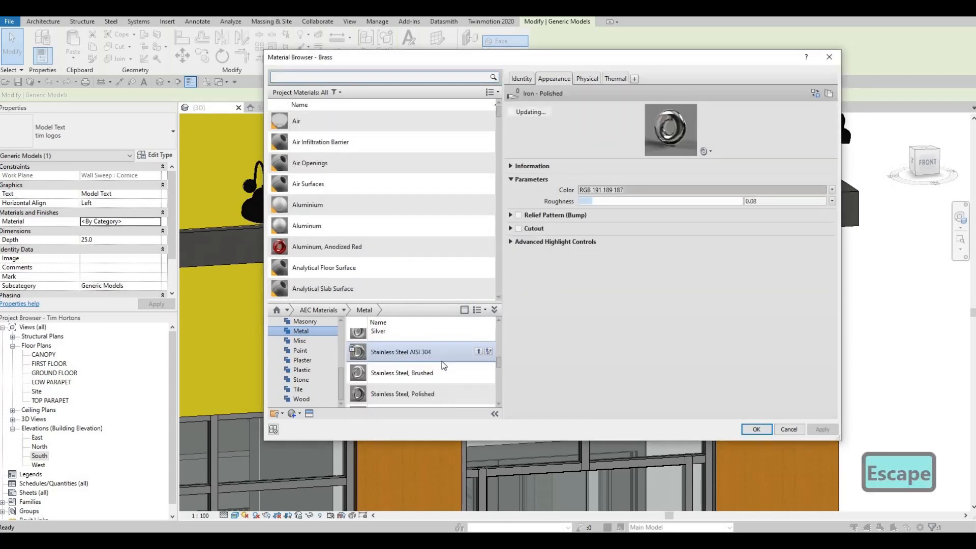
{"action": "scroll", "coordinate": [441, 361], "scroll_direction": "up", "scroll_amount": 3}
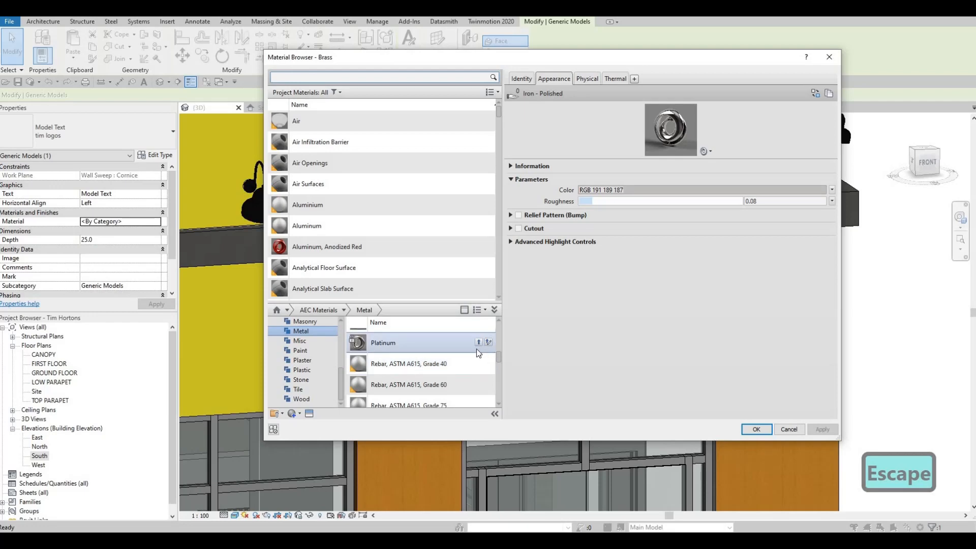
{"action": "left_click", "coordinate": [478, 343]}
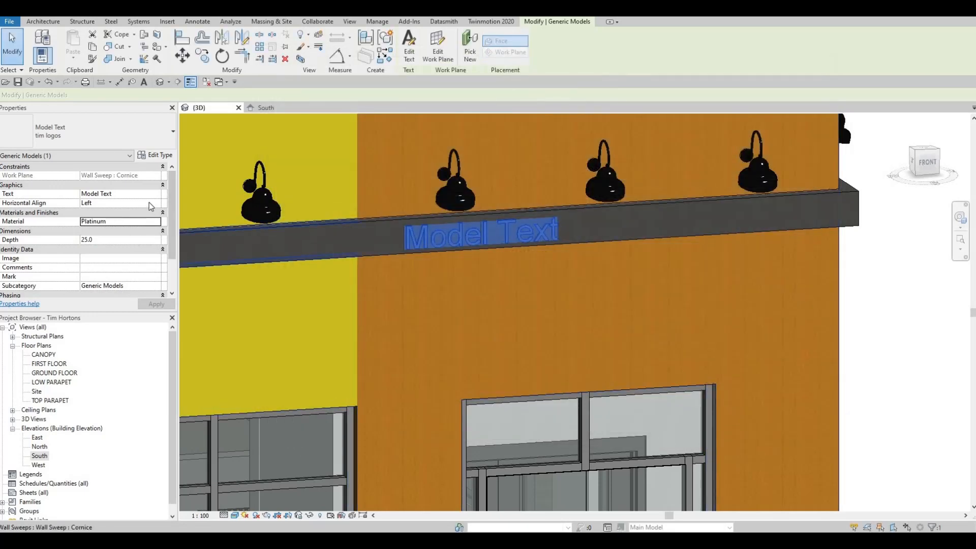
Step: Change the model text's wording to "cafe * beignes * espresso * muffins * latte * bagels"
{"action": "left_click", "coordinate": [157, 194]}
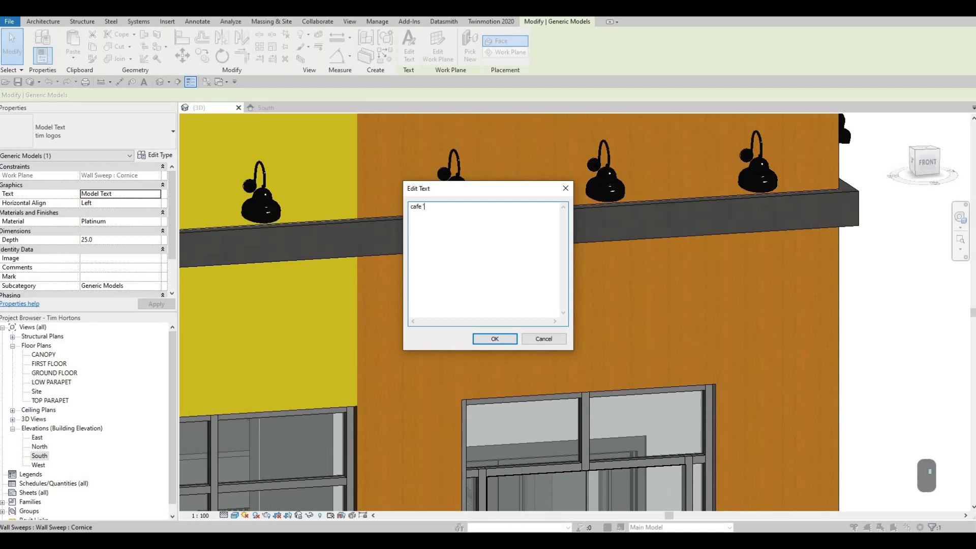
{"action": "key", "text": "BackSpace"}
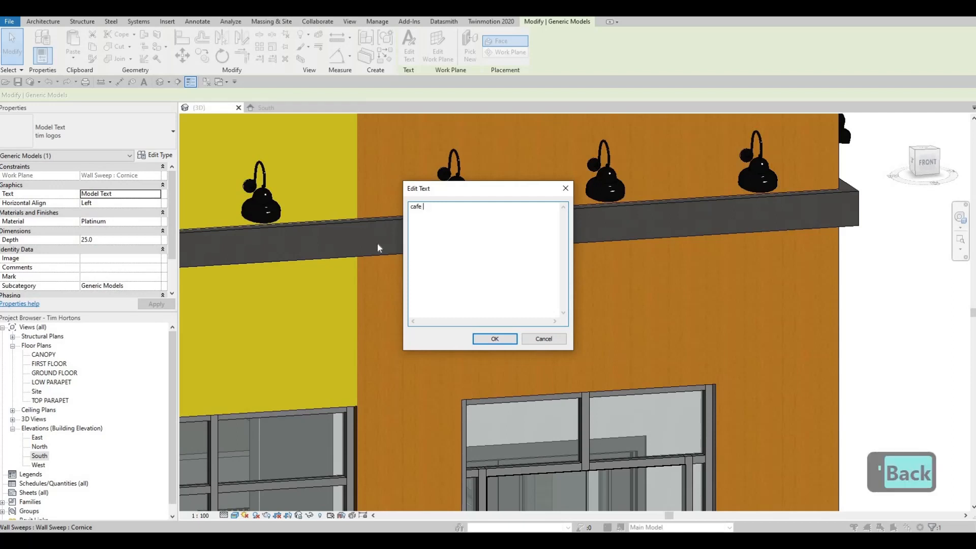
{"action": "key", "text": "BackSpace"}
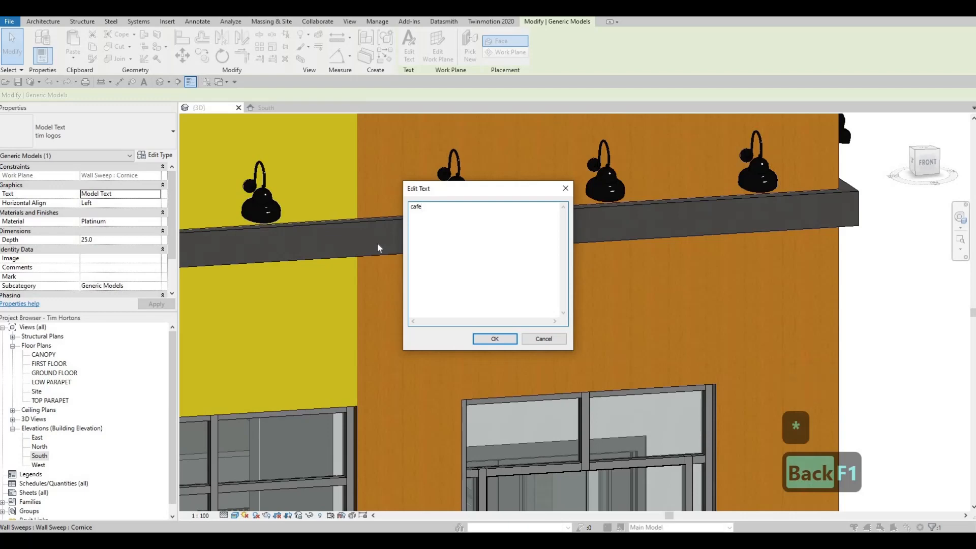
{"action": "type", "text": "*"}
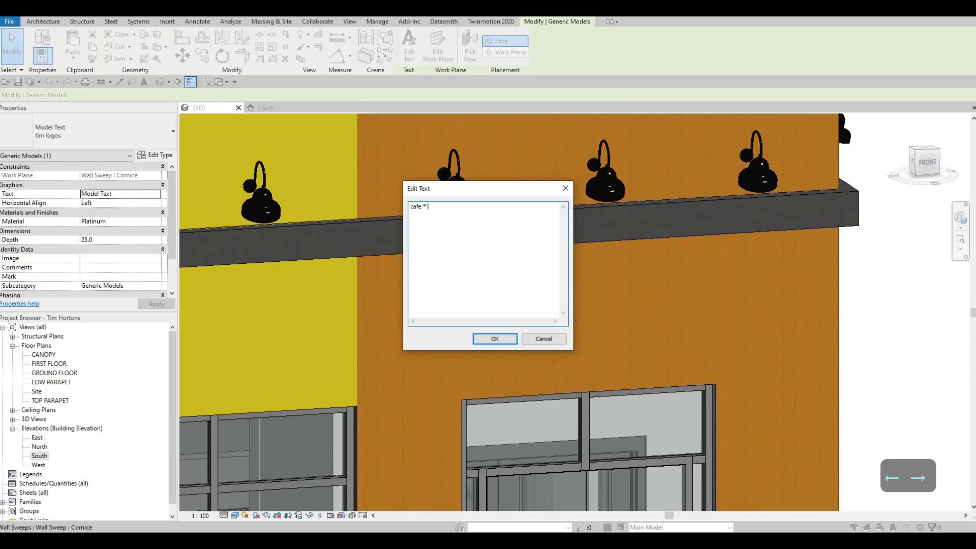
{"action": "type", "text": "bei"}
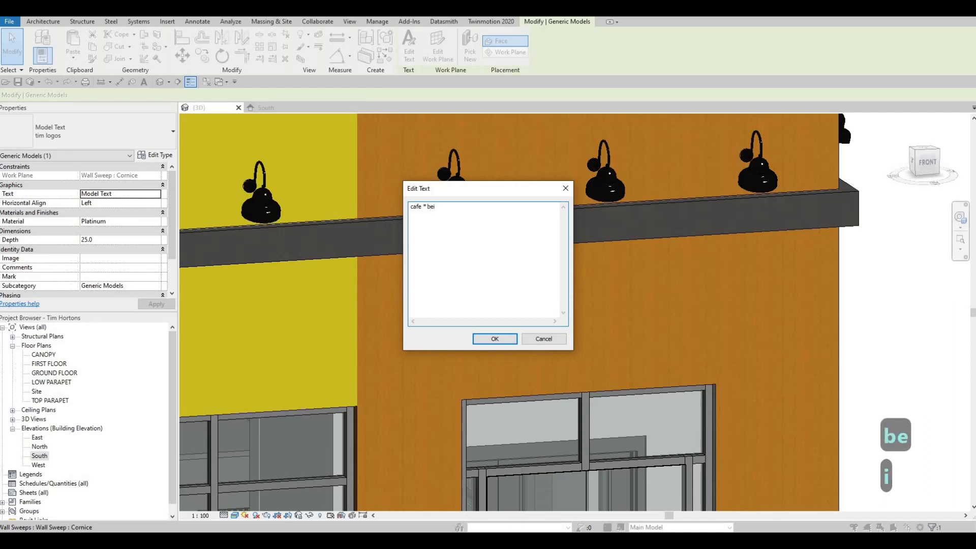
{"action": "type", "text": "gnes"}
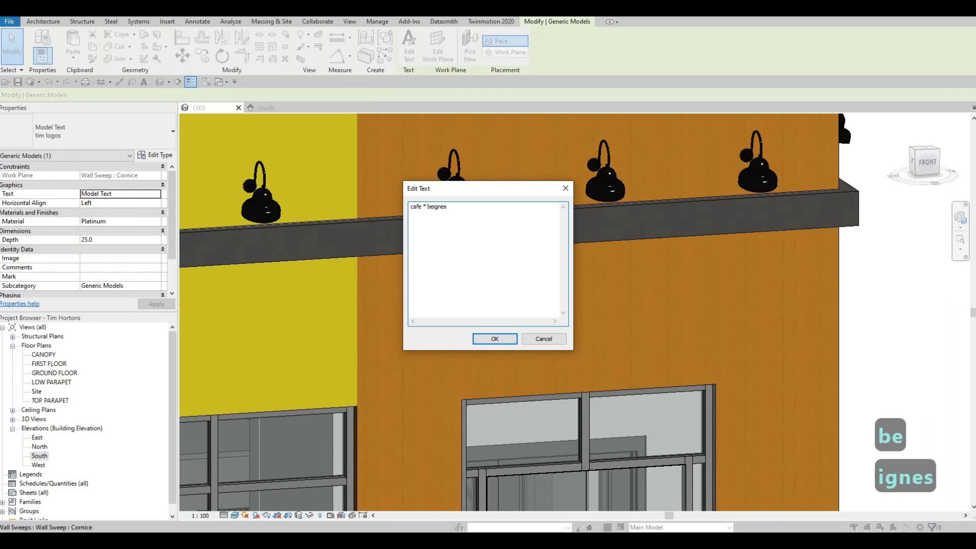
{"action": "type", "text": " *"}
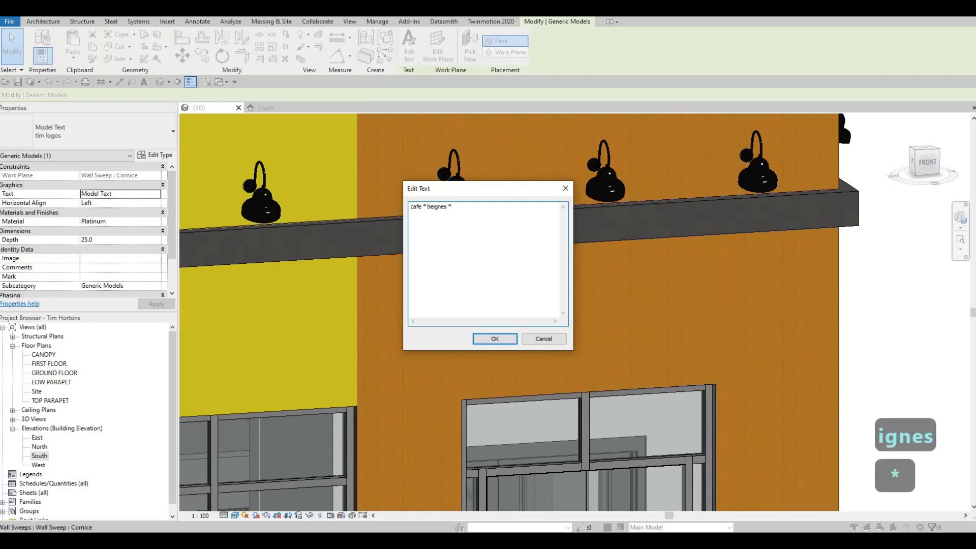
{"action": "type", "text": " espres"}
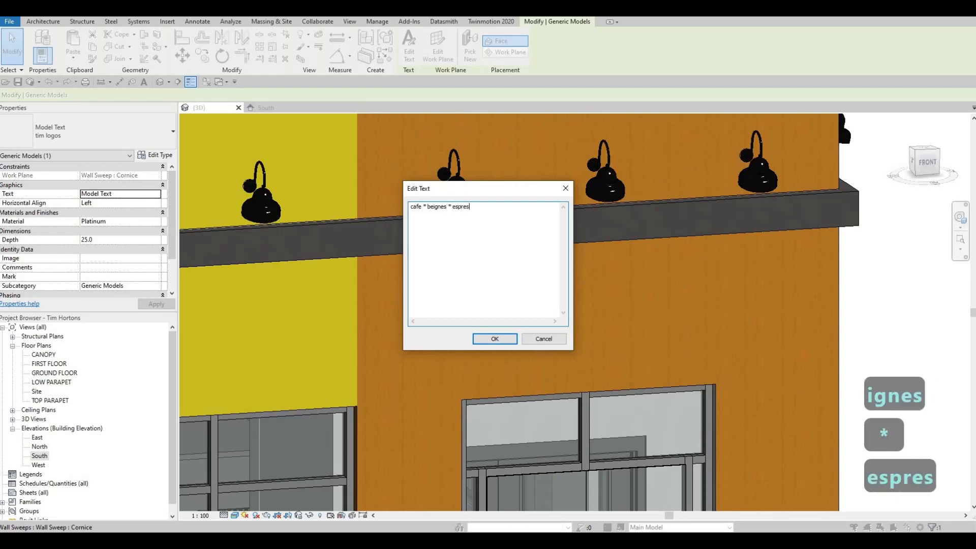
{"action": "type", "text": "so * "}
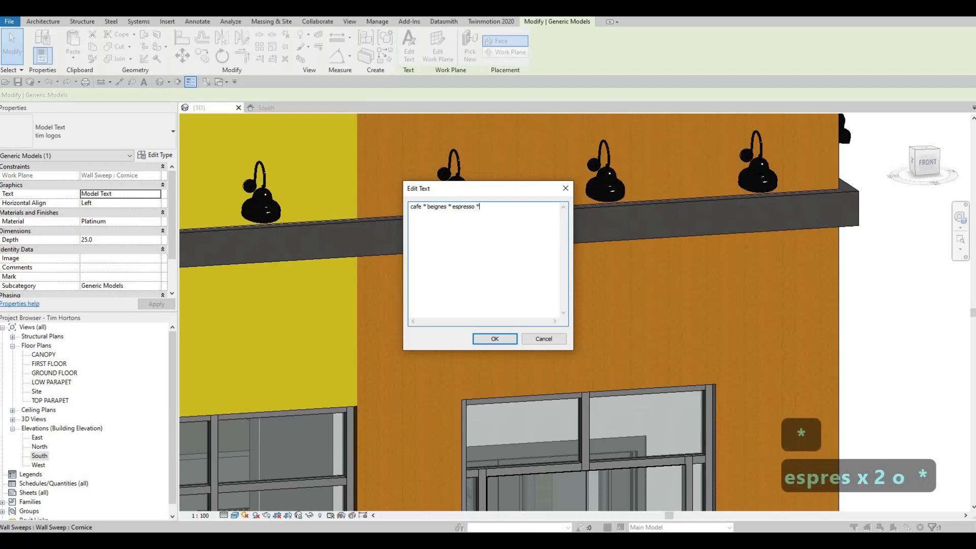
{"action": "type", "text": "mu"}
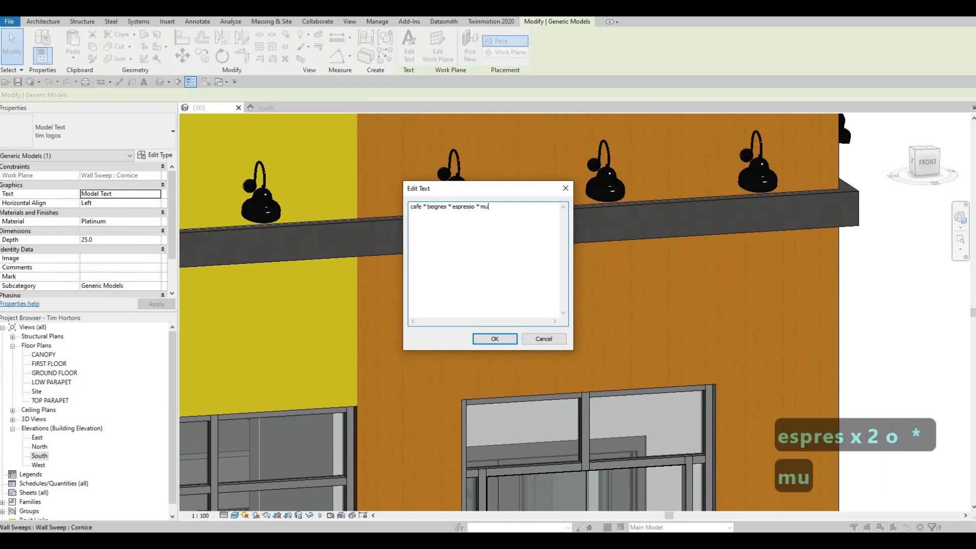
{"action": "type", "text": "ffins"}
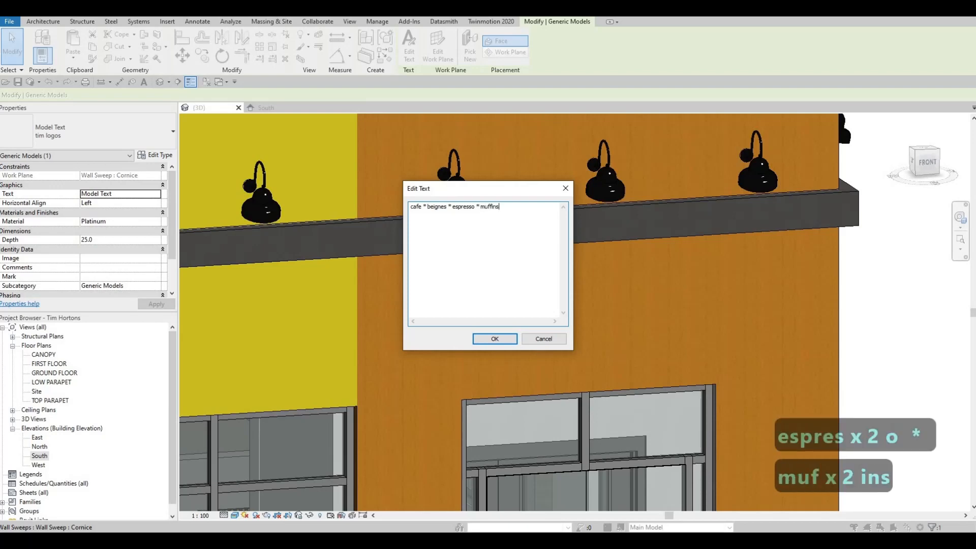
{"action": "type", "text": " * latt"}
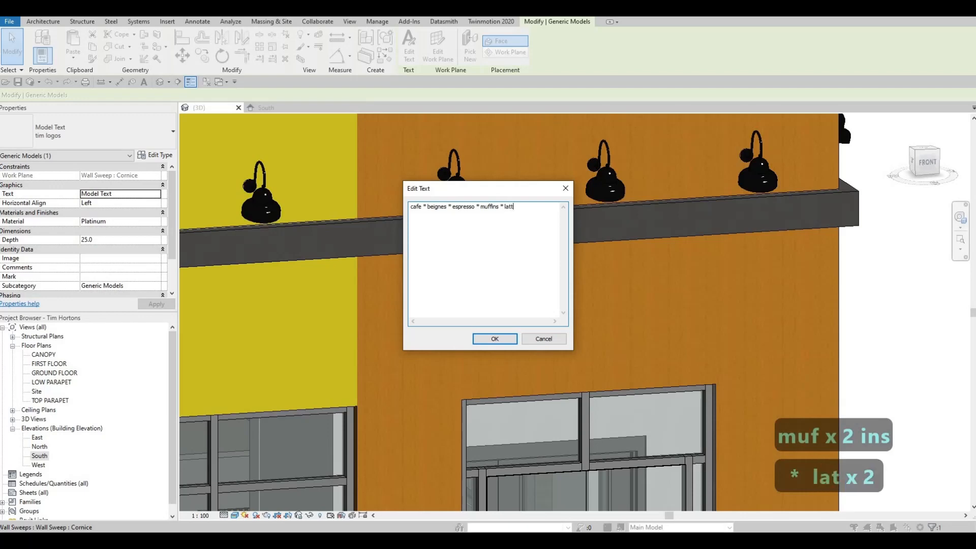
{"action": "type", "text": "e * "}
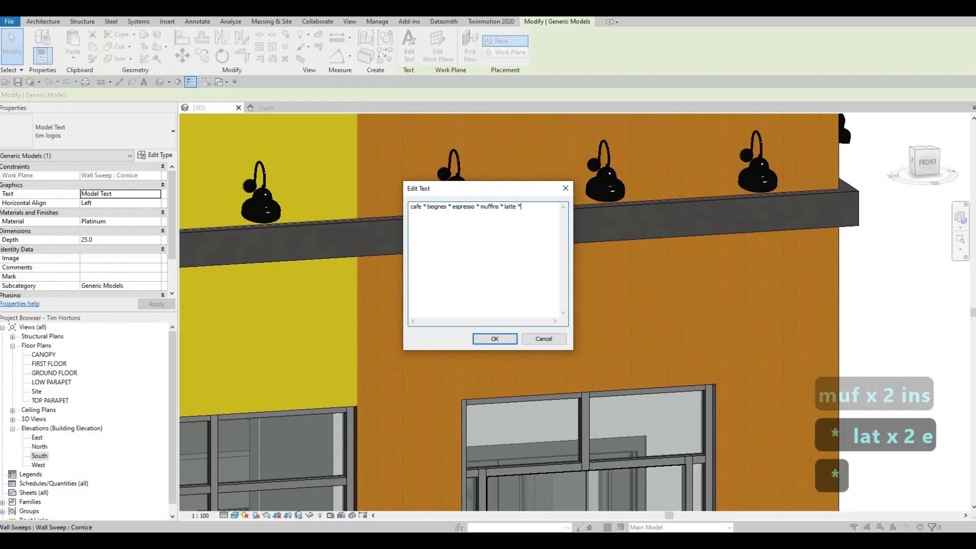
{"action": "type", "text": "bagels"}
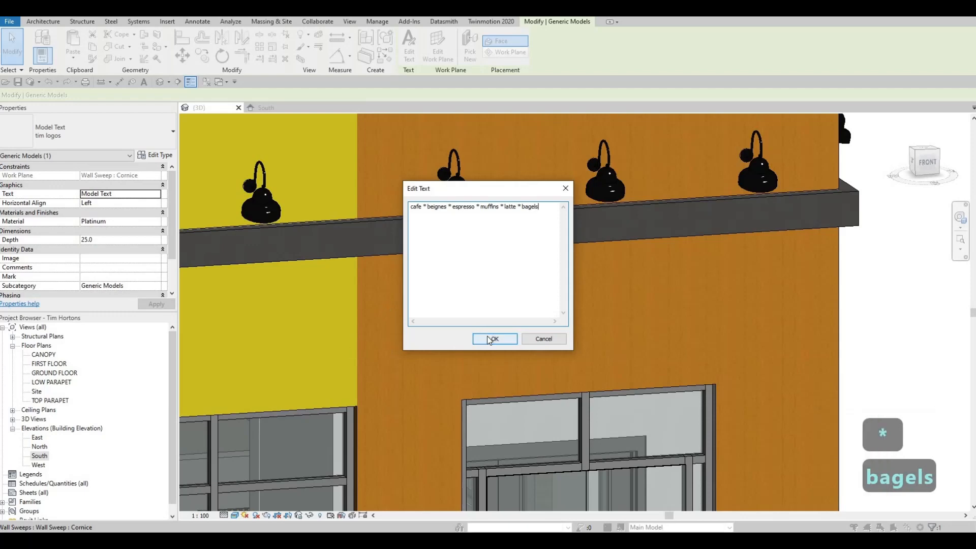
{"action": "left_click", "coordinate": [487, 338]}
Step: In the South elevation, shift the "cafe * beignes..." text left along the cornice band so its right end clears the band's right end
{"action": "scroll", "coordinate": [503, 304], "scroll_direction": "down", "scroll_amount": 2}
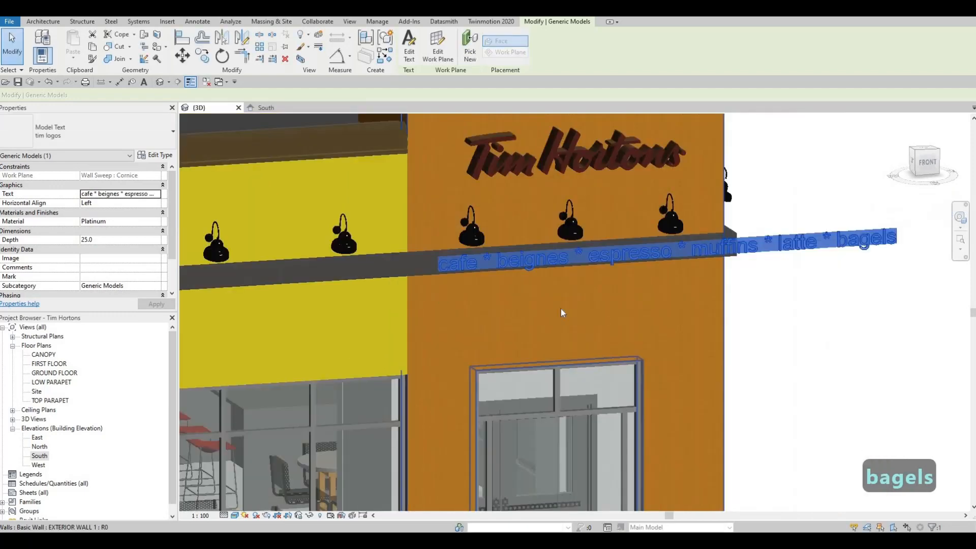
{"action": "scroll", "coordinate": [512, 289], "scroll_direction": "down", "scroll_amount": 3}
{"action": "key", "text": "Escape"}
{"action": "scroll", "coordinate": [434, 186], "scroll_direction": "up", "scroll_amount": 2}
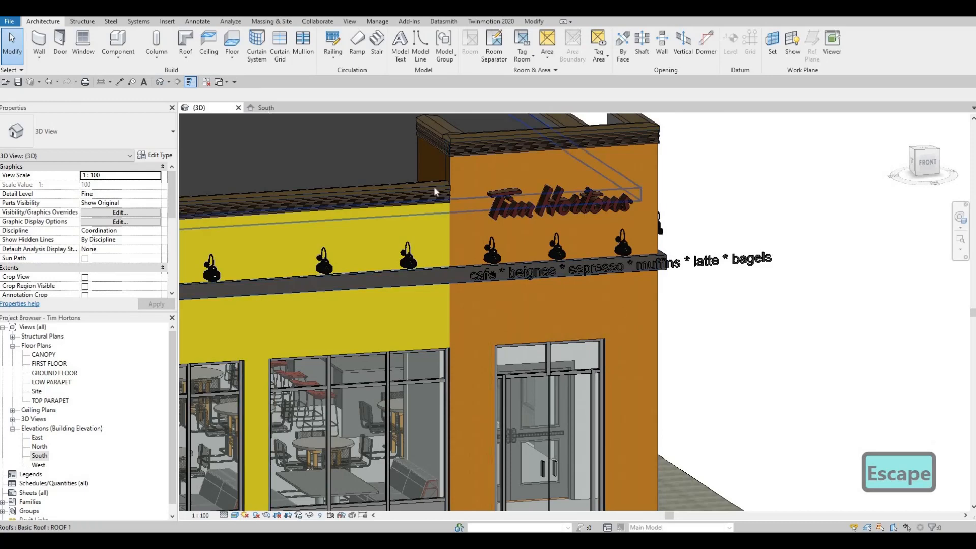
{"action": "left_click", "coordinate": [265, 107]}
{"action": "left_click", "coordinate": [595, 261]}
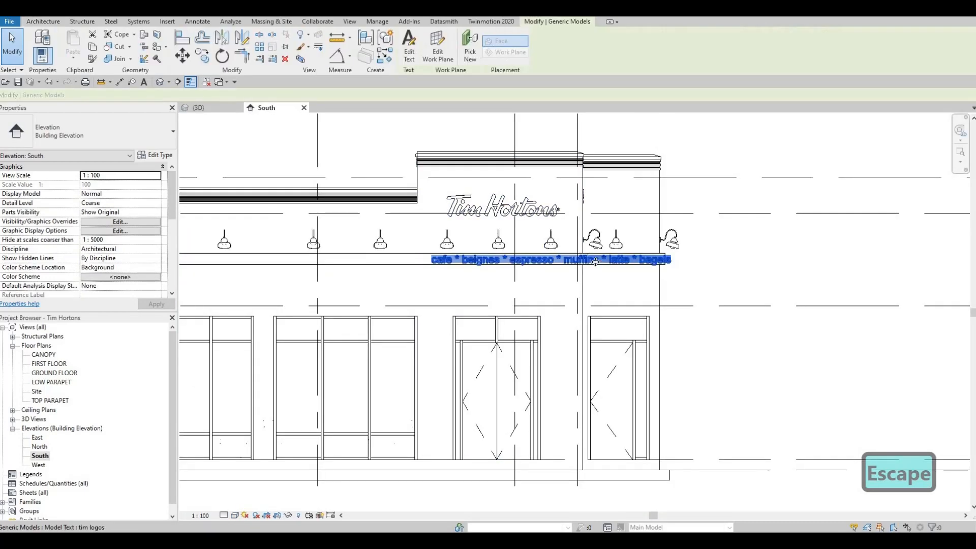
{"action": "scroll", "coordinate": [595, 260], "scroll_direction": "up", "scroll_amount": 2}
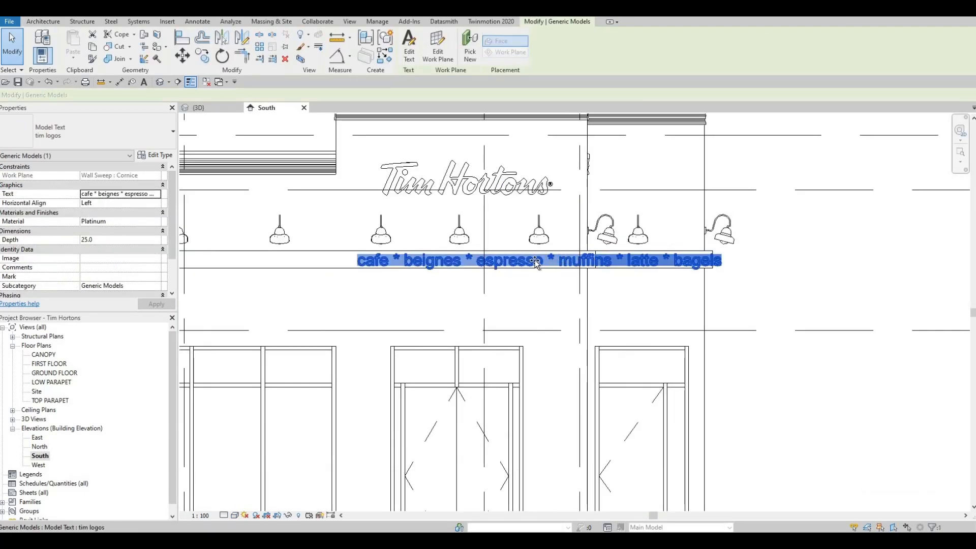
{"action": "left_click_drag", "start_coordinate": [535, 260], "coordinate": [475, 259]}
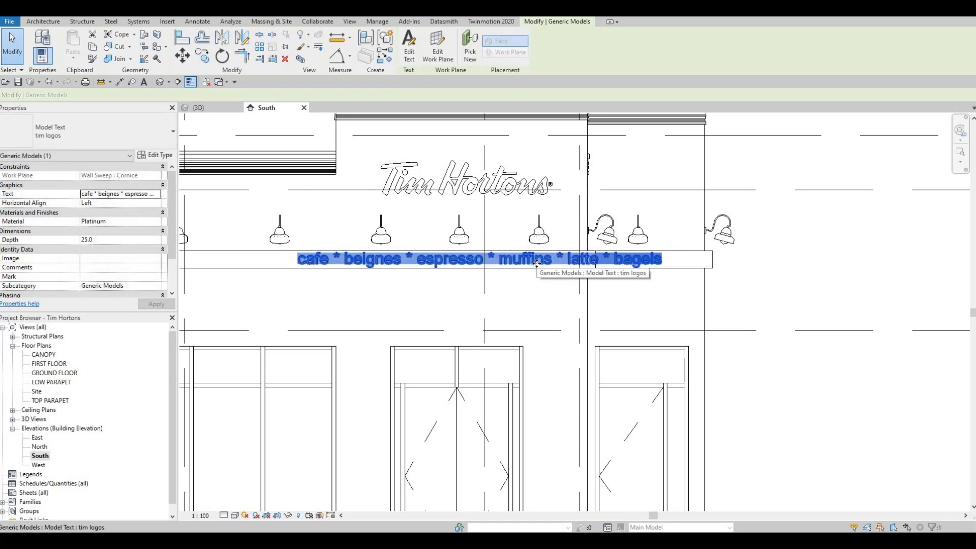
Step: Nudge the "cafe * beignes * espresso * muffins * latte * bagels" text slightly left and down along the cornice band
{"action": "key", "text": "Left"}
{"action": "key", "text": "Left"}
{"action": "key", "text": "Left"}
{"action": "key", "text": "Down"}
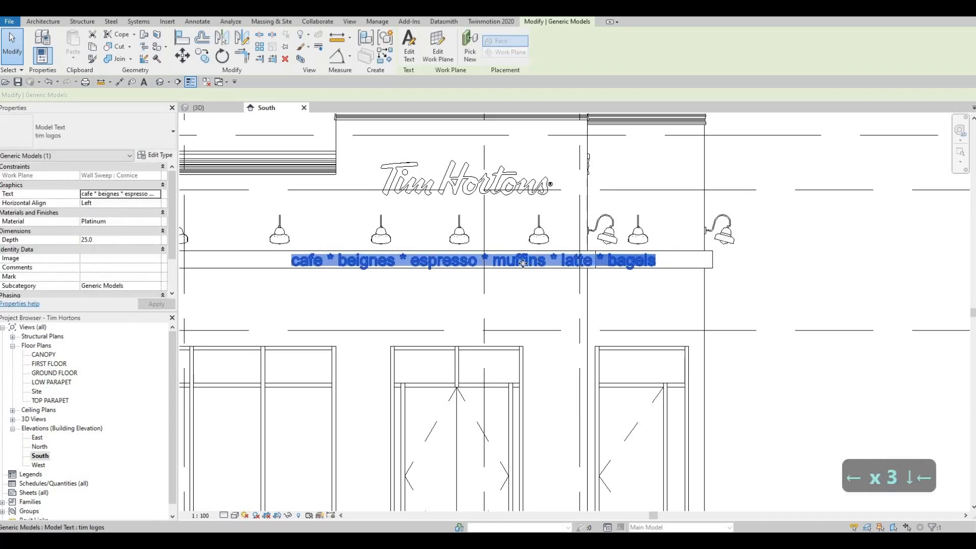
{"action": "key", "text": "Left"}
{"action": "key", "text": "Left"}
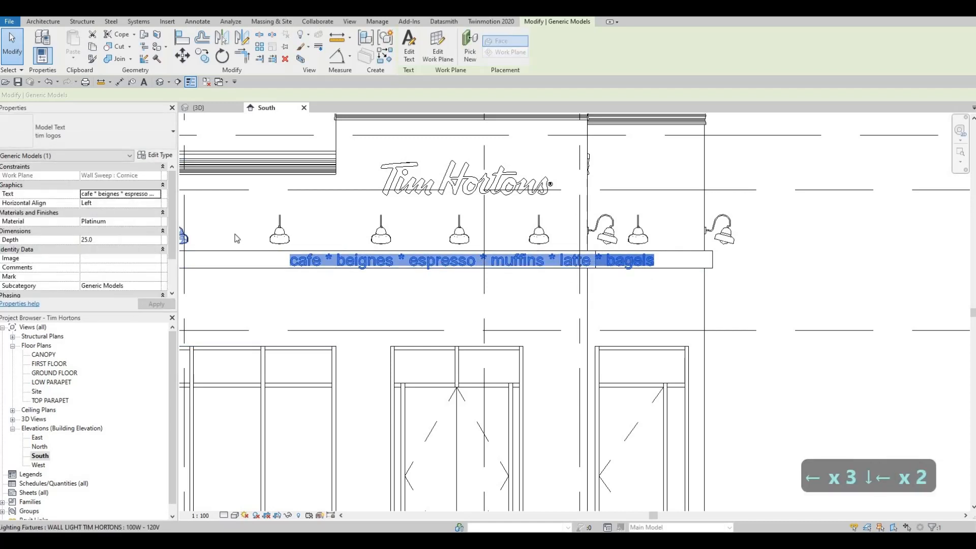
Step: In the cornice text's type properties, set the text size to 100 and the font to Arial Narrow
{"action": "left_click", "coordinate": [155, 155]}
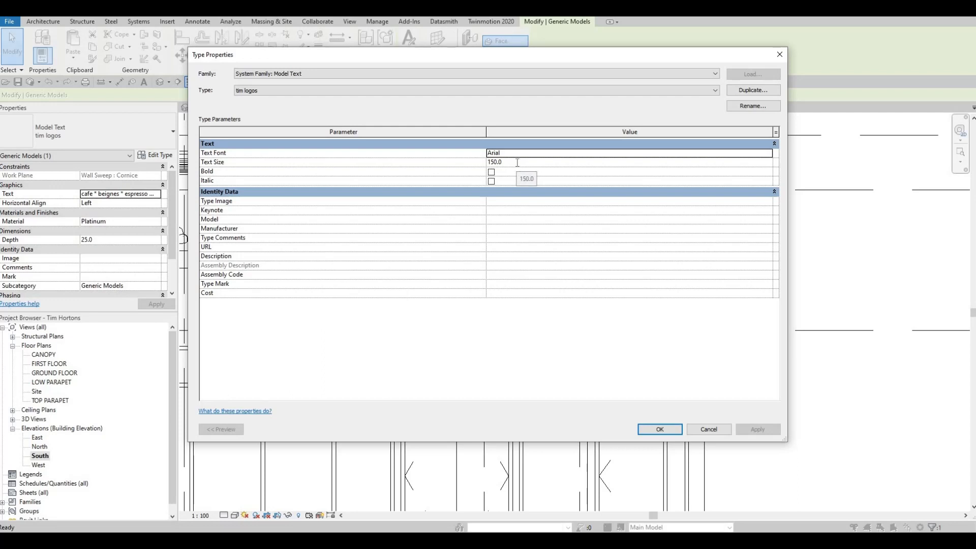
{"action": "left_click", "coordinate": [517, 162]}
{"action": "type", "text": "1"}
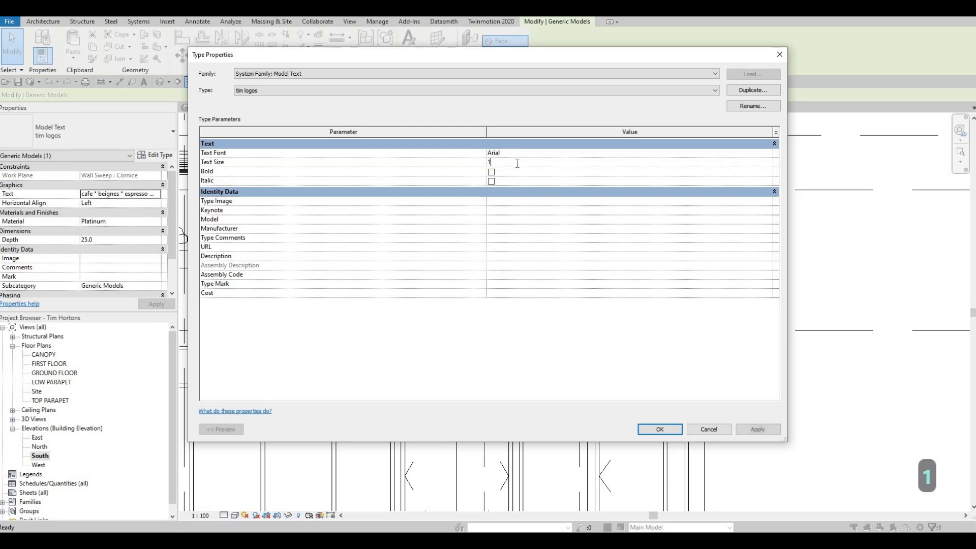
{"action": "type", "text": "00"}
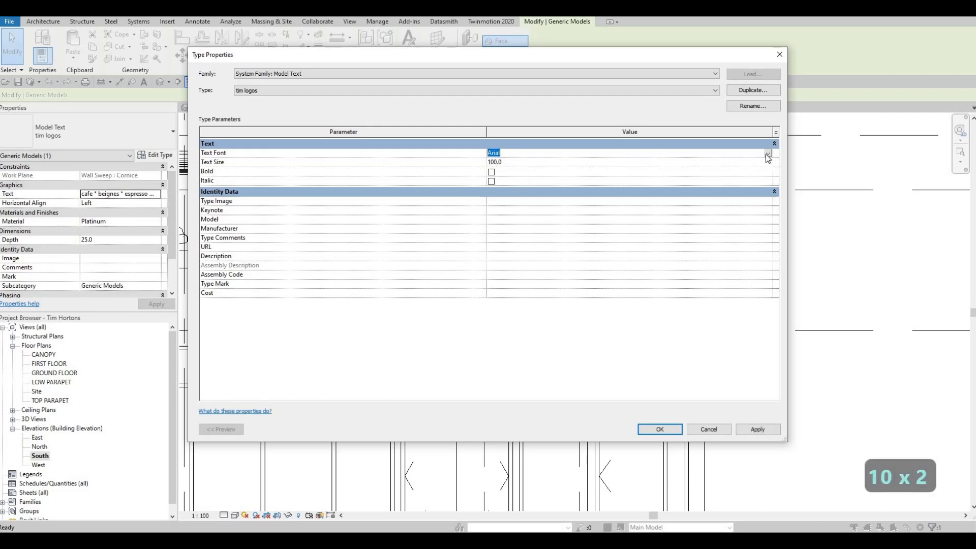
{"action": "key", "text": "alt+Down"}
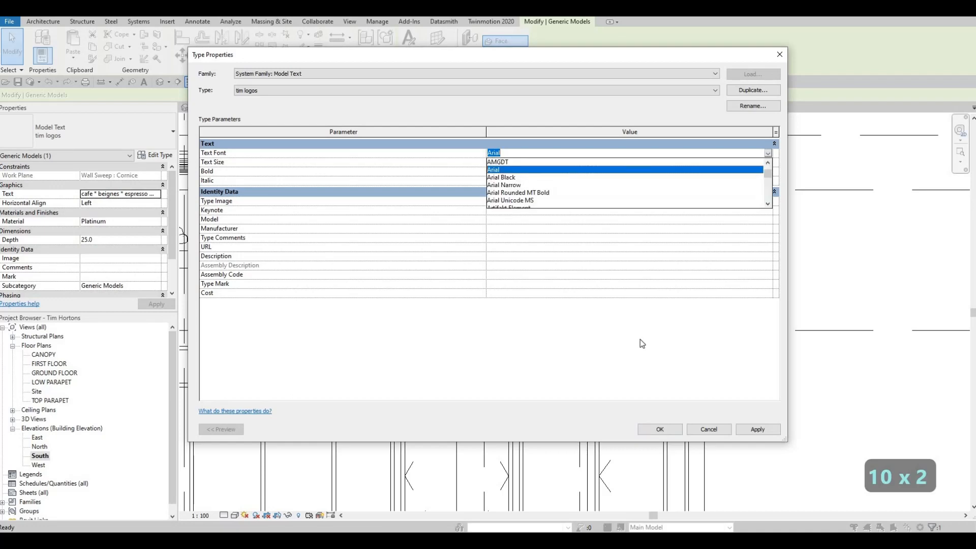
{"action": "key", "text": "Down"}
{"action": "key", "text": "Down"}
{"action": "key", "text": "Return"}
{"action": "left_click", "coordinate": [670, 426]}
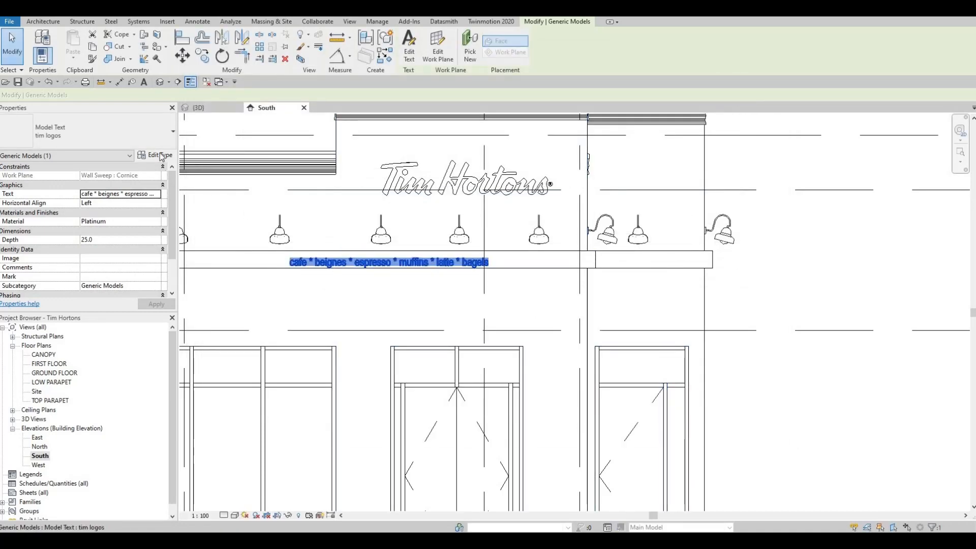
Step: Set the text size of the cornice text's "tim logos" type to 150
{"action": "left_click", "coordinate": [520, 164]}
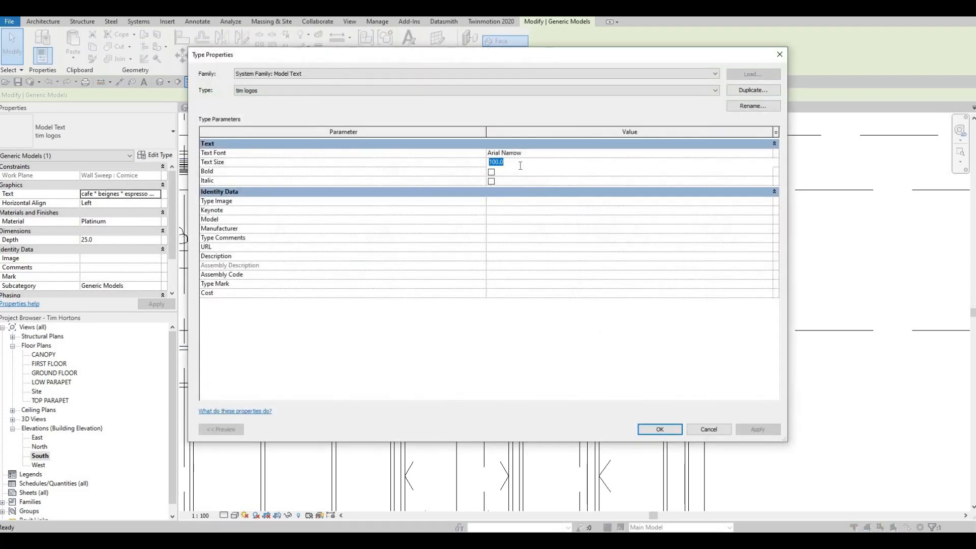
{"action": "type", "text": "150"}
{"action": "left_click", "coordinate": [751, 428]}
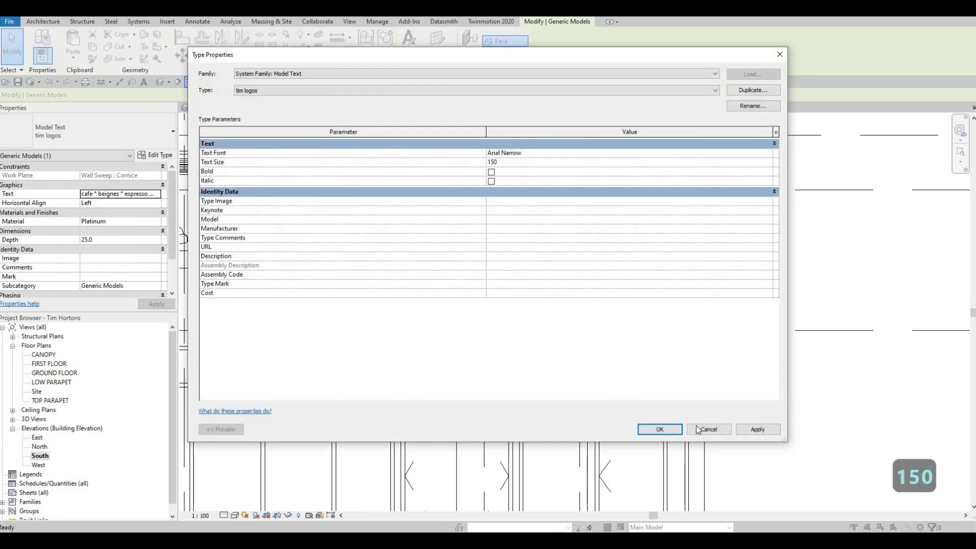
{"action": "left_click", "coordinate": [660, 429]}
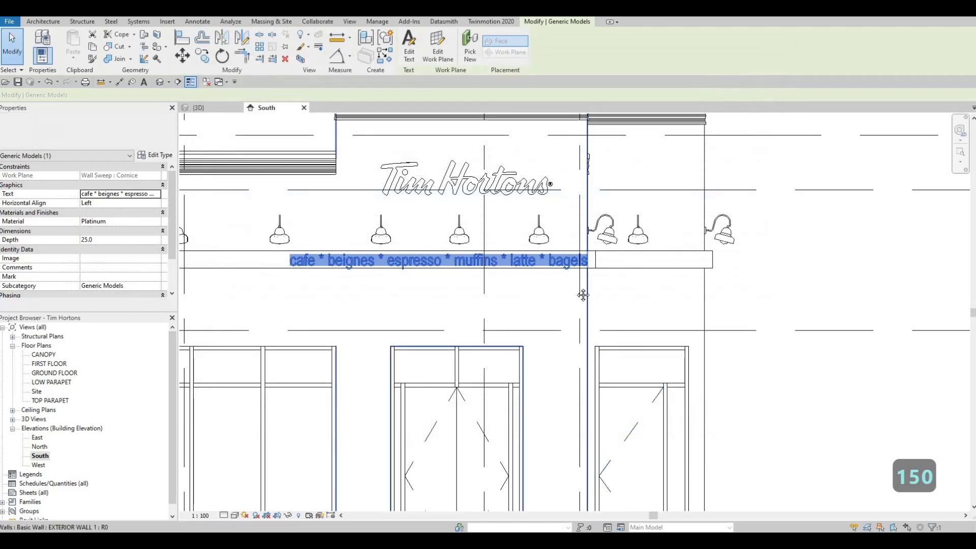
{"action": "middle_click_drag", "start_coordinate": [465, 273], "coordinate": [513, 275]}
{"action": "key", "text": "Escape"}
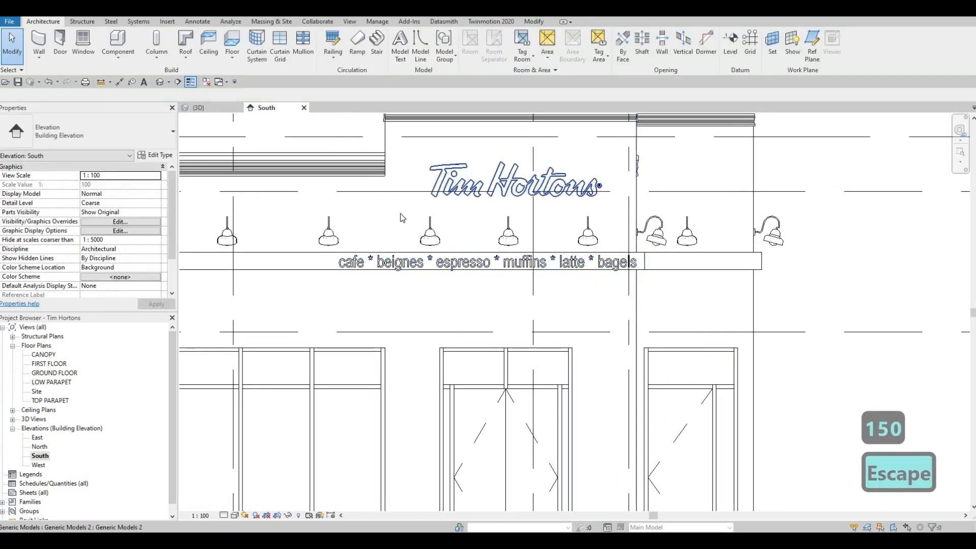
Step: Set the text size of the cornice text's "tim logos" type to 125
{"action": "left_click", "coordinate": [423, 264]}
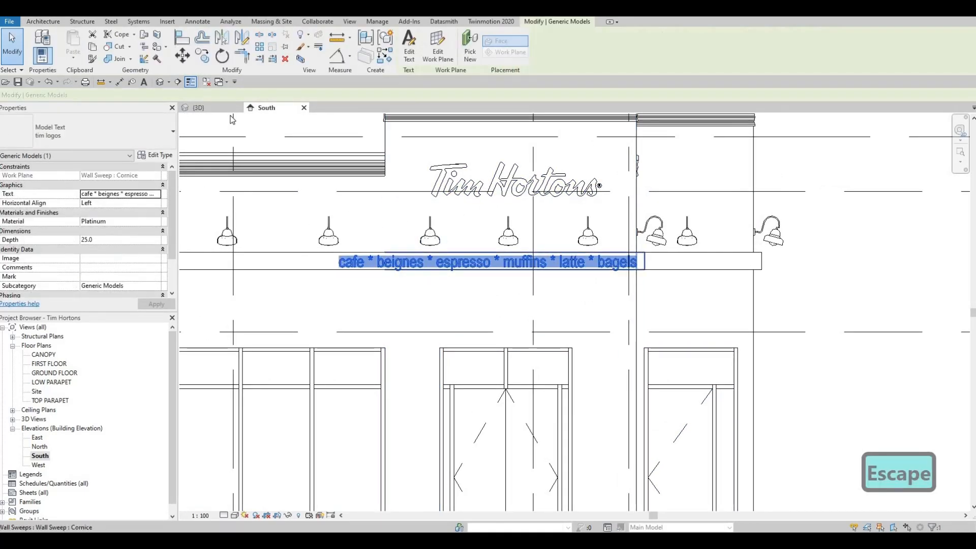
{"action": "left_click", "coordinate": [158, 157]}
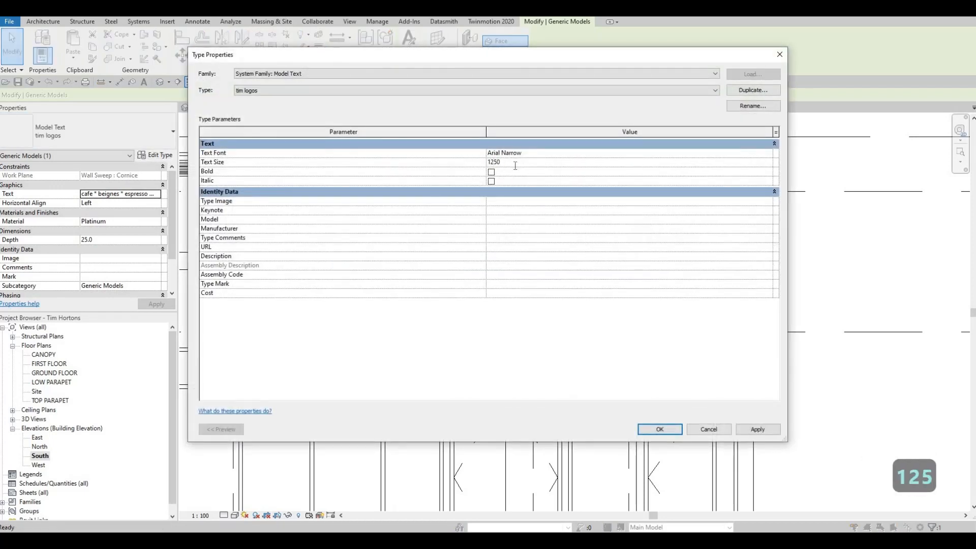
{"action": "key", "text": "BackSpace"}
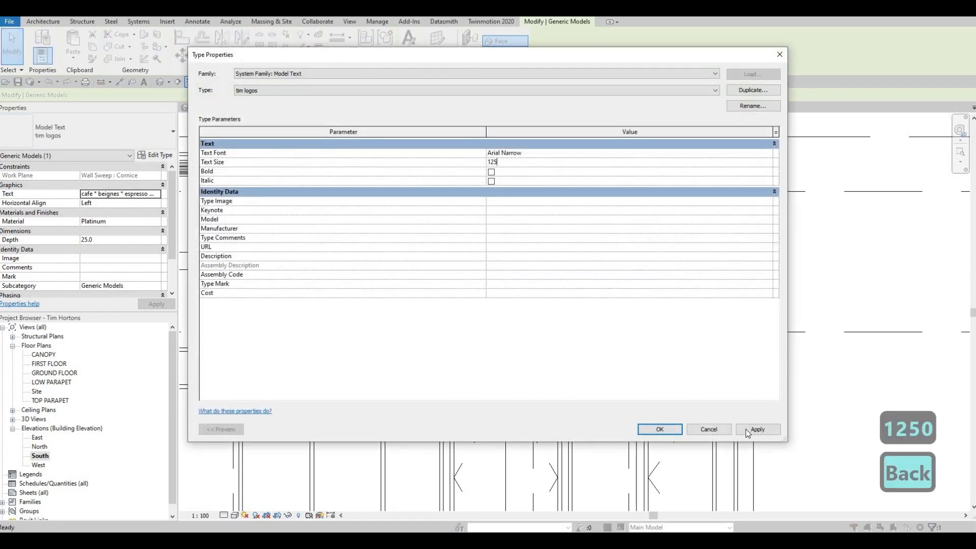
{"action": "left_click", "coordinate": [659, 429]}
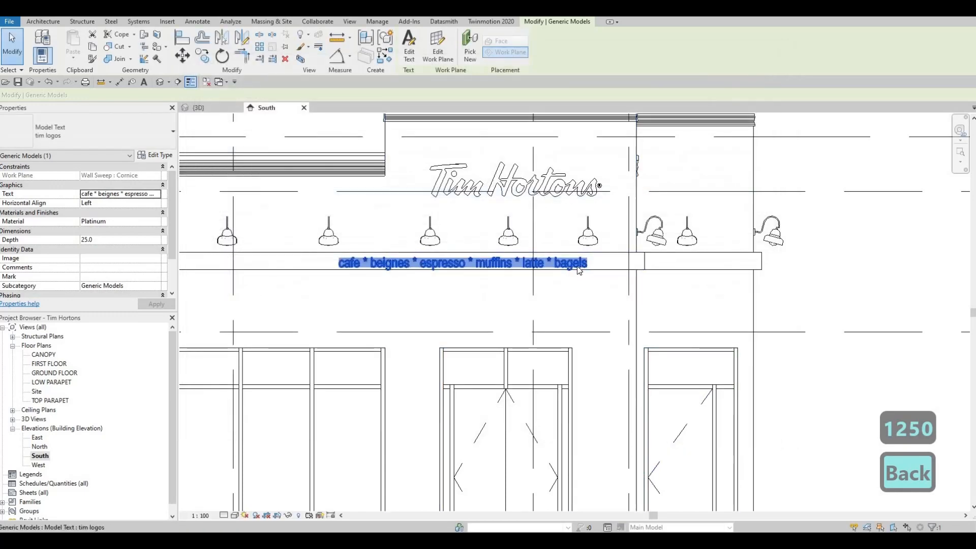
{"action": "key", "text": "Escape"}
Step: Shift the cornice text right until its end meets the entrance wall's right edge, raising it slightly within the band
{"action": "left_click", "coordinate": [567, 263]}
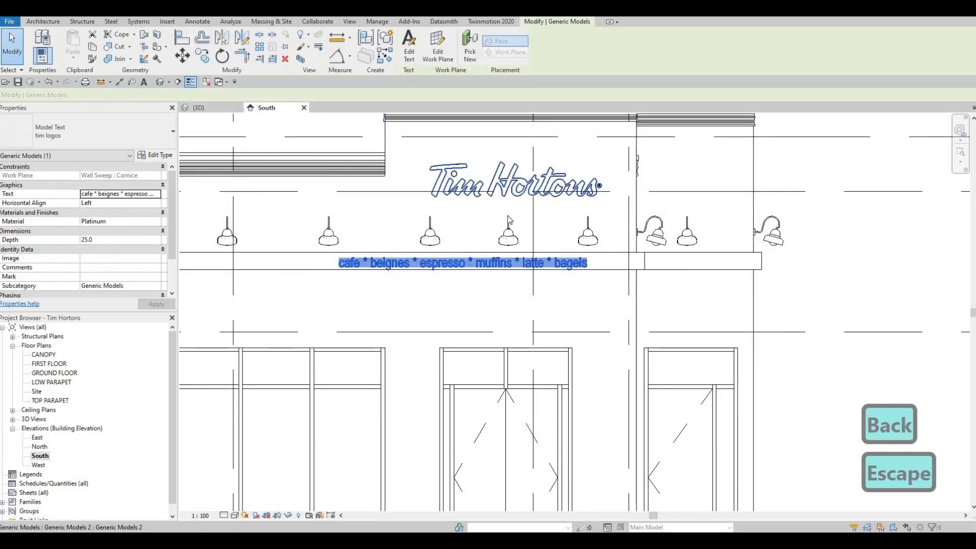
{"action": "key", "text": "Right"}
{"action": "key", "text": "Right"}
{"action": "key", "text": "Right"}
{"action": "key", "text": "Right"}
{"action": "key", "text": "Right"}
{"action": "key", "text": "Right"}
{"action": "key", "text": "Right"}
{"action": "key", "text": "Right"}
{"action": "key", "text": "Right"}
{"action": "key", "text": "Right"}
{"action": "key", "text": "Right"}
{"action": "key", "text": "Right"}
{"action": "key", "text": "Right"}
{"action": "key", "text": "Right"}
{"action": "key", "text": "Right"}
{"action": "key", "text": "Right"}
{"action": "key", "text": "Right"}
{"action": "key", "text": "Right"}
{"action": "key", "text": "Right"}
{"action": "key", "text": "Right"}
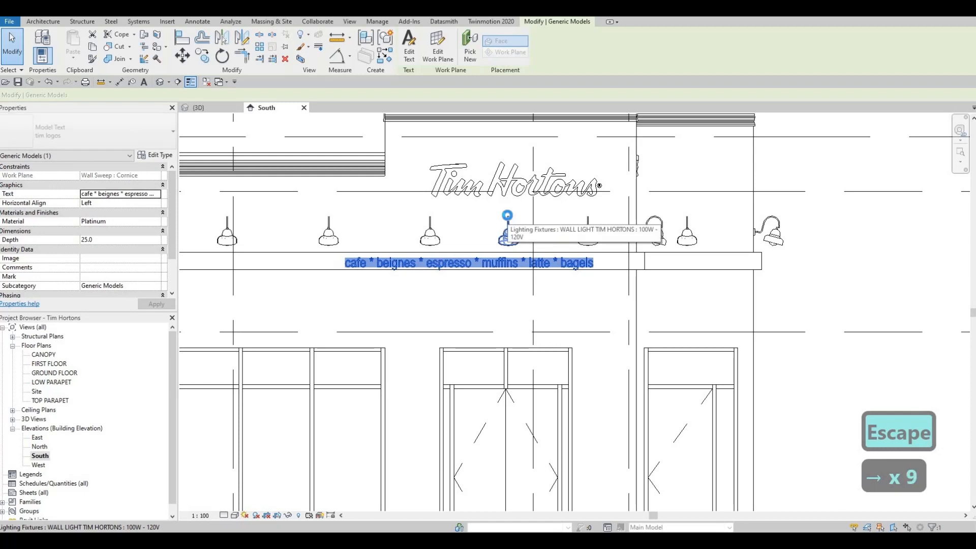
{"action": "key", "text": "Right"}
{"action": "key", "text": "Right"}
{"action": "key", "text": "Right"}
{"action": "key", "text": "Right"}
{"action": "key", "text": "Right"}
{"action": "key", "text": "Right"}
{"action": "key", "text": "Right"}
{"action": "key", "text": "Right"}
{"action": "key", "text": "Right"}
{"action": "key", "text": "Right"}
{"action": "key", "text": "Right"}
{"action": "key", "text": "Right"}
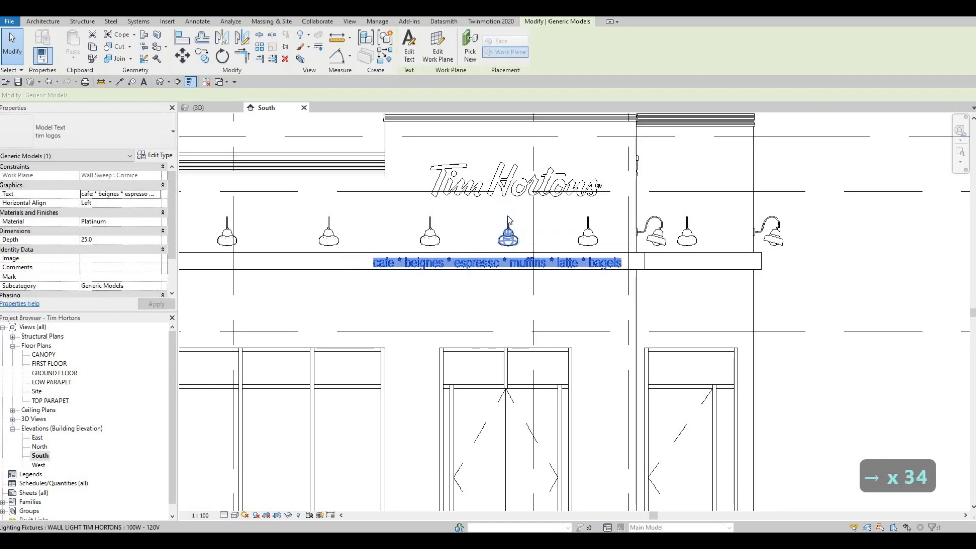
{"action": "key", "text": "Right"}
{"action": "key", "text": "Right"}
{"action": "key", "text": "Right"}
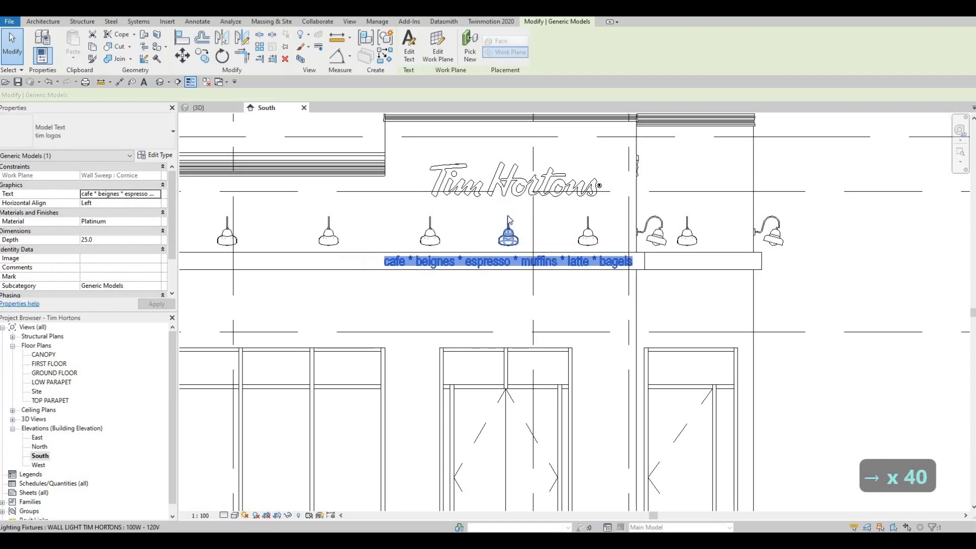
{"action": "key", "text": "shift+Right"}
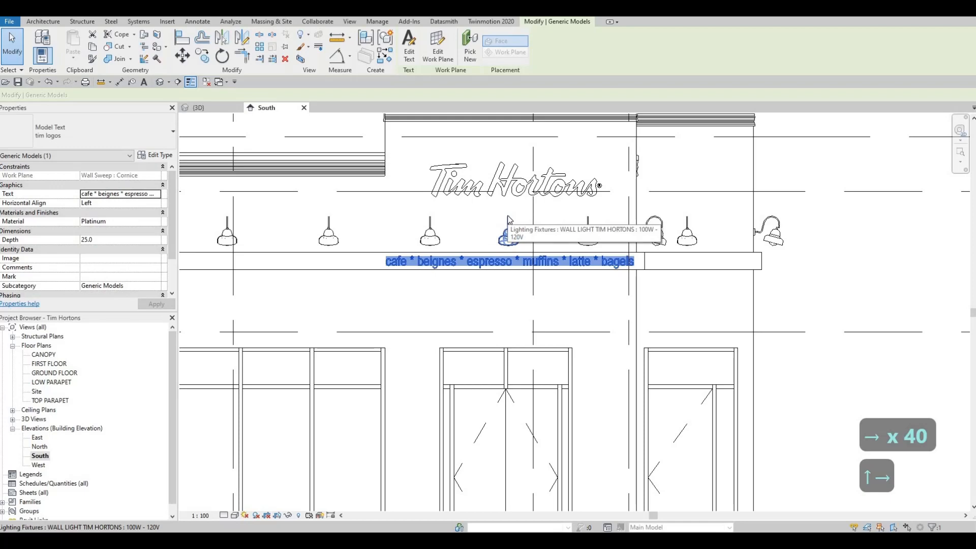
{"action": "key", "text": "Right"}
{"action": "key", "text": "Right"}
{"action": "key", "text": "Escape"}
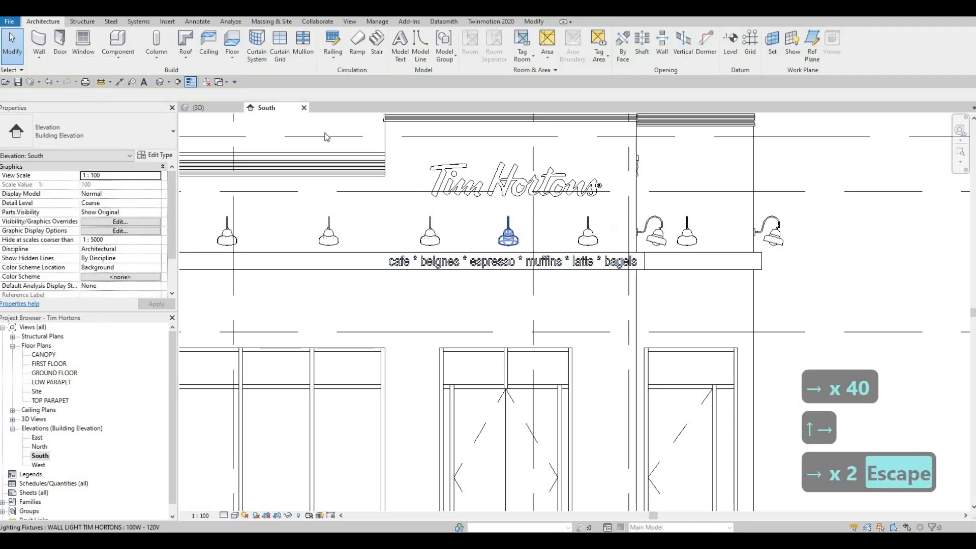
Step: In the 3D view, set the depth of the cornice band's "cafe * beignes..." text to 10
{"action": "left_click", "coordinate": [198, 107]}
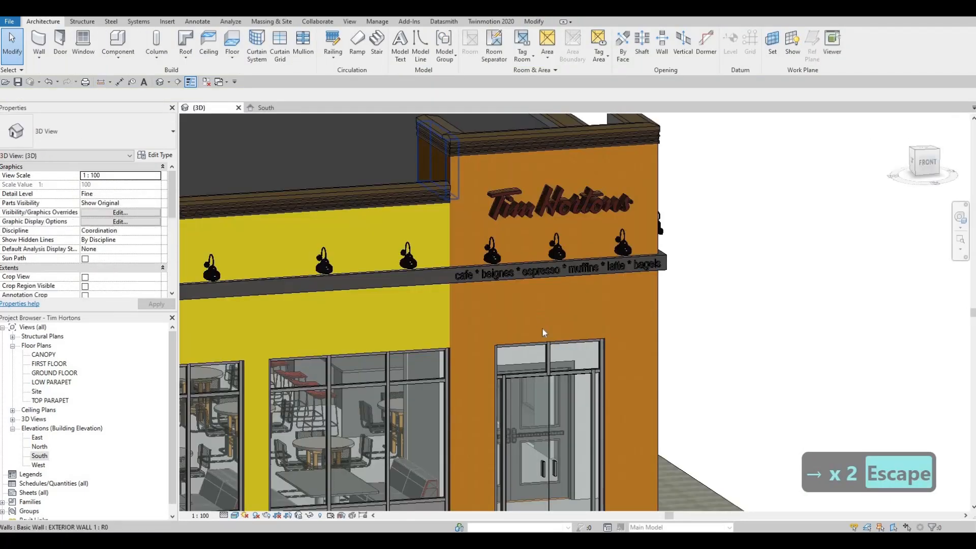
{"action": "key", "text": "Escape"}
{"action": "scroll", "coordinate": [537, 290], "scroll_direction": "up", "scroll_amount": 4}
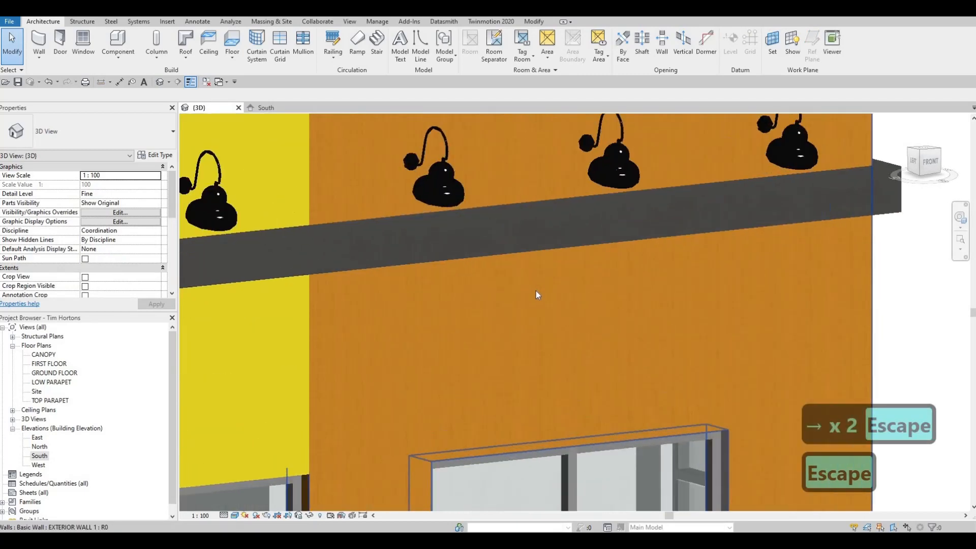
{"action": "left_click", "coordinate": [444, 242]}
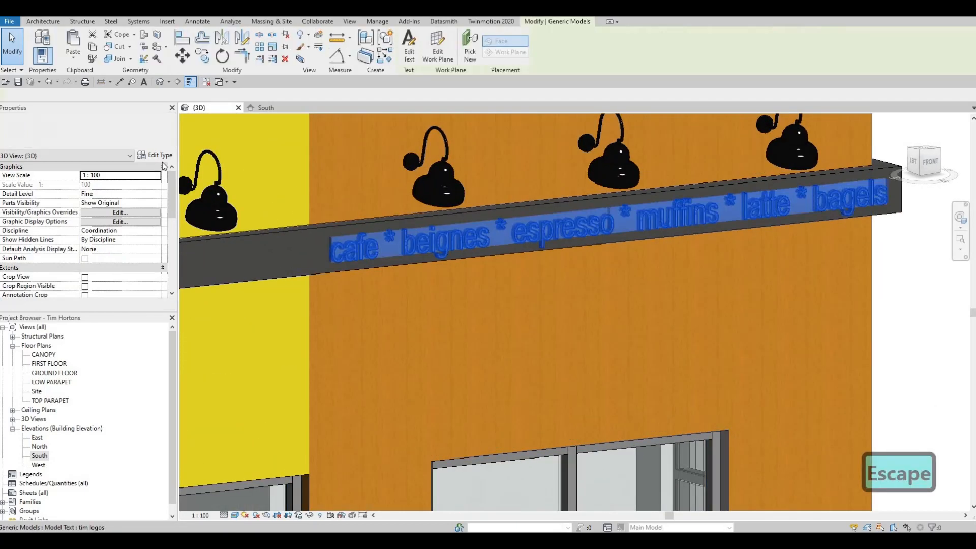
{"action": "left_click", "coordinate": [102, 239]}
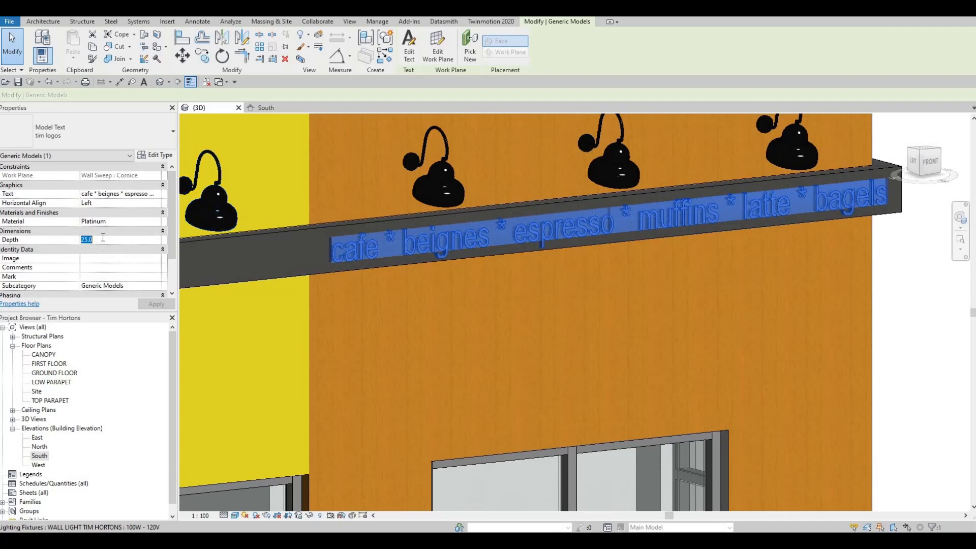
{"action": "type", "text": "10"}
{"action": "key", "text": "Return"}
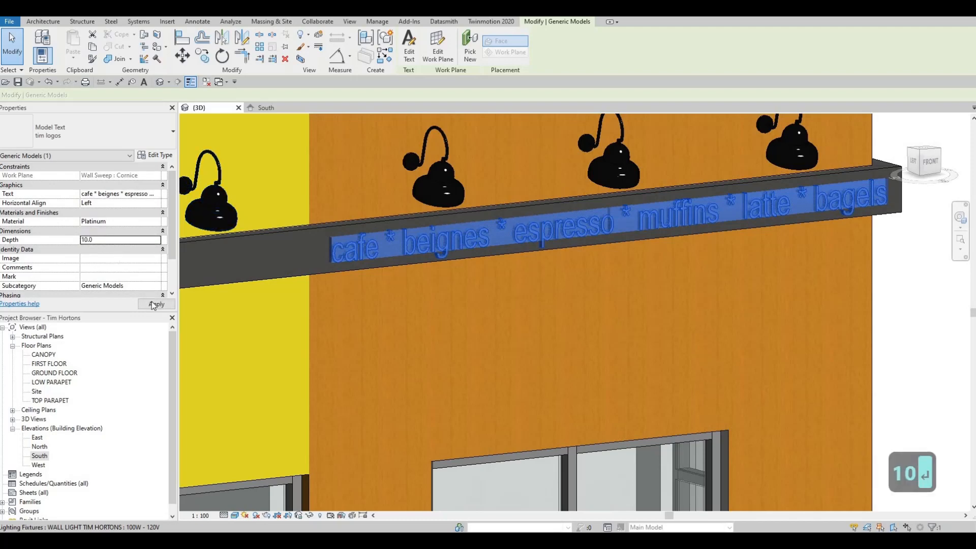
{"action": "key", "text": "Escape"}
{"action": "key", "text": "Escape"}
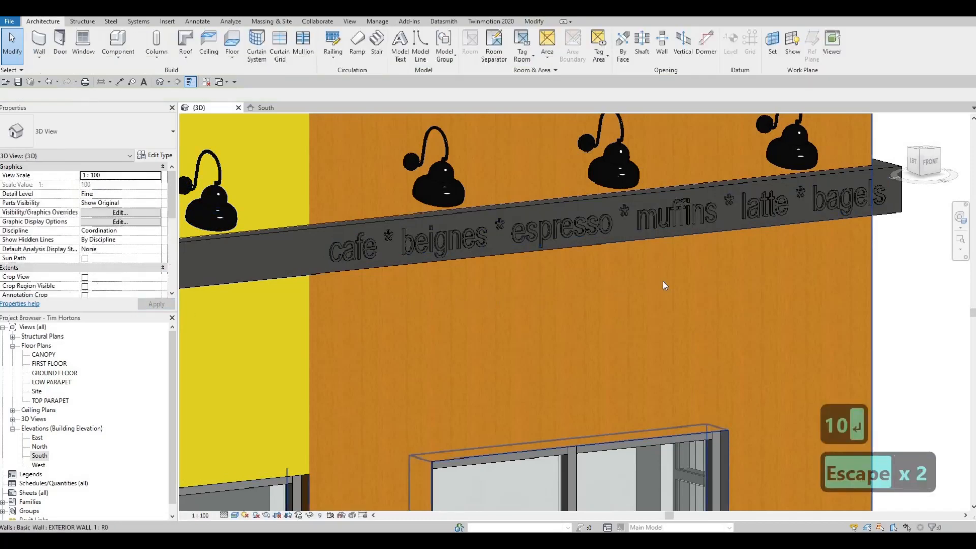
Step: Examine the building's exterior from several sides in 3D, checking the cornice band around both orange entrance volumes
{"action": "scroll", "coordinate": [739, 254], "scroll_direction": "down", "scroll_amount": 2}
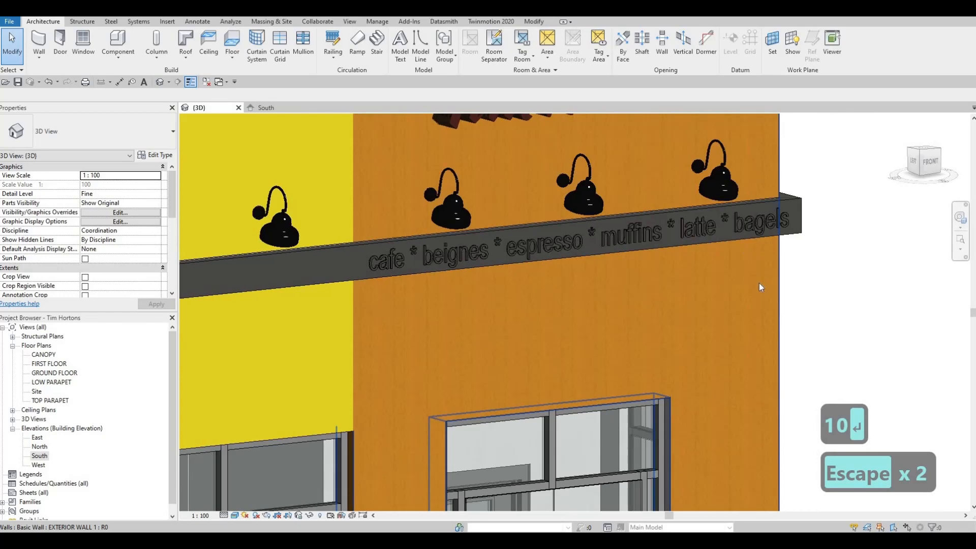
{"action": "scroll", "coordinate": [706, 305], "scroll_direction": "down", "scroll_amount": 2}
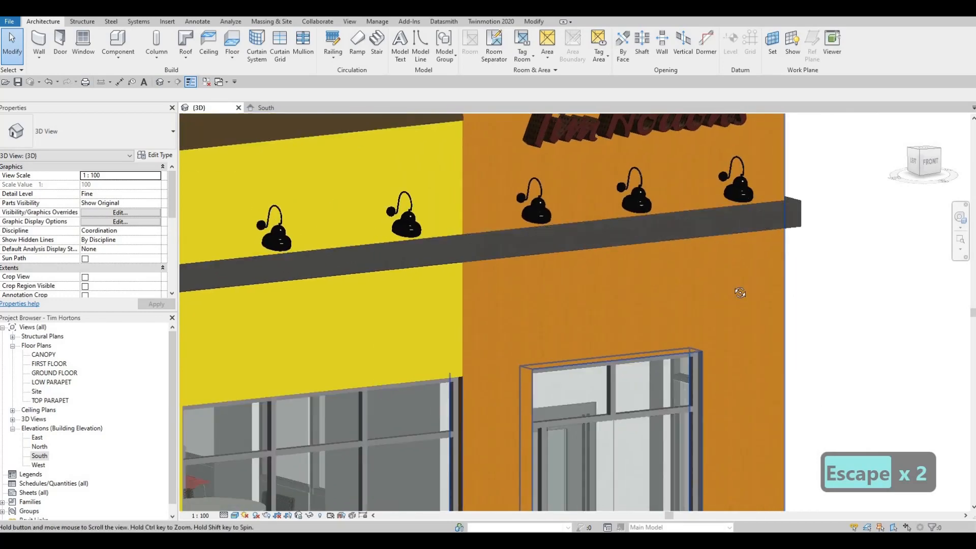
{"action": "middle_click_drag", "start_coordinate": [707, 291], "coordinate": [555, 293], "text": "shift"}
{"action": "scroll", "coordinate": [529, 272], "scroll_direction": "down", "scroll_amount": 4}
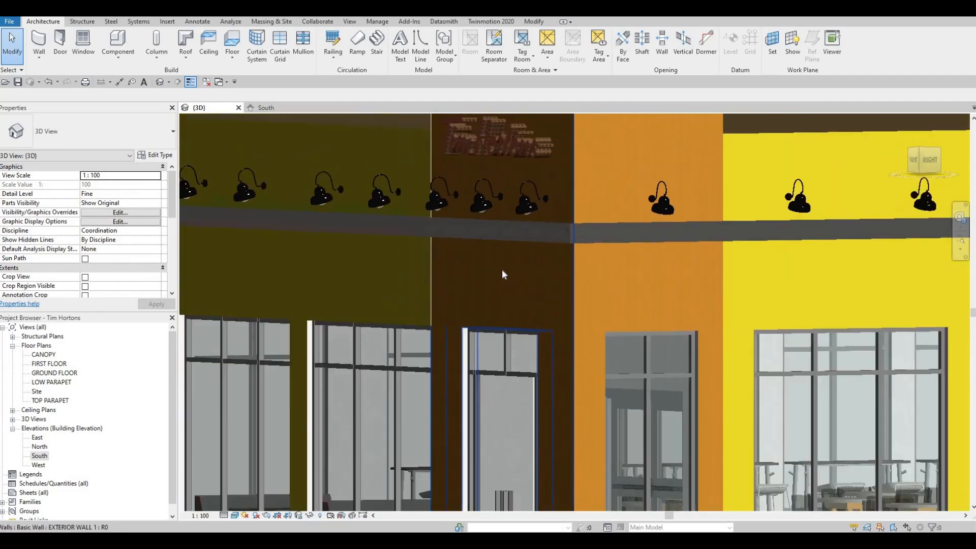
{"action": "scroll", "coordinate": [517, 273], "scroll_direction": "down", "scroll_amount": 3}
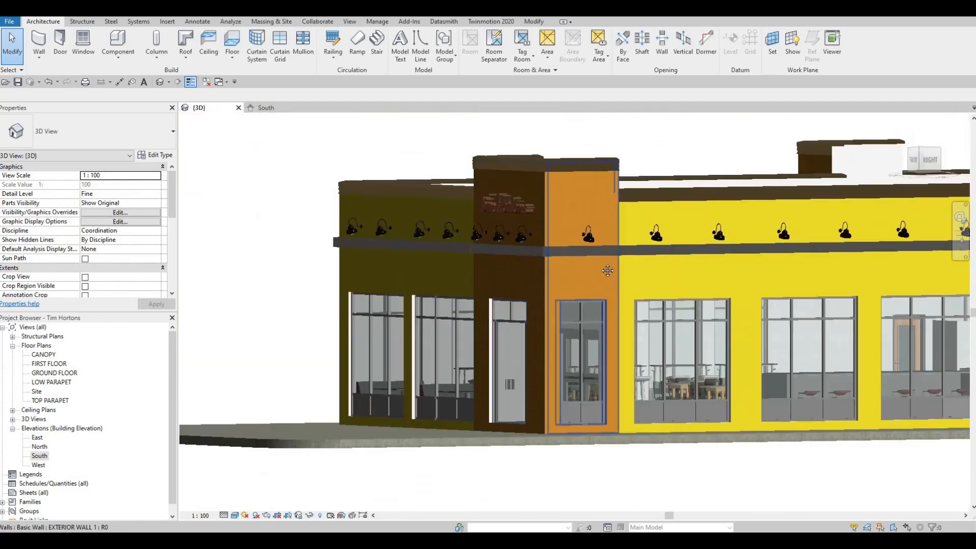
{"action": "middle_click_drag", "start_coordinate": [727, 255], "coordinate": [546, 235]}
{"action": "middle_click_drag", "start_coordinate": [799, 235], "coordinate": [644, 227]}
{"action": "scroll", "coordinate": [601, 248], "scroll_direction": "down", "scroll_amount": 3}
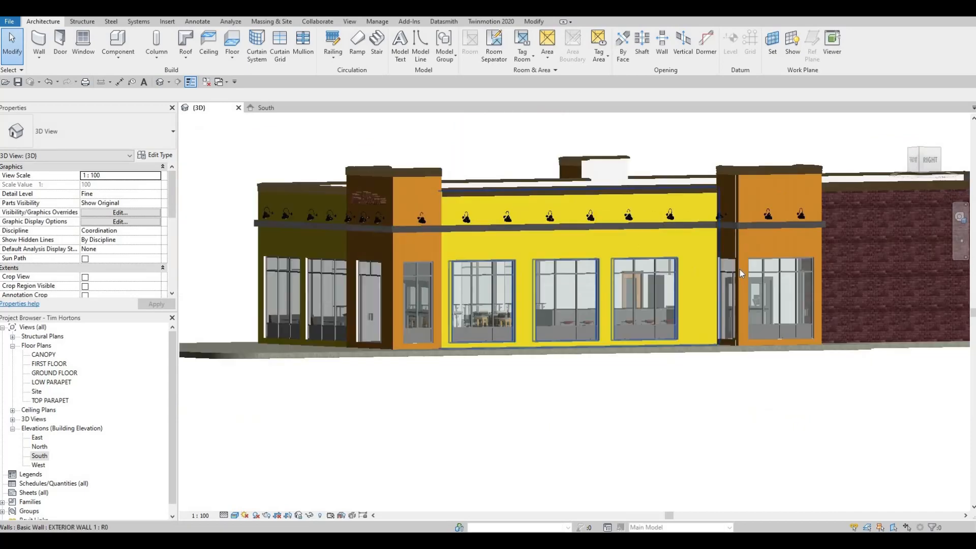
{"action": "middle_click_drag", "start_coordinate": [559, 244], "coordinate": [775, 240], "text": "shift"}
{"action": "middle_click_drag", "start_coordinate": [361, 242], "coordinate": [398, 233]}
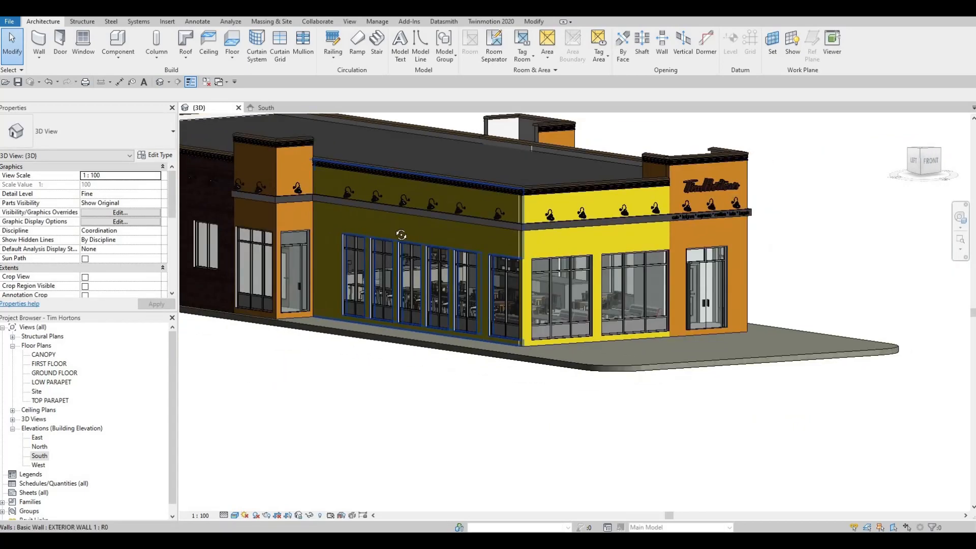
{"action": "middle_click_drag", "start_coordinate": [722, 226], "coordinate": [510, 245], "text": "shift"}
{"action": "scroll", "coordinate": [585, 213], "scroll_direction": "up", "scroll_amount": 3}
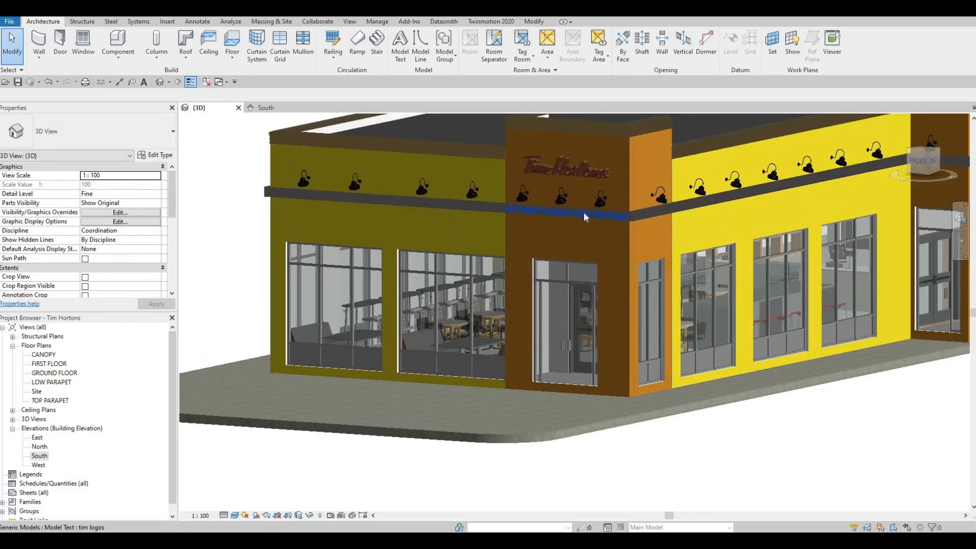
{"action": "left_click", "coordinate": [585, 213]}
{"action": "key", "text": "s"}
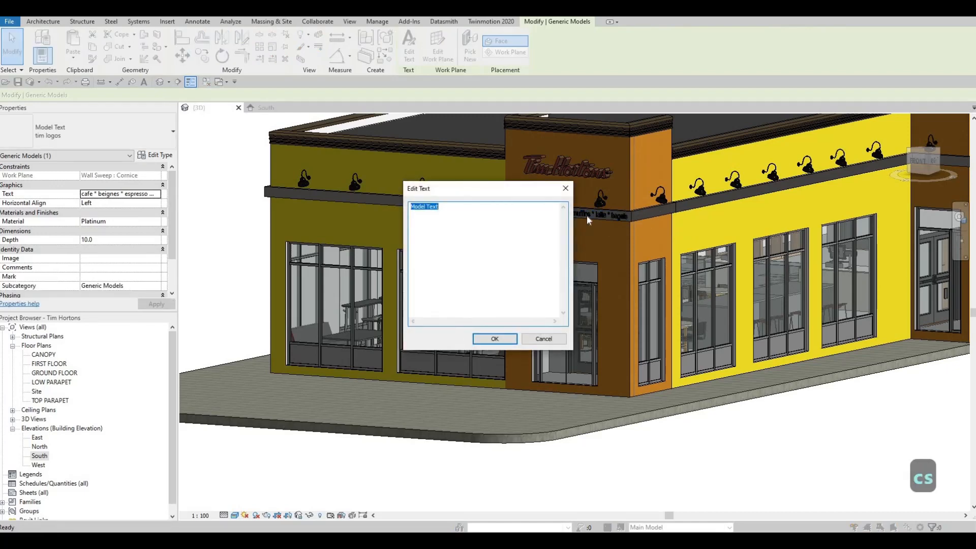
{"action": "key", "text": "Escape"}
{"action": "key", "text": "Escape"}
Step: Copy the front entrance's "cafe * beignes * espresso..." cornice text along the band toward the adjoining yellow wall and select the copy
{"action": "left_click", "coordinate": [563, 213]}
{"action": "middle_click_drag", "start_coordinate": [401, 220], "coordinate": [557, 209], "text": "shift"}
{"action": "key", "text": "c"}
{"action": "key", "text": "o"}
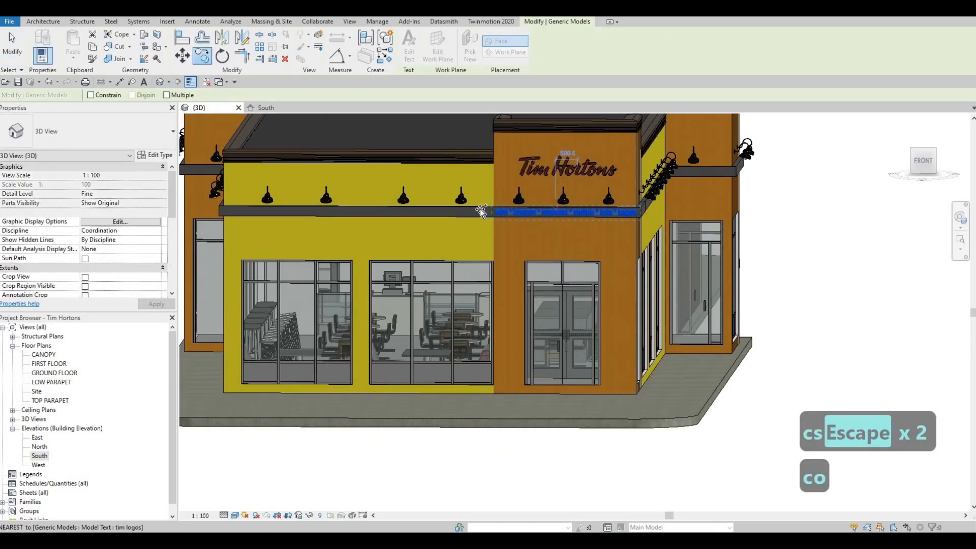
{"action": "left_click", "coordinate": [480, 208]}
{"action": "left_click", "coordinate": [459, 212]}
{"action": "key", "text": "Escape"}
{"action": "key", "text": "Escape"}
{"action": "left_click", "coordinate": [459, 212]}
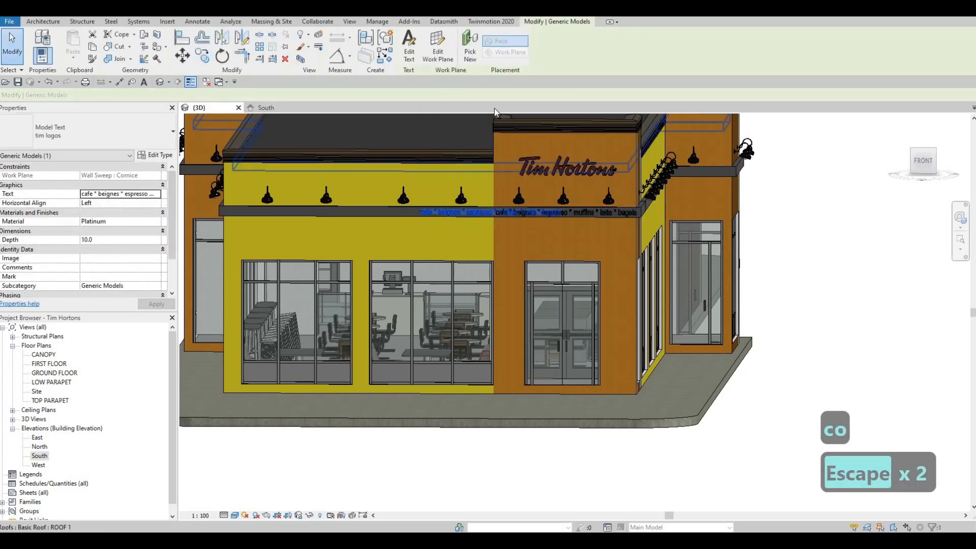
Step: Rehost the copied text on the cornice band's face at the far orange entrance volume next to the brick wall
{"action": "left_click", "coordinate": [470, 51]}
{"action": "middle_click_drag", "start_coordinate": [618, 226], "coordinate": [603, 233], "text": "shift"}
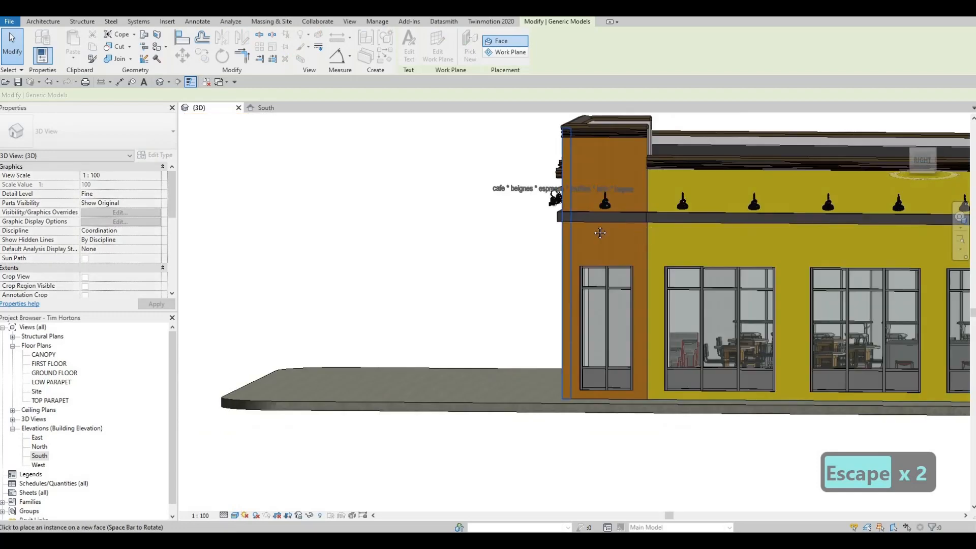
{"action": "middle_click_drag", "start_coordinate": [940, 239], "coordinate": [558, 198]}
{"action": "scroll", "coordinate": [763, 156], "scroll_direction": "up", "scroll_amount": 3}
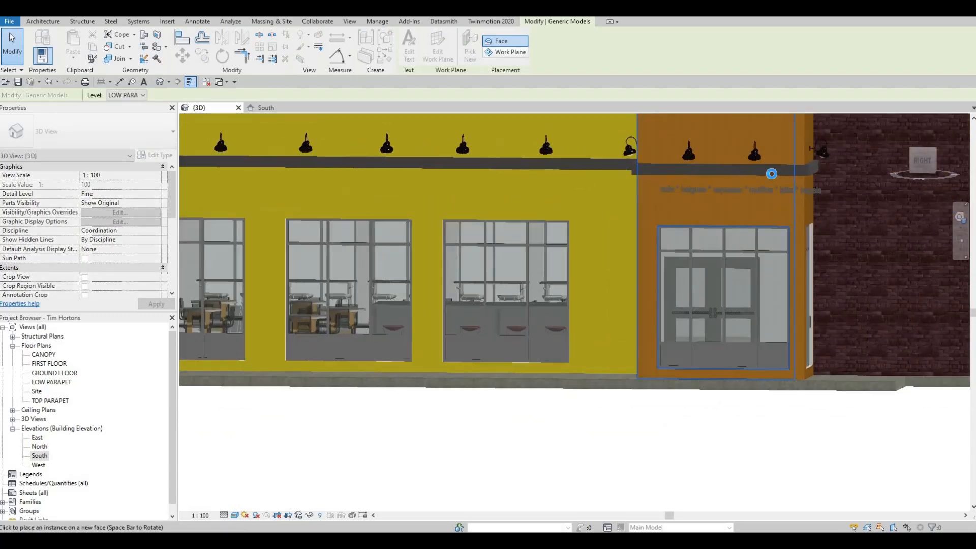
{"action": "left_click", "coordinate": [764, 155]}
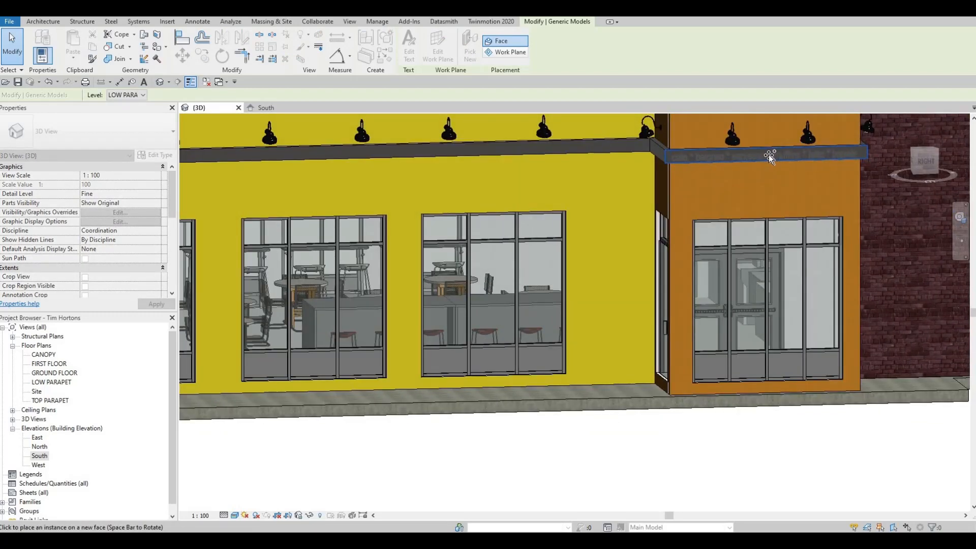
{"action": "key", "text": "Escape"}
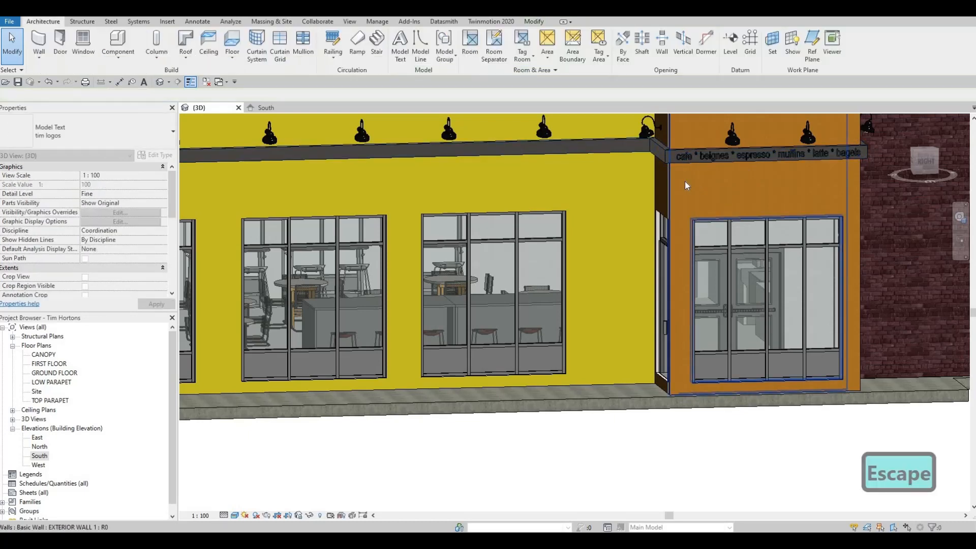
{"action": "key", "text": "Escape"}
Step: Nudge the rehosted text slightly left and up within the far orange entrance's cornice band
{"action": "middle_click_drag", "start_coordinate": [685, 181], "coordinate": [719, 175], "text": "shift"}
{"action": "scroll", "coordinate": [719, 176], "scroll_direction": "up", "scroll_amount": 2}
{"action": "left_click", "coordinate": [697, 175]}
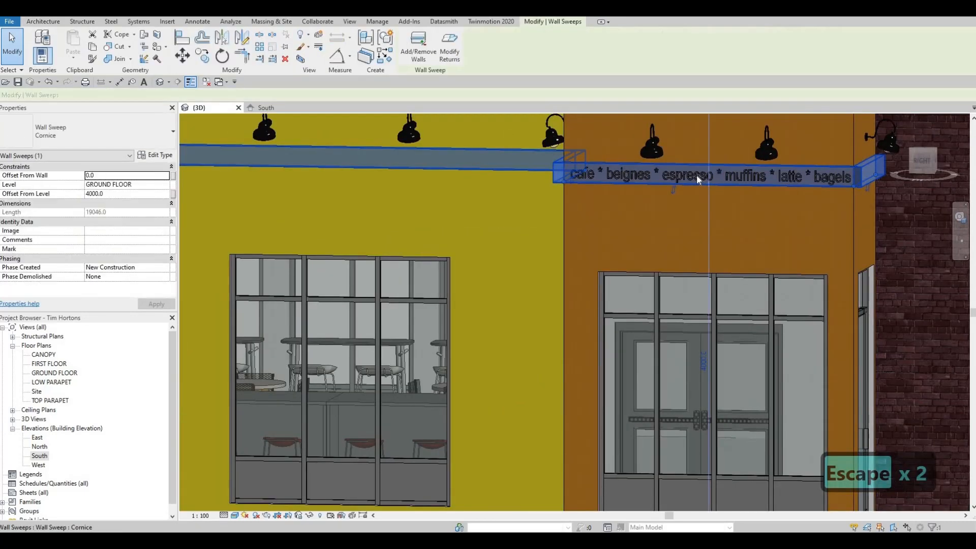
{"action": "key", "text": "Escape"}
{"action": "left_click", "coordinate": [696, 174]}
{"action": "key", "text": "Left"}
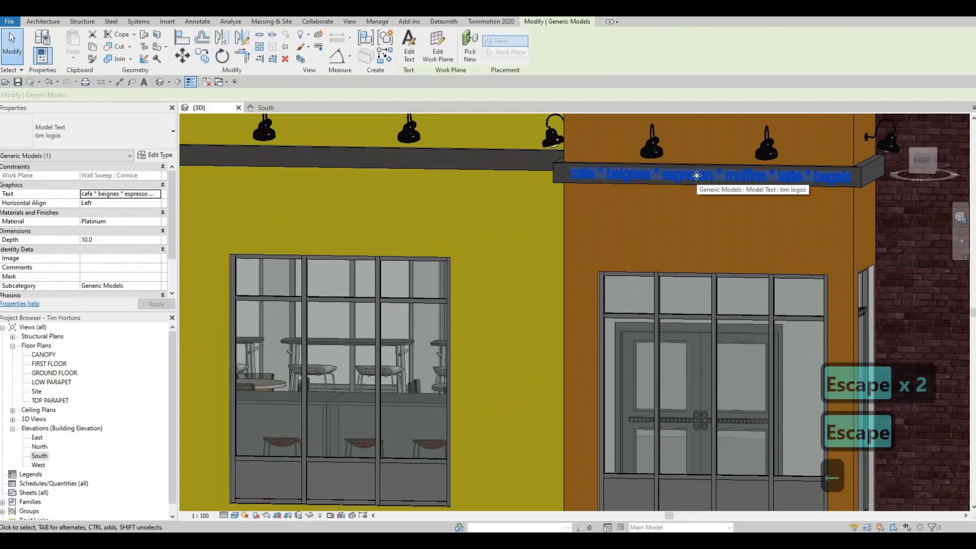
{"action": "key", "text": "Up"}
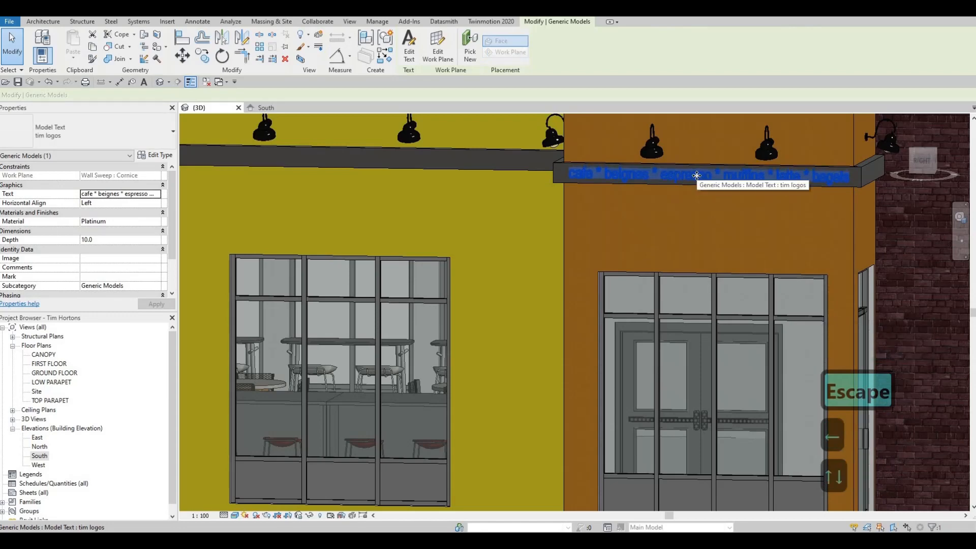
{"action": "key", "text": "Escape"}
{"action": "scroll", "coordinate": [768, 198], "scroll_direction": "up", "scroll_amount": 3}
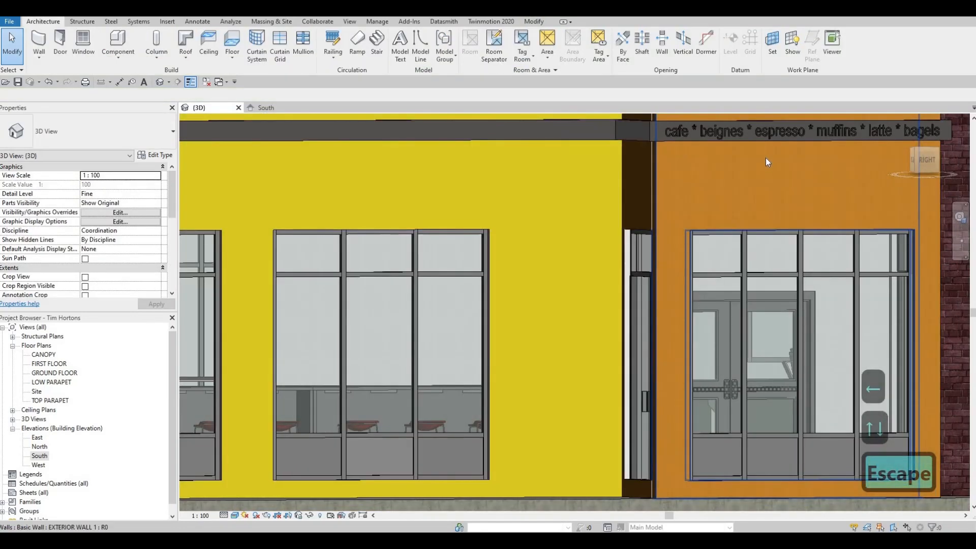
Step: Copy the far entrance's cornice text straight down onto the orange wall area between the band and the windows
{"action": "scroll", "coordinate": [766, 157], "scroll_direction": "down", "scroll_amount": 3}
{"action": "left_click", "coordinate": [751, 165]}
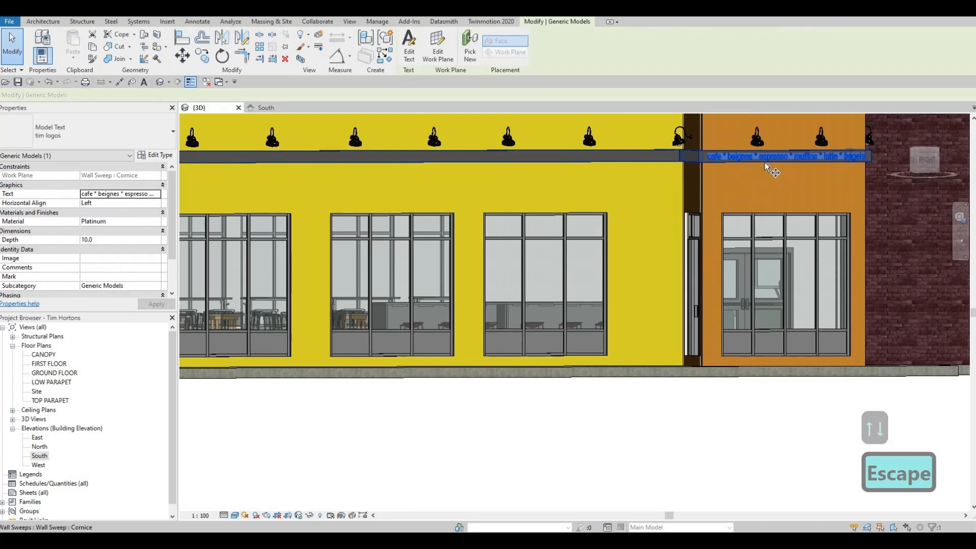
{"action": "key", "text": "c"}
{"action": "key", "text": "o"}
{"action": "left_click", "coordinate": [771, 156]}
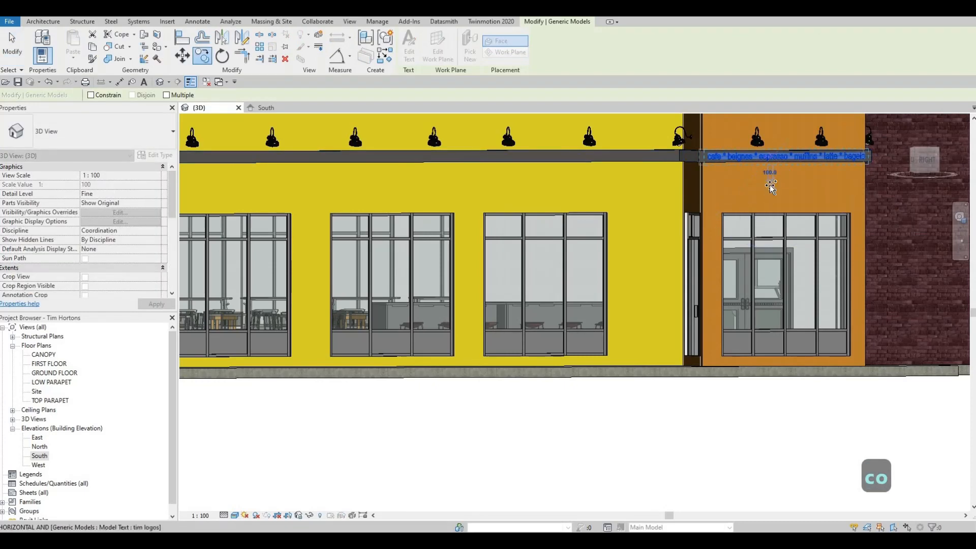
{"action": "left_click", "coordinate": [771, 187]}
{"action": "key", "text": "Escape"}
{"action": "key", "text": "Escape"}
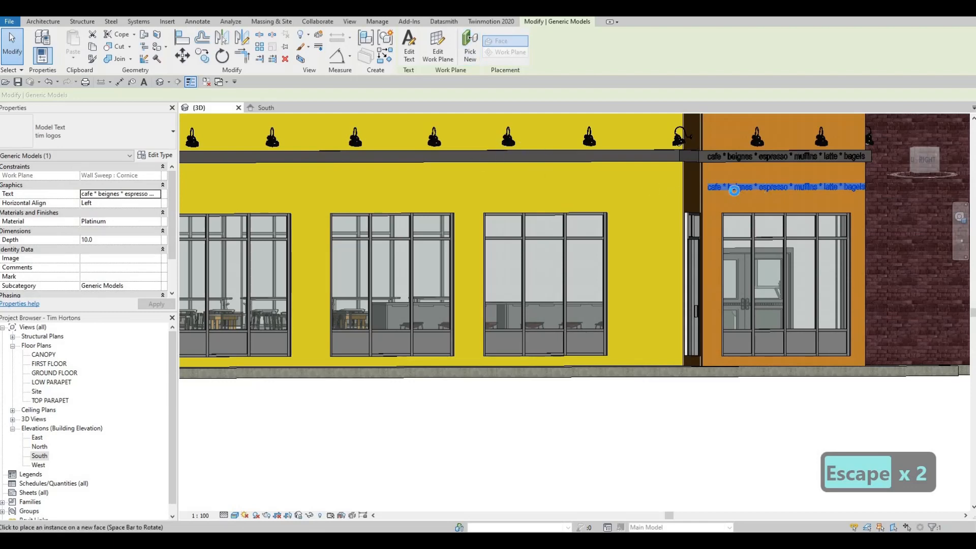
Step: Rehost the new text copy on the cornice band of the long yellow wall between the two orange volumes
{"action": "key", "text": "Escape"}
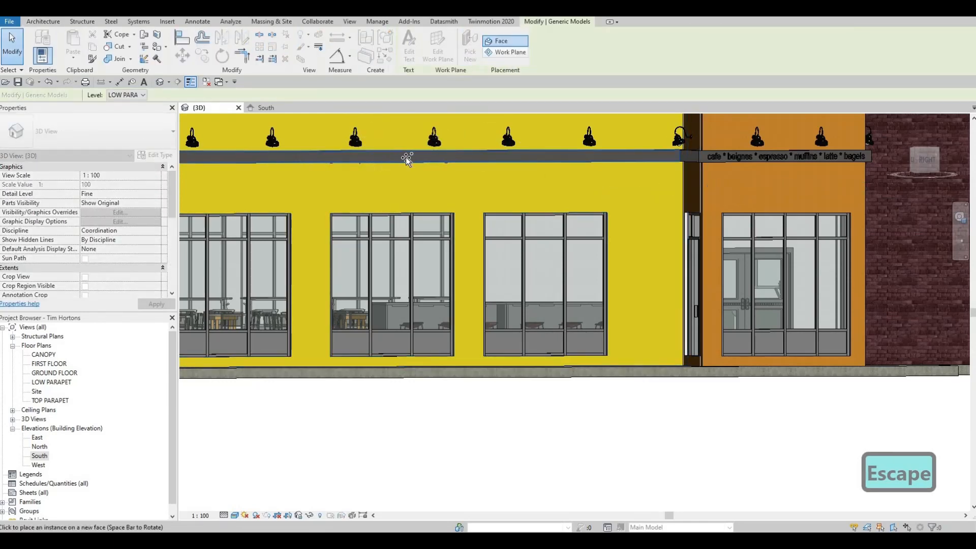
{"action": "scroll", "coordinate": [407, 160], "scroll_direction": "up", "scroll_amount": 2}
{"action": "middle_click_drag", "start_coordinate": [520, 226], "coordinate": [638, 270]}
{"action": "middle_click_drag", "start_coordinate": [478, 162], "coordinate": [525, 214], "text": "shift"}
{"action": "left_click", "coordinate": [522, 186]}
{"action": "key", "text": "Escape"}
{"action": "middle_click_drag", "start_coordinate": [321, 186], "coordinate": [288, 189], "text": "shift"}
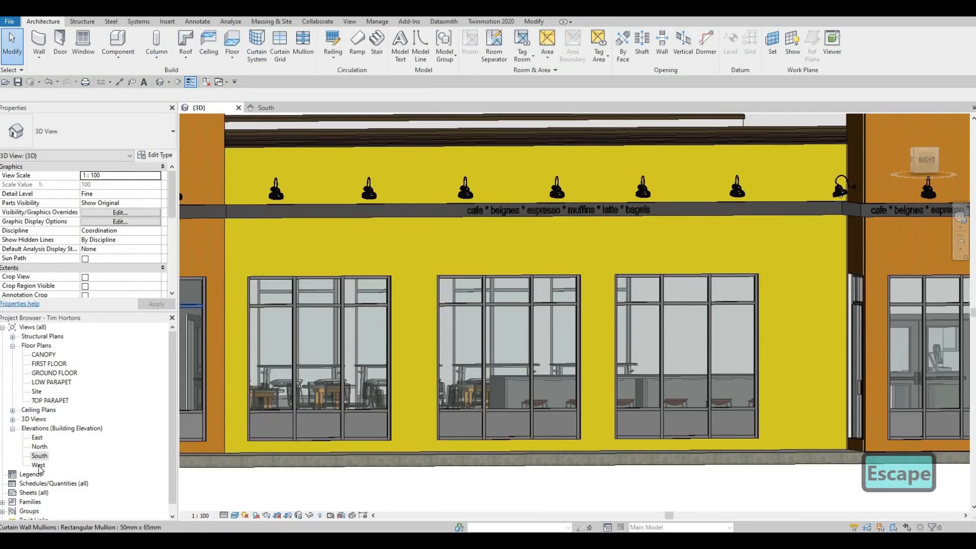
Step: In the East elevation, shift the yellow wall's cornice text left until it is roughly centred over the middle window
{"action": "double_click", "coordinate": [39, 465]}
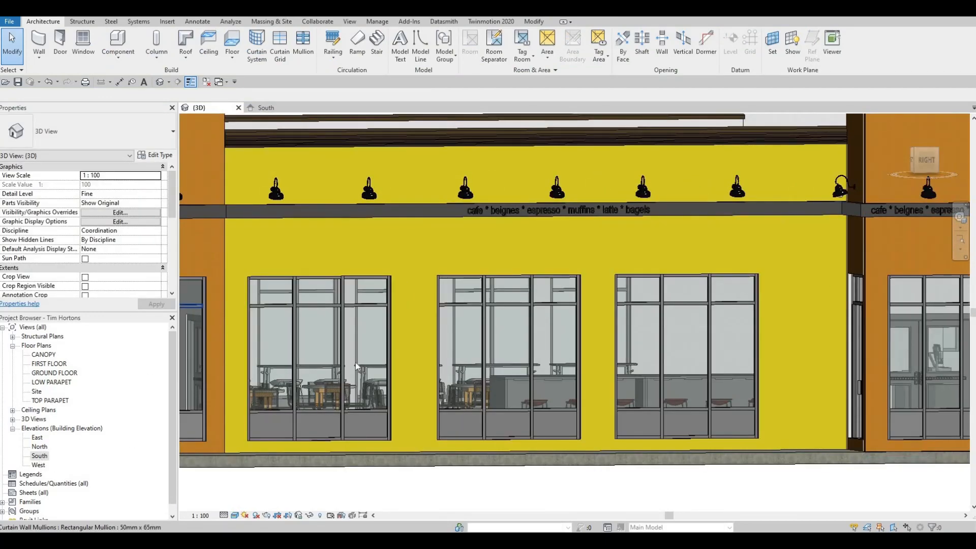
{"action": "double_click", "coordinate": [40, 455]}
{"action": "scroll", "coordinate": [398, 311], "scroll_direction": "down", "scroll_amount": 3}
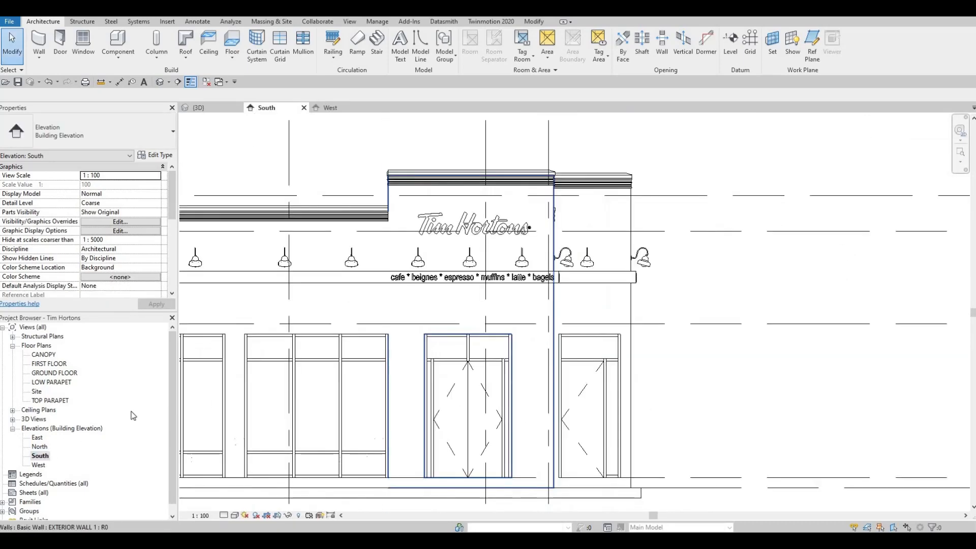
{"action": "double_click", "coordinate": [37, 437]}
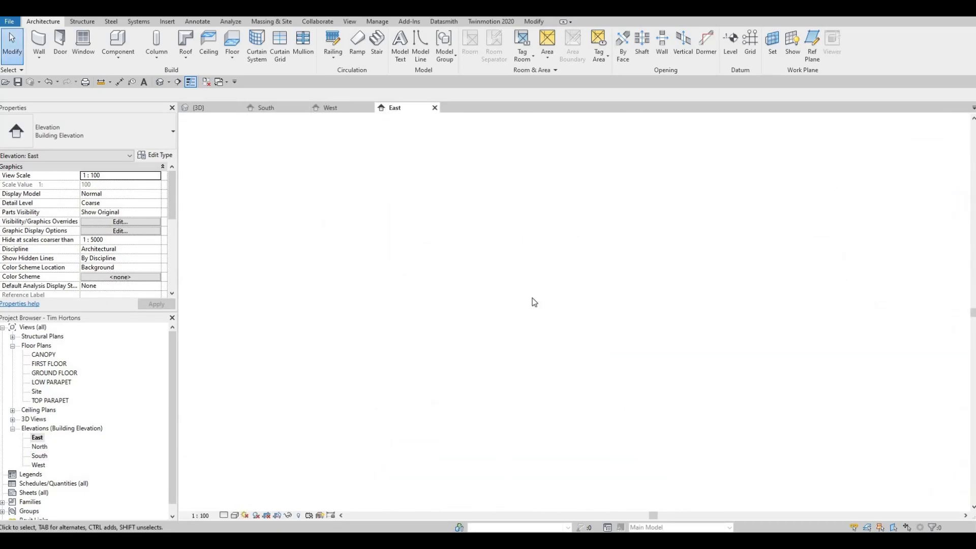
{"action": "scroll", "coordinate": [448, 322], "scroll_direction": "up", "scroll_amount": 5}
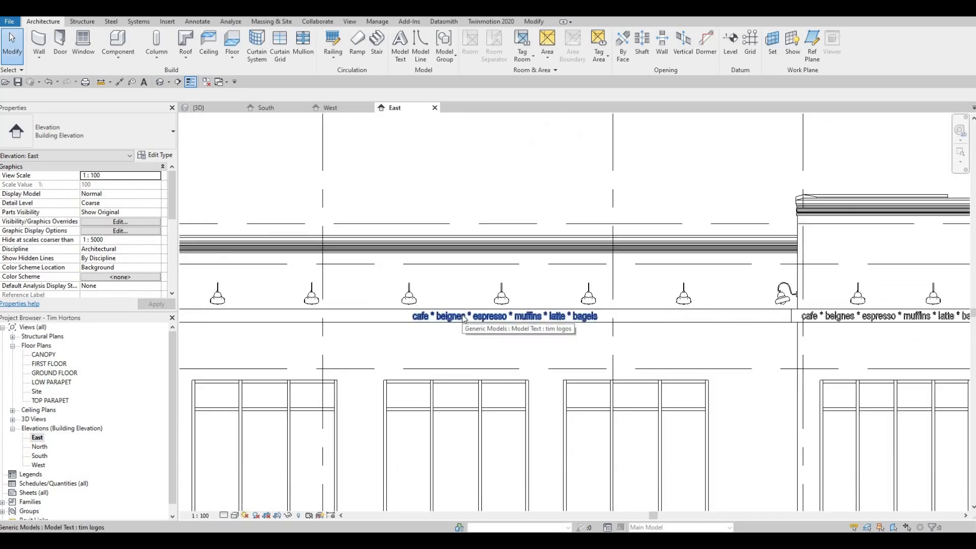
{"action": "left_click", "coordinate": [463, 317]}
{"action": "key", "text": "Left"}
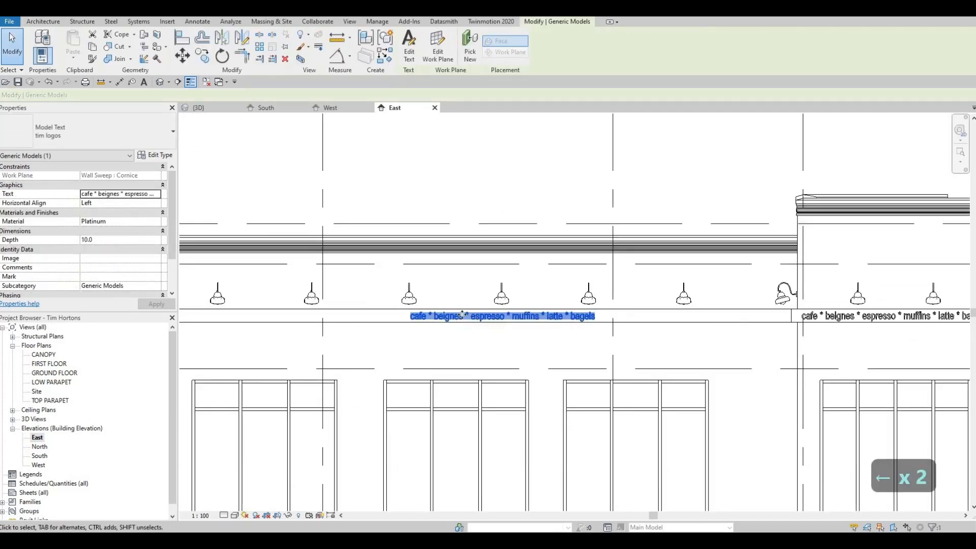
{"action": "key", "text": "Left"}
{"action": "key", "text": "Left"}
{"action": "key", "text": "Left"}
{"action": "key", "text": "Left"}
{"action": "key", "text": "Left"}
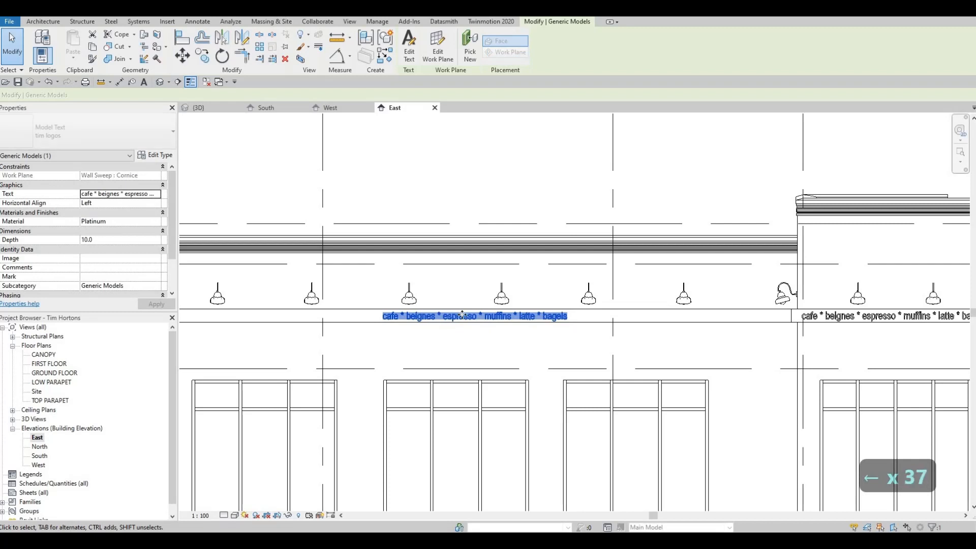
{"action": "key", "text": "Left"}
{"action": "key", "text": "Left"}
{"action": "key", "text": "Left"}
{"action": "key", "text": "Left"}
{"action": "key", "text": "Left"}
{"action": "key", "text": "Left"}
{"action": "key", "text": "Left"}
{"action": "key", "text": "Left"}
{"action": "key", "text": "Right"}
{"action": "key", "text": "Right"}
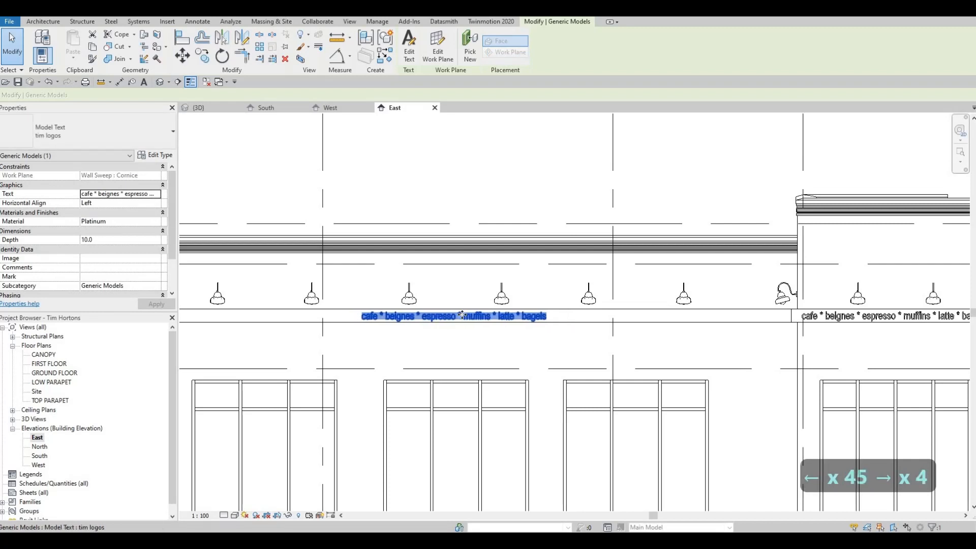
{"action": "key", "text": "Right"}
{"action": "key", "text": "Right"}
{"action": "key", "text": "Left"}
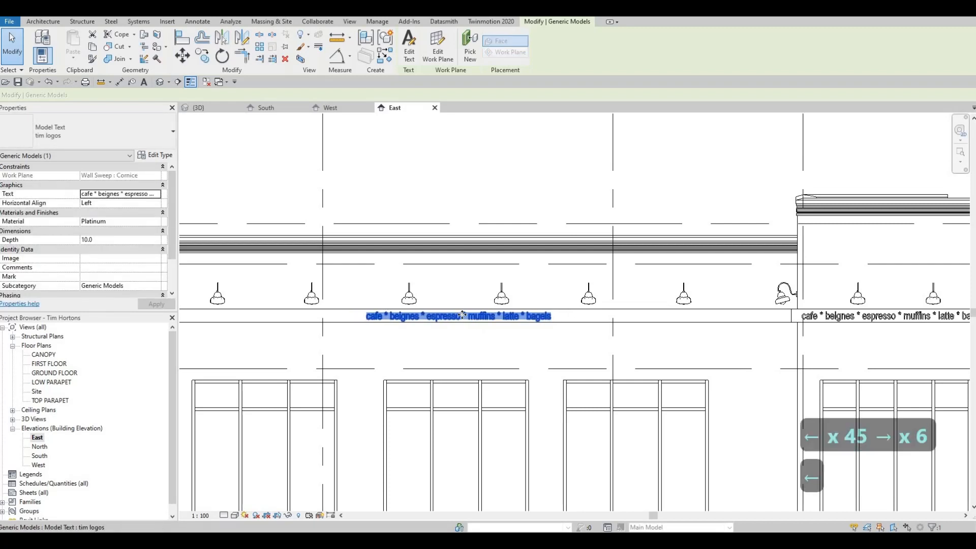
{"action": "key", "text": "Right"}
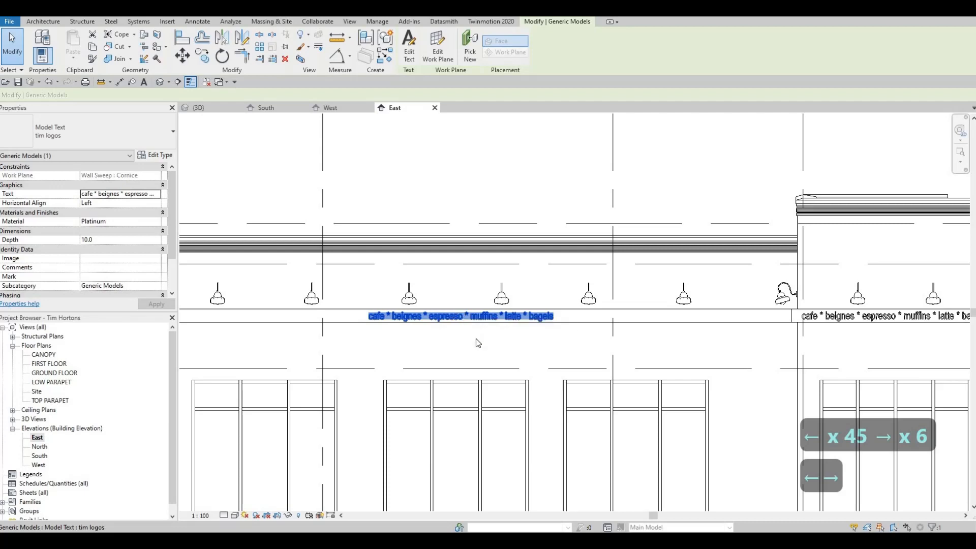
{"action": "key", "text": "Escape"}
Step: Review the placement of the cornice texts in the East and South elevations and return to the 3D view
{"action": "scroll", "coordinate": [460, 336], "scroll_direction": "down", "scroll_amount": 3}
{"action": "scroll", "coordinate": [518, 365], "scroll_direction": "down", "scroll_amount": 2}
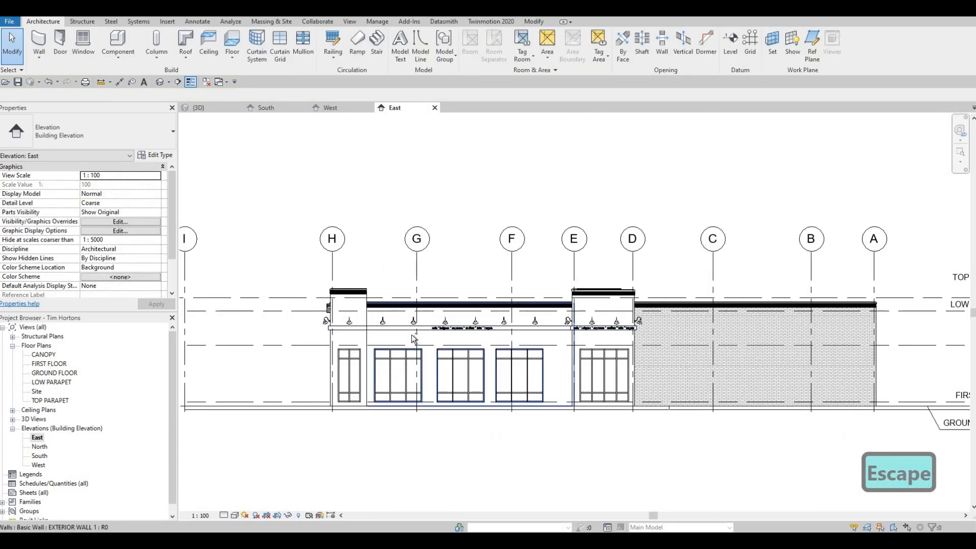
{"action": "middle_click_drag", "start_coordinate": [285, 174], "coordinate": [290, 176]}
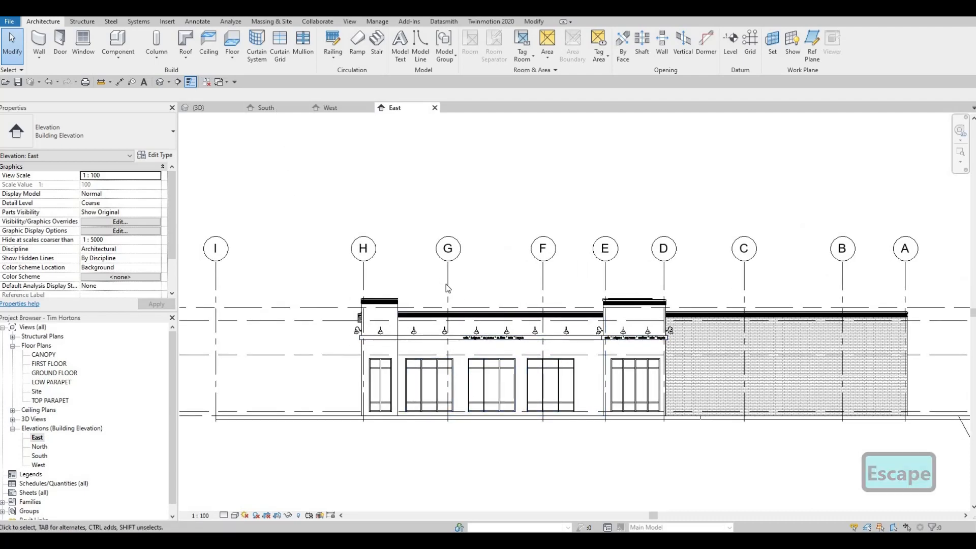
{"action": "left_click", "coordinate": [272, 107]}
{"action": "middle_click_drag", "start_coordinate": [426, 328], "coordinate": [372, 365]}
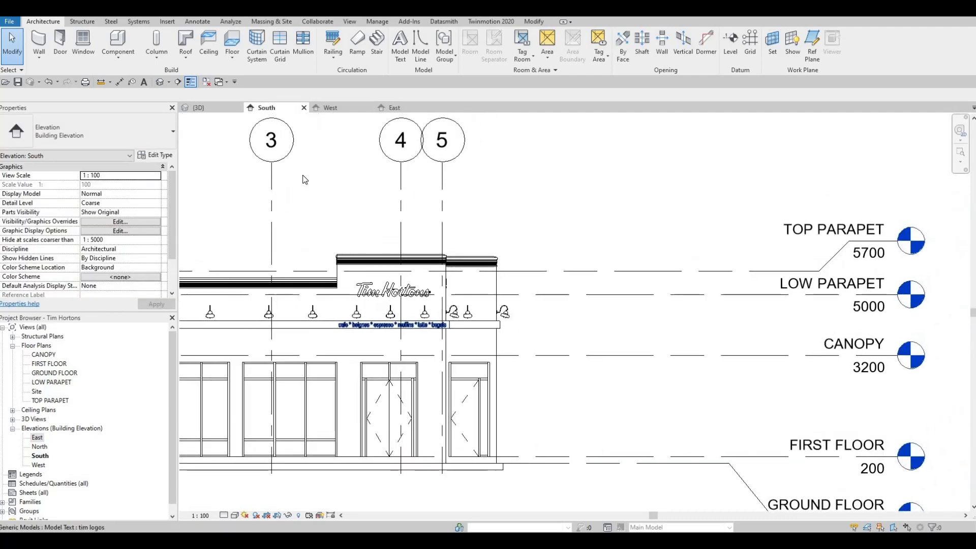
{"action": "left_click", "coordinate": [203, 108]}
{"action": "scroll", "coordinate": [456, 322], "scroll_direction": "down", "scroll_amount": 3}
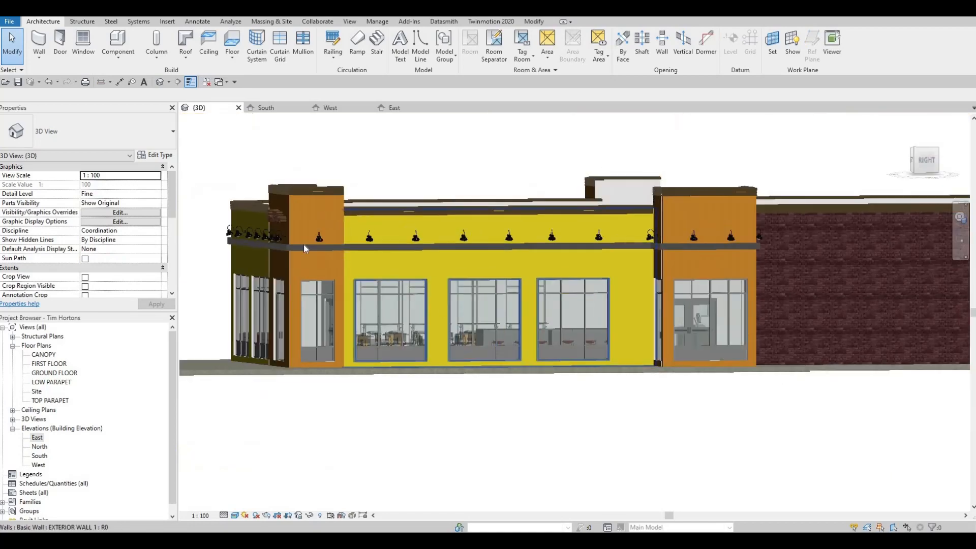
Step: Copy the Tim Hortons sign on the front entrance wall straight up, to an elevation from level of 200
{"action": "middle_click_drag", "start_coordinate": [304, 245], "coordinate": [279, 222], "text": "shift"}
{"action": "left_click", "coordinate": [280, 223]}
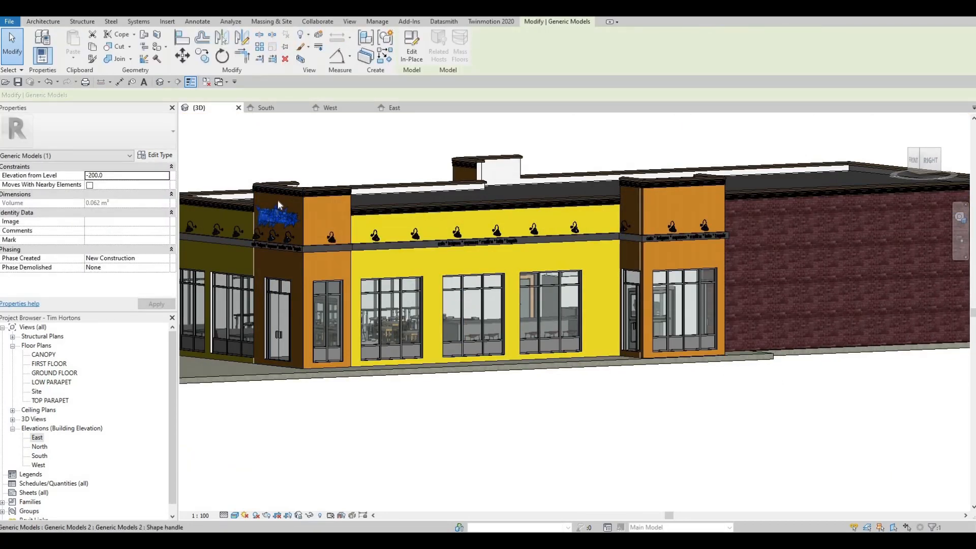
{"action": "middle_click_drag", "start_coordinate": [278, 200], "coordinate": [404, 230], "text": "shift"}
{"action": "scroll", "coordinate": [400, 231], "scroll_direction": "up", "scroll_amount": 4}
{"action": "key", "text": "c"}
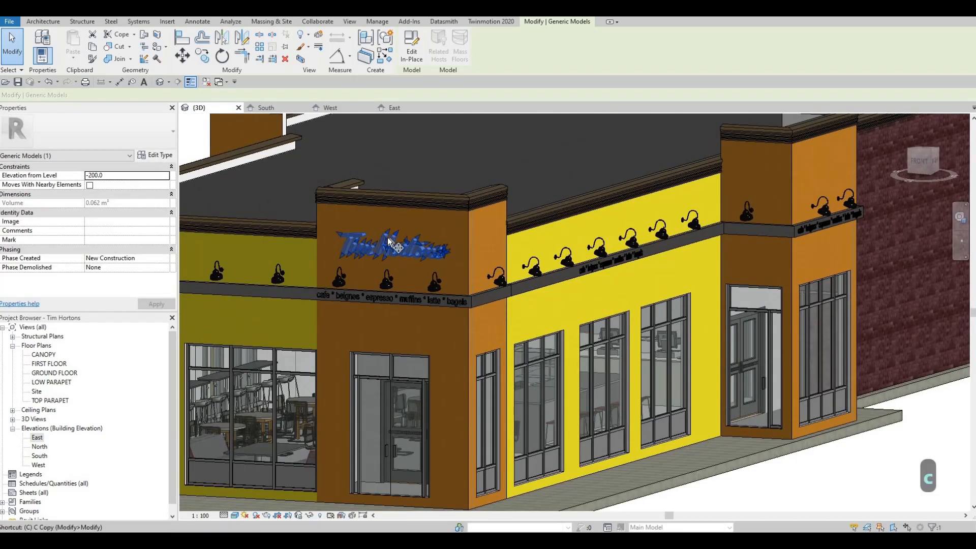
{"action": "key", "text": "o"}
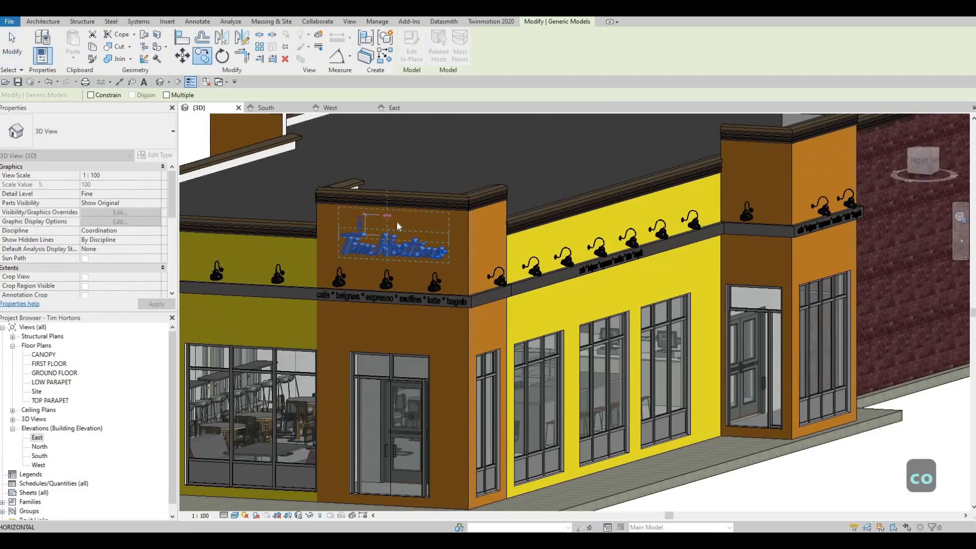
{"action": "left_click", "coordinate": [392, 224]}
{"action": "key", "text": "Escape"}
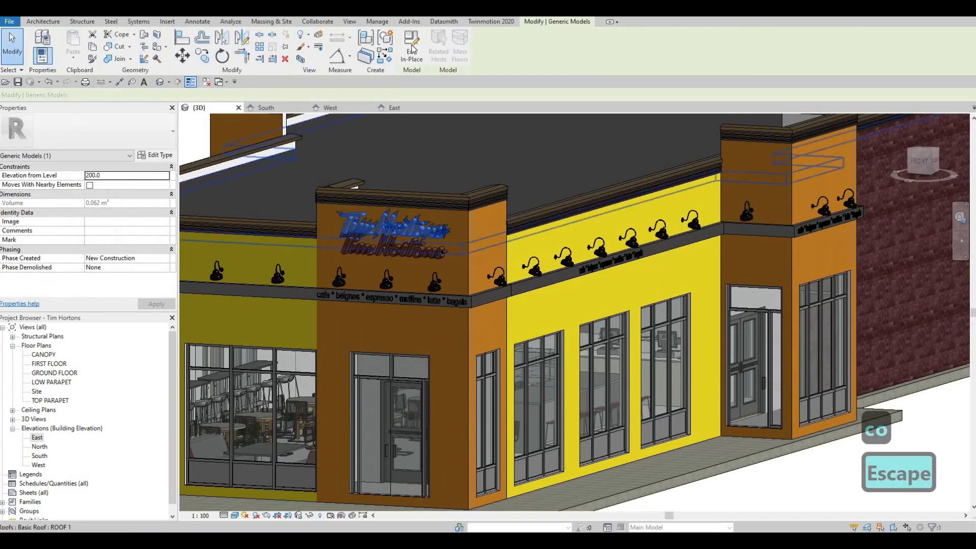
{"action": "left_click", "coordinate": [412, 51]}
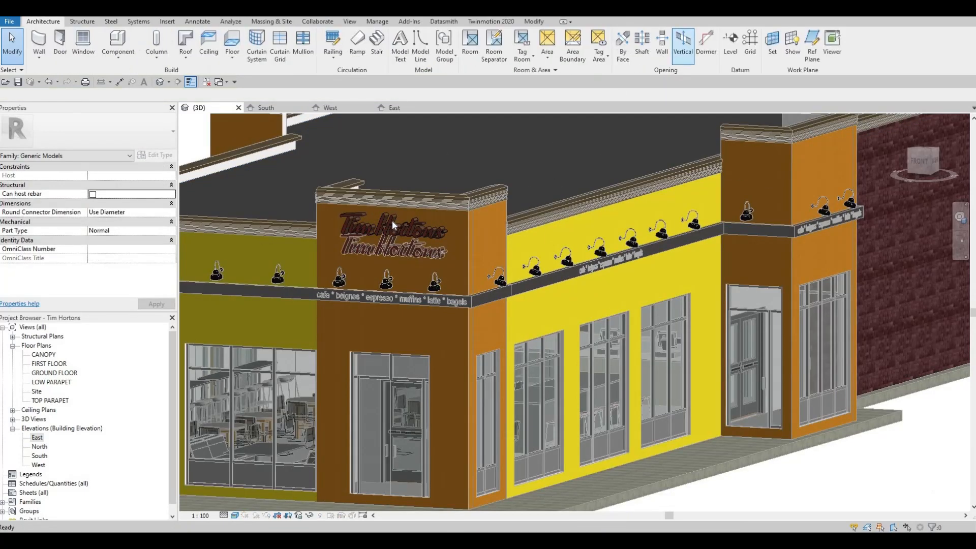
{"action": "key", "text": "Escape"}
{"action": "key", "text": "Escape"}
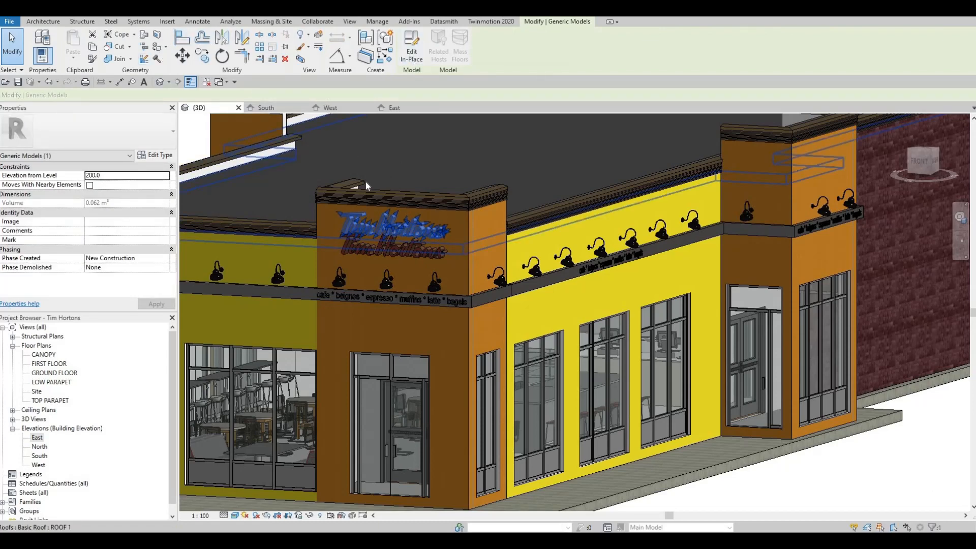
{"action": "scroll", "coordinate": [378, 216], "scroll_direction": "down", "scroll_amount": 1}
{"action": "key", "text": "c"}
{"action": "key", "text": "s"}
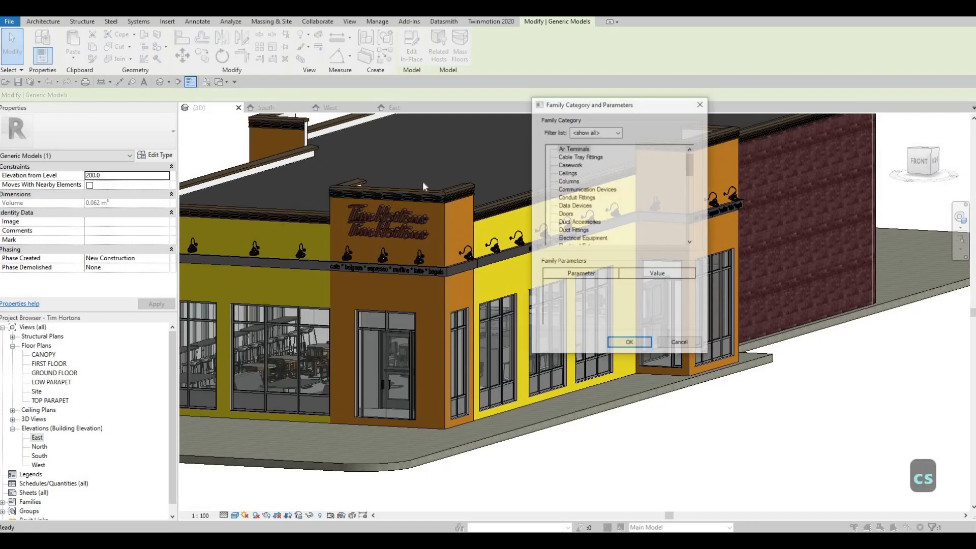
{"action": "key", "text": "Escape"}
{"action": "key", "text": "Escape"}
Step: Rehost the copied Tim Hortons sign on the east face of the far orange volume, above its wall lamps
{"action": "left_click", "coordinate": [293, 170]}
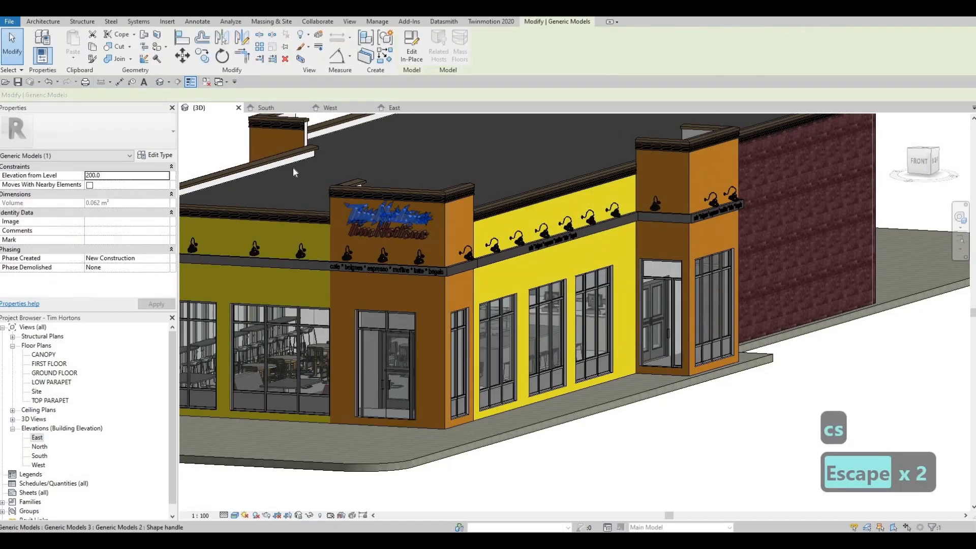
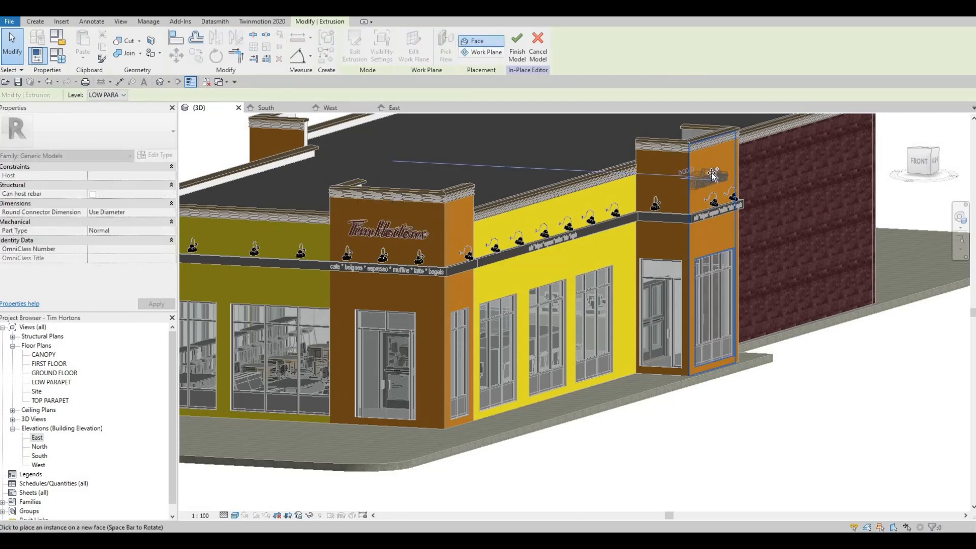
{"action": "left_click", "coordinate": [679, 195]}
{"action": "middle_click_drag", "start_coordinate": [678, 195], "coordinate": [729, 177], "text": "shift"}
{"action": "key", "text": "Escape"}
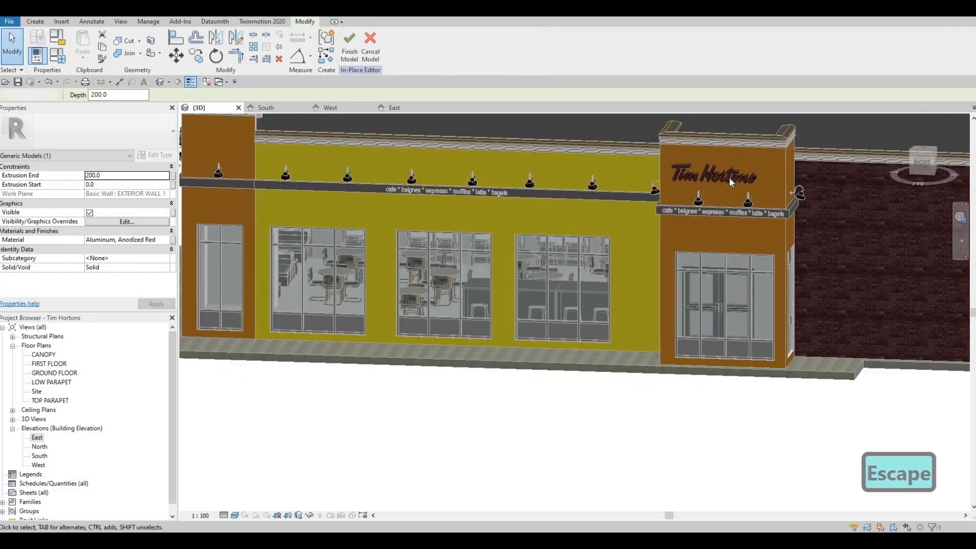
{"action": "key", "text": "Escape"}
Step: Copy the Tim Hortons sign on the east face of the far orange volume straight up on the same wall
{"action": "middle_click_drag", "start_coordinate": [509, 219], "coordinate": [550, 233], "text": "shift"}
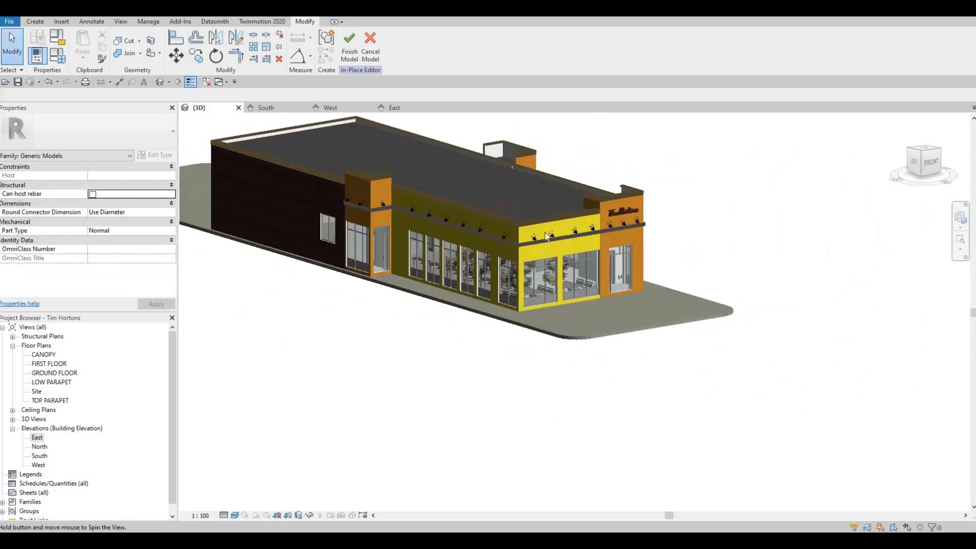
{"action": "scroll", "coordinate": [597, 230], "scroll_direction": "up", "scroll_amount": 3}
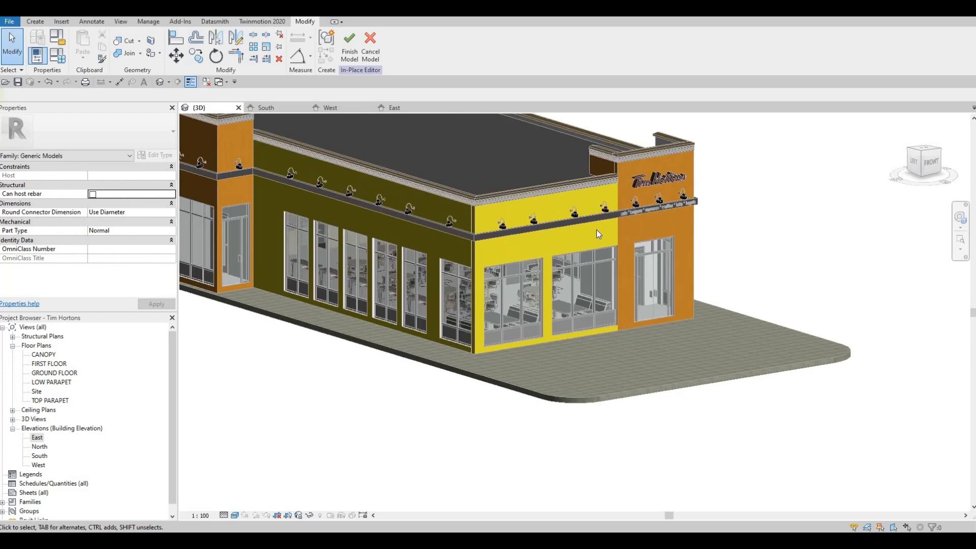
{"action": "middle_click_drag", "start_coordinate": [596, 230], "coordinate": [459, 219], "text": "shift"}
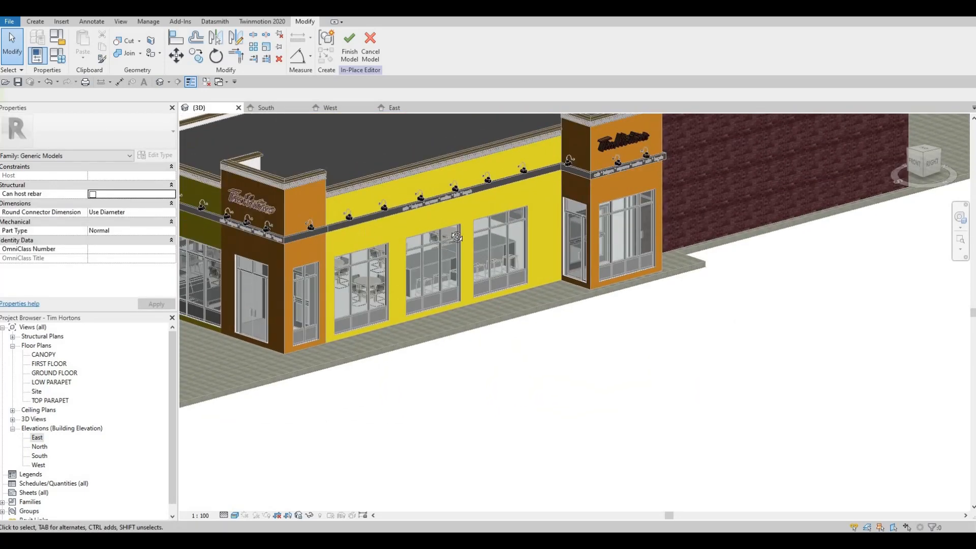
{"action": "scroll", "coordinate": [458, 233], "scroll_direction": "down", "scroll_amount": 1}
{"action": "middle_click_drag", "start_coordinate": [498, 269], "coordinate": [489, 277], "text": "shift"}
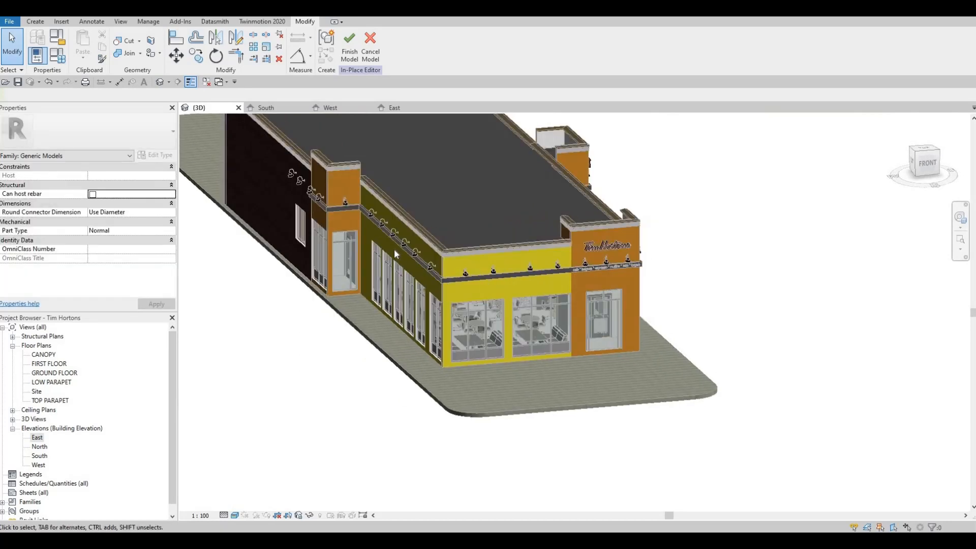
{"action": "scroll", "coordinate": [452, 244], "scroll_direction": "down", "scroll_amount": 2}
{"action": "middle_click_drag", "start_coordinate": [453, 240], "coordinate": [437, 198], "text": "shift"}
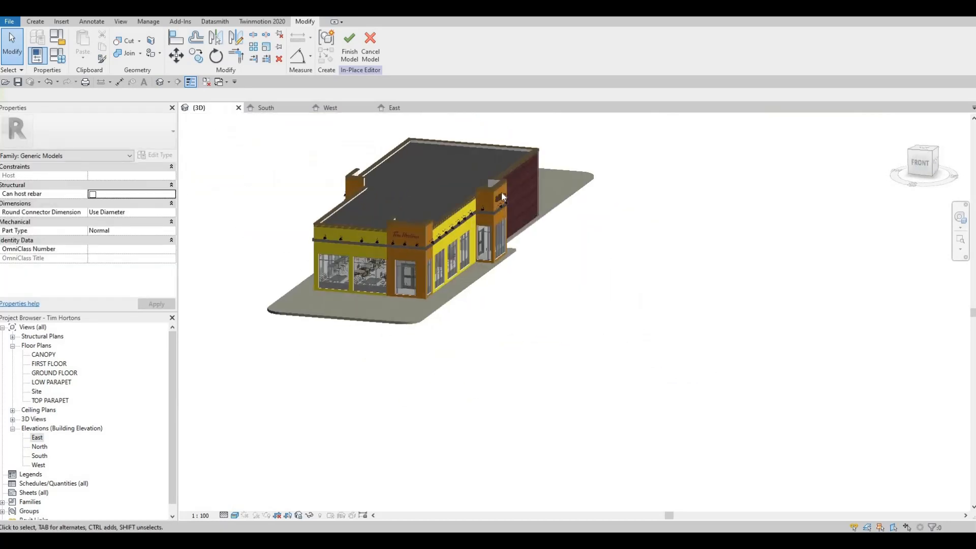
{"action": "scroll", "coordinate": [431, 196], "scroll_direction": "up", "scroll_amount": 2}
{"action": "scroll", "coordinate": [504, 198], "scroll_direction": "up", "scroll_amount": 5}
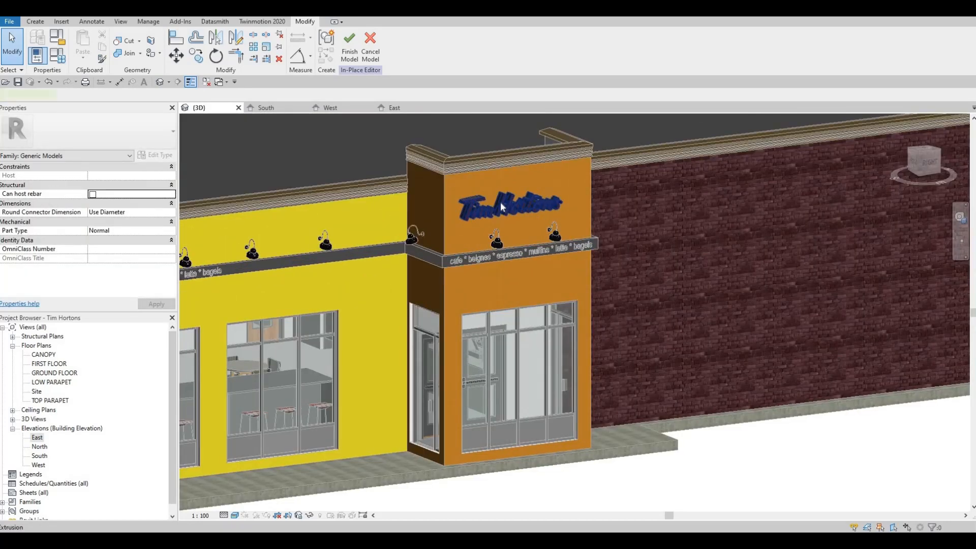
{"action": "left_click", "coordinate": [501, 205]}
{"action": "key", "text": "o"}
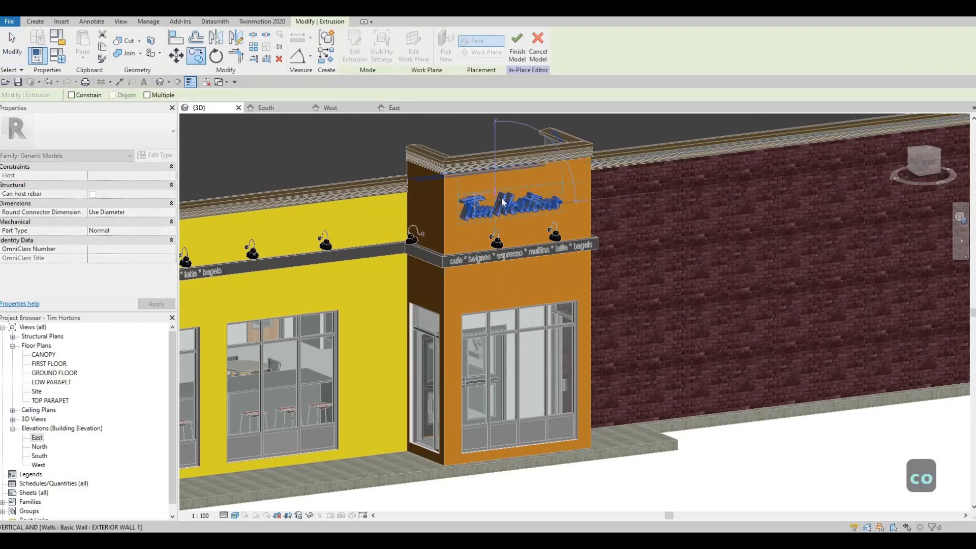
{"action": "key", "text": "Escape"}
{"action": "key", "text": "Escape"}
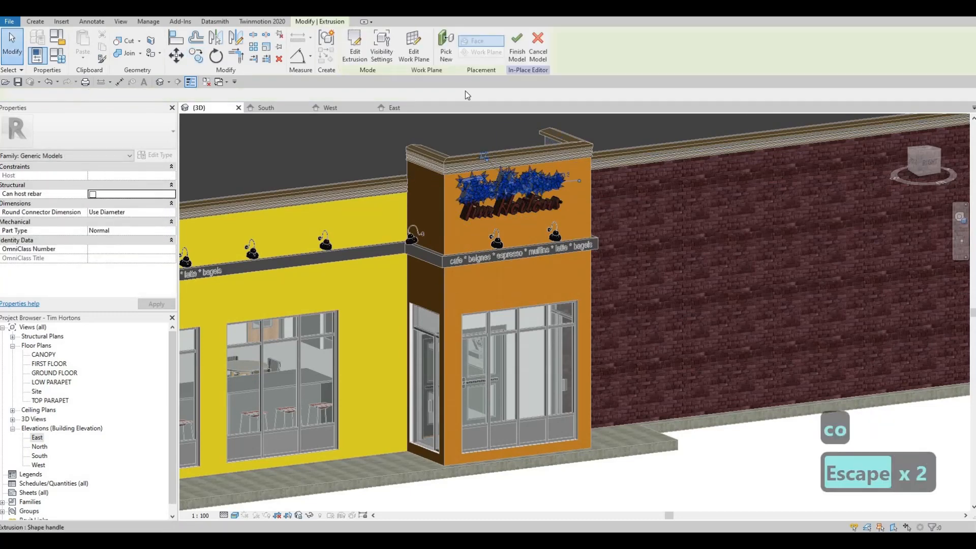
Step: Rehost the new sign copy, rotated upright, on the west orange volume beside the brick wall and finish the in-place model
{"action": "scroll", "coordinate": [491, 193], "scroll_direction": "down", "scroll_amount": 2}
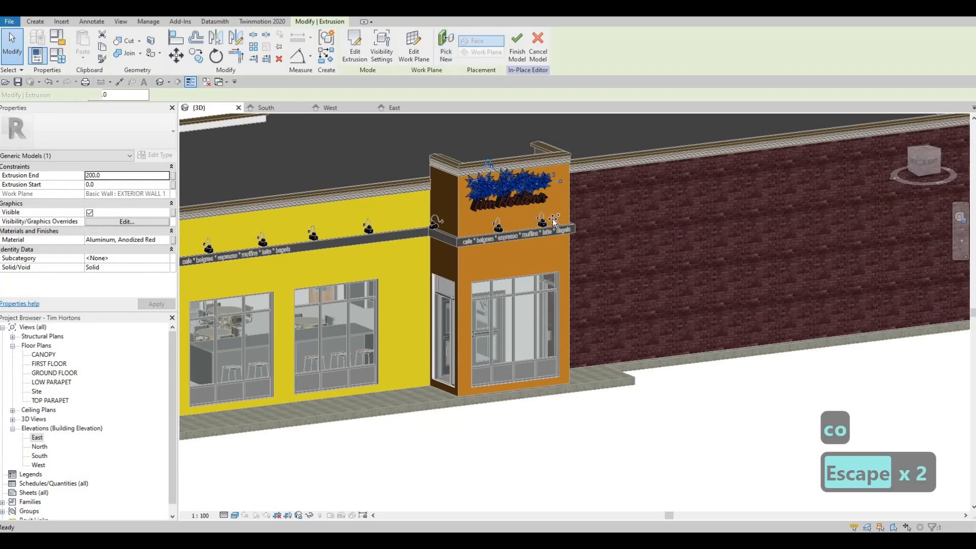
{"action": "middle_click_drag", "start_coordinate": [553, 221], "coordinate": [461, 222], "text": "shift"}
{"action": "scroll", "coordinate": [424, 225], "scroll_direction": "down", "scroll_amount": 1}
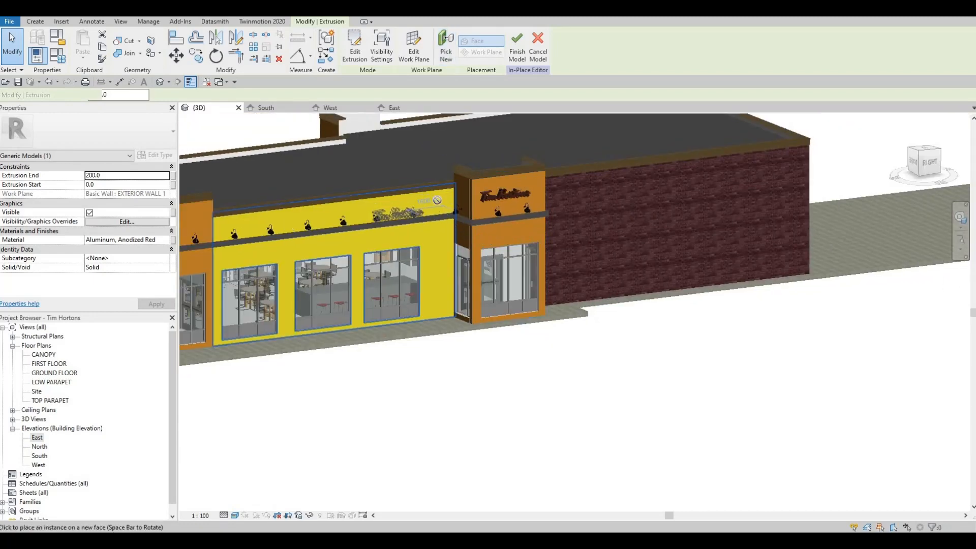
{"action": "middle_click_drag", "start_coordinate": [490, 223], "coordinate": [694, 272], "text": "shift"}
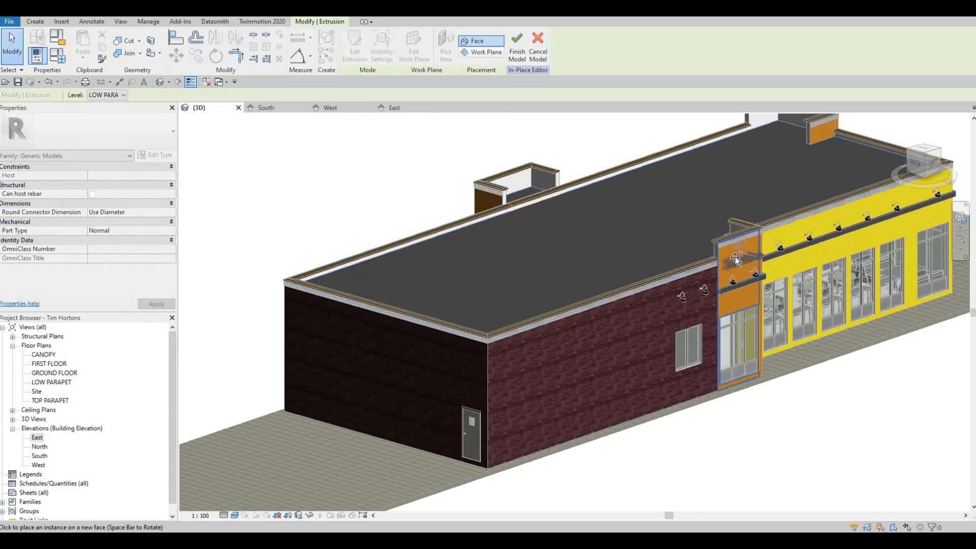
{"action": "key", "text": "space"}
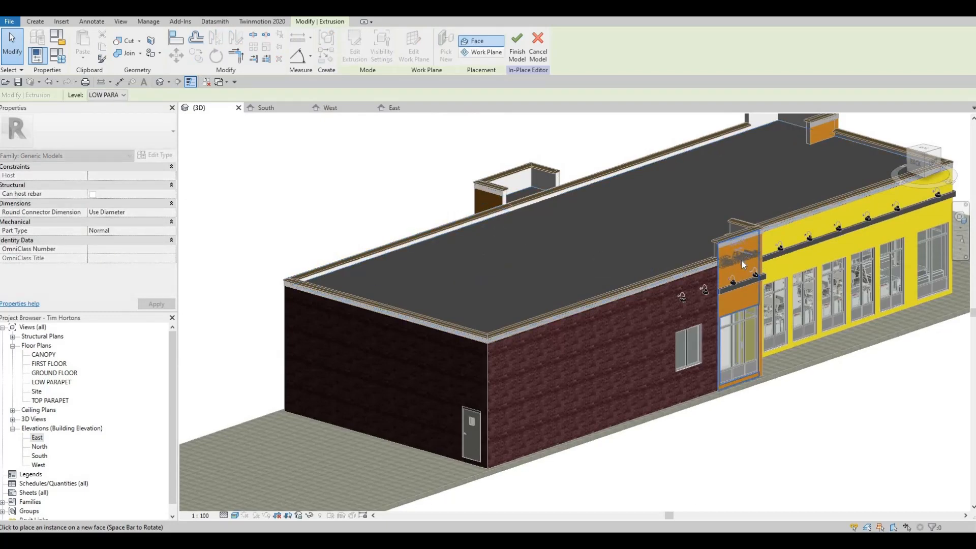
{"action": "left_click", "coordinate": [756, 285]}
{"action": "key", "text": "Escape"}
{"action": "key", "text": "Escape"}
{"action": "middle_click_drag", "start_coordinate": [601, 244], "coordinate": [361, 59], "text": "shift"}
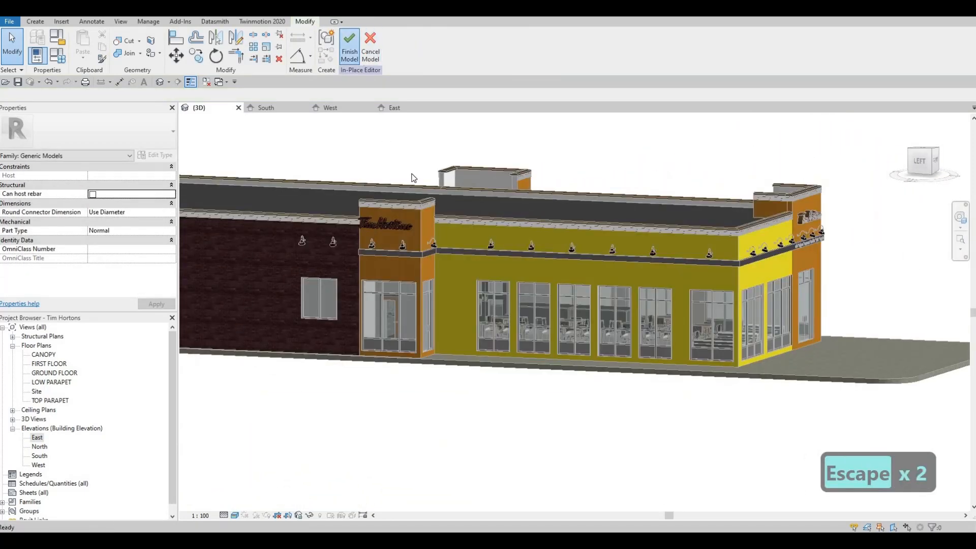
{"action": "middle_click_drag", "start_coordinate": [610, 256], "coordinate": [568, 259], "text": "shift"}
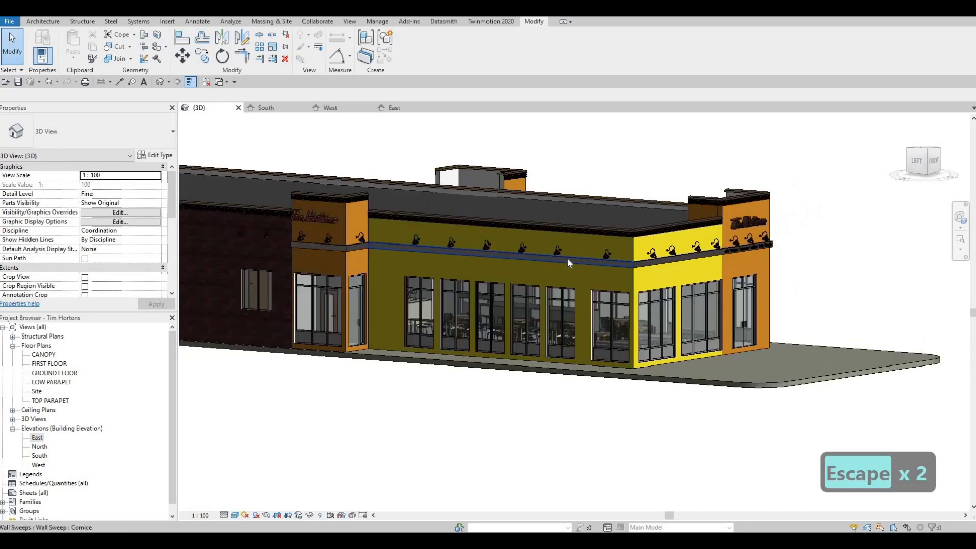
{"action": "key", "text": "a"}
{"action": "key", "text": "l"}
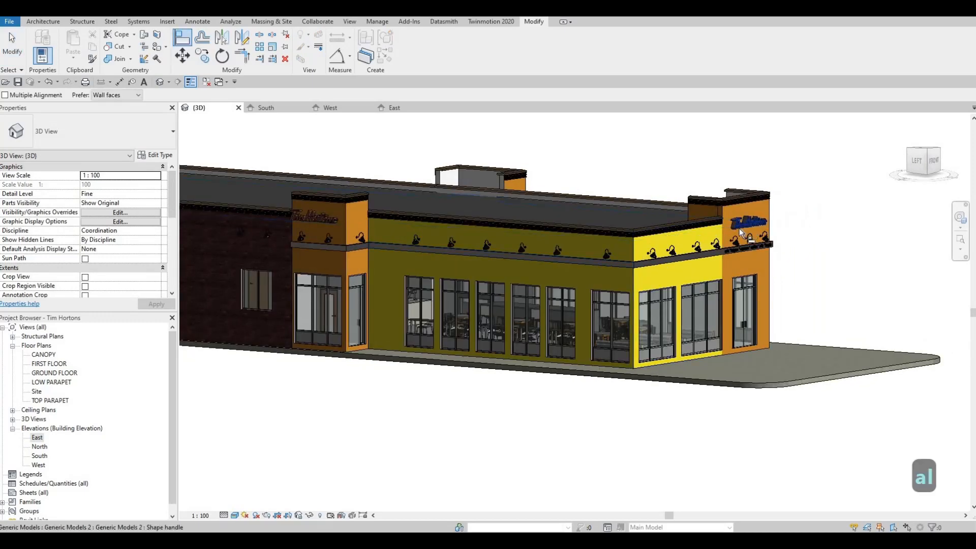
{"action": "scroll", "coordinate": [743, 229], "scroll_direction": "up", "scroll_amount": 5}
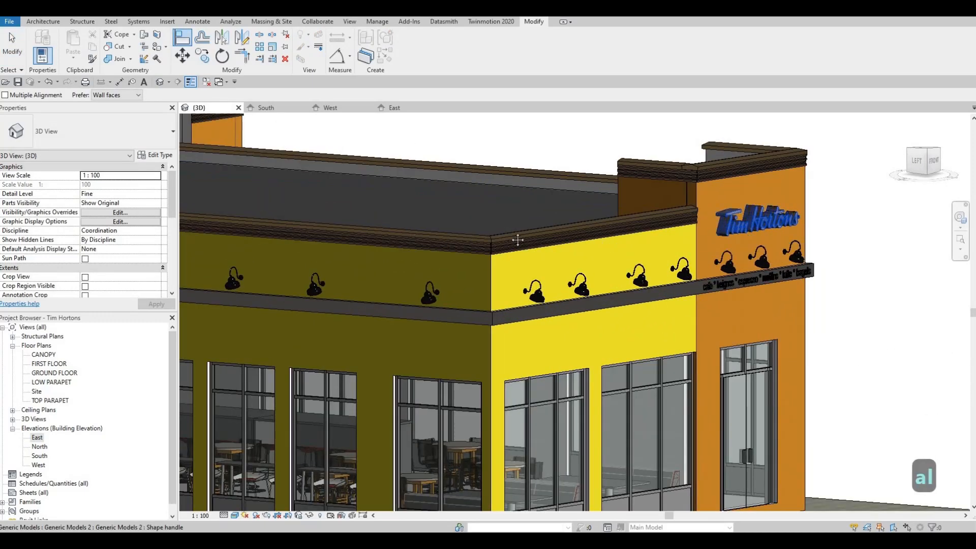
{"action": "scroll", "coordinate": [517, 240], "scroll_direction": "down", "scroll_amount": 5}
{"action": "middle_click_drag", "start_coordinate": [288, 215], "coordinate": [260, 226], "text": "shift"}
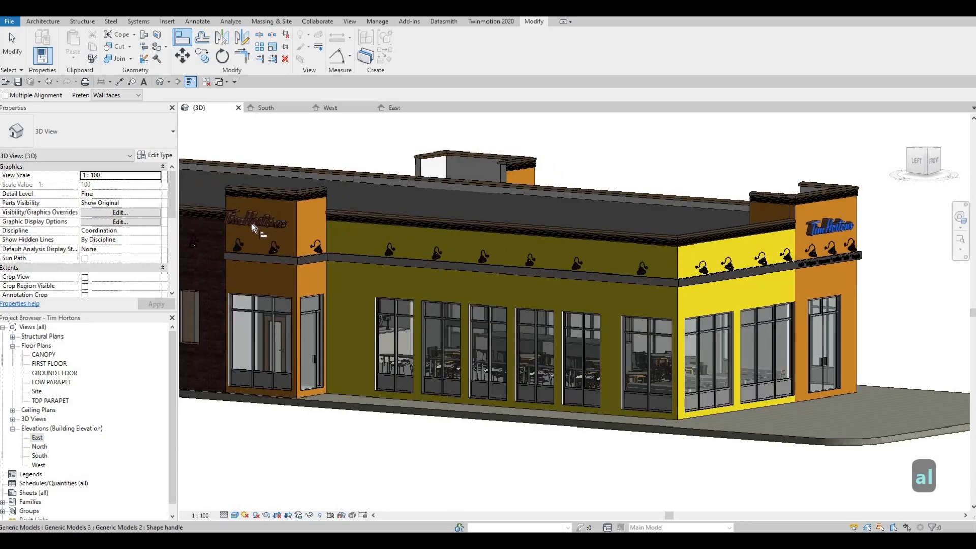
{"action": "scroll", "coordinate": [249, 224], "scroll_direction": "up", "scroll_amount": 4}
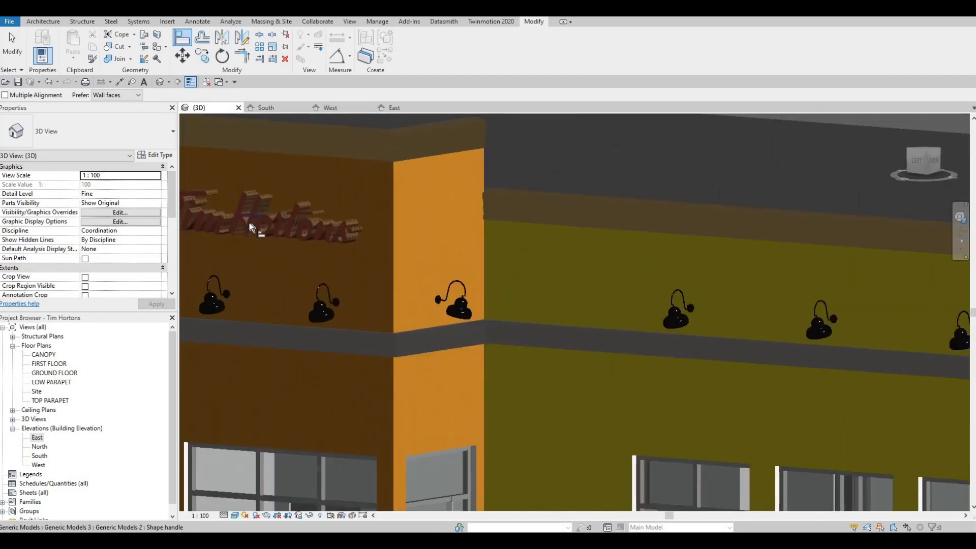
{"action": "scroll", "coordinate": [269, 208], "scroll_direction": "down", "scroll_amount": 5}
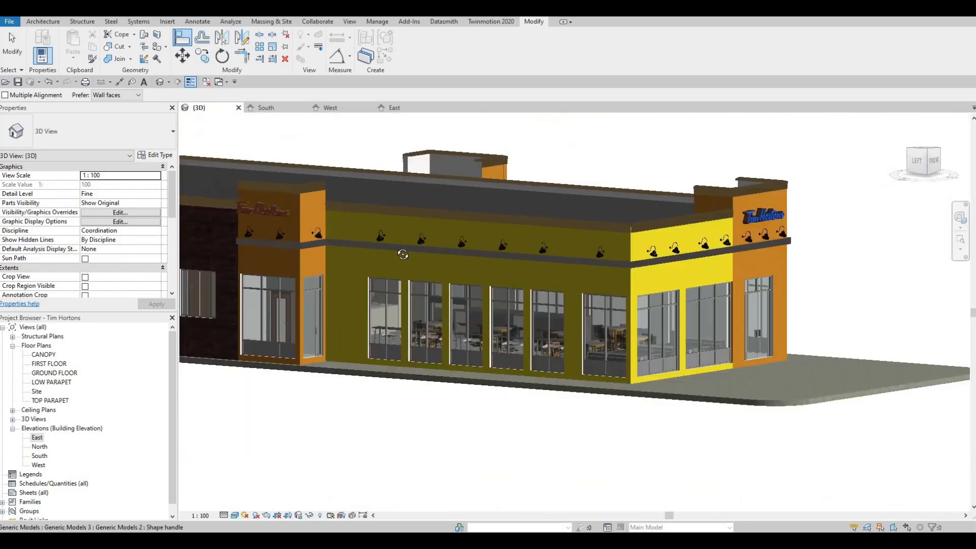
{"action": "key", "text": "Escape"}
Step: Copy the "cafe * beignes * espresso..." cornice text on the east orange volume straight down, just below the cornice band
{"action": "middle_click_drag", "start_coordinate": [460, 240], "coordinate": [667, 223], "text": "shift"}
{"action": "scroll", "coordinate": [613, 226], "scroll_direction": "up", "scroll_amount": 3}
{"action": "scroll", "coordinate": [669, 199], "scroll_direction": "up", "scroll_amount": 4}
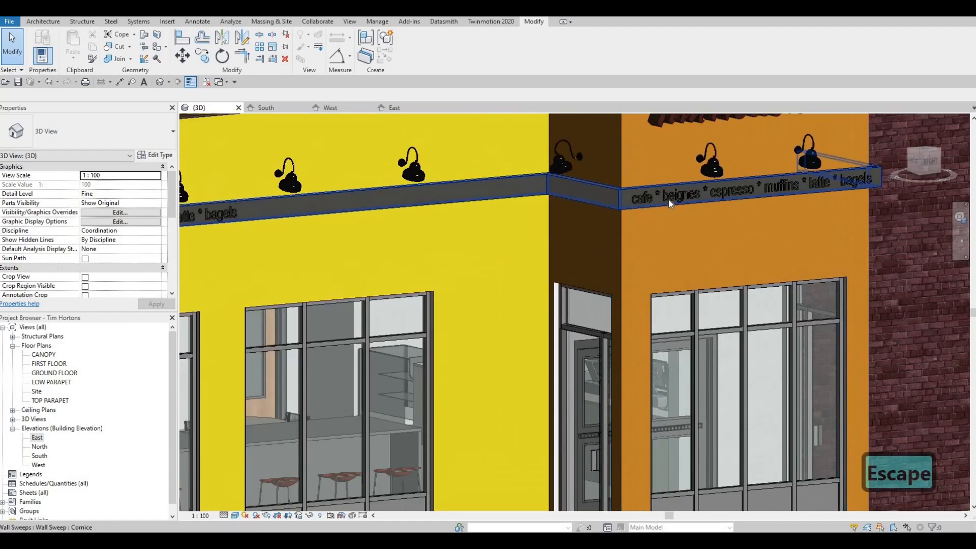
{"action": "left_click", "coordinate": [666, 201]}
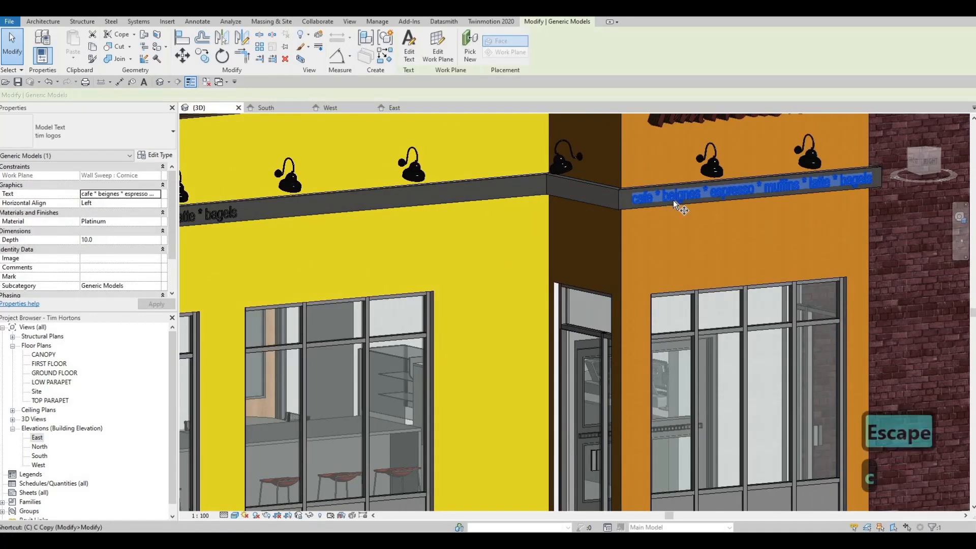
{"action": "key", "text": "c"}
{"action": "key", "text": "o"}
{"action": "left_click", "coordinate": [691, 239]}
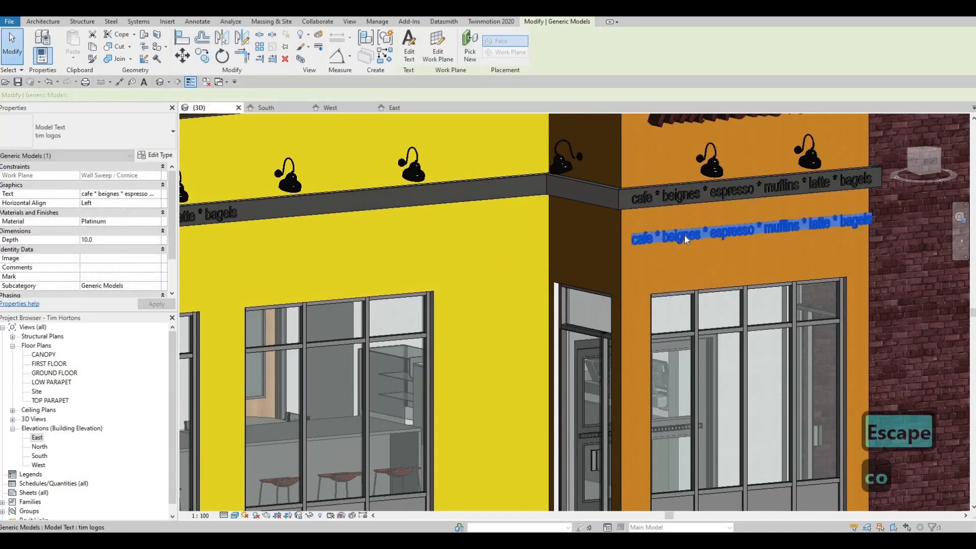
{"action": "key", "text": "Escape"}
{"action": "key", "text": "Escape"}
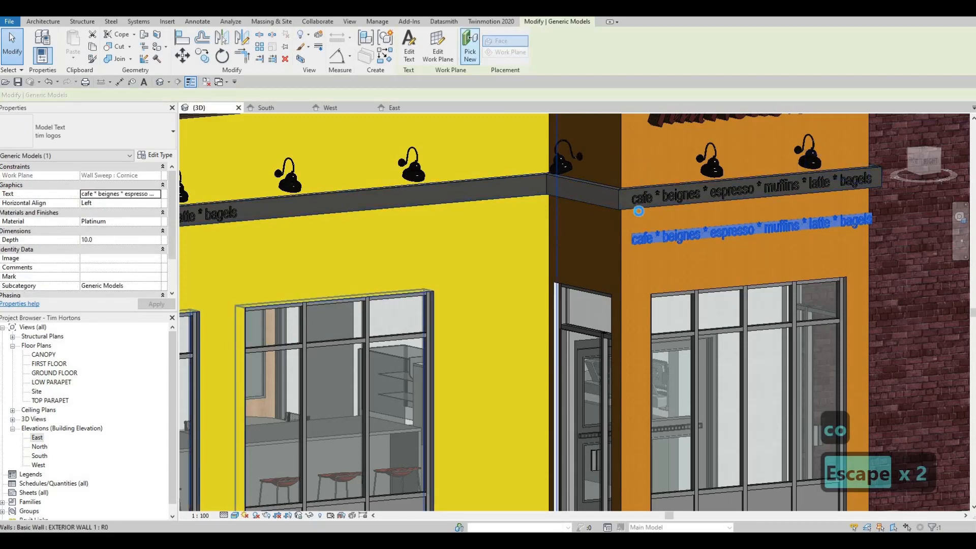
Step: Rehost the cornice text copy on the band of the long yellow west wall, around the fourth window from the orange volume
{"action": "scroll", "coordinate": [579, 218], "scroll_direction": "down", "scroll_amount": 4}
{"action": "middle_click_drag", "start_coordinate": [579, 223], "coordinate": [724, 321], "text": "shift"}
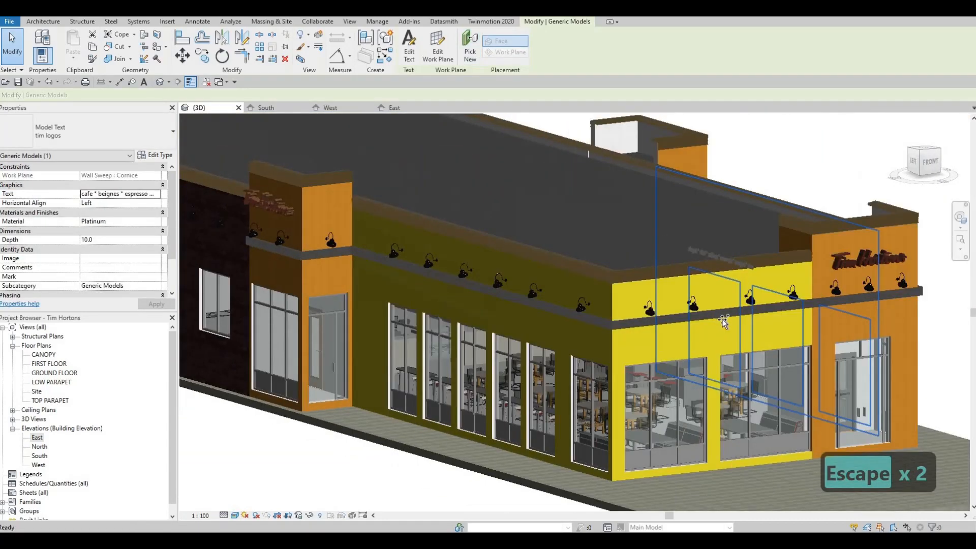
{"action": "scroll", "coordinate": [723, 321], "scroll_direction": "up", "scroll_amount": 3}
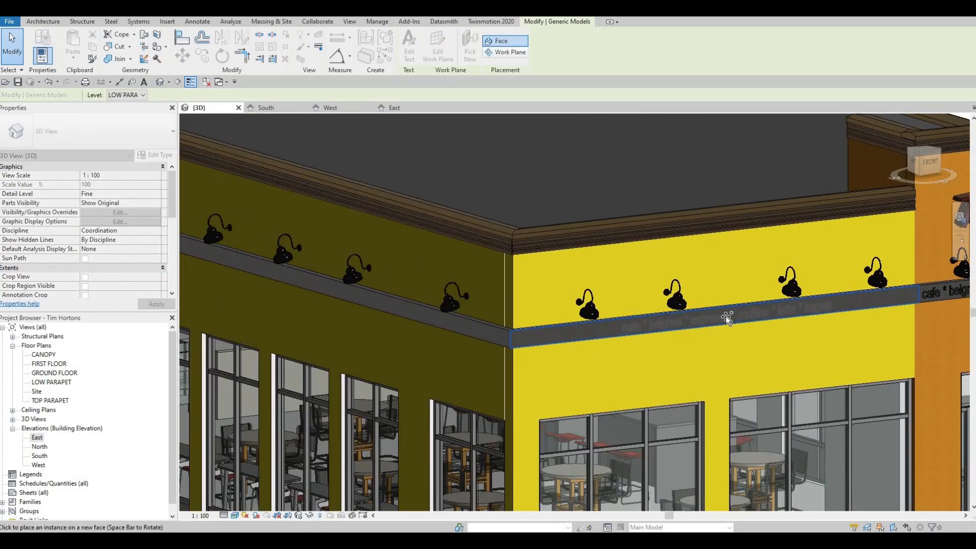
{"action": "scroll", "coordinate": [614, 316], "scroll_direction": "down", "scroll_amount": 3}
{"action": "mouse_move", "coordinate": [614, 316]}
{"action": "middle_mouse_down", "text": "shift"}
{"action": "mouse_move", "coordinate": [669, 311]}
{"action": "mouse_move", "coordinate": [679, 285]}
{"action": "mouse_move", "coordinate": [751, 294]}
{"action": "mouse_move", "coordinate": [519, 228]}
{"action": "middle_mouse_up", "text": "shift"}
{"action": "middle_click_drag", "start_coordinate": [804, 257], "coordinate": [604, 250]}
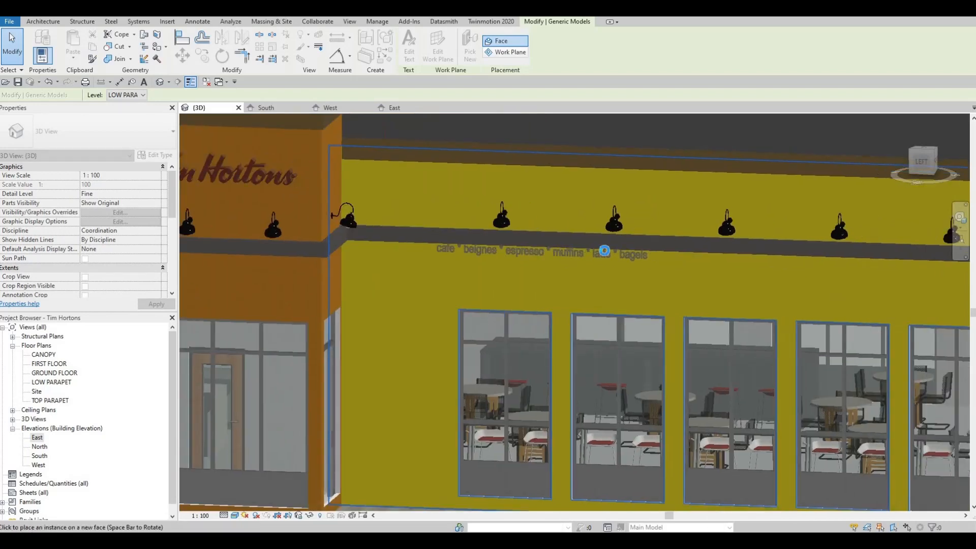
{"action": "scroll", "coordinate": [669, 234], "scroll_direction": "up", "scroll_amount": 2}
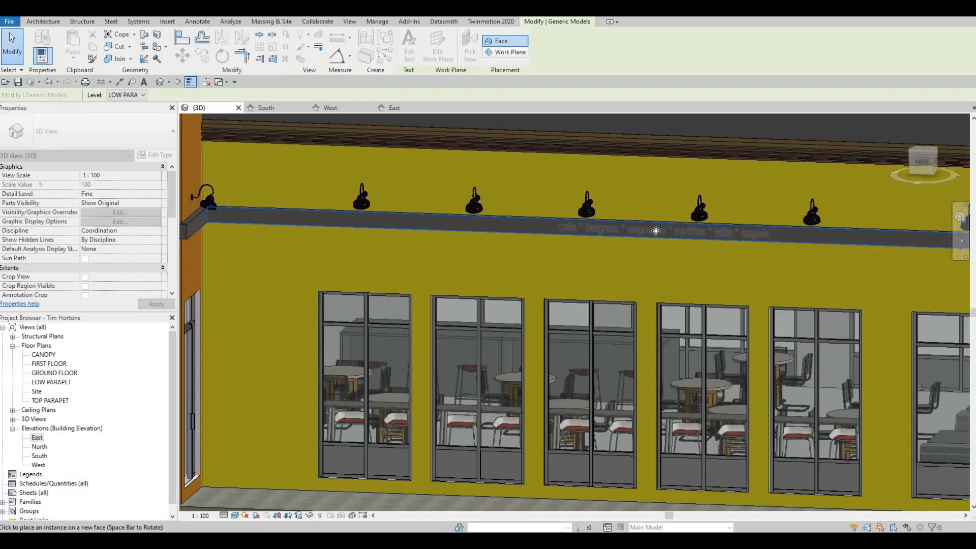
{"action": "left_click", "coordinate": [658, 231]}
{"action": "middle_click_drag", "start_coordinate": [726, 252], "coordinate": [430, 218], "text": "shift"}
{"action": "key", "text": "Escape"}
Step: In the south elevation, copy the "cafe * beignes * espresso..." text from the orange volume about 5400 mm left along the cornice band
{"action": "scroll", "coordinate": [430, 218], "scroll_direction": "up", "scroll_amount": 3}
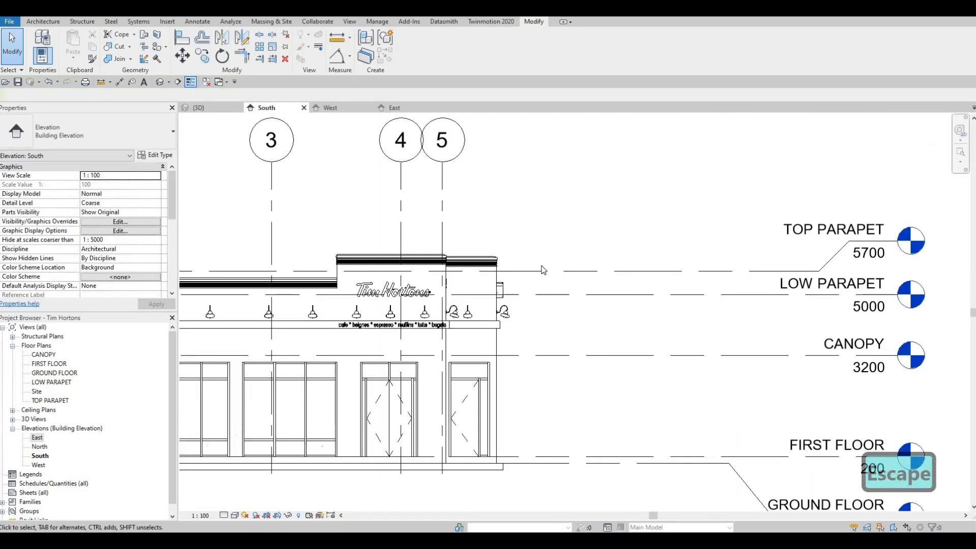
{"action": "middle_click_drag", "start_coordinate": [367, 328], "coordinate": [584, 309]}
{"action": "scroll", "coordinate": [584, 309], "scroll_direction": "up", "scroll_amount": 1}
{"action": "left_click", "coordinate": [585, 310]}
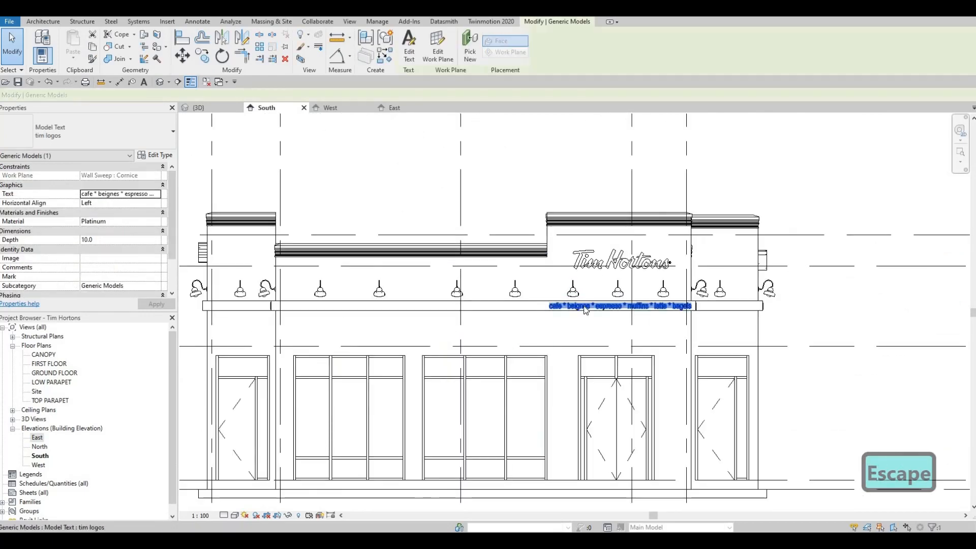
{"action": "key", "text": "c"}
{"action": "key", "text": "o"}
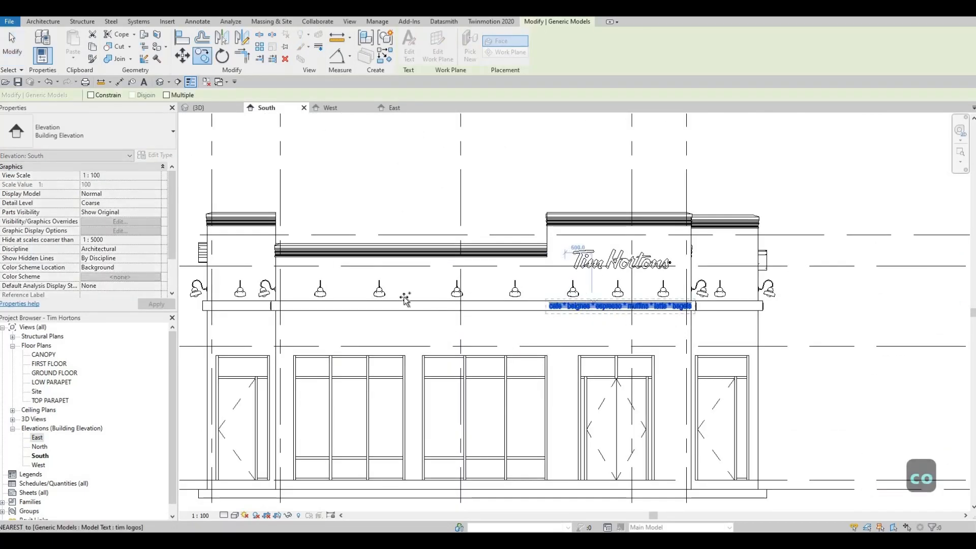
{"action": "left_click", "coordinate": [593, 308]}
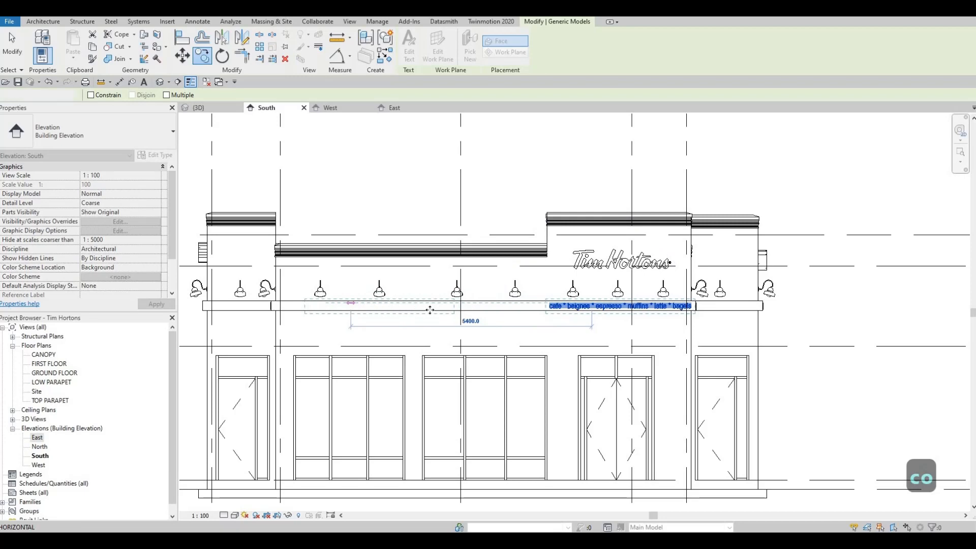
{"action": "left_click", "coordinate": [430, 309]}
{"action": "key", "text": "Escape"}
{"action": "key", "text": "Escape"}
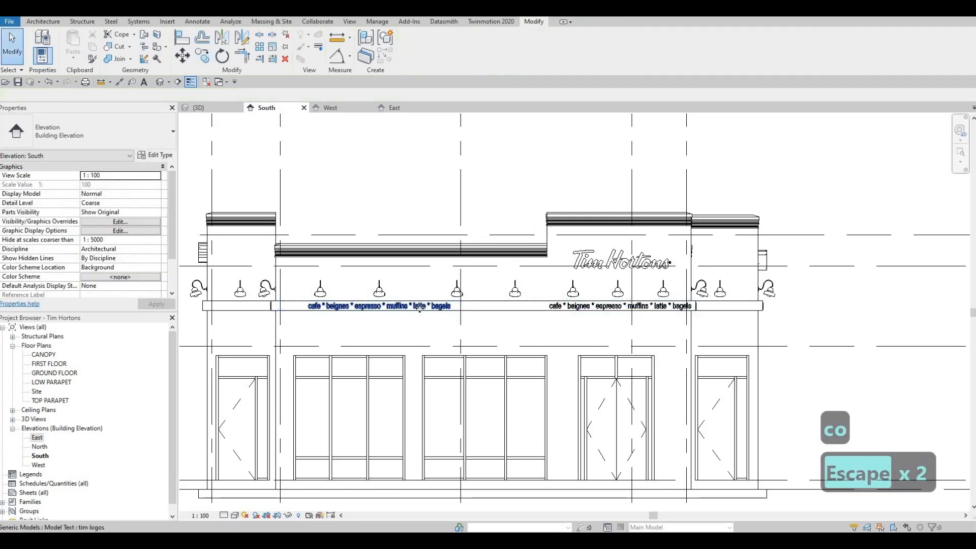
Step: Nudge the copied cornice text right along the band until it sits roughly midway over the two large windows
{"action": "left_click", "coordinate": [419, 308]}
{"action": "key", "text": "Right"}
{"action": "key", "text": "Right"}
{"action": "key", "text": "Right"}
{"action": "key", "text": "Right"}
{"action": "key", "text": "Right"}
{"action": "key", "text": "Right"}
{"action": "key", "text": "Right"}
{"action": "key", "text": "Right"}
{"action": "key", "text": "Right"}
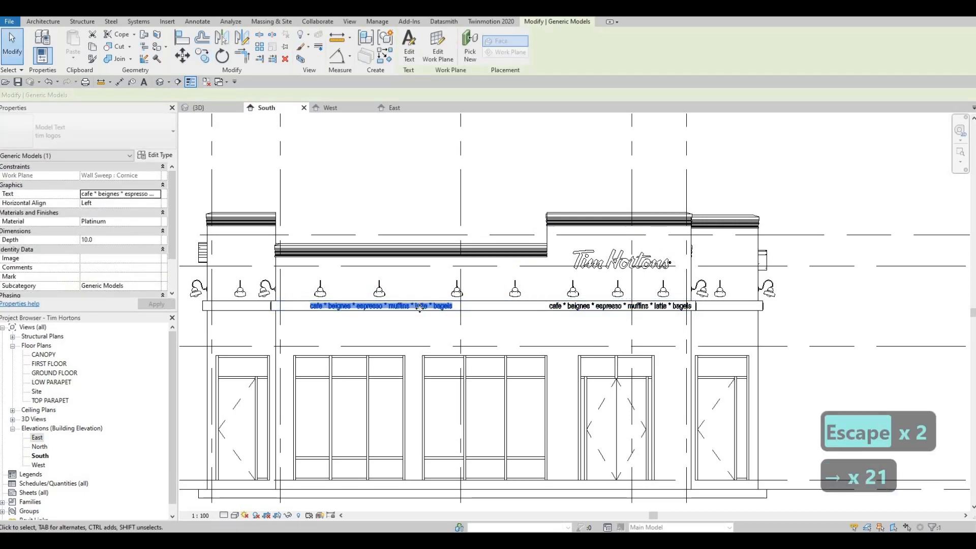
{"action": "key", "text": "Right"}
{"action": "key", "text": "Right"}
{"action": "key", "text": "Right"}
{"action": "key", "text": "Right"}
{"action": "key", "text": "Right"}
{"action": "key", "text": "Right"}
{"action": "key", "text": "Right"}
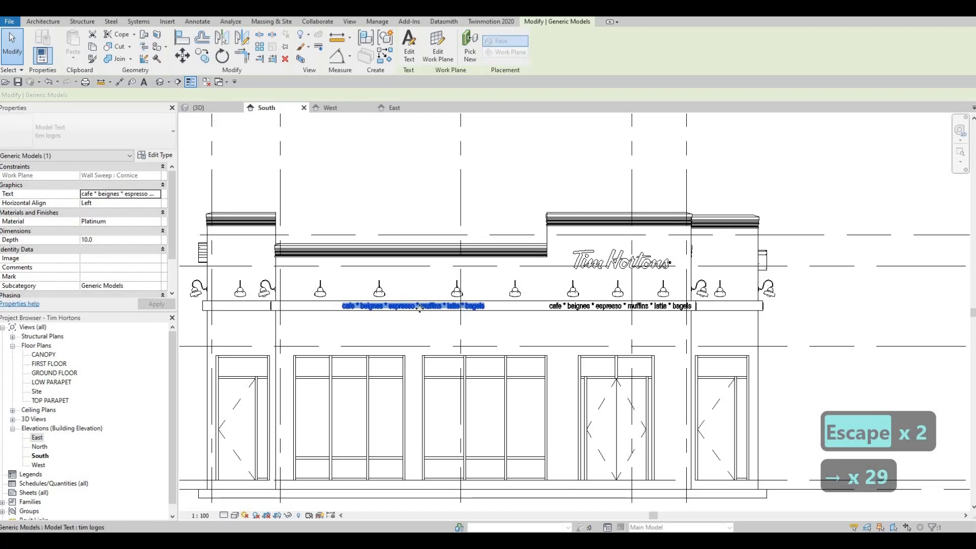
{"action": "key", "text": "Right"}
{"action": "key", "text": "Right"}
{"action": "key", "text": "Escape"}
{"action": "key", "text": "Escape"}
{"action": "middle_click_drag", "start_coordinate": [621, 307], "coordinate": [577, 309]}
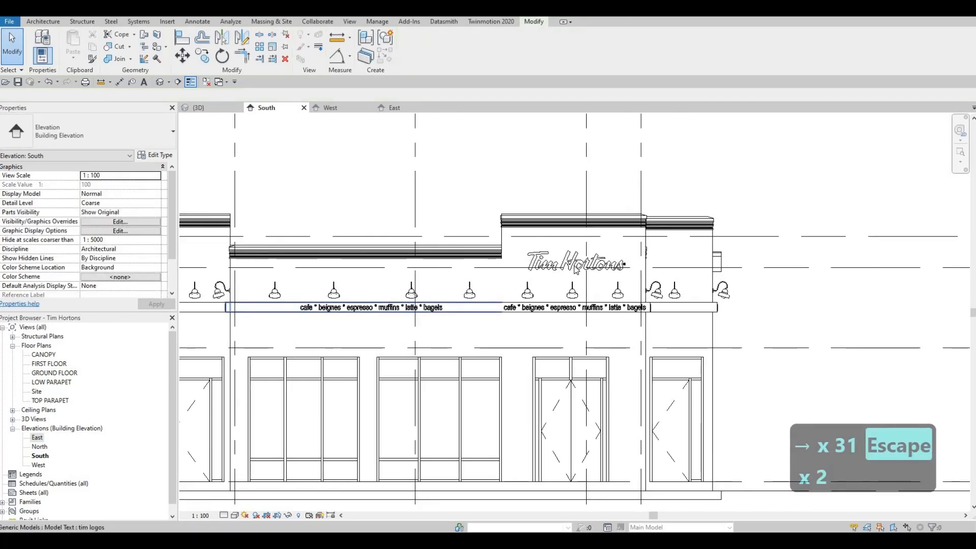
{"action": "key", "text": "a"}
{"action": "key", "text": "l"}
{"action": "key", "text": "l"}
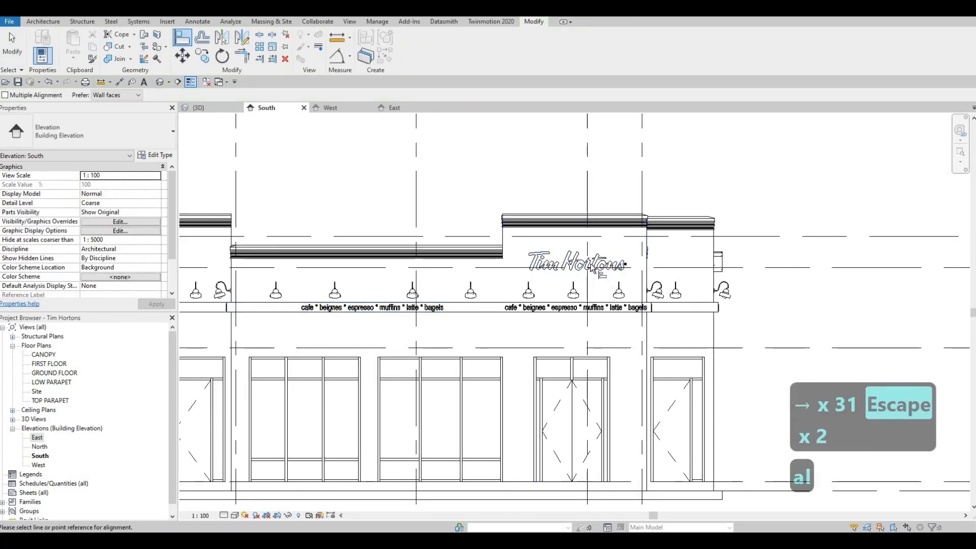
{"action": "scroll", "coordinate": [578, 252], "scroll_direction": "up", "scroll_amount": 3}
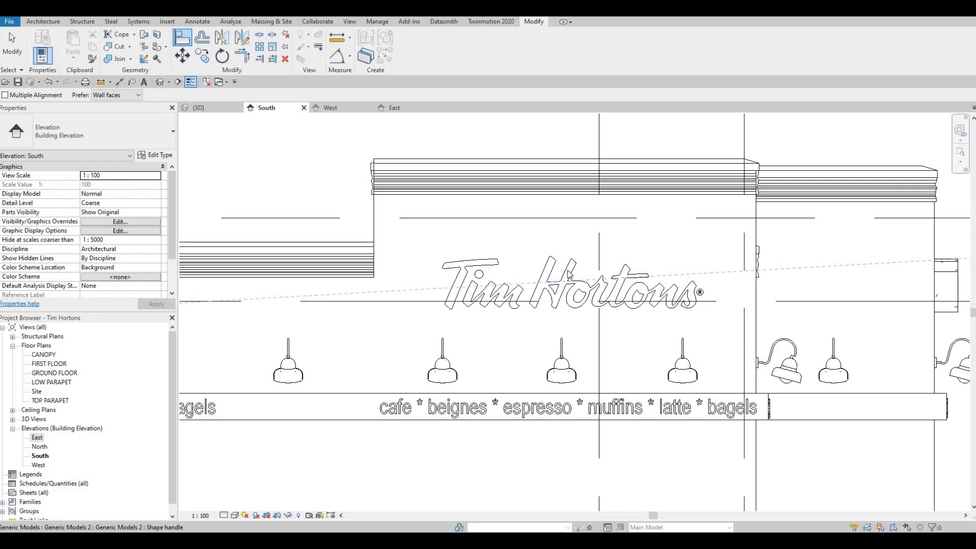
{"action": "key", "text": "Escape"}
{"action": "key", "text": "Escape"}
{"action": "scroll", "coordinate": [704, 272], "scroll_direction": "down", "scroll_amount": 1}
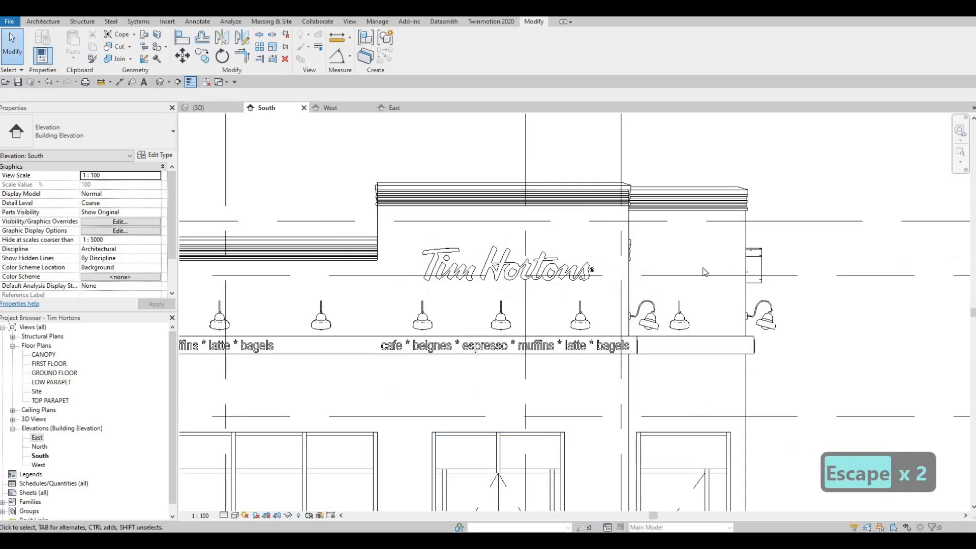
Step: Adjust the height of the Tim Hortons signs projecting from both side faces to an elevation of 40 mm from level
{"action": "scroll", "coordinate": [808, 272], "scroll_direction": "down", "scroll_amount": 3}
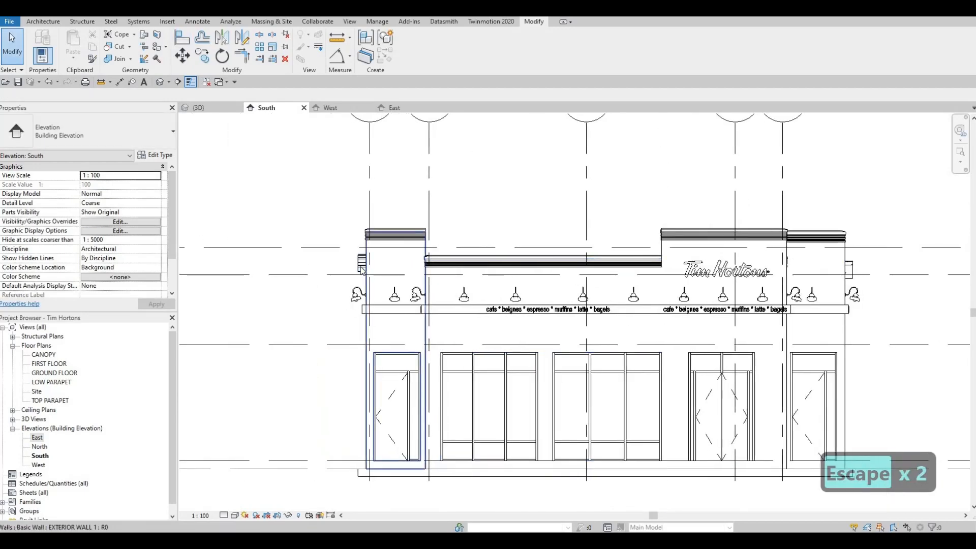
{"action": "left_click", "coordinate": [362, 270]}
{"action": "key", "text": "Escape"}
{"action": "left_click", "coordinate": [361, 264]}
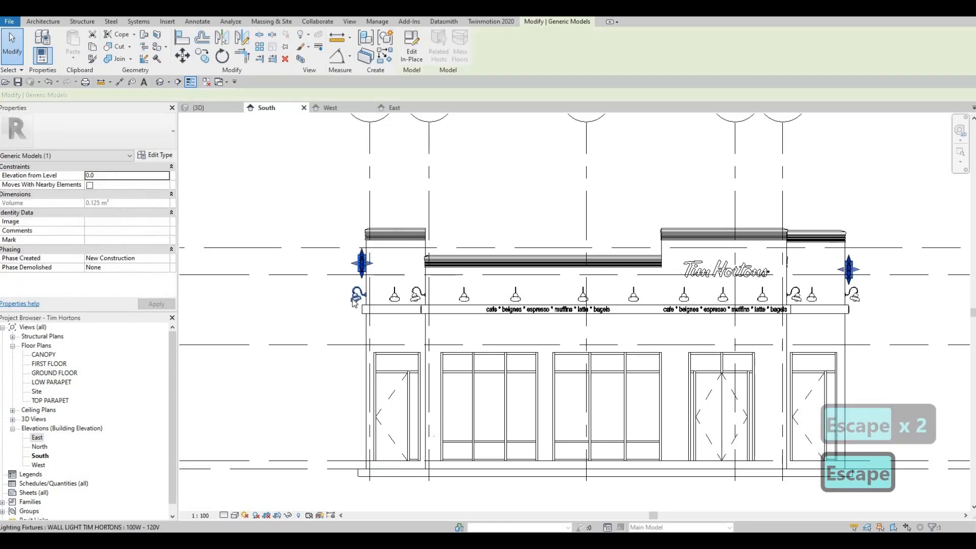
{"action": "key", "text": "Down"}
{"action": "key", "text": "Down"}
{"action": "key", "text": "Down"}
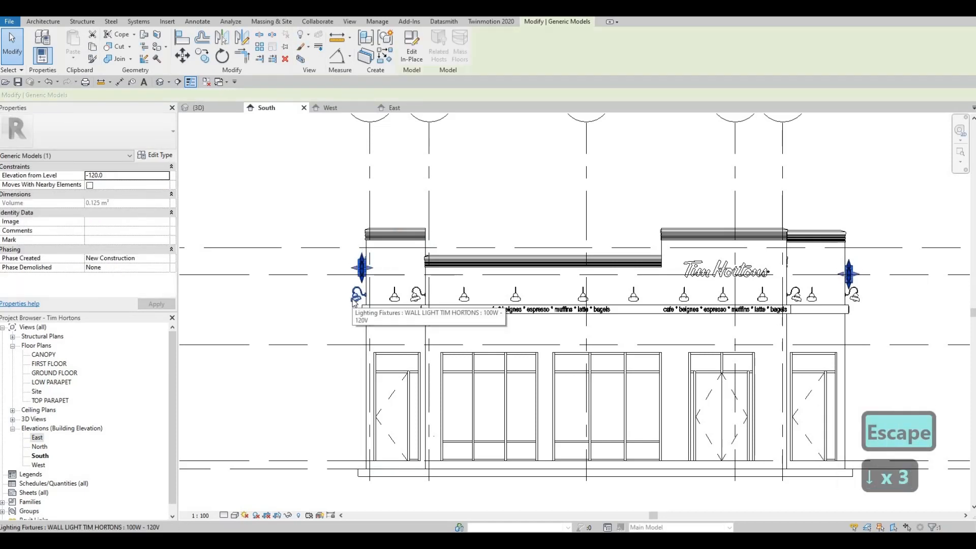
{"action": "key", "text": "Up"}
{"action": "key", "text": "Up"}
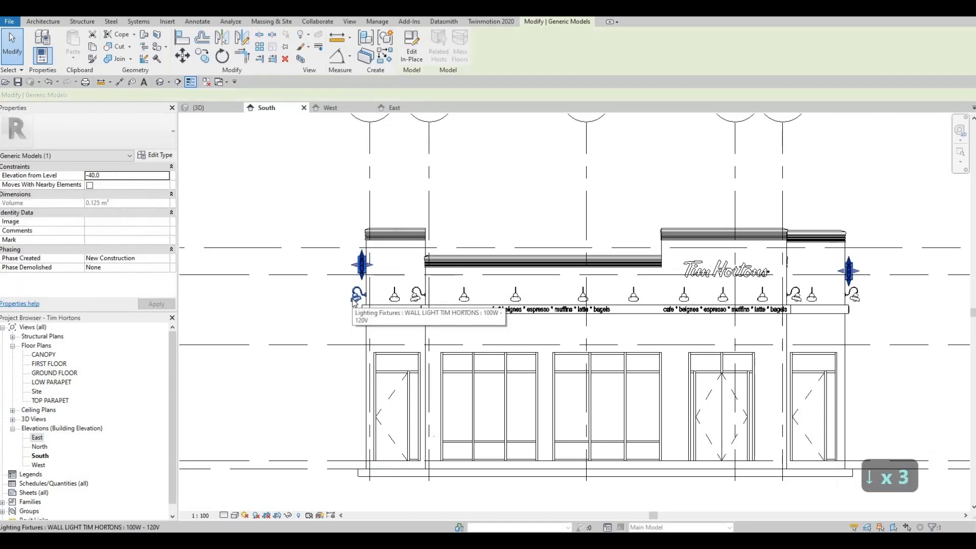
{"action": "key", "text": "Up"}
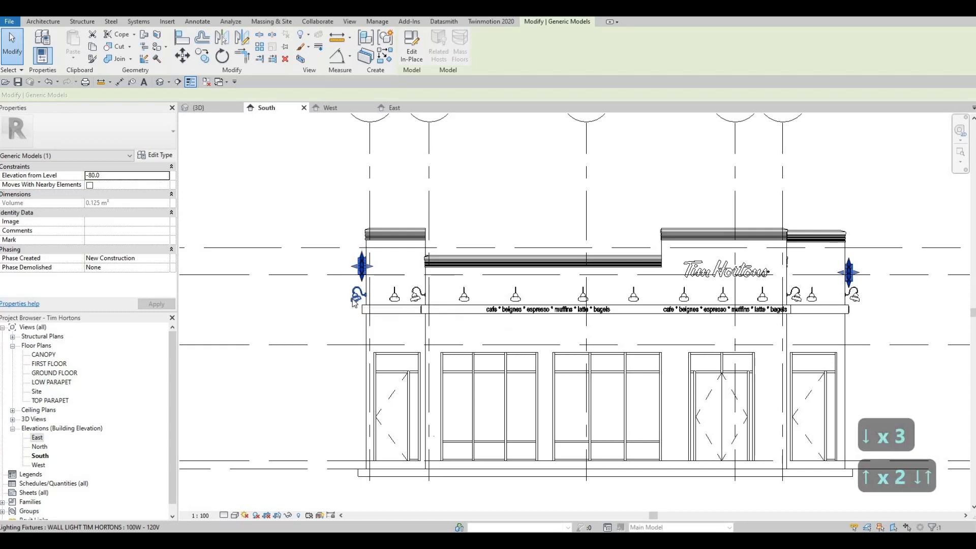
{"action": "key", "text": "Up"}
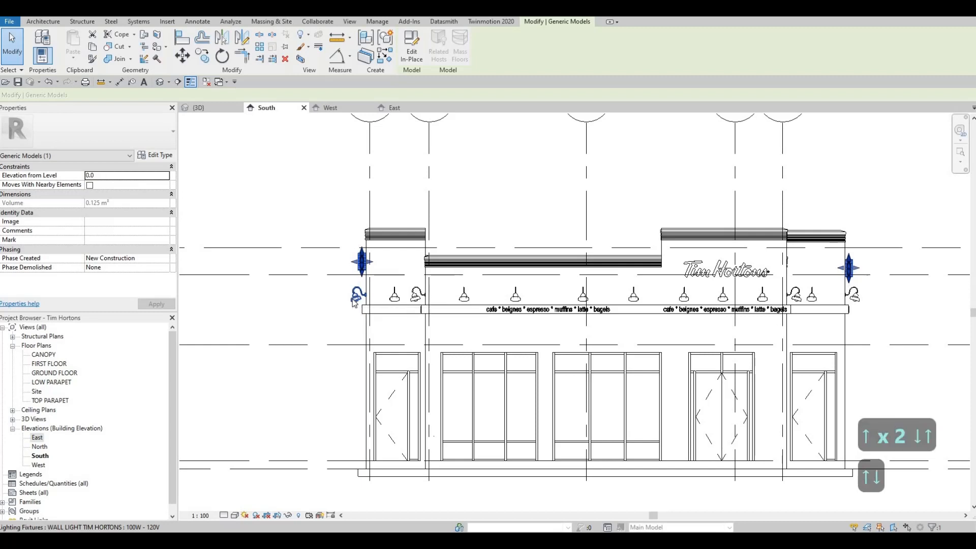
{"action": "key", "text": "Escape"}
{"action": "key", "text": "Escape"}
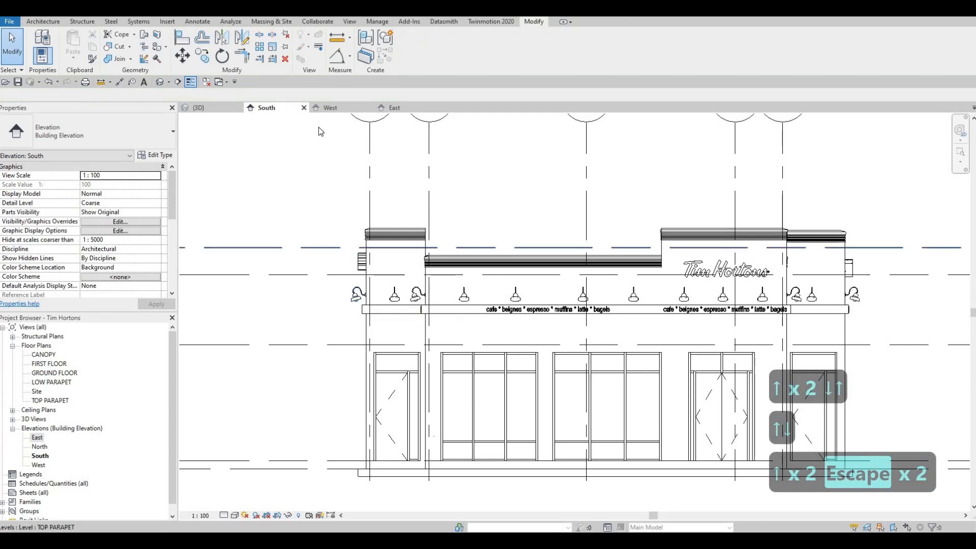
Step: In the west elevation, shift the Tim Hortons sign right and down to centre it on the orange volume, at elevation -80 mm
{"action": "scroll", "coordinate": [333, 253], "scroll_direction": "down", "scroll_amount": 1}
{"action": "left_click", "coordinate": [395, 108]}
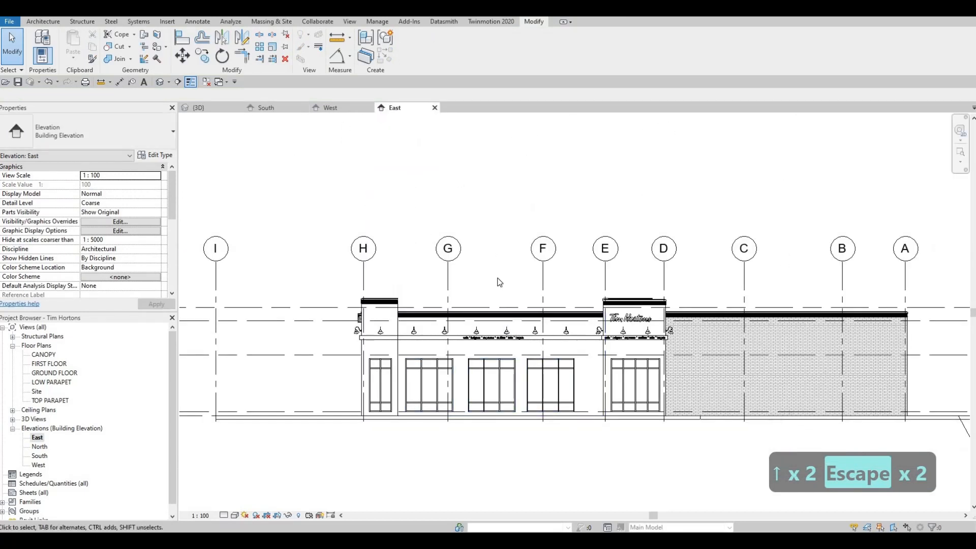
{"action": "key", "text": "ctrl+Tab"}
{"action": "scroll", "coordinate": [570, 318], "scroll_direction": "up", "scroll_amount": 5}
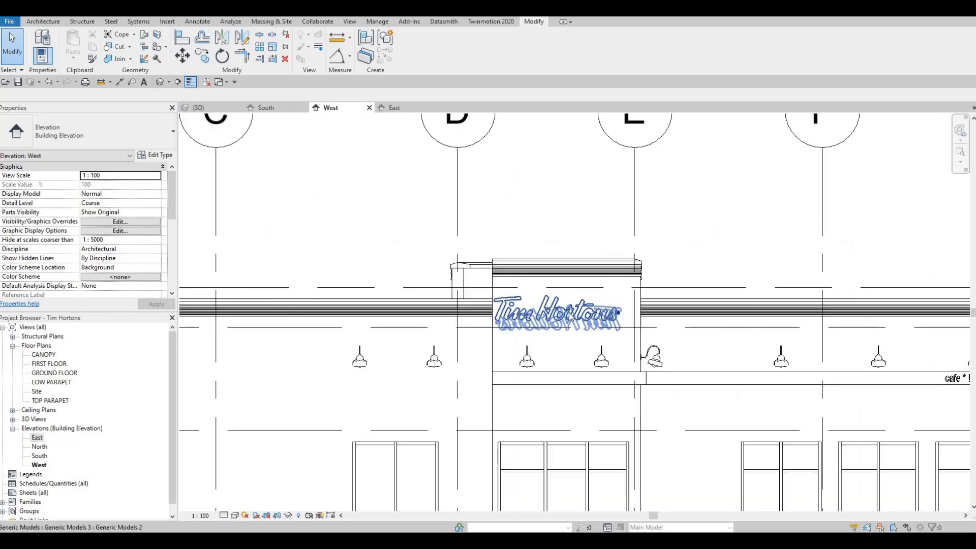
{"action": "left_click", "coordinate": [571, 318]}
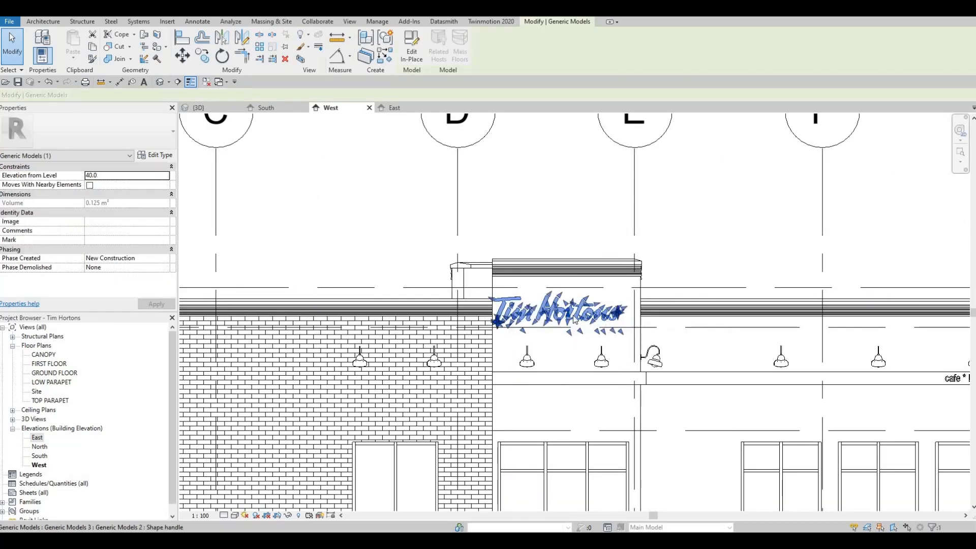
{"action": "key", "text": "Right"}
{"action": "key", "text": "Right"}
{"action": "key", "text": "Right"}
{"action": "key", "text": "Right"}
{"action": "key", "text": "Right"}
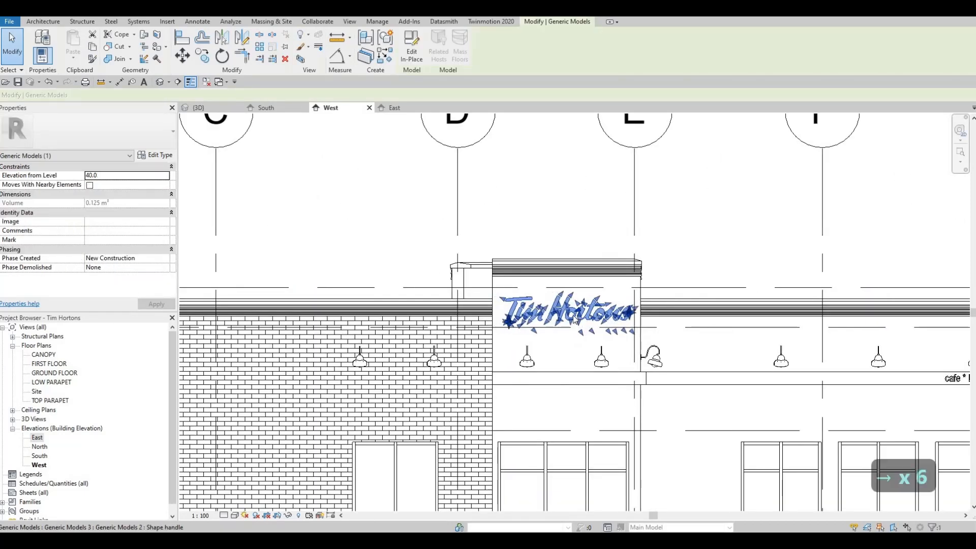
{"action": "key", "text": "Left"}
{"action": "key", "text": "Down"}
{"action": "key", "text": "Down"}
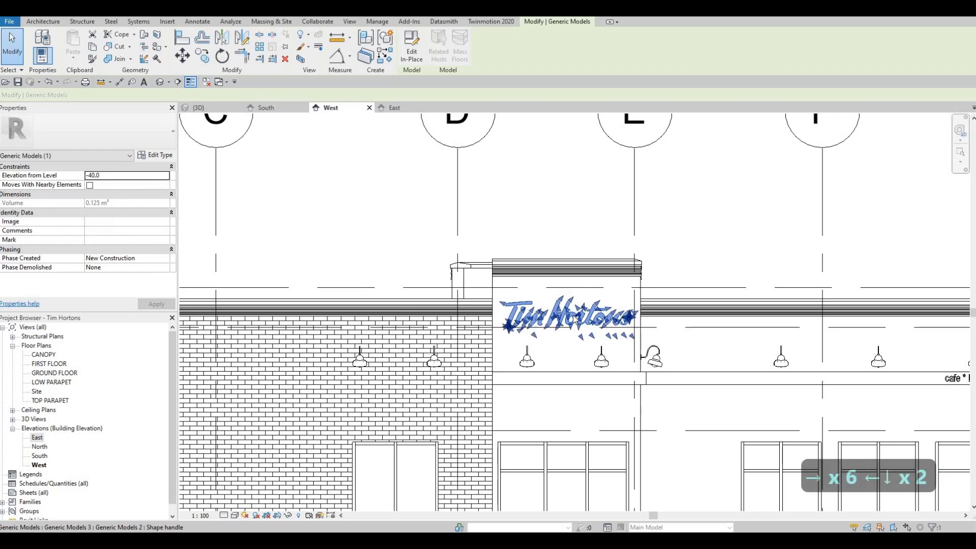
{"action": "key", "text": "Down"}
{"action": "key", "text": "Escape"}
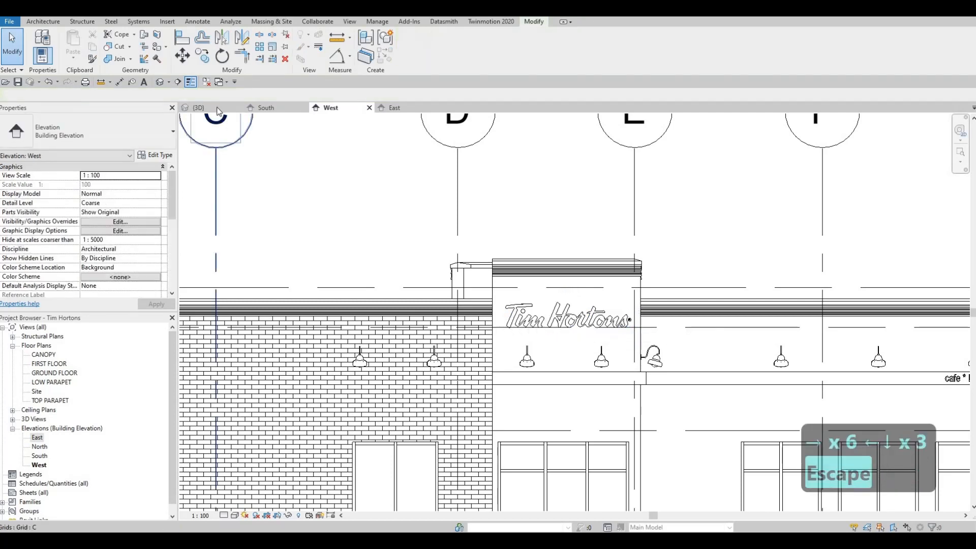
Step: Edit the Tim Hortons sign model in place in the 3D view, delete its extrusion on the east orange volume and finish the model
{"action": "left_click", "coordinate": [203, 108]}
{"action": "middle_click_drag", "start_coordinate": [377, 261], "coordinate": [689, 237], "text": "shift"}
{"action": "left_click", "coordinate": [690, 237]}
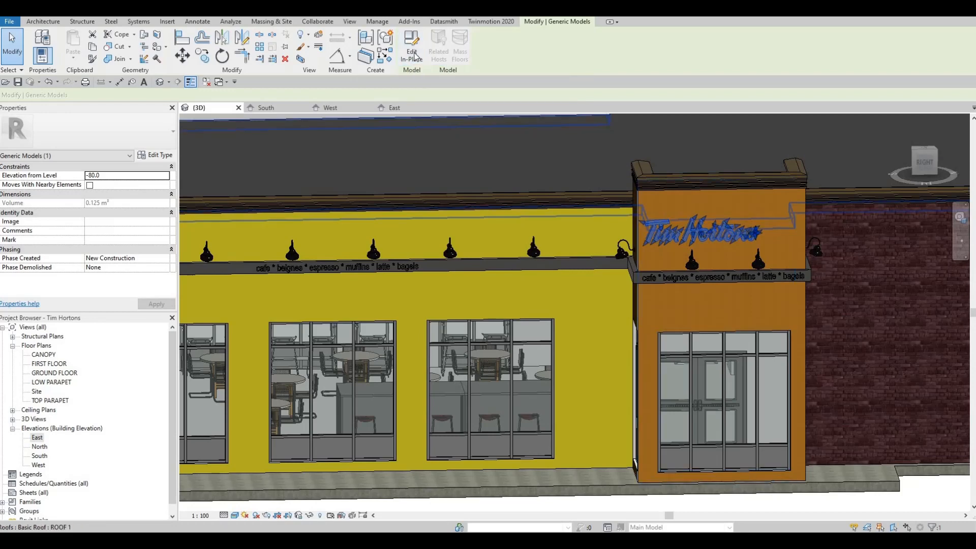
{"action": "double_click", "coordinate": [685, 221]}
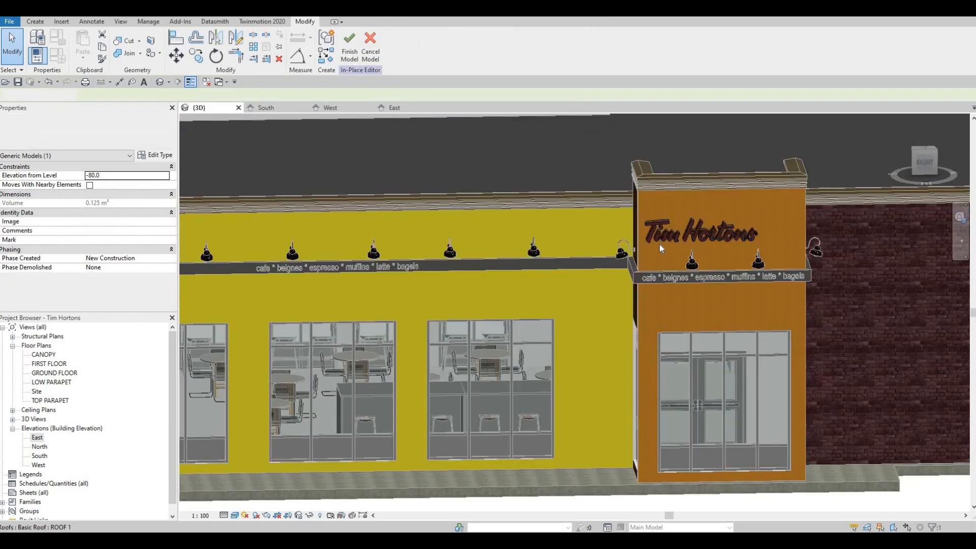
{"action": "left_click", "coordinate": [667, 245]}
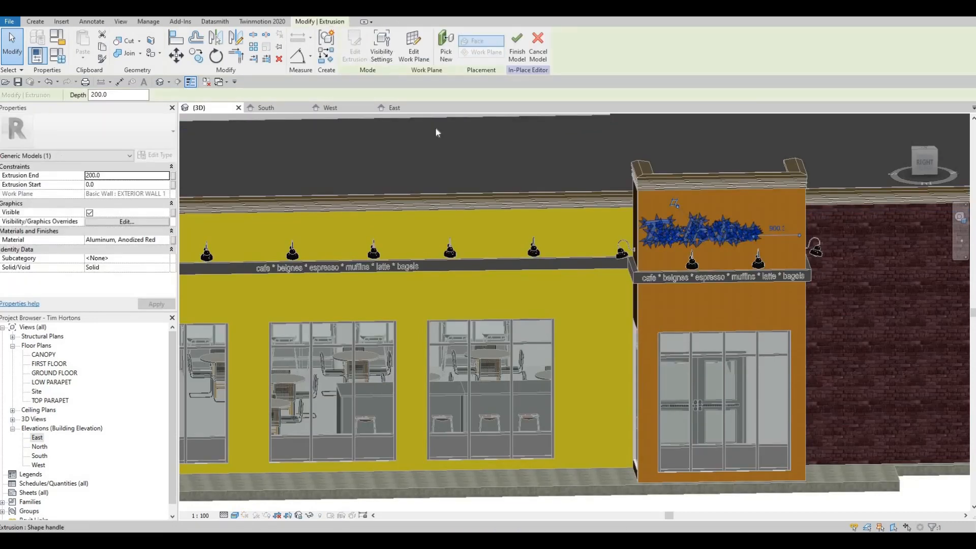
{"action": "key", "text": "Delete"}
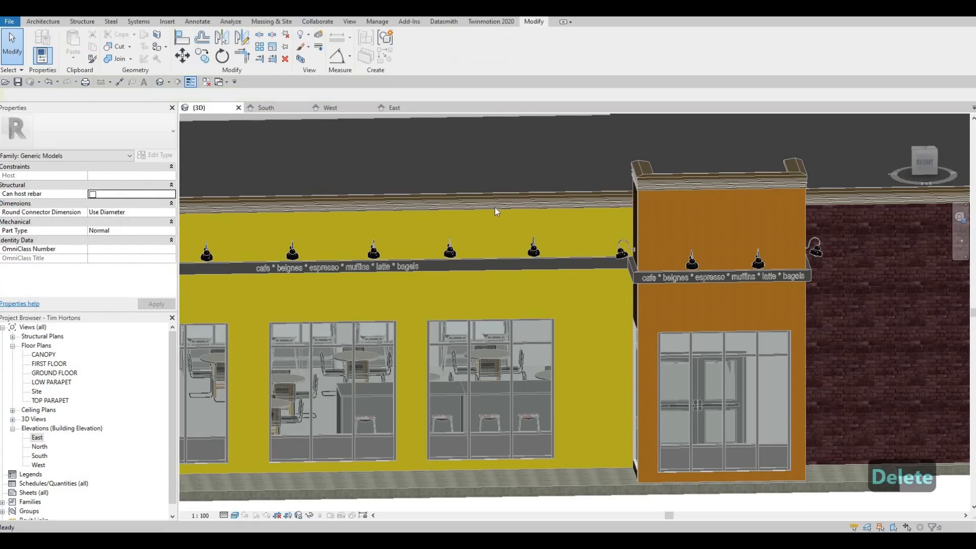
Step: Copy the Tim Hortons sign on the west orange volume beside the brick wall straight up on the same face
{"action": "middle_click_drag", "start_coordinate": [495, 207], "coordinate": [425, 212], "text": "shift"}
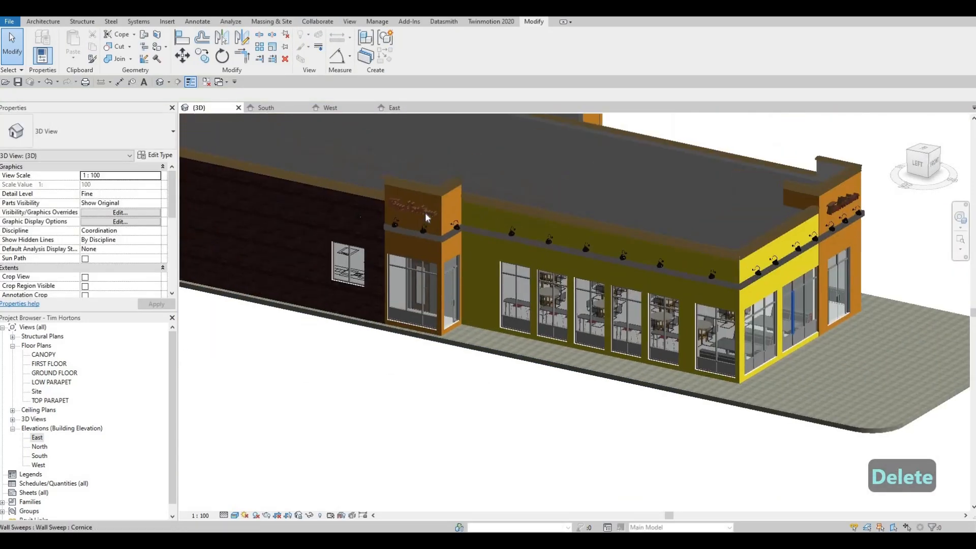
{"action": "left_click", "coordinate": [430, 214]}
{"action": "scroll", "coordinate": [427, 213], "scroll_direction": "up", "scroll_amount": 2}
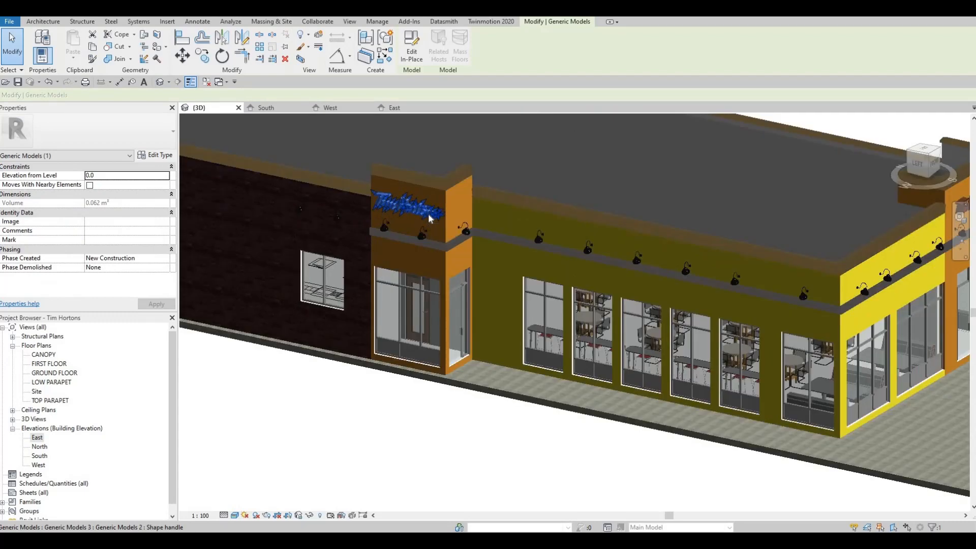
{"action": "key", "text": "c"}
{"action": "key", "text": "o"}
{"action": "left_click", "coordinate": [420, 211]}
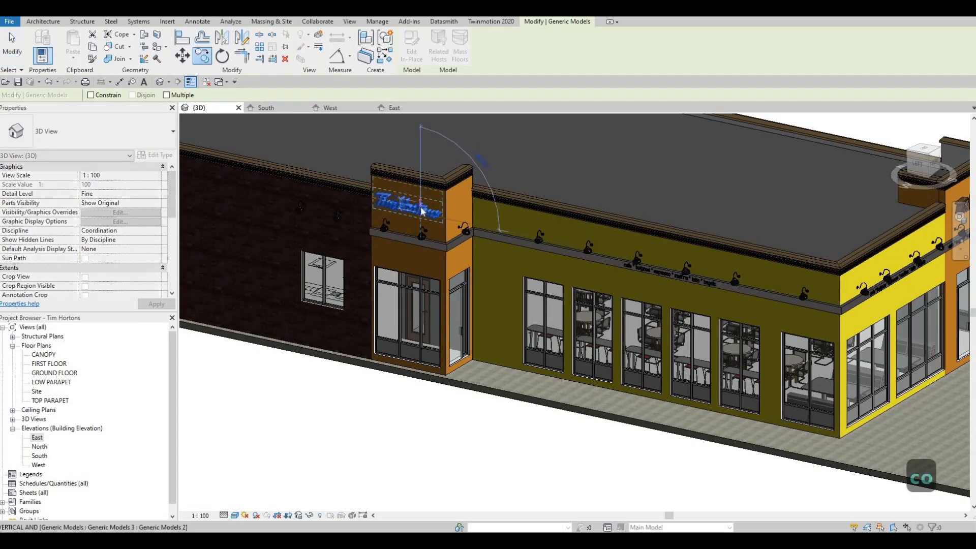
{"action": "left_click", "coordinate": [417, 196]}
{"action": "key", "text": "Escape"}
{"action": "key", "text": "Escape"}
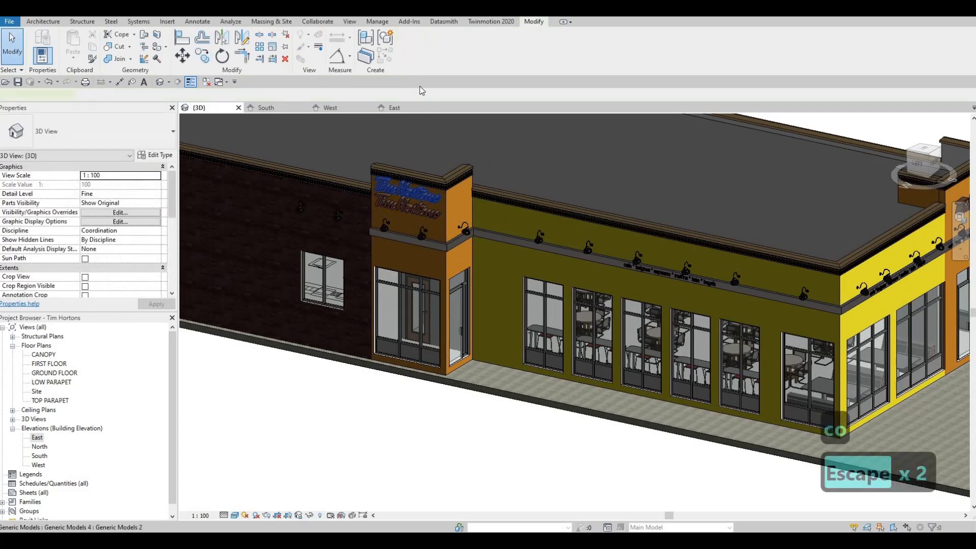
Step: Edit the upper Tim Hortons sign copy in place, rehost its extrusion on the front face of the east orange volume and finish the model
{"action": "double_click", "coordinate": [392, 186]}
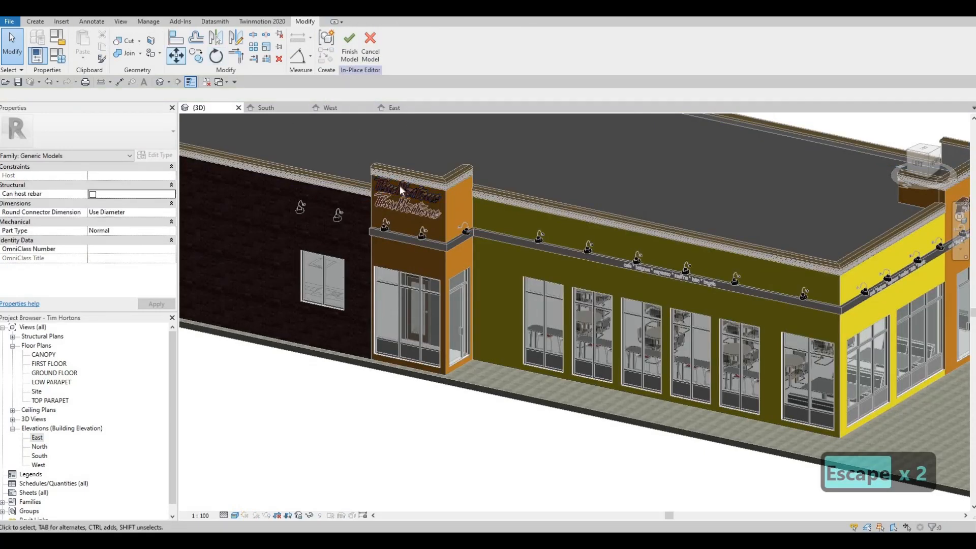
{"action": "left_click", "coordinate": [399, 185]}
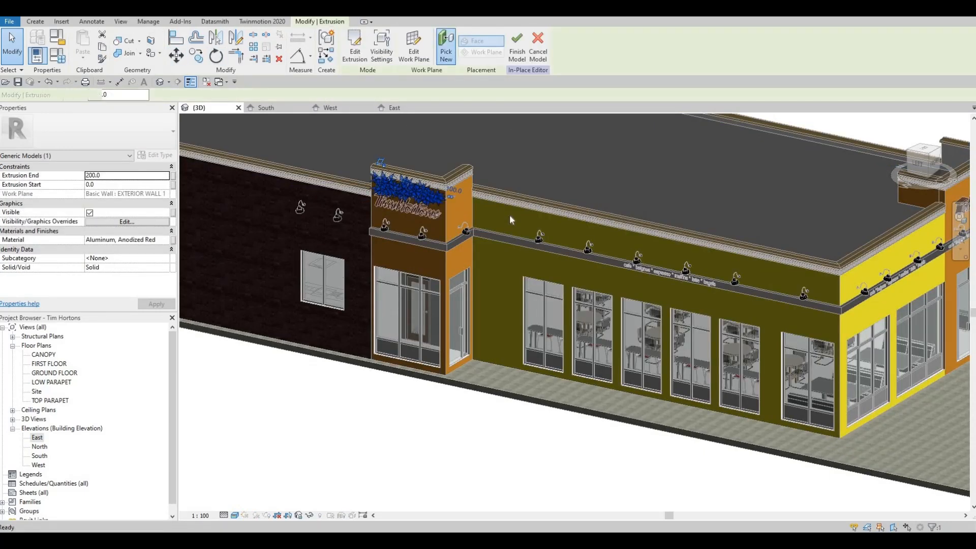
{"action": "middle_click_drag", "start_coordinate": [536, 202], "coordinate": [507, 196], "text": "shift"}
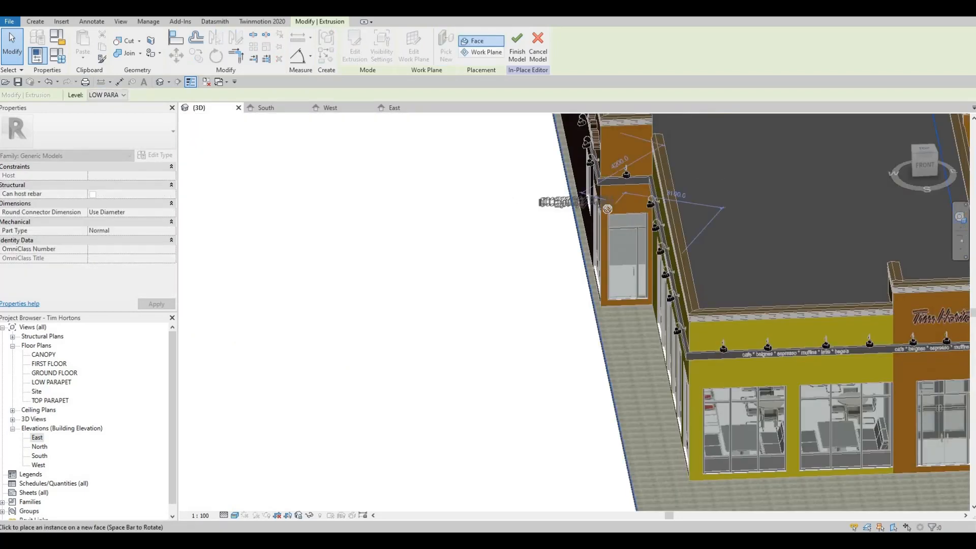
{"action": "middle_click_drag", "start_coordinate": [607, 209], "coordinate": [627, 256], "text": "shift"}
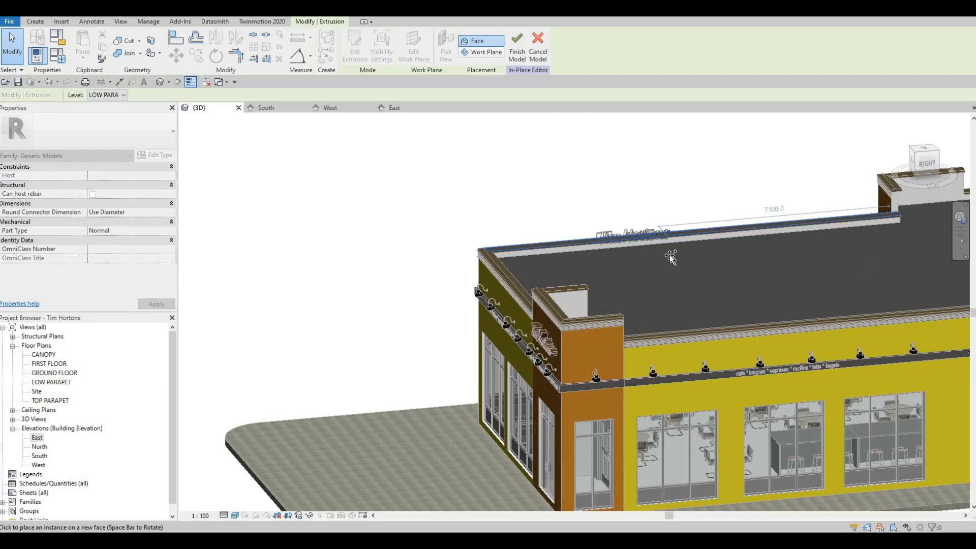
{"action": "middle_click_drag", "start_coordinate": [621, 270], "coordinate": [477, 242]}
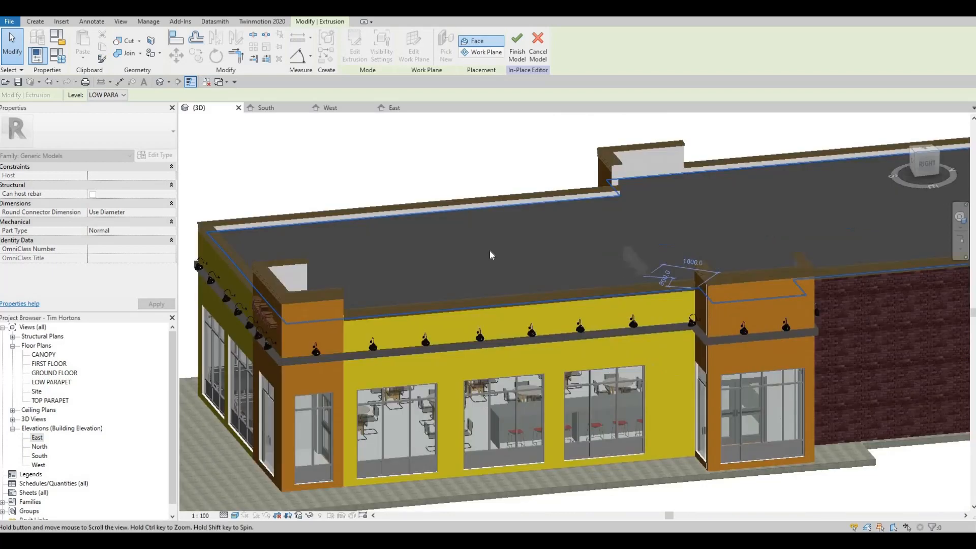
{"action": "middle_click_drag", "start_coordinate": [693, 285], "coordinate": [511, 260]}
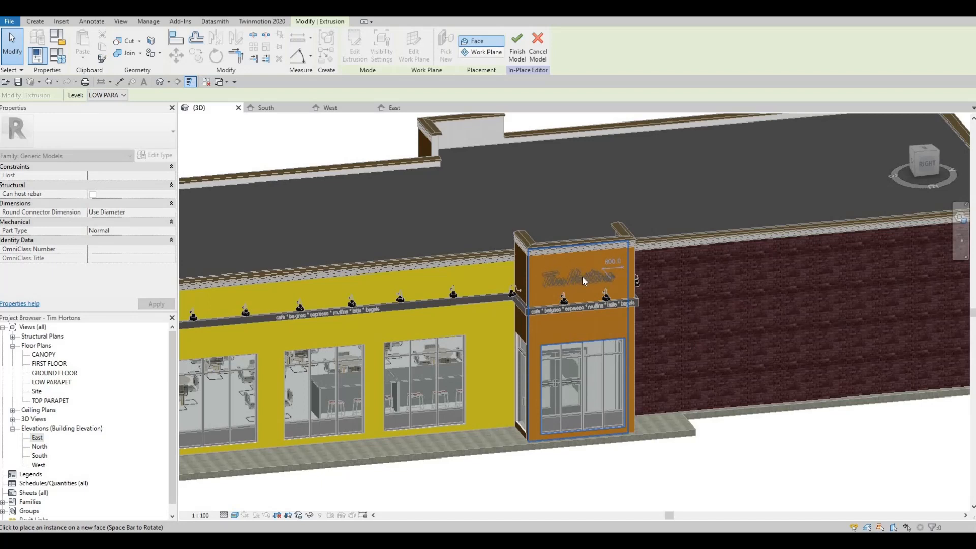
{"action": "left_click", "coordinate": [579, 275]}
{"action": "key", "text": "Escape"}
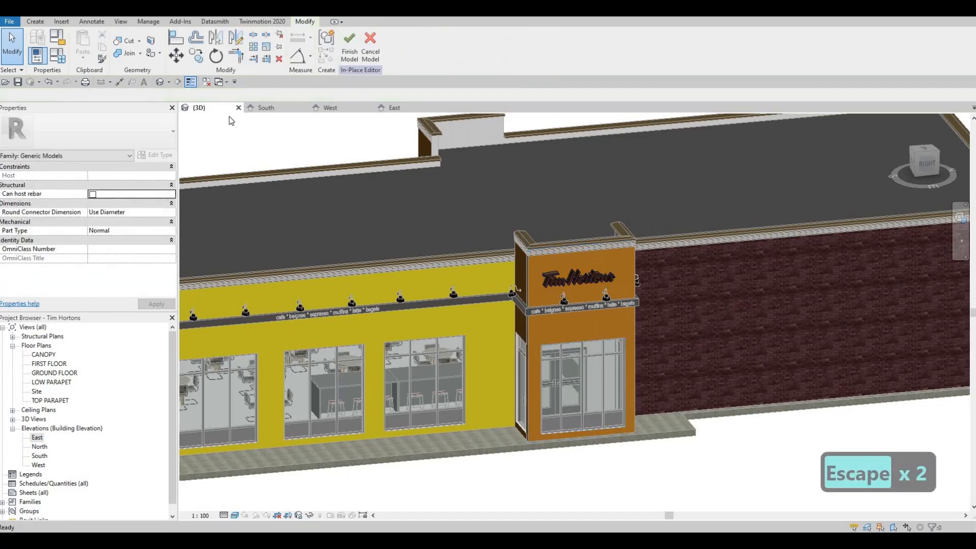
Step: In the west elevation, shift the "cafe * beignes * espresso..." cornice text left to centre it above the third window of the yellow facade
{"action": "left_click", "coordinate": [267, 108]}
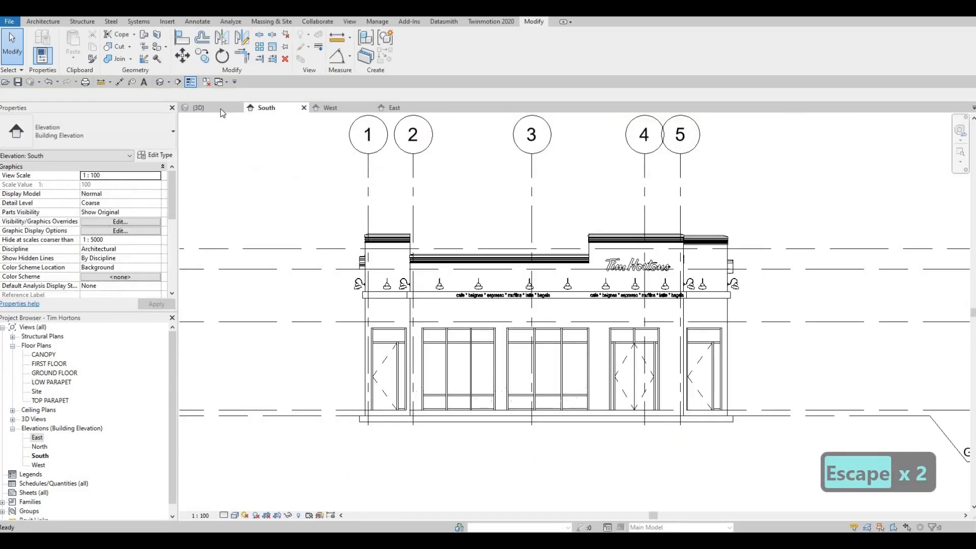
{"action": "key", "text": "ctrl+Tab"}
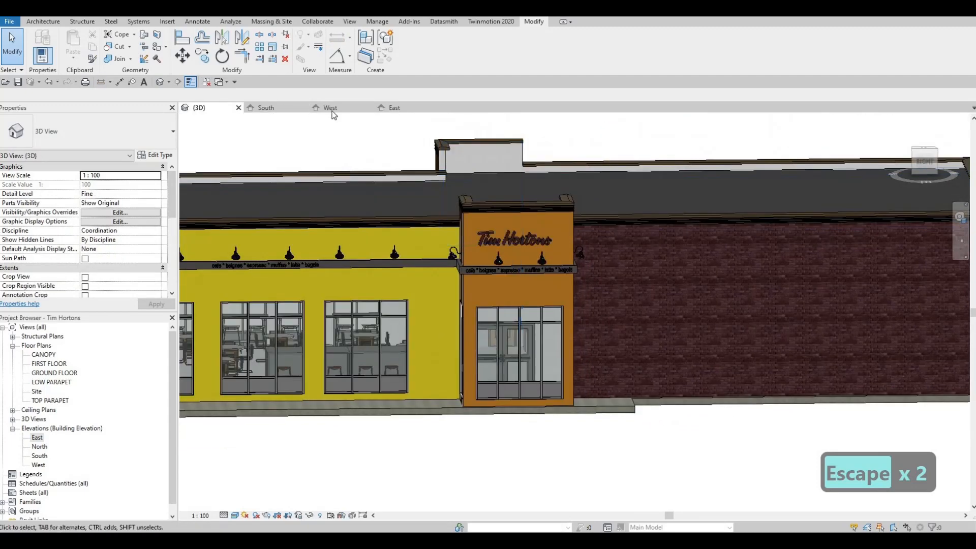
{"action": "left_click", "coordinate": [335, 107]}
{"action": "middle_click_drag", "start_coordinate": [427, 192], "coordinate": [367, 143]}
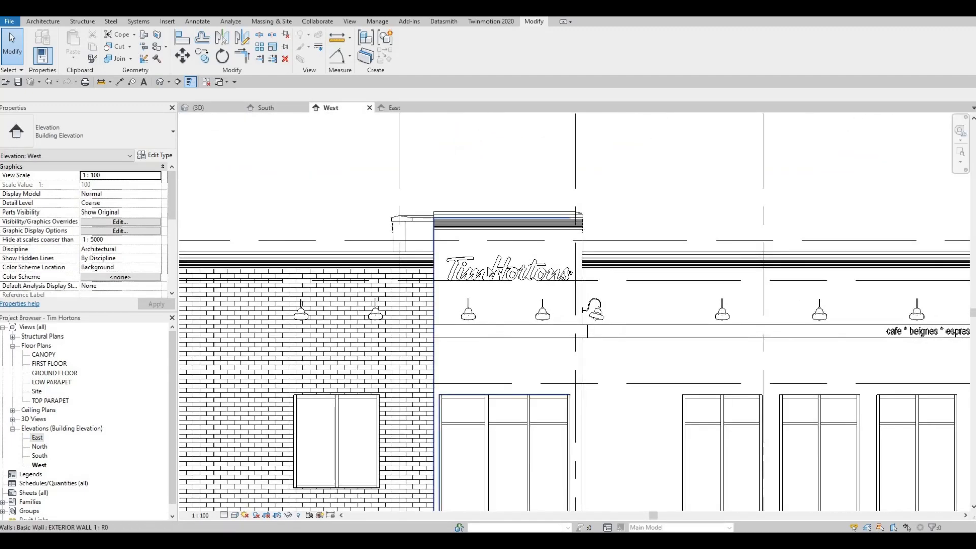
{"action": "left_click", "coordinate": [486, 279]}
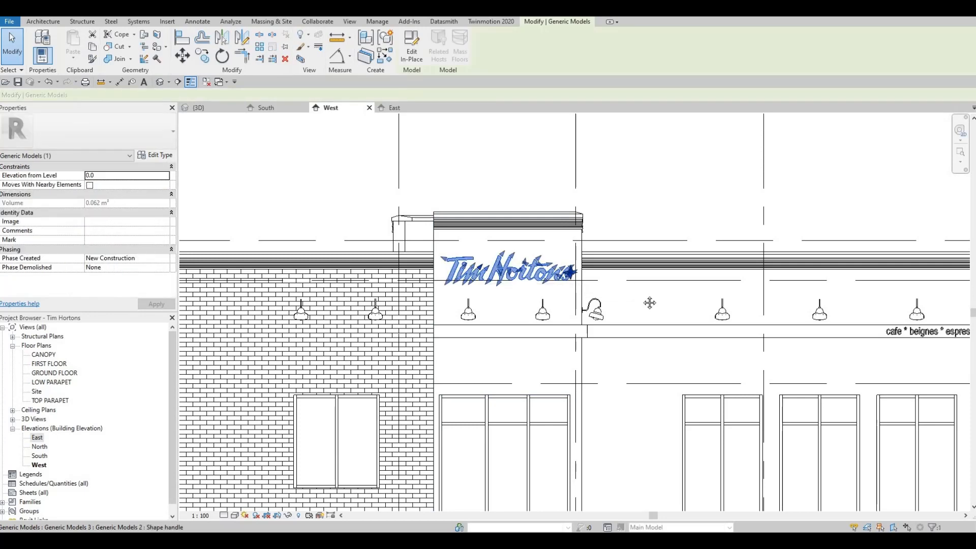
{"action": "scroll", "coordinate": [487, 278], "scroll_direction": "down", "scroll_amount": 2}
{"action": "middle_click_drag", "start_coordinate": [552, 310], "coordinate": [410, 266]}
{"action": "scroll", "coordinate": [409, 265], "scroll_direction": "down", "scroll_amount": 1}
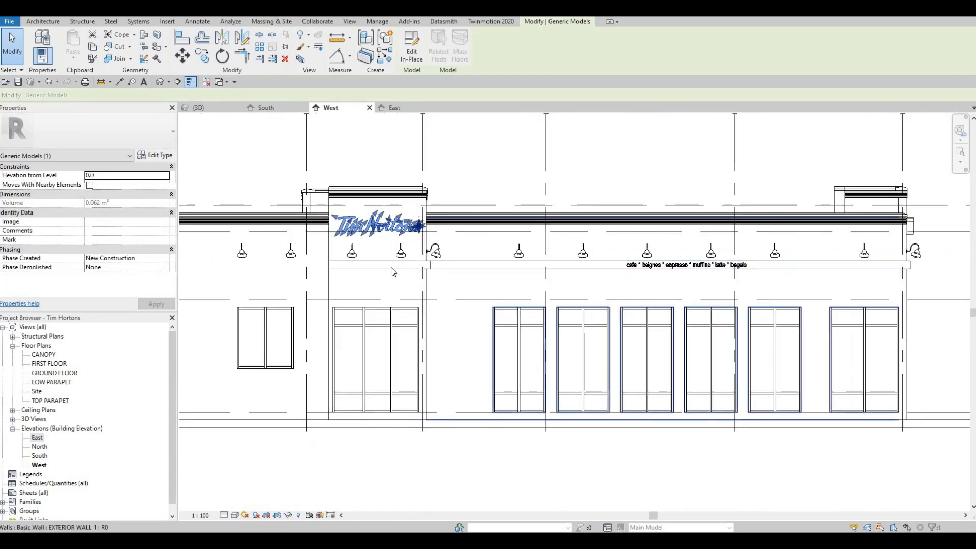
{"action": "left_click", "coordinate": [669, 267]}
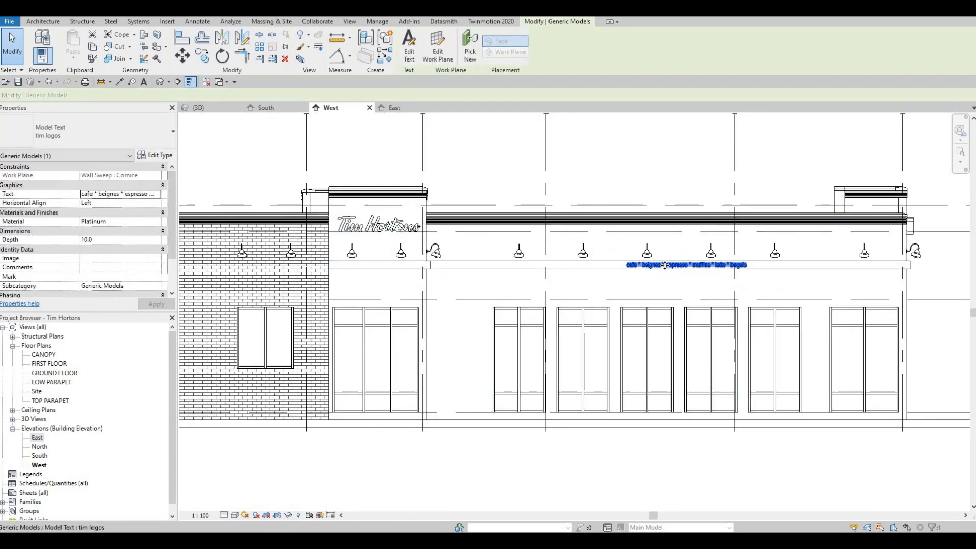
{"action": "key", "text": "Left"}
{"action": "key", "text": "Left"}
{"action": "key", "text": "Left"}
{"action": "key", "text": "Left"}
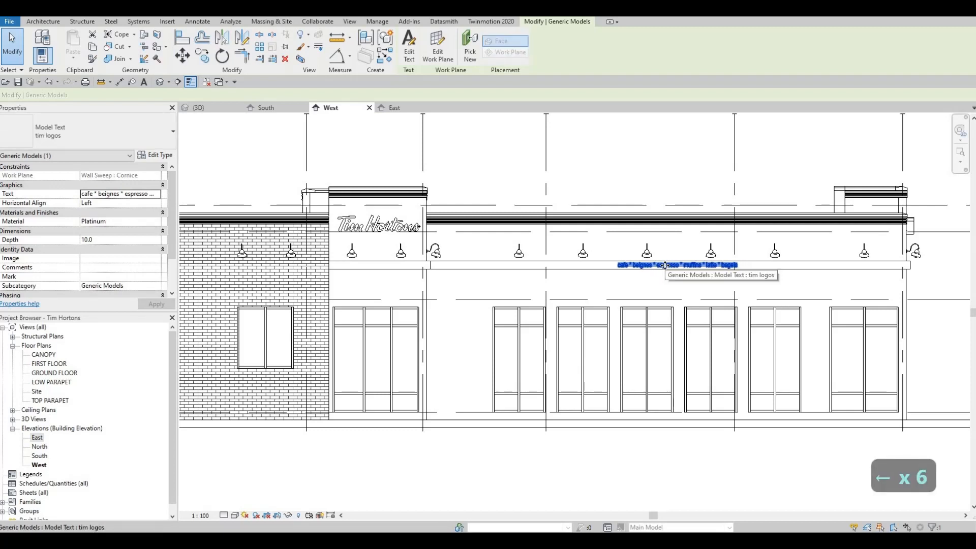
{"action": "key", "text": "Right"}
{"action": "key", "text": "Right"}
{"action": "key", "text": "Right"}
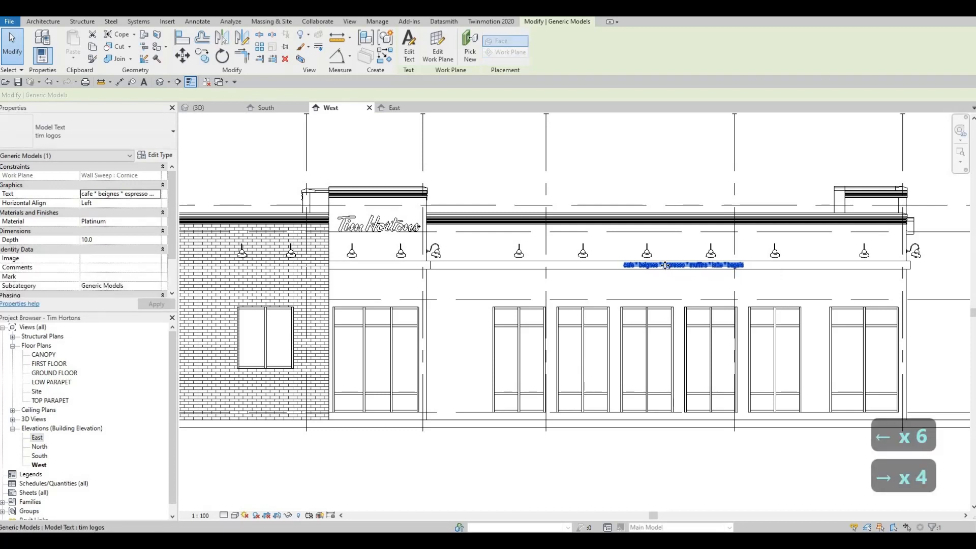
{"action": "key", "text": "Escape"}
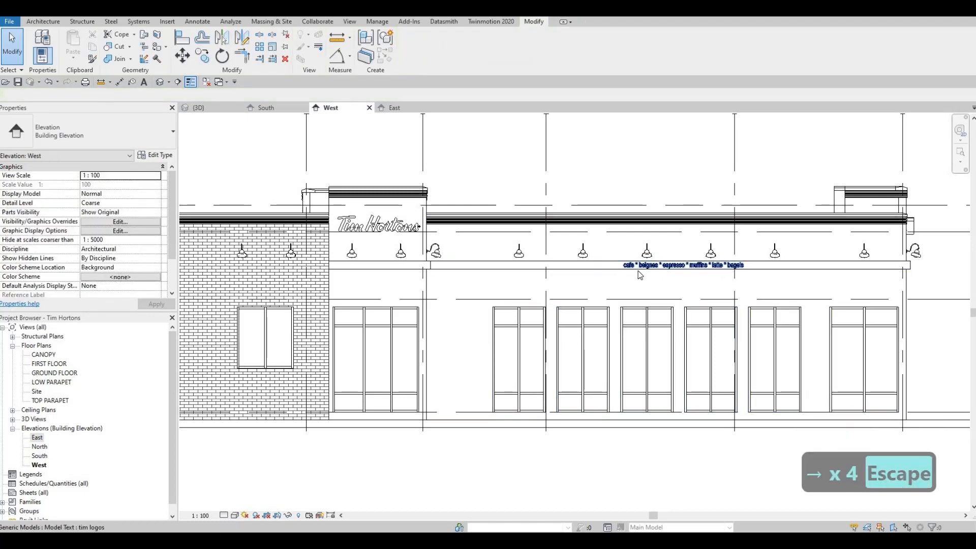
{"action": "left_click", "coordinate": [639, 274]}
{"action": "scroll", "coordinate": [639, 272], "scroll_direction": "up", "scroll_amount": 2}
{"action": "key", "text": "Left"}
{"action": "key", "text": "Left"}
{"action": "key", "text": "Left"}
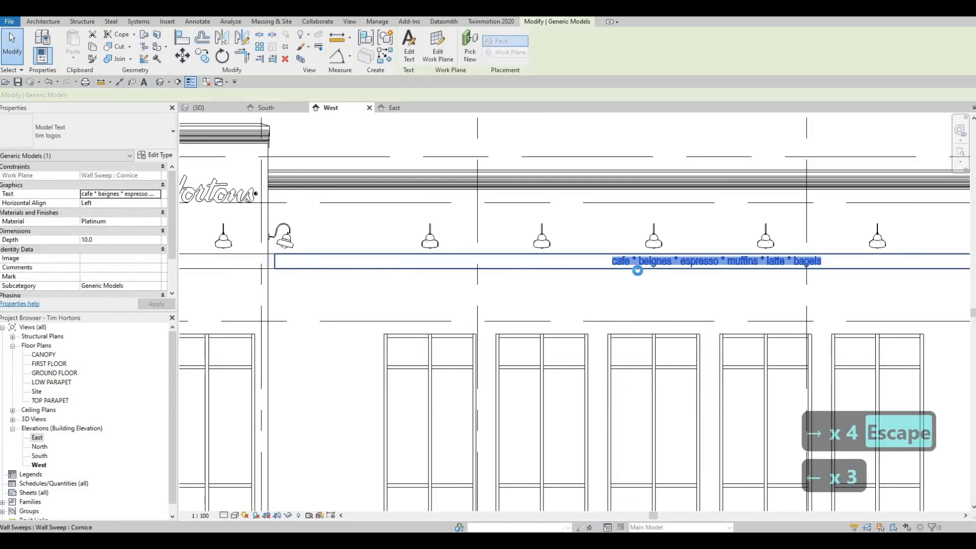
{"action": "key", "text": "Left"}
{"action": "key", "text": "Left"}
{"action": "key", "text": "Left"}
{"action": "key", "text": "Left"}
{"action": "key", "text": "Left"}
{"action": "key", "text": "Left"}
{"action": "key", "text": "Left"}
{"action": "key", "text": "Left"}
{"action": "key", "text": "Left"}
{"action": "key", "text": "Left"}
{"action": "key", "text": "Left"}
{"action": "key", "text": "Left"}
{"action": "key", "text": "Left"}
{"action": "key", "text": "Left"}
{"action": "key", "text": "Left"}
{"action": "key", "text": "Left"}
{"action": "key", "text": "Left"}
{"action": "key", "text": "Left"}
{"action": "key", "text": "Left"}
{"action": "key", "text": "Left"}
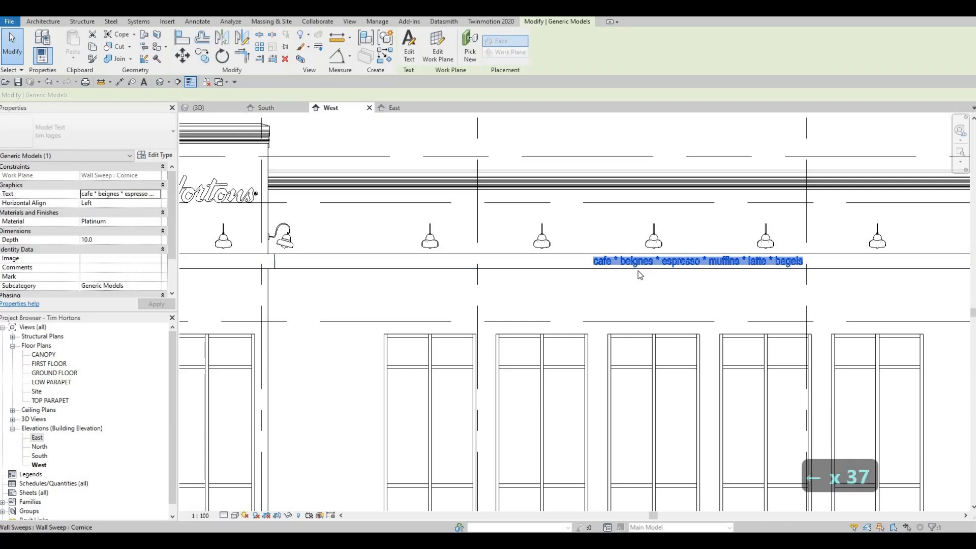
{"action": "key", "text": "Left"}
{"action": "key", "text": "Left"}
{"action": "key", "text": "Left"}
{"action": "key", "text": "Left"}
{"action": "key", "text": "Left"}
{"action": "key", "text": "Left"}
{"action": "key", "text": "Left"}
{"action": "key", "text": "Left"}
{"action": "key", "text": "Left"}
{"action": "key", "text": "Left"}
{"action": "key", "text": "Left"}
{"action": "key", "text": "Left"}
{"action": "key", "text": "Left"}
{"action": "key", "text": "Left"}
{"action": "key", "text": "Left"}
{"action": "key", "text": "Left"}
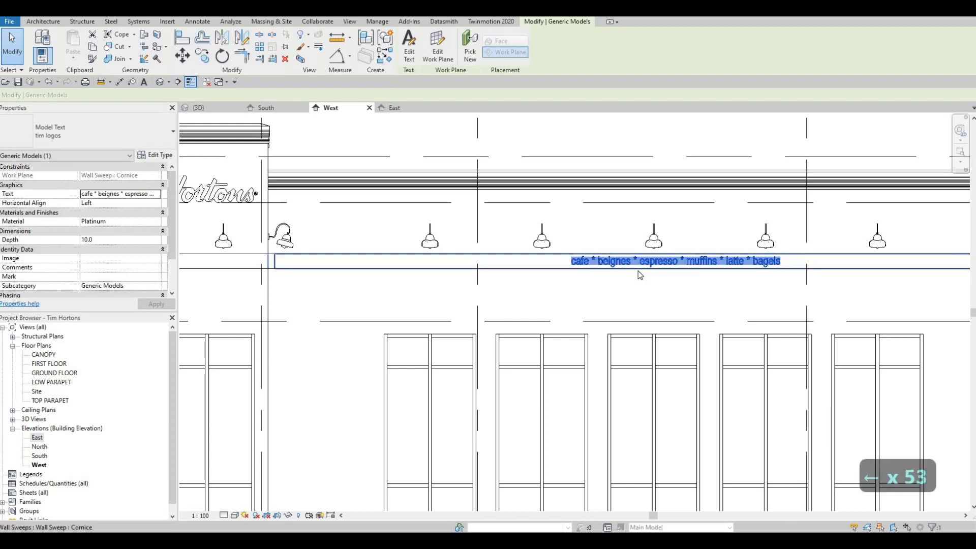
{"action": "key", "text": "Left"}
{"action": "key", "text": "Left"}
{"action": "key", "text": "Left"}
{"action": "key", "text": "Left"}
{"action": "key", "text": "Left"}
{"action": "key", "text": "Left"}
{"action": "key", "text": "Left"}
{"action": "key", "text": "Left"}
{"action": "key", "text": "Left"}
{"action": "key", "text": "Left"}
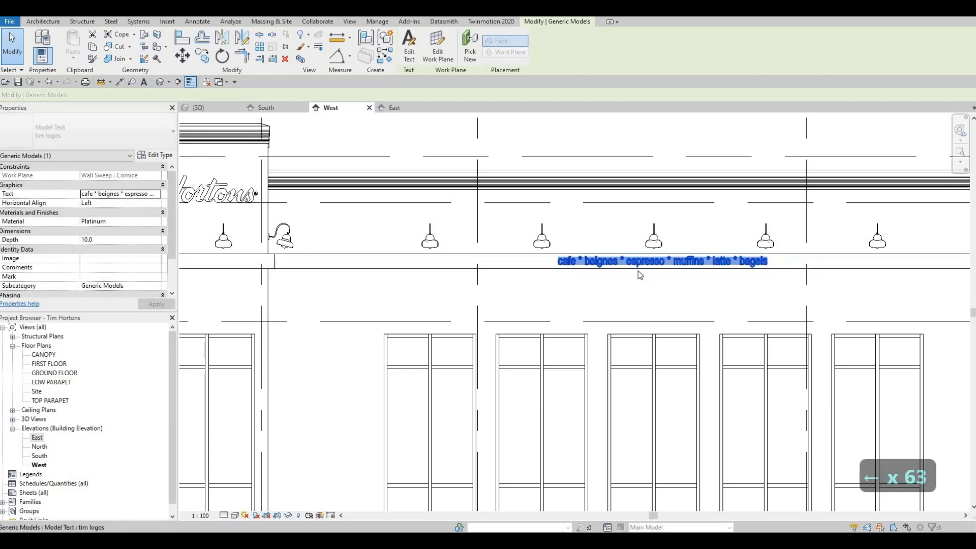
{"action": "key", "text": "Left"}
{"action": "key", "text": "Left"}
{"action": "key", "text": "Left"}
{"action": "key", "text": "Left"}
{"action": "key", "text": "Left"}
{"action": "key", "text": "Left"}
{"action": "key", "text": "Left"}
{"action": "key", "text": "Left"}
{"action": "key", "text": "Left"}
{"action": "key", "text": "Left"}
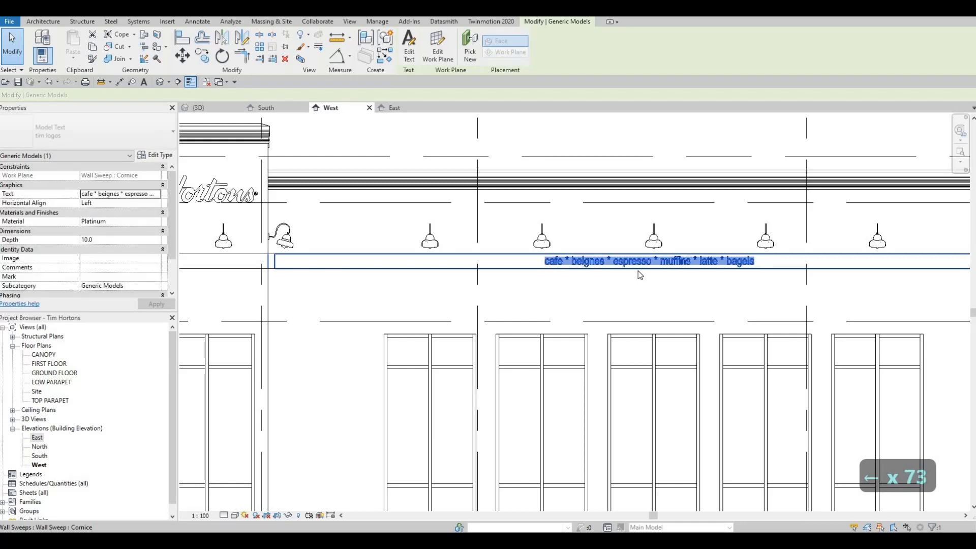
{"action": "key", "text": "Left"}
{"action": "key", "text": "Tab"}
{"action": "key", "text": "Tab"}
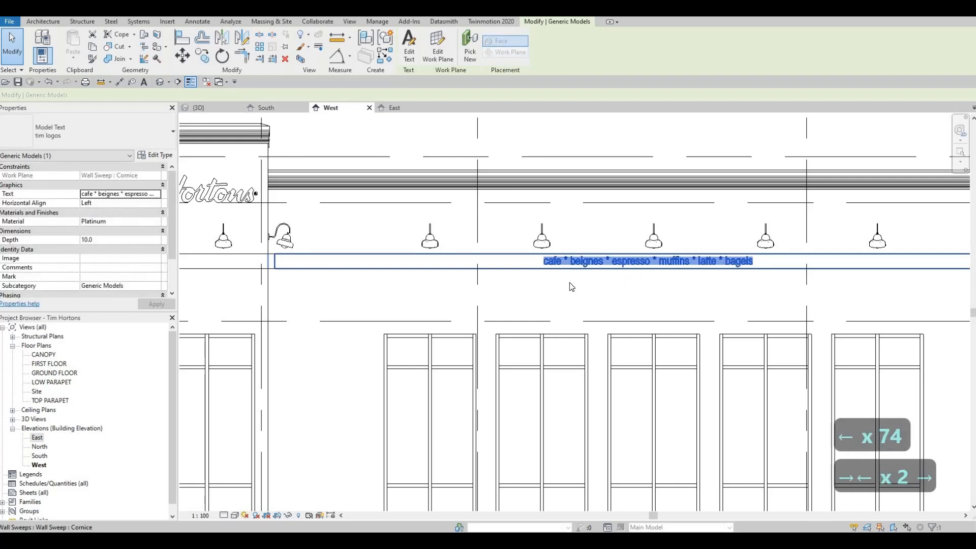
{"action": "key", "text": "Escape"}
{"action": "scroll", "coordinate": [635, 274], "scroll_direction": "down", "scroll_amount": 2}
{"action": "scroll", "coordinate": [475, 254], "scroll_direction": "down", "scroll_amount": 4}
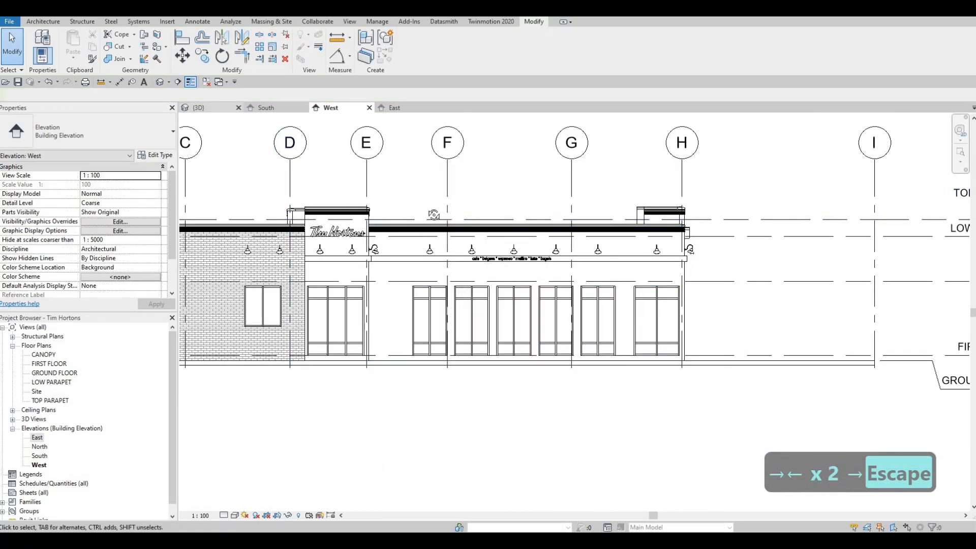
Step: In the east elevation, nudge the Tim Hortons sign right and up to centre it on the orange volume, at elevation 40 mm from level
{"action": "left_click", "coordinate": [206, 107]}
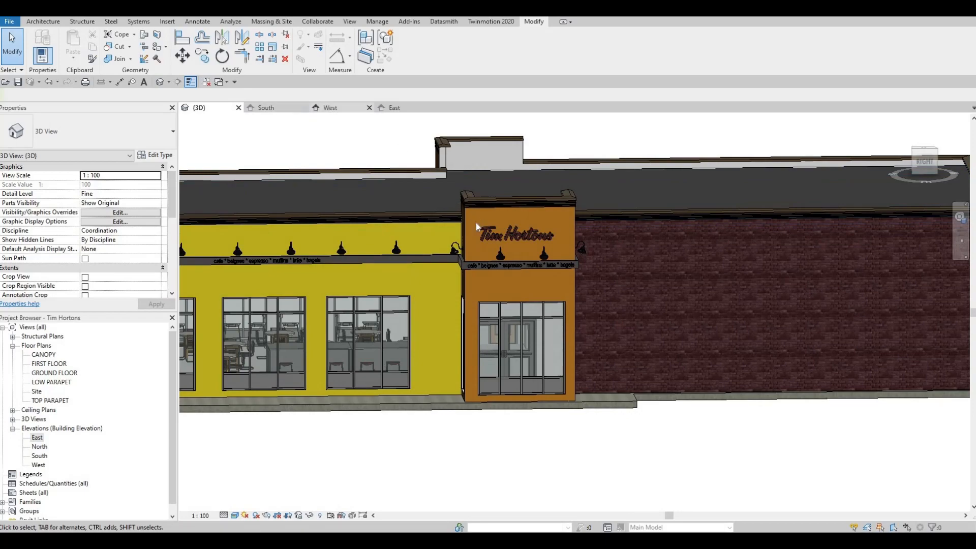
{"action": "left_click", "coordinate": [331, 107]}
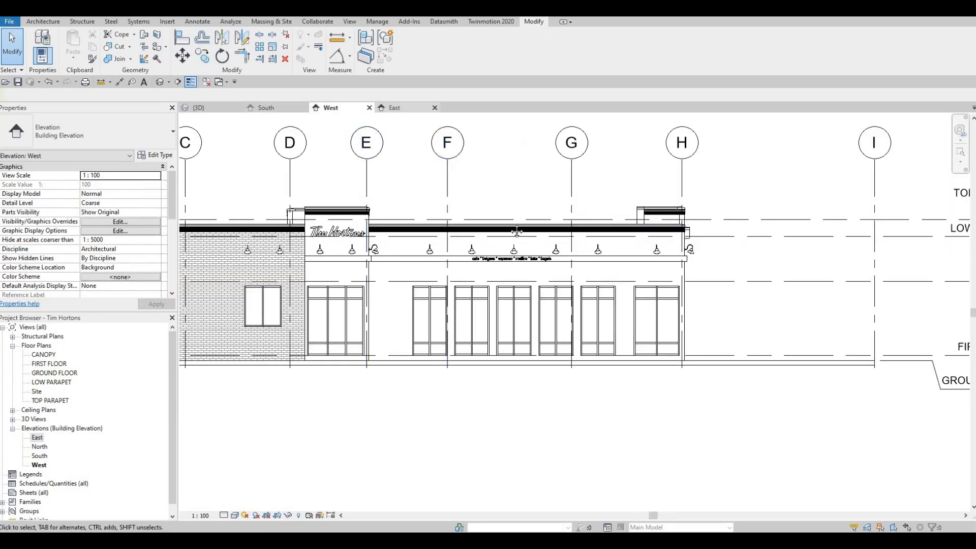
{"action": "left_click", "coordinate": [391, 108]}
{"action": "scroll", "coordinate": [607, 304], "scroll_direction": "up", "scroll_amount": 4}
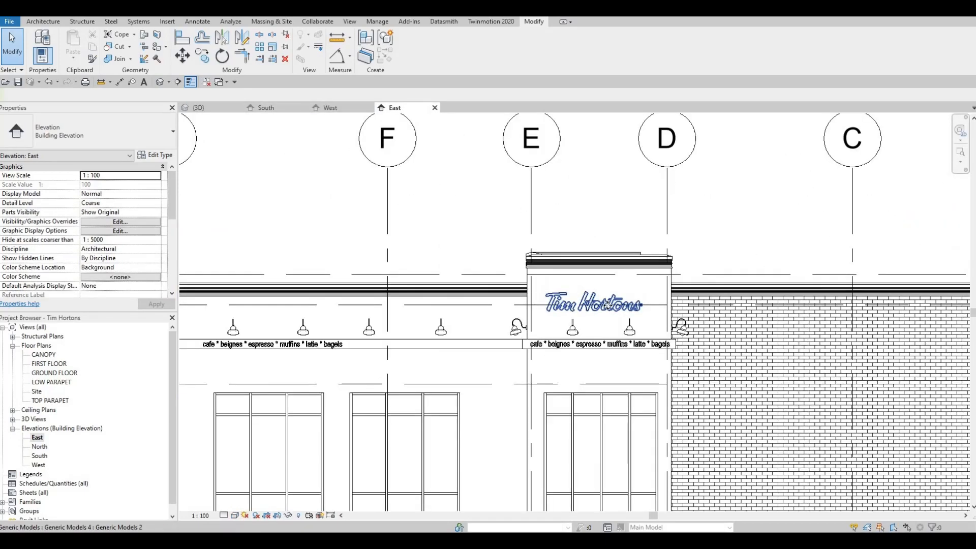
{"action": "left_click", "coordinate": [607, 304]}
{"action": "key", "text": "Right"}
{"action": "key", "text": "Right"}
{"action": "key", "text": "Right"}
{"action": "key", "text": "Right"}
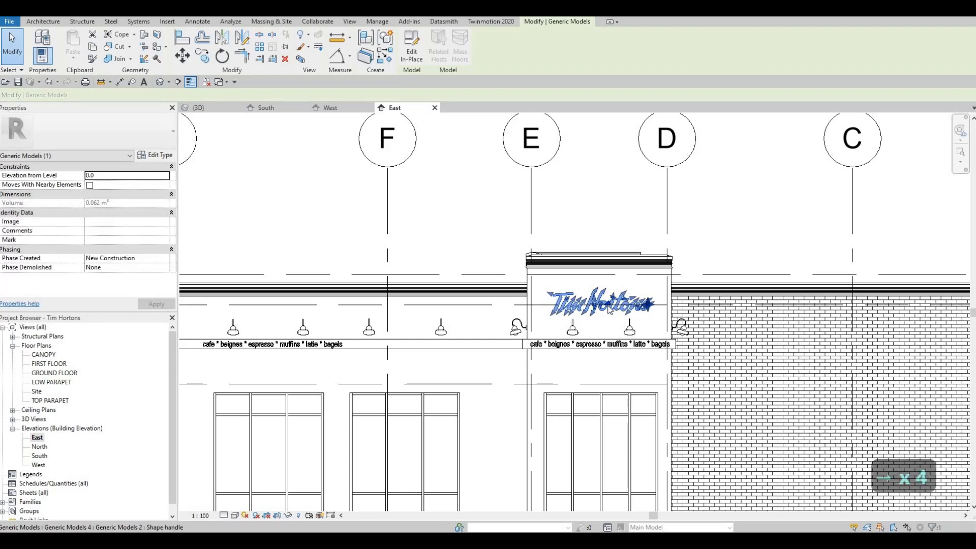
{"action": "key", "text": "Right"}
{"action": "key", "text": "Up"}
{"action": "key", "text": "Right"}
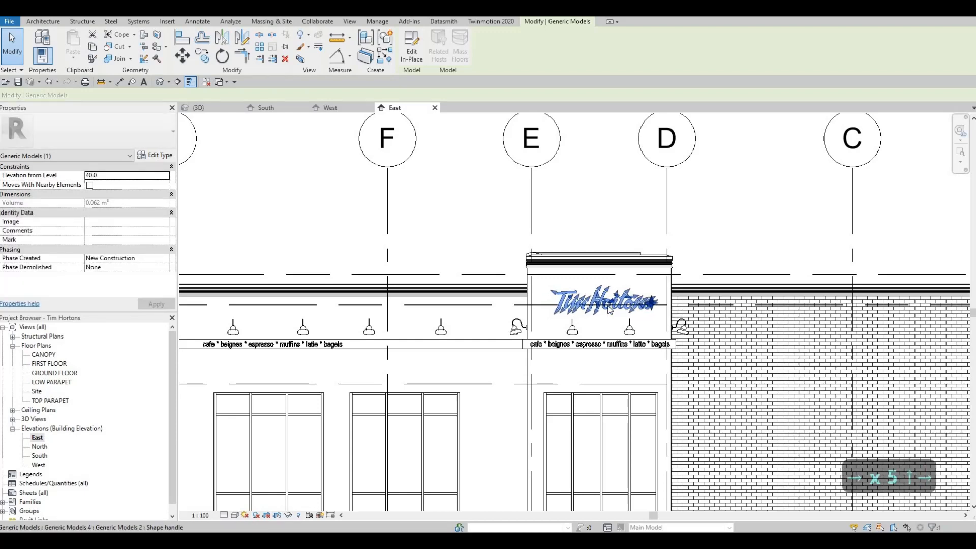
{"action": "key", "text": "Escape"}
{"action": "scroll", "coordinate": [608, 308], "scroll_direction": "down", "scroll_amount": 2}
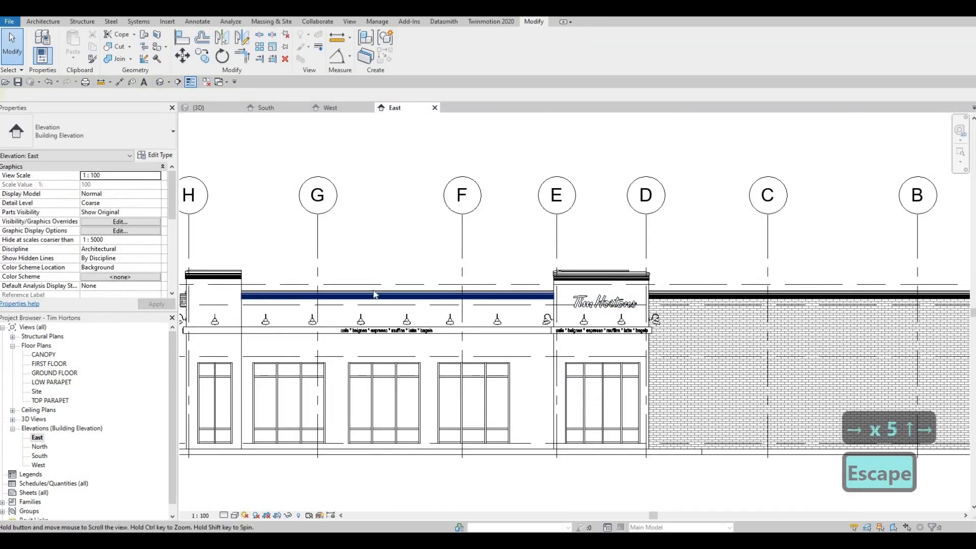
{"action": "middle_click_drag", "start_coordinate": [374, 293], "coordinate": [474, 265]}
Step: Return to the 3D view and inspect the signage on the front and west facades
{"action": "left_click", "coordinate": [198, 108]}
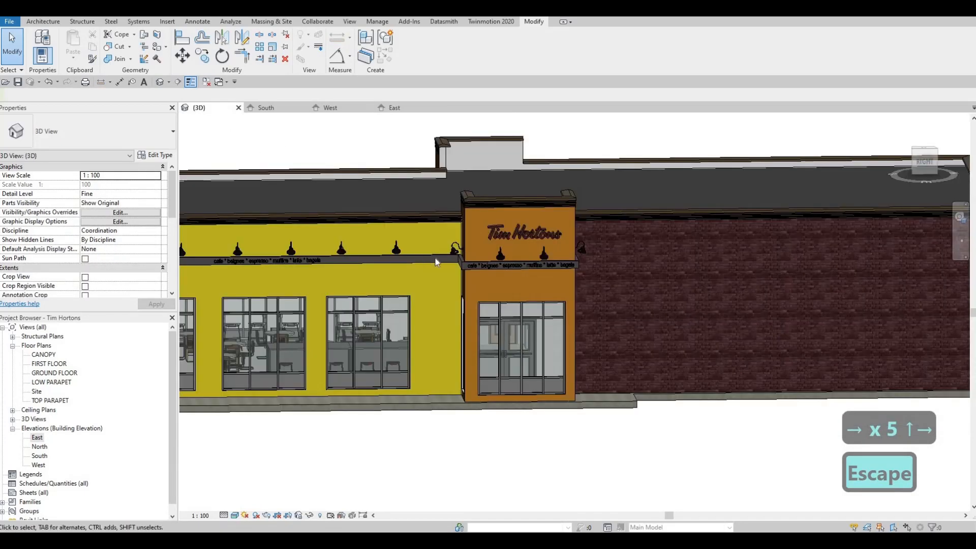
{"action": "scroll", "coordinate": [436, 259], "scroll_direction": "down", "scroll_amount": 2}
{"action": "middle_click_drag", "start_coordinate": [473, 285], "coordinate": [575, 314], "text": "shift"}
{"action": "scroll", "coordinate": [625, 302], "scroll_direction": "up", "scroll_amount": 1}
{"action": "scroll", "coordinate": [575, 313], "scroll_direction": "up", "scroll_amount": 2}
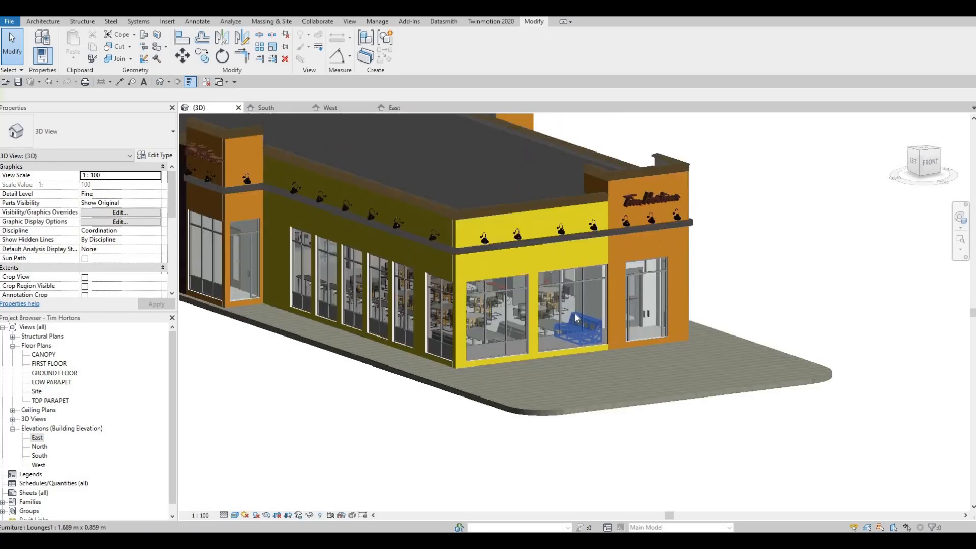